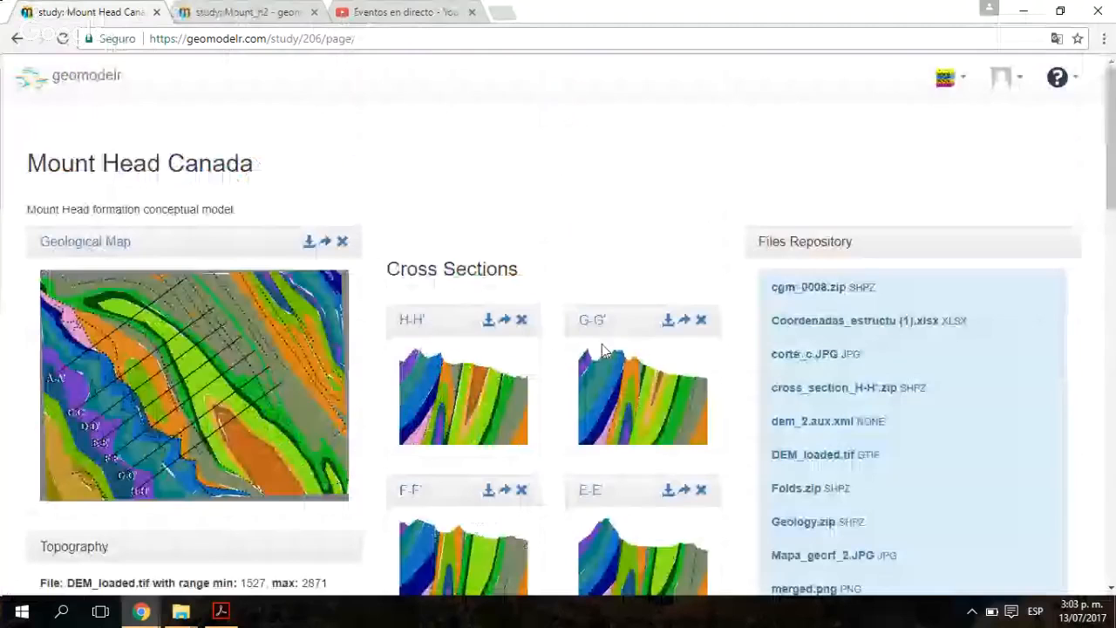
Step: Open the Mount Head Canada study's 3D visualizations page and orbit the Cross sections and map model
scroll(602, 349, "down", 8)
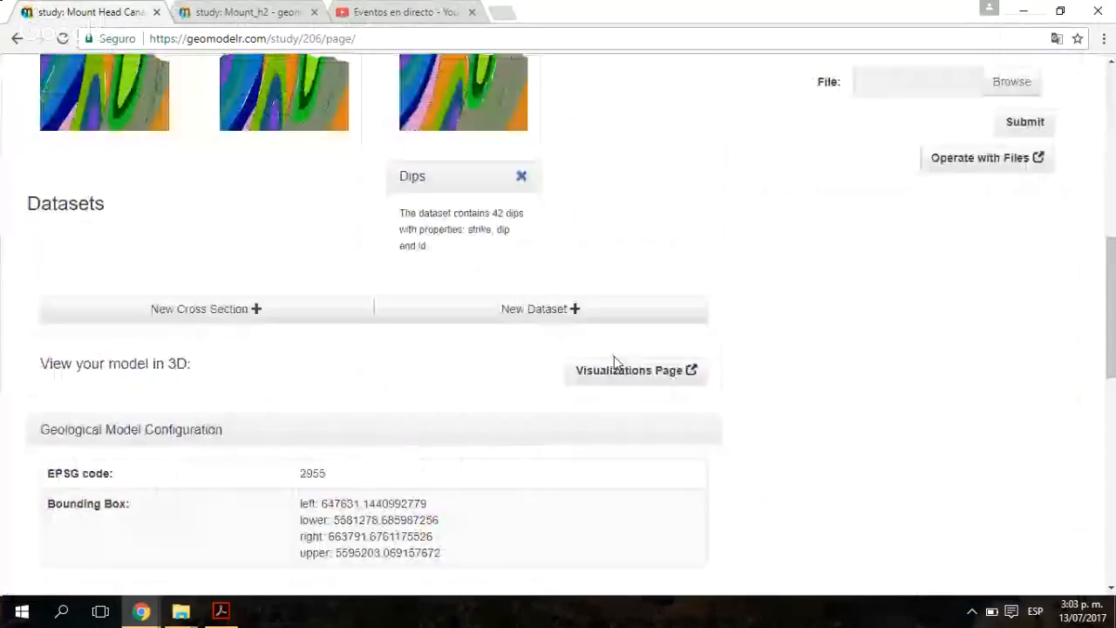
left_click(615, 370)
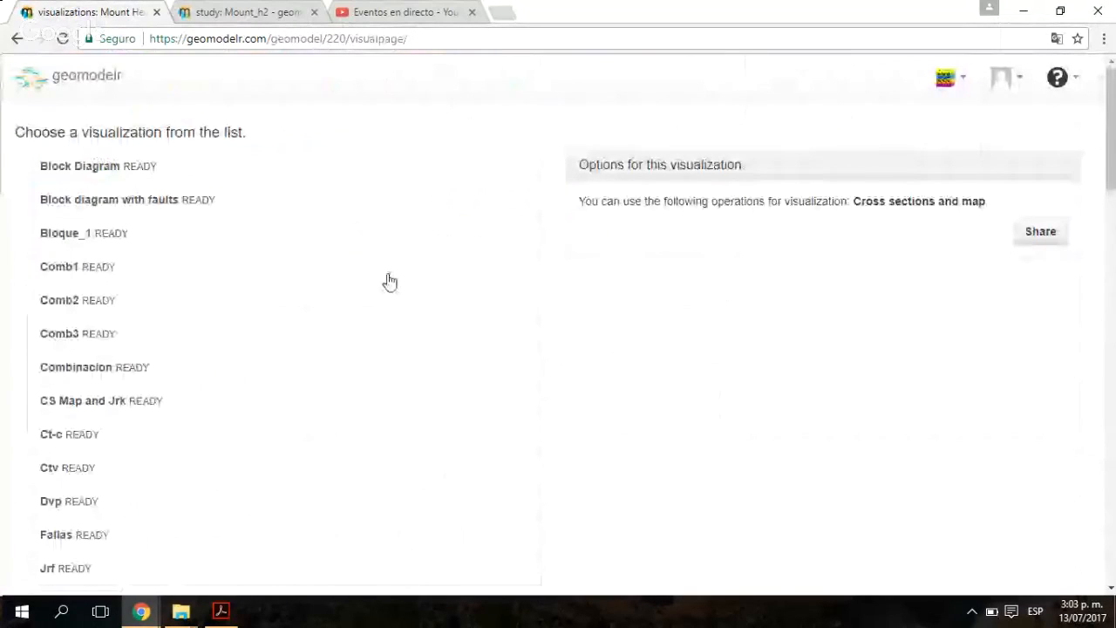
scroll(394, 327, "down", 4)
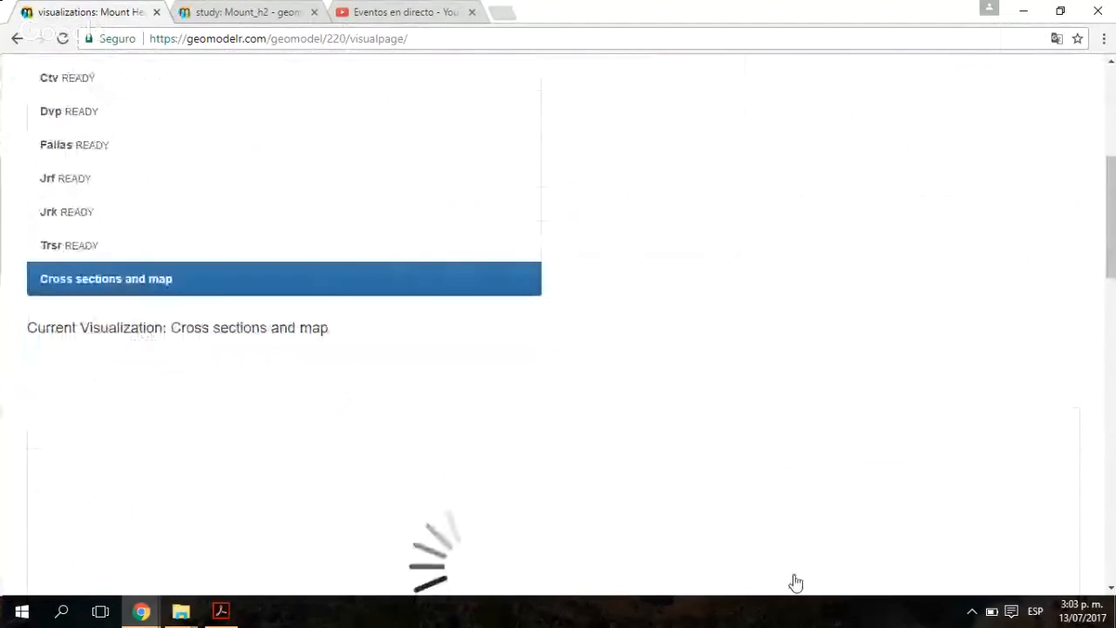
scroll(1100, 289, "down", 3)
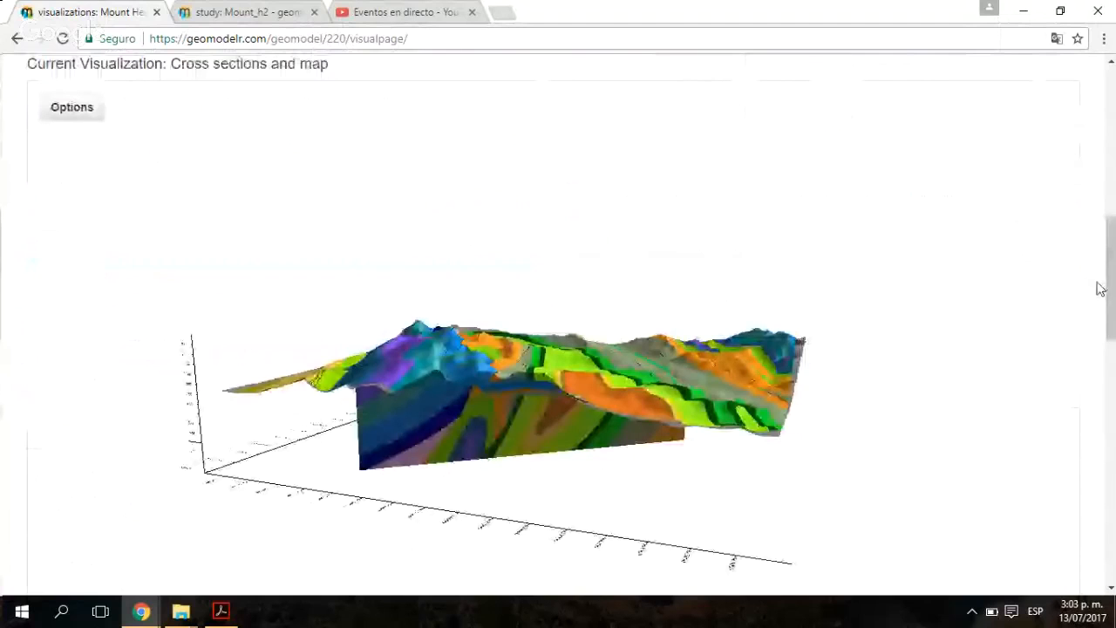
left_click_drag(785, 301, 261, 296)
Step: Display the Fallas visualization to view the faults in 3D
scroll(2, 262, "up", 4)
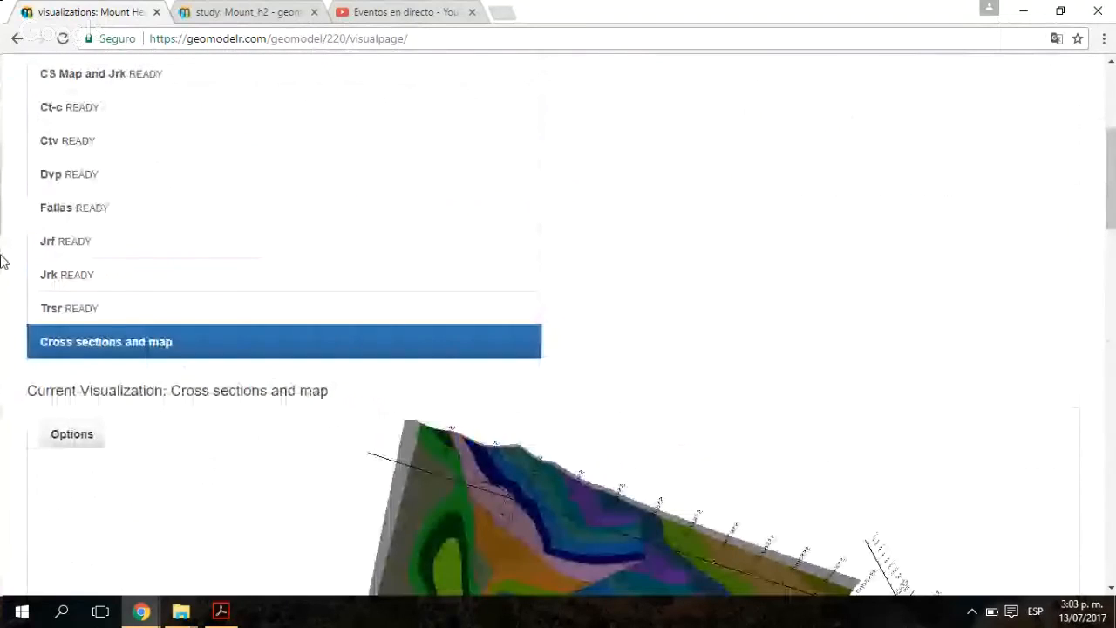
left_click(57, 208)
scroll(4, 317, "down", 4)
Step: Display the Combinacion visualization and orbit it down to a low side view of the terrain and faults
scroll(1090, 185, "up", 6)
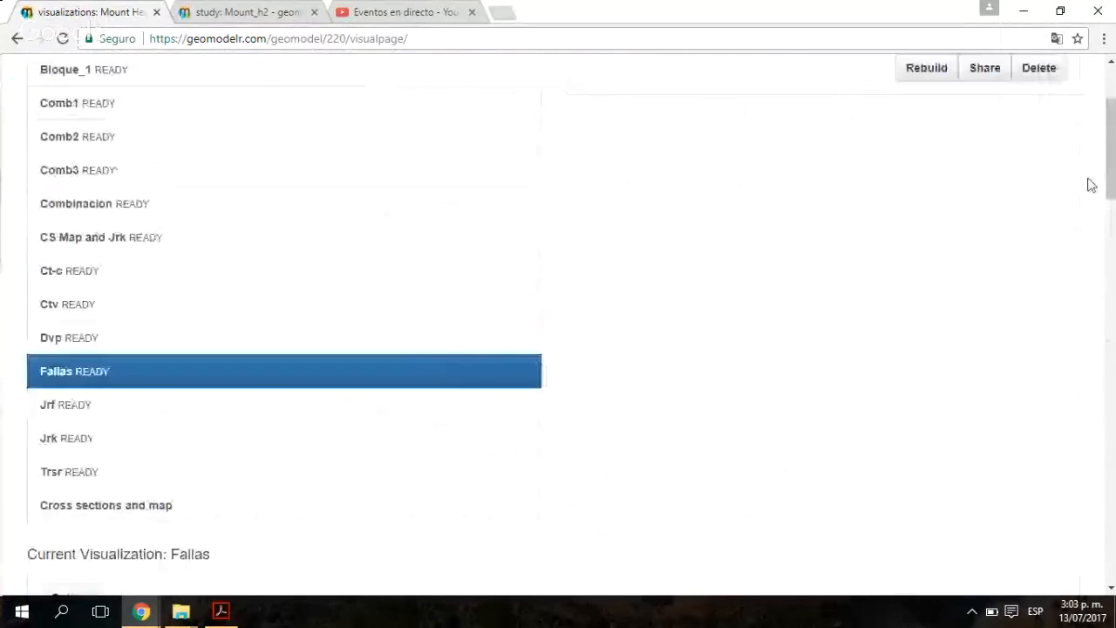
scroll(18, 299, "up", 1)
left_click(18, 299)
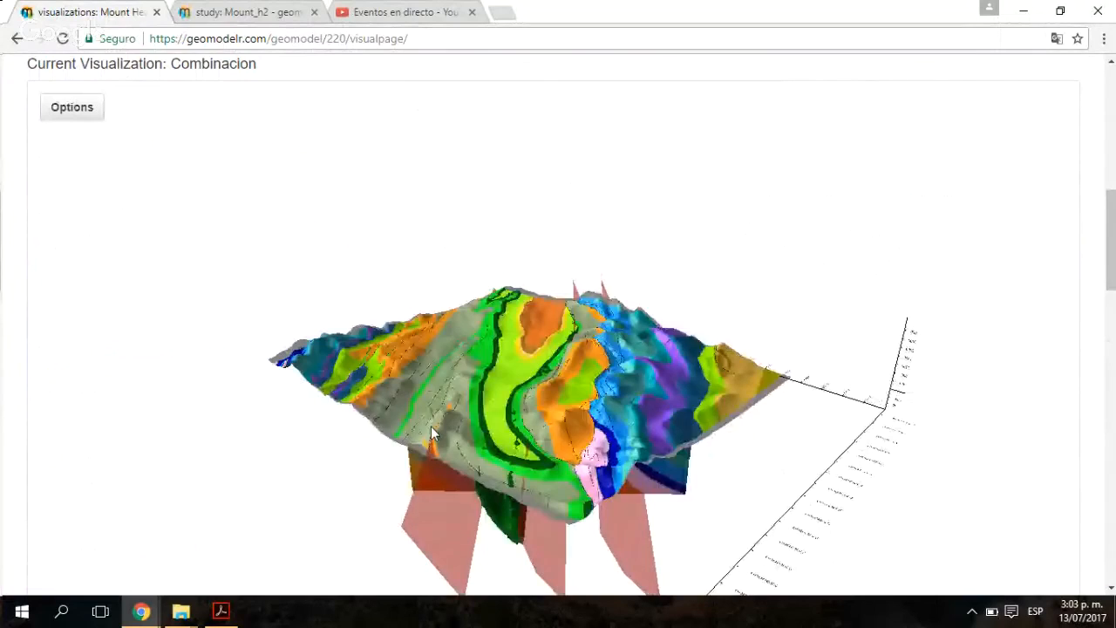
left_click_drag(431, 426, 427, 2)
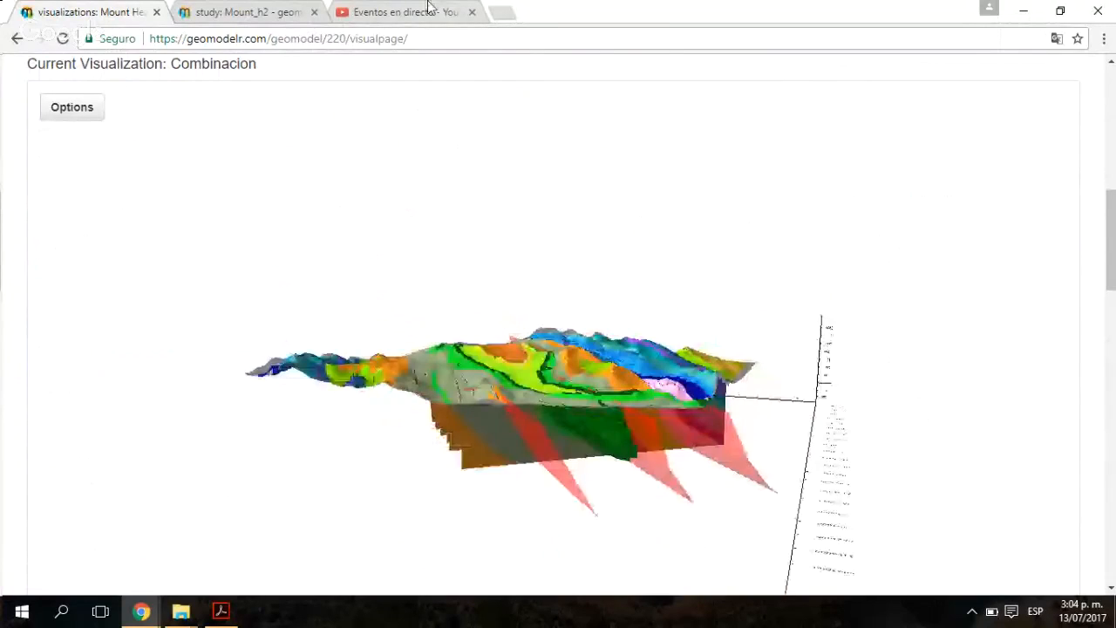
Step: Switch to the Google Hangouts window to check the live broadcast's status and viewers, and return to the main browser window
left_click(428, 9)
mouse_move(141, 610)
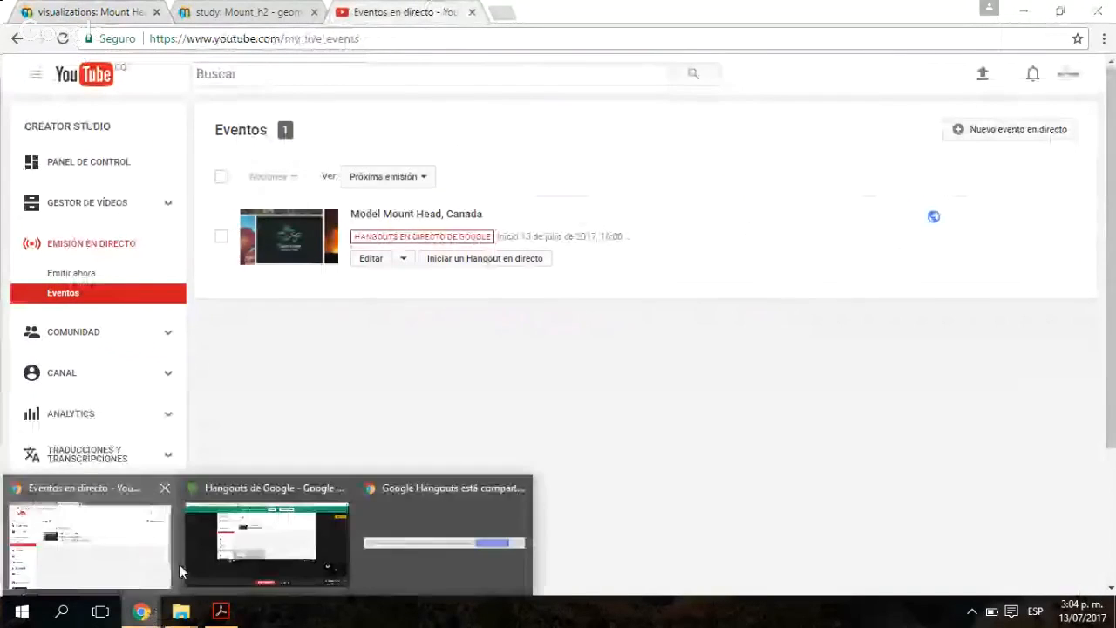
left_click(231, 560)
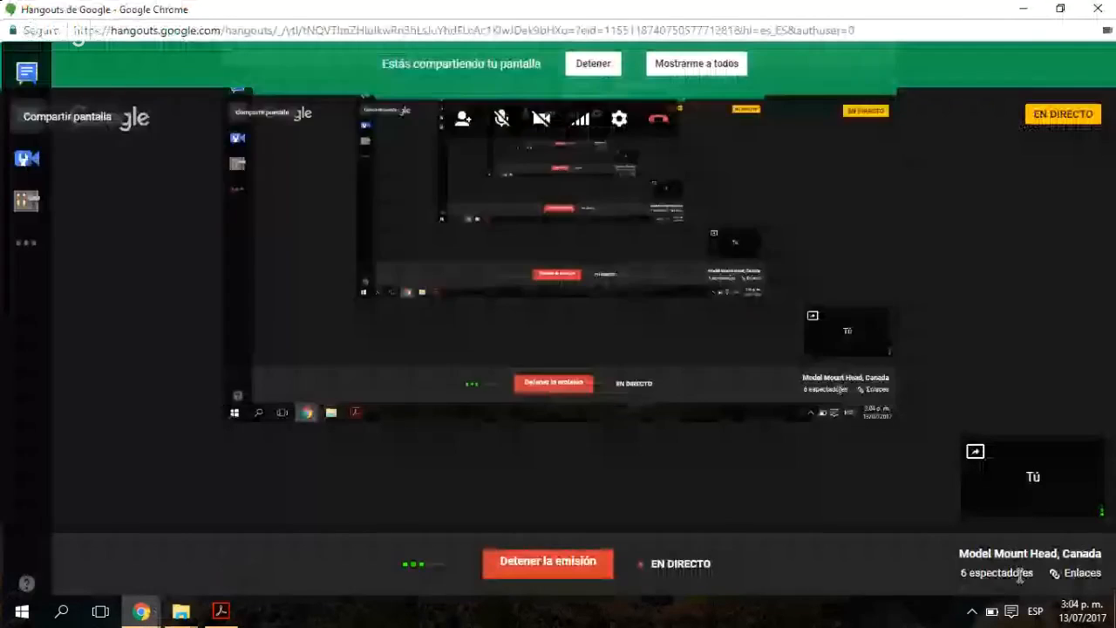
left_click(130, 615)
left_click(128, 555)
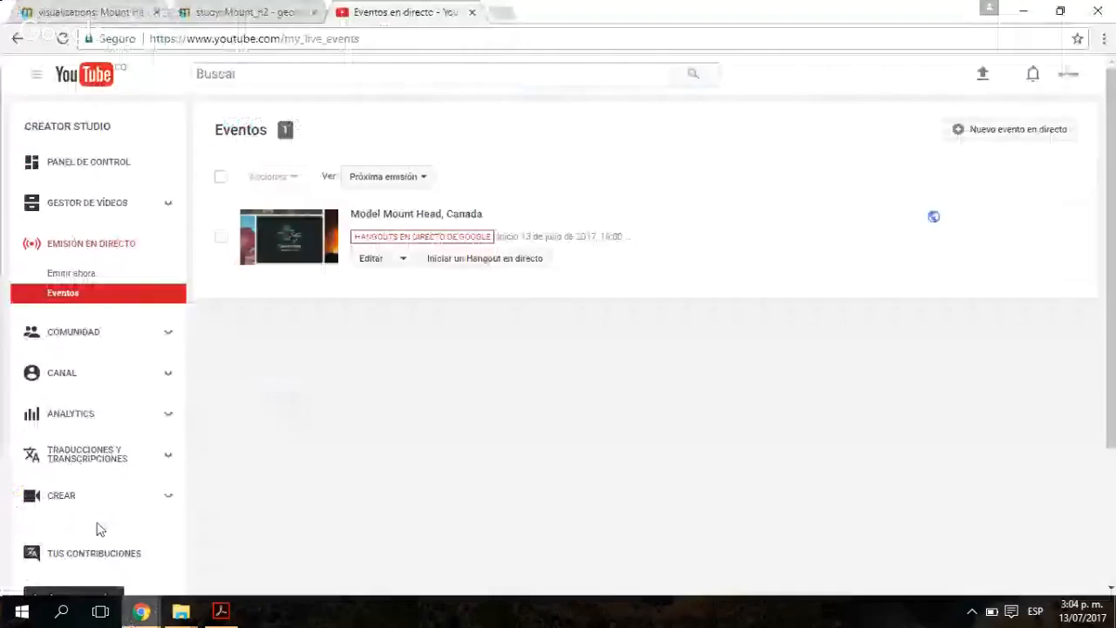
left_click(174, 614)
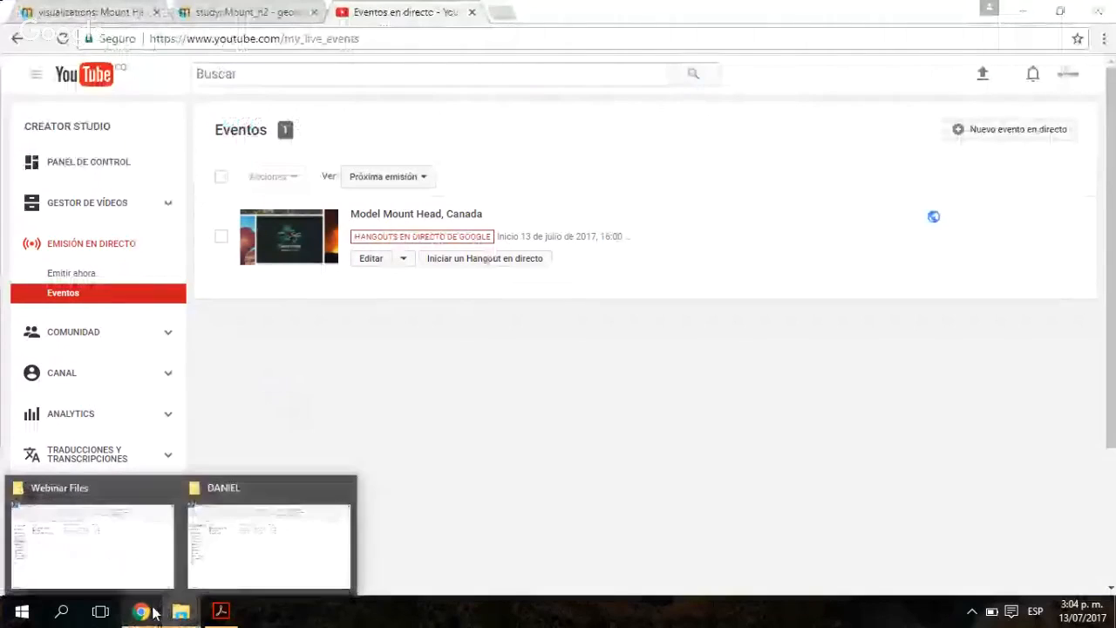
mouse_move(153, 613)
left_click(238, 561)
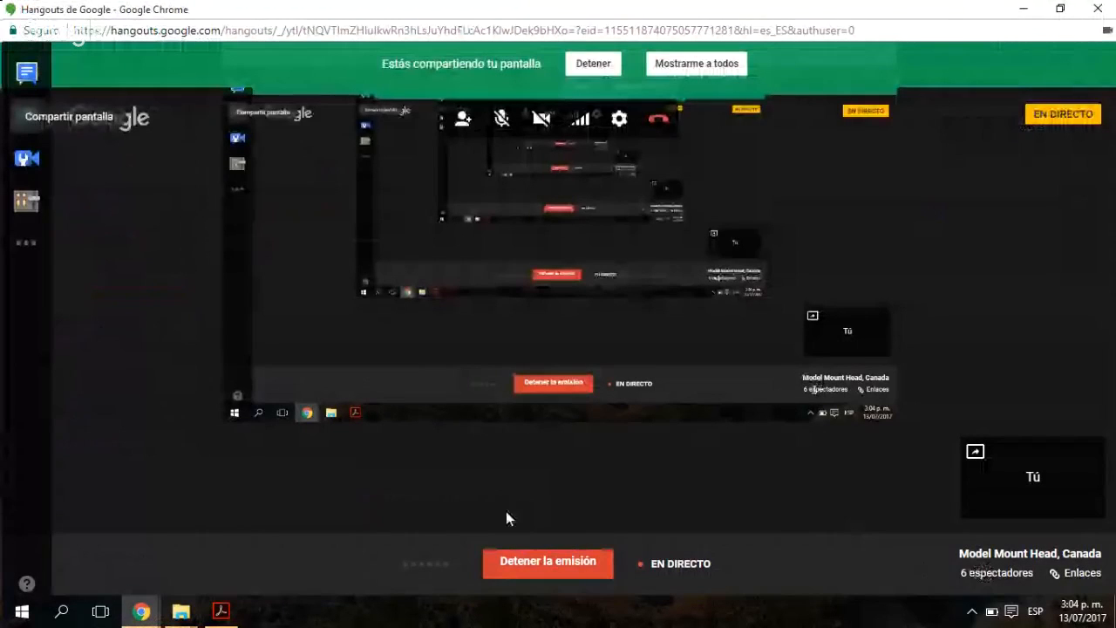
mouse_move(141, 613)
left_click(139, 555)
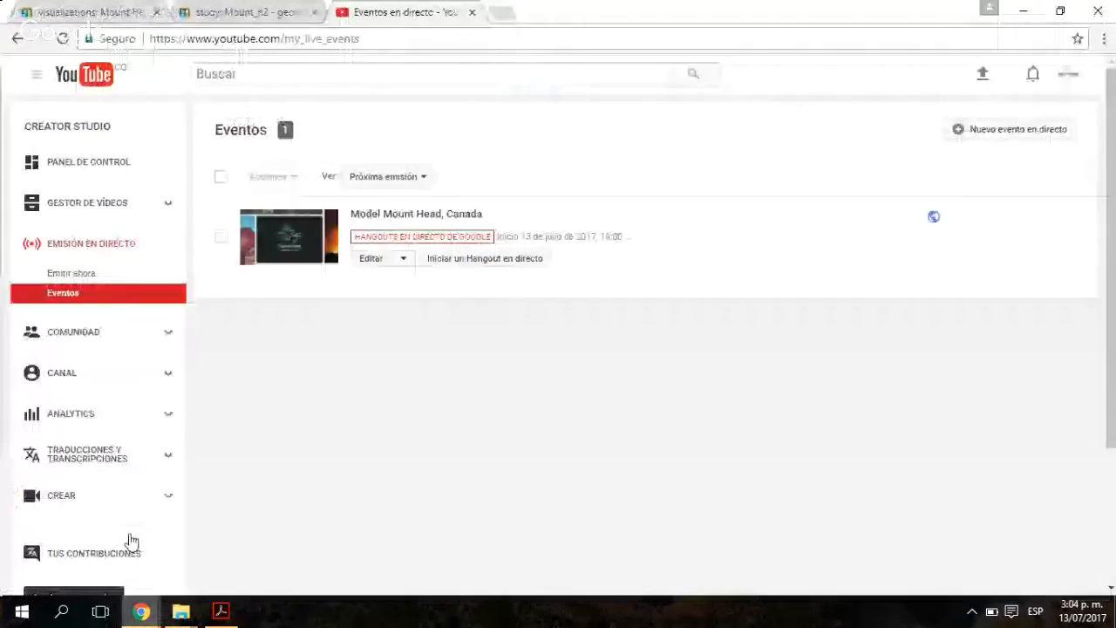
Step: Return to the Combinacion visualization and orbit it to view the geological map from above at an angle
left_click(87, 12)
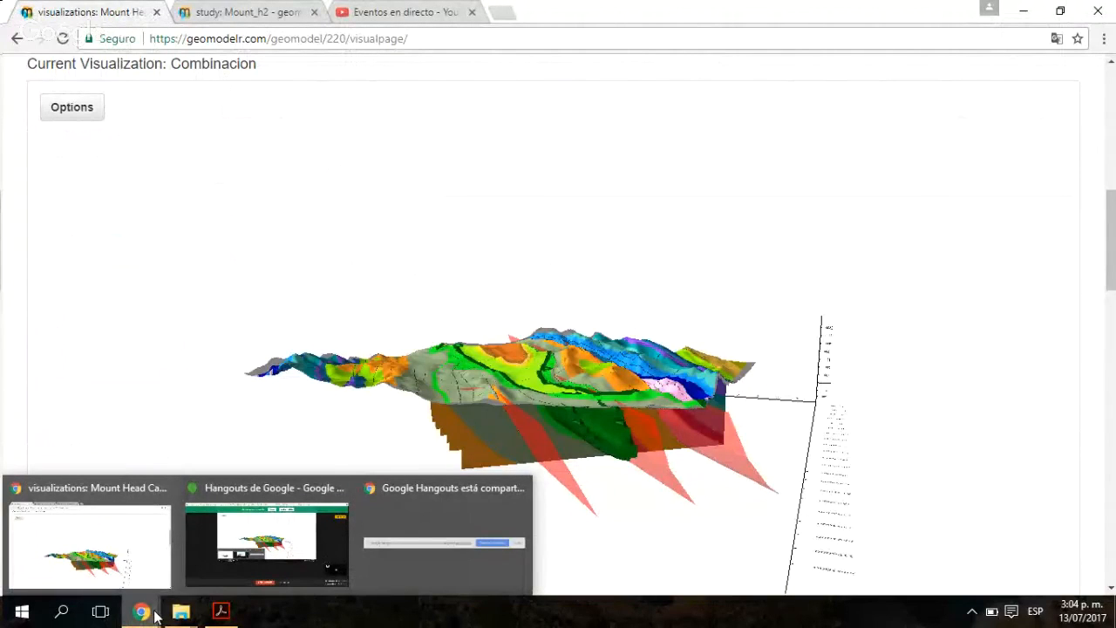
mouse_move(335, 530)
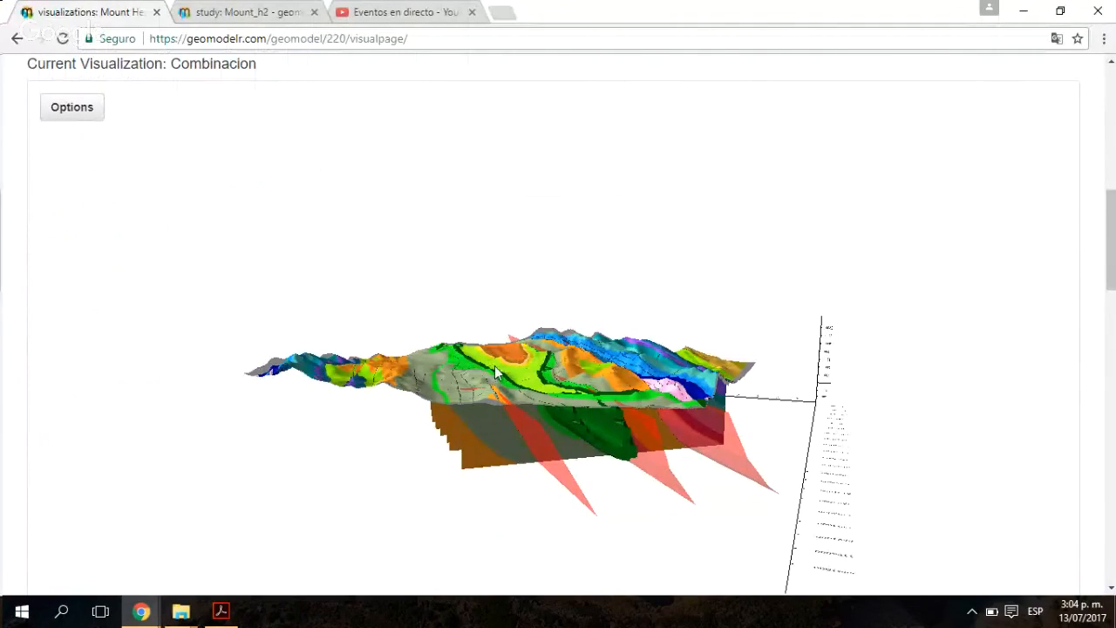
left_click_drag(465, 371, 496, 453)
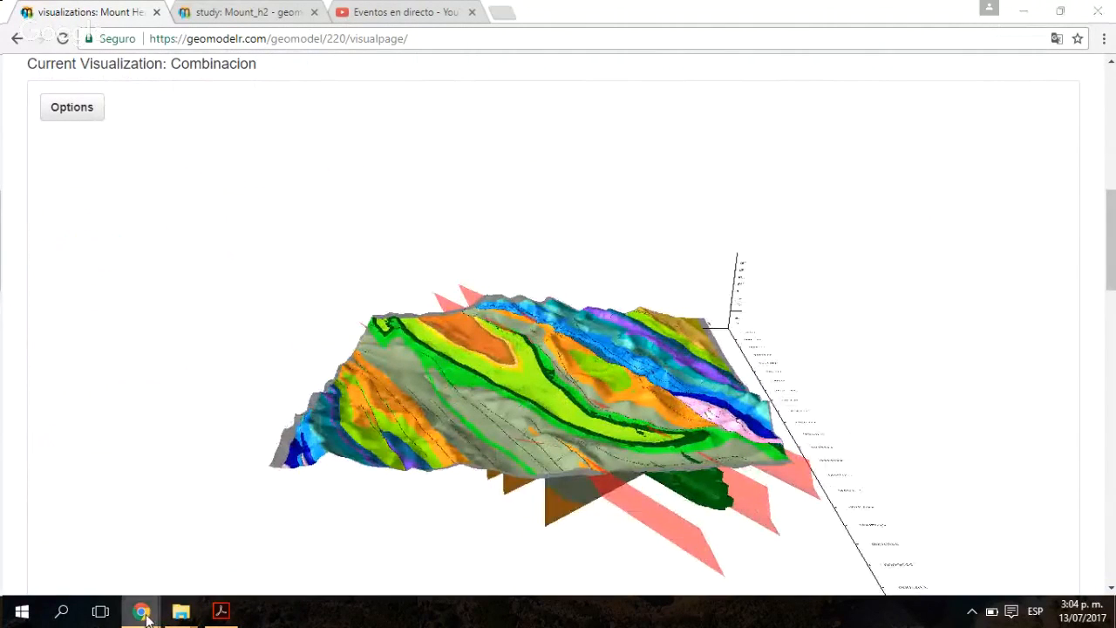
mouse_move(266, 540)
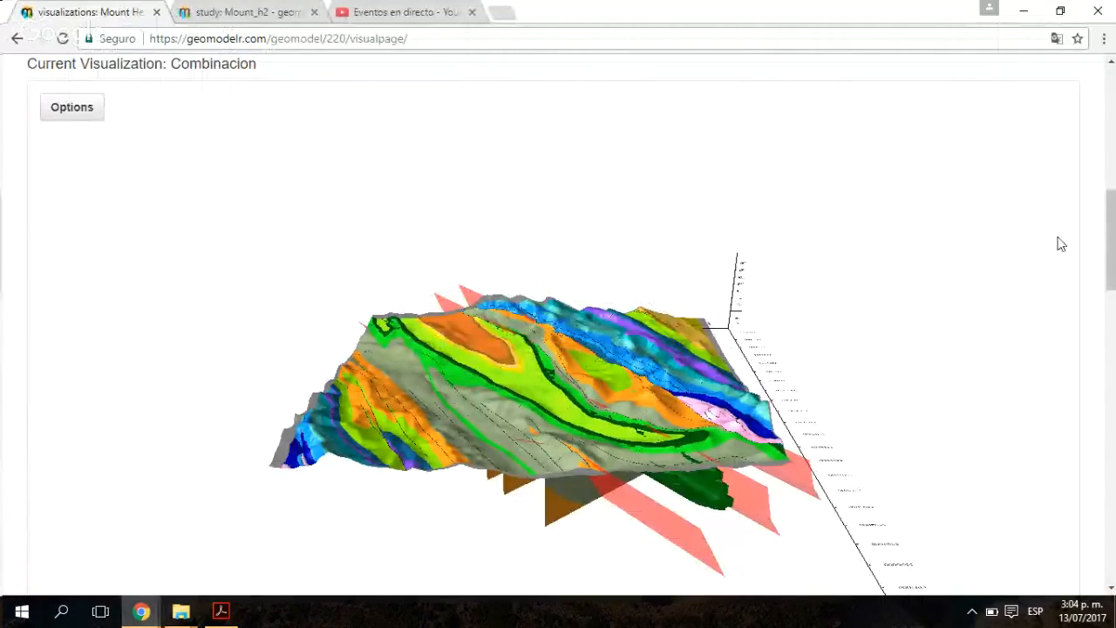
Step: Leave the visualizations page and open the account's own studies page
scroll(1086, 226, "up", 6)
scroll(1086, 227, "up", 2)
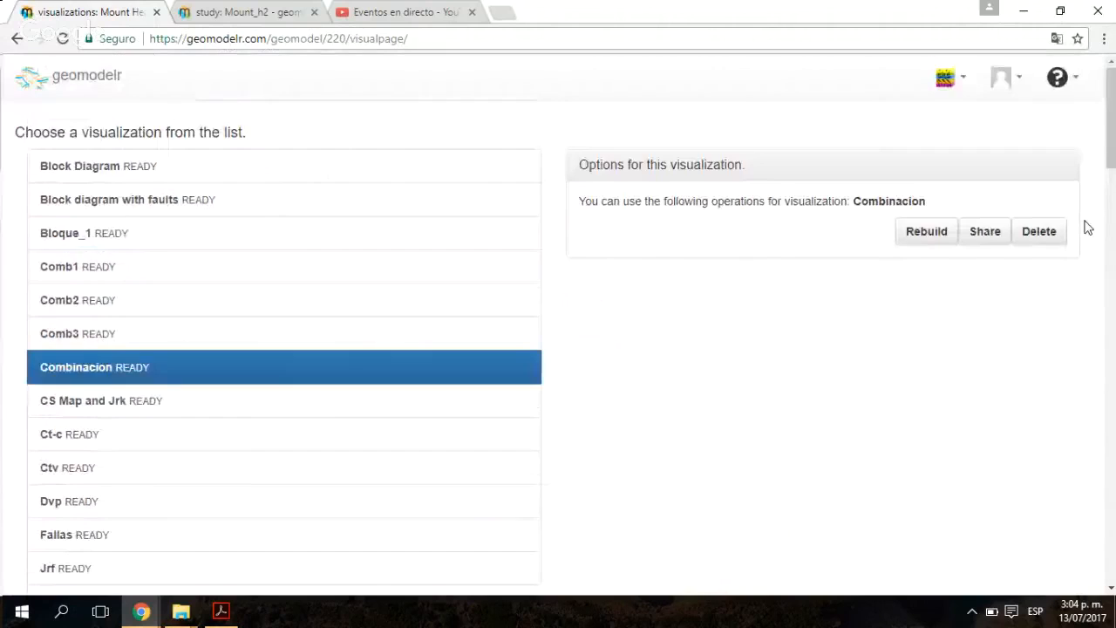
left_click(1001, 77)
left_click(964, 116)
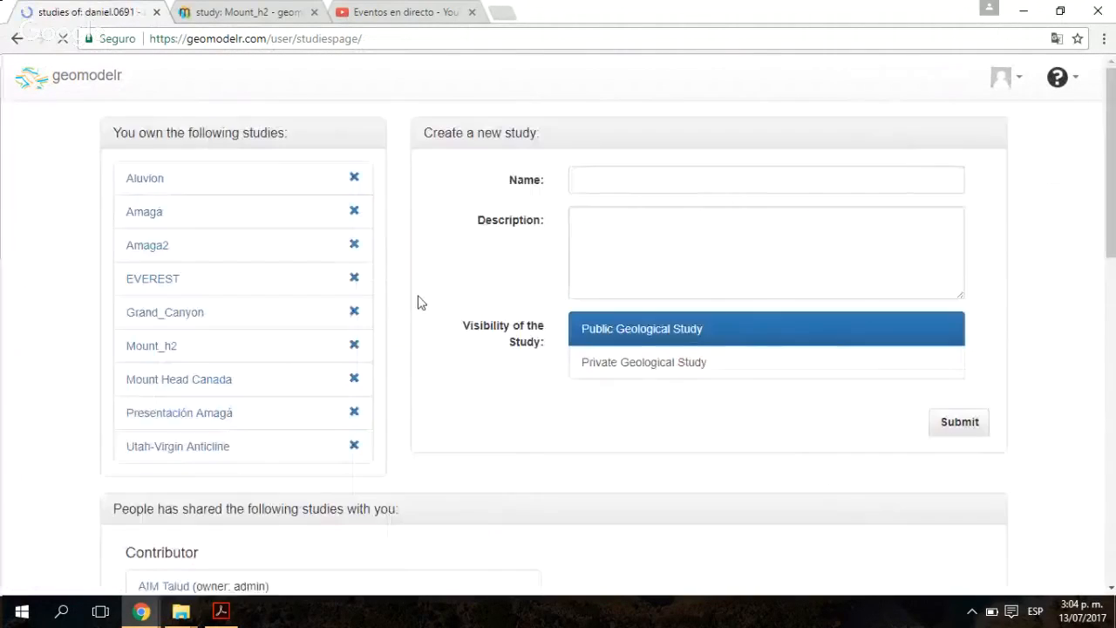
left_click(641, 178)
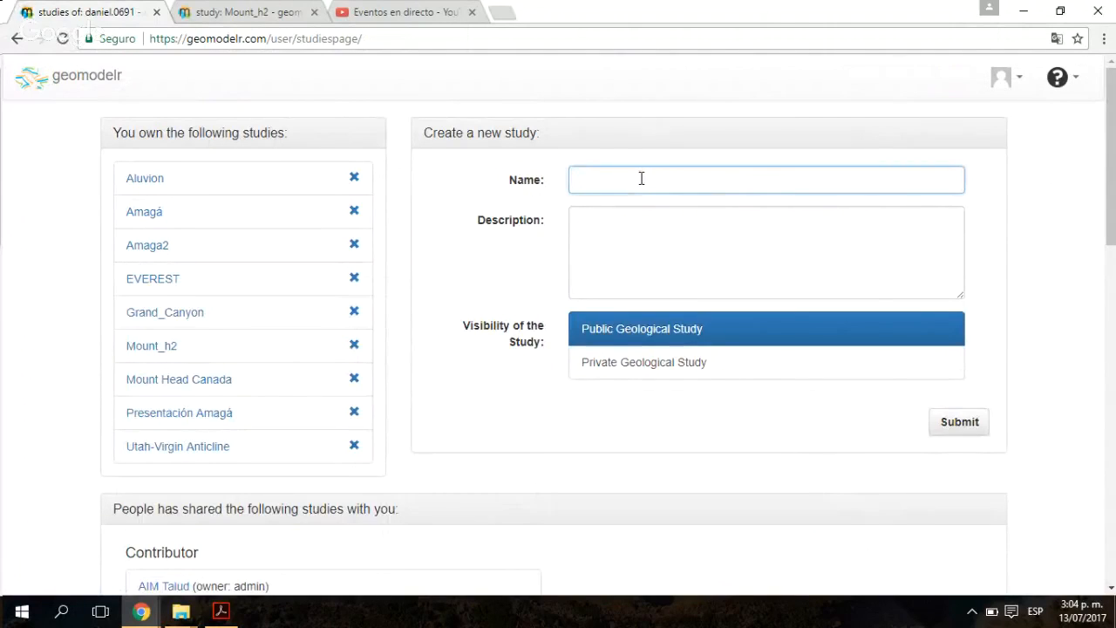
left_click(292, 37)
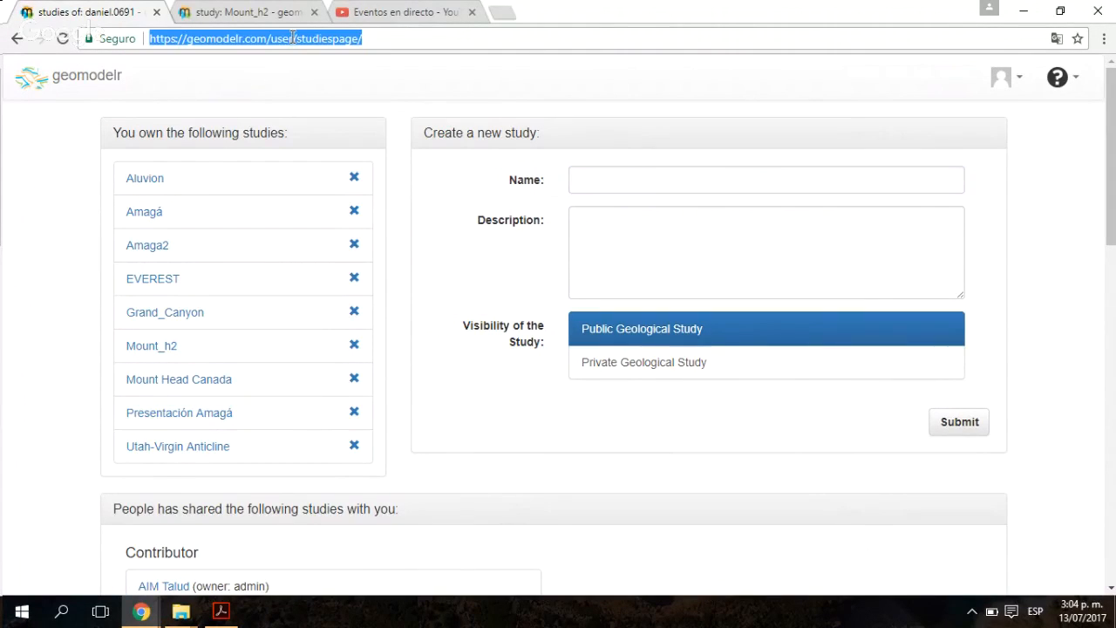
left_click(444, 43)
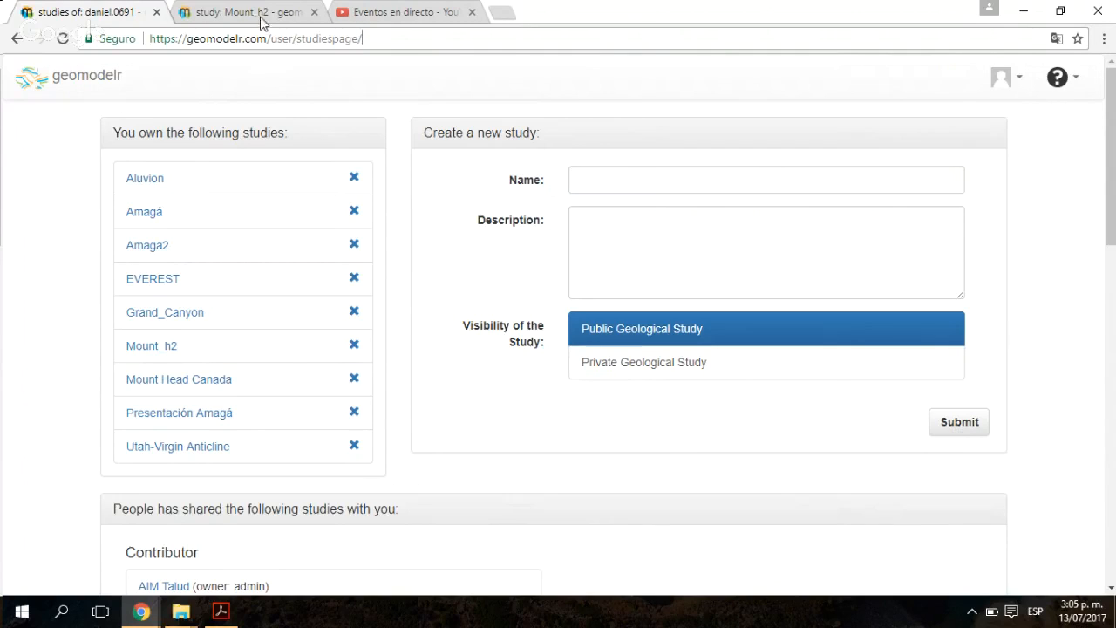
left_click(623, 184)
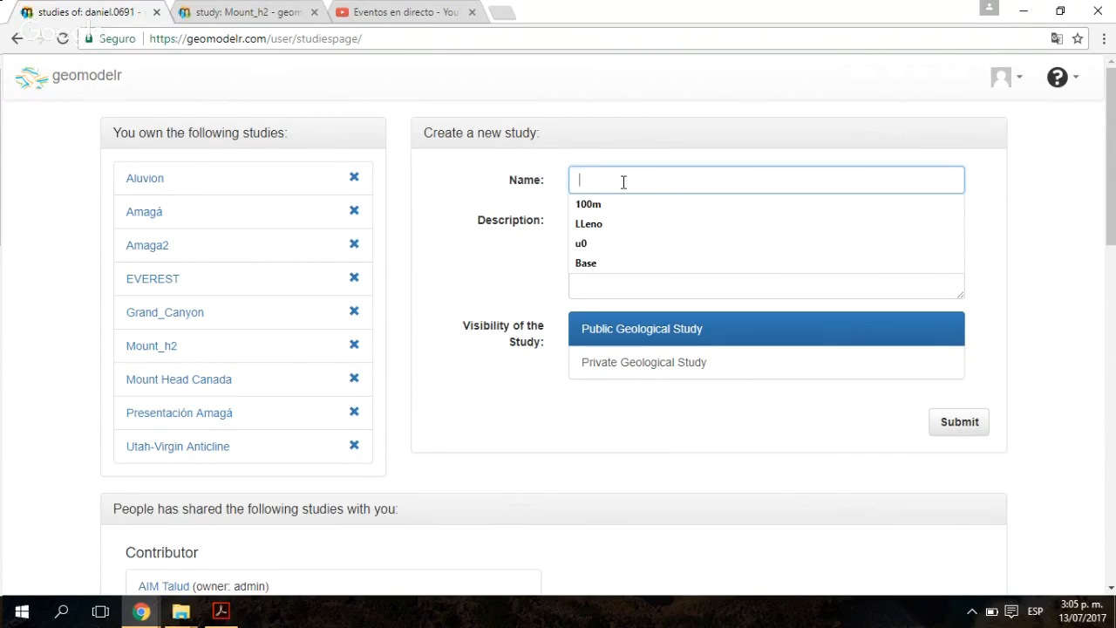
left_click(867, 105)
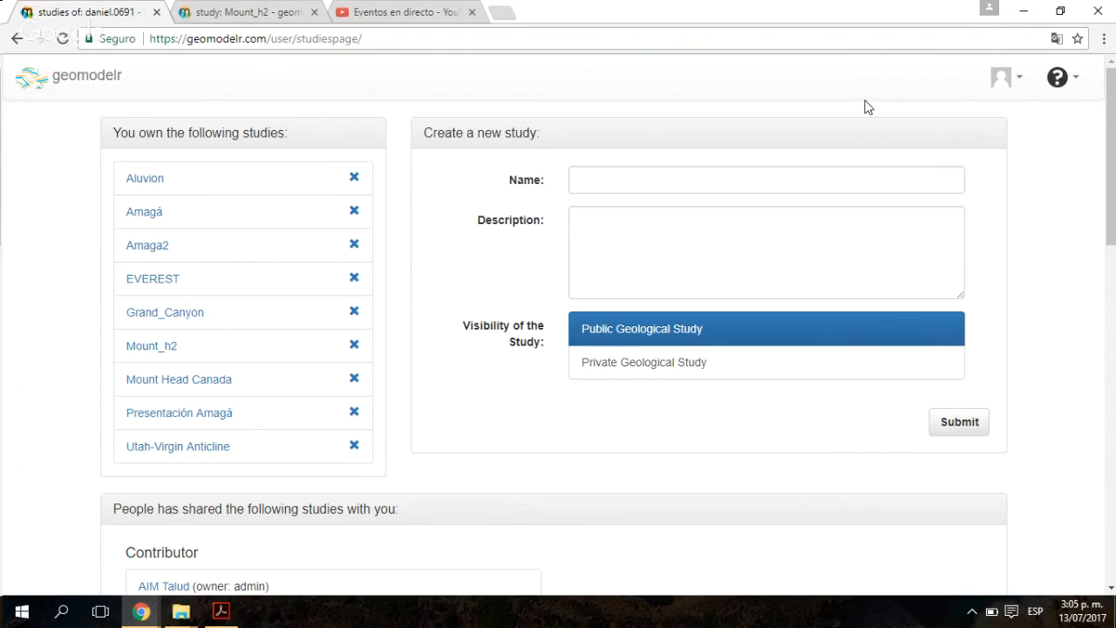
Step: Look through the studies page: owned studies, the new study form, shared studies and the map of geological studies
scroll(1035, 181, "down", 7)
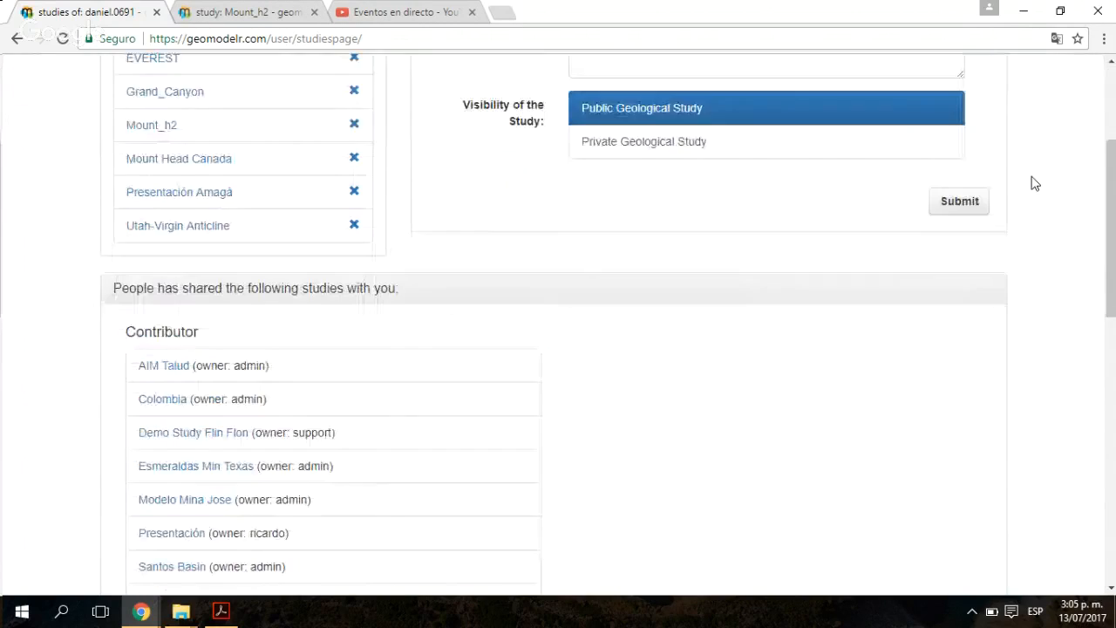
scroll(1034, 181, "up", 7)
scroll(1034, 183, "down", 7)
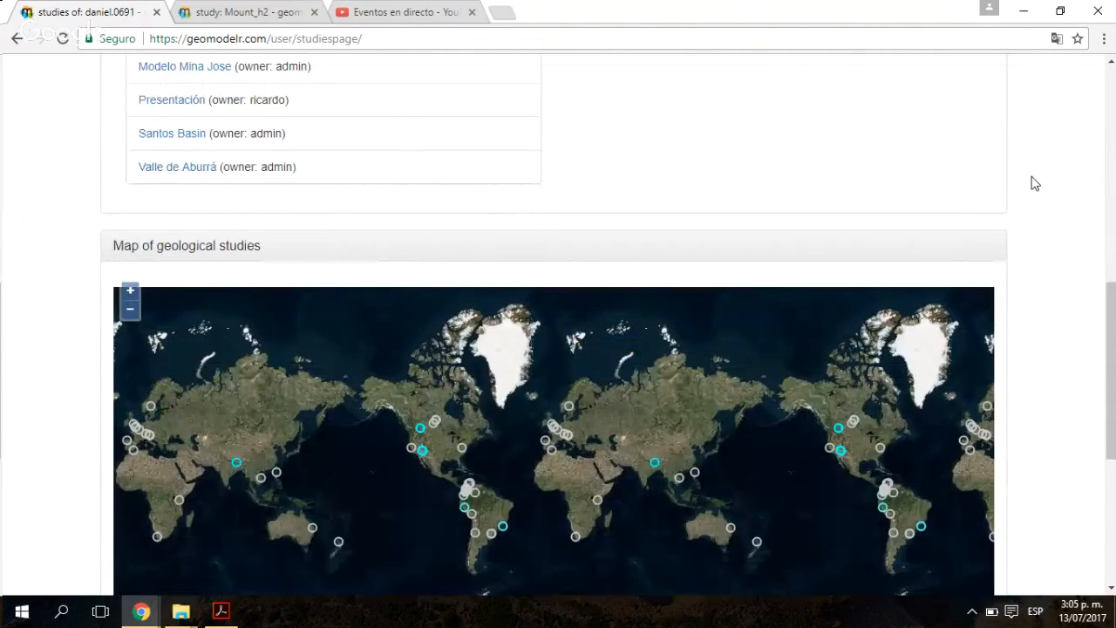
scroll(1035, 184, "up", 5)
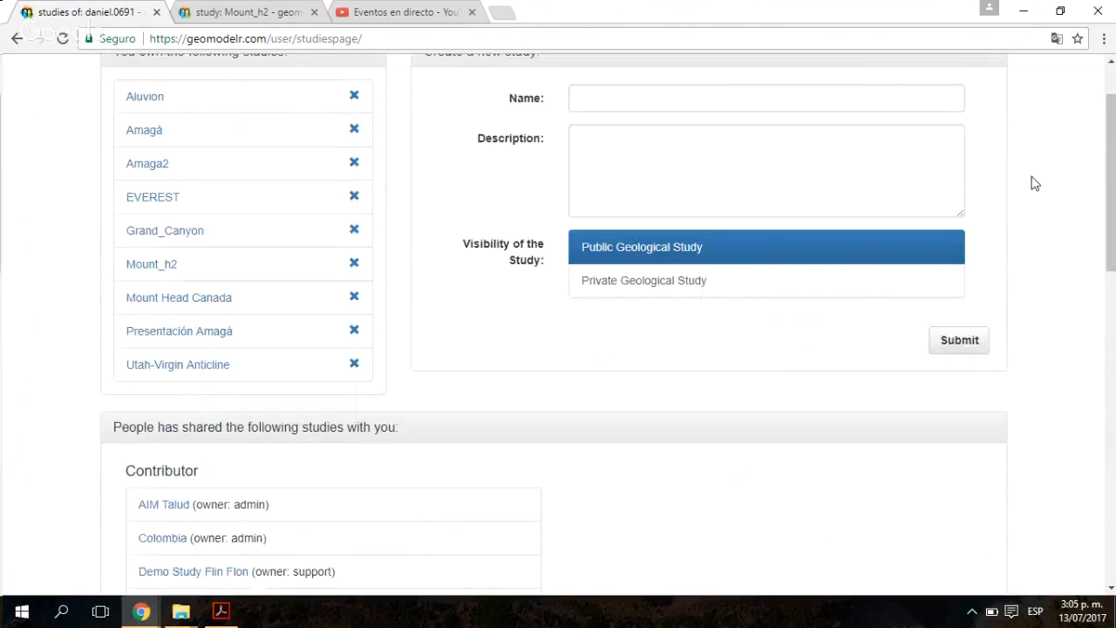
scroll(1034, 183, "up", 1)
scroll(1026, 159, "down", 1)
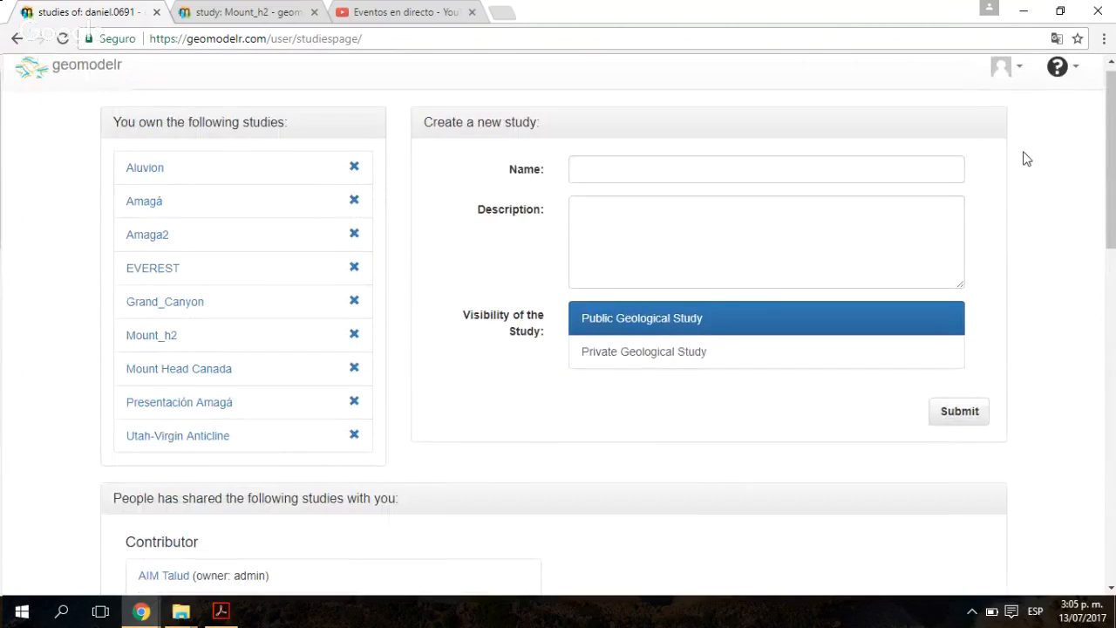
scroll(1026, 159, "down", 5)
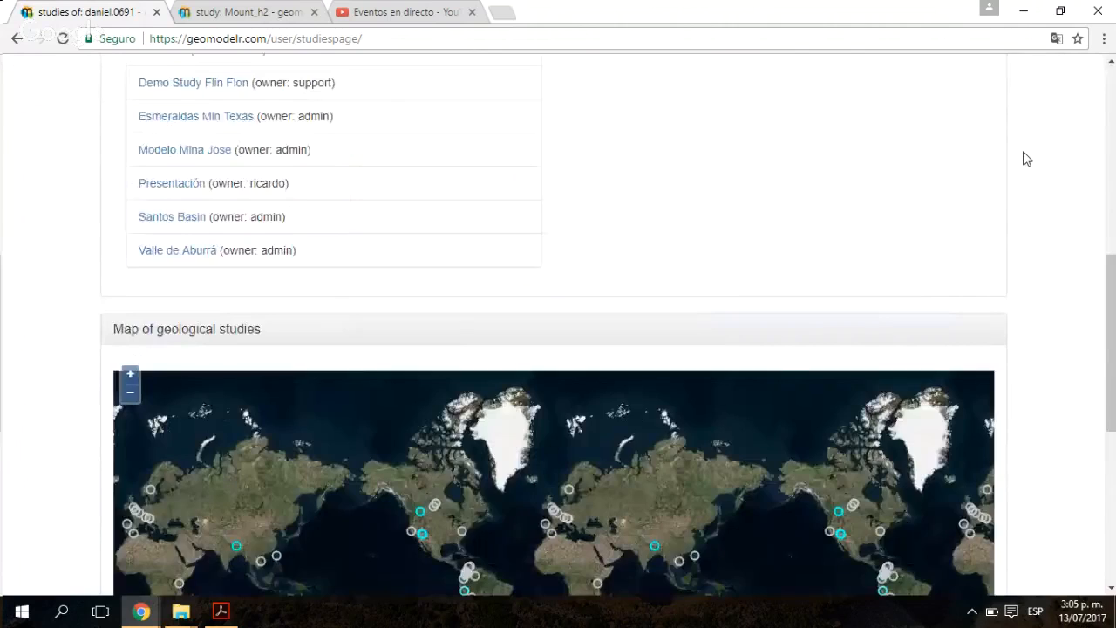
scroll(1027, 158, "up", 5)
Step: Fill in the new study's name as "Mt Head" and its description as "We will start with this model."
left_click(755, 187)
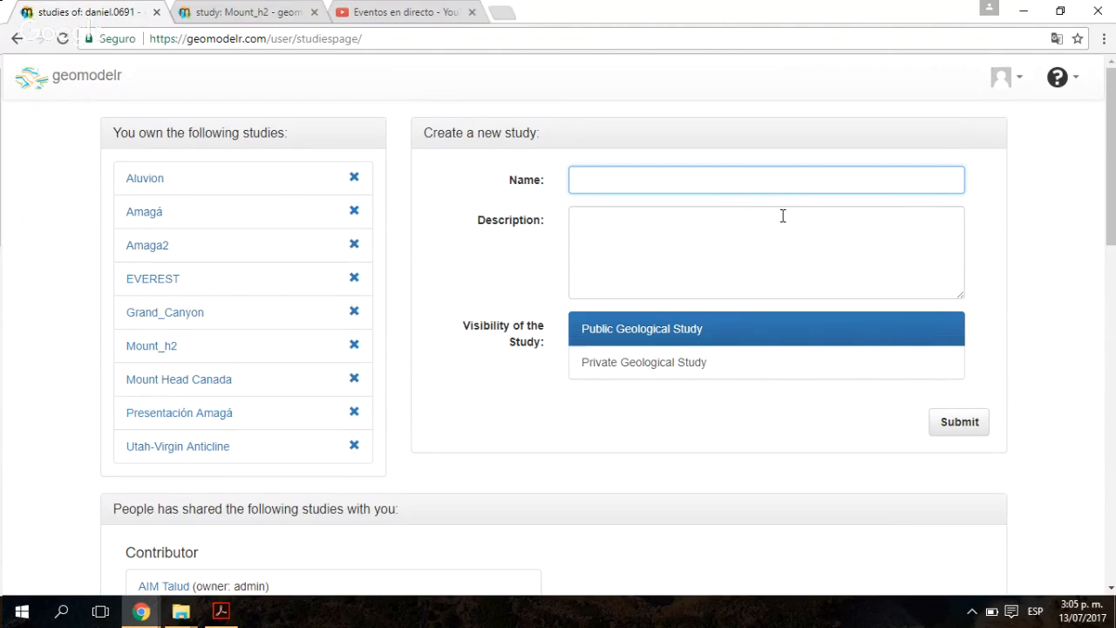
type("Mt Head")
left_click(667, 261)
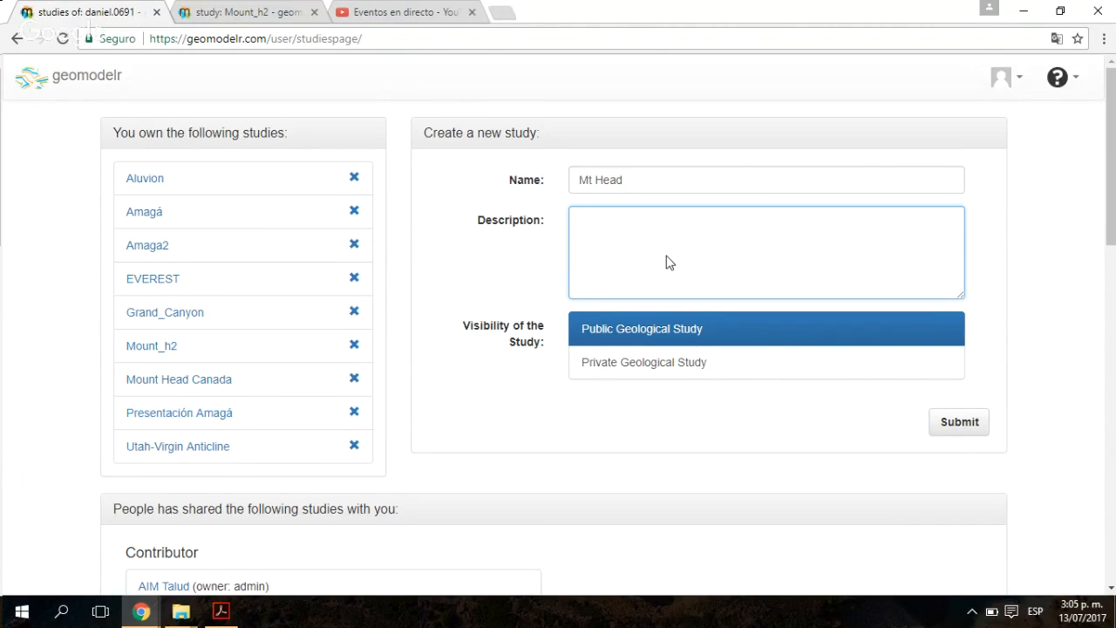
type("We will start with this mo")
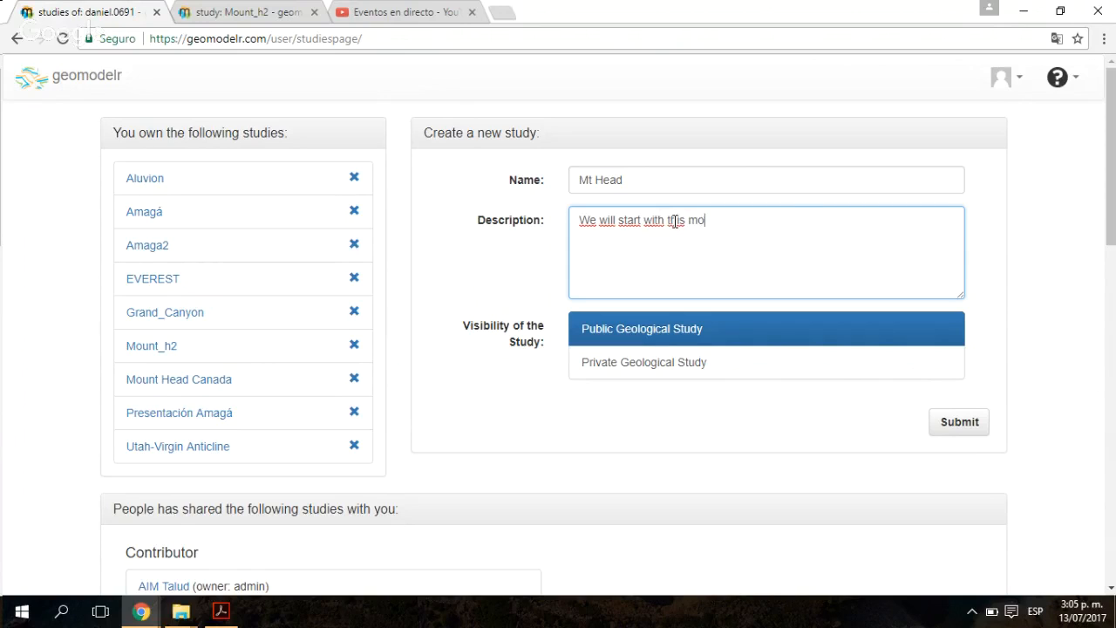
type("del.")
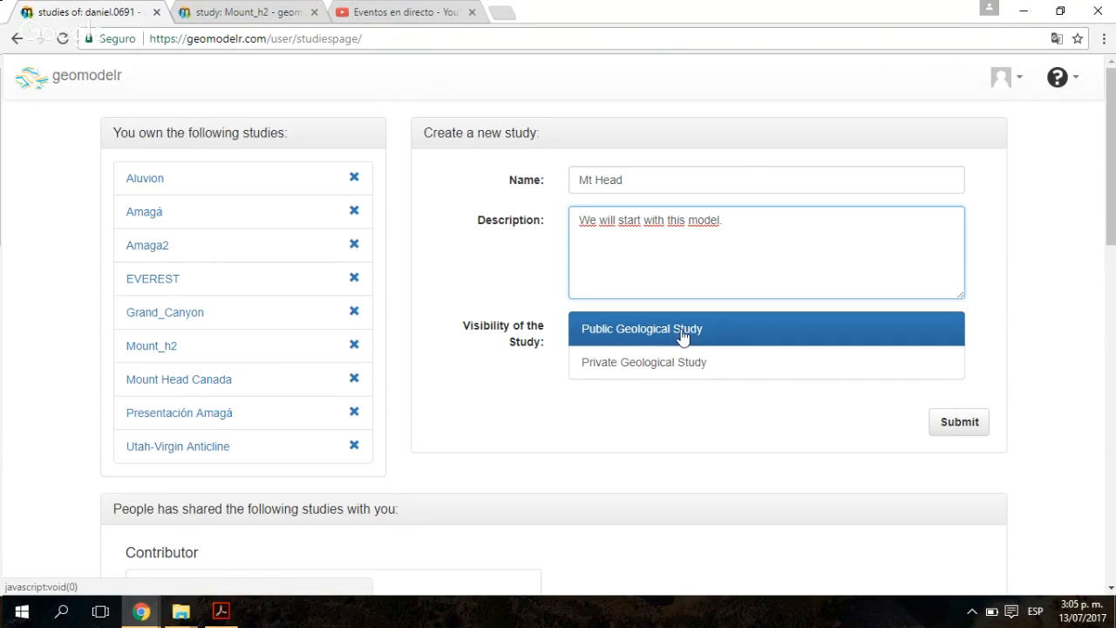
Step: Try to submit the study as a Private Geological Study, and review the offered plans before dismissing them
left_click(677, 364)
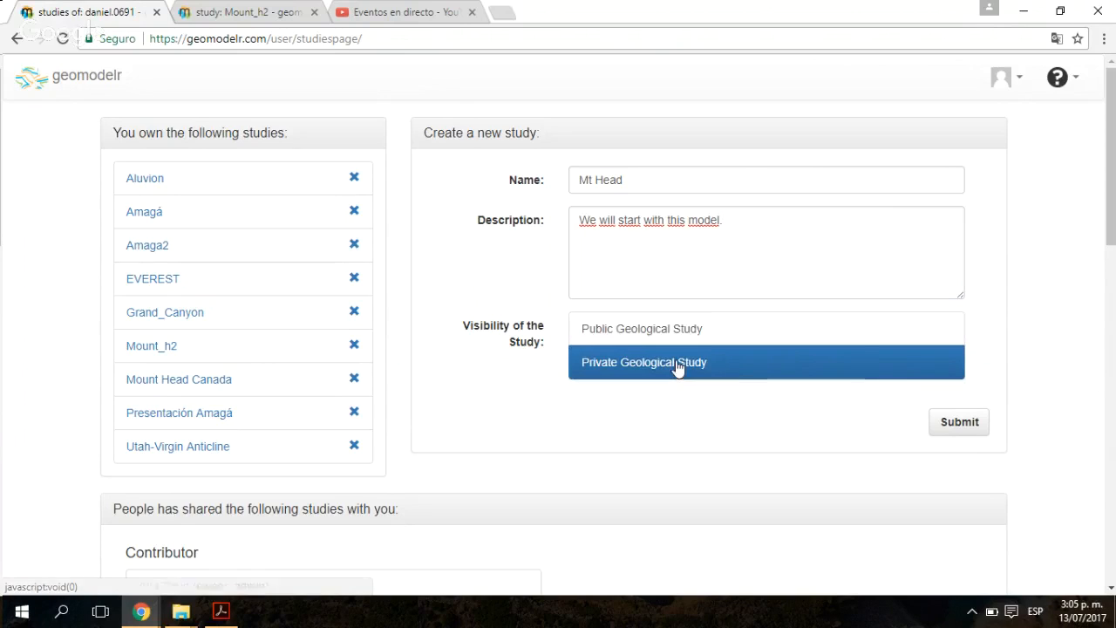
left_click(959, 425)
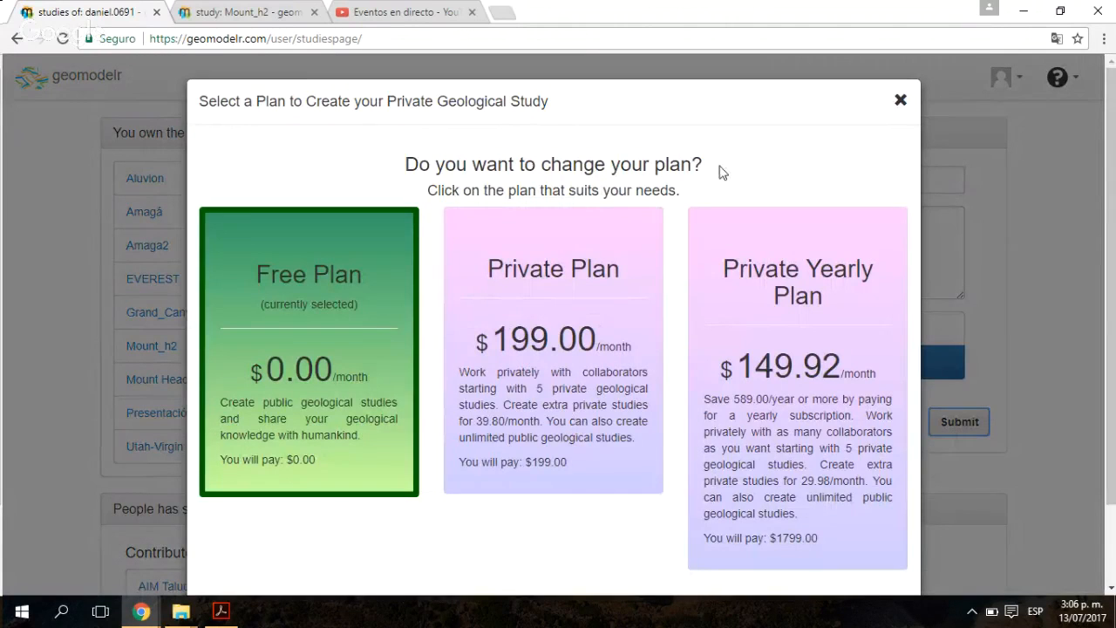
scroll(669, 224, "down", 2)
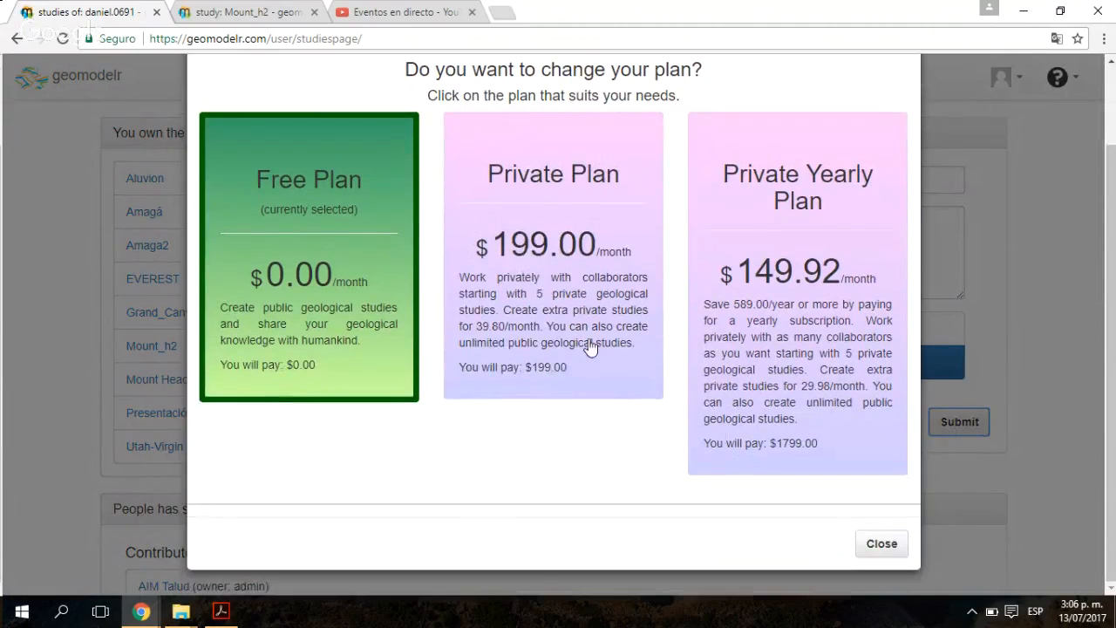
scroll(564, 352, "up", 2)
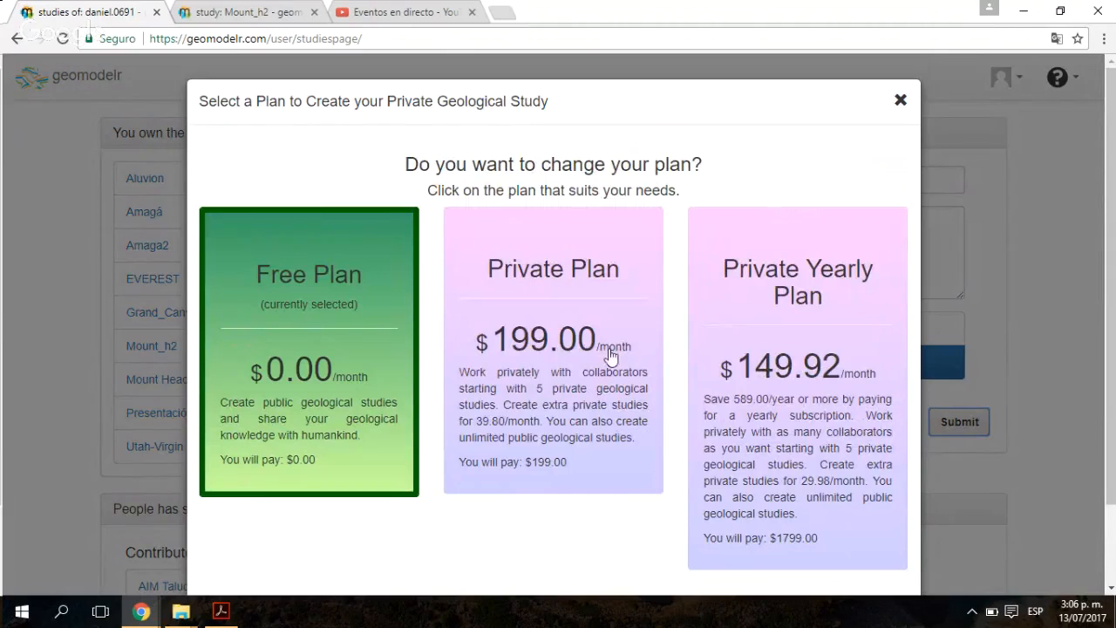
scroll(600, 423, "down", 1)
scroll(600, 423, "down", 2)
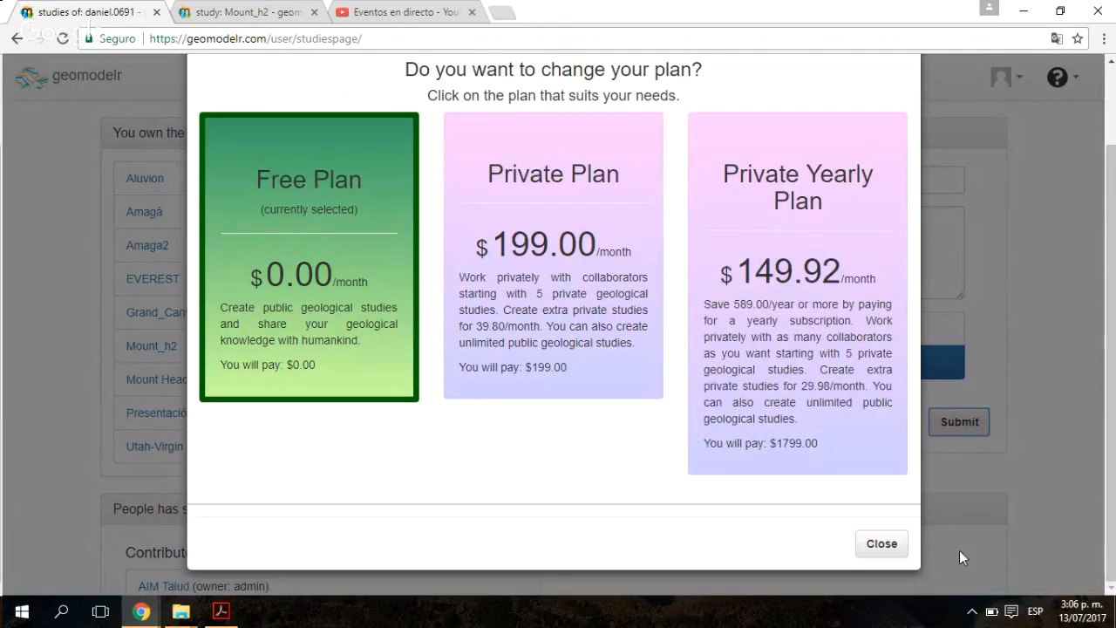
scroll(441, 261, "up", 2)
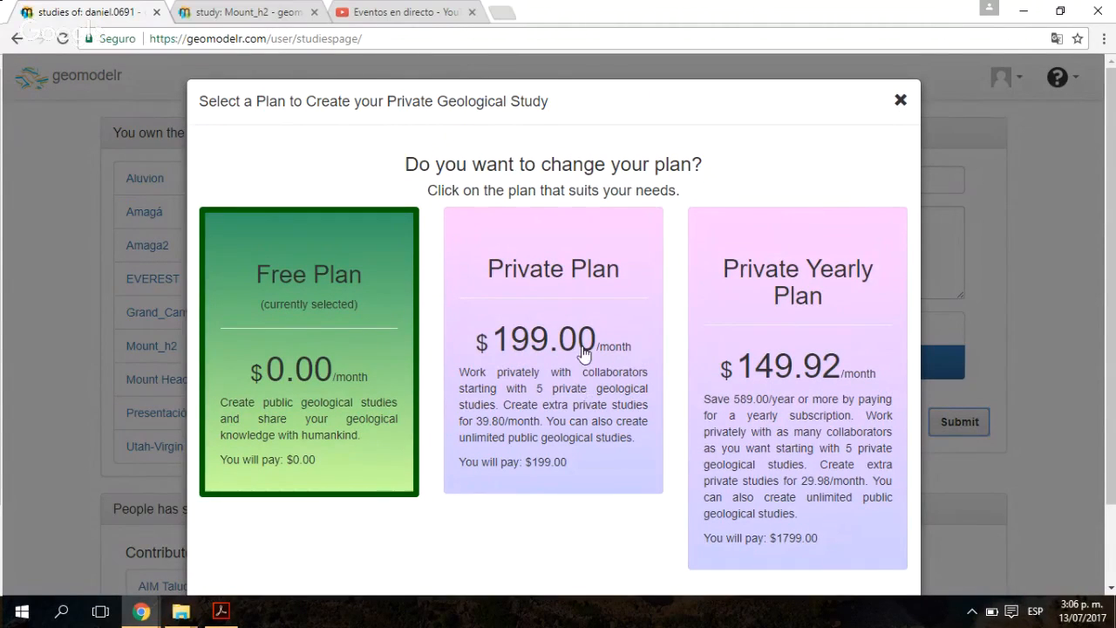
scroll(585, 353, "down", 1)
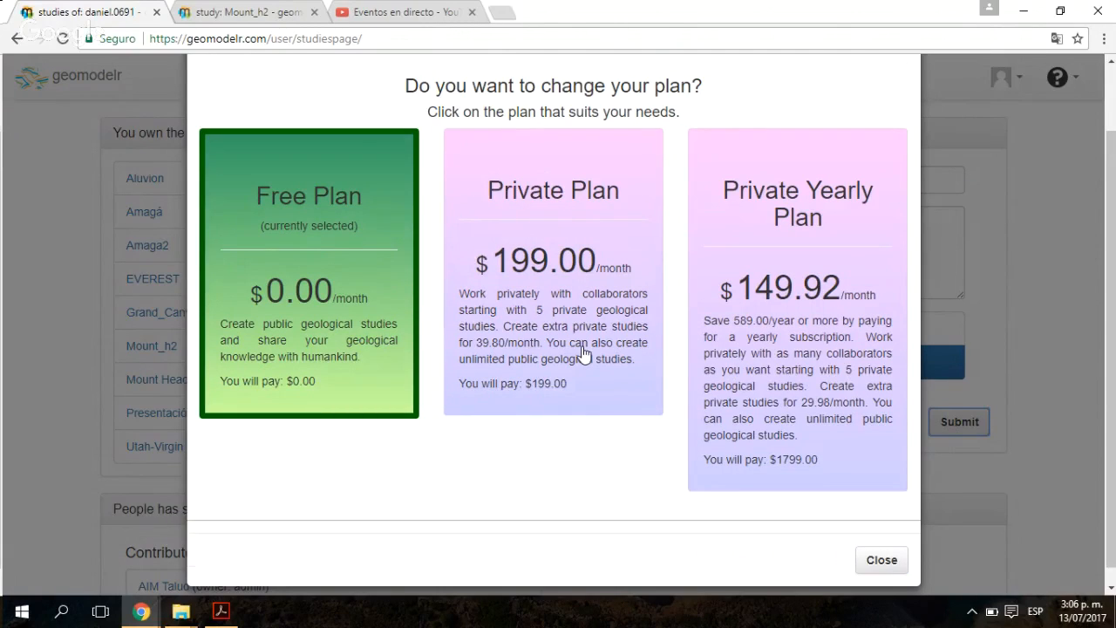
scroll(668, 292, "up", 1)
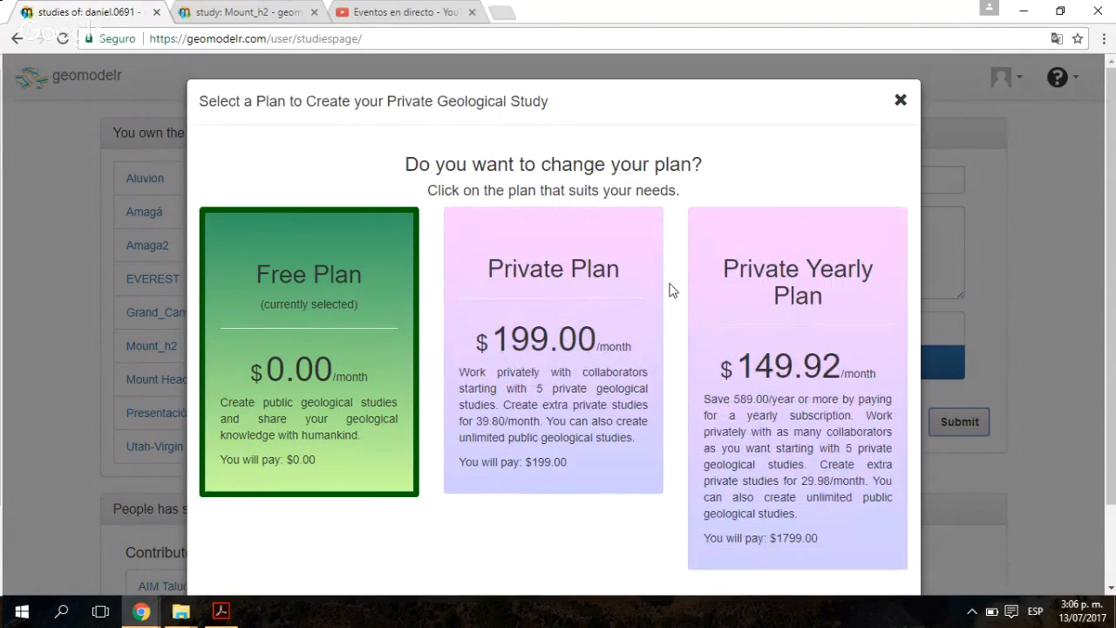
scroll(668, 292, "down", 1)
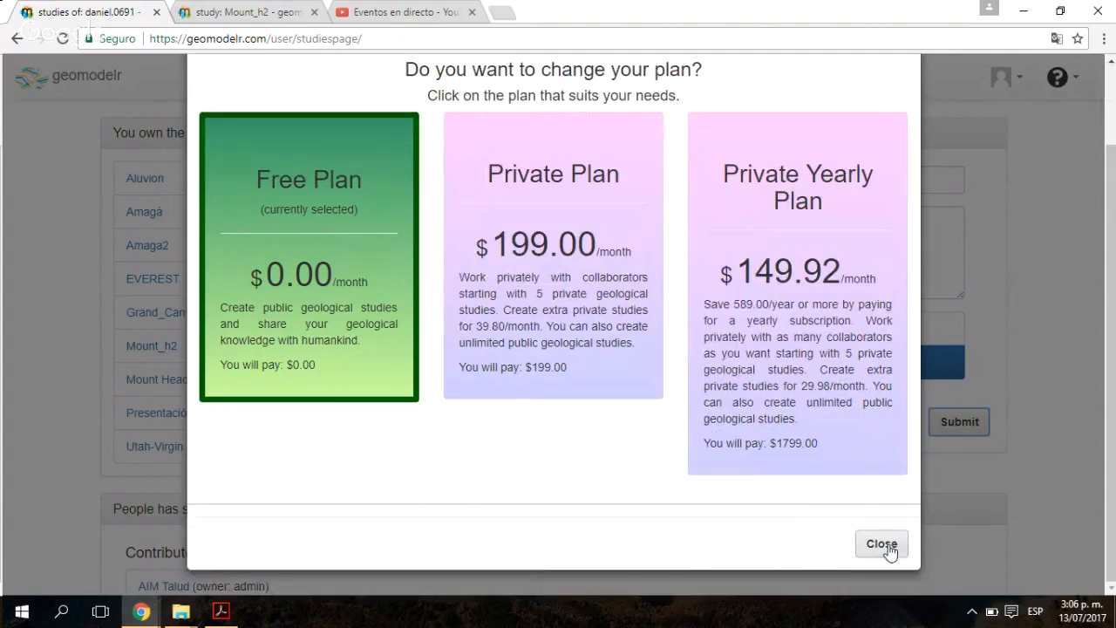
left_click(888, 553)
Step: Set the study's visibility to Public Geological Study and submit the new study
left_click(773, 337)
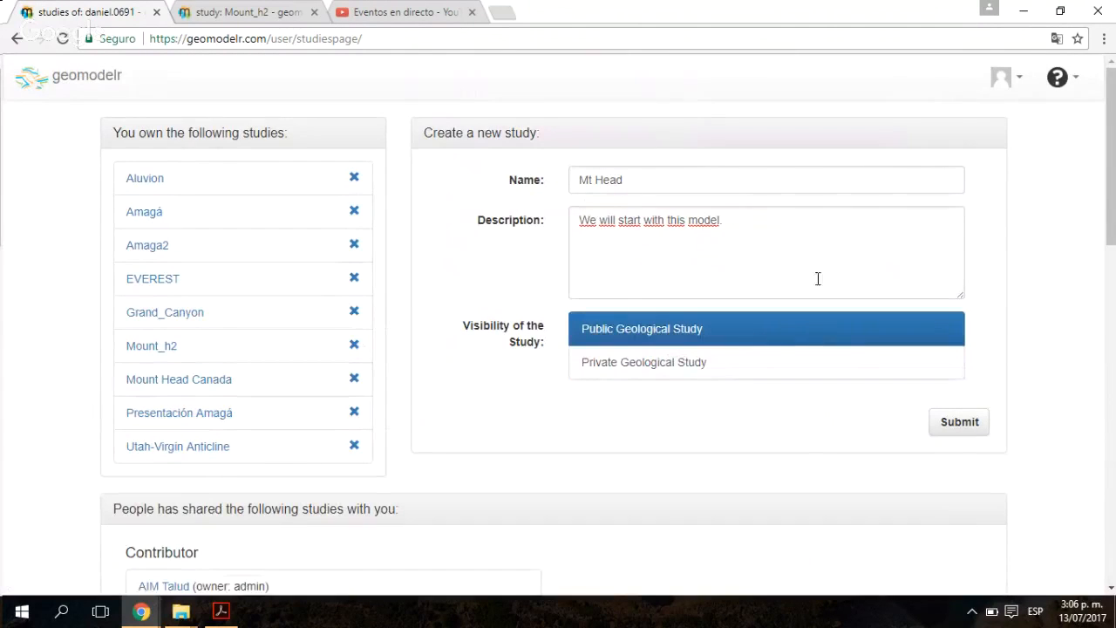
left_click(820, 239)
left_click(969, 422)
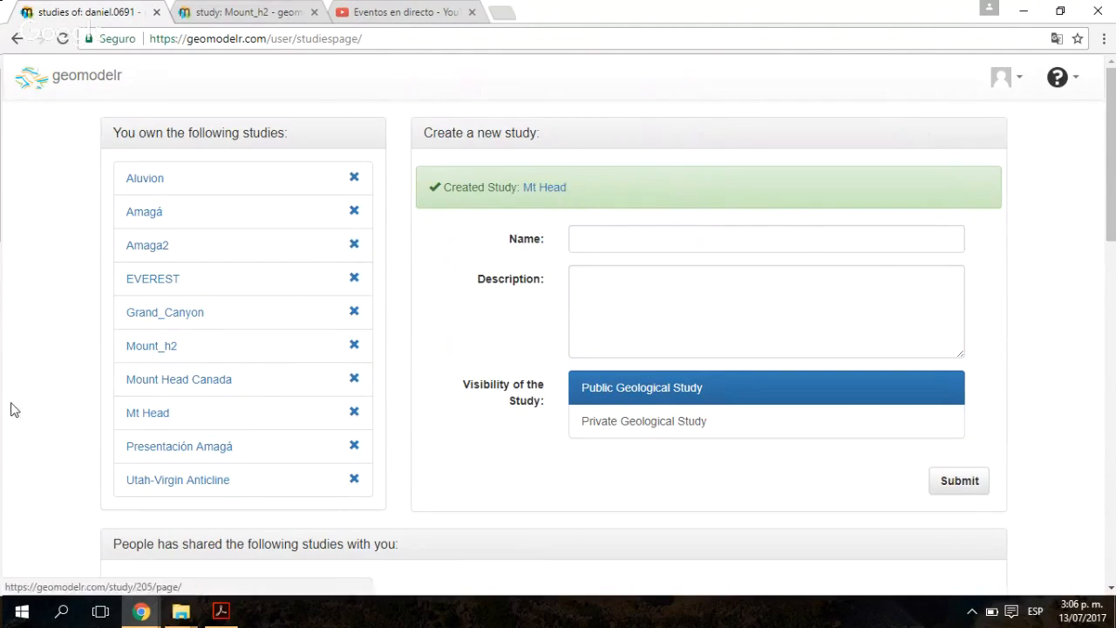
Step: Open the Mt Head study from the owned studies and look through its setup, model version and permission sections
left_click(136, 415)
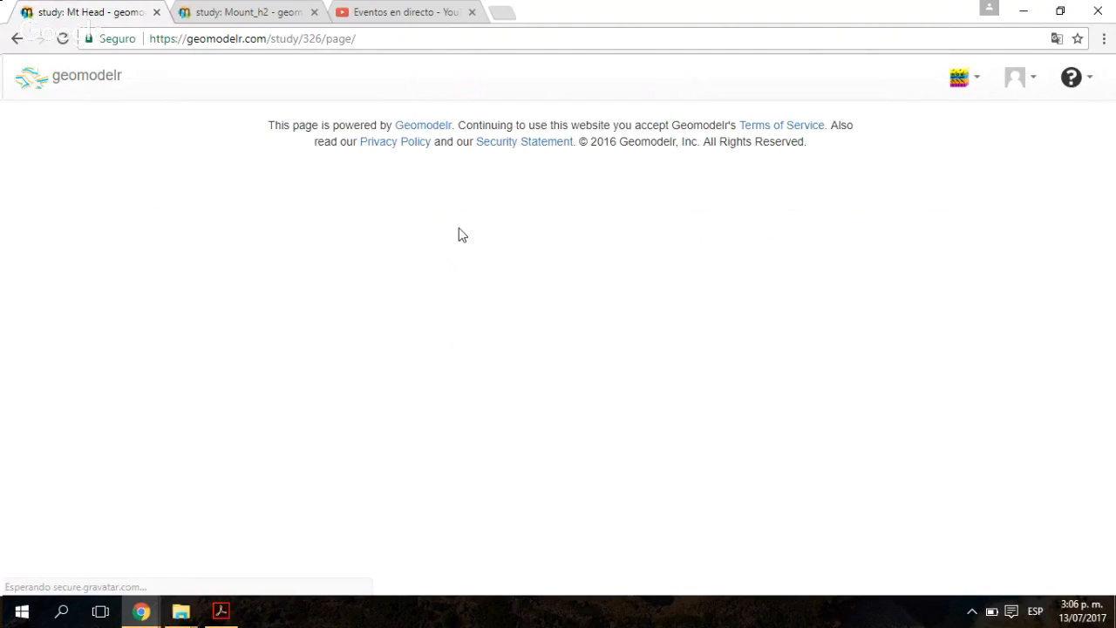
scroll(735, 171, "down", 4)
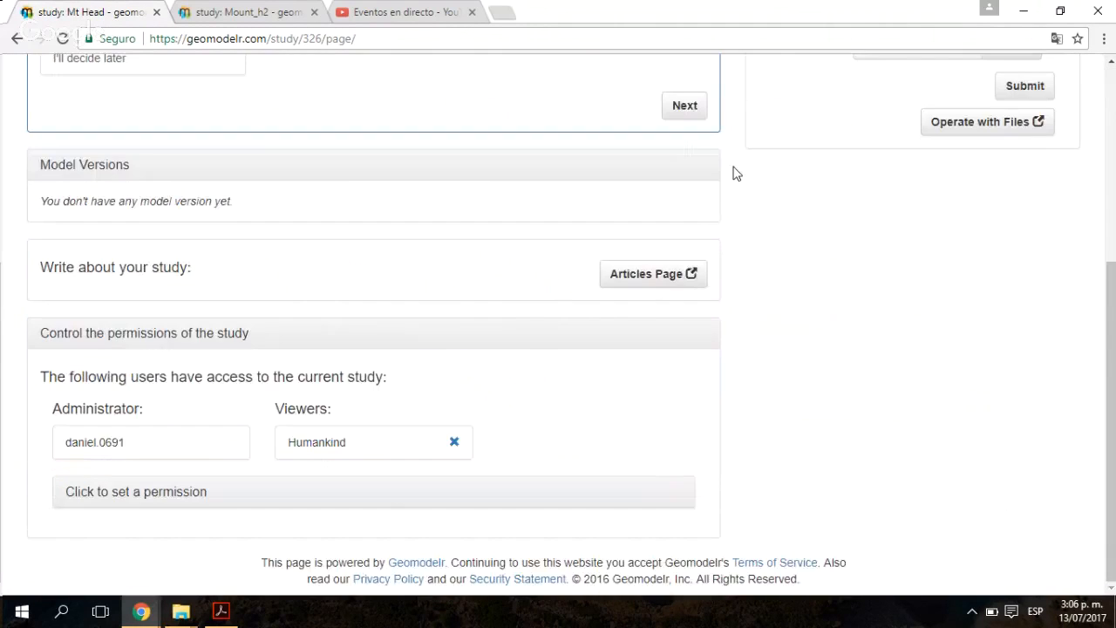
scroll(735, 171, "up", 4)
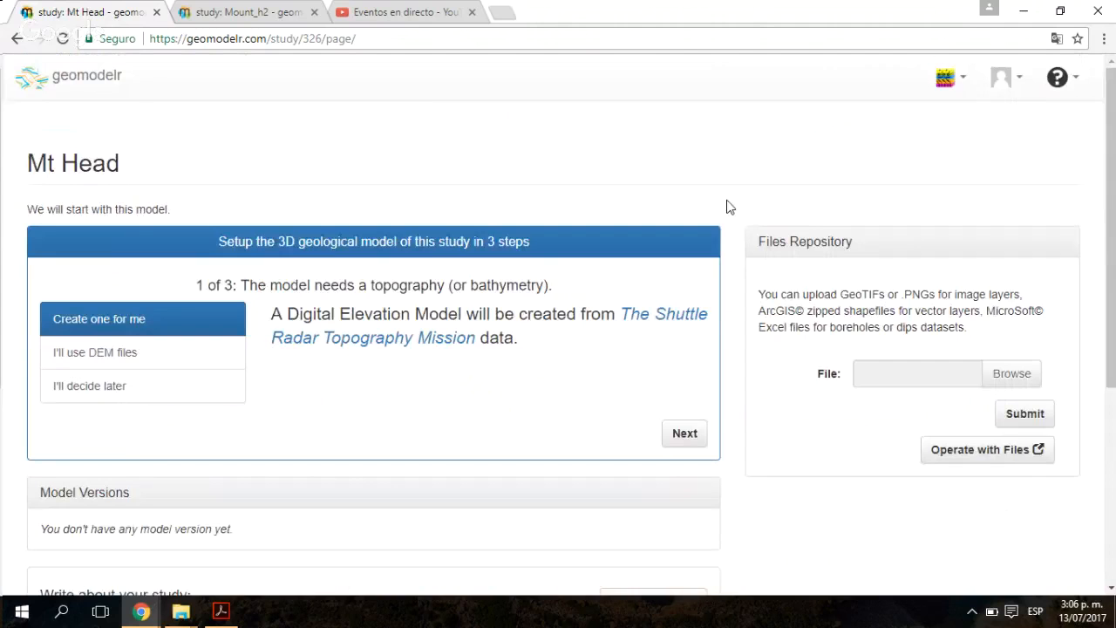
Step: Switch to Adobe Acrobat Reader and reduce the Mount Head geological map PDF to 12.5% to view the whole sheet
left_click(217, 616)
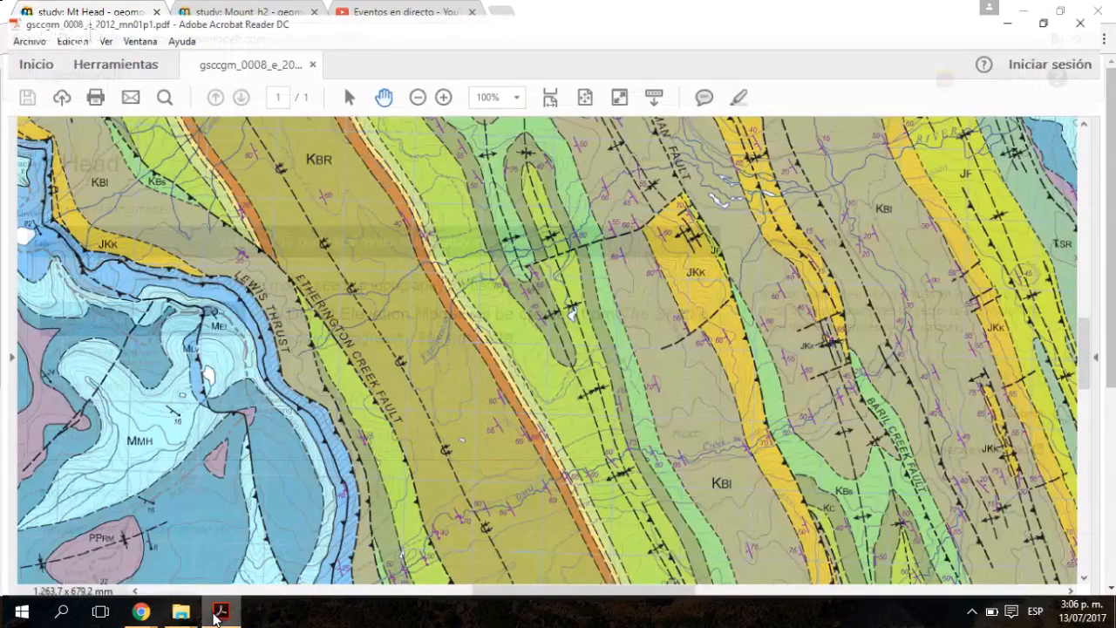
left_click(420, 94)
left_click(421, 93)
left_click(421, 93)
left_click(420, 93)
left_click(421, 93)
left_click(420, 93)
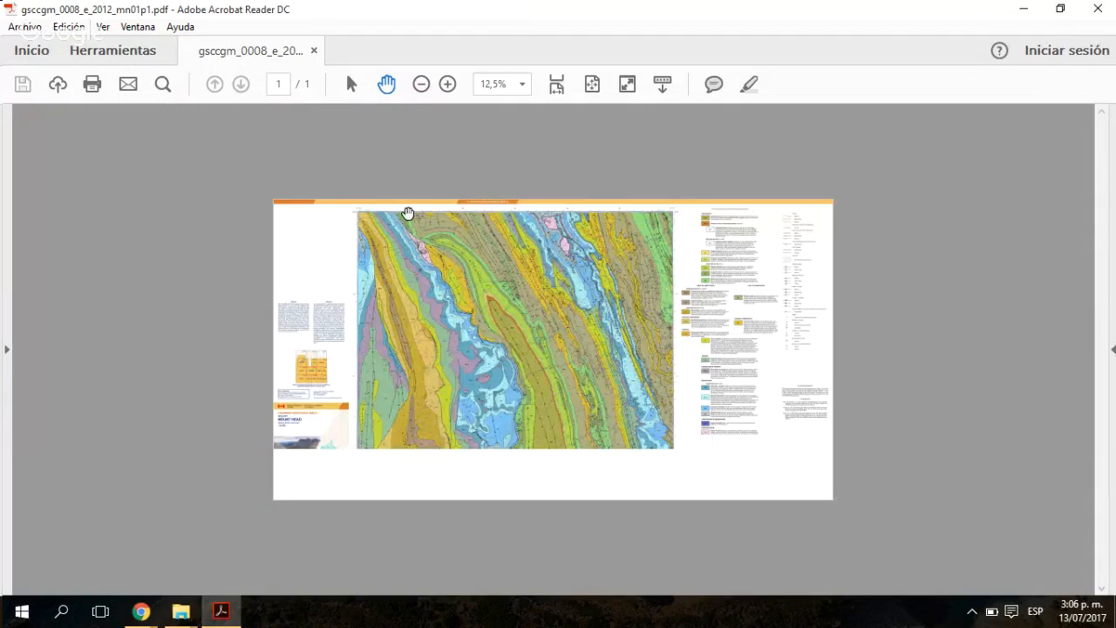
Step: Enlarge the geological map and examine its units, faults and structural symbols up close
left_click(447, 84)
left_click(447, 83)
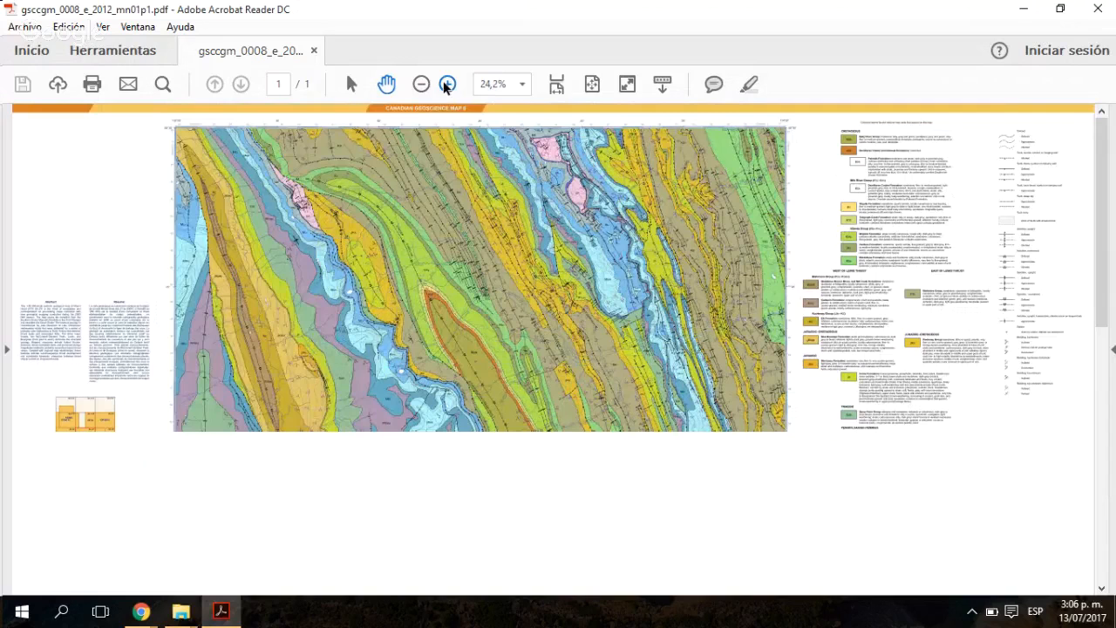
left_click(448, 83)
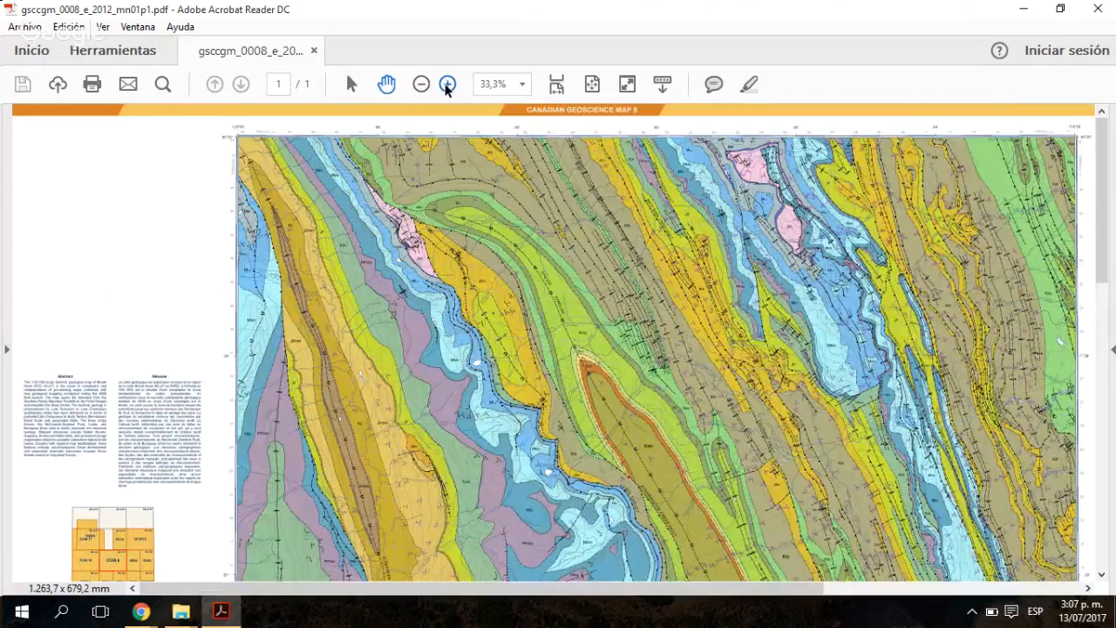
left_click(447, 84)
left_click(447, 85)
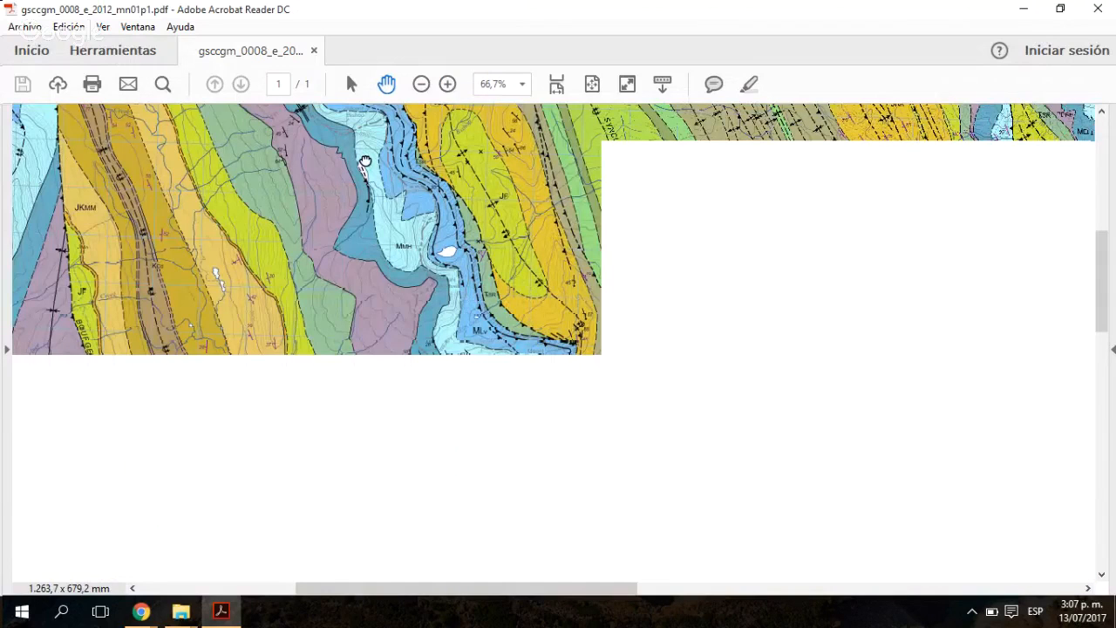
left_click_drag(366, 161, 333, 136)
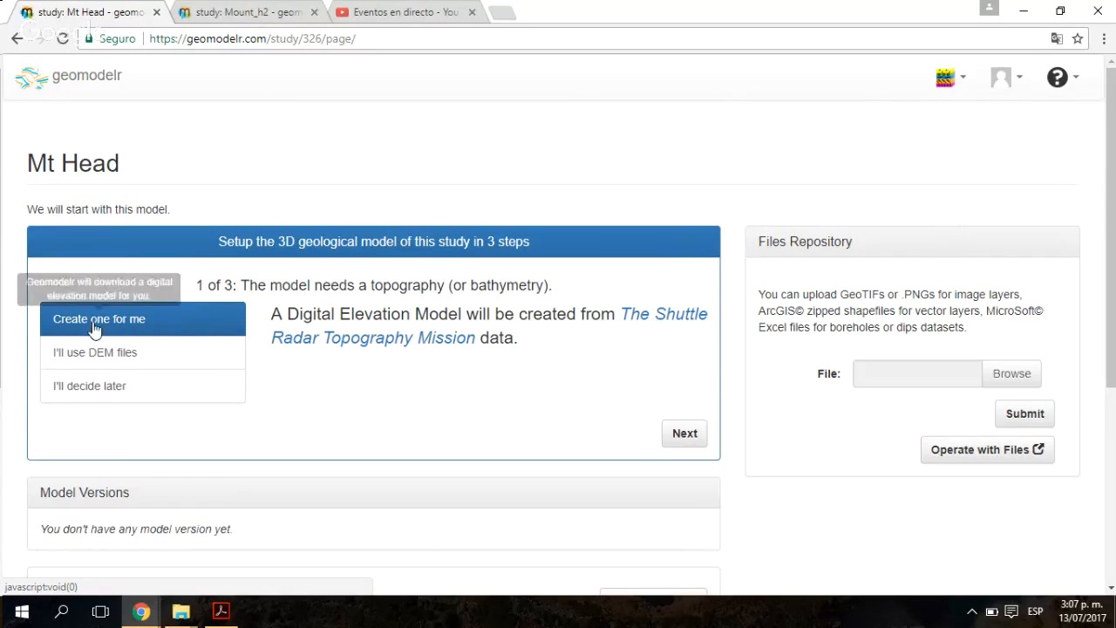
Step: Return to the browser, keep "Create one for me" as the model's topography source and advance to the geological map setup
triple_click(415, 314)
left_click(553, 317)
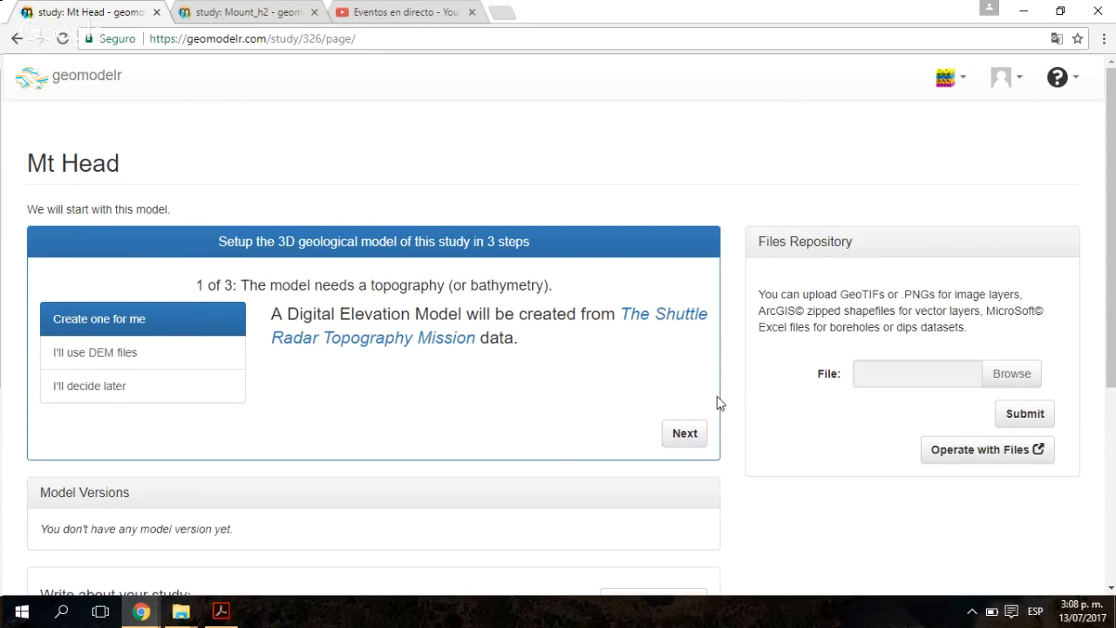
scroll(717, 399, "down", 2)
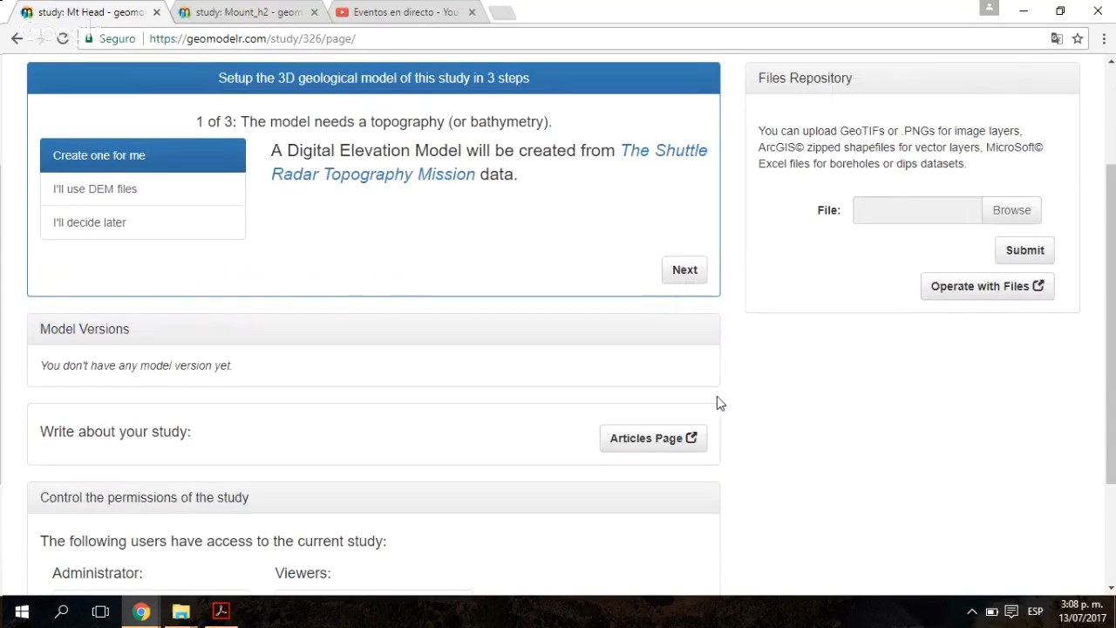
scroll(717, 400, "up", 2)
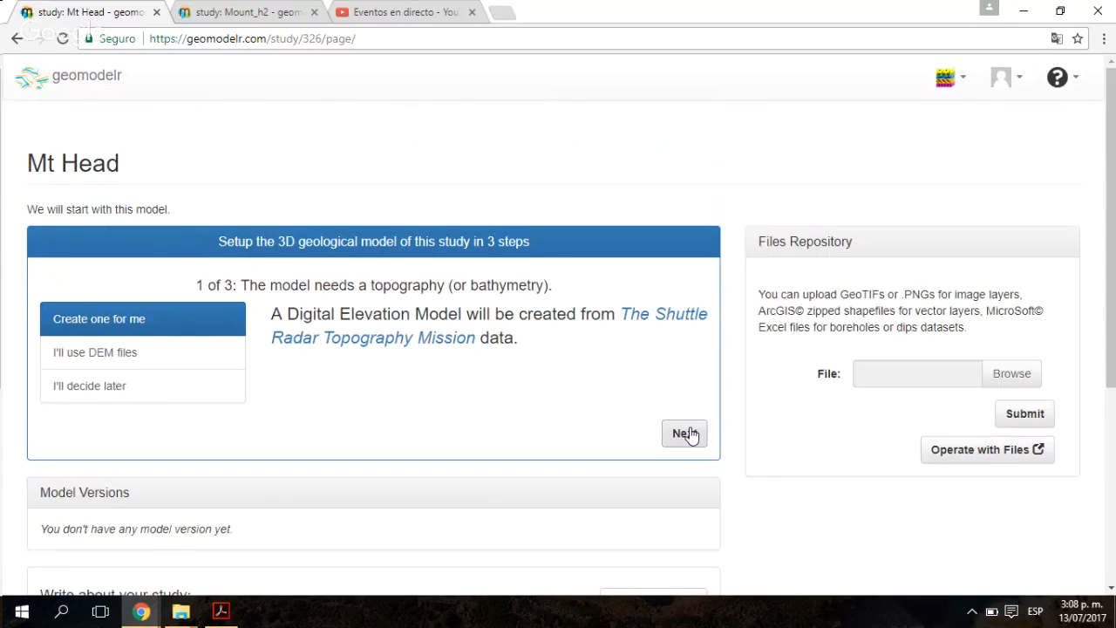
left_click(687, 434)
left_click(635, 441)
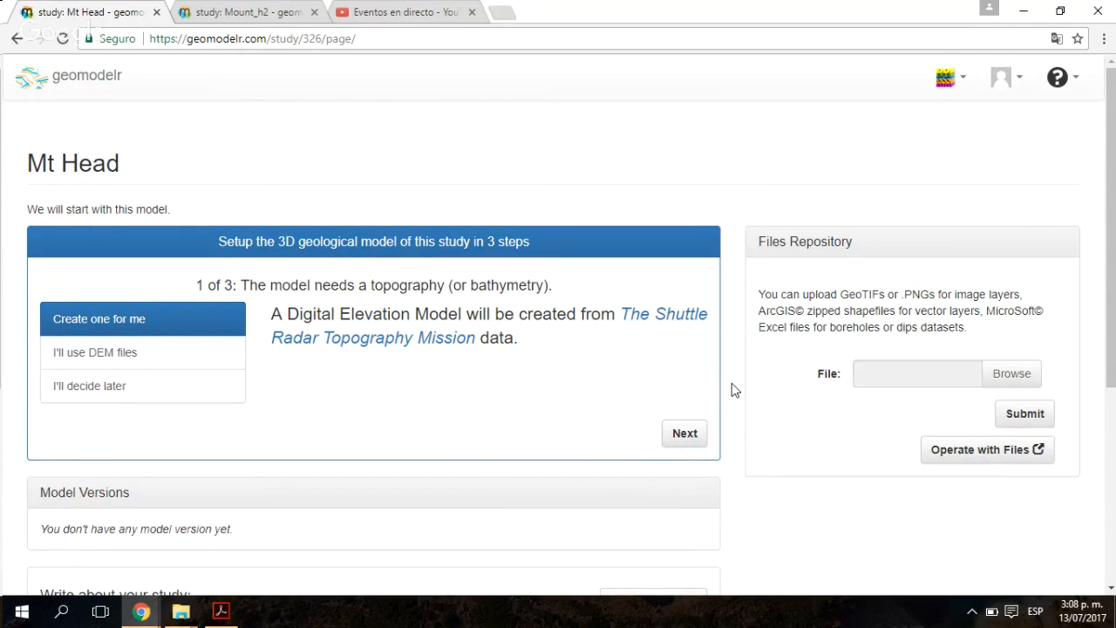
scroll(732, 384, "down", 2)
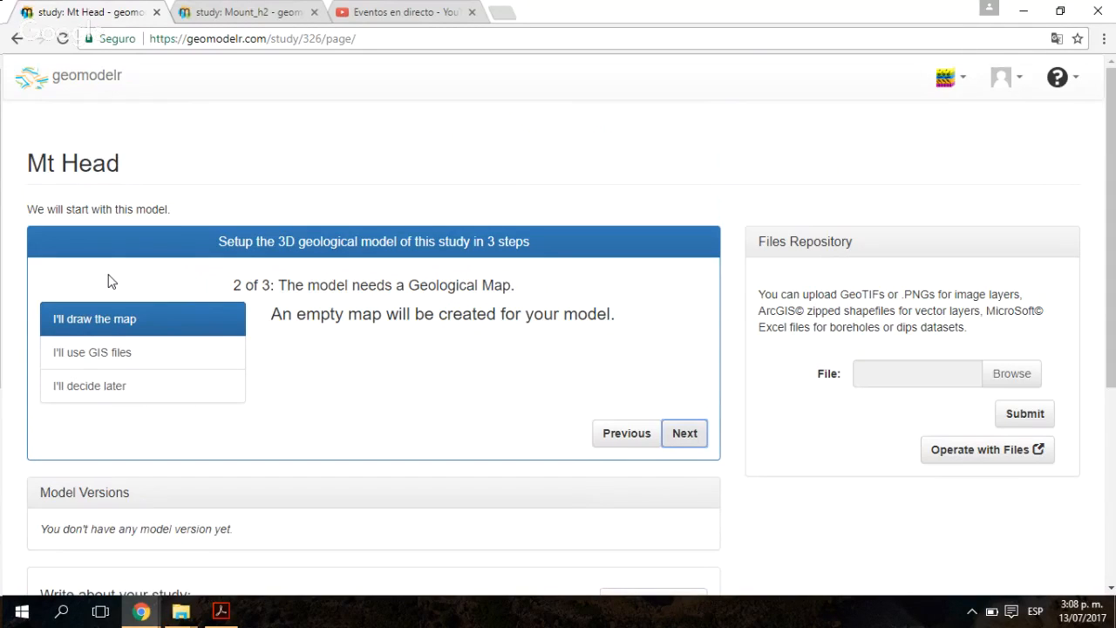
Step: Compare the geological map source options and choose "I'll use GIS files"
left_click(139, 358)
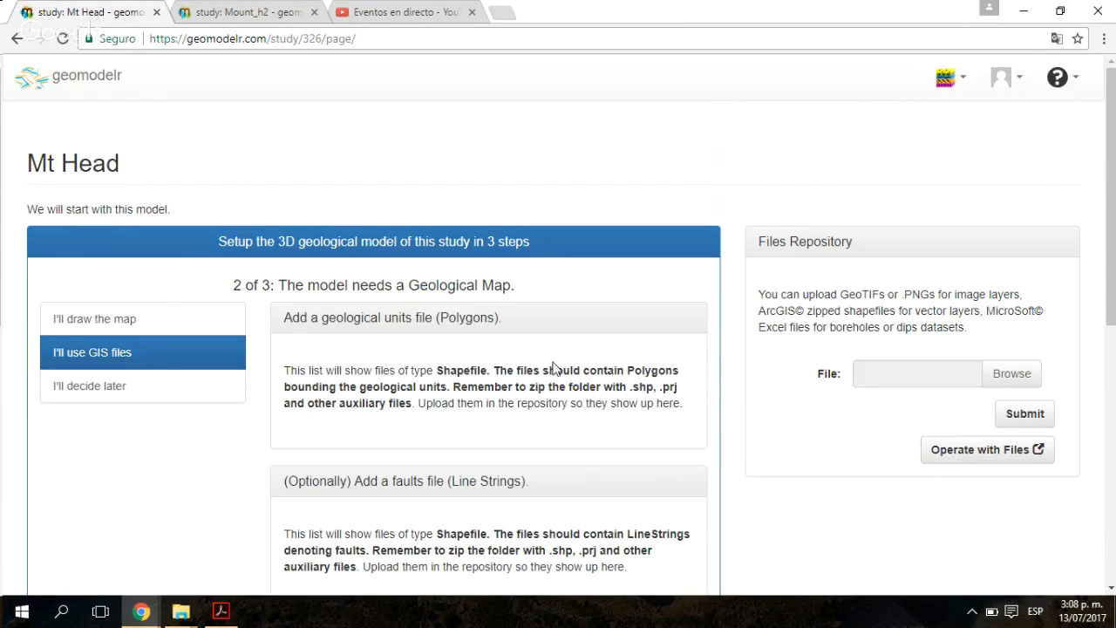
left_click(52, 394)
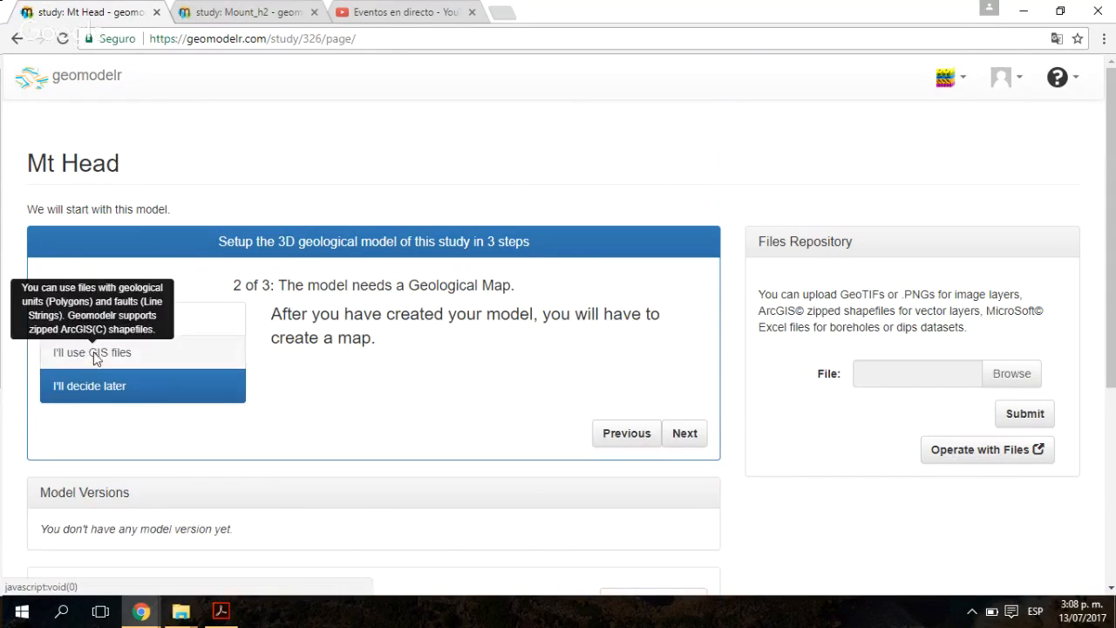
left_click(88, 353)
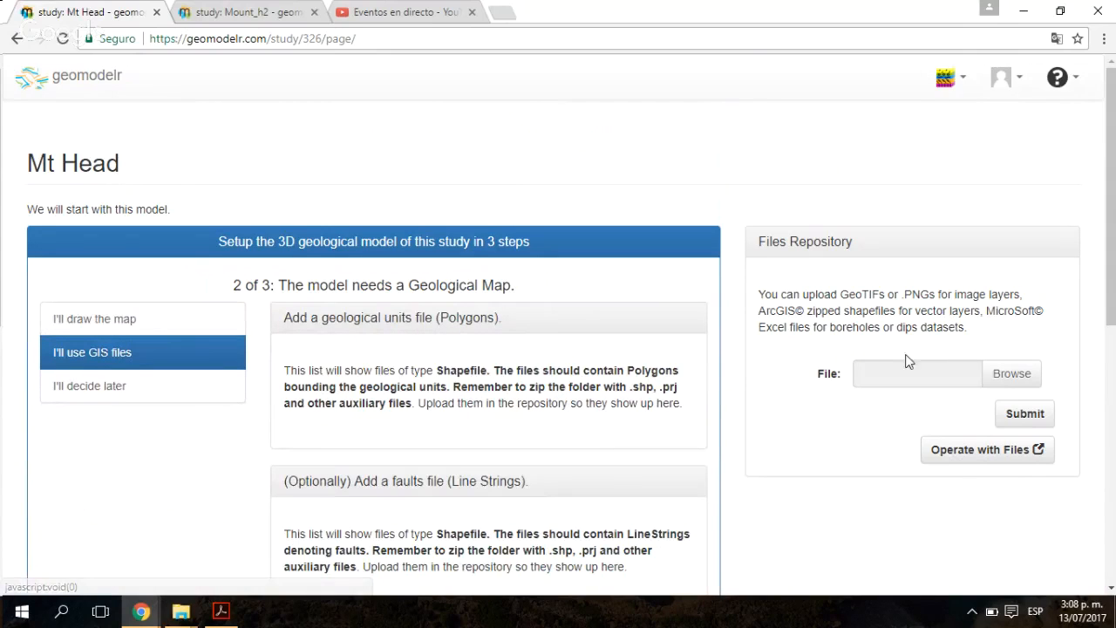
Step: Switch to Adobe Acrobat Reader and fit the whole Mount Head map sheet in view
left_click(220, 614)
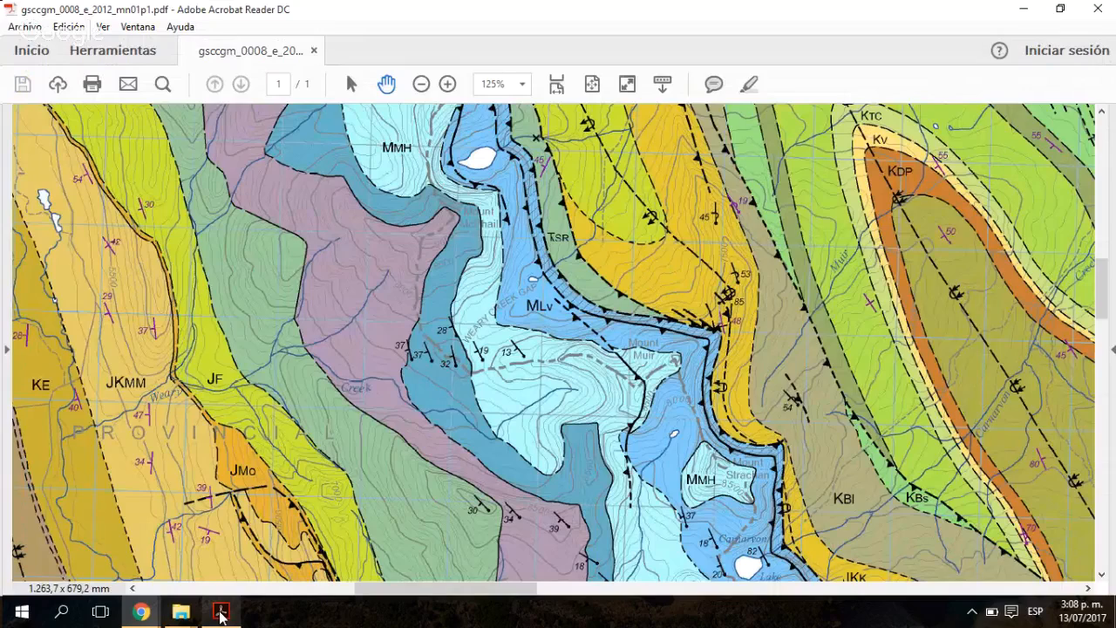
scroll(367, 331, "down", 1)
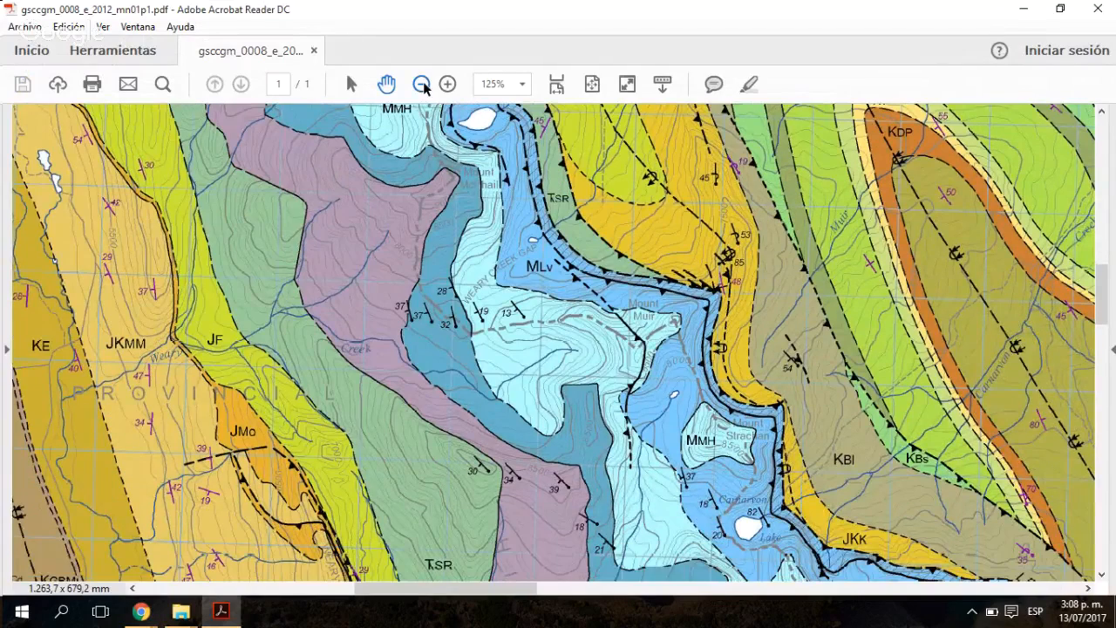
left_click(423, 86)
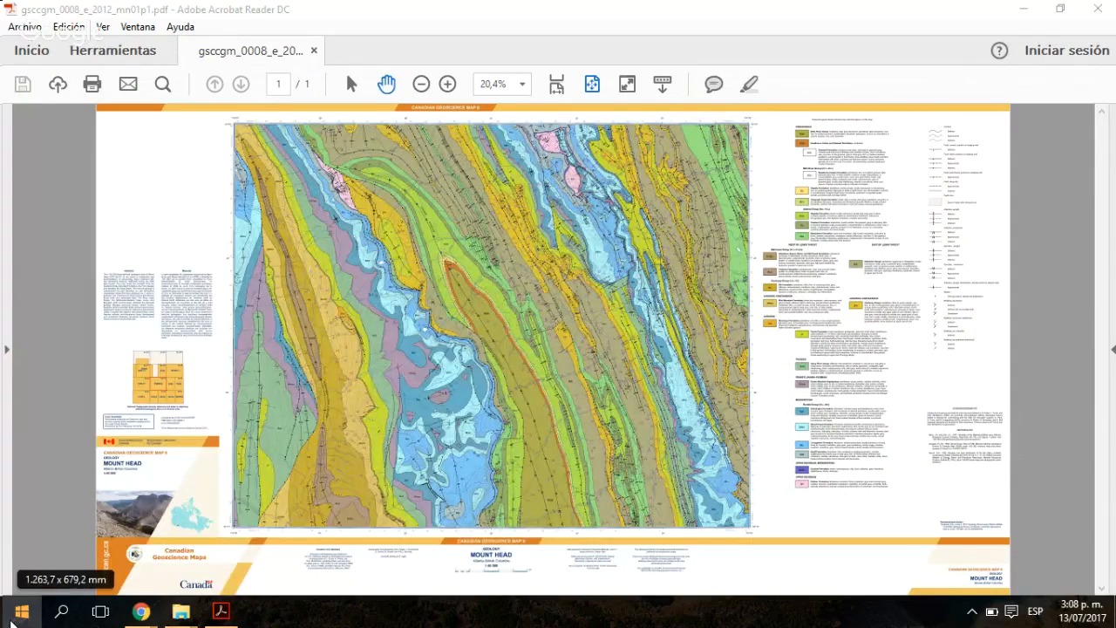
Step: Switch to the Webinar Files folder in File Explorer and open the Geology folder inside the Geology.zip archive
left_click(13, 619)
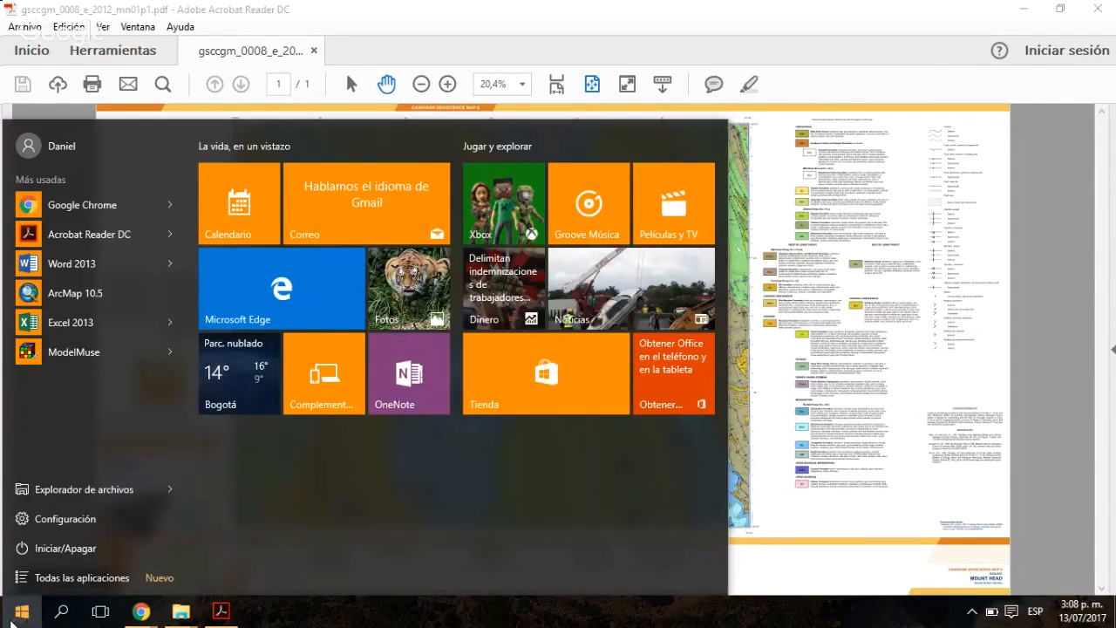
left_click(180, 611)
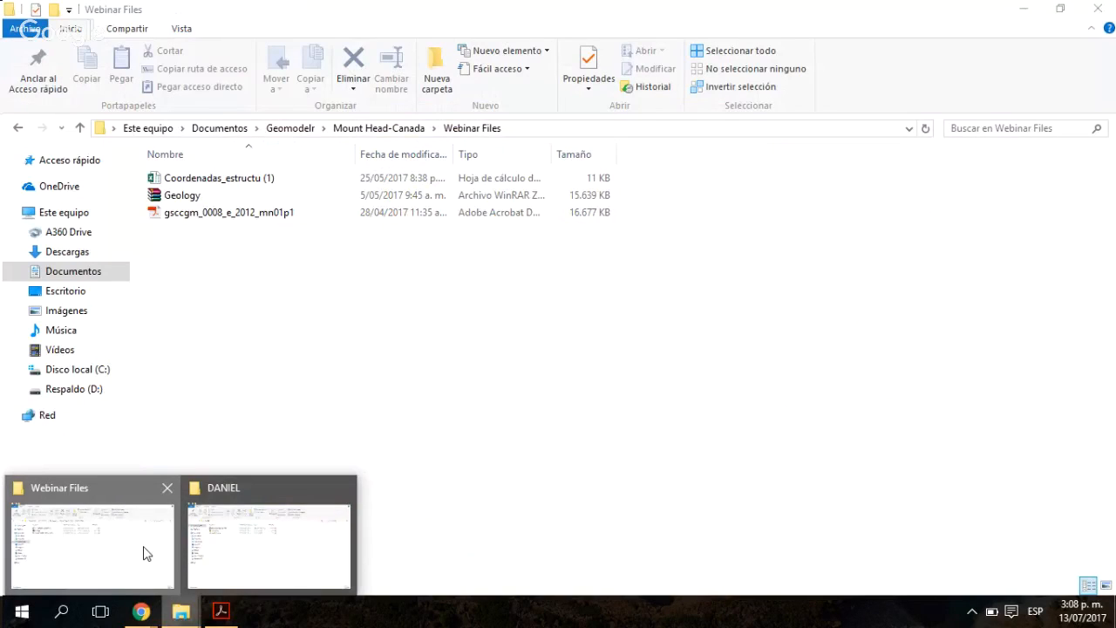
left_click(146, 554)
left_click(201, 196)
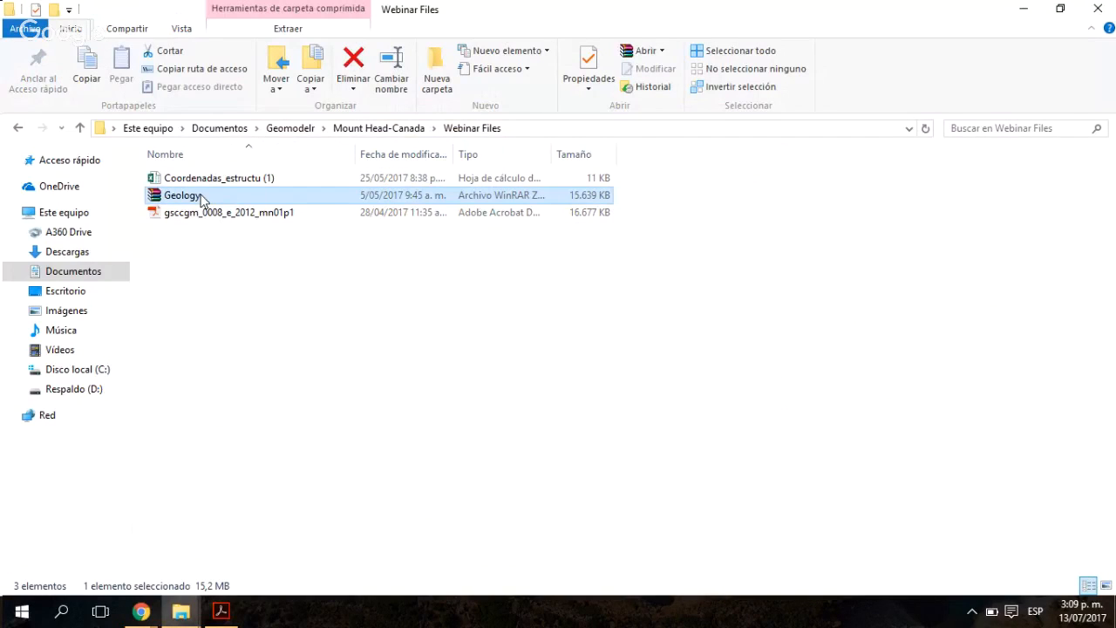
double_click(201, 197)
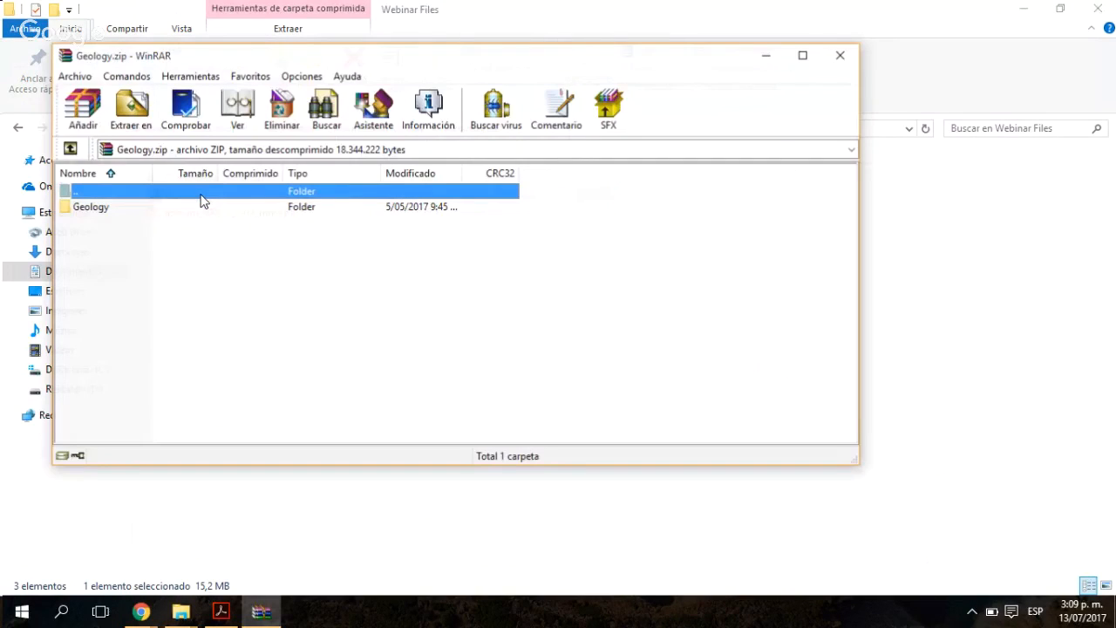
double_click(110, 209)
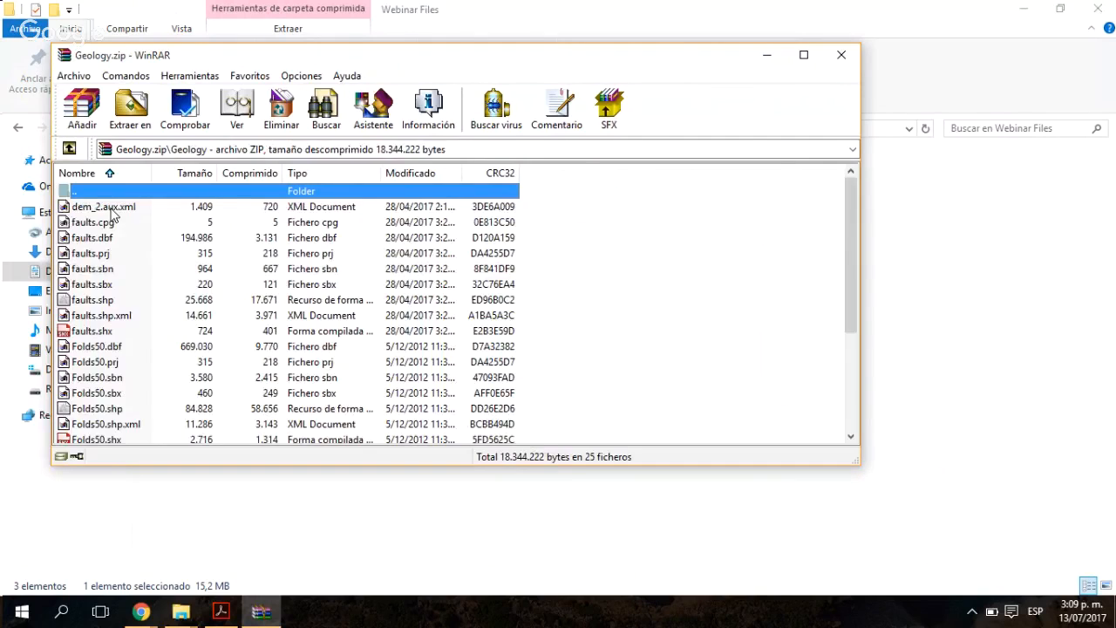
Step: Examine the faults, Folds50 and geology shapefile components in the archive, including their .shp and .prj files, and close WinRAR
scroll(115, 334, "down", 3)
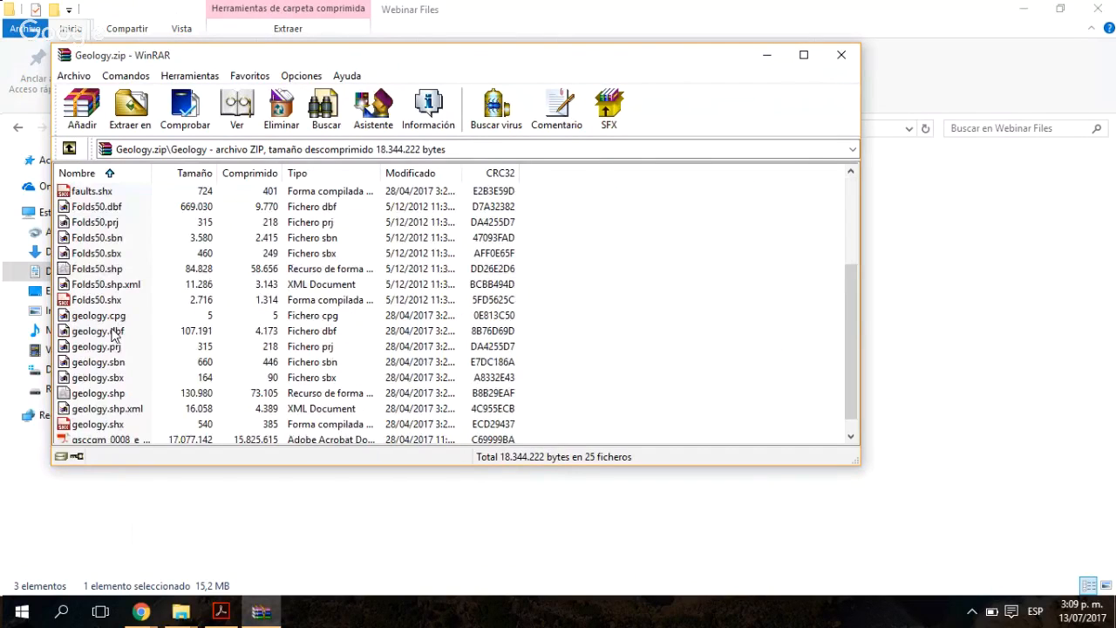
scroll(99, 296, "up", 3)
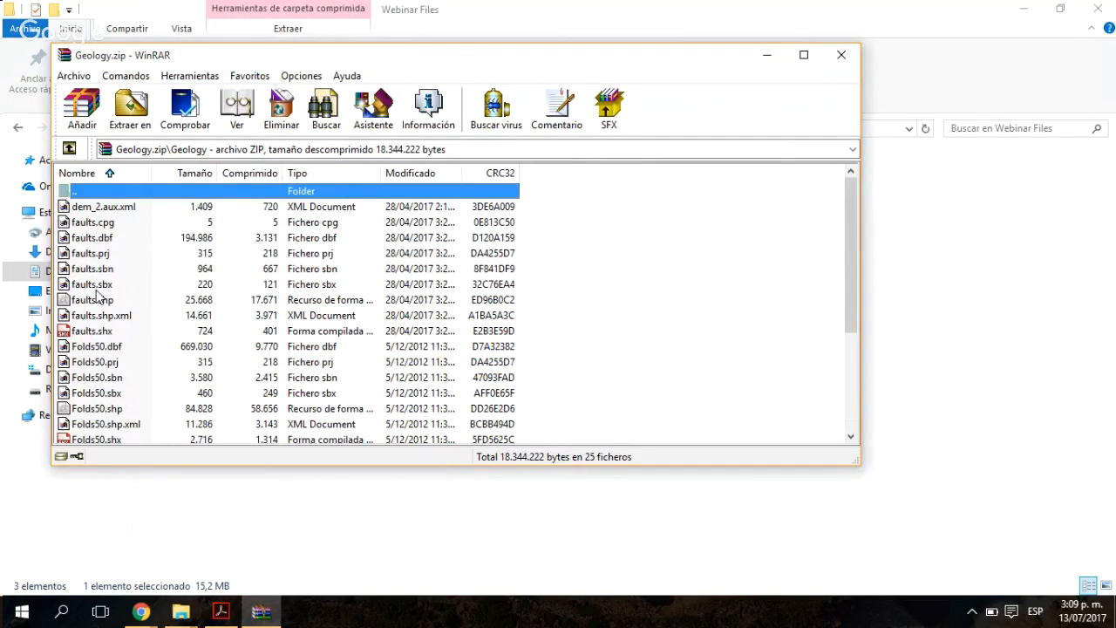
left_click(100, 268)
left_click(103, 253)
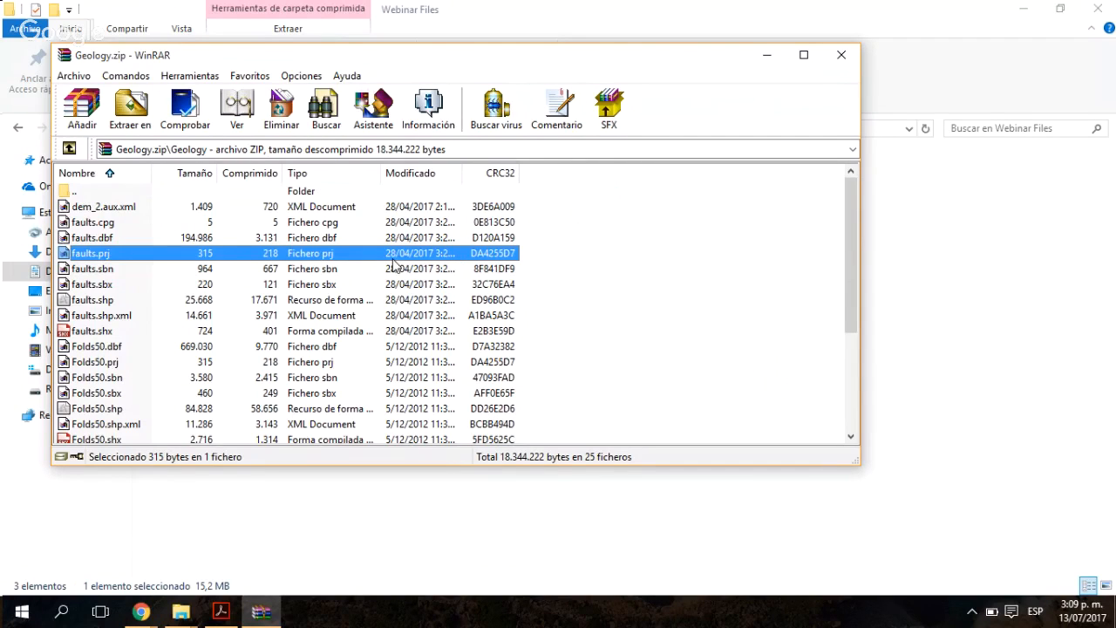
scroll(102, 381, "down", 2)
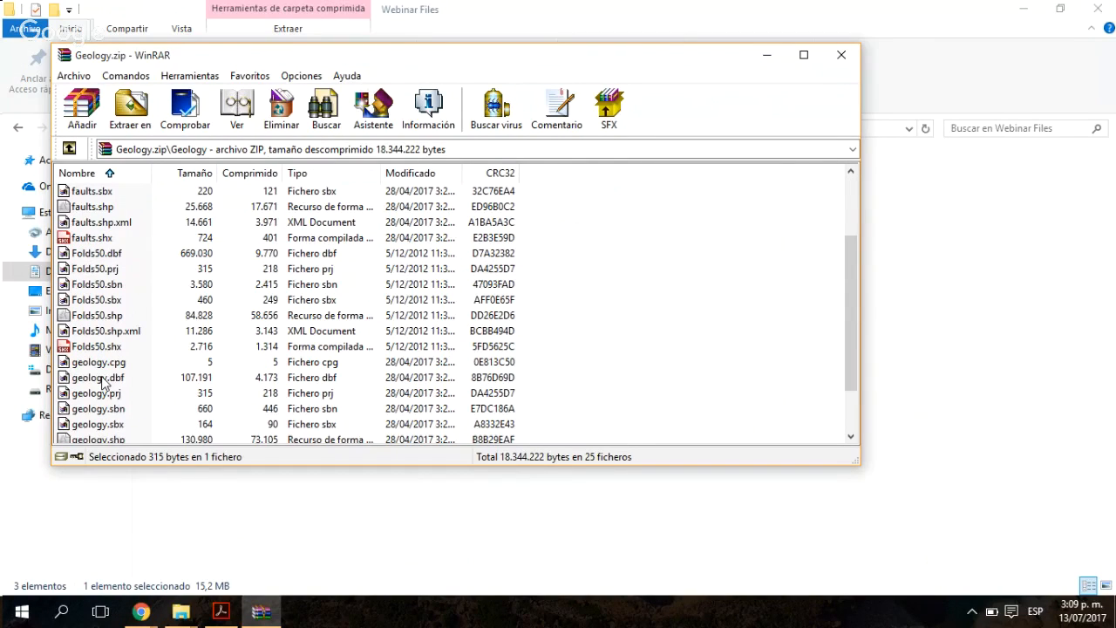
scroll(102, 382, "down", 1)
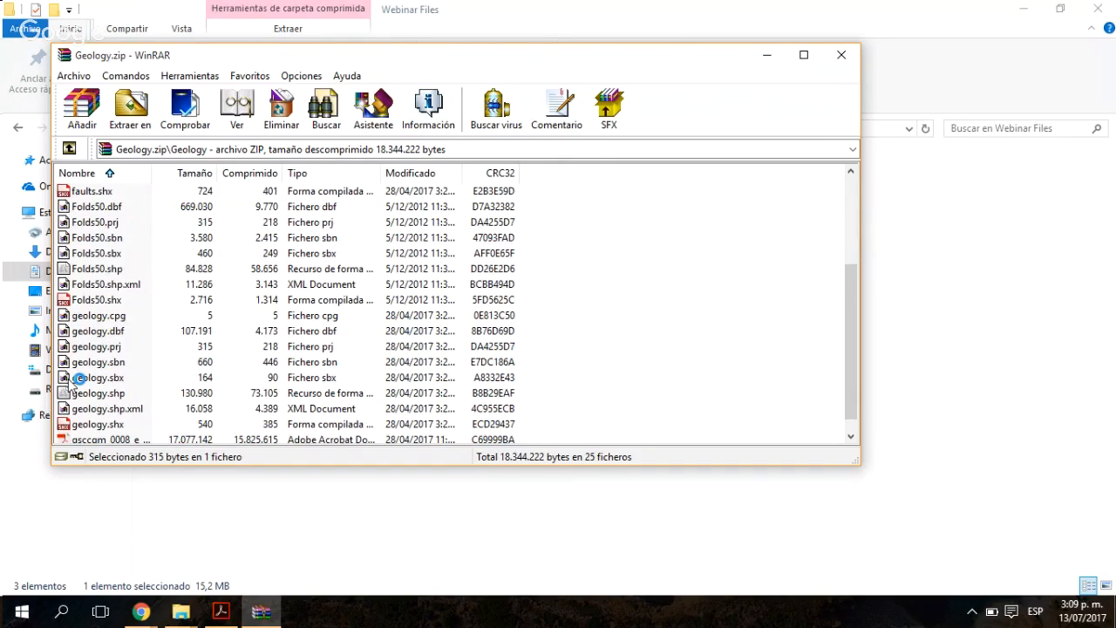
left_click(82, 362)
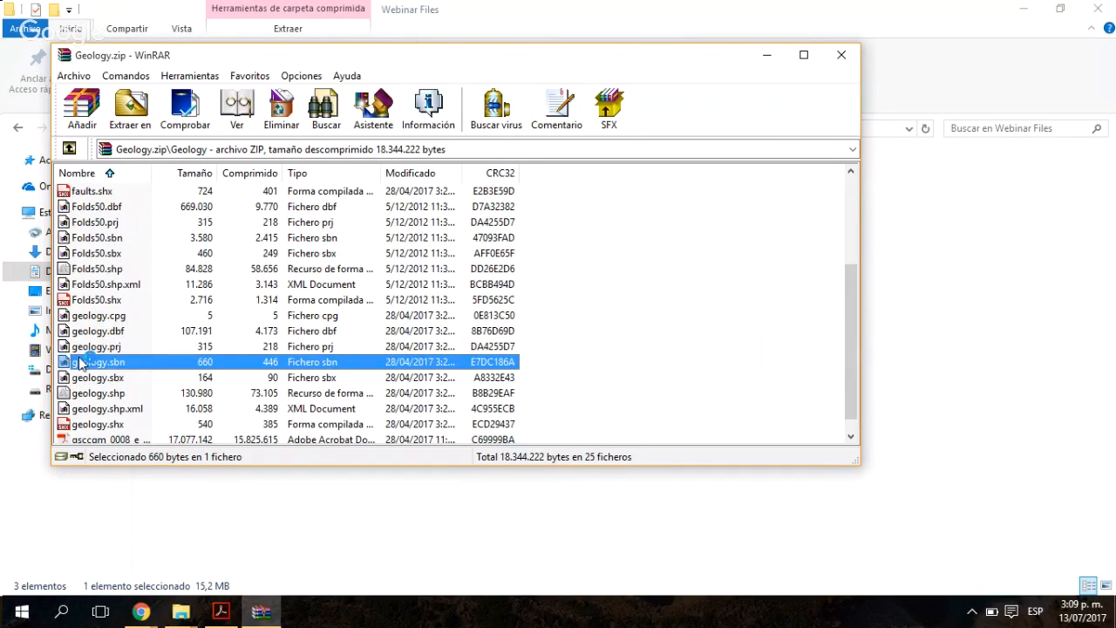
key("Up")
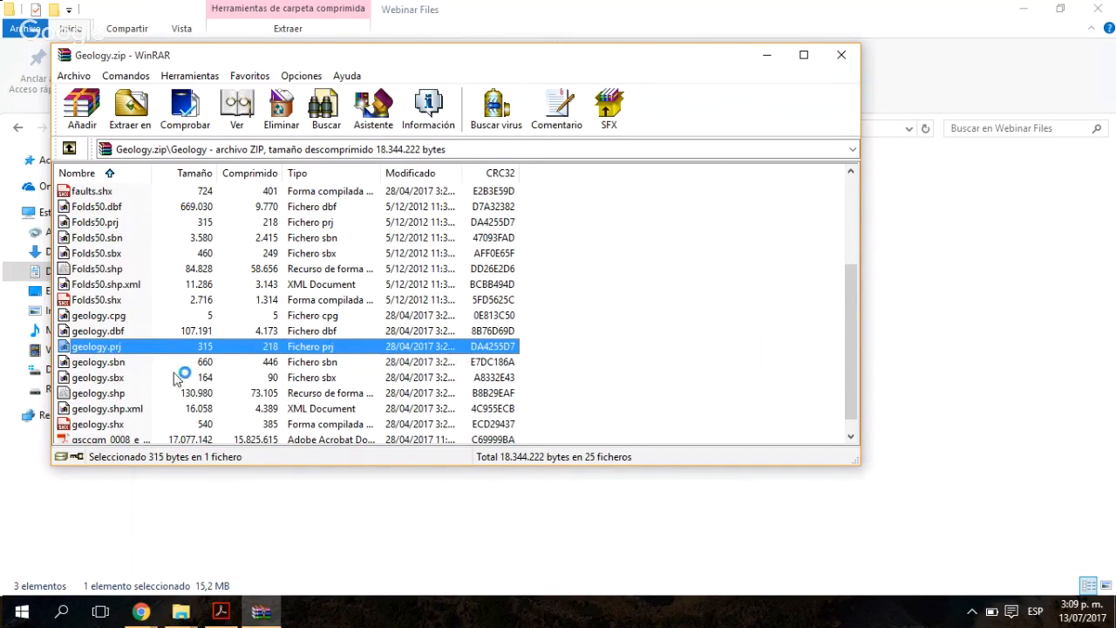
left_click(122, 393)
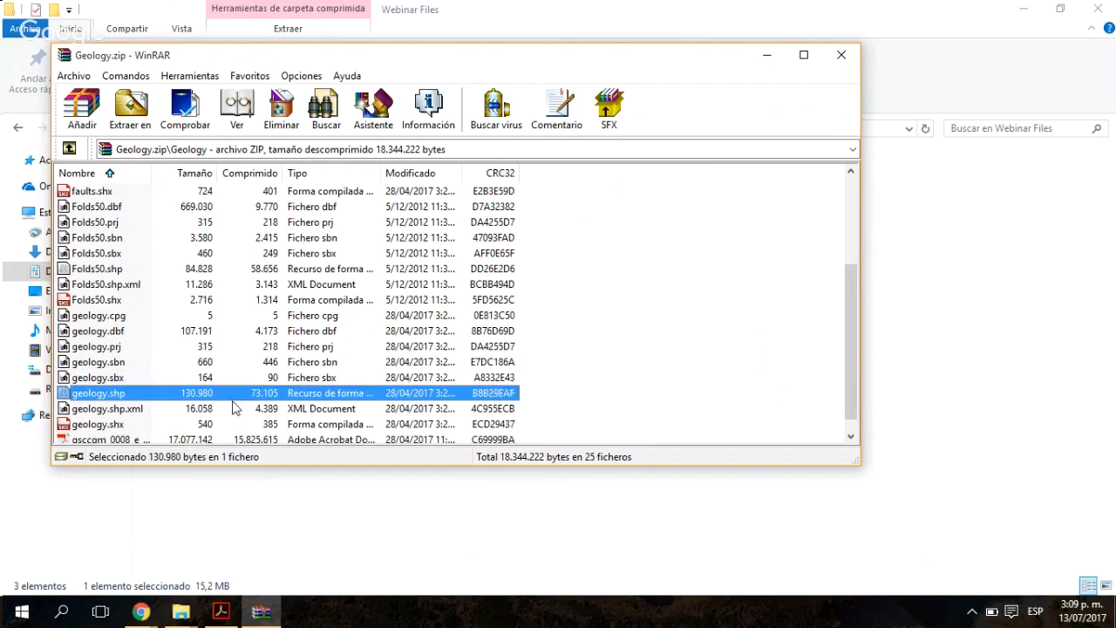
scroll(234, 410, "down", 1)
scroll(232, 410, "up", 3)
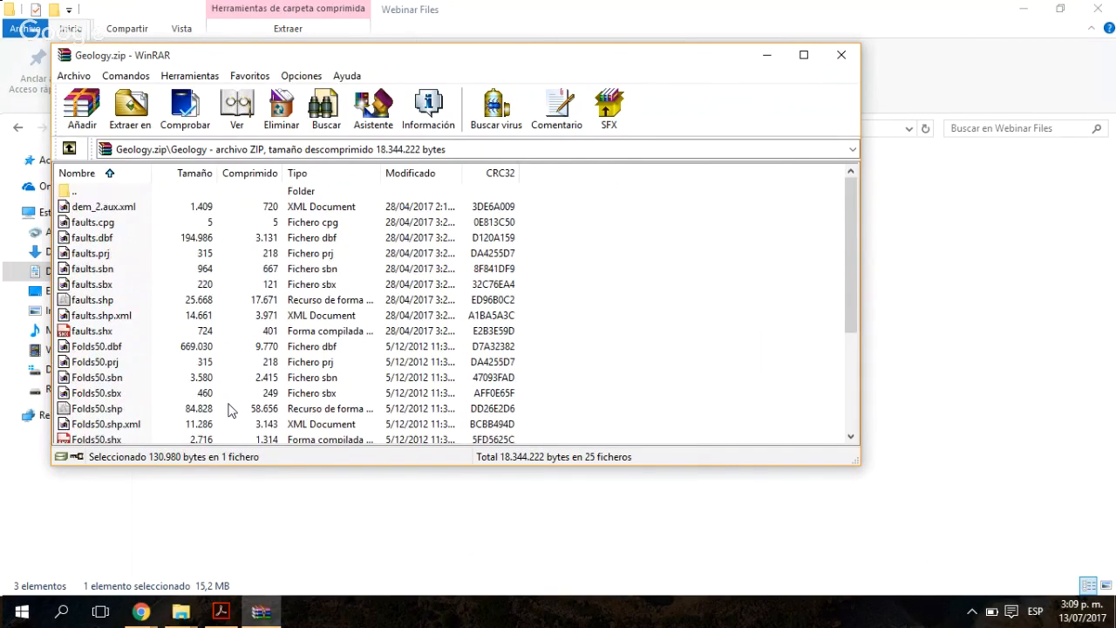
key("alt+F4")
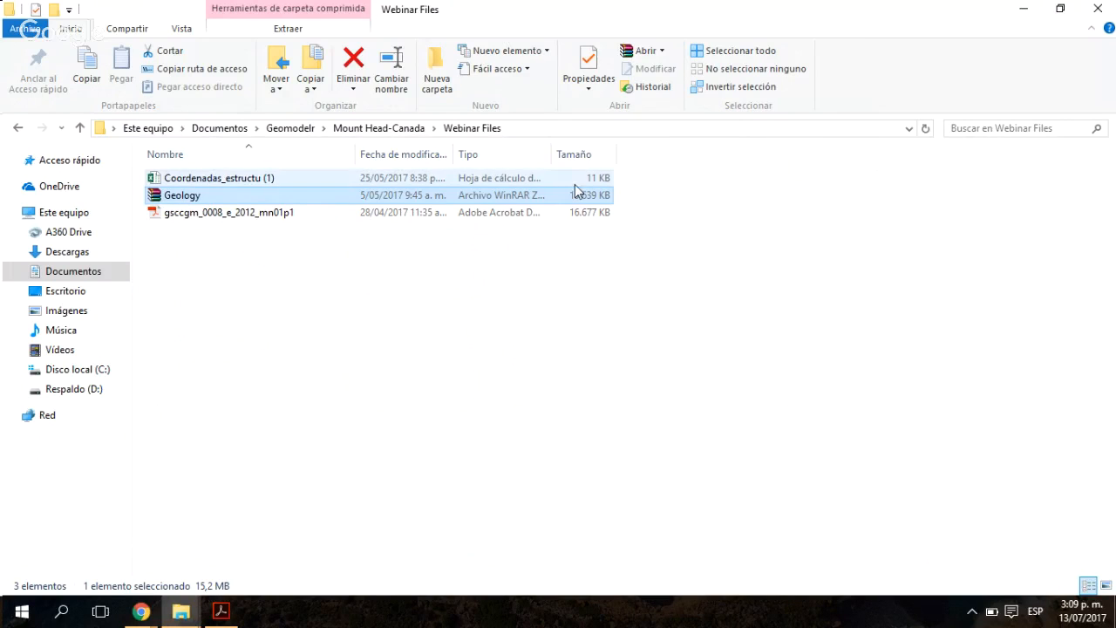
Step: Return to the Geomodelr study in Chrome and upload Geology.zip from Webinar Files to the Files Repository
left_click(141, 613)
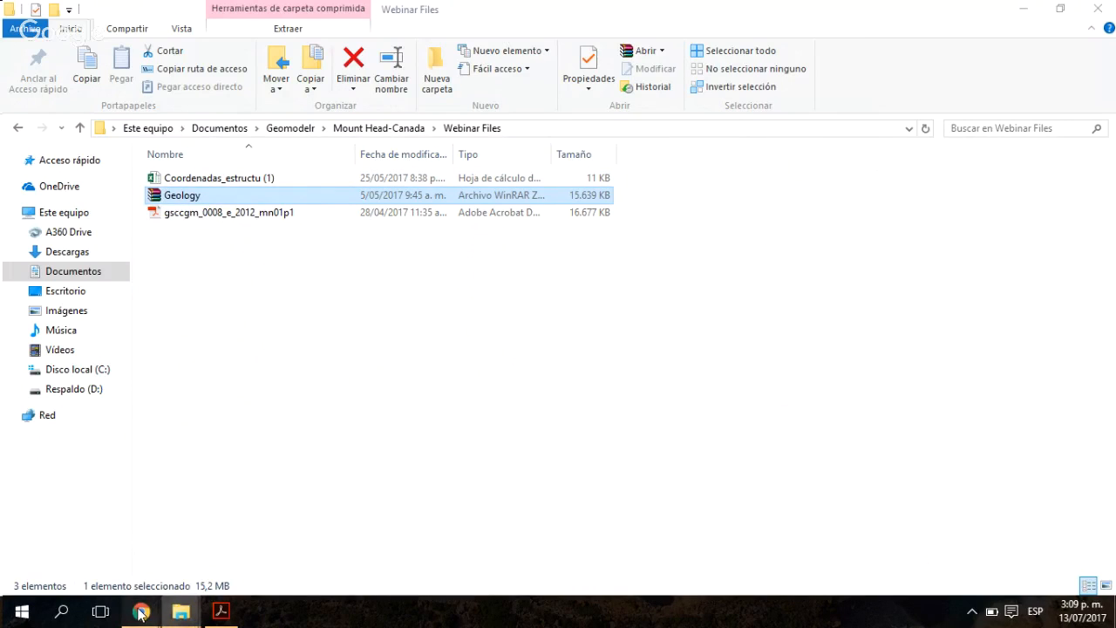
left_click(122, 550)
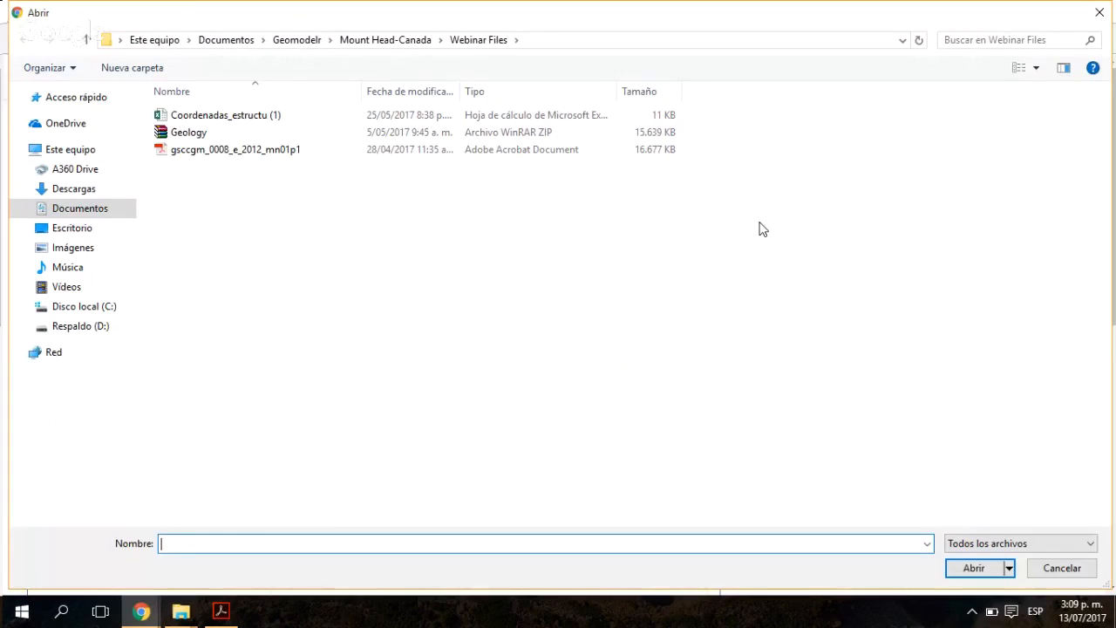
left_click(252, 133)
double_click(252, 132)
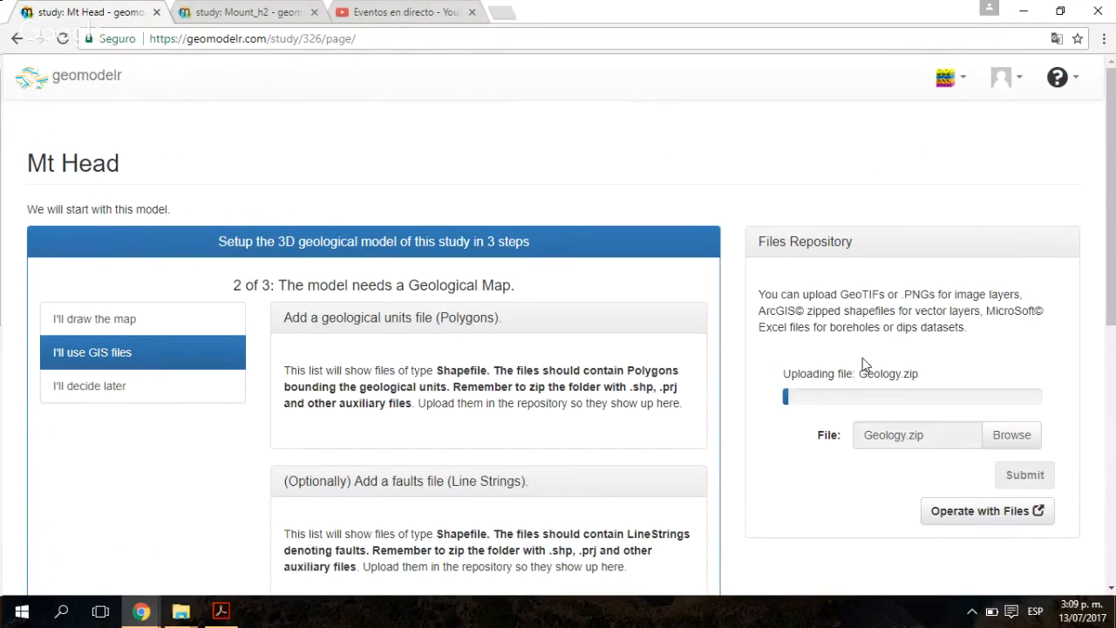
Step: Launch ArcMap 10.5 and open the recent Mount Head map document
left_click(13, 615)
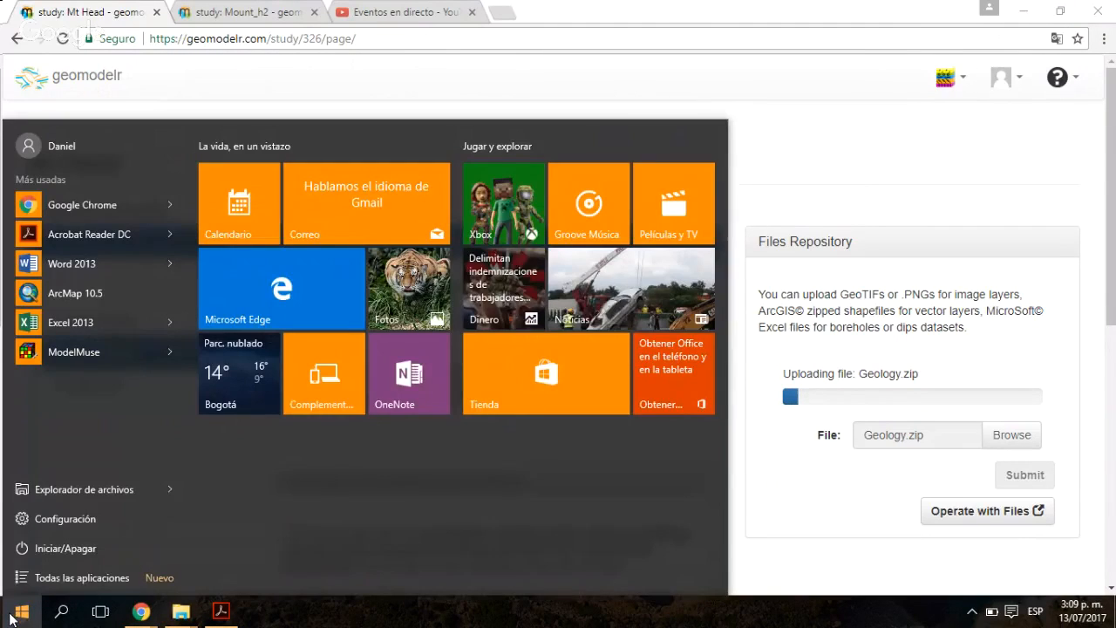
left_click(181, 611)
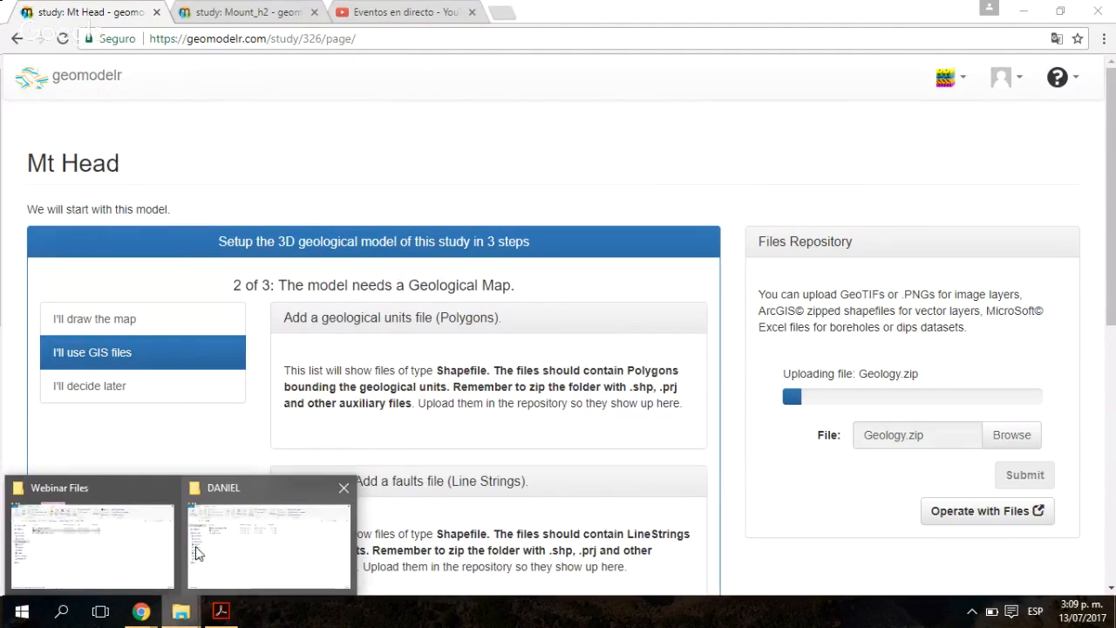
key("super")
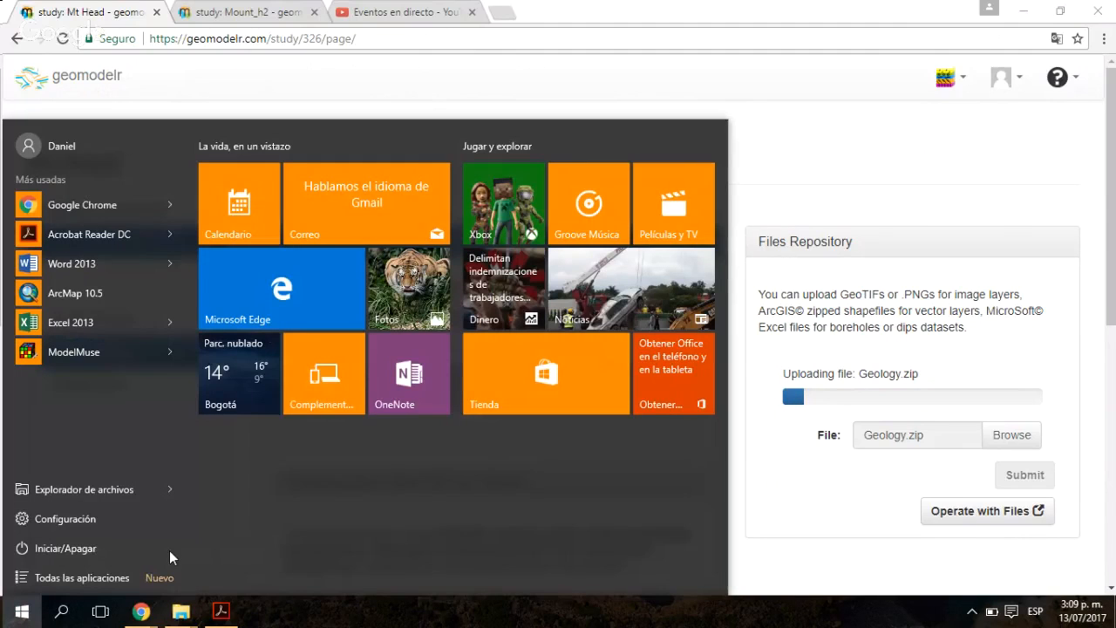
type("arc")
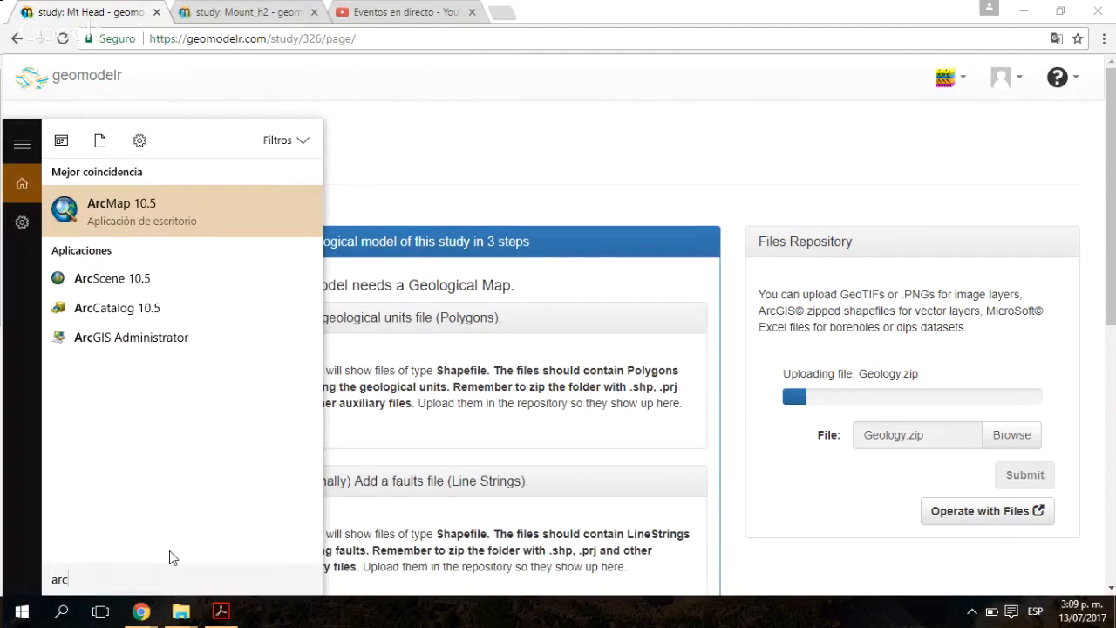
key("Return")
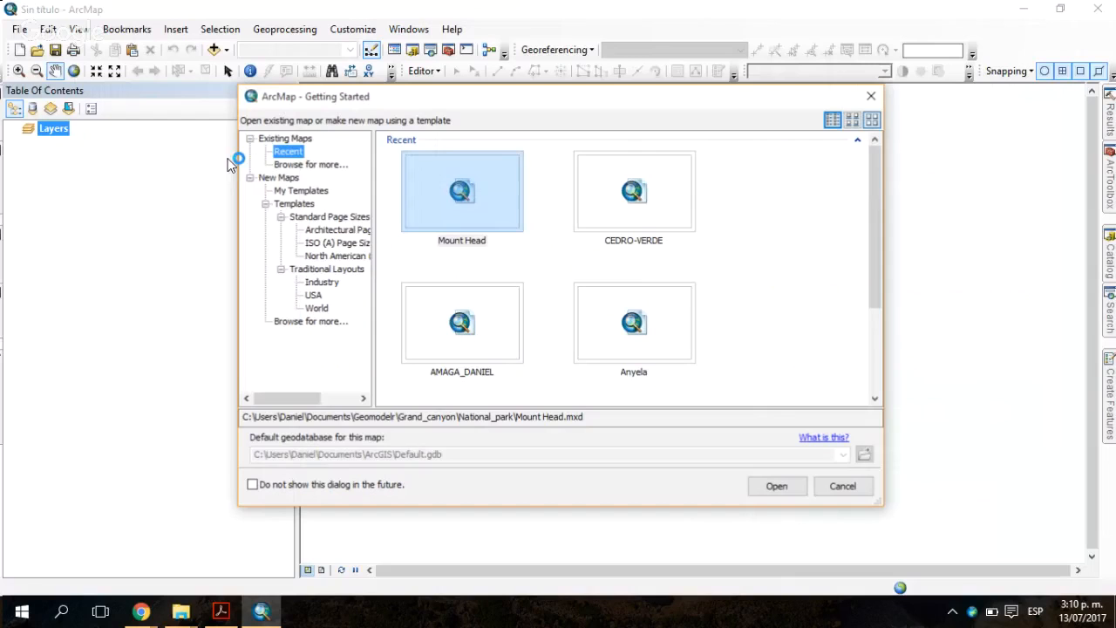
left_click(462, 201)
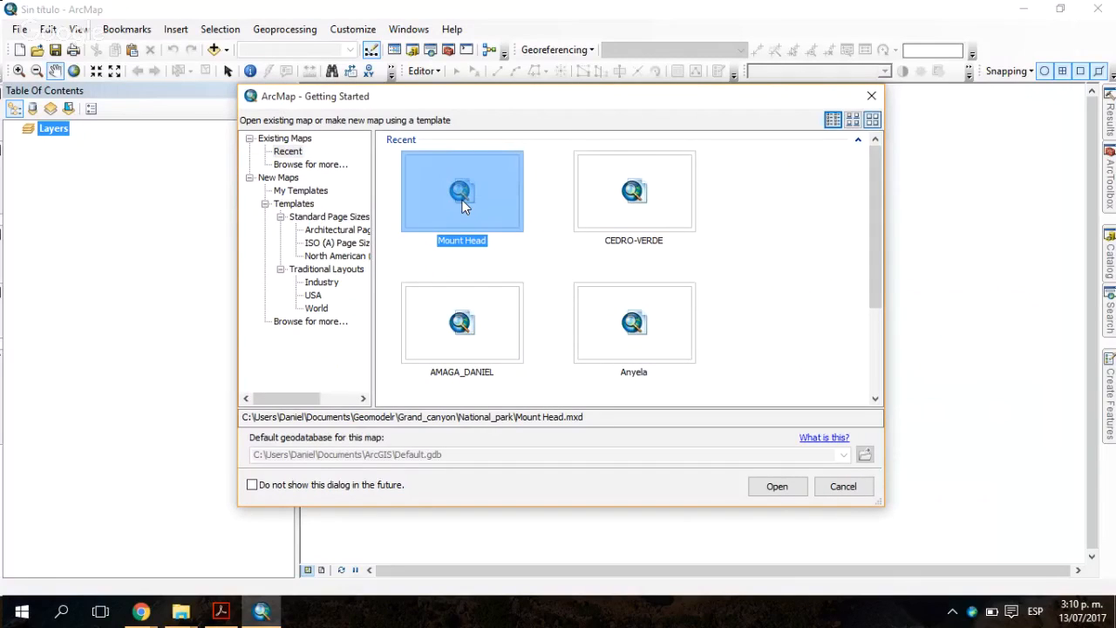
double_click(463, 200)
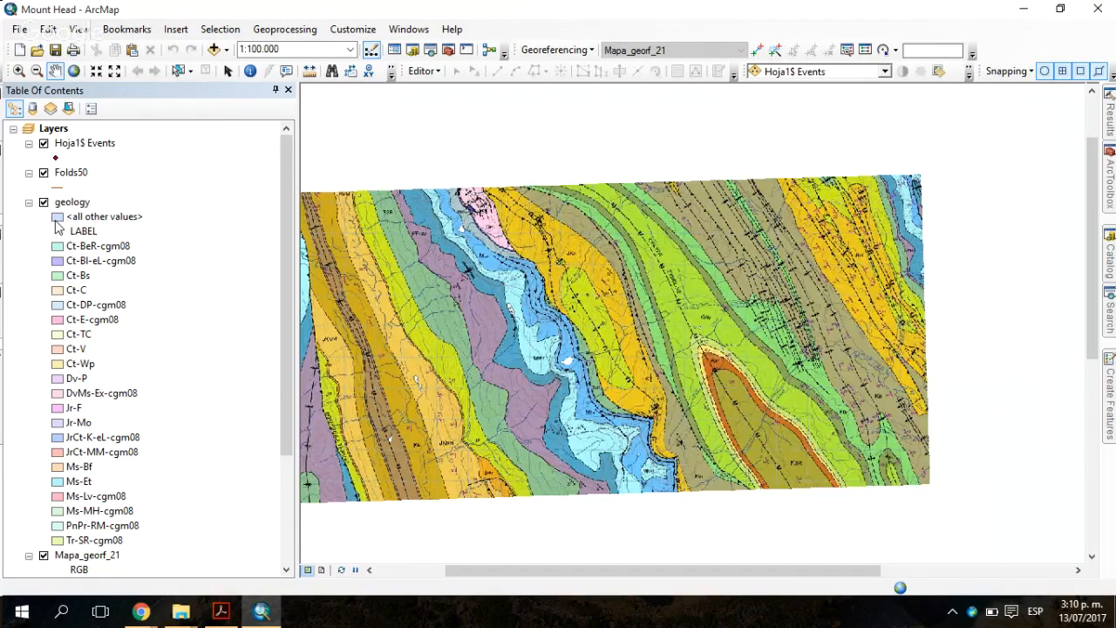
Step: Examine the geology polygons, Folds50 lines and Hoja1$ Events points over the georeferenced map at several scales
scroll(960, 170, "up", 1)
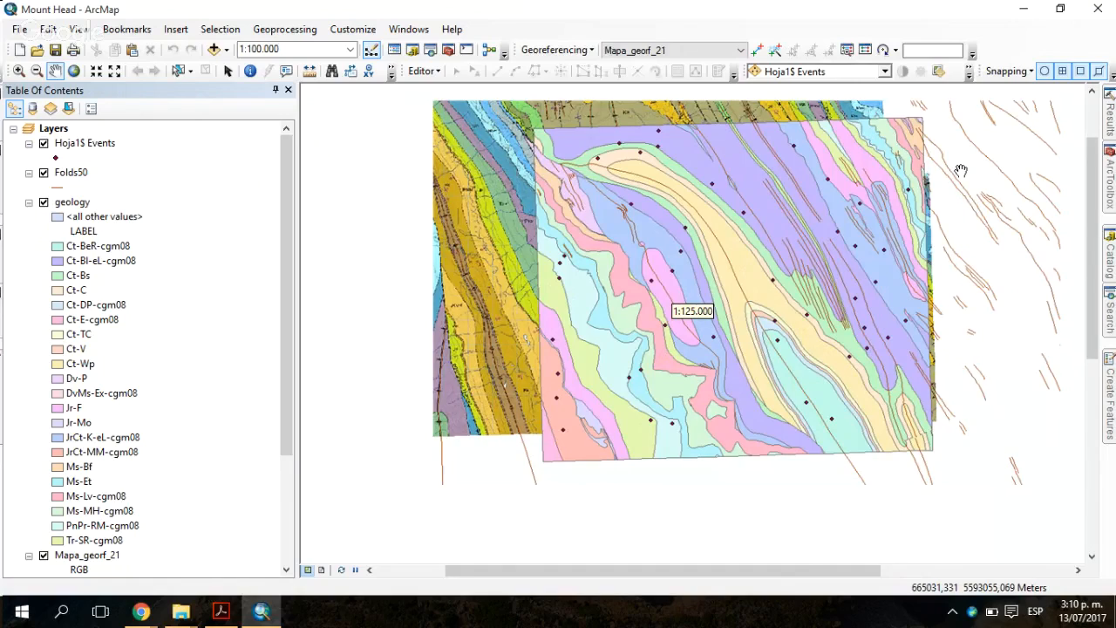
scroll(960, 170, "up", 1)
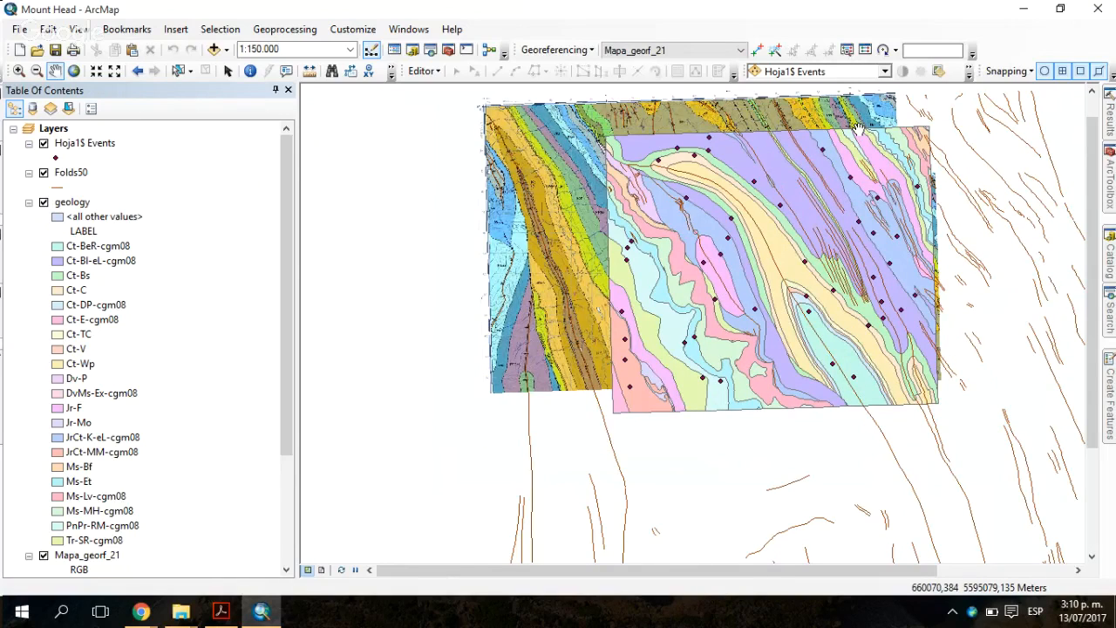
scroll(752, 303, "down", 2)
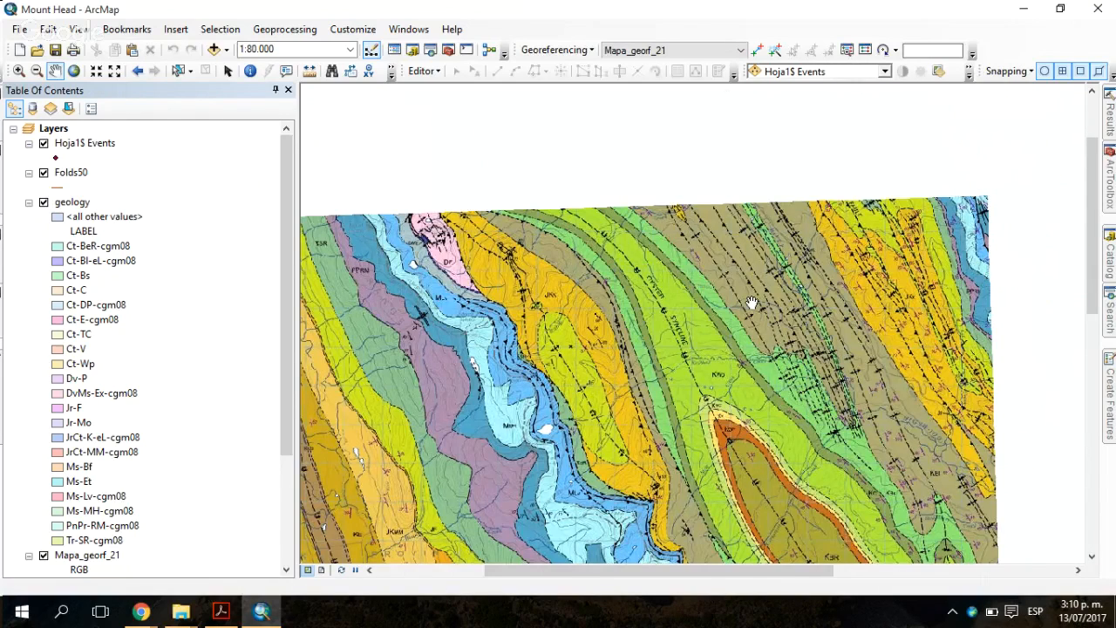
scroll(724, 318, "up", 1)
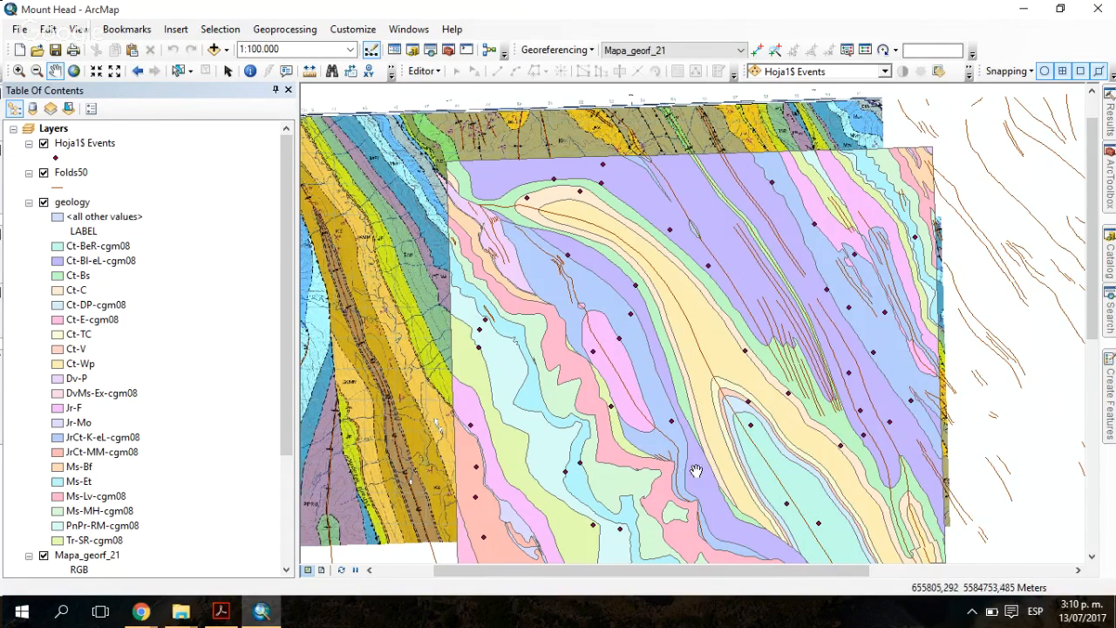
scroll(746, 386, "up", 2)
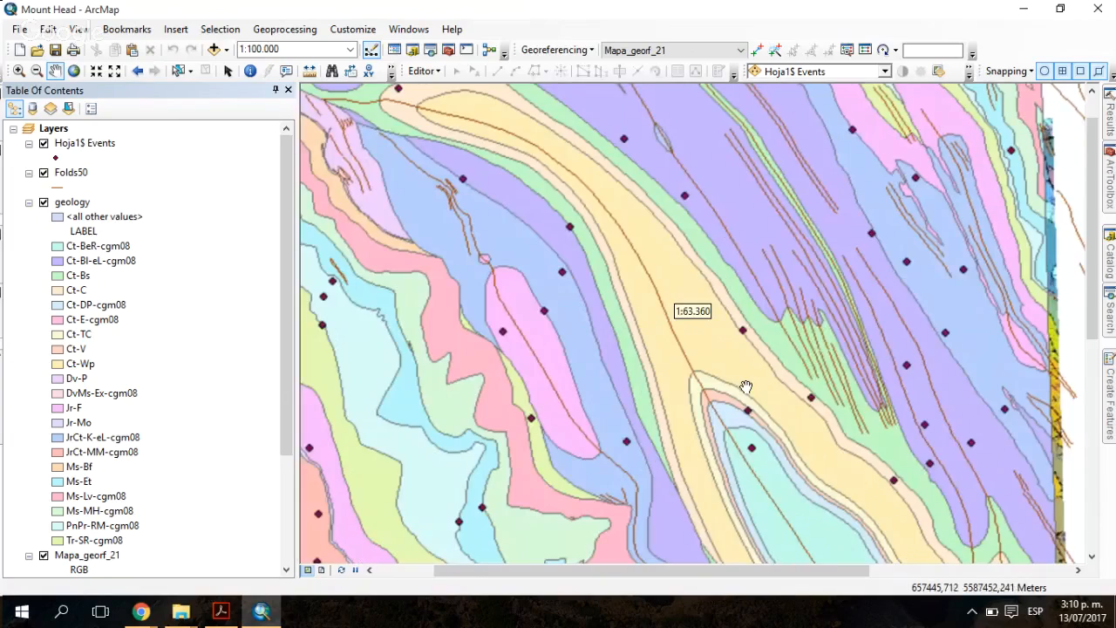
scroll(746, 386, "down", 3)
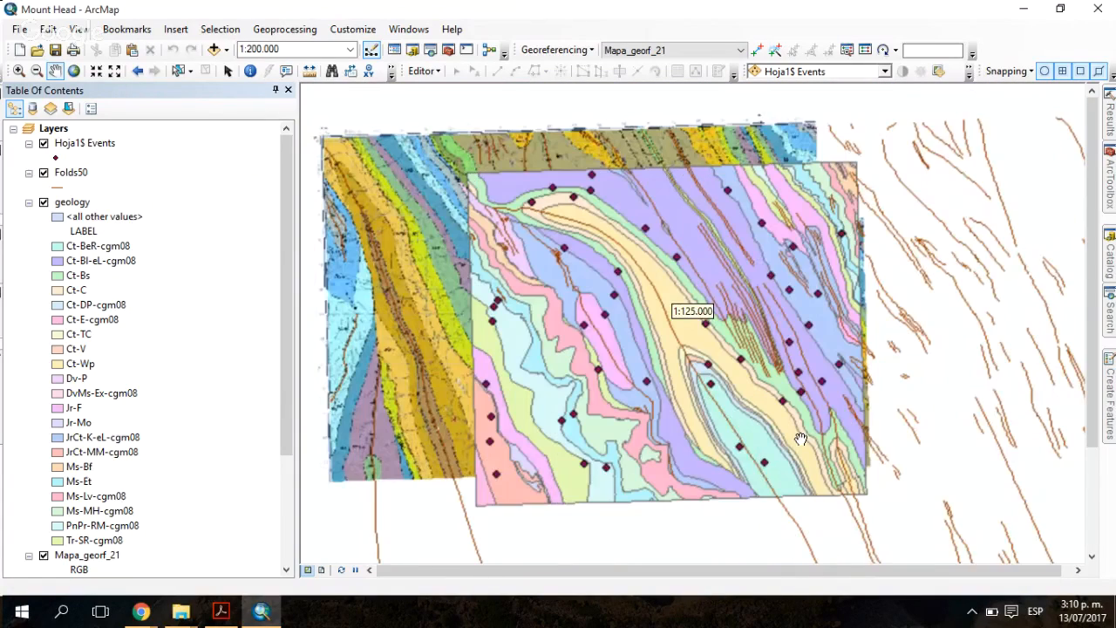
scroll(801, 438, "up", 1)
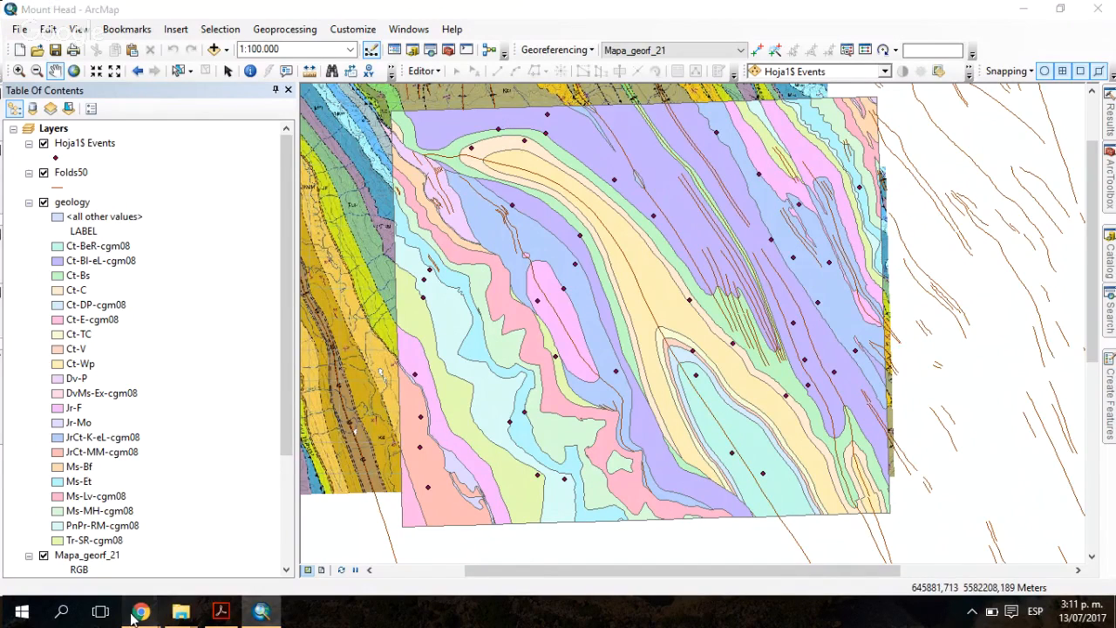
Step: Close ArcMap without saving the Mount Head changes, return to the Geomodelr study in Chrome and check the Geology.zip upload and remaining page sections
mouse_move(140, 612)
left_click(155, 541)
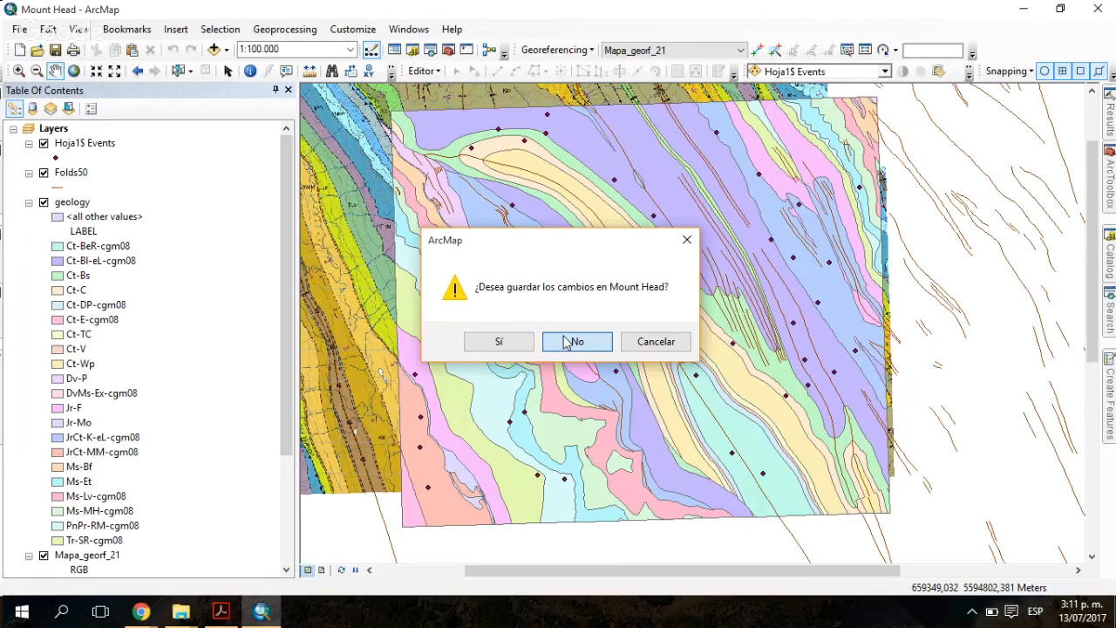
left_click(576, 342)
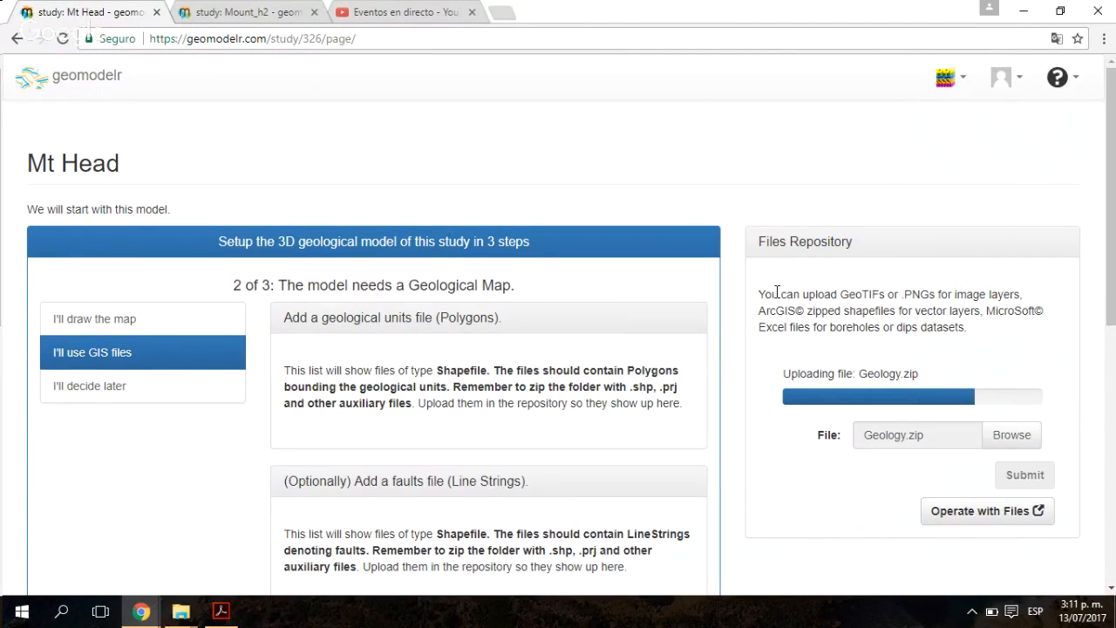
scroll(733, 236, "down", 6)
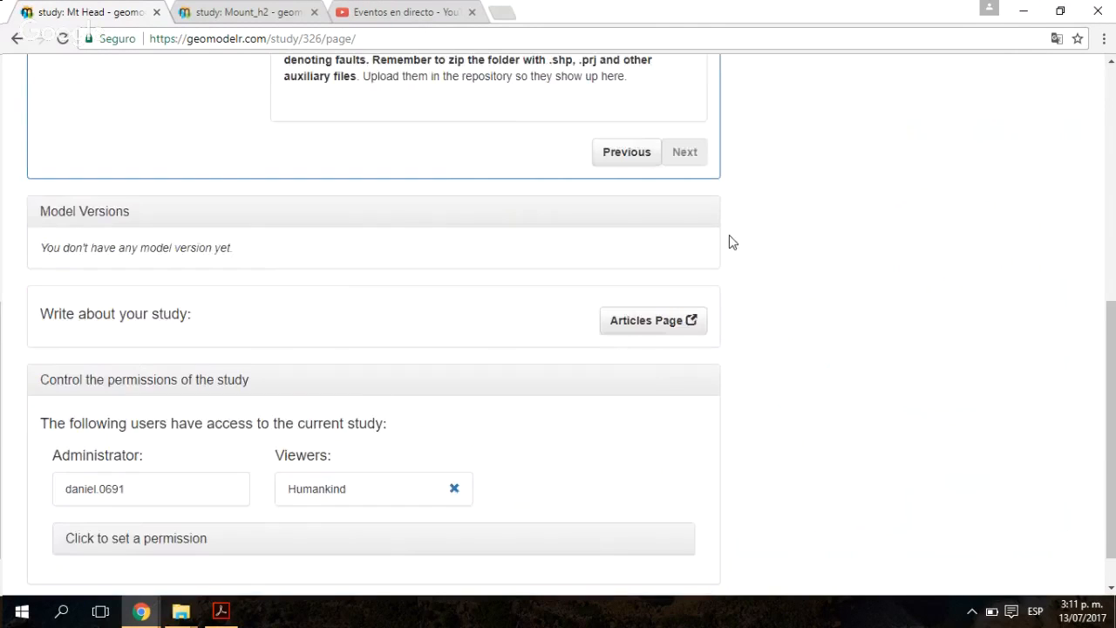
Step: Check the Geology.zip upload in the Files Repository, view its metadata and list the shapefiles it contains
scroll(730, 242, "up", 3)
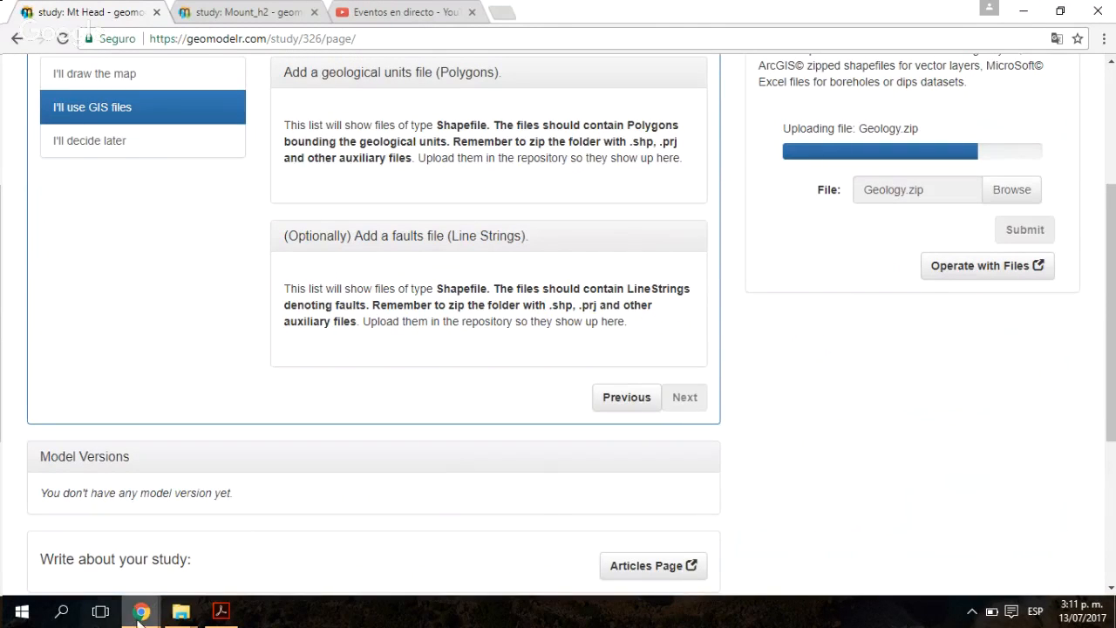
mouse_move(140, 616)
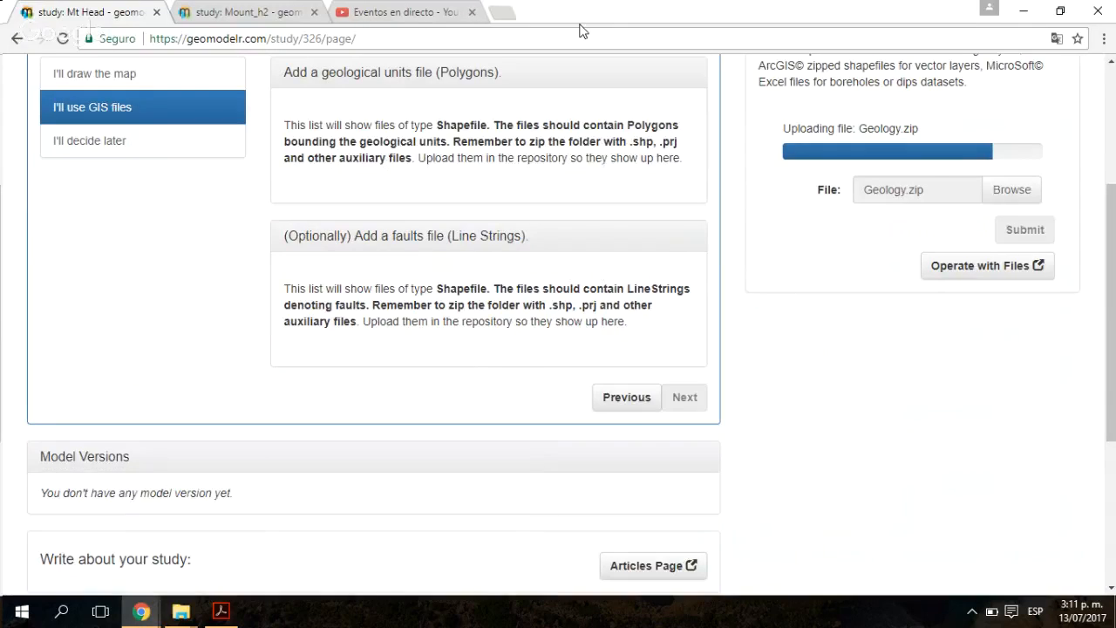
scroll(739, 245, "up", 2)
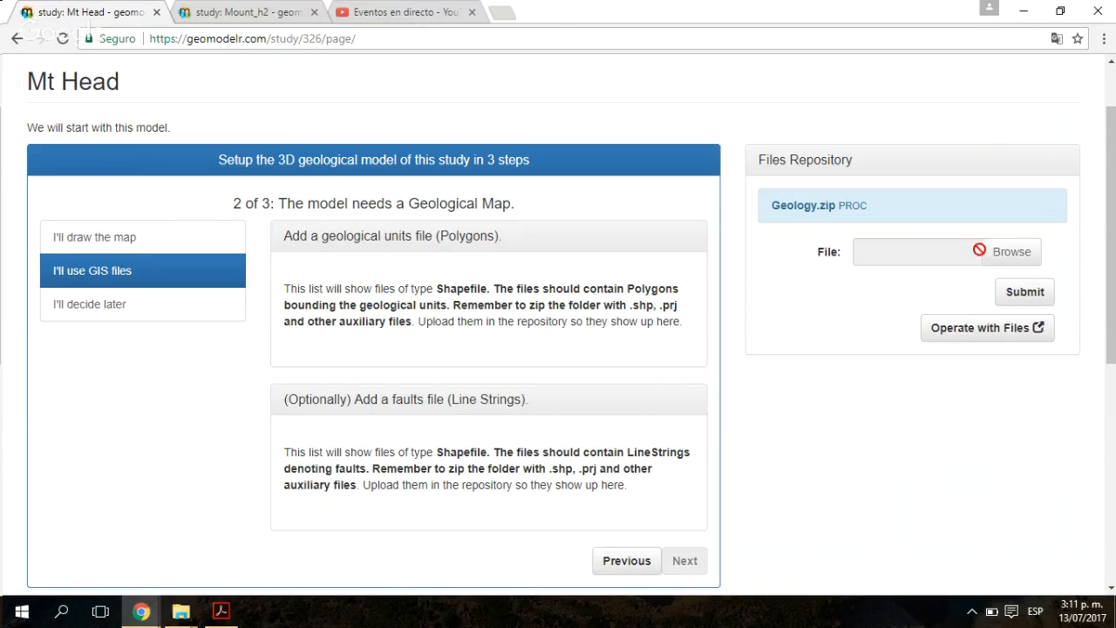
left_click(907, 216)
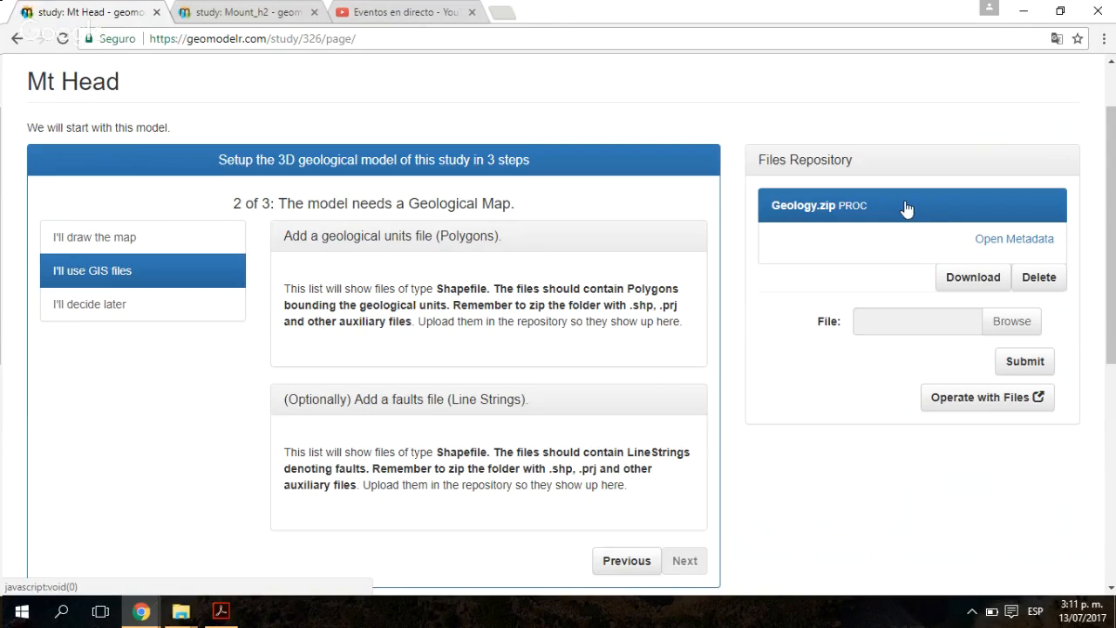
left_click(997, 242)
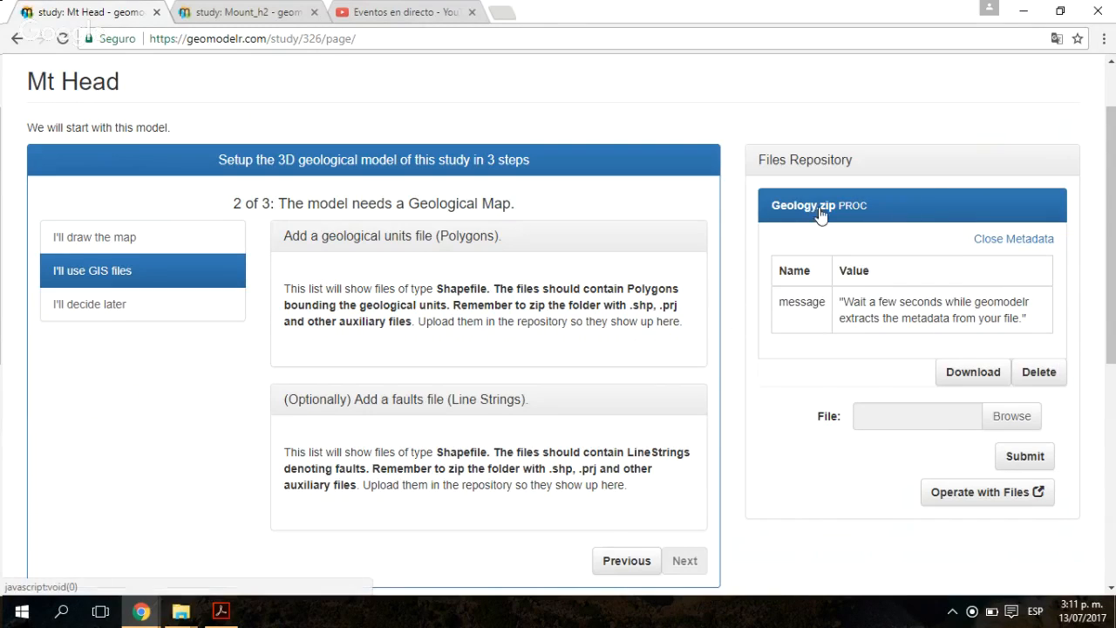
left_click(1017, 242)
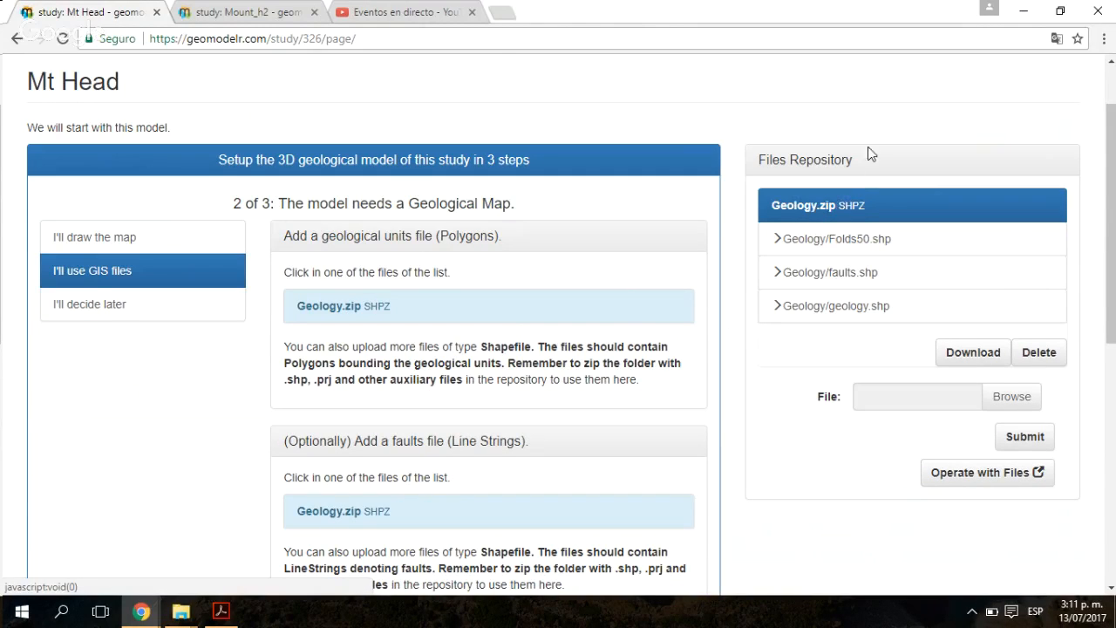
left_click(853, 209)
left_click(855, 210)
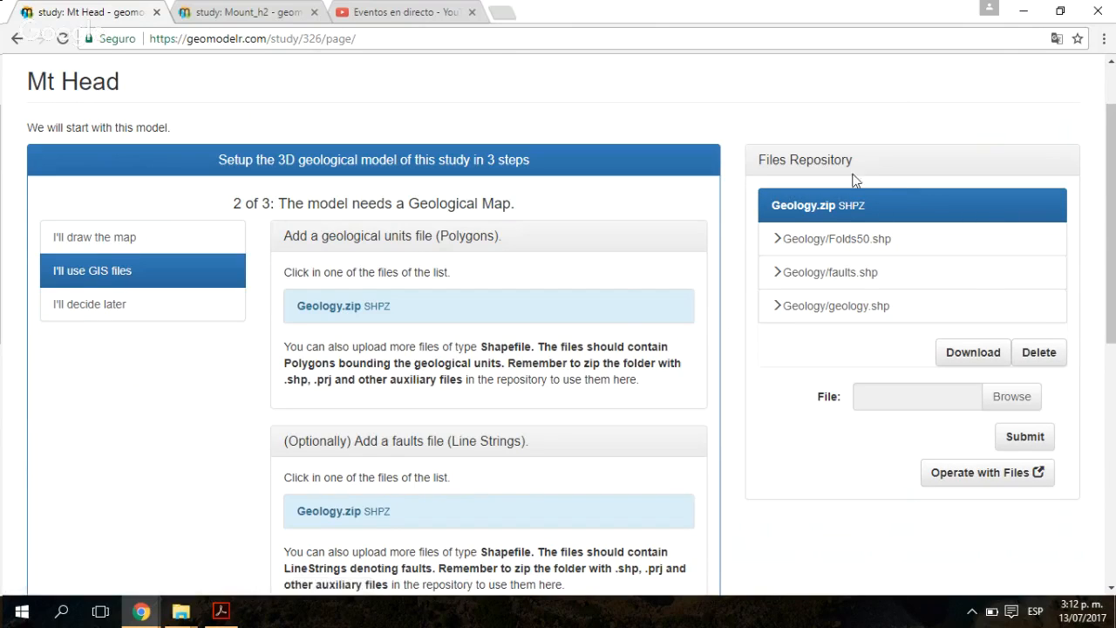
Step: Examine the metadata of Geology/geology.shp in the Files Repository, including its fields, shape numbers and srid
left_click(914, 308)
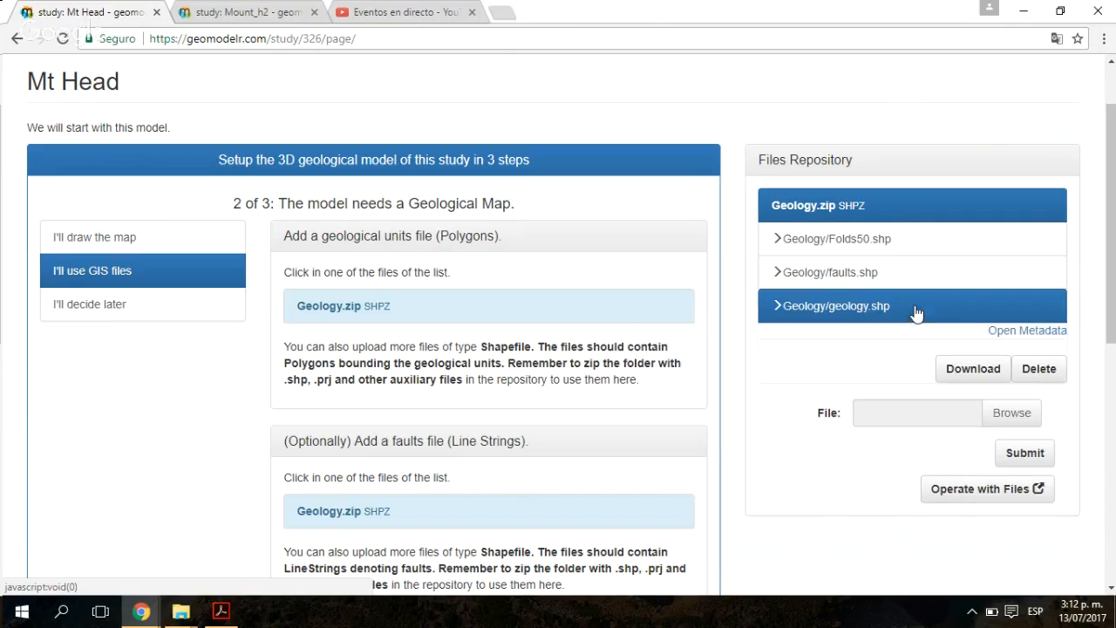
left_click(1037, 332)
scroll(1000, 385, "down", 3)
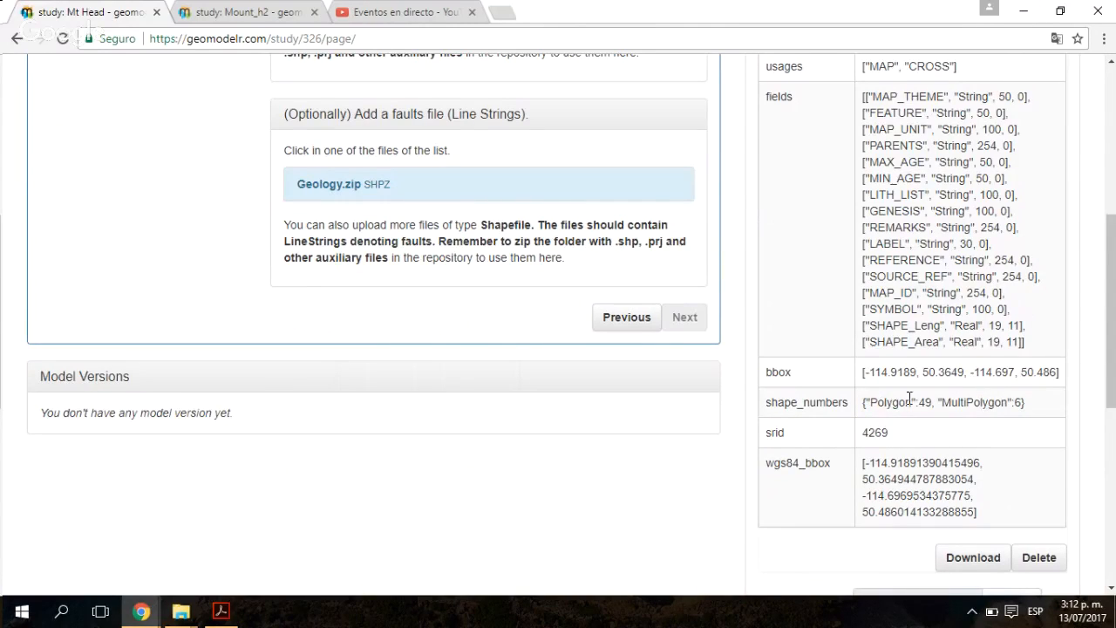
double_click(873, 433)
left_click(889, 440)
double_click(872, 436)
left_click(887, 441)
double_click(875, 436)
scroll(881, 430, "up", 5)
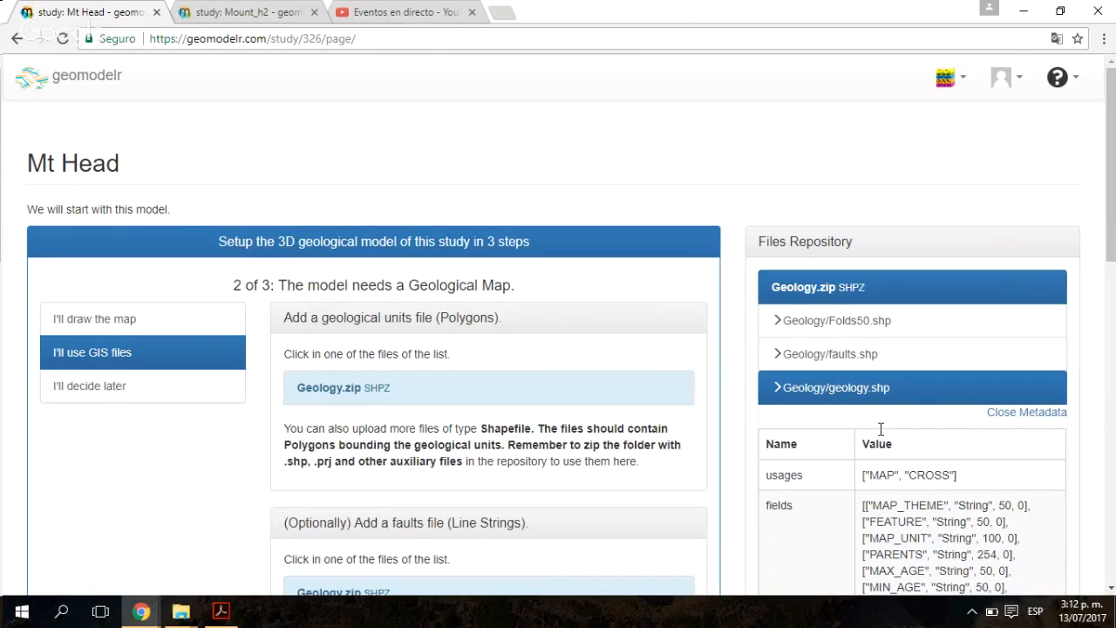
Step: Examine the metadata of Geology/faults.shp in the Files Repository, including its shape numbers and srid, and collapse the entry
scroll(881, 429, "down", 1)
left_click(861, 285)
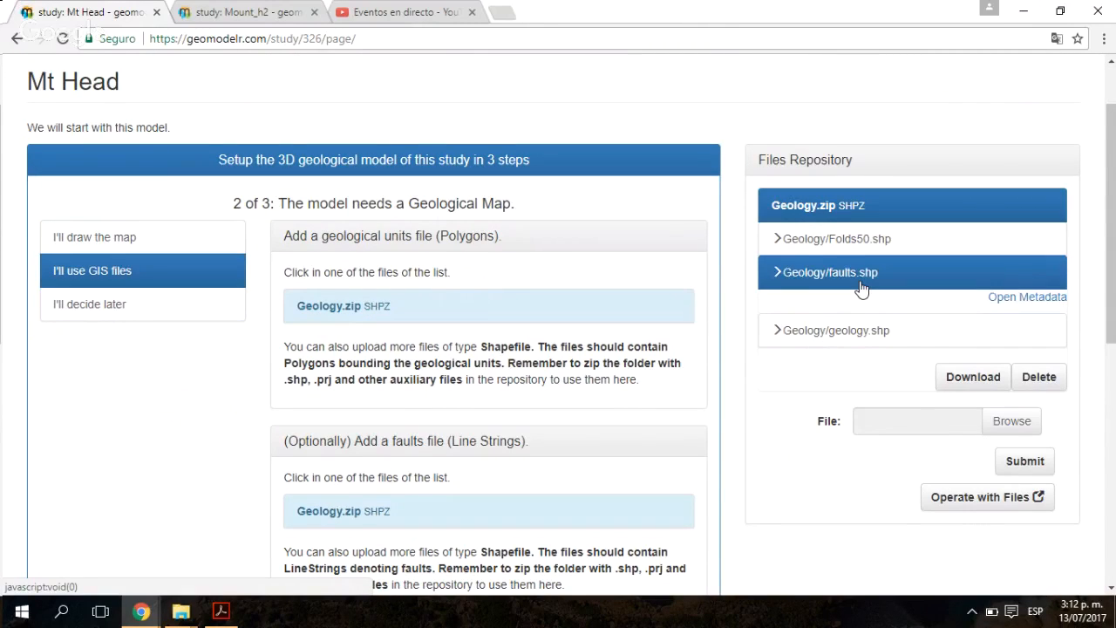
left_click(1029, 297)
scroll(889, 236, "down", 6)
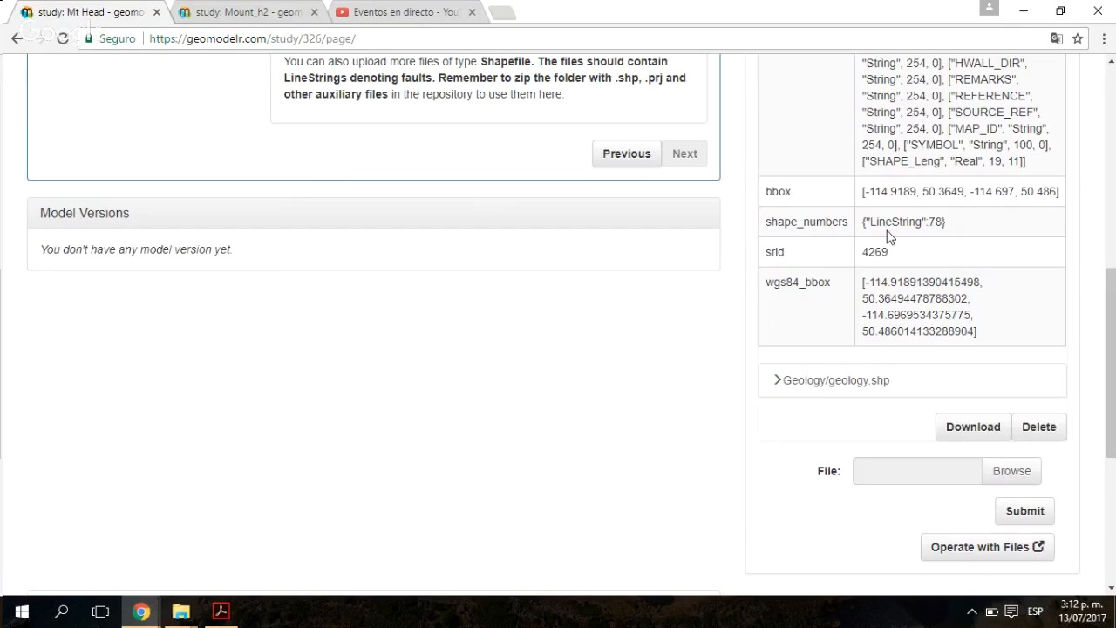
scroll(888, 236, "up", 7)
left_click(830, 272)
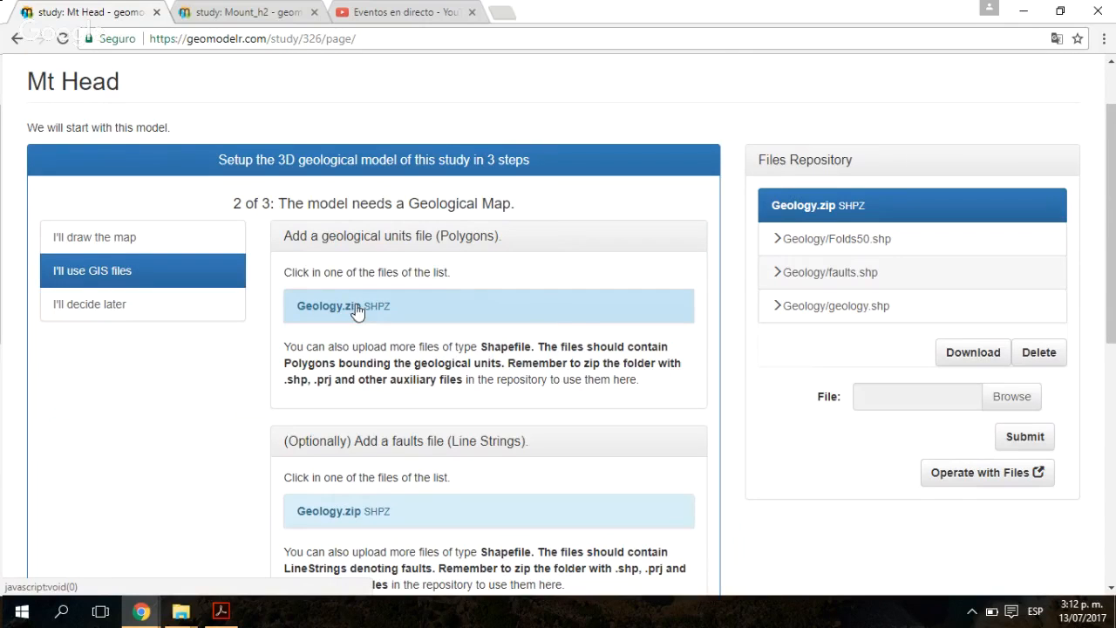
Step: Choose Geology/geology.shp from Geology.zip as the geological units file and LABEL as the field denoting the geological unit
scroll(735, 313, "down", 1)
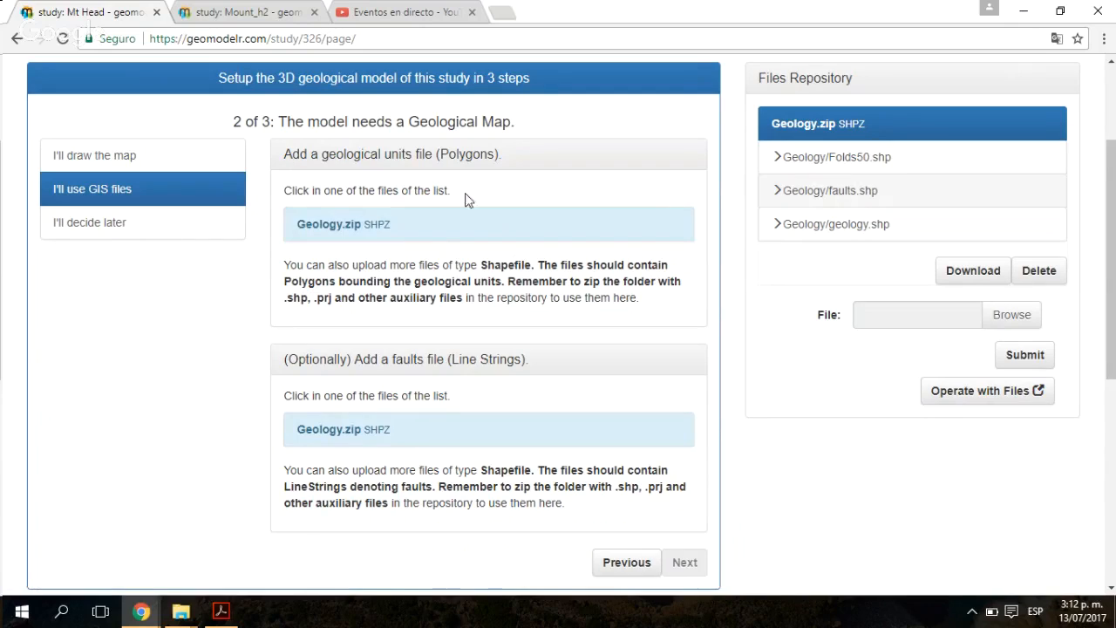
left_click(392, 224)
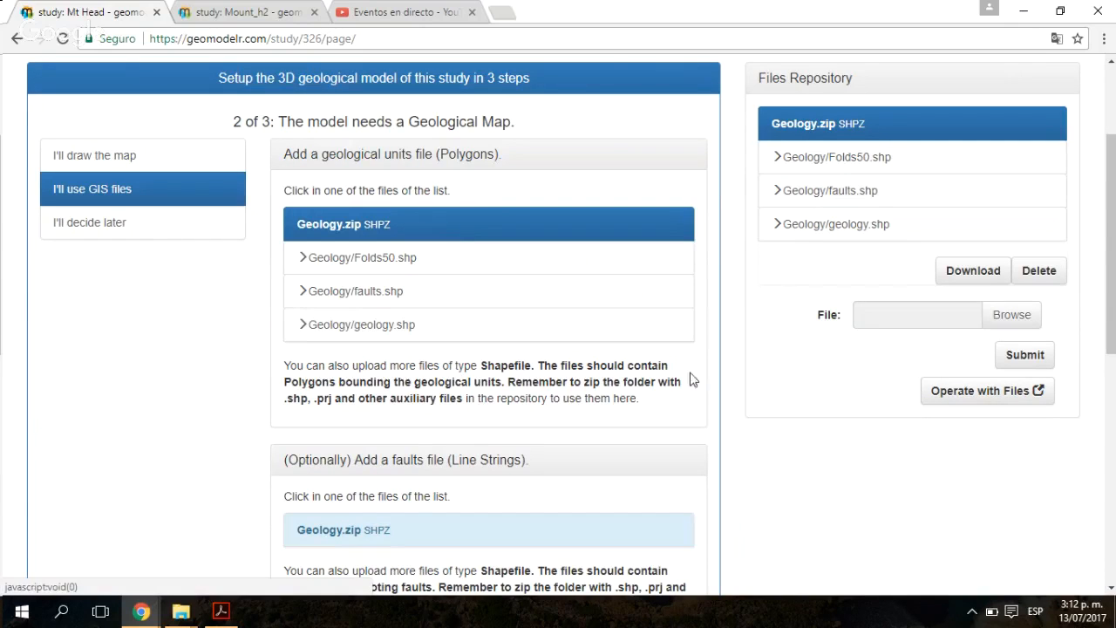
left_click(361, 324)
scroll(792, 411, "down", 6)
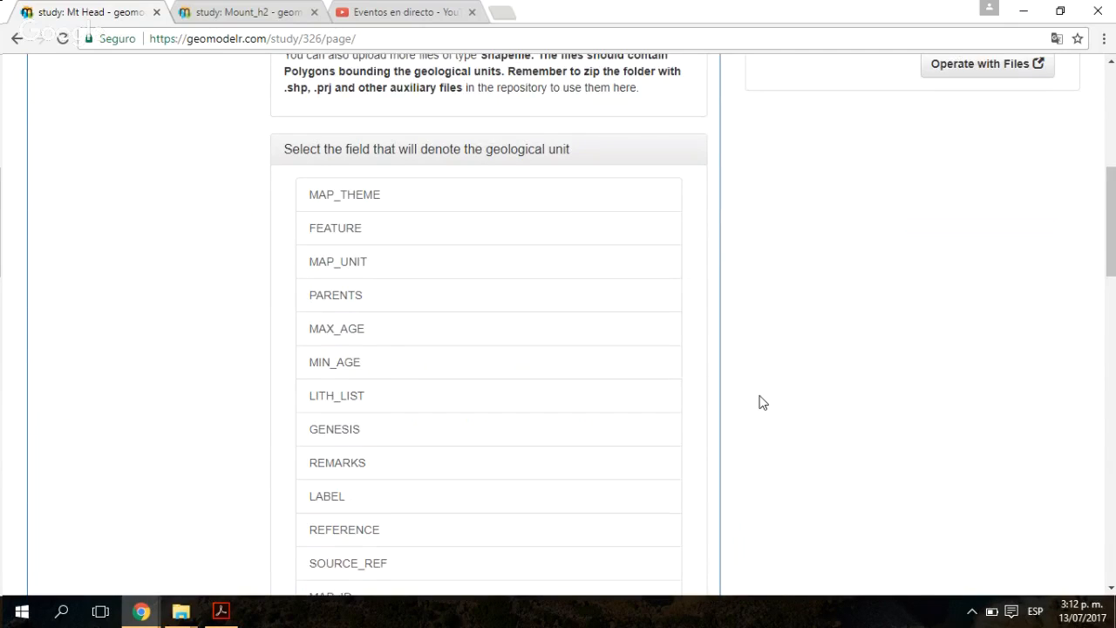
scroll(759, 396, "down", 1)
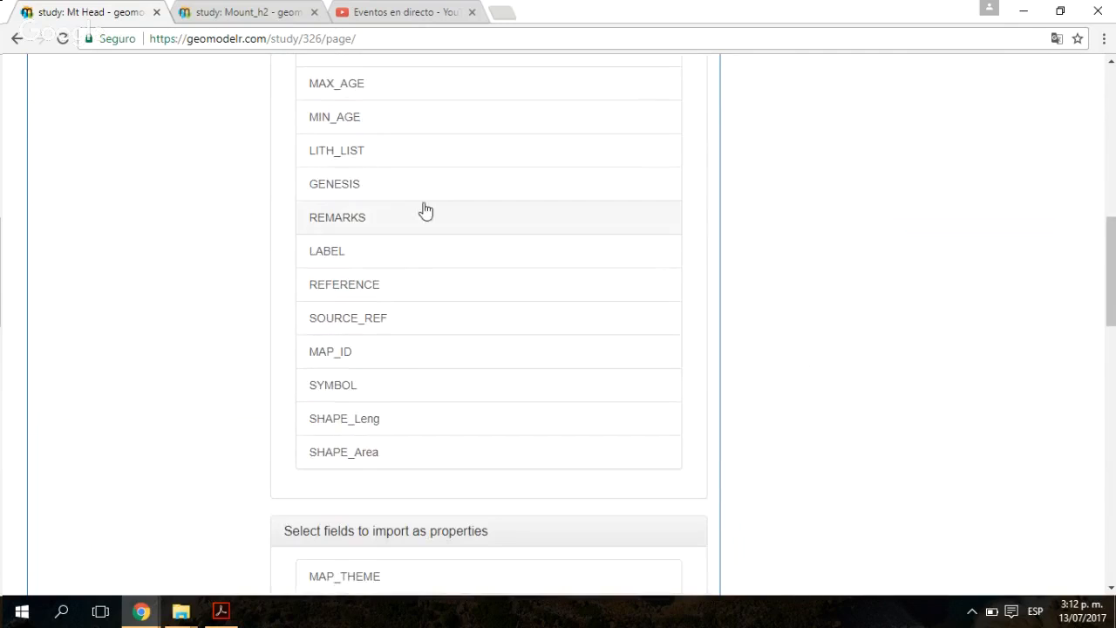
left_click(378, 254)
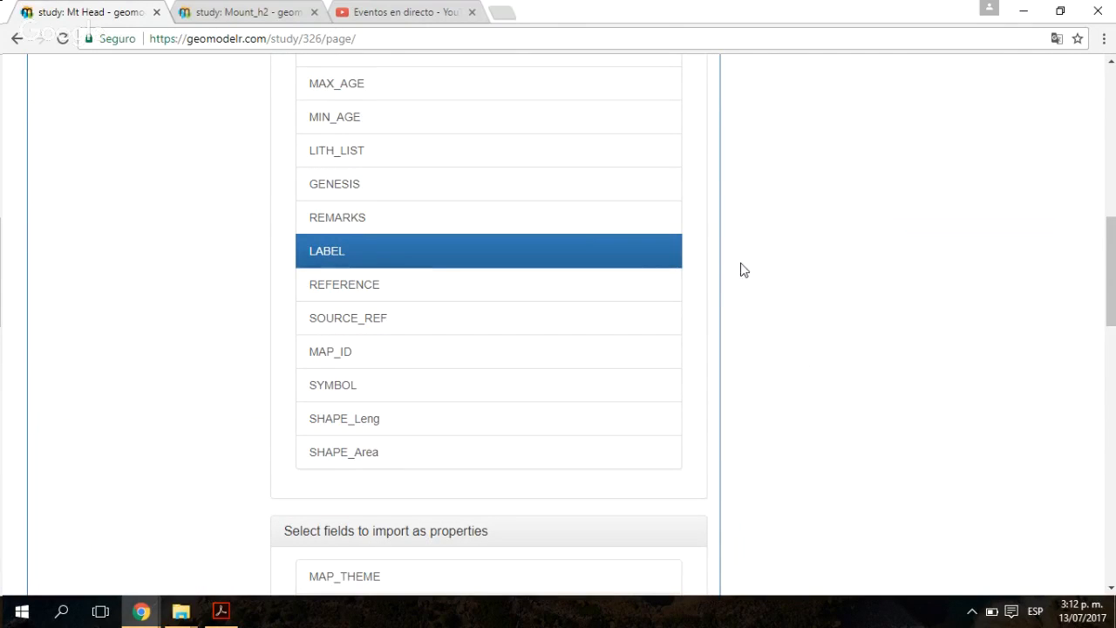
Step: Select GENESIS, LITH_LIST, MIN_AGE, MAX_AGE and MAP_UNIT as the geological unit fields to import as properties
scroll(718, 229, "down", 3)
scroll(508, 217, "down", 1)
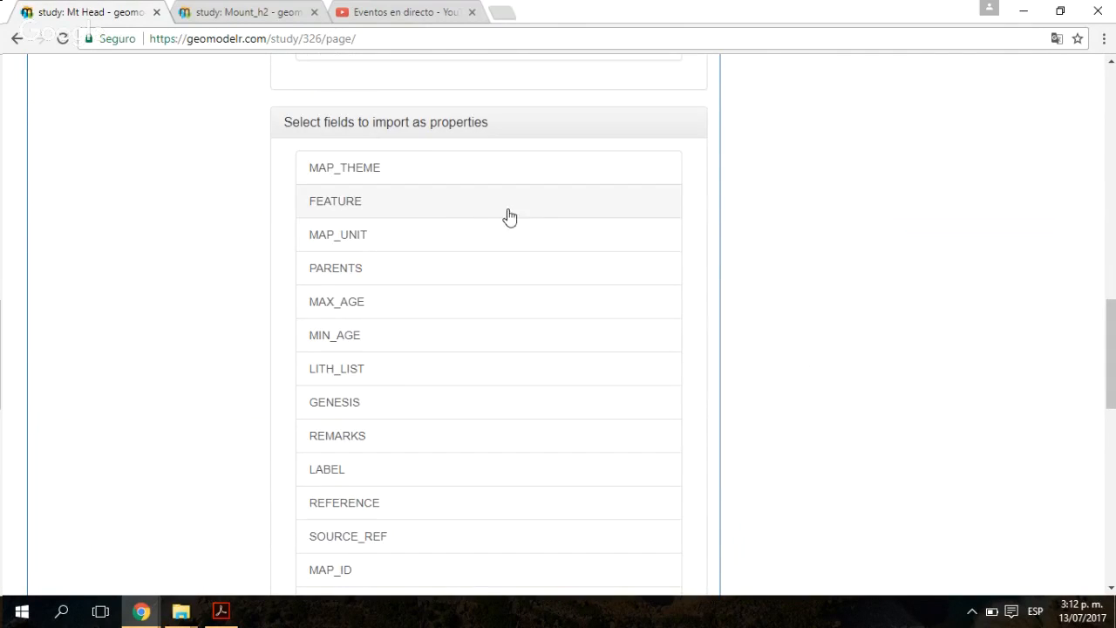
scroll(455, 245, "down", 1)
scroll(455, 245, "down", 1)
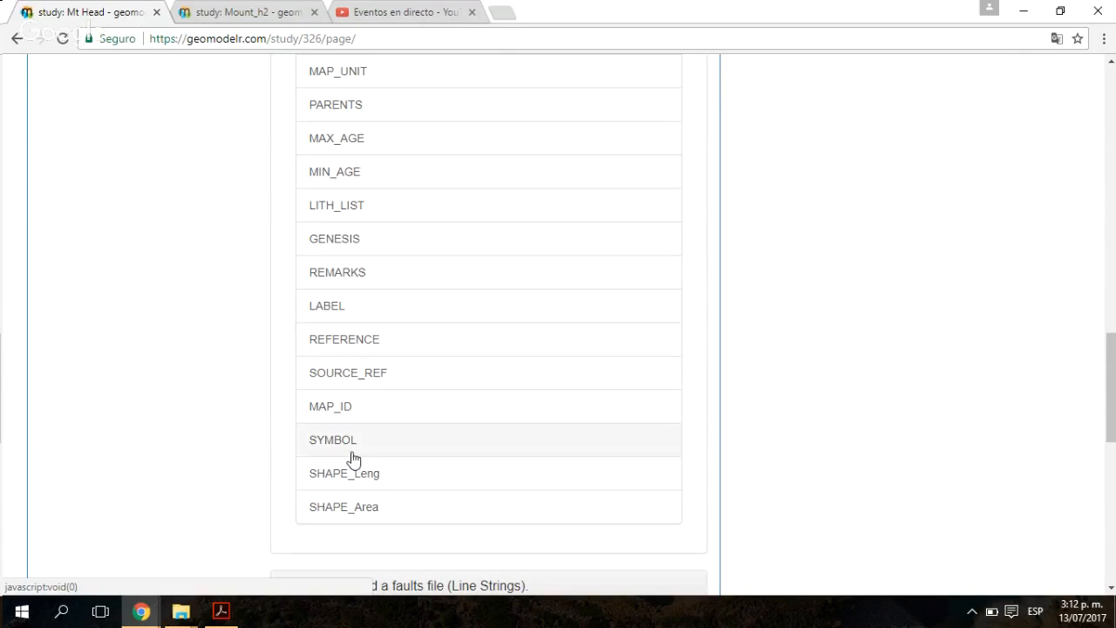
left_click(340, 233)
left_click(355, 203)
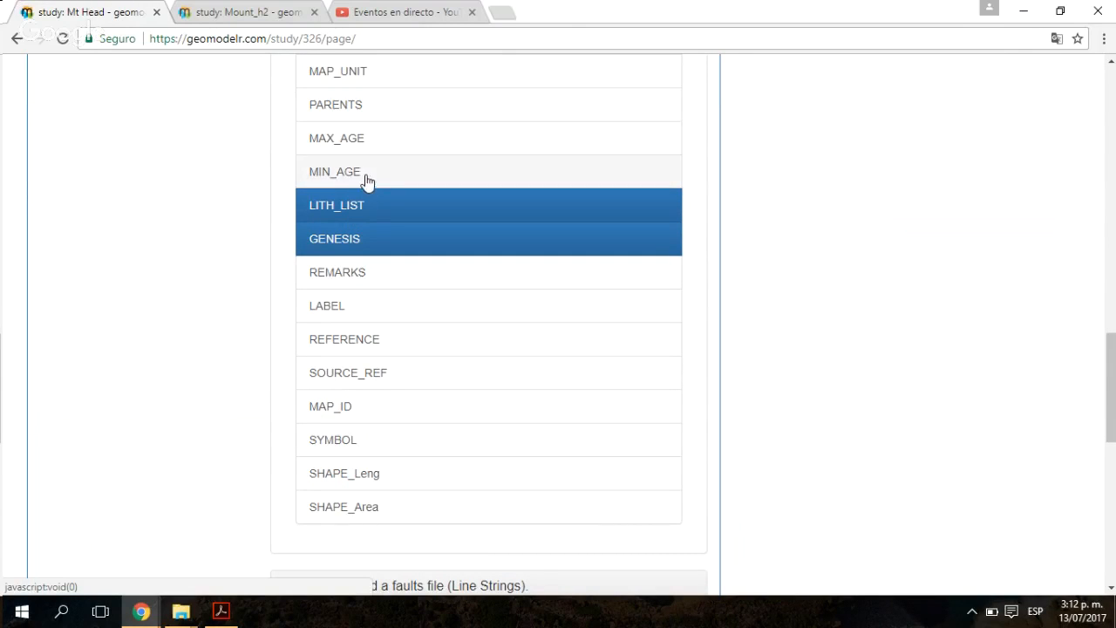
left_click(368, 174)
left_click(378, 144)
scroll(524, 242, "up", 2)
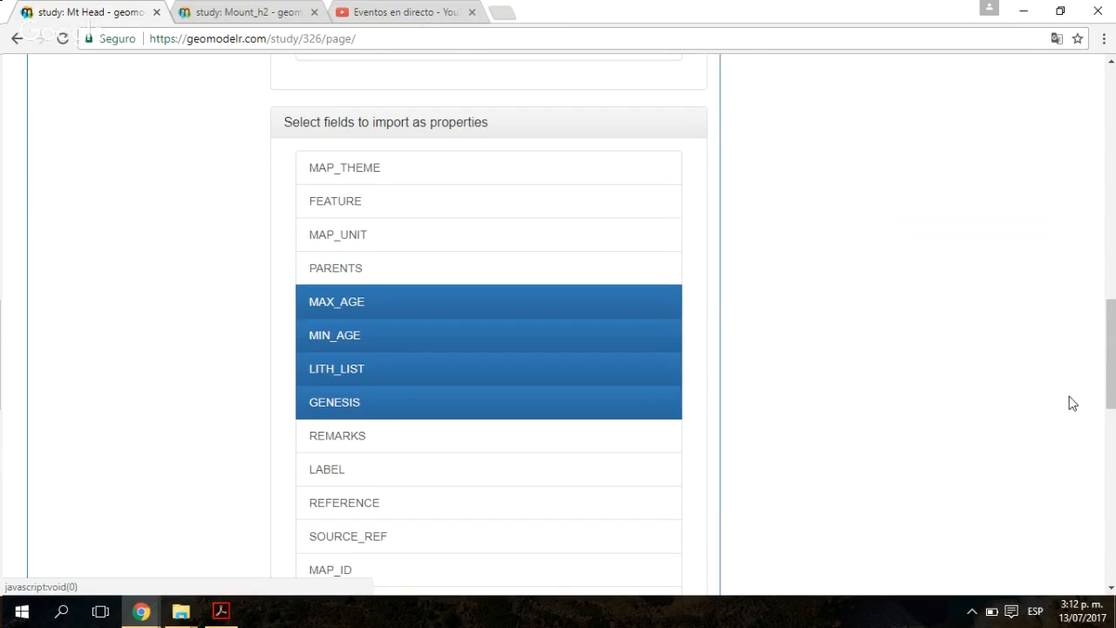
left_click(501, 236)
scroll(698, 314, "down", 3)
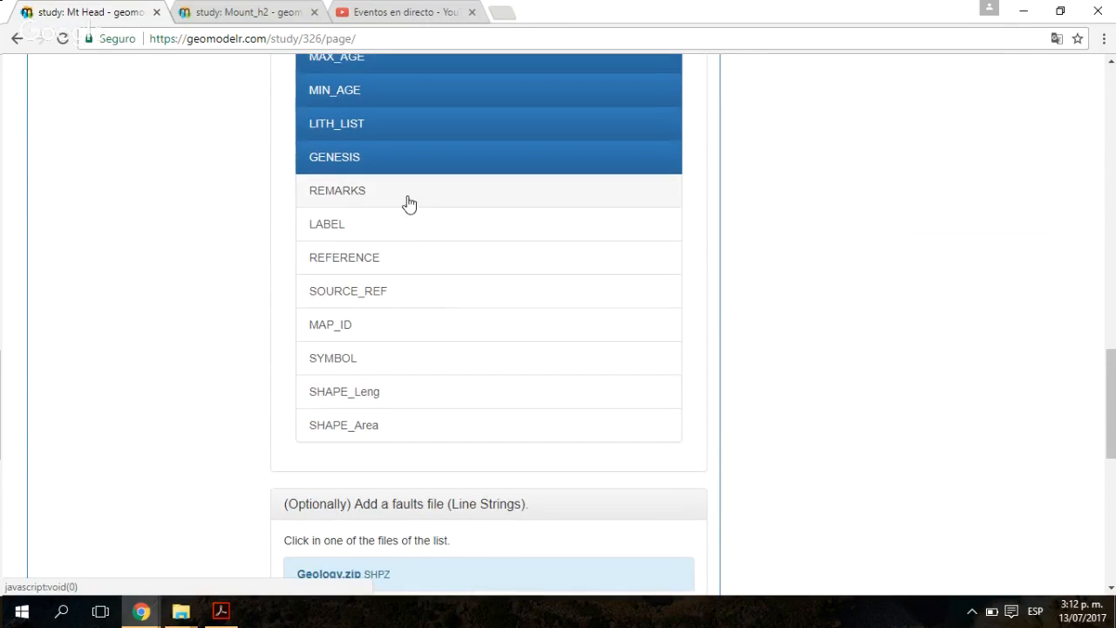
scroll(884, 322, "up", 3)
scroll(885, 318, "up", 2)
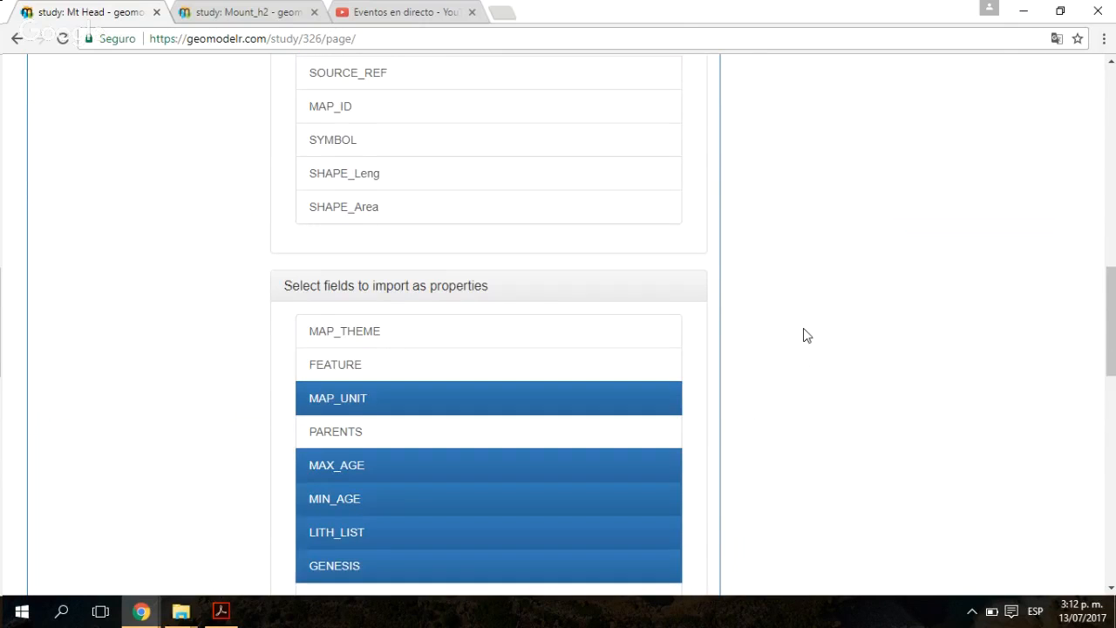
Step: Choose Geology/faults.shp from Geology.zip as the optional faults file and NAME as the field denoting the fault name
scroll(784, 331, "down", 8)
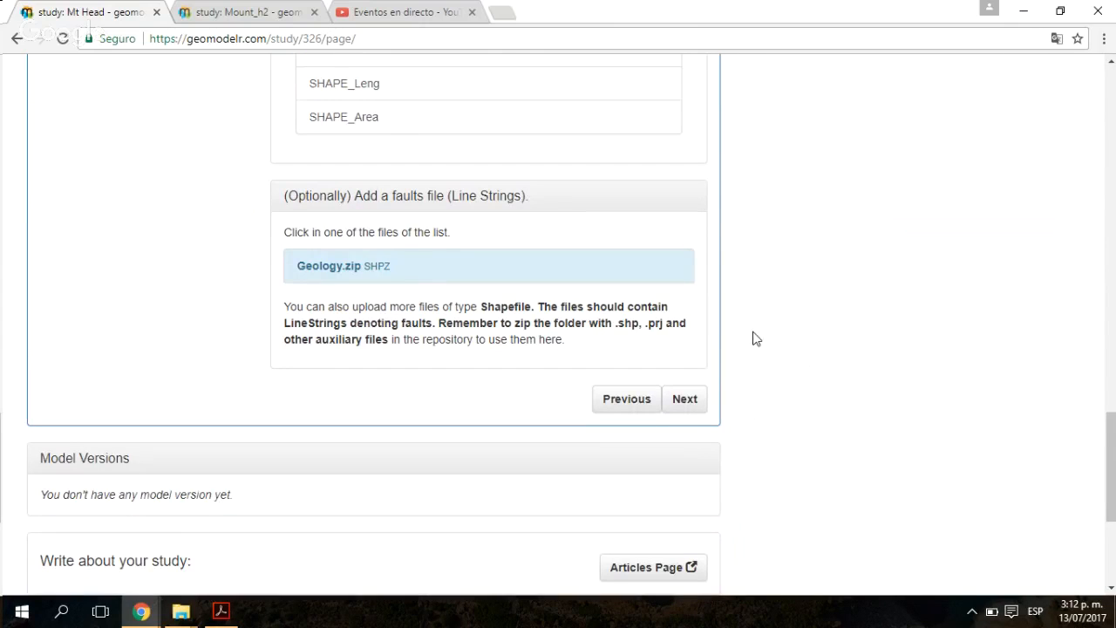
scroll(422, 255, "down", 1)
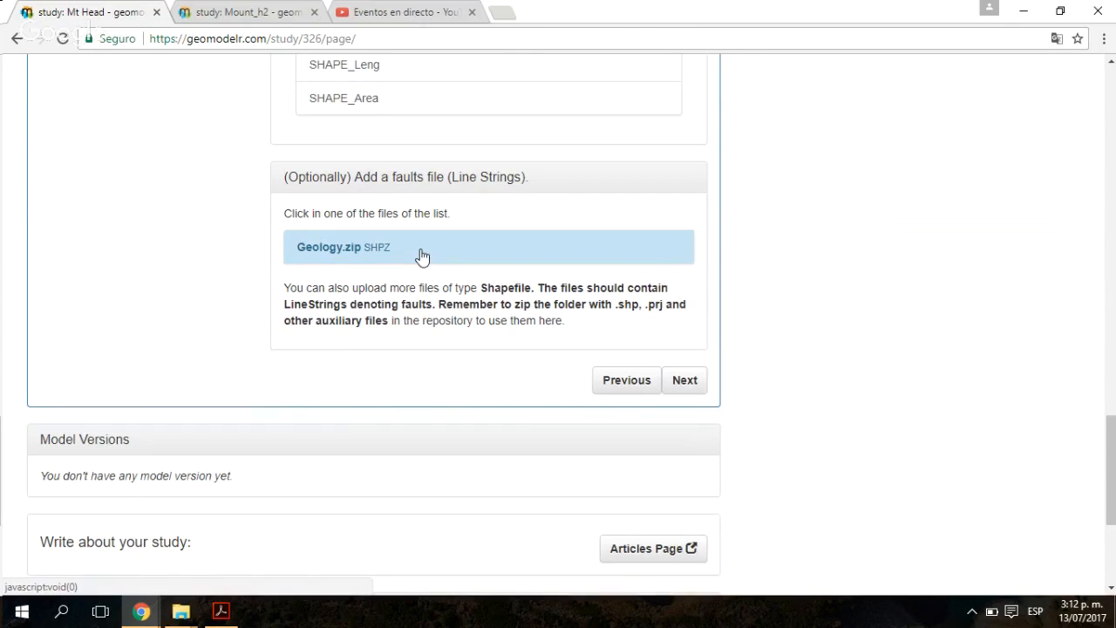
left_click(422, 256)
scroll(785, 270, "down", 1)
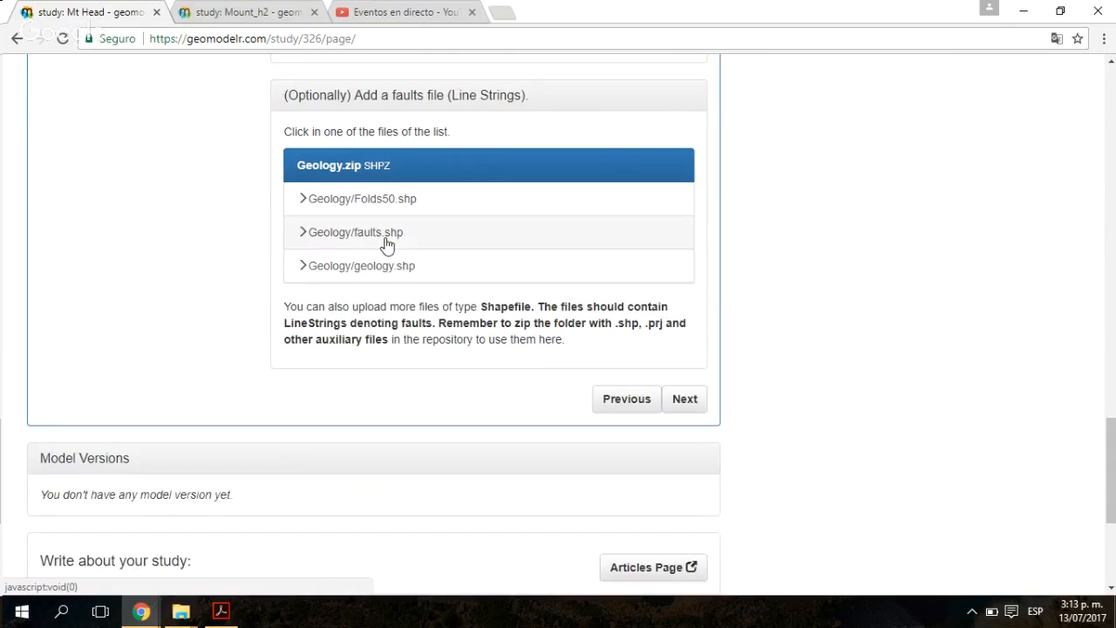
left_click(387, 243)
scroll(763, 349, "down", 2)
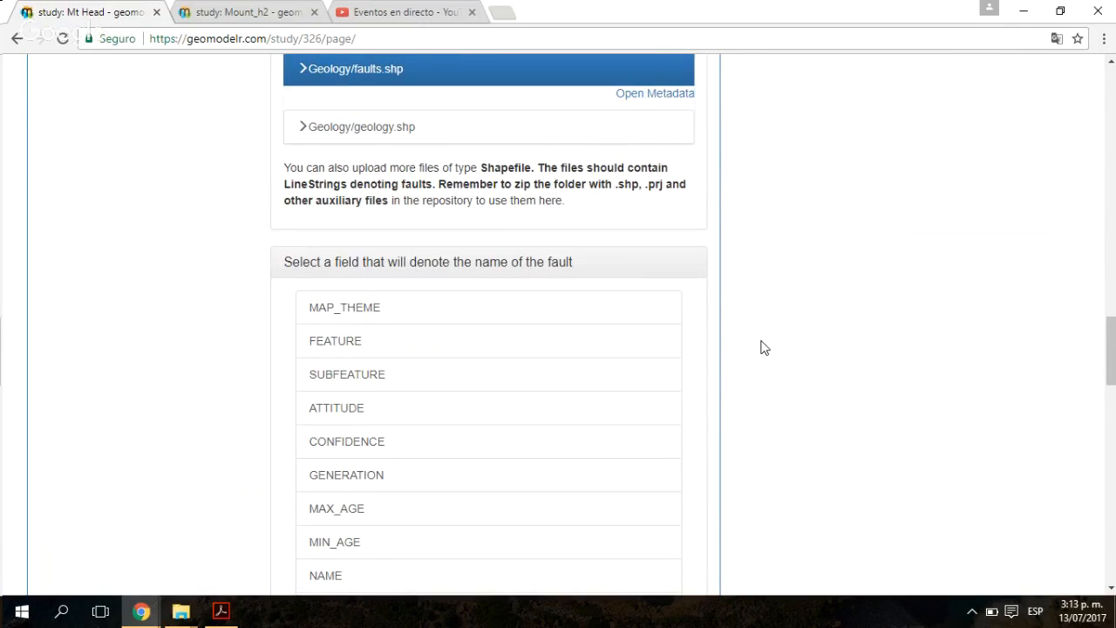
scroll(762, 347, "down", 4)
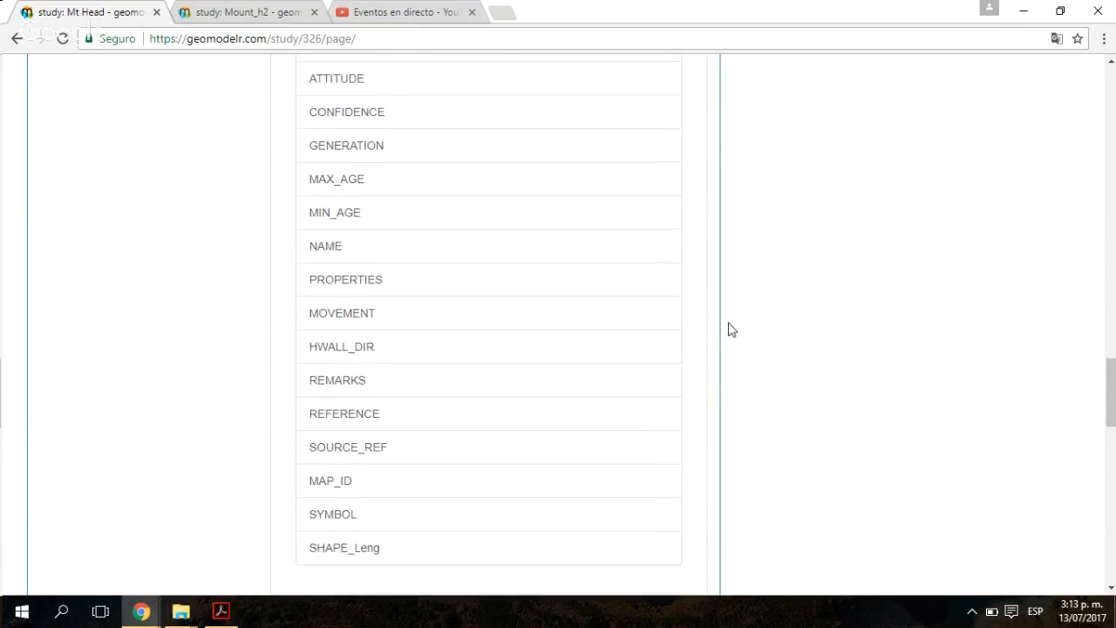
scroll(737, 328, "down", 3)
scroll(745, 324, "up", 2)
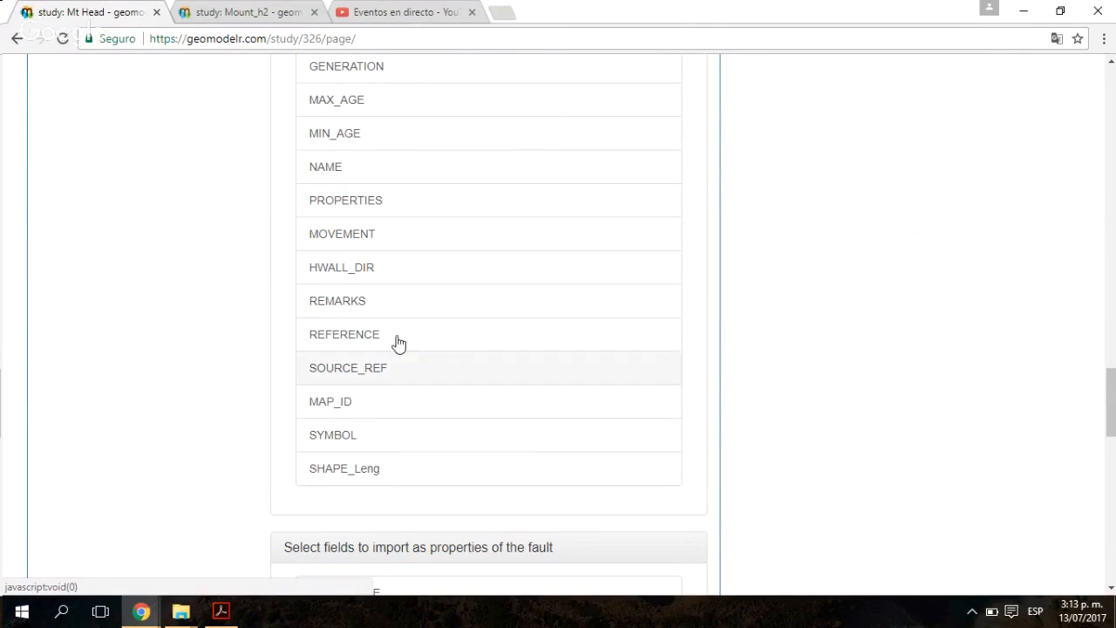
left_click(432, 174)
Step: Select GENERATION, MAX_AGE, MIN_AGE, PROPERTIES, MOVEMENT and HWALL_DIR as the fields to import as properties of the fault
scroll(817, 206, "up", 5)
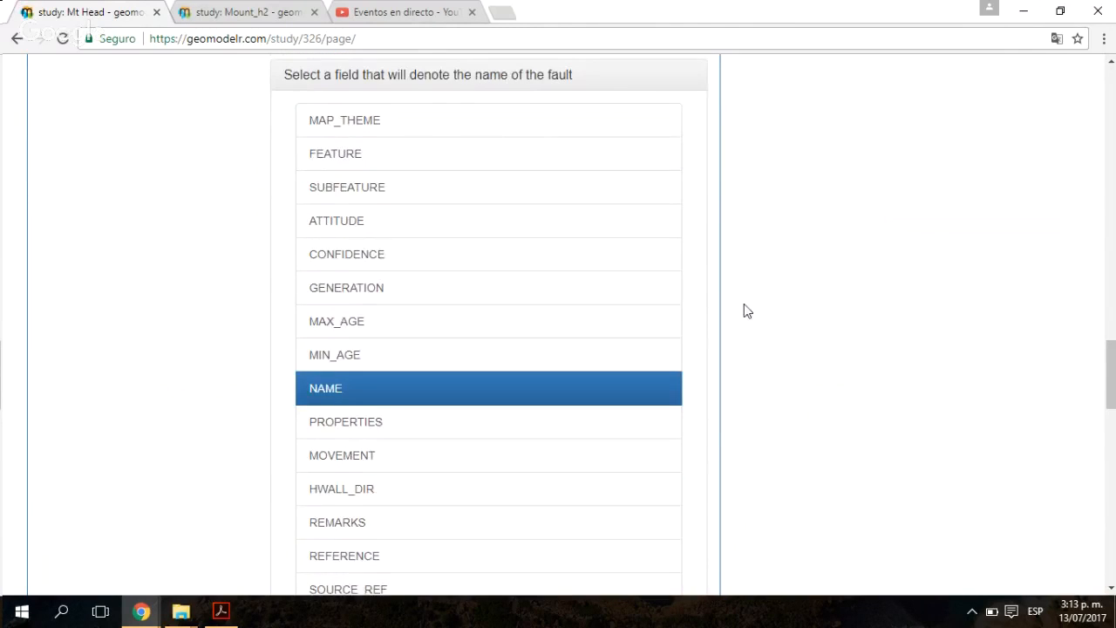
scroll(768, 162, "up", 4)
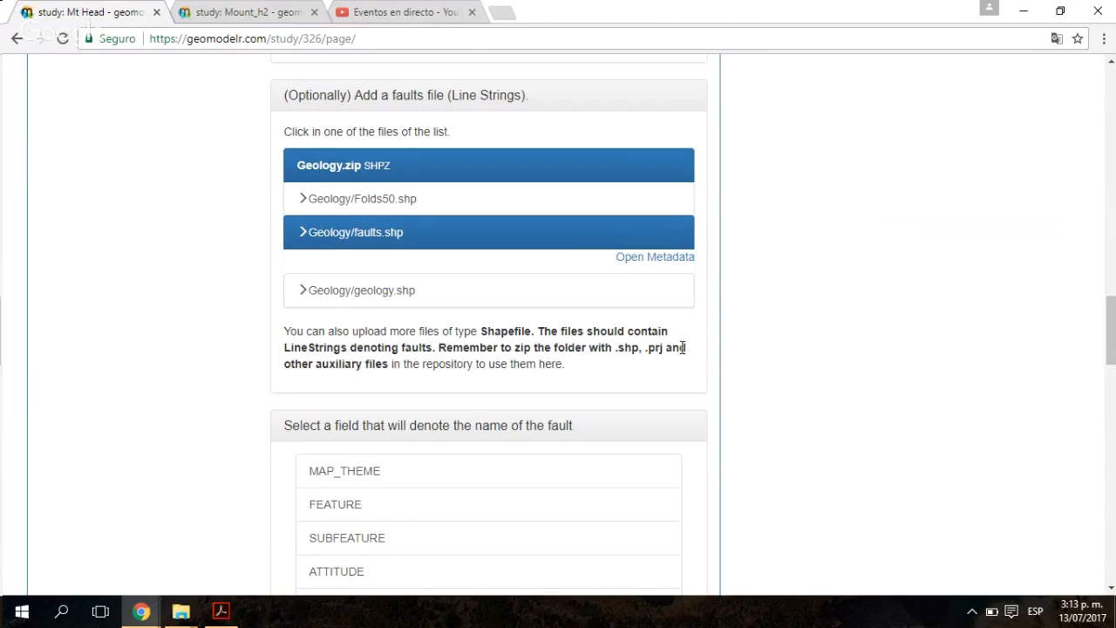
scroll(706, 456, "down", 3)
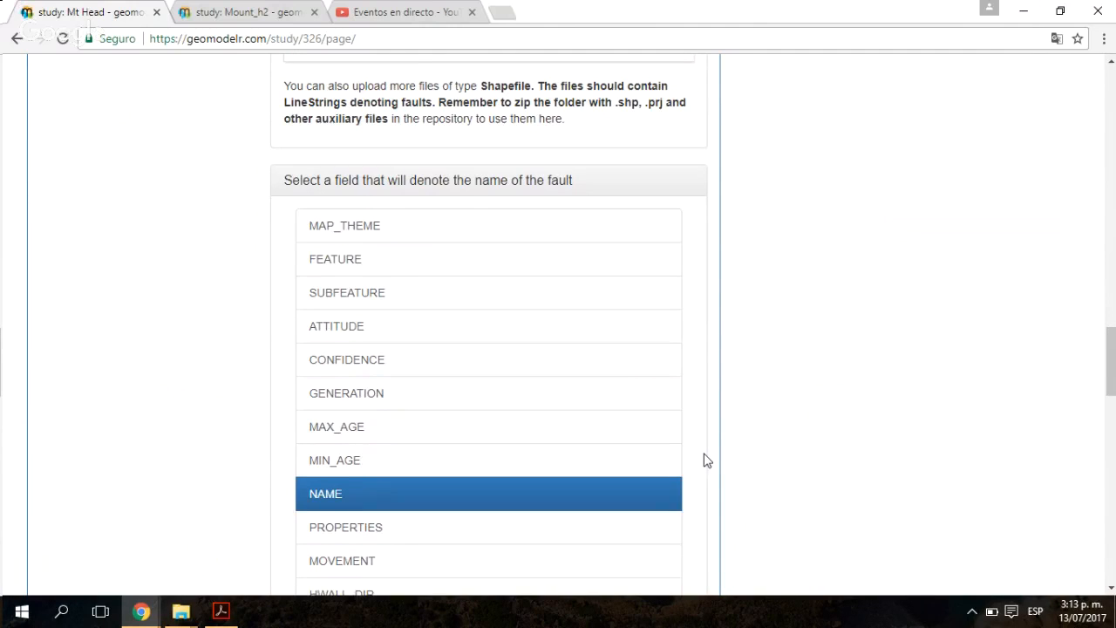
scroll(707, 461, "down", 8)
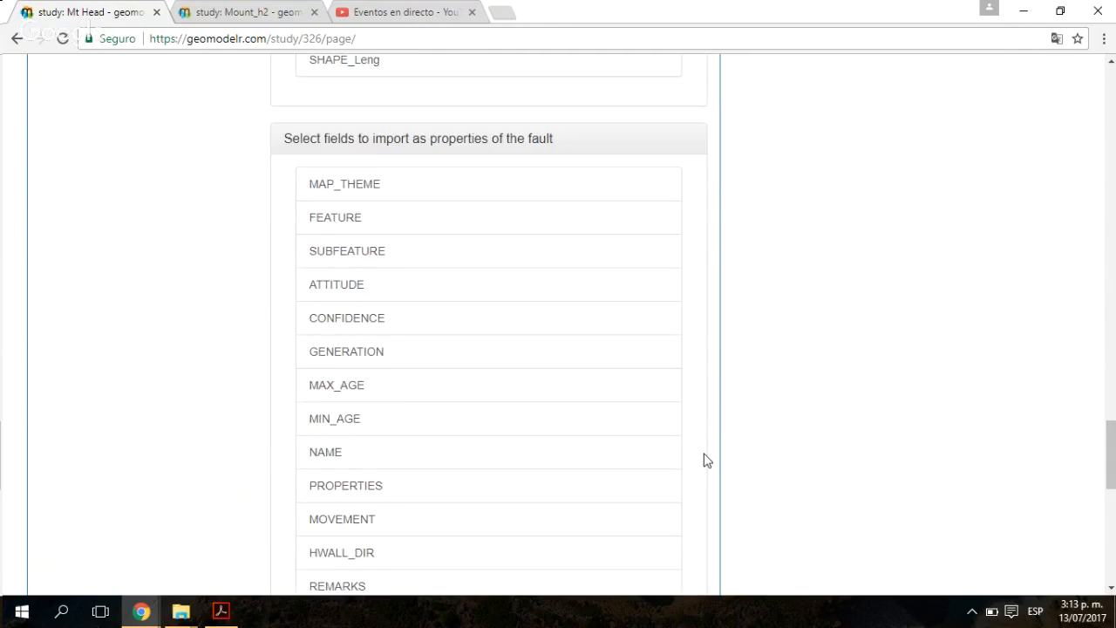
scroll(471, 309, "down", 1)
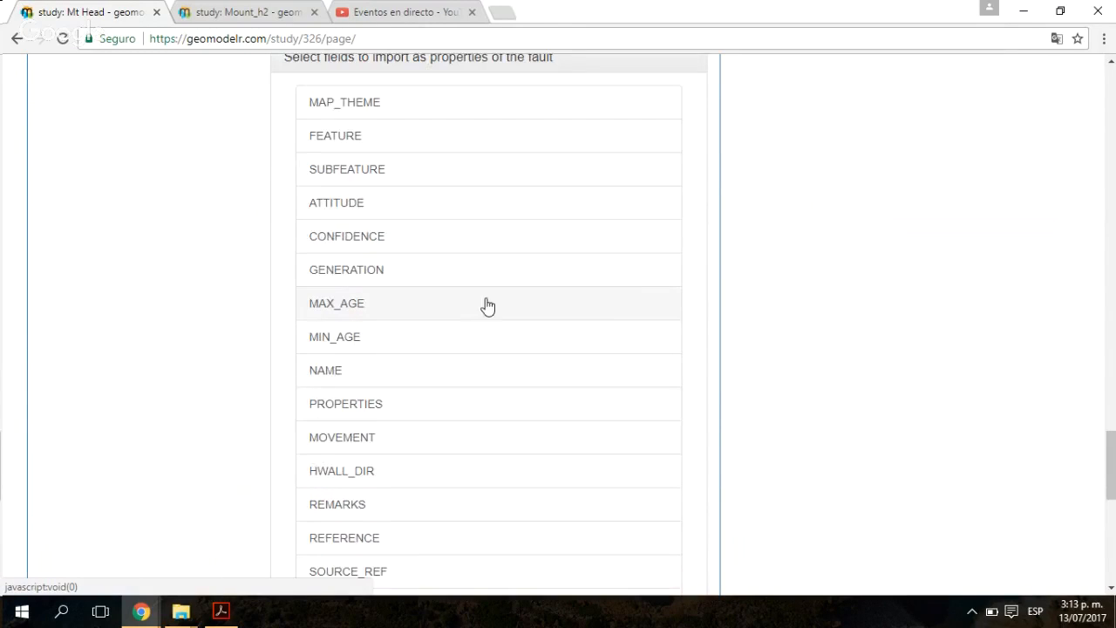
left_click(380, 277)
left_click(386, 304)
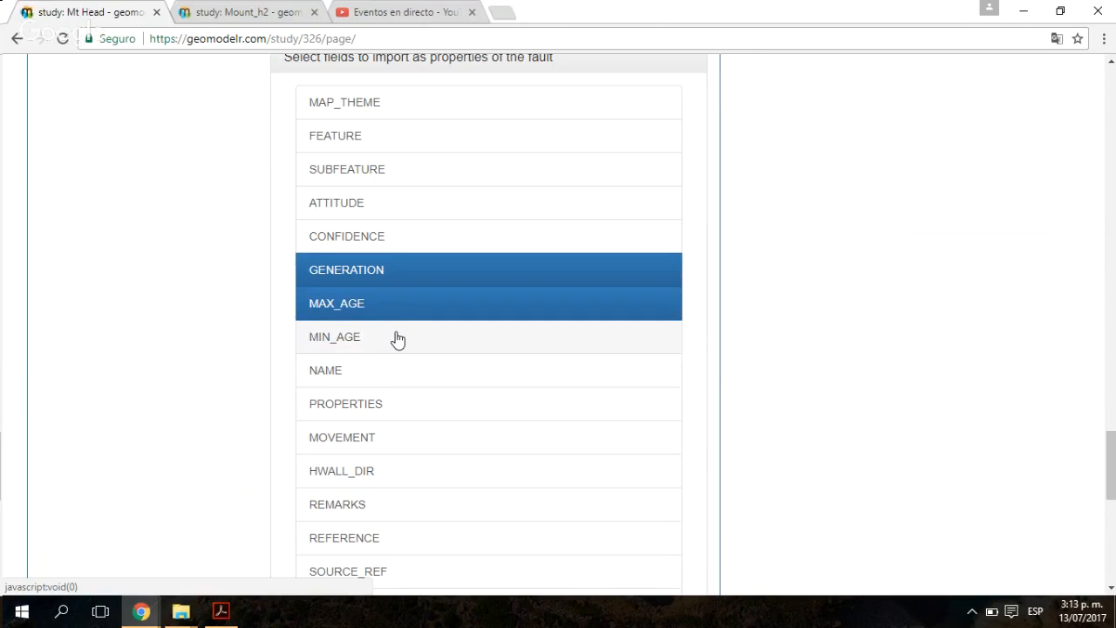
left_click(396, 339)
scroll(558, 392, "down", 2)
left_click(388, 245)
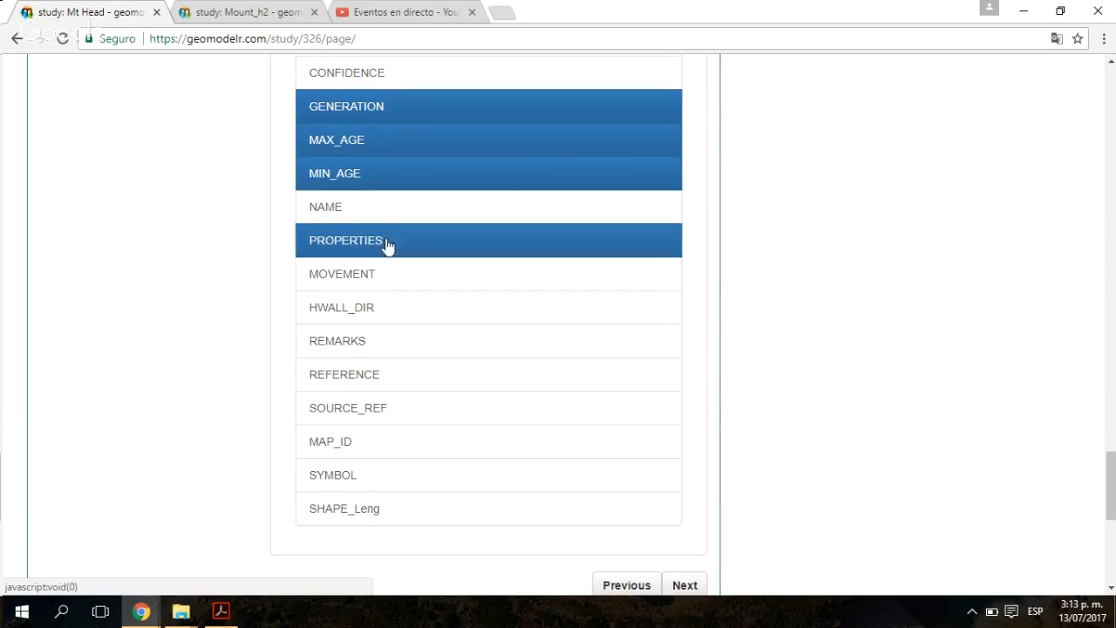
scroll(564, 302, "down", 2)
left_click(439, 112)
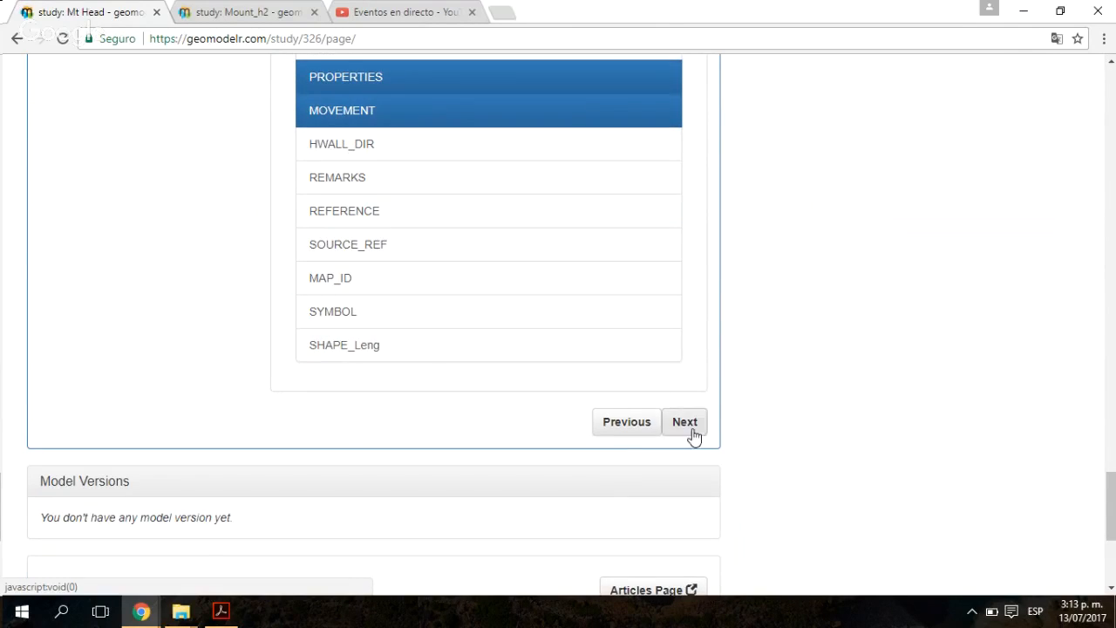
left_click(369, 145)
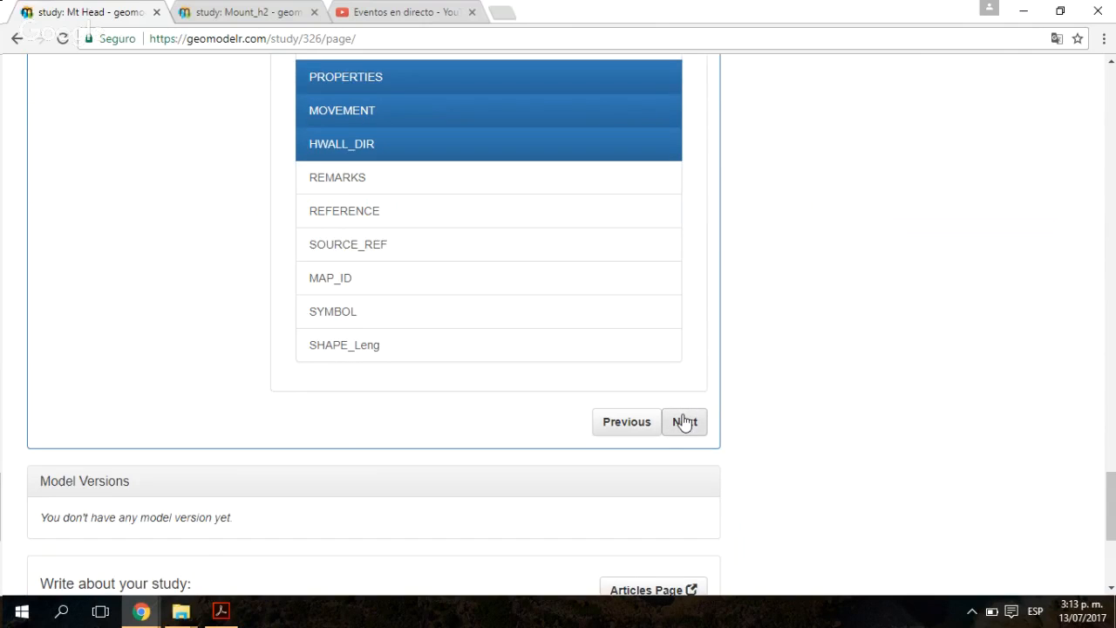
Step: Review the geological map selections and proceed to the geographical reference stage of the model setup
left_click(688, 423)
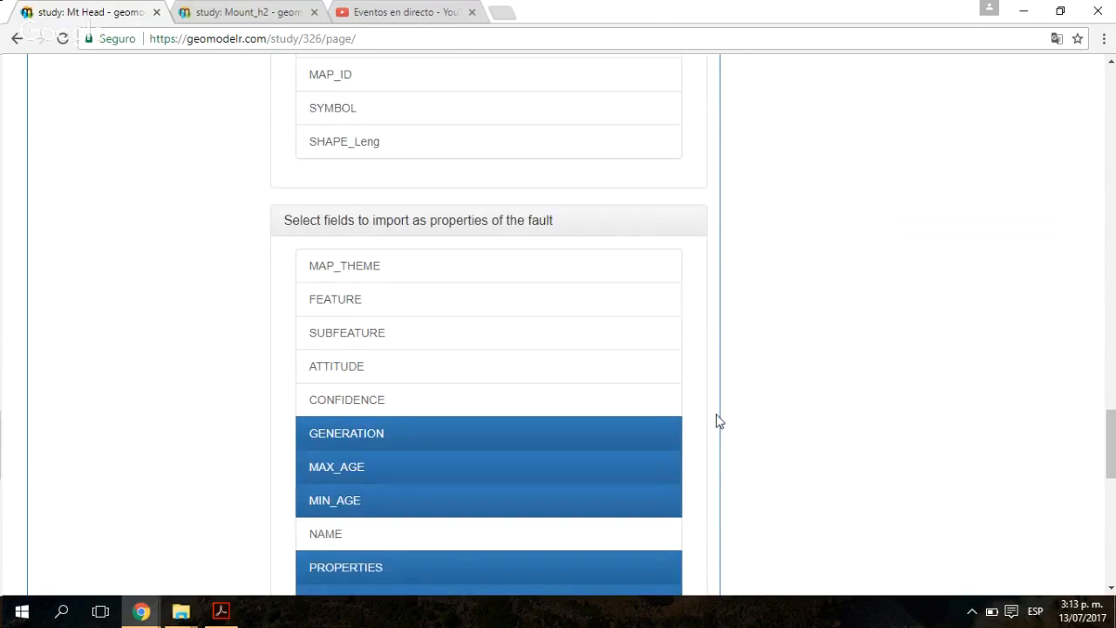
scroll(717, 421, "up", 20)
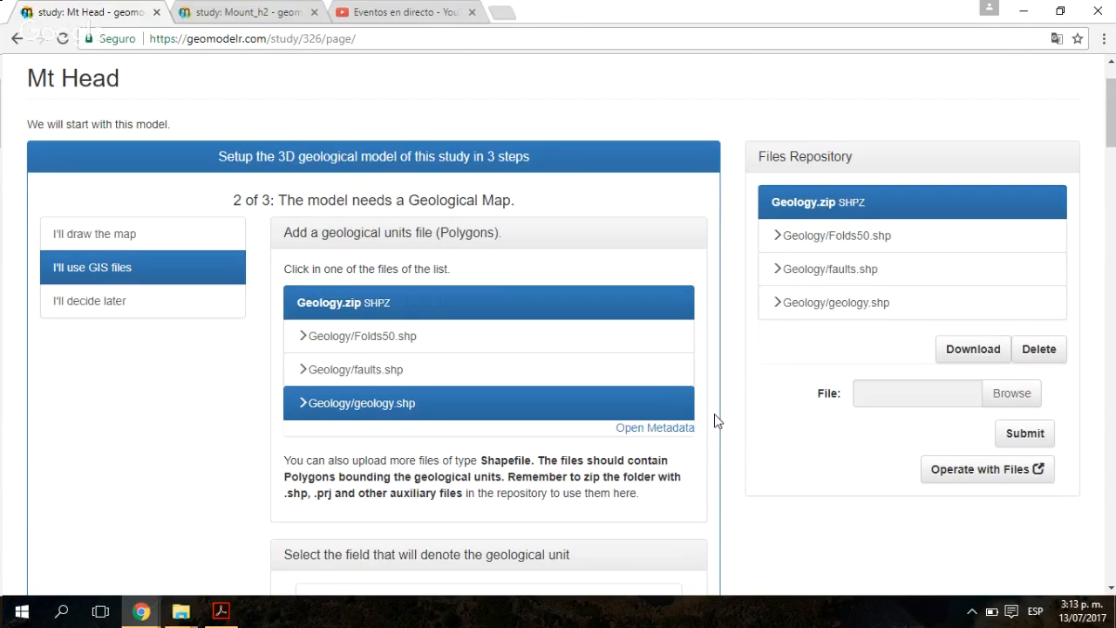
scroll(715, 421, "down", 15)
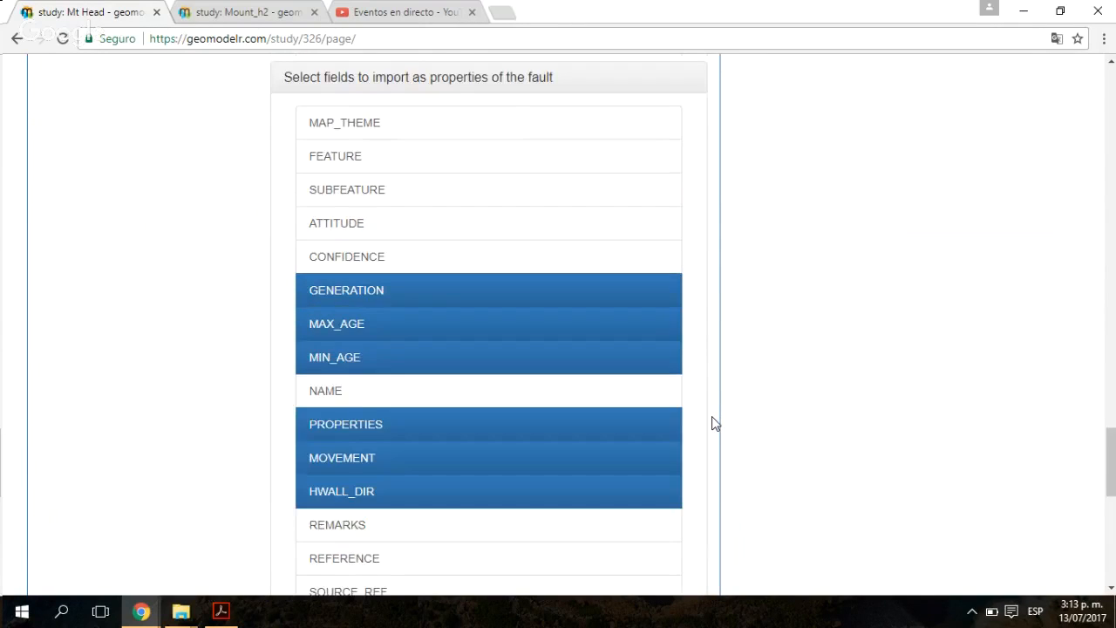
scroll(713, 423, "down", 6)
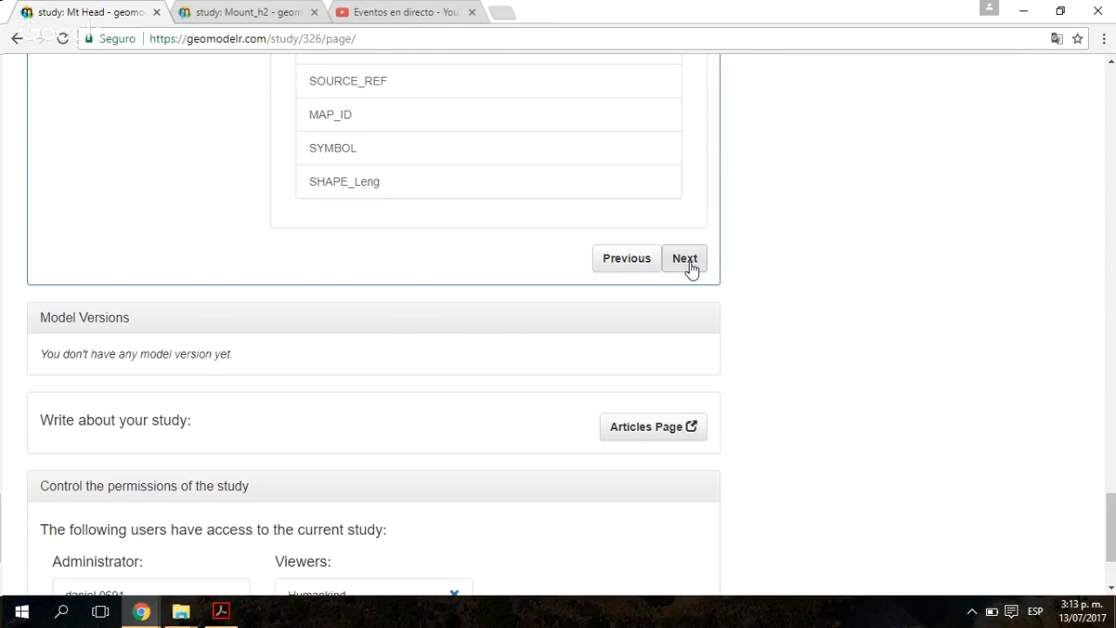
left_click(685, 260)
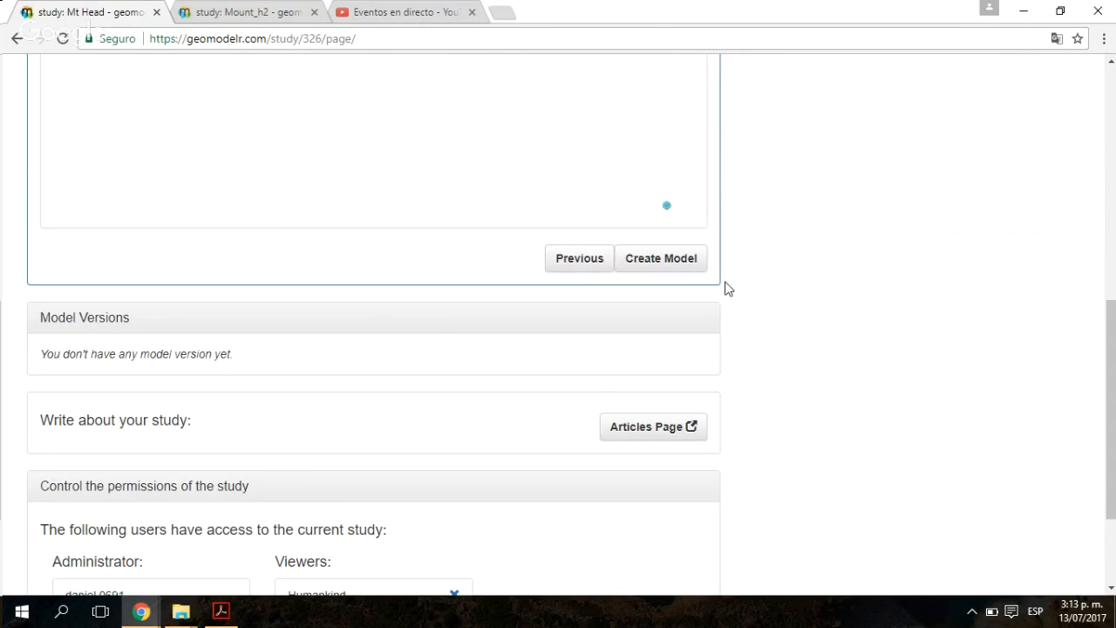
Step: Examine the inferred bounding box, its location on the satellite map and the inferred coordinate system code
scroll(716, 300, "up", 3)
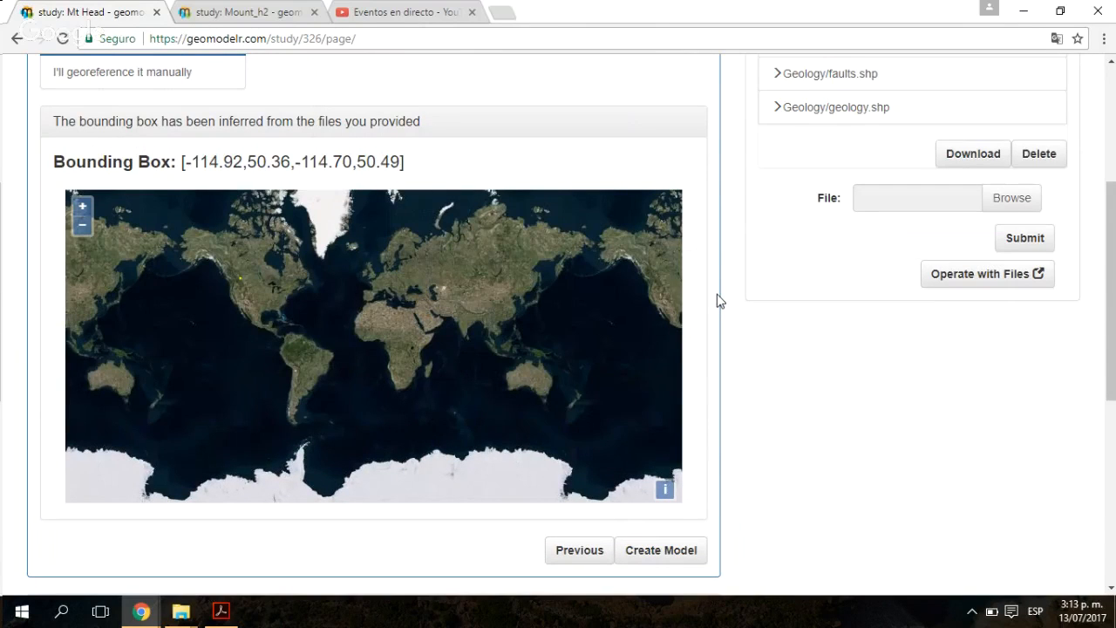
scroll(717, 301, "up", 2)
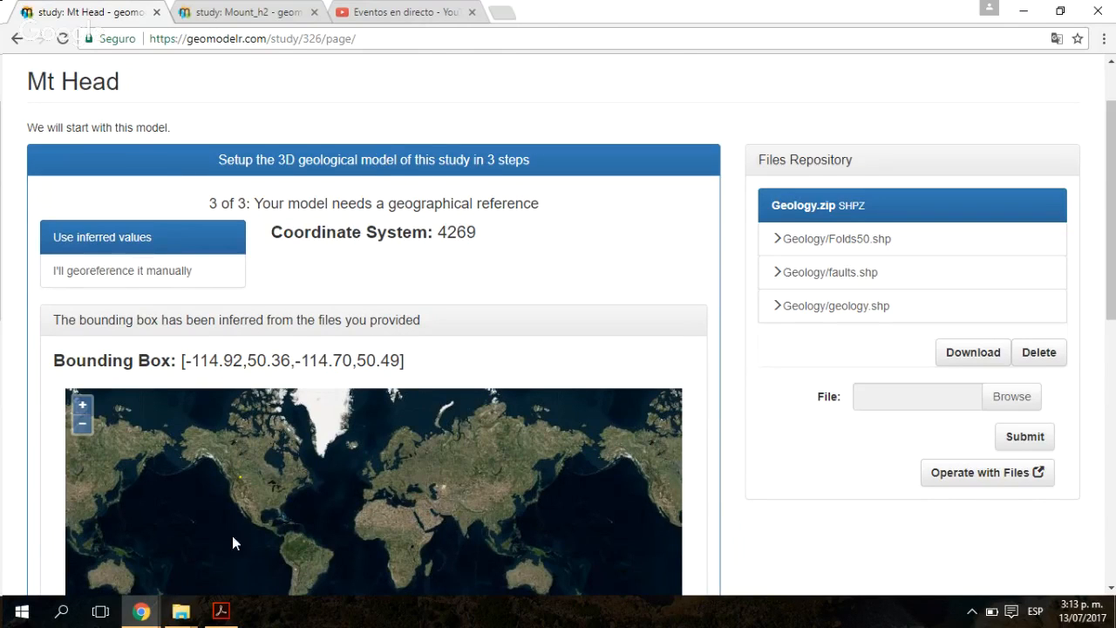
left_click_drag(204, 471, 237, 474)
scroll(237, 474, "up", 4)
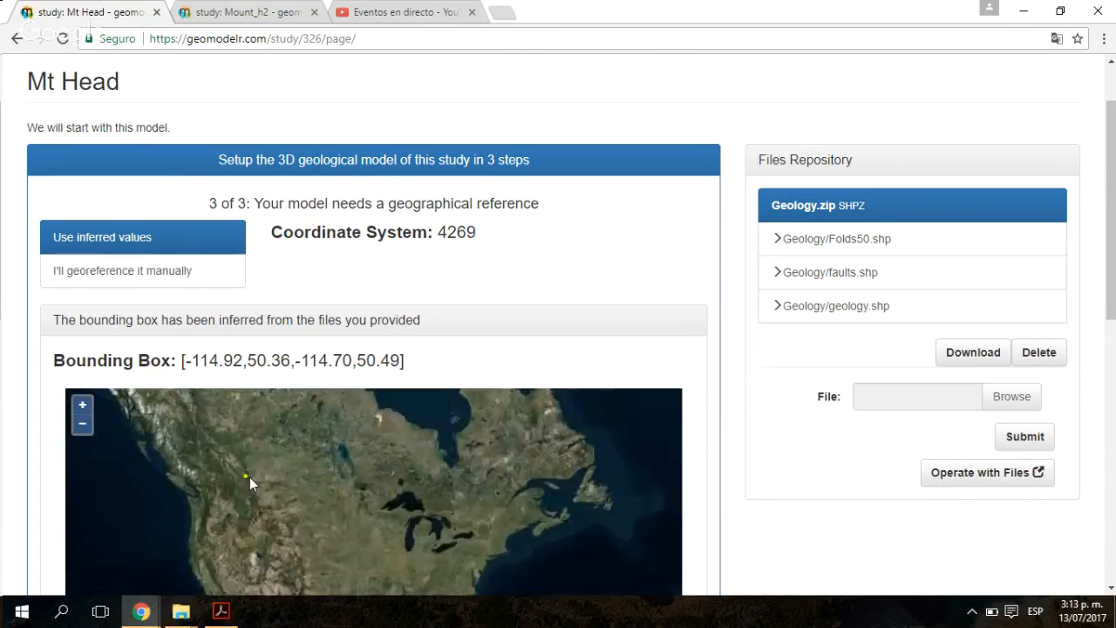
scroll(242, 460, "up", 6)
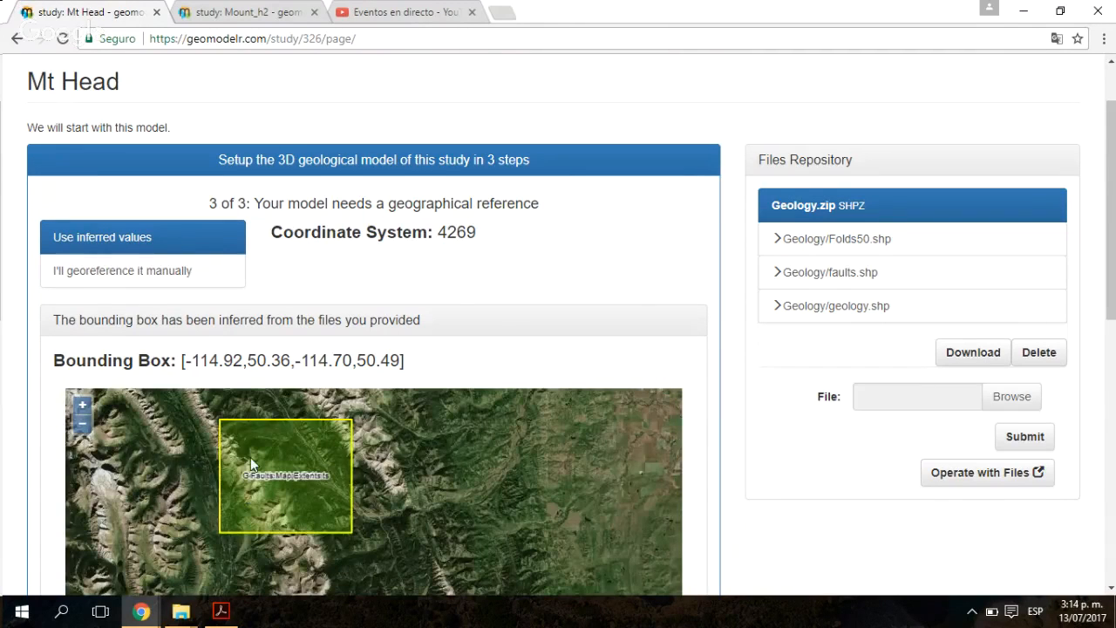
scroll(247, 451, "up", 1)
scroll(247, 452, "down", 1)
left_click_drag(184, 360, 398, 360)
left_click(399, 360)
double_click(457, 233)
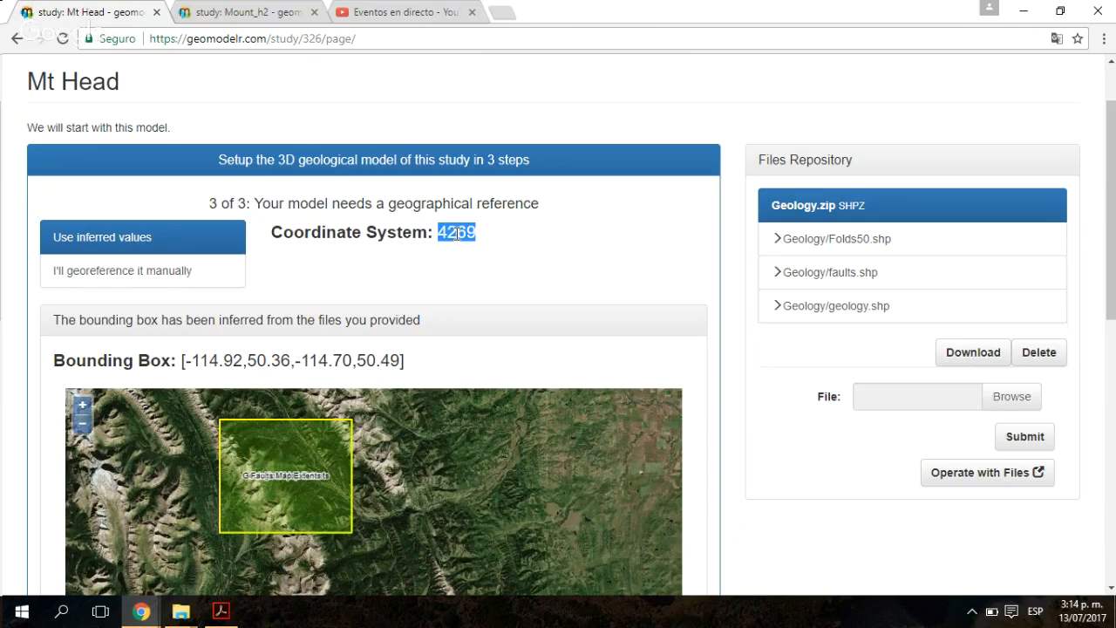
Step: Switch to manual georeferencing and search the coordinate systems for "zone 11"
left_click(91, 275)
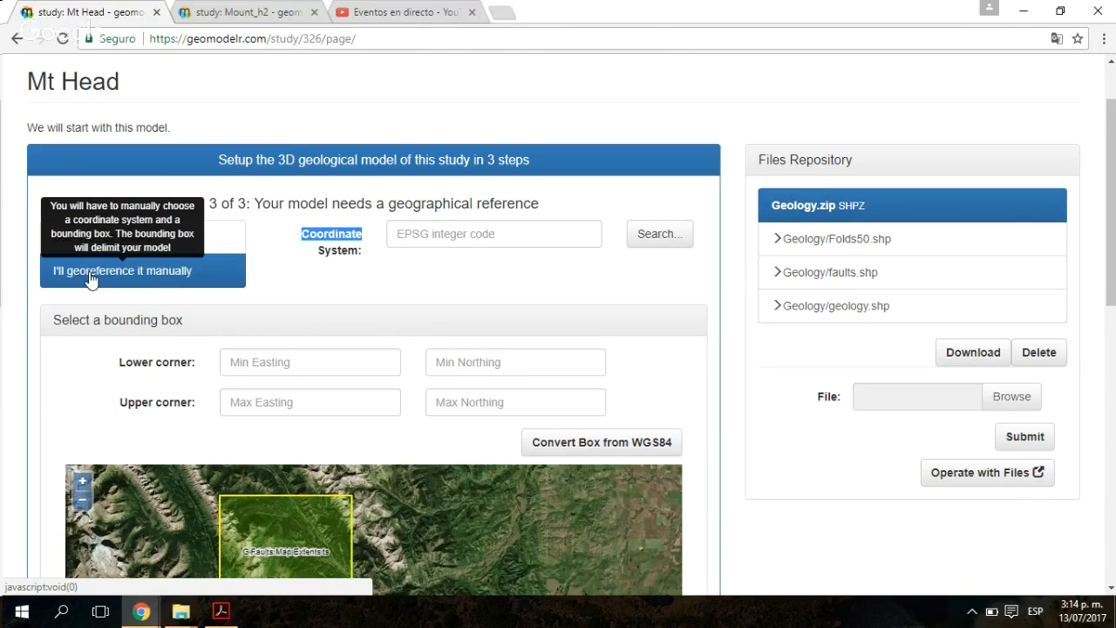
scroll(533, 272, "down", 1)
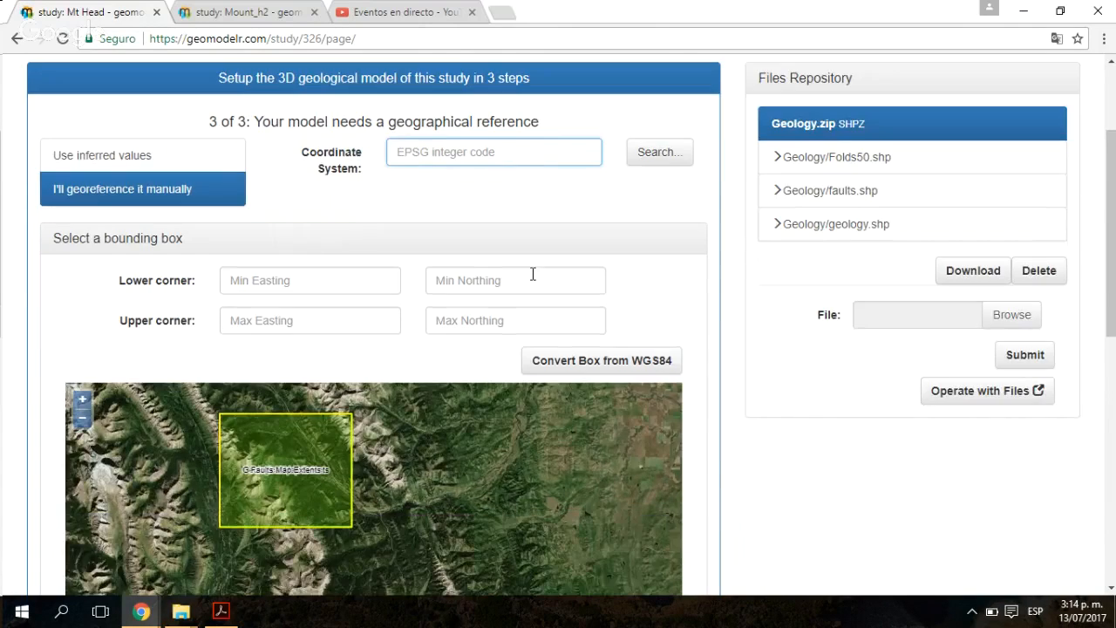
left_click(660, 153)
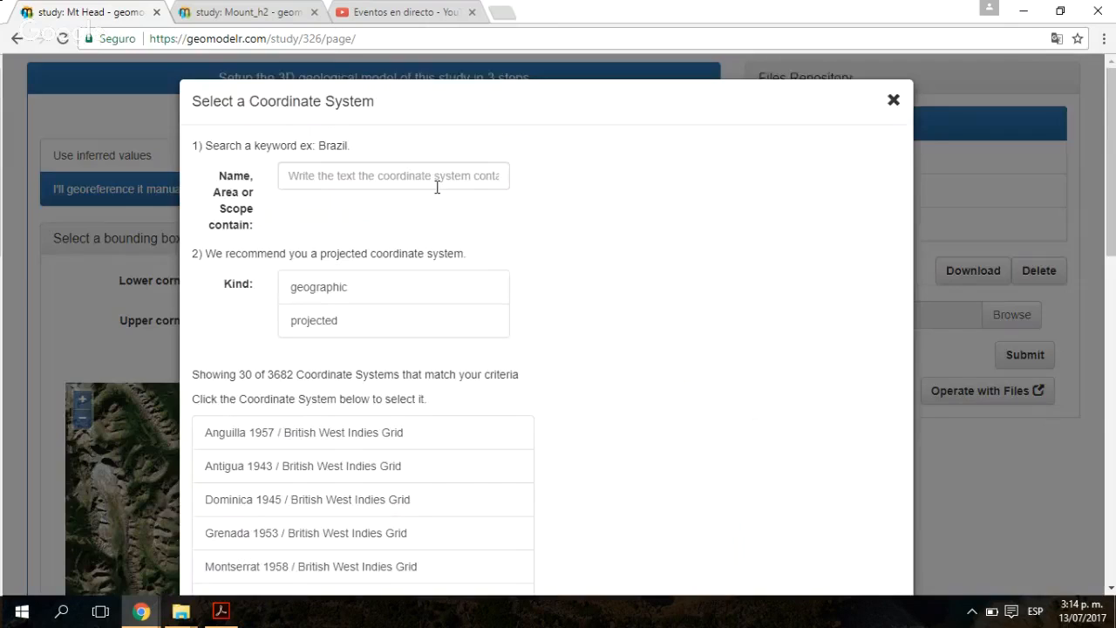
left_click(437, 187)
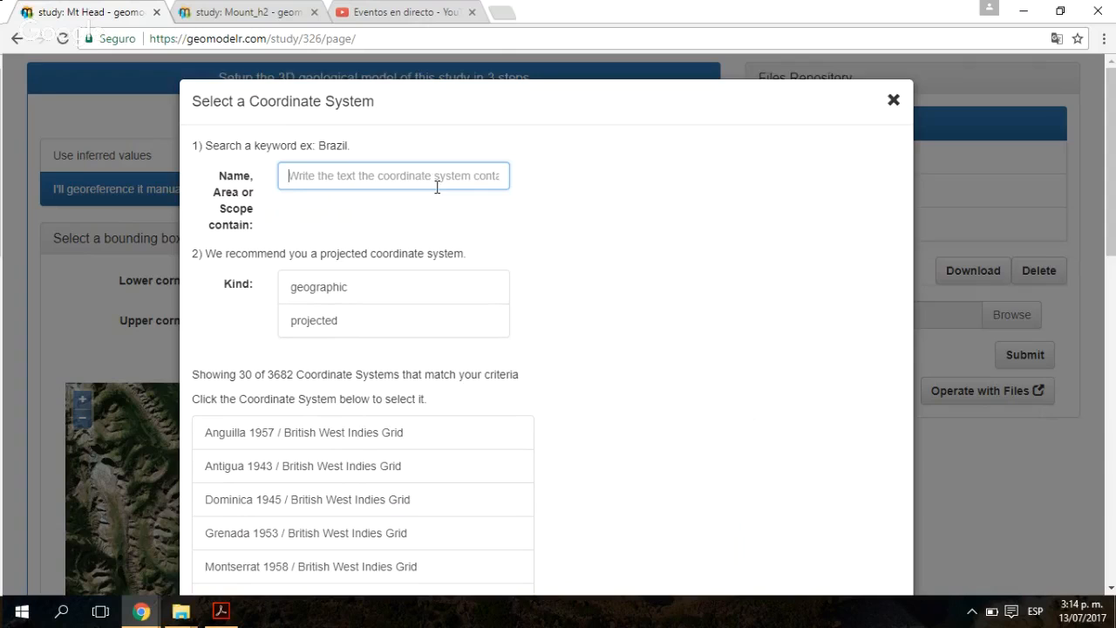
type("zone 11")
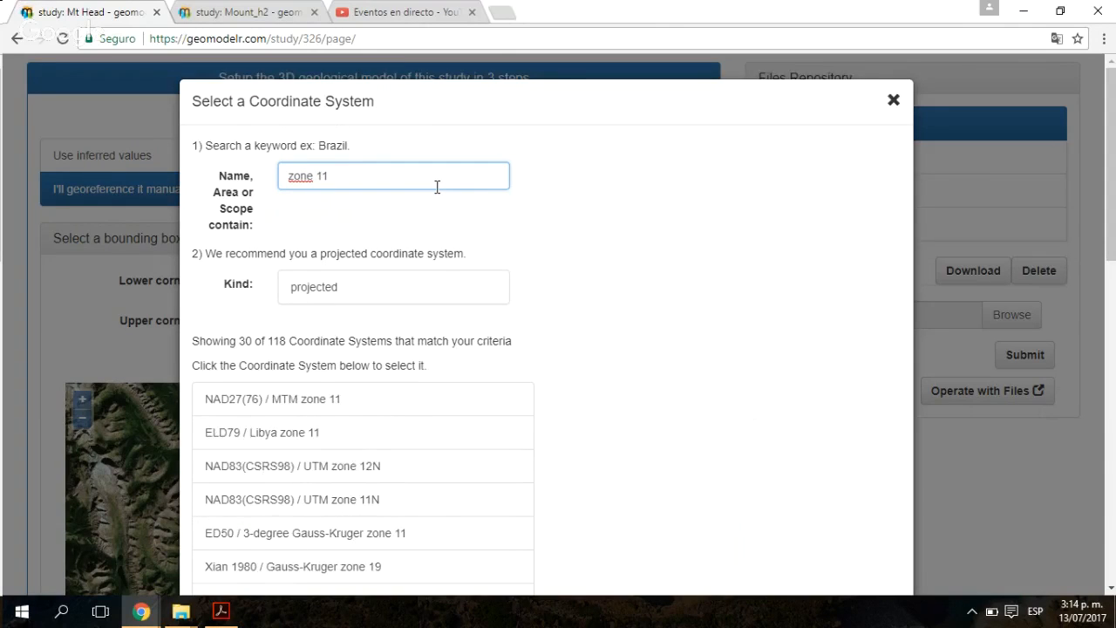
Step: Switch to the Mount Head map PDF in Acrobat Reader and examine its map projection and datum note at 100% zoom
left_click(223, 611)
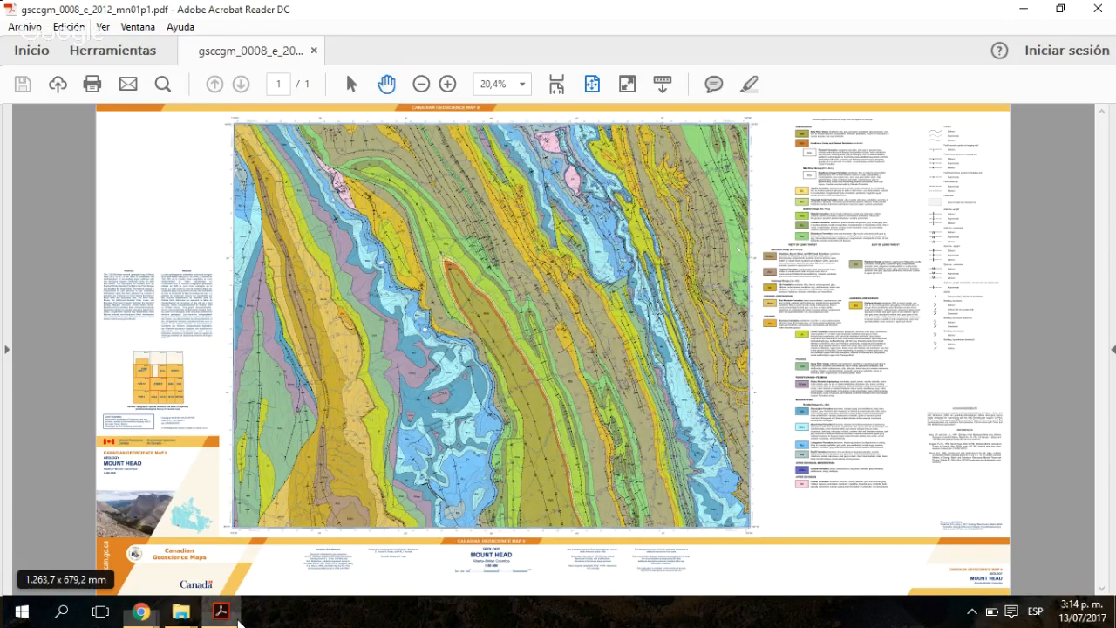
left_click(443, 93)
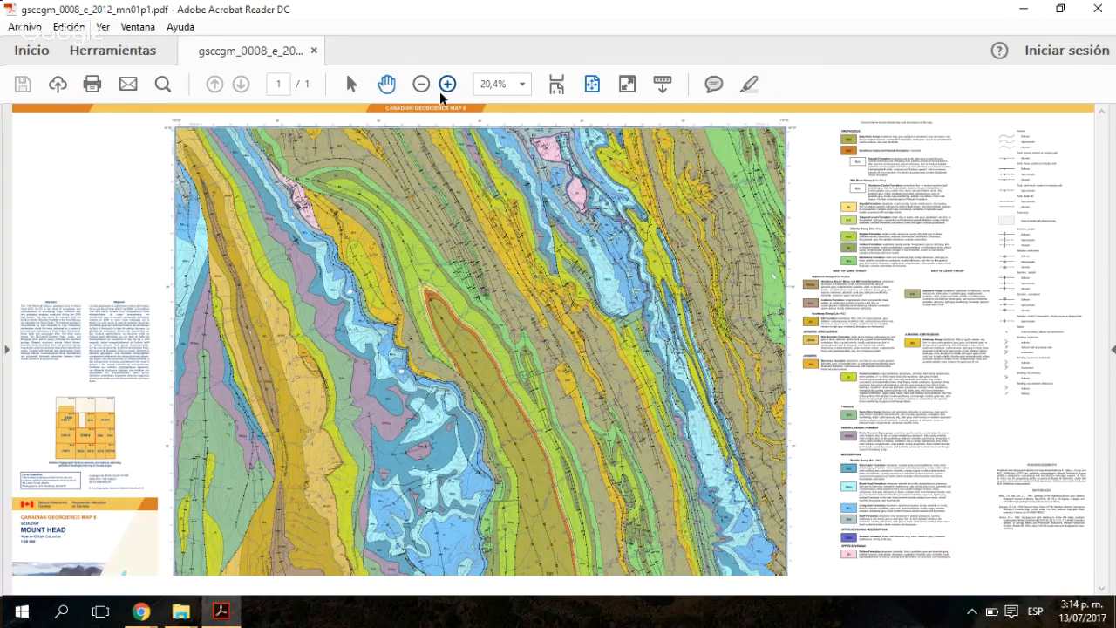
scroll(652, 384, "up", 3, "ctrl")
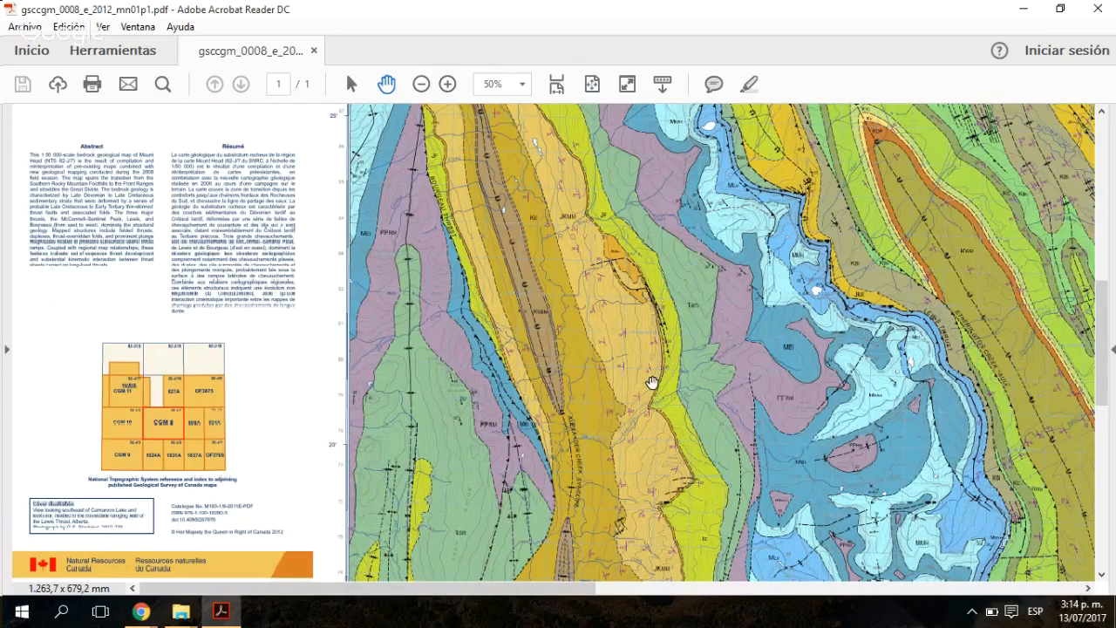
scroll(653, 382, "down", 5)
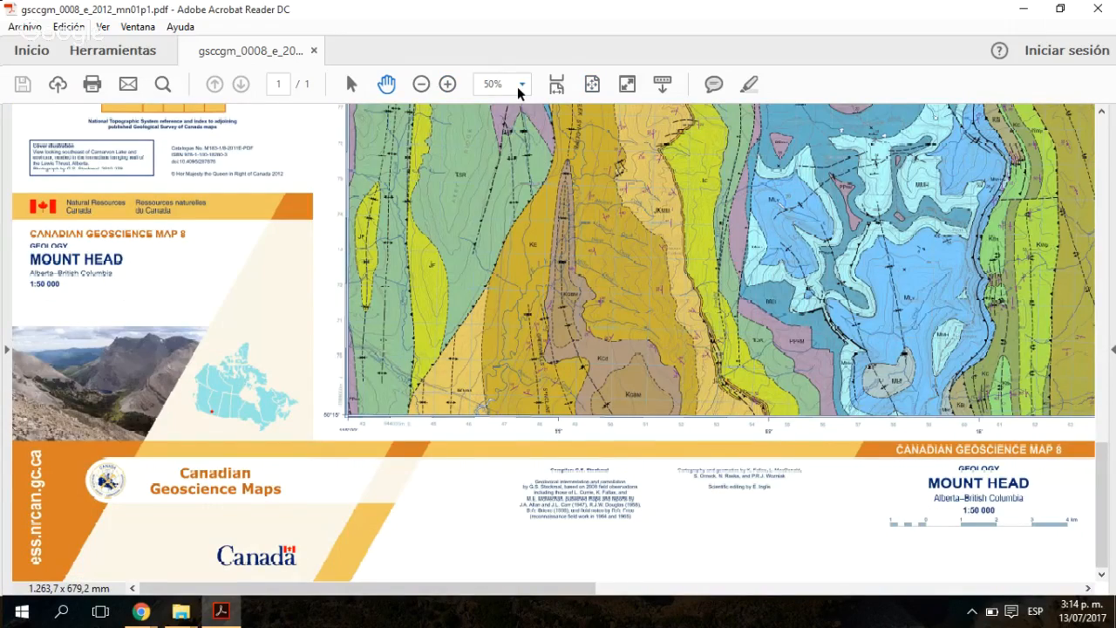
left_click(520, 91)
left_click(506, 182)
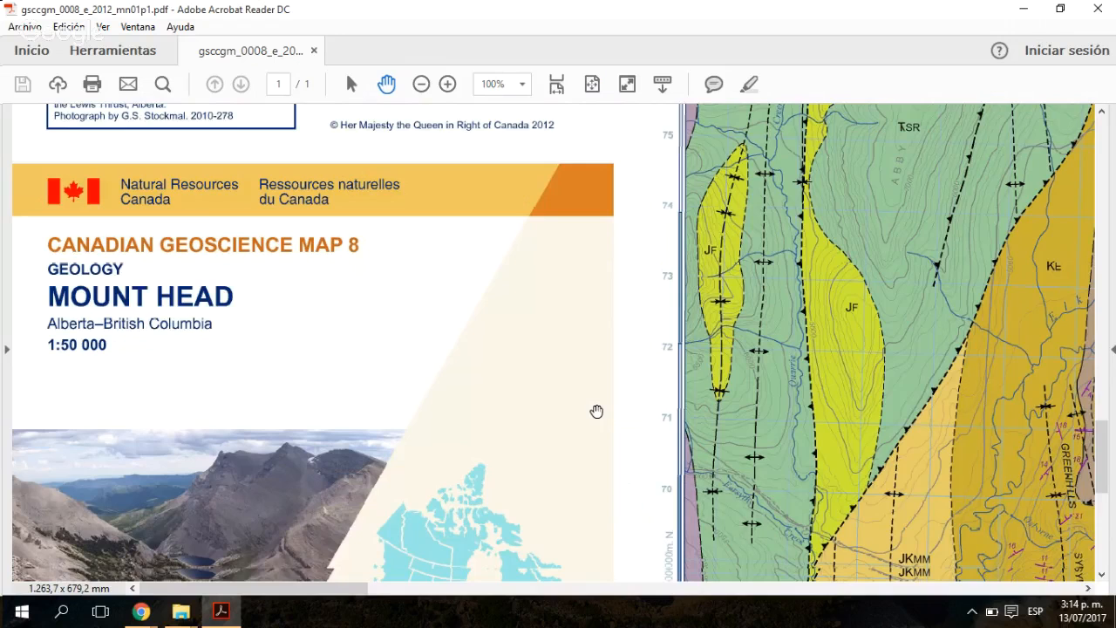
scroll(597, 410, "down", 3)
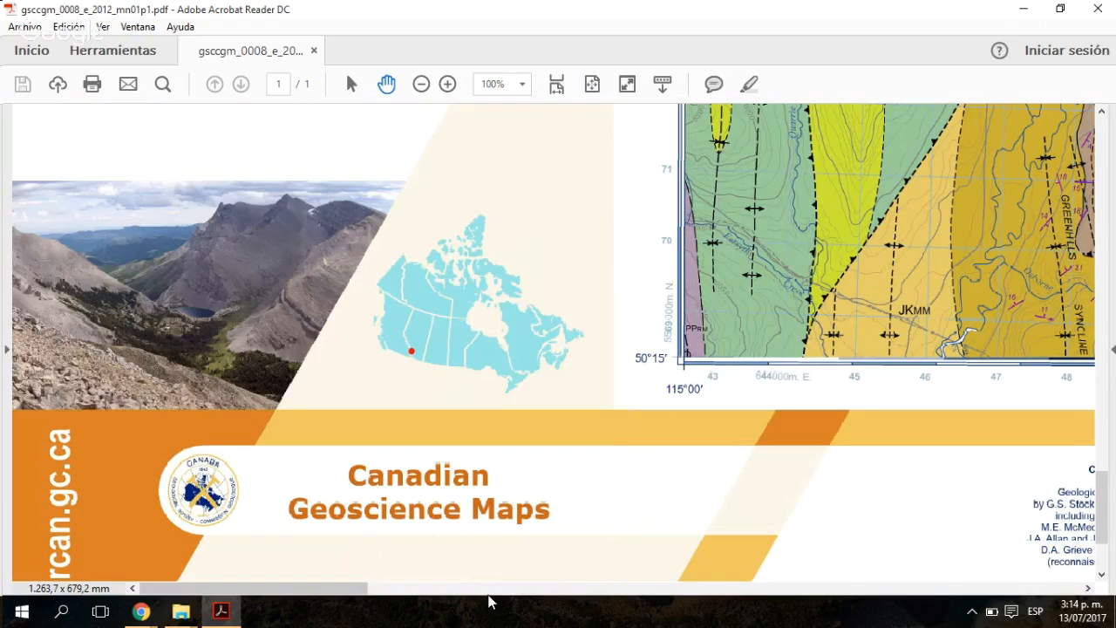
left_click(583, 588)
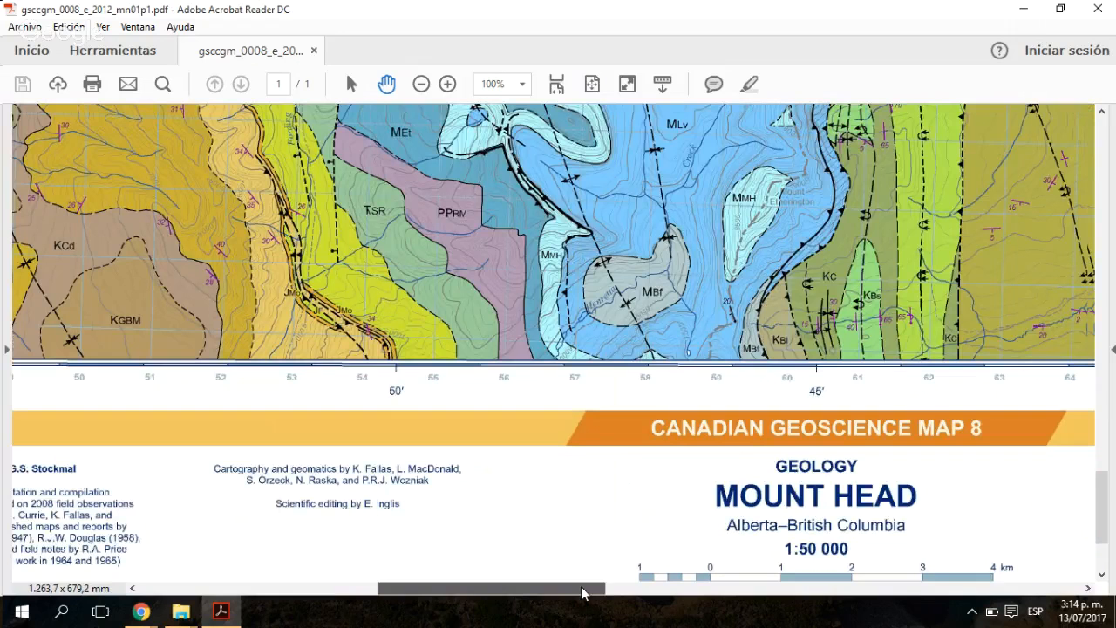
left_click_drag(583, 592, 708, 589)
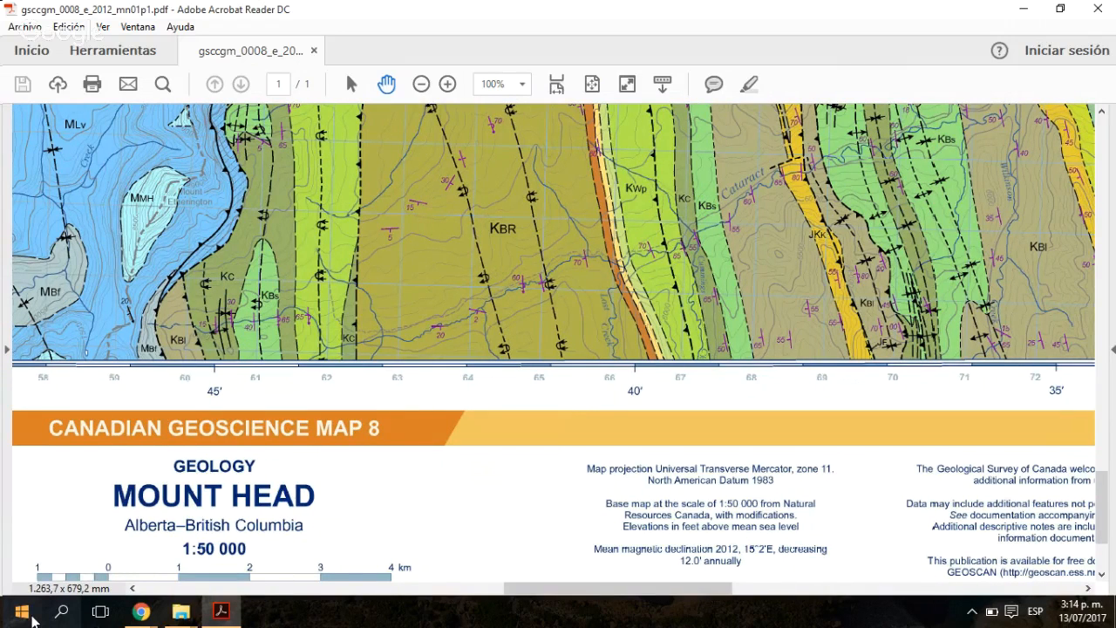
Step: Switch back to the Mt Head study in Chrome and restrict the coordinate system search to projected systems in metres
left_click(141, 612)
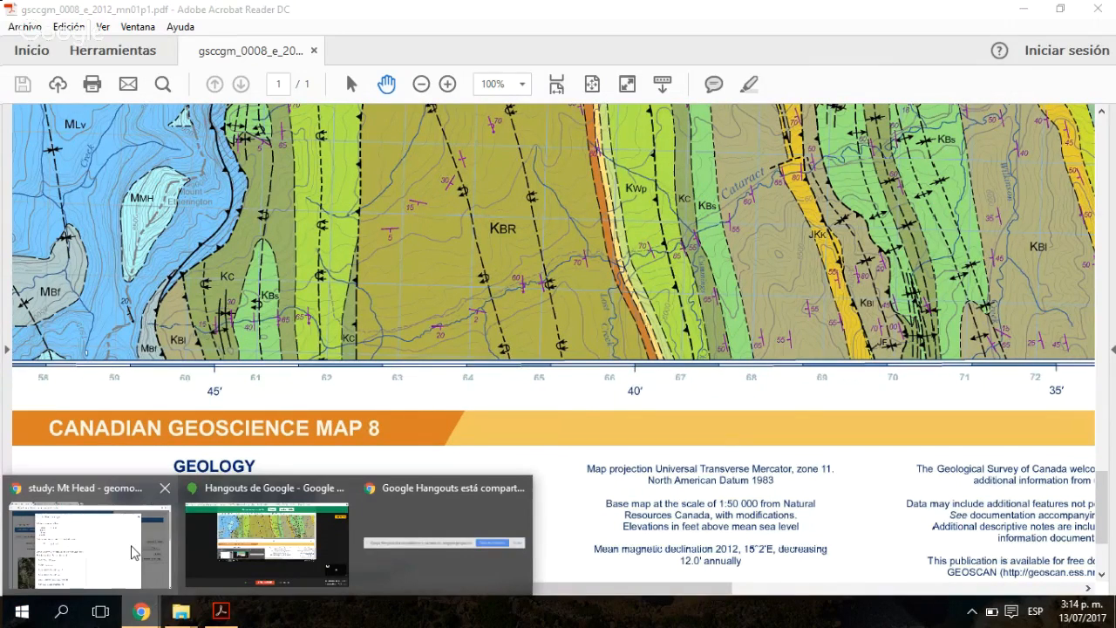
left_click(136, 552)
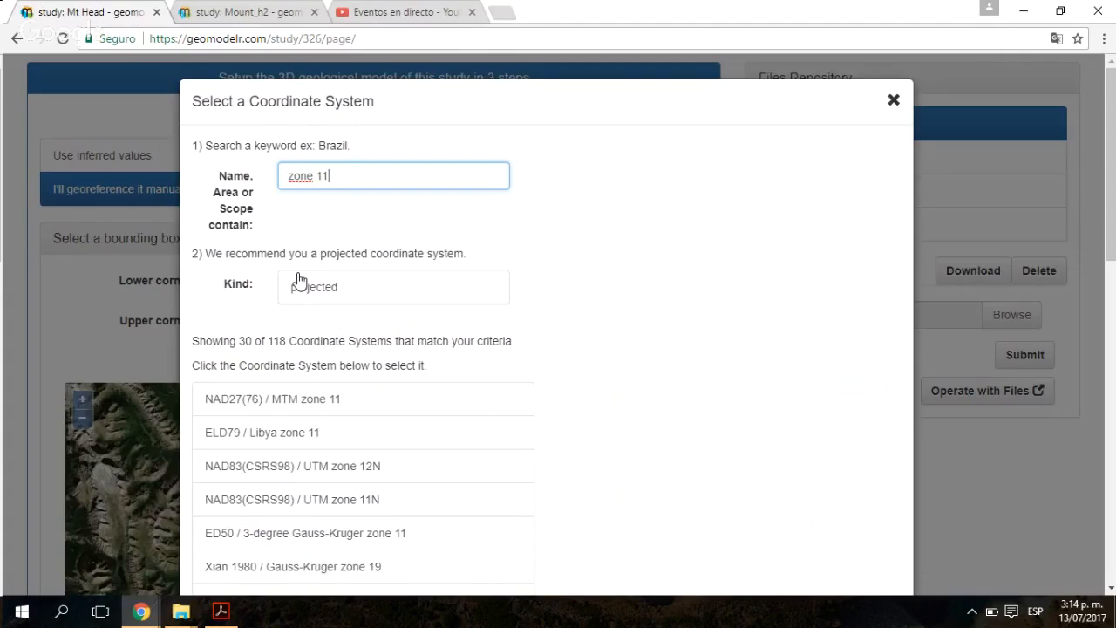
left_click(354, 292)
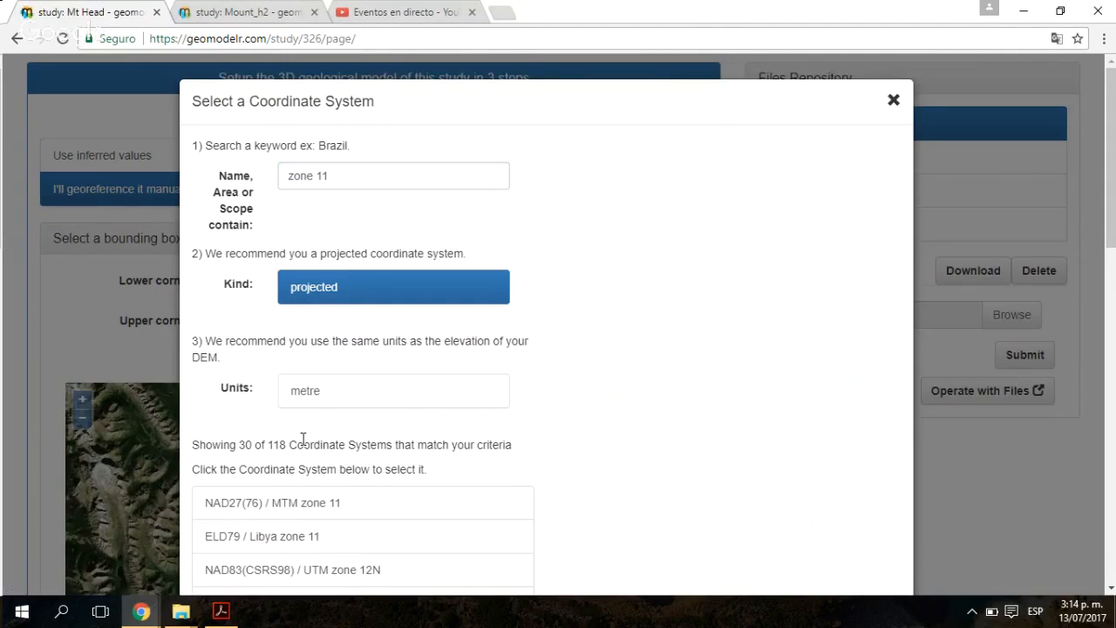
left_click(331, 393)
Step: Narrow the coordinate system search to the continent North America and the country Canada
scroll(623, 426, "down", 1)
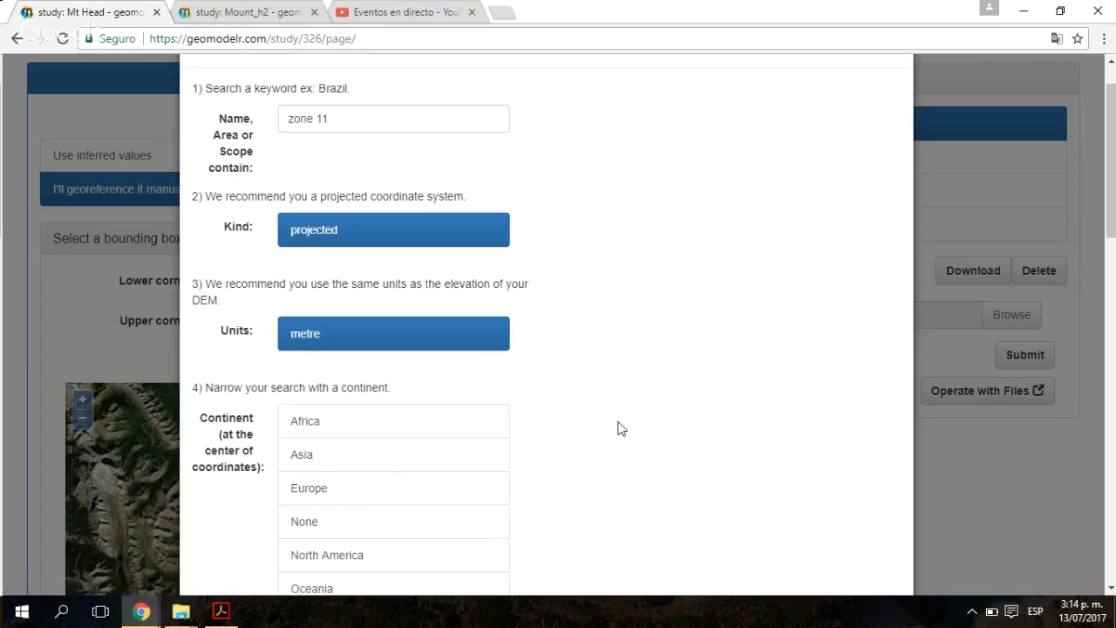
scroll(621, 427, "down", 4)
scroll(606, 427, "up", 2)
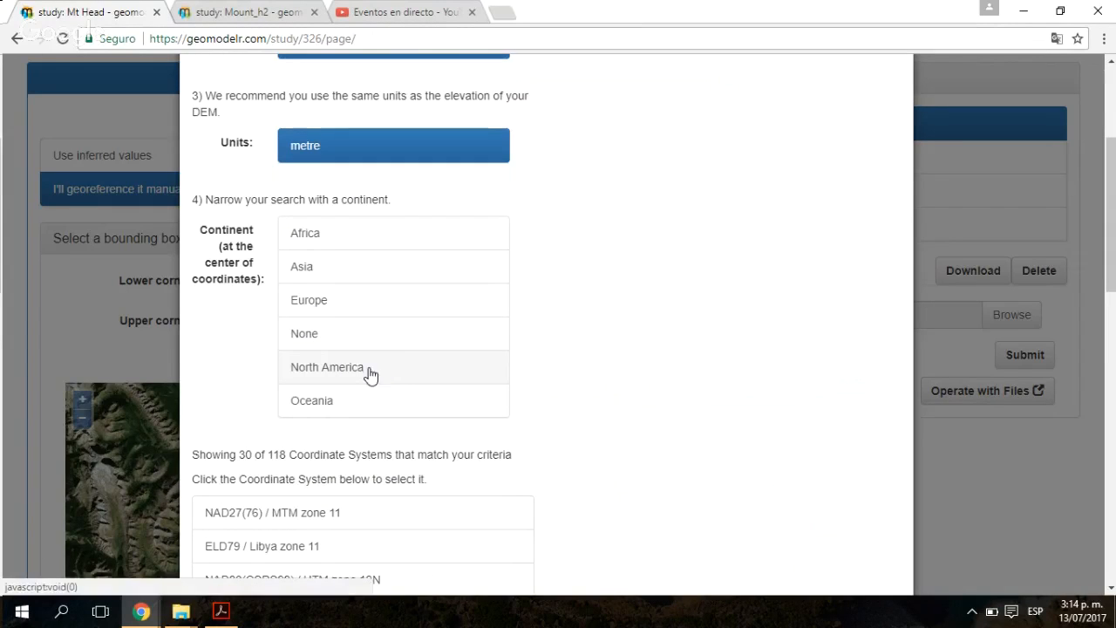
left_click(368, 375)
scroll(566, 436, "down", 2)
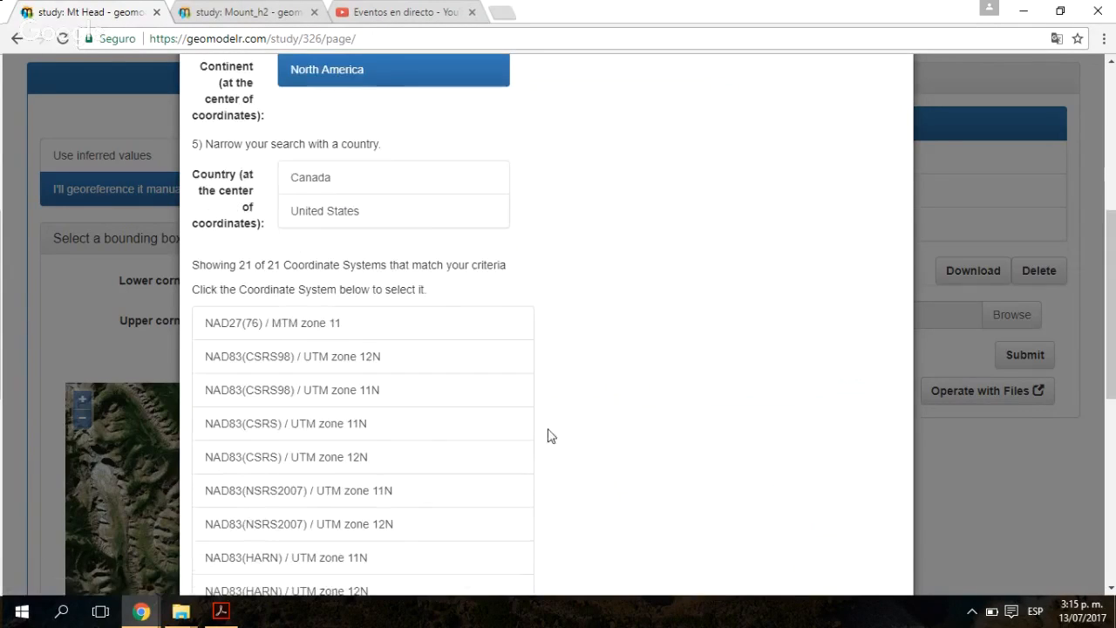
left_click(416, 176)
scroll(576, 366, "down", 1)
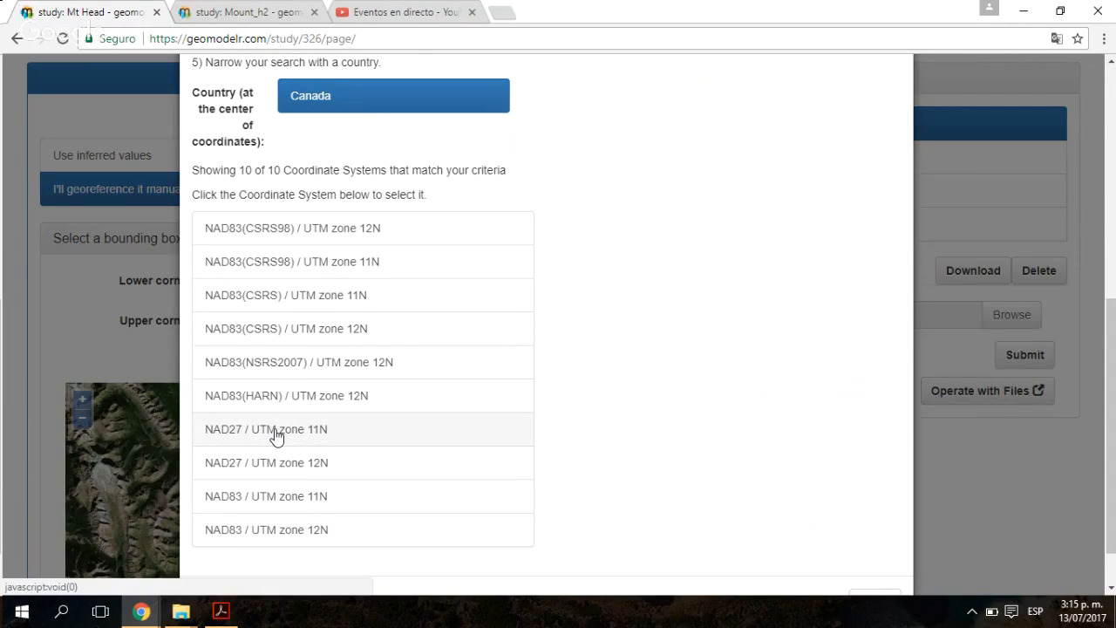
Step: Select the NAD83 / UTM zone 11N coordinate system and check its details
scroll(620, 408, "down", 1)
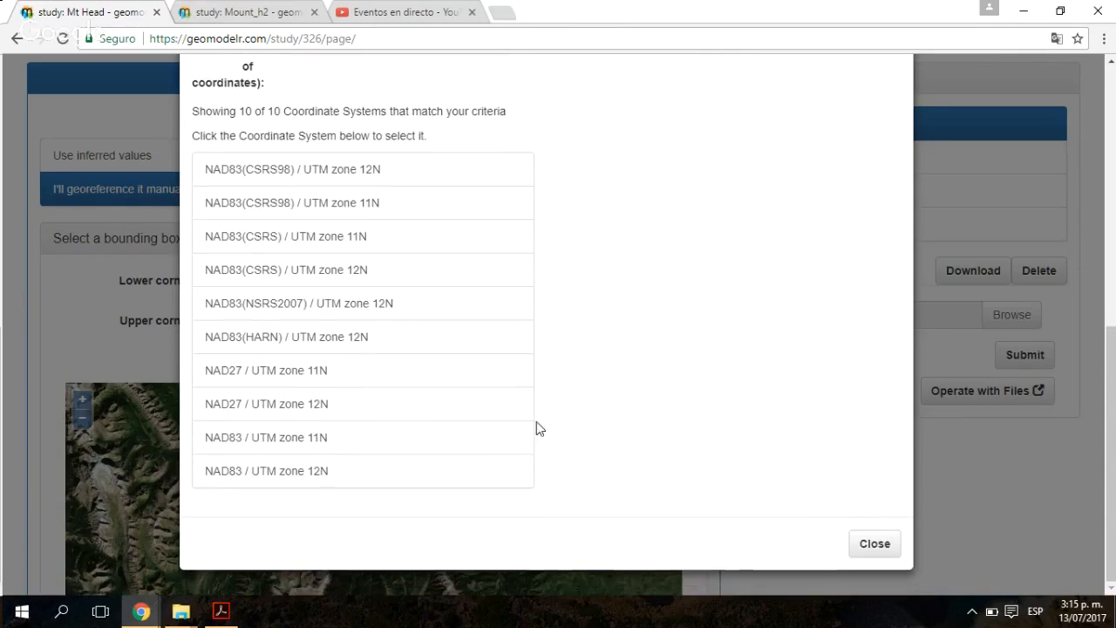
left_click(340, 439)
scroll(639, 439, "up", 2)
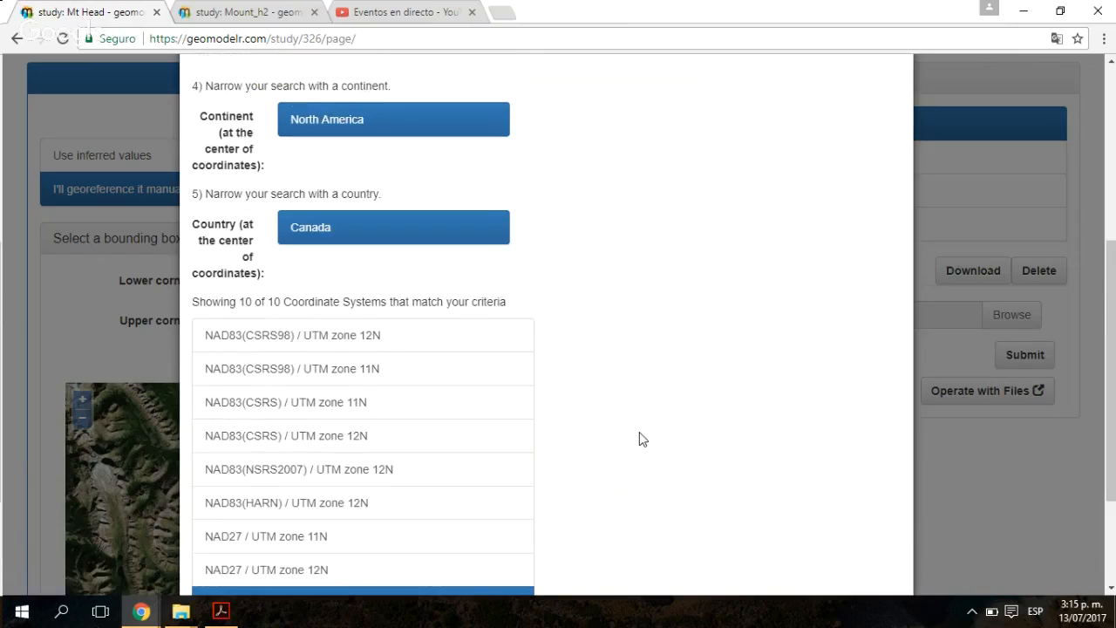
scroll(639, 438, "up", 4)
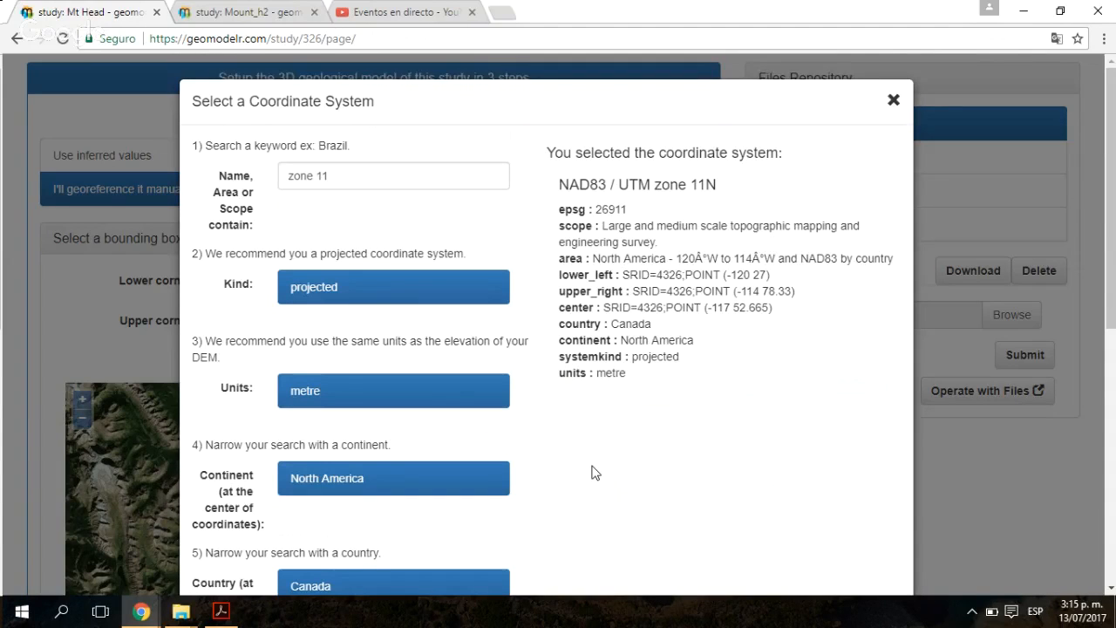
Step: Choose NAD83(CSRS98) / UTM zone 11N as the model's coordinate system and close the coordinate system selection
scroll(592, 472, "down", 5)
left_click(365, 235)
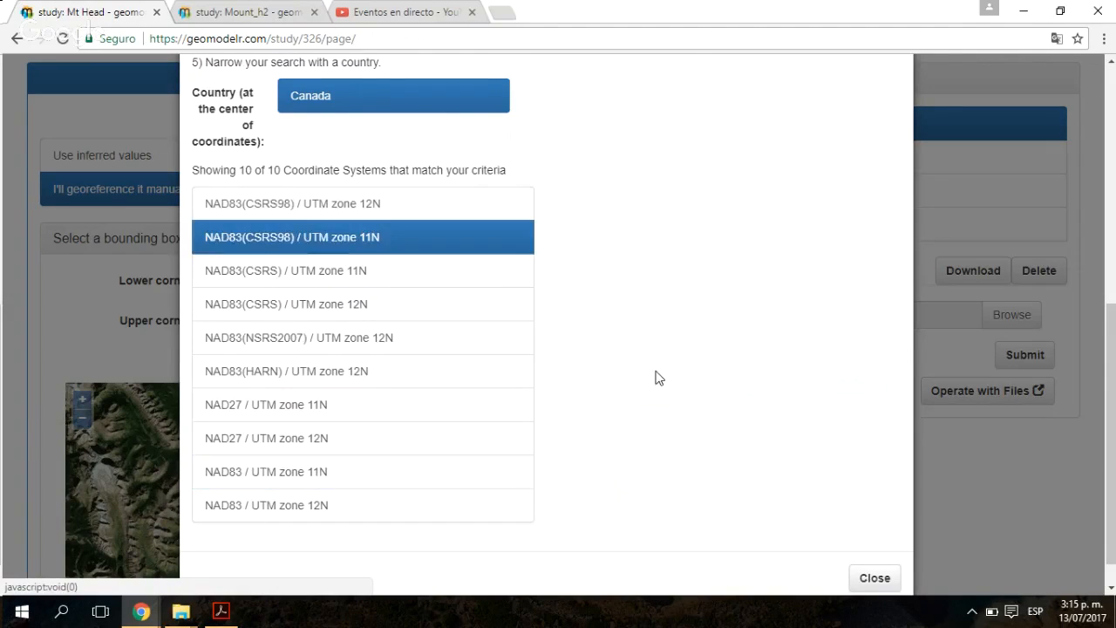
scroll(656, 410, "up", 5)
scroll(643, 441, "down", 6)
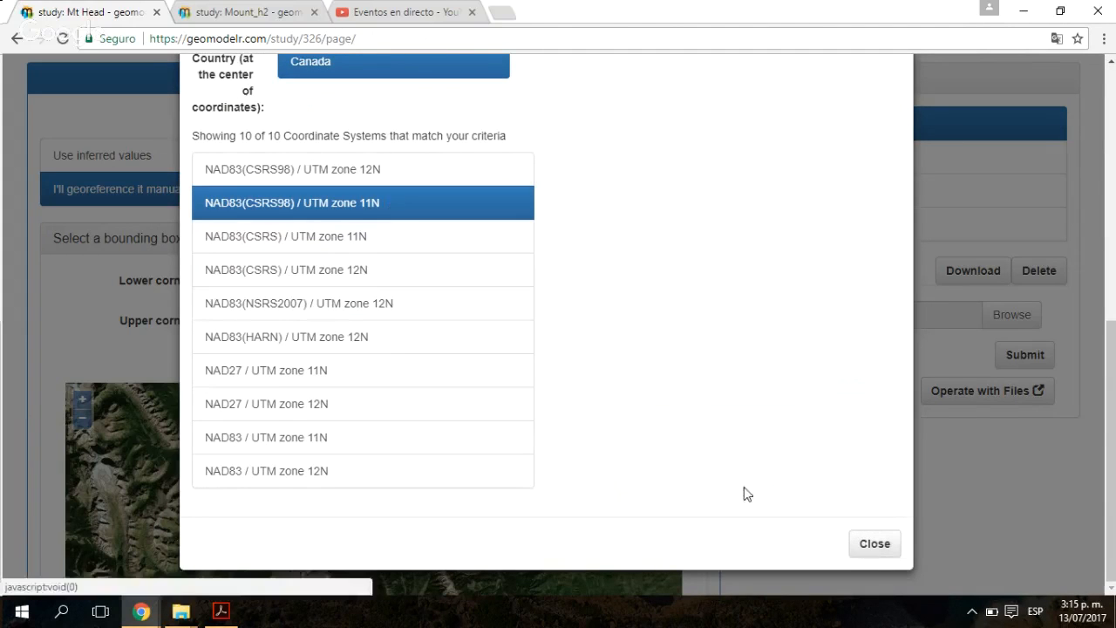
left_click(862, 548)
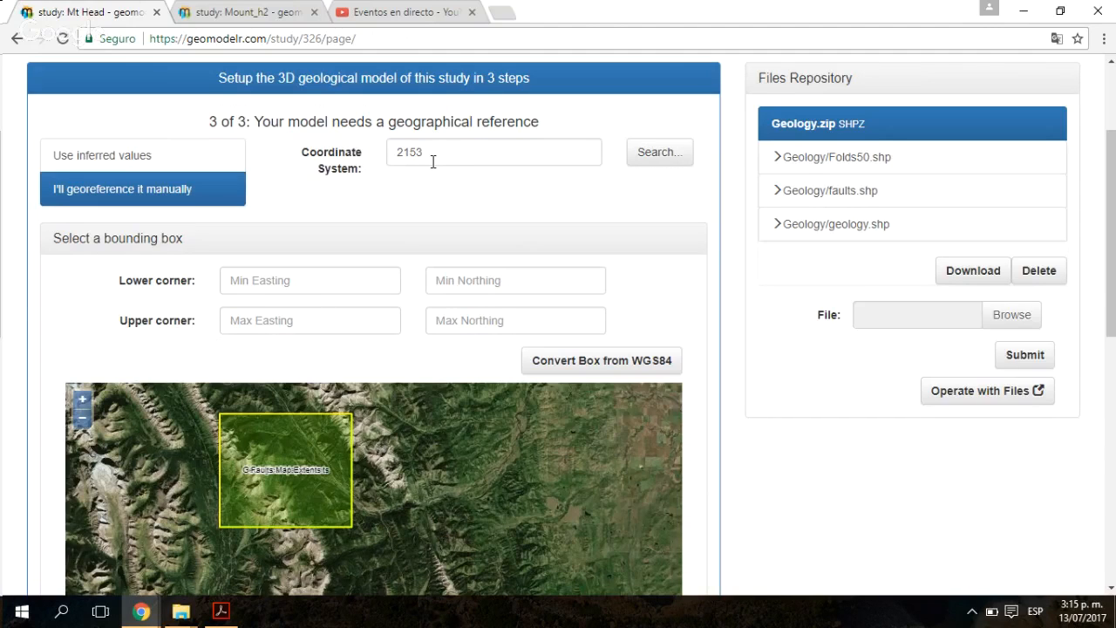
Step: Draw the model's bounding box over the yellow map extents, from about 647824, 5581602 to about 663515, 5594893
scroll(294, 398, "up", 2)
scroll(634, 299, "down", 1)
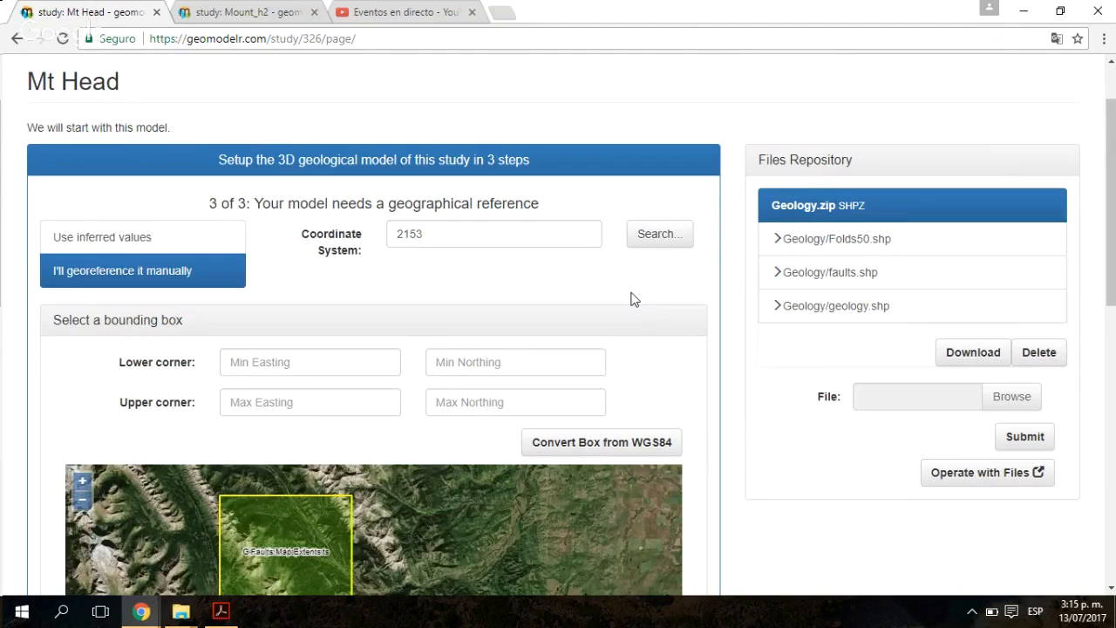
scroll(634, 299, "down", 2)
scroll(669, 344, "down", 1)
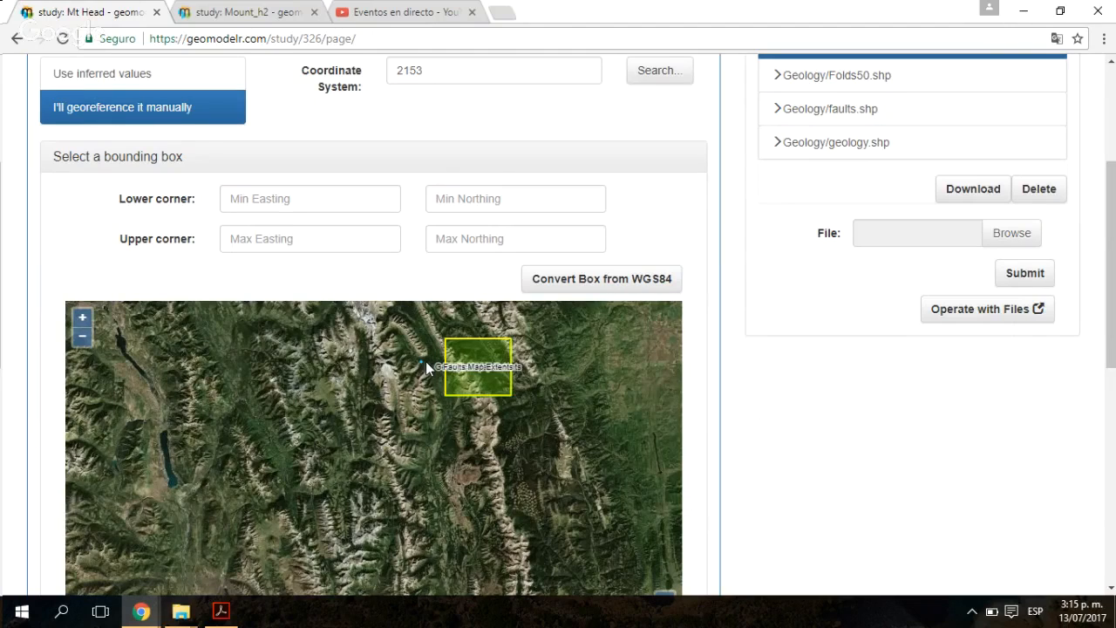
scroll(449, 356, "up", 2)
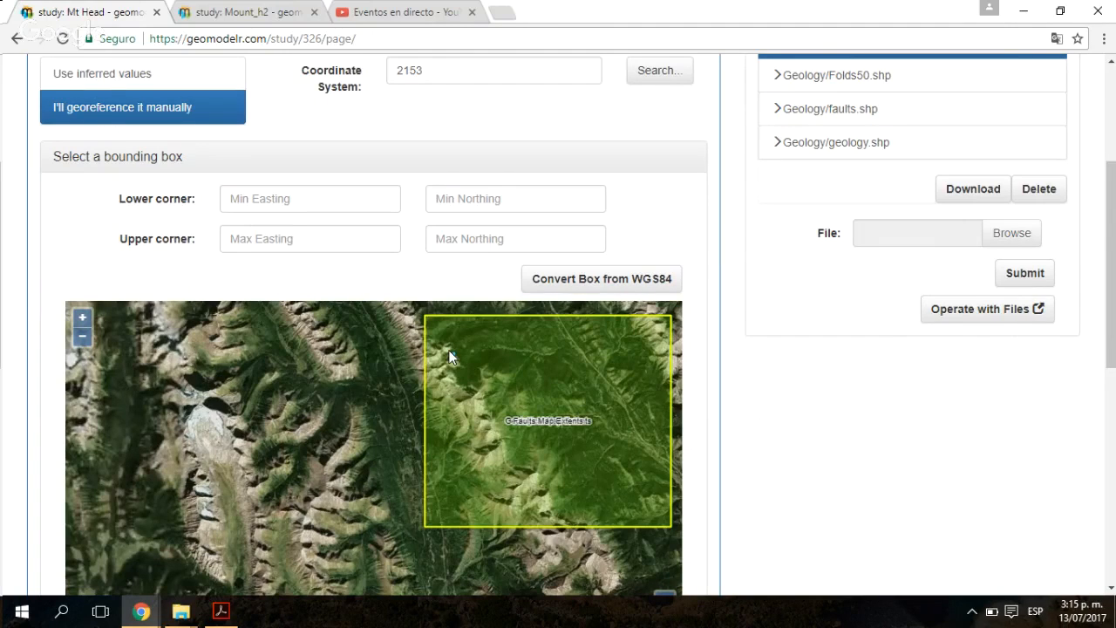
scroll(449, 356, "up", 1)
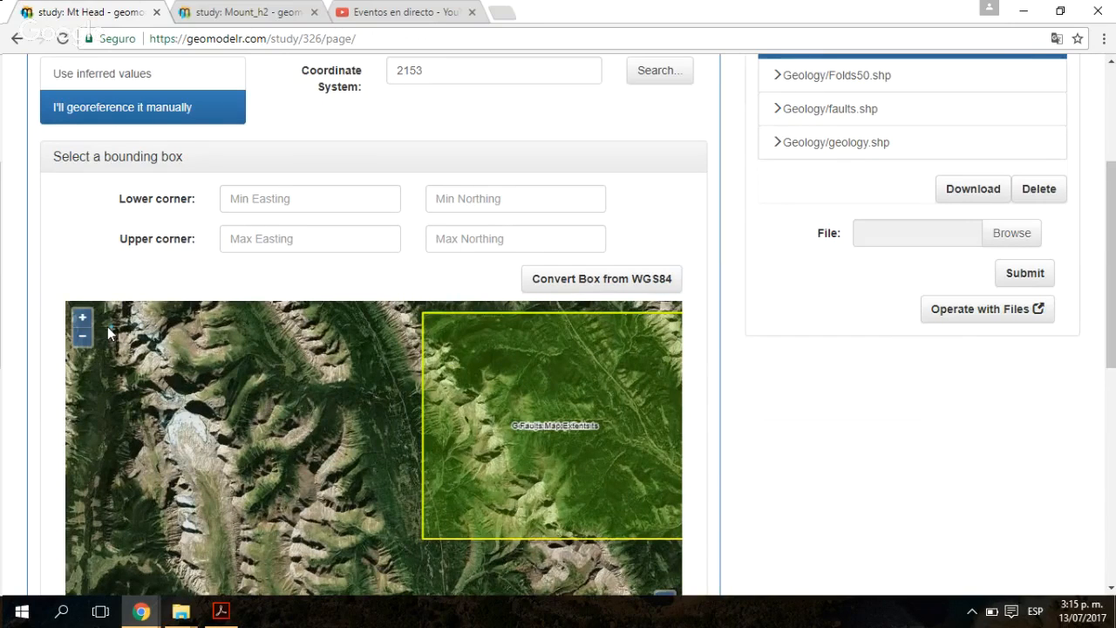
left_click(82, 335)
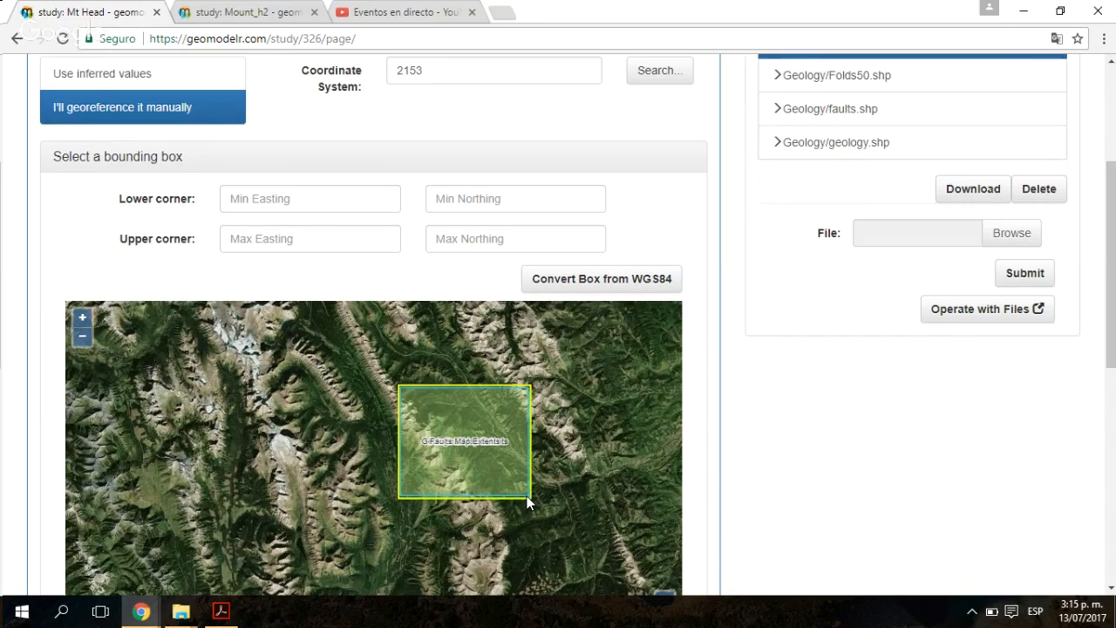
left_click_drag(528, 502, 528, 504)
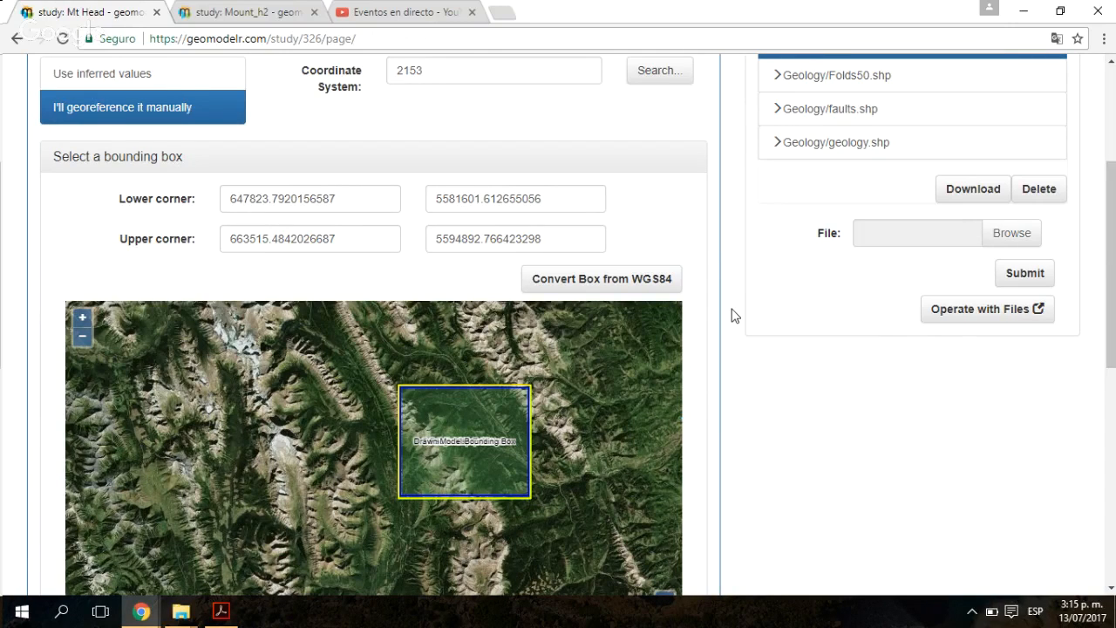
Step: Create the model with the manually chosen coordinate system and drawn bounding box
scroll(733, 309, "up", 1)
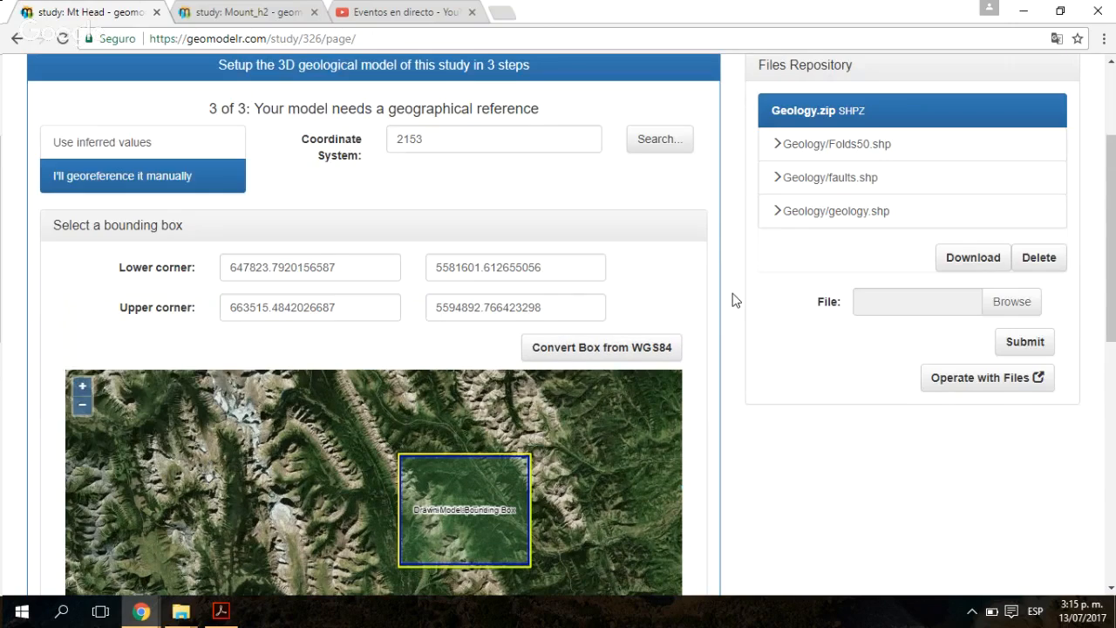
scroll(734, 300, "down", 5)
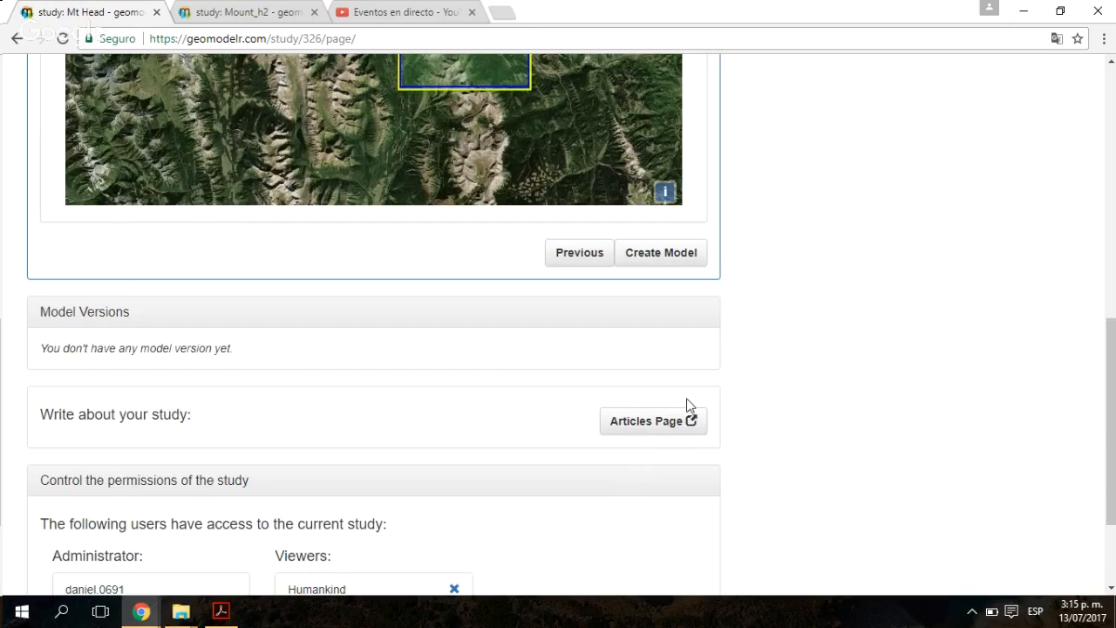
left_click(698, 252)
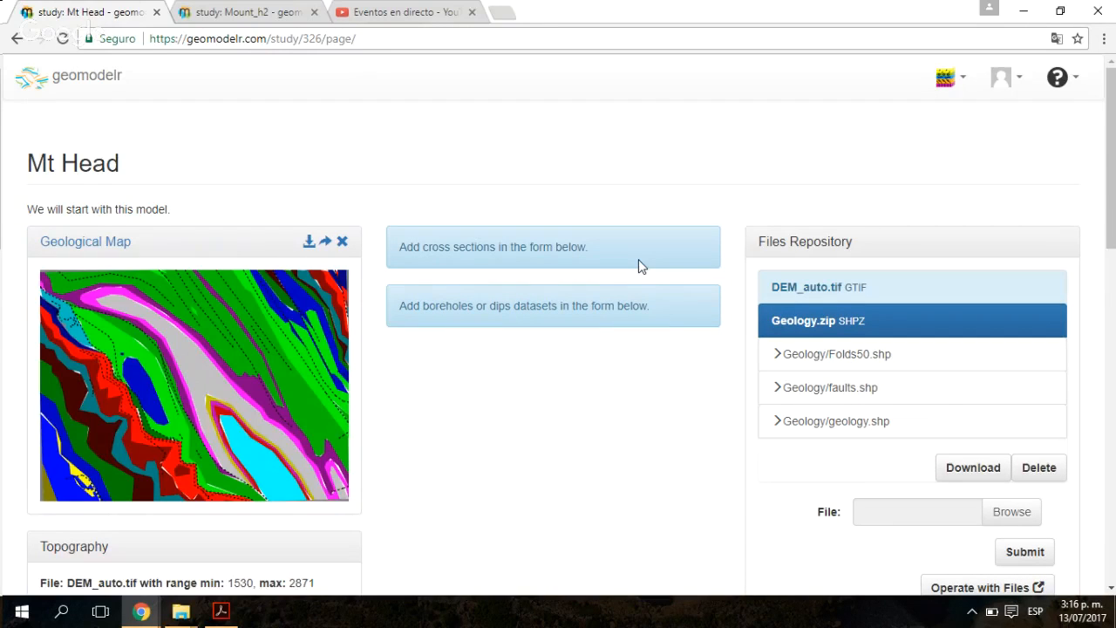
Step: Review the created model's map and configuration, and open its visualizations page in a new browser tab
scroll(662, 322, "down", 3)
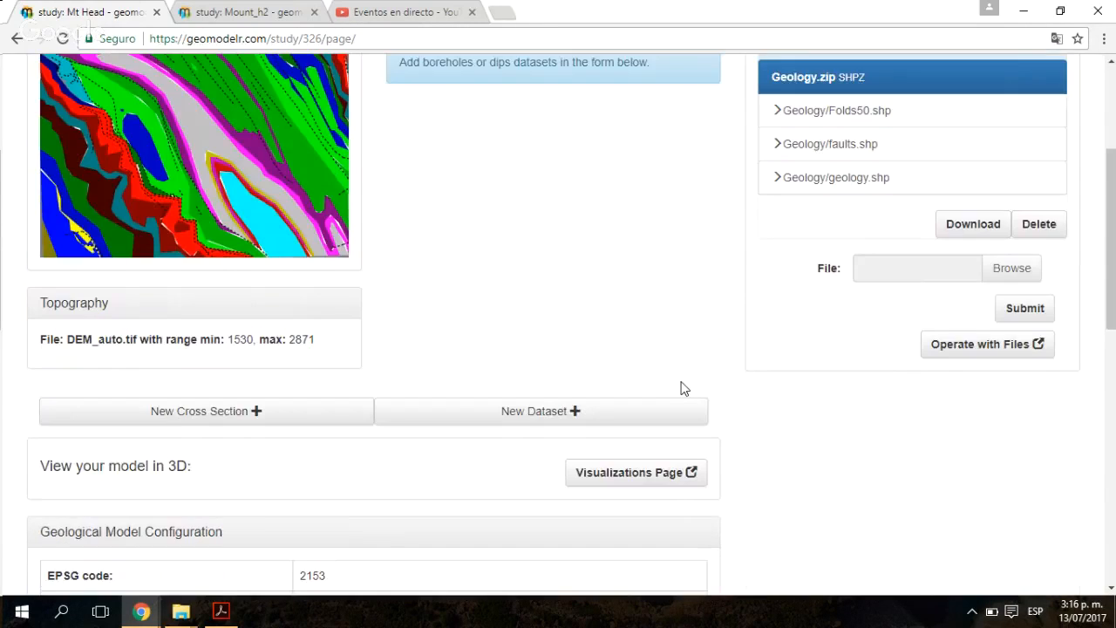
scroll(451, 308, "down", 5)
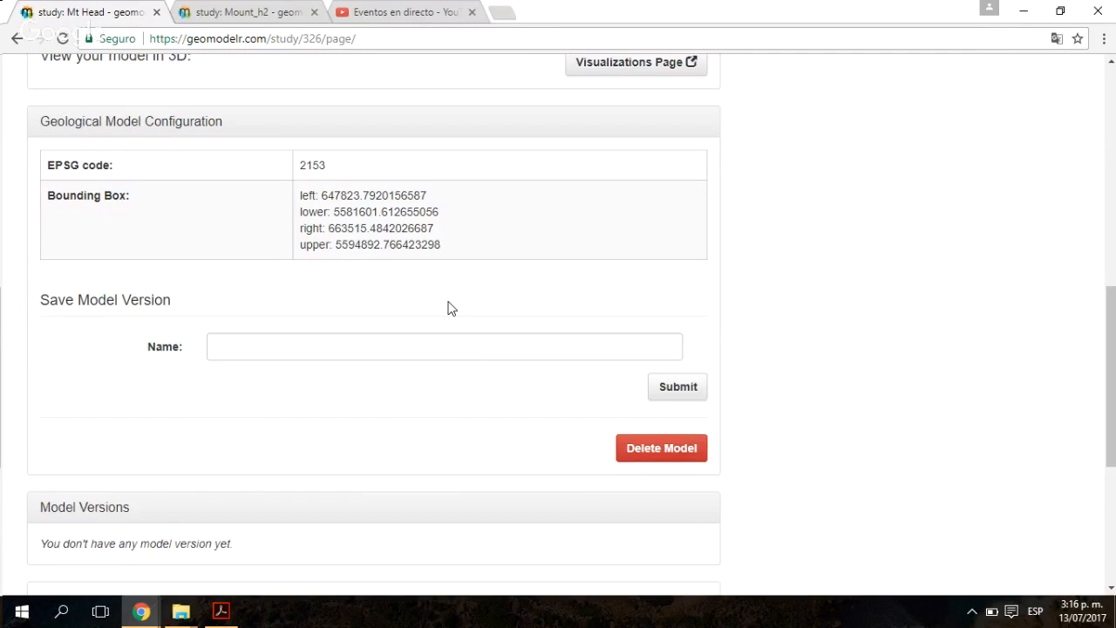
scroll(442, 323, "up", 8)
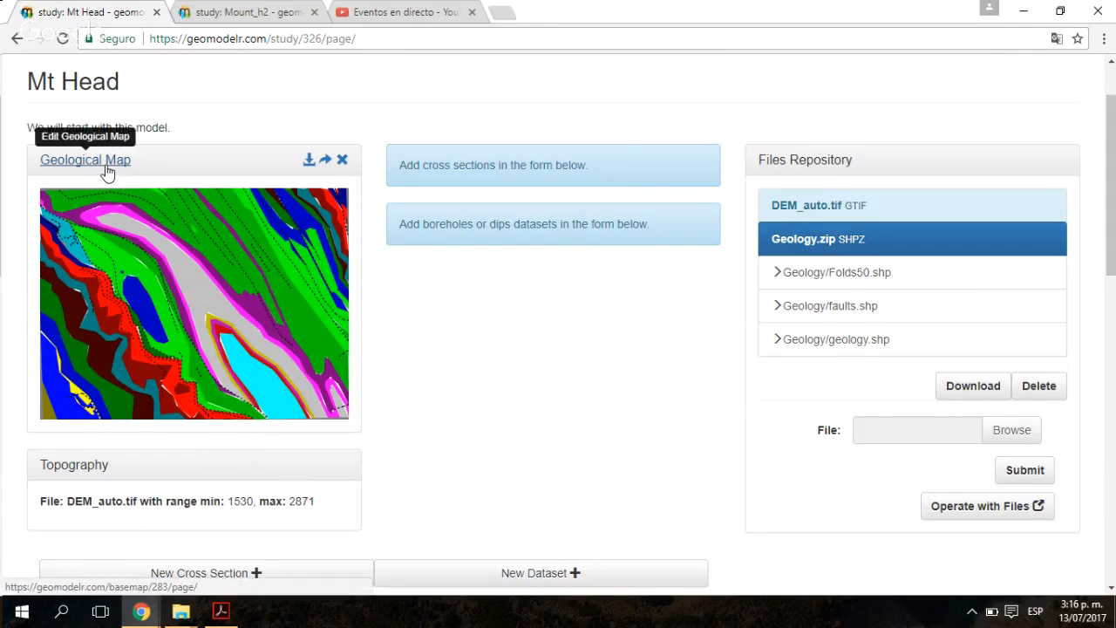
scroll(730, 291, "down", 3)
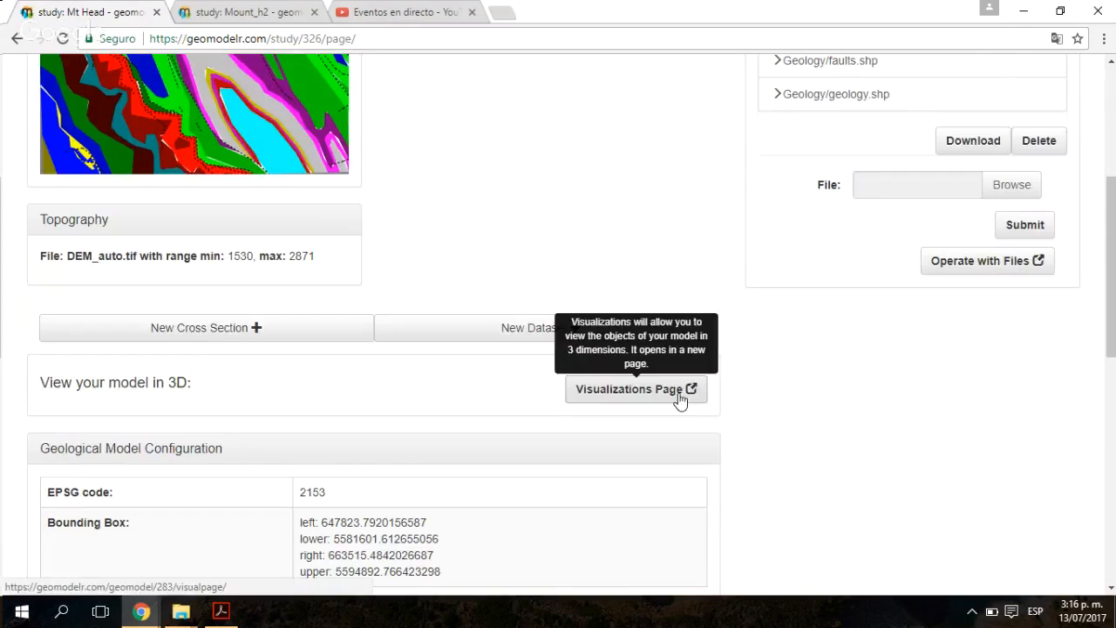
right_click(680, 399)
left_click(711, 404)
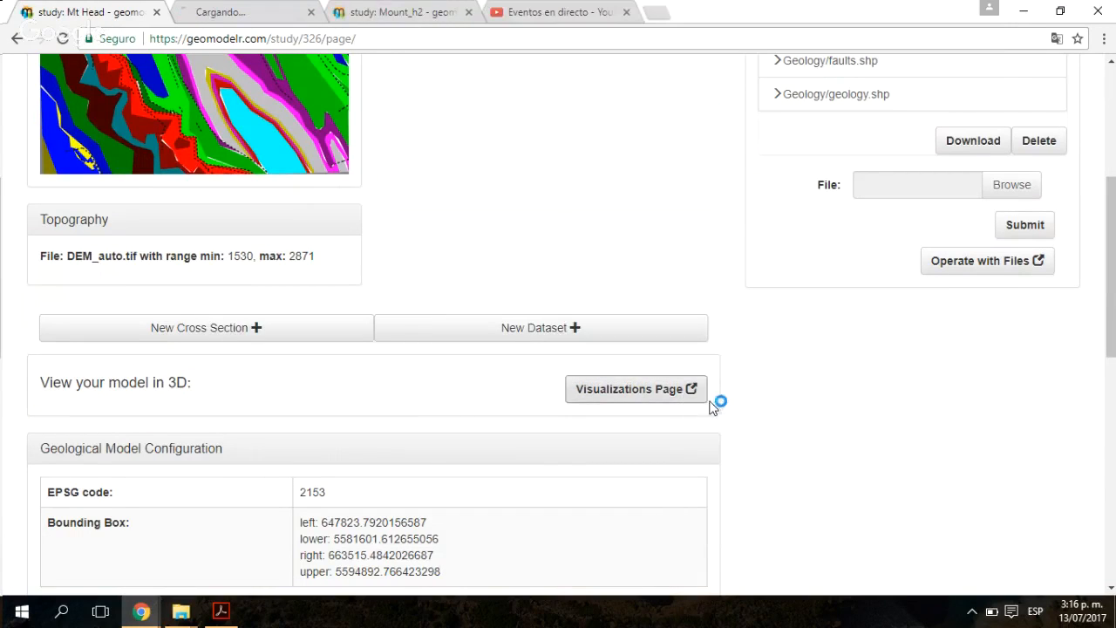
scroll(415, 163, "up", 2)
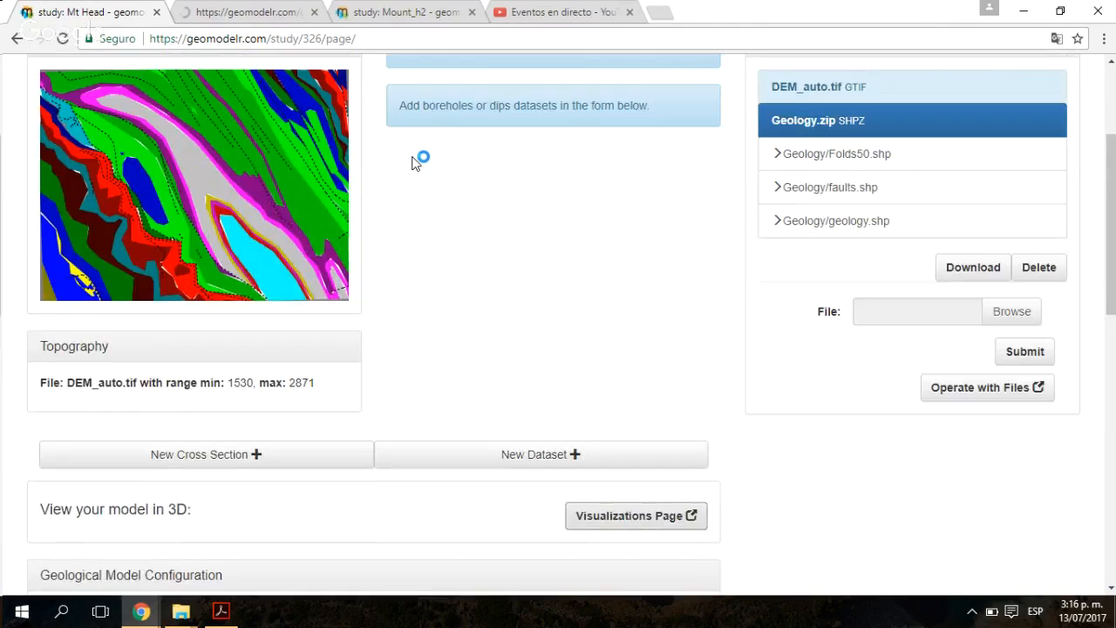
scroll(415, 163, "up", 2)
left_click(253, 10)
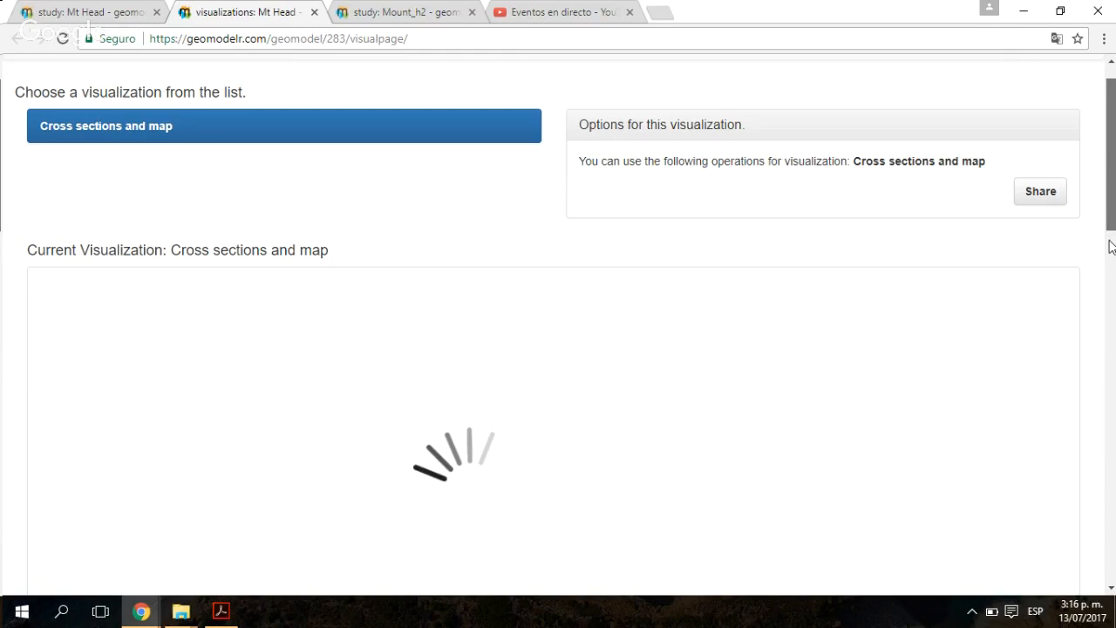
Step: Inspect the 3D geological map from several angles and view the properties of the elongated light grey unit
scroll(1109, 191, "down", 2)
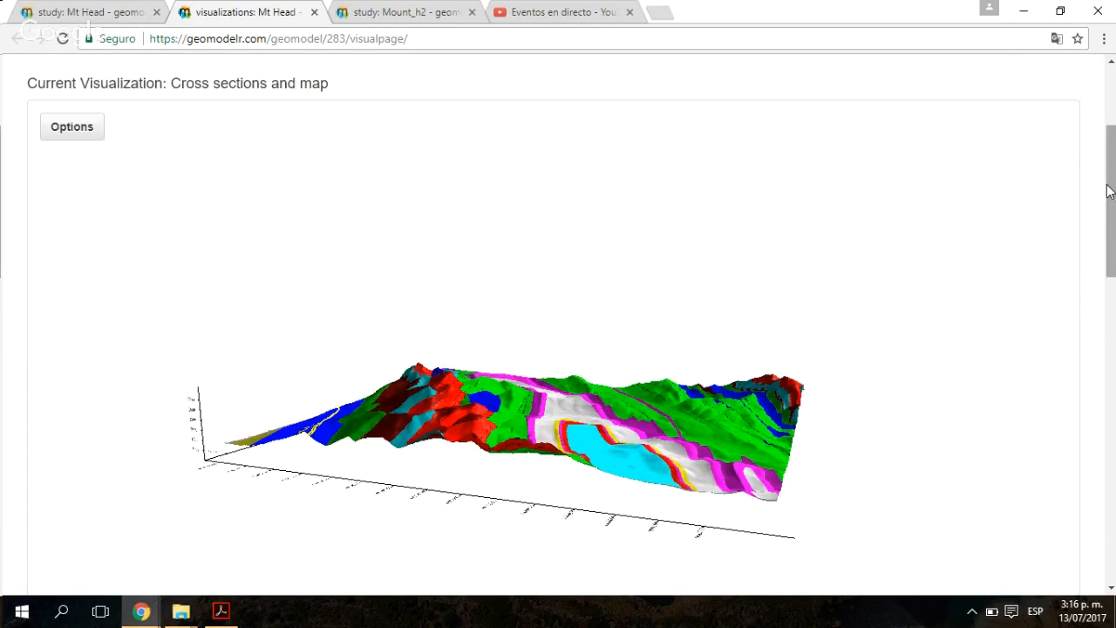
scroll(1108, 191, "down", 1)
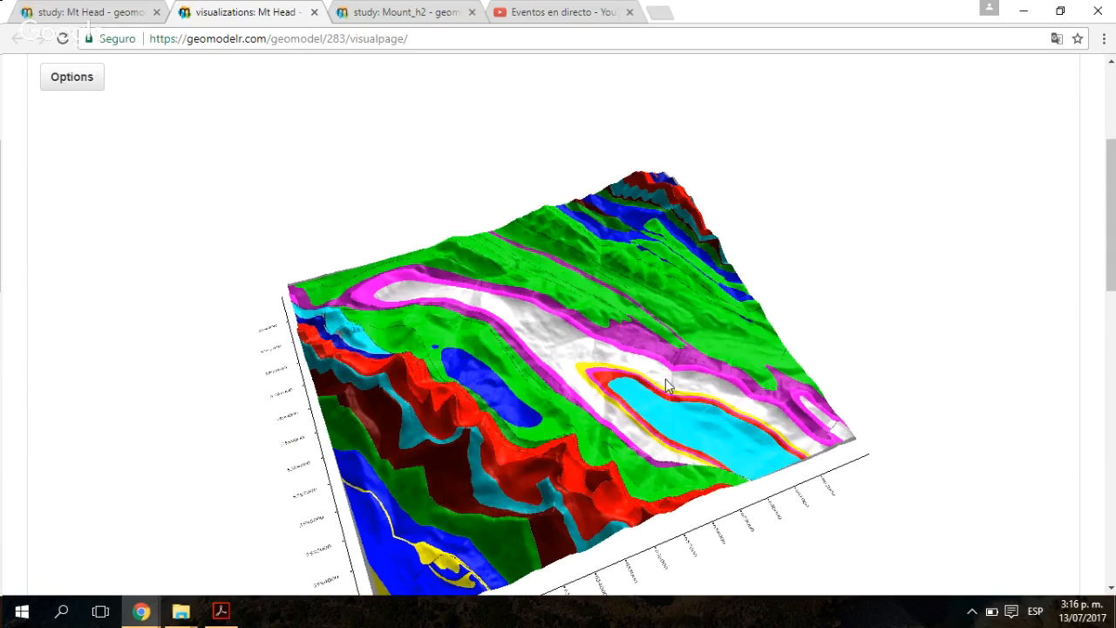
mouse_move(665, 385)
left_mouse_down()
mouse_move(1114, 237)
mouse_move(513, 301)
mouse_move(486, 353)
mouse_move(603, 364)
mouse_move(646, 401)
mouse_move(605, 323)
left_mouse_up()
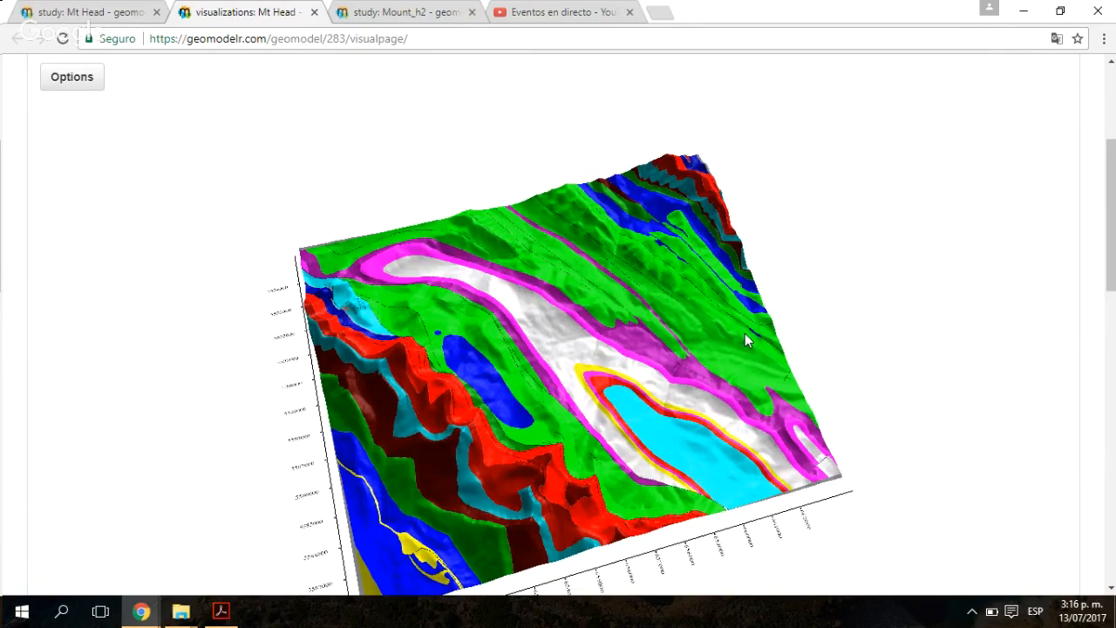
left_click_drag(745, 333, 543, 427)
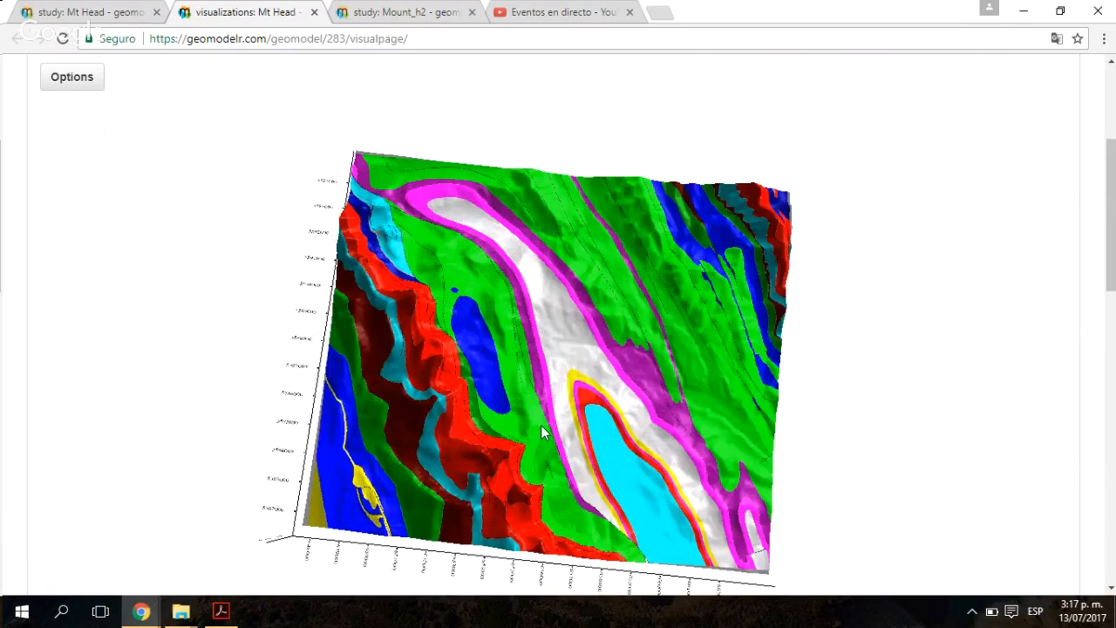
left_click(547, 296)
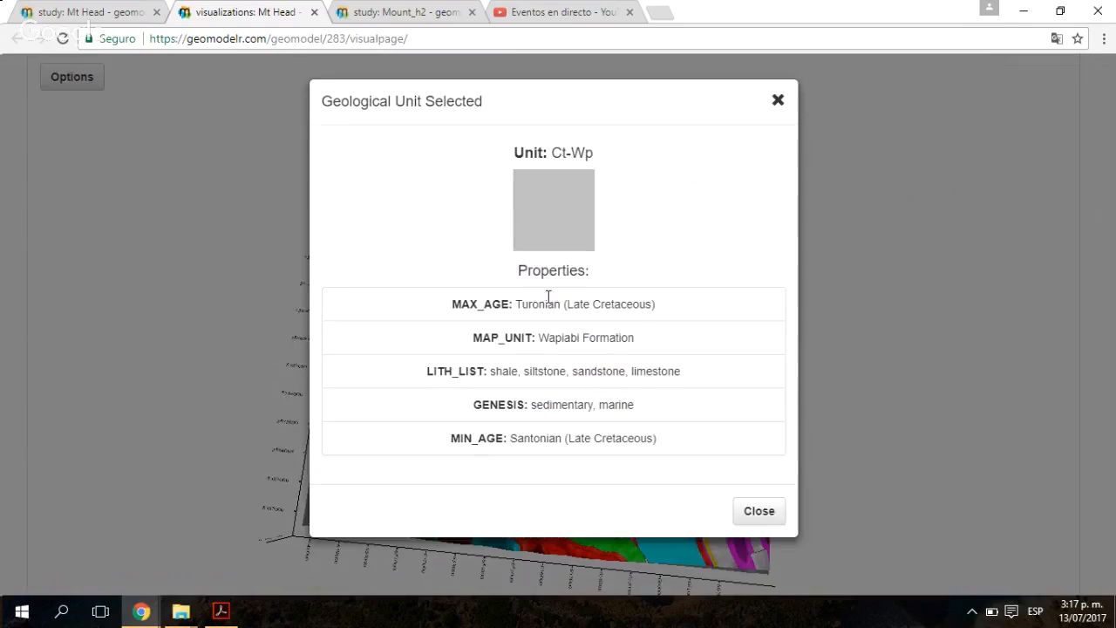
left_click(749, 514)
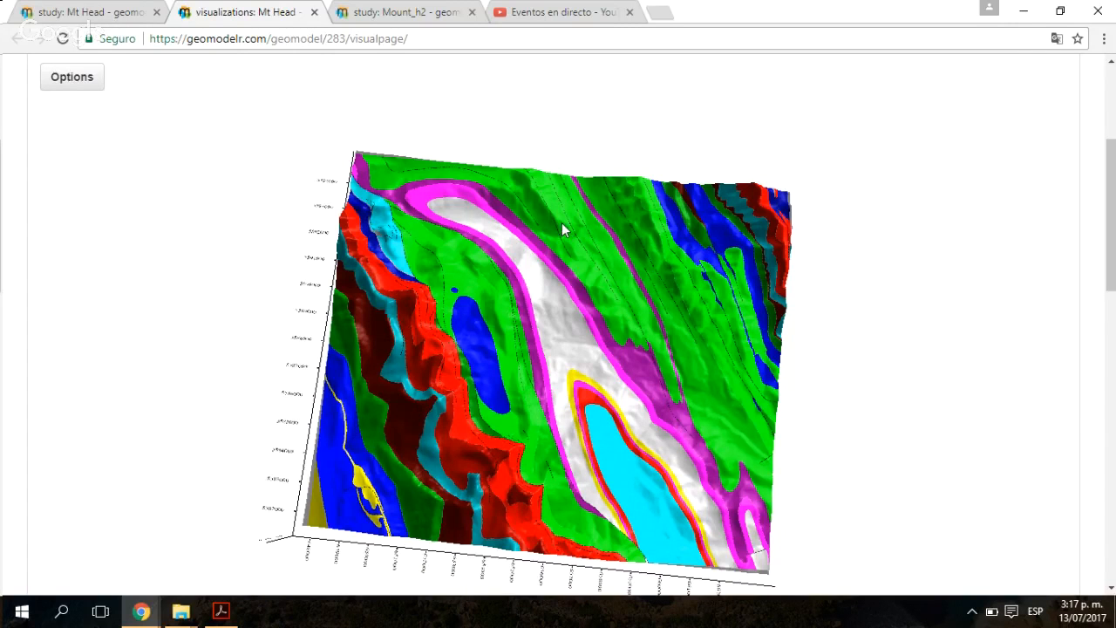
Step: View the properties of the green unit northeast of the elongated light grey unit and look over the visualization page
left_click(563, 225)
left_click(746, 515)
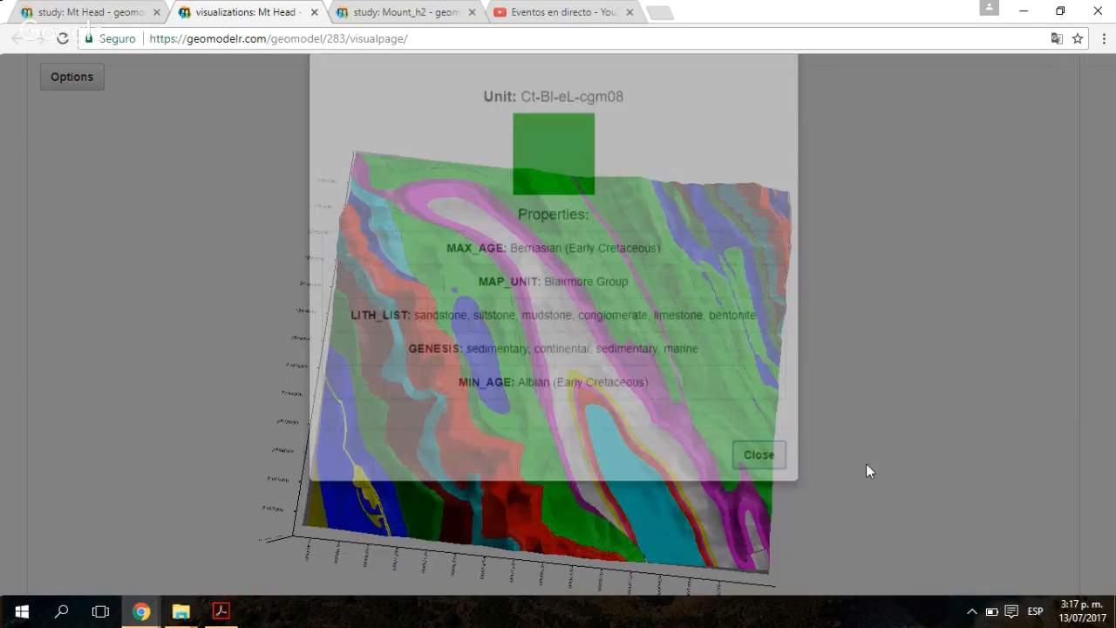
scroll(1101, 303, "down", 2)
scroll(1091, 329, "up", 5)
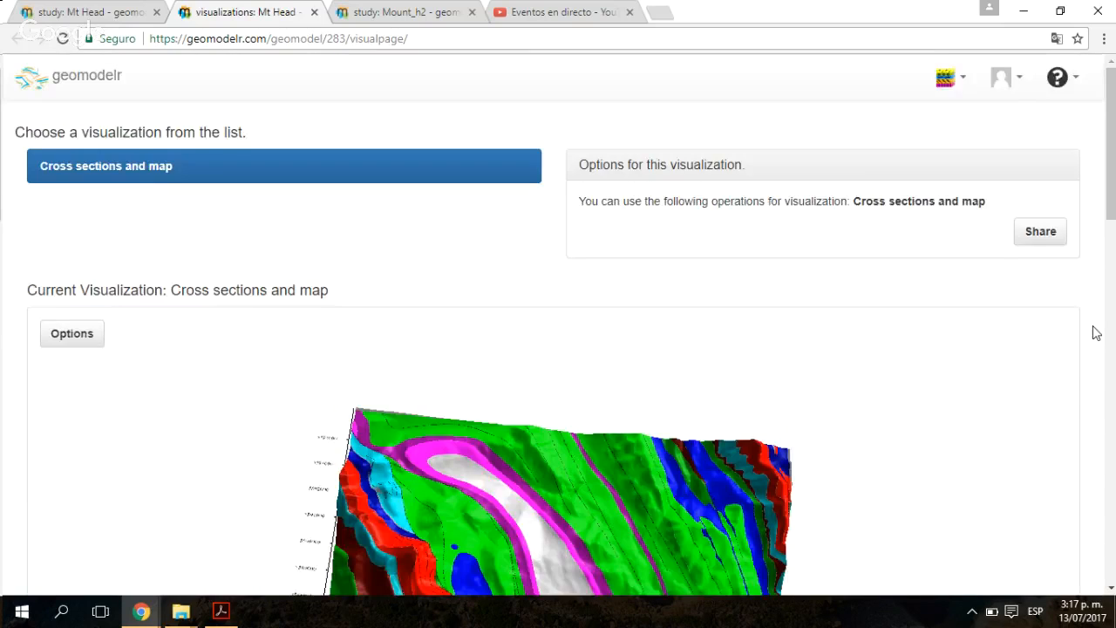
scroll(1091, 329, "down", 4)
scroll(1093, 334, "up", 1)
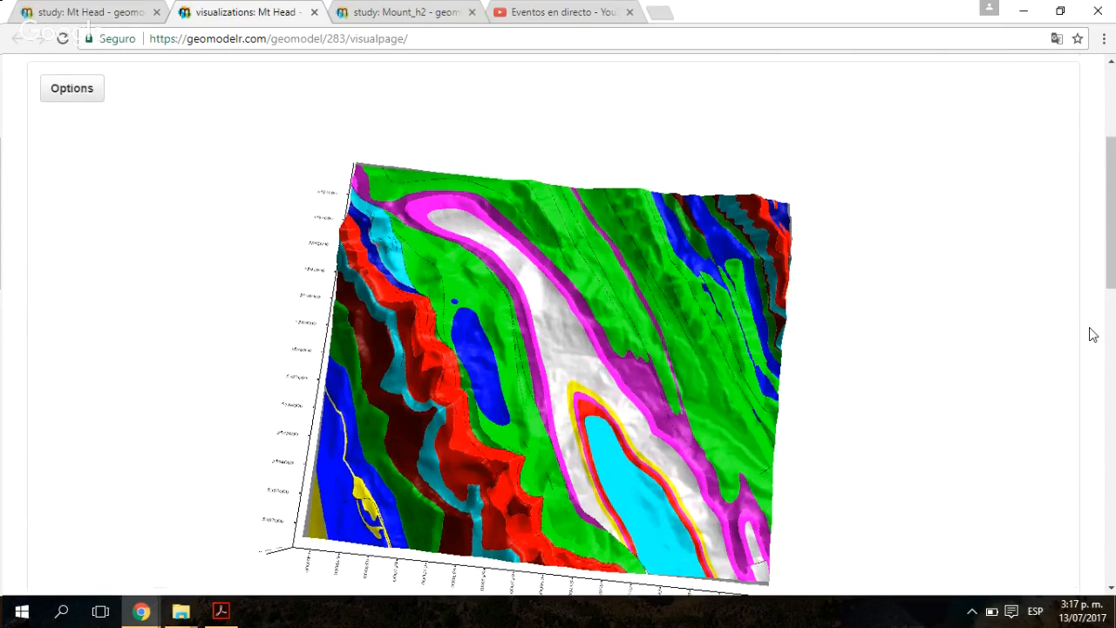
scroll(1094, 334, "down", 1)
scroll(1094, 334, "up", 4)
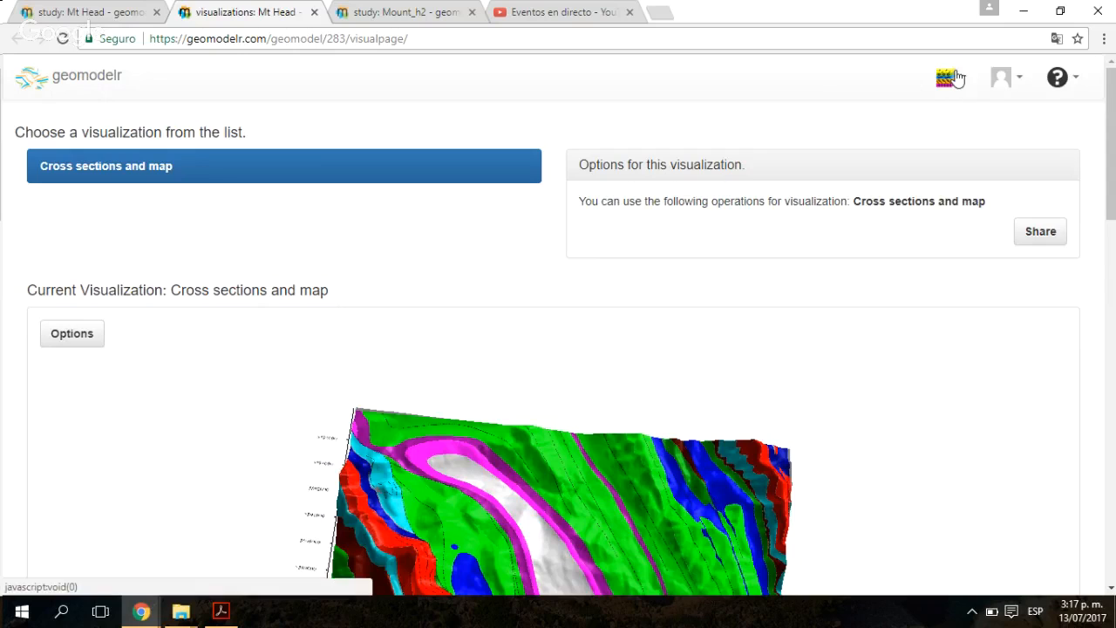
Step: Go to Mt Head's study page and open its geological map in the geology editor
left_click(957, 79)
left_click(895, 114)
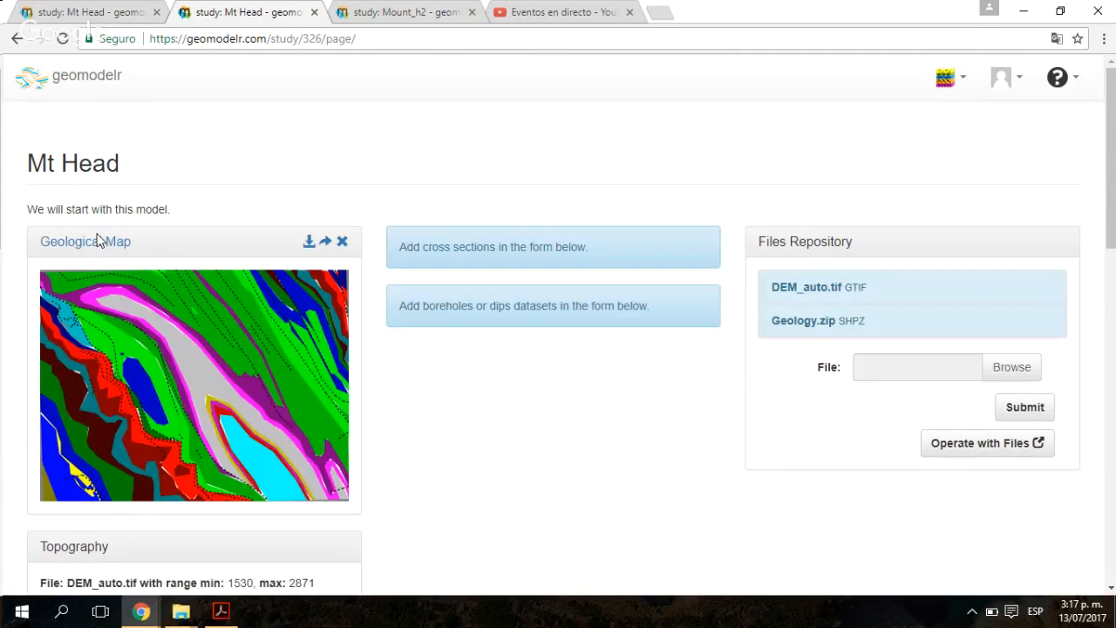
left_click(99, 247)
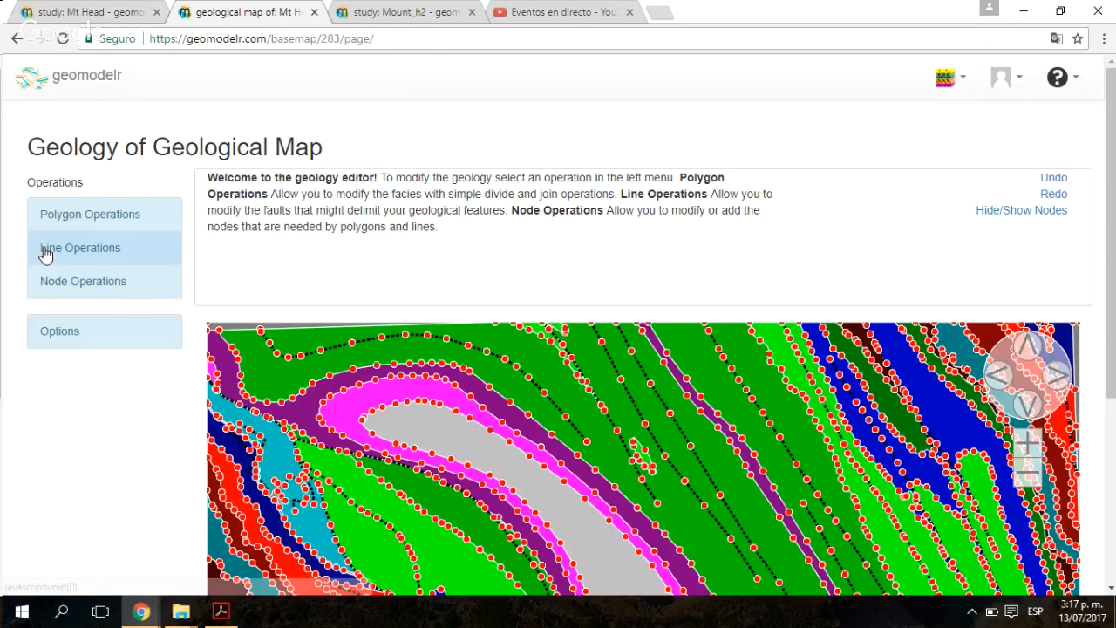
Step: Use the polygon Geological Unit operation to check which units are assigned to the green and light grey polygons
left_click(82, 215)
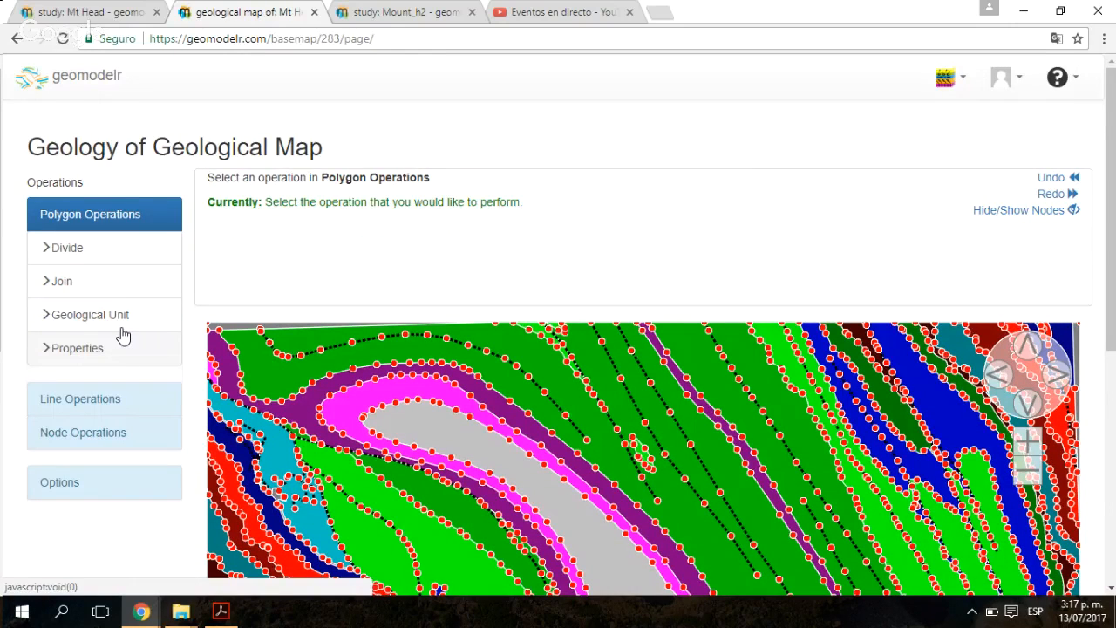
left_click(123, 336)
scroll(123, 335, "down", 1)
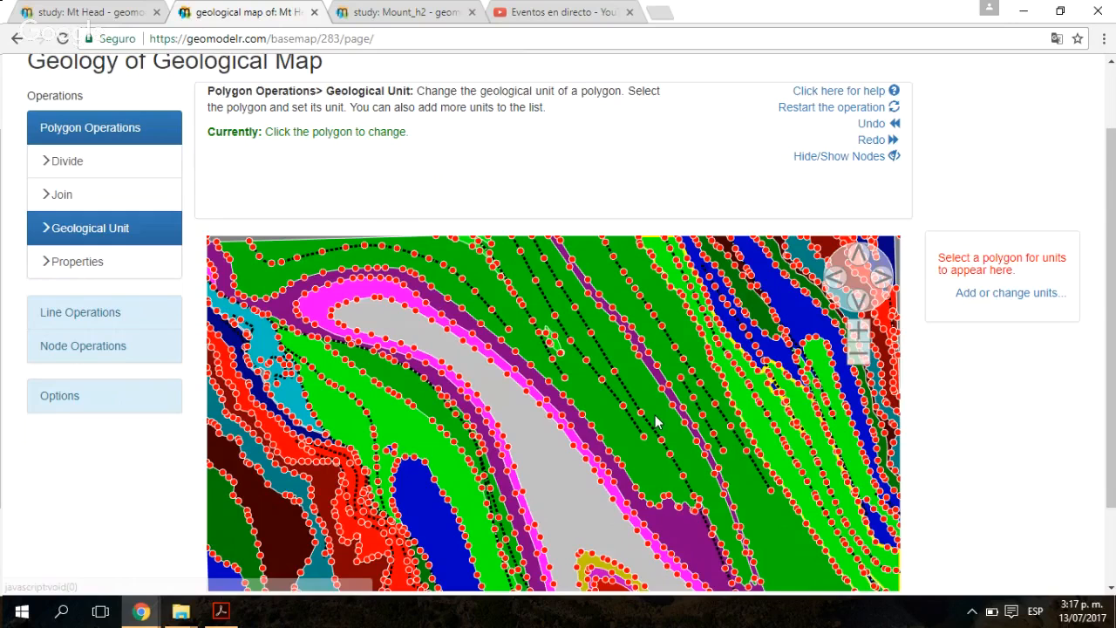
left_click(657, 422)
scroll(1032, 307, "down", 6)
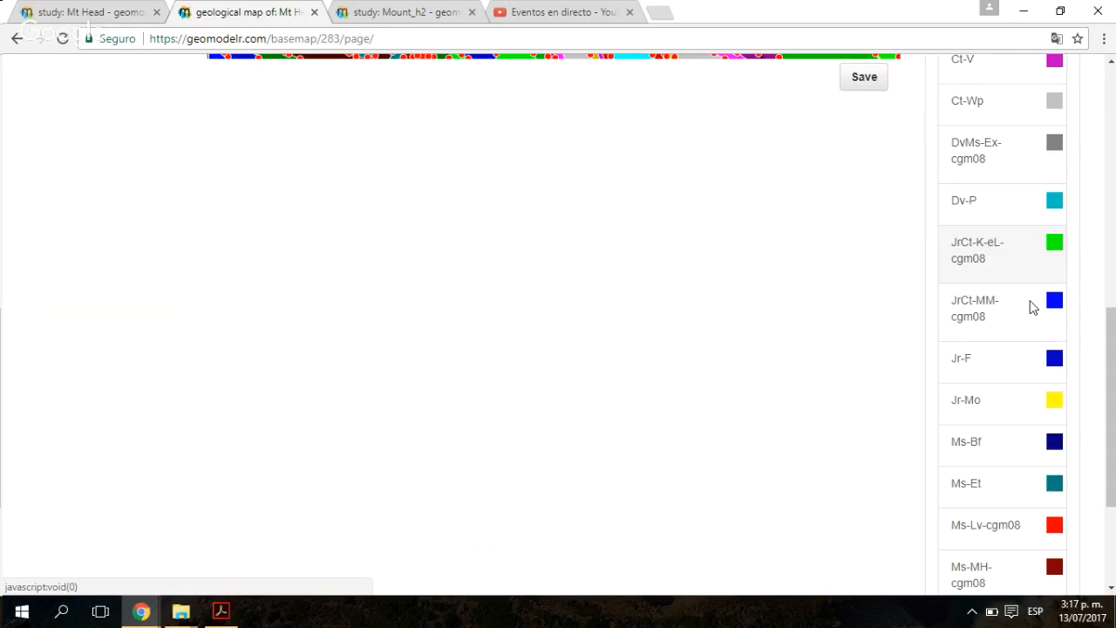
scroll(1031, 307, "up", 4)
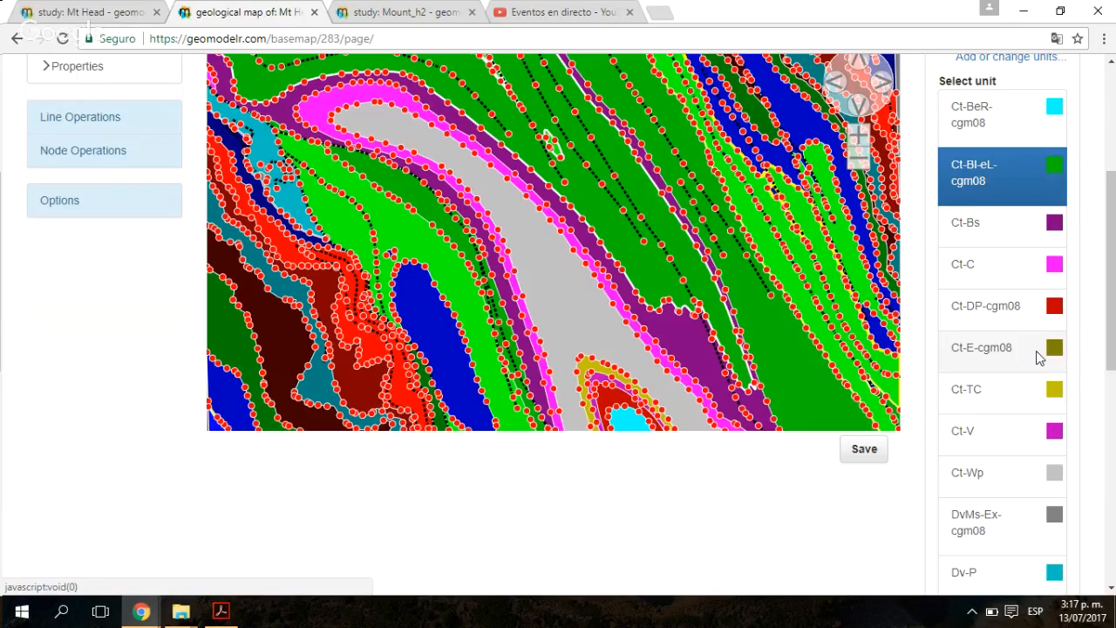
scroll(1037, 358, "up", 3)
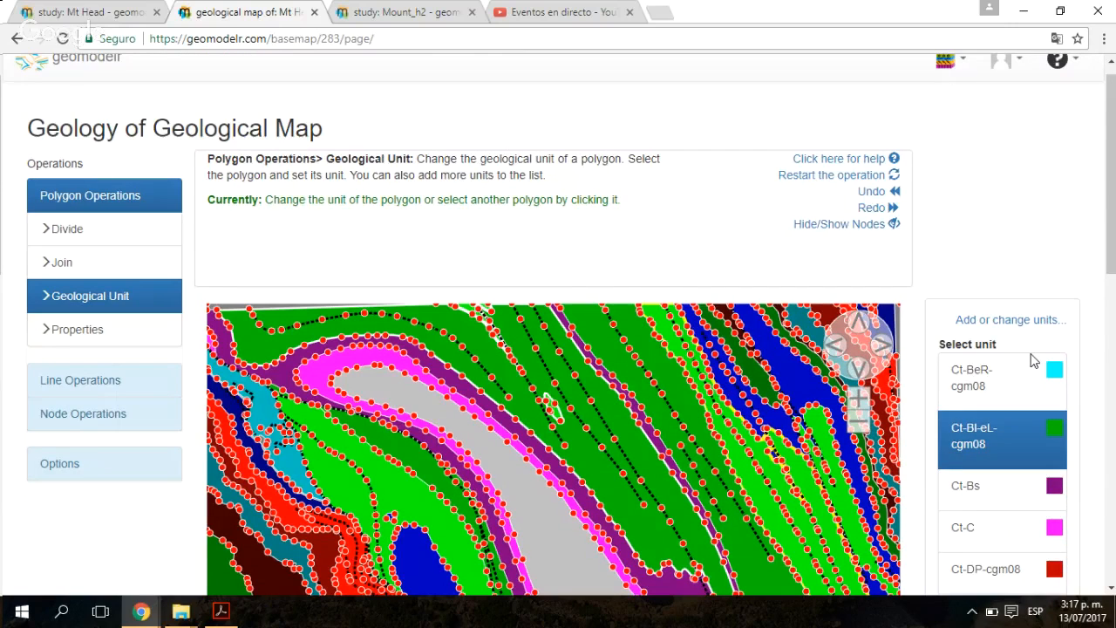
scroll(1031, 360, "down", 2)
left_click(528, 356)
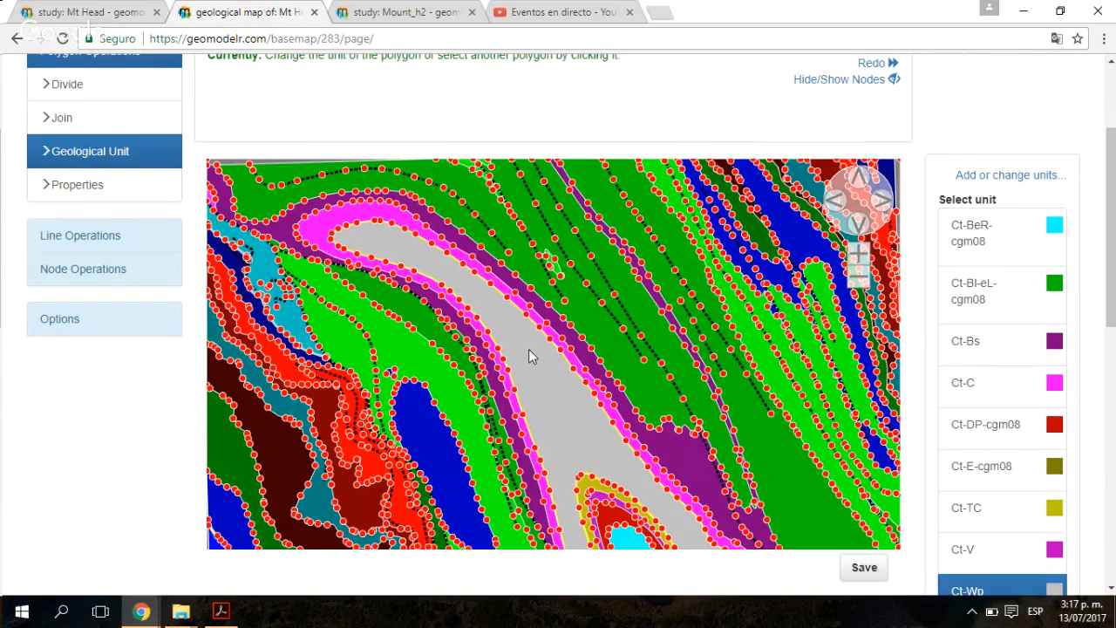
left_click(522, 305)
left_click(532, 278)
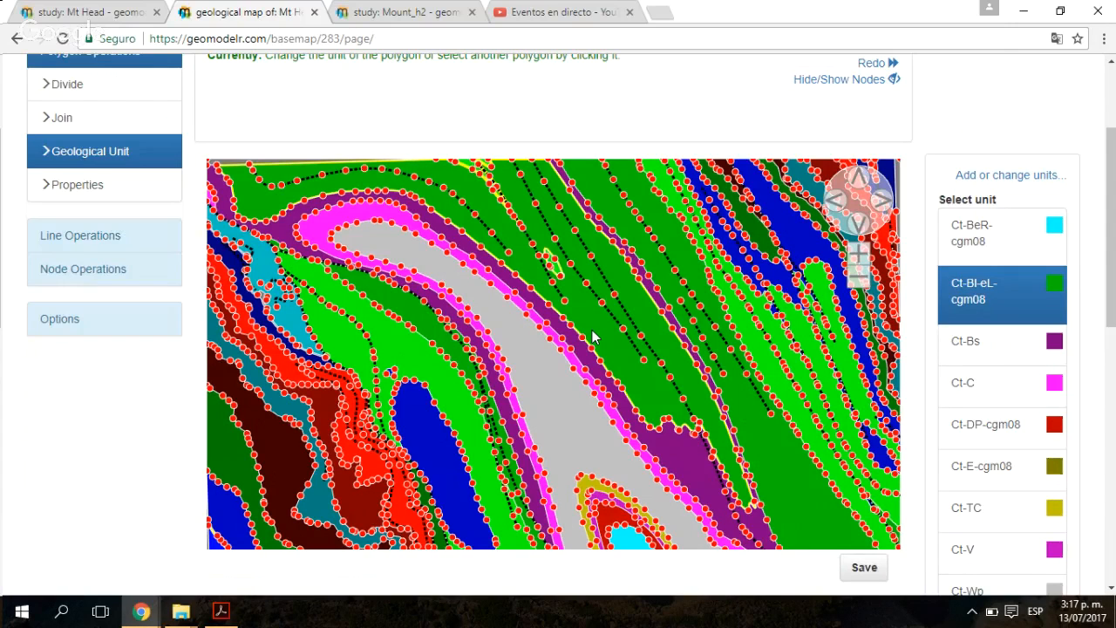
scroll(992, 70, "up", 2)
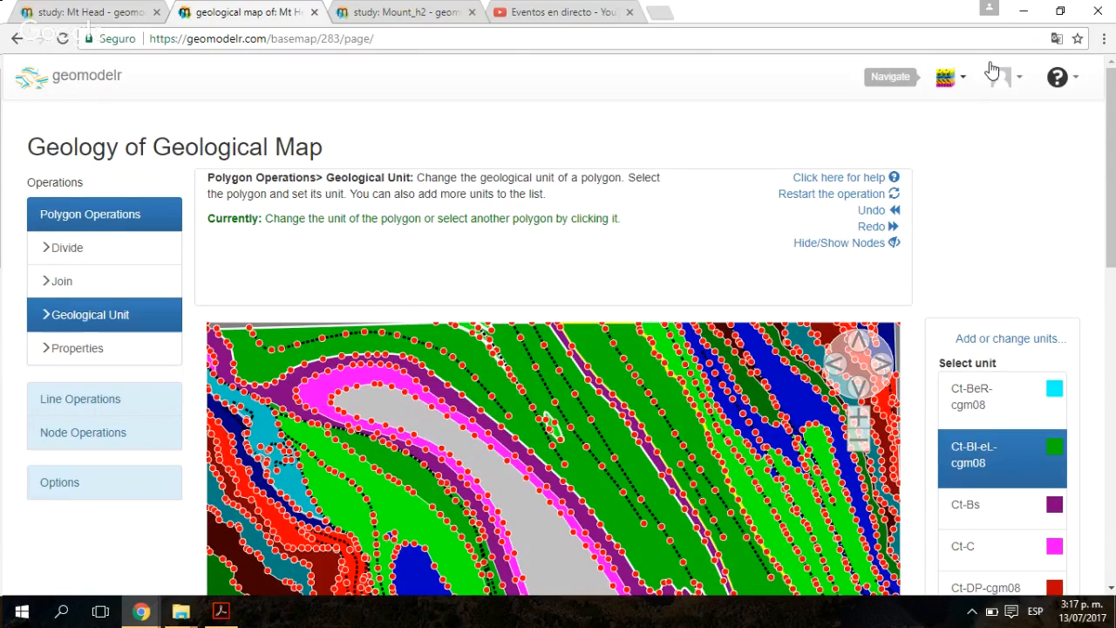
left_click(949, 77)
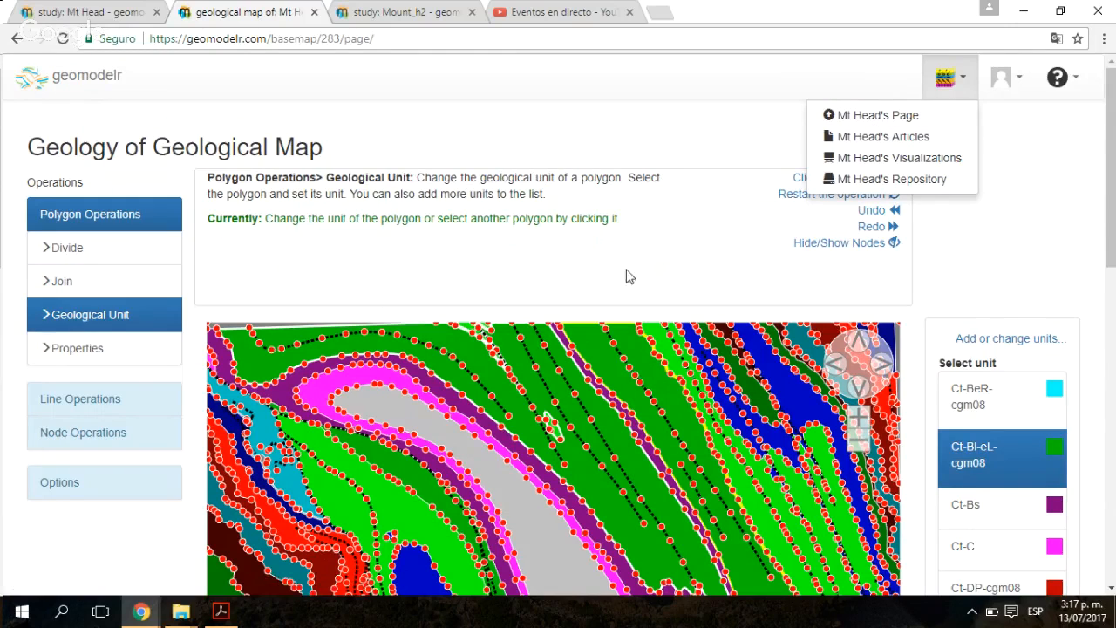
left_click(637, 187)
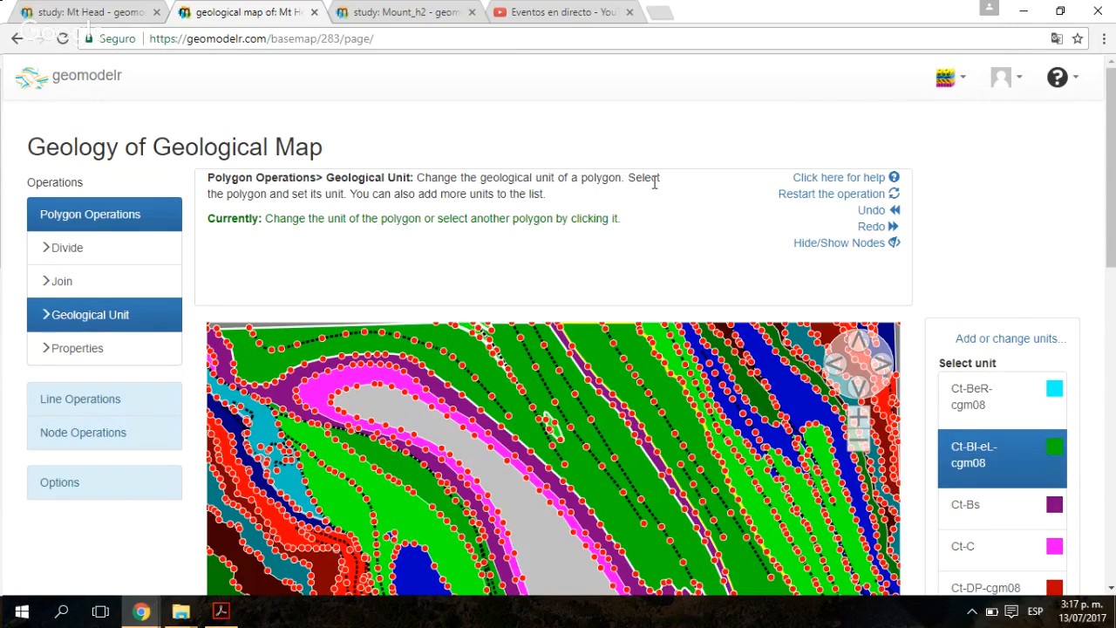
scroll(655, 182, "down", 1)
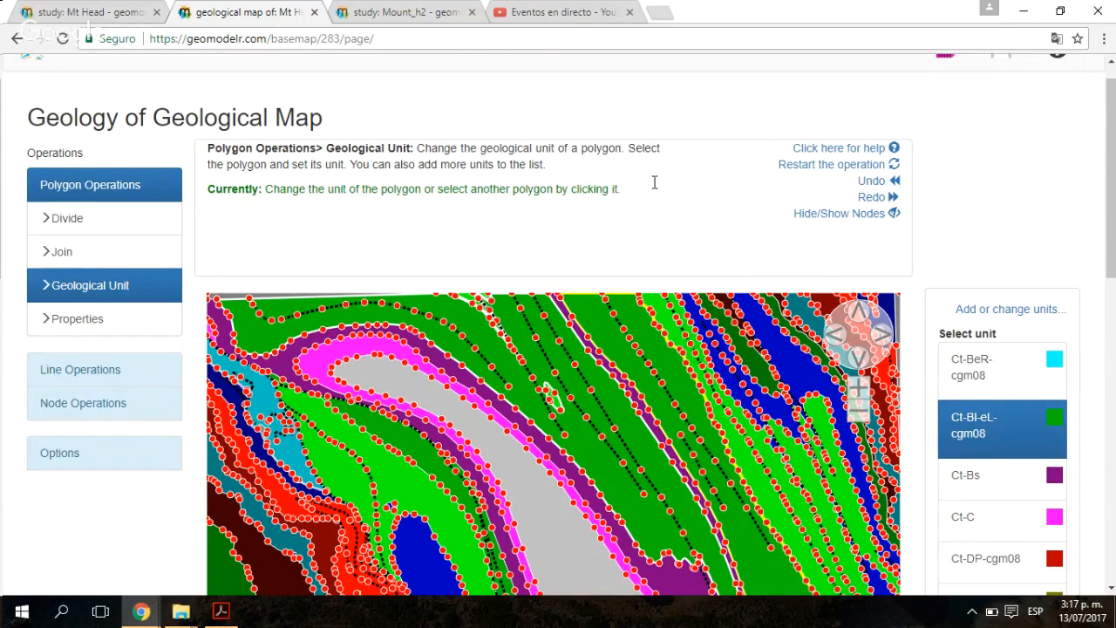
Step: Divide the light grey polygon across its northwestern part and join the cut-off piece to the surrounding magenta polygon
scroll(655, 182, "down", 2)
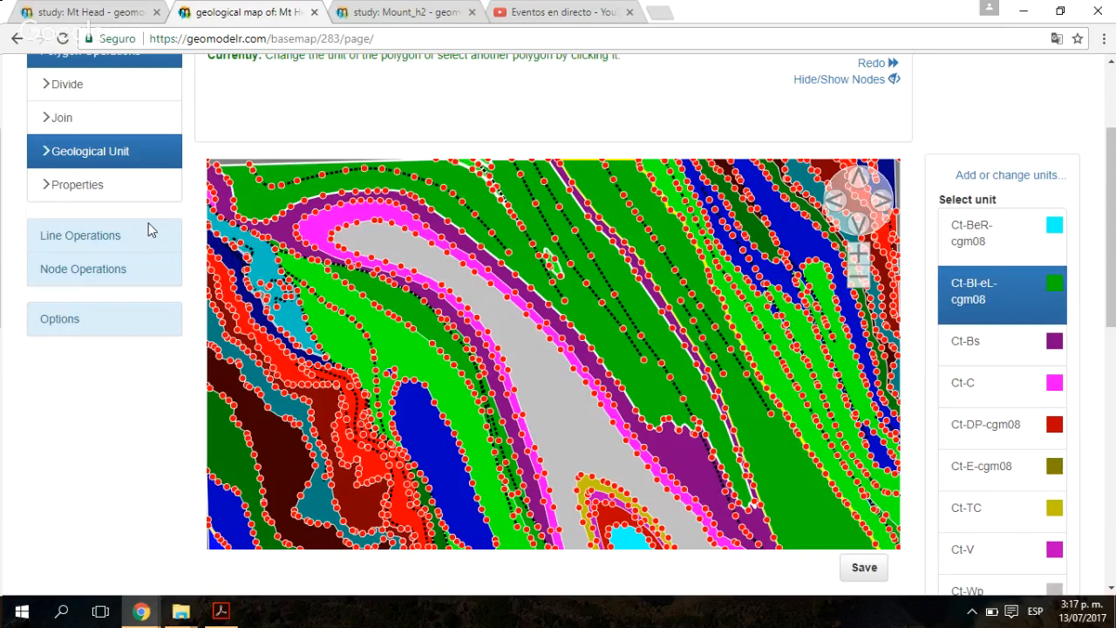
scroll(660, 309, "up", 1)
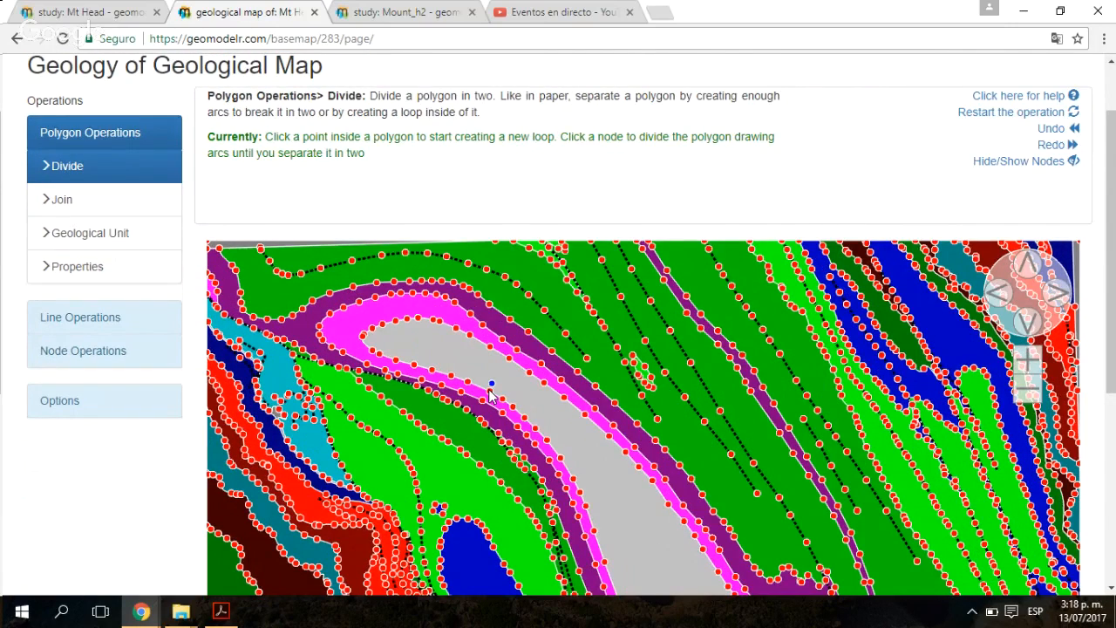
left_click(490, 390)
left_click(581, 442)
left_click(61, 199)
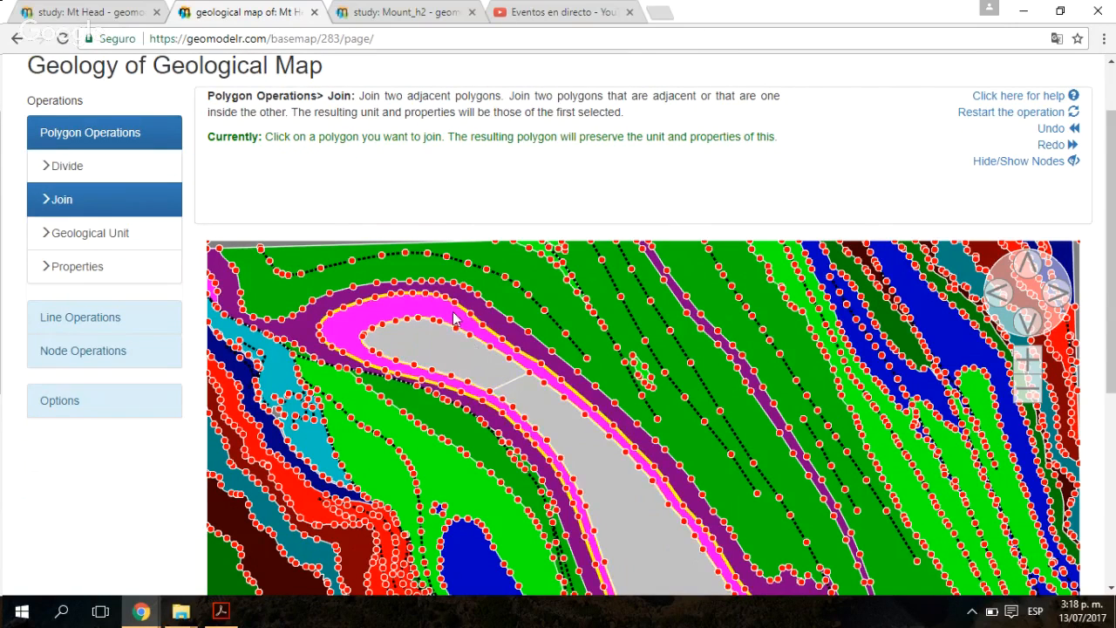
left_click(453, 319)
left_click(456, 348)
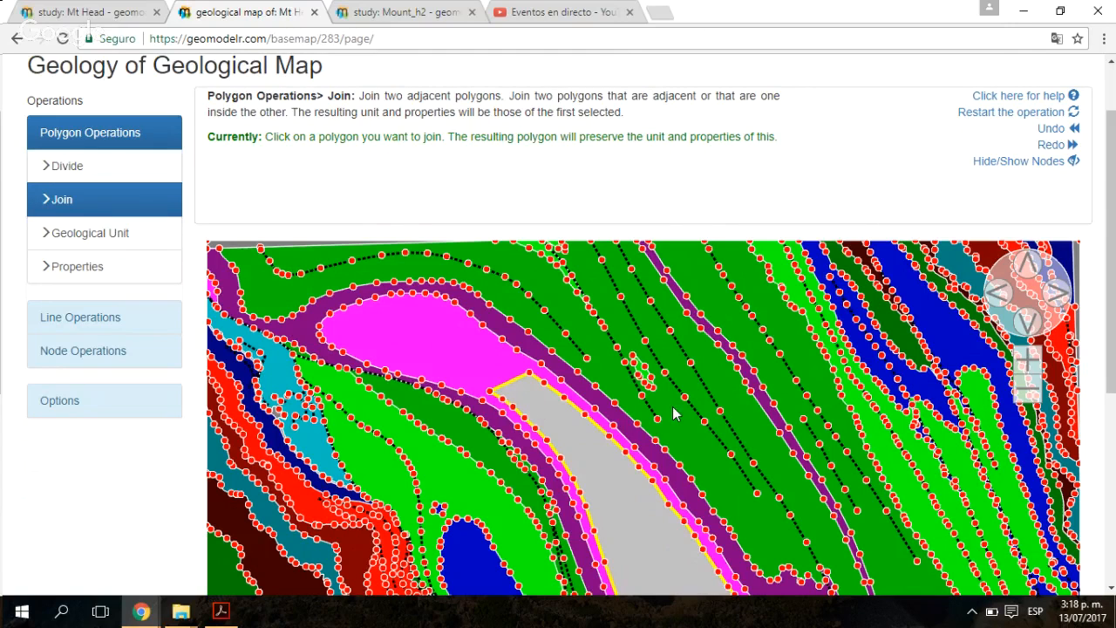
Step: Undo the polygon join and the division of the light grey polygon
left_click(1047, 135)
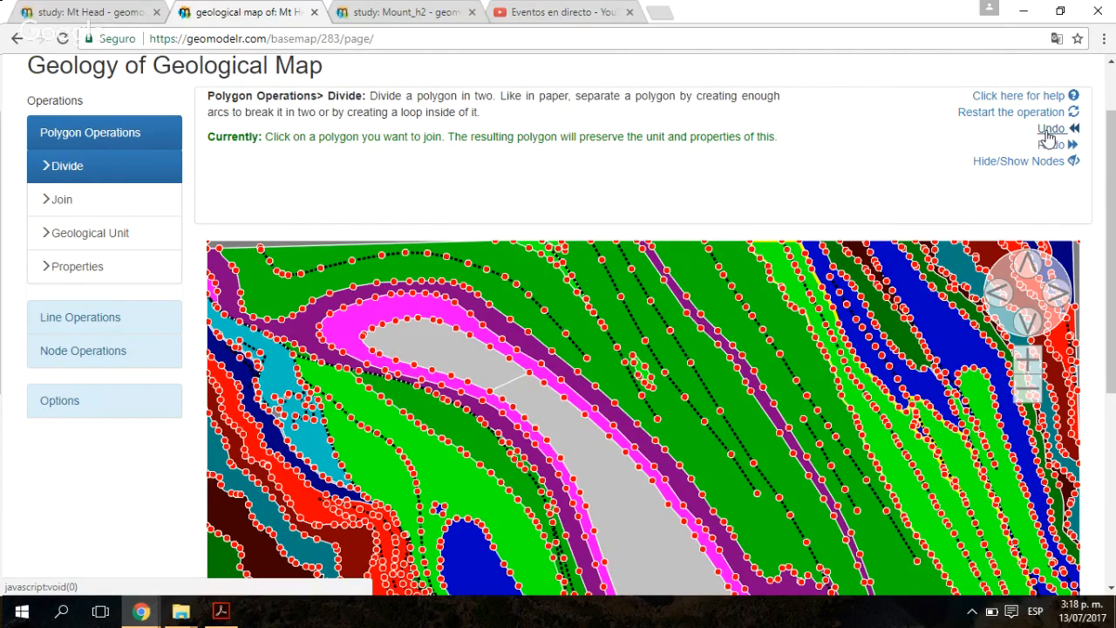
left_click(1049, 133)
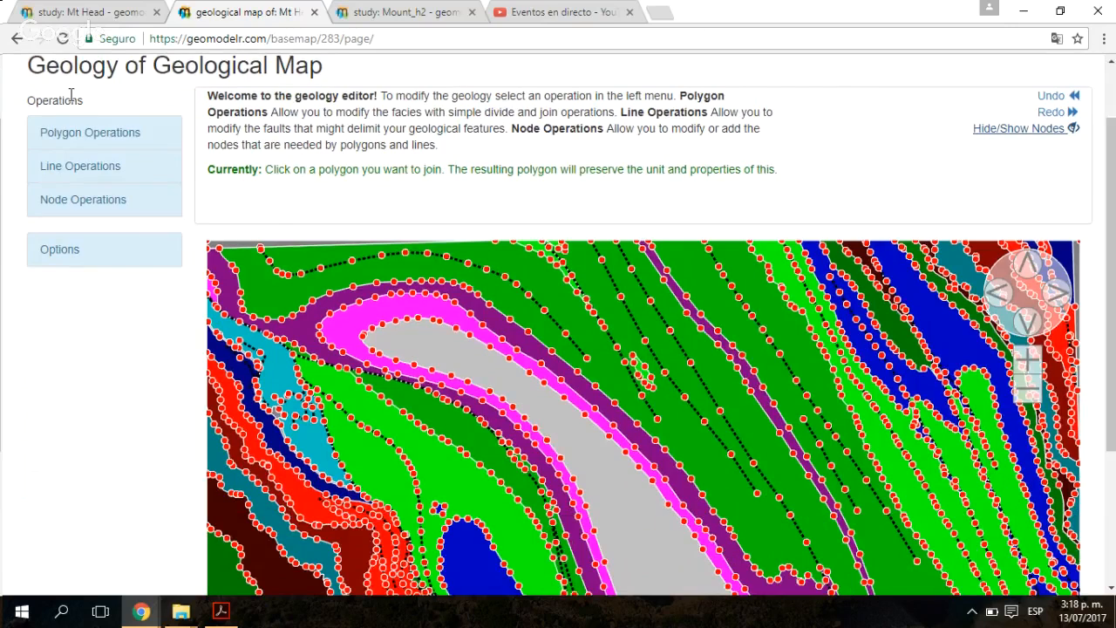
Step: Review the editing operations available for polygons, lines and nodes in the geology editor
left_click(77, 139)
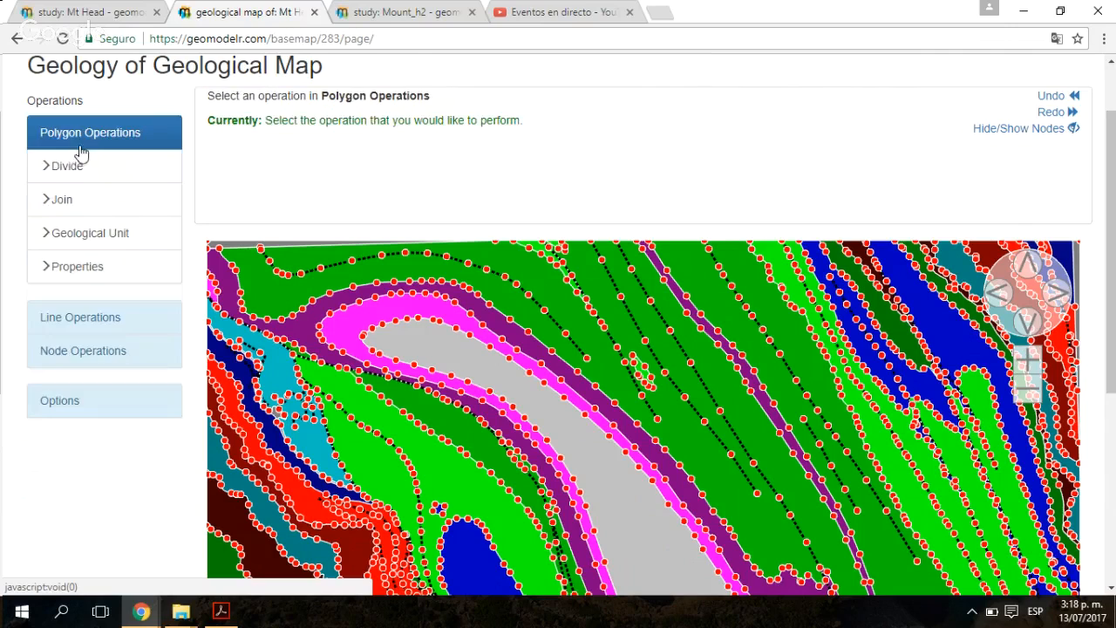
left_click(88, 146)
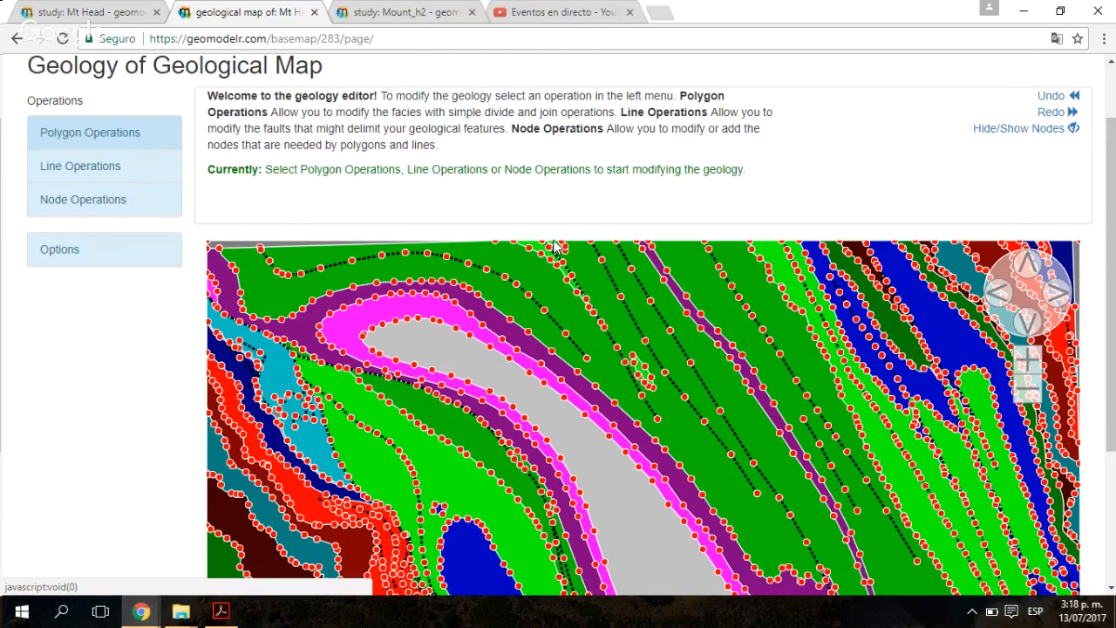
left_click(554, 246)
scroll(582, 318, "down", 1)
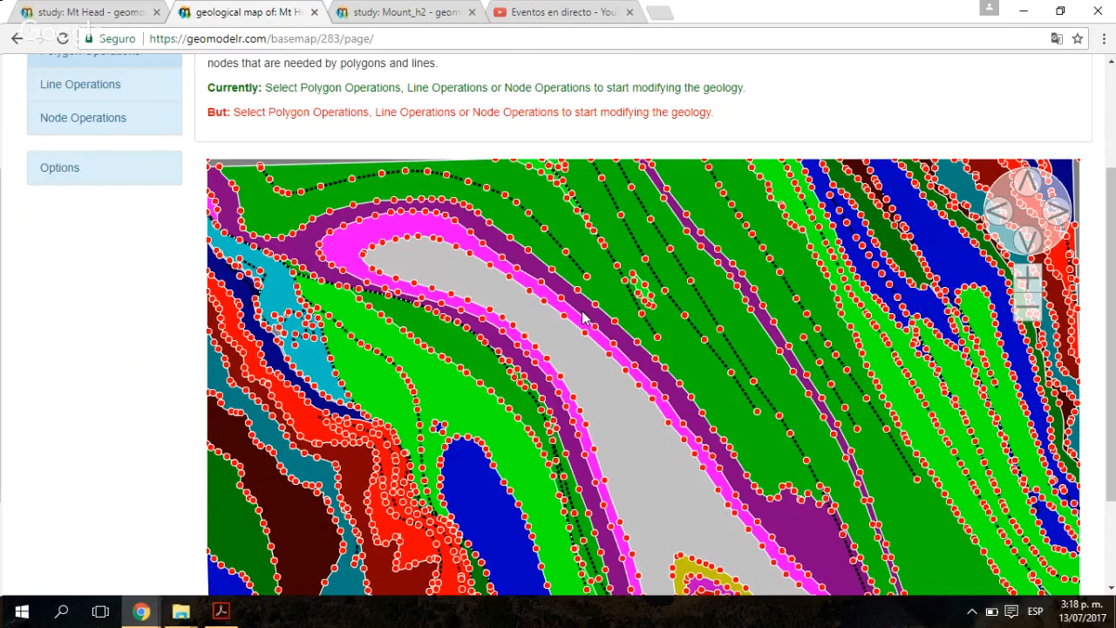
scroll(583, 318, "up", 2)
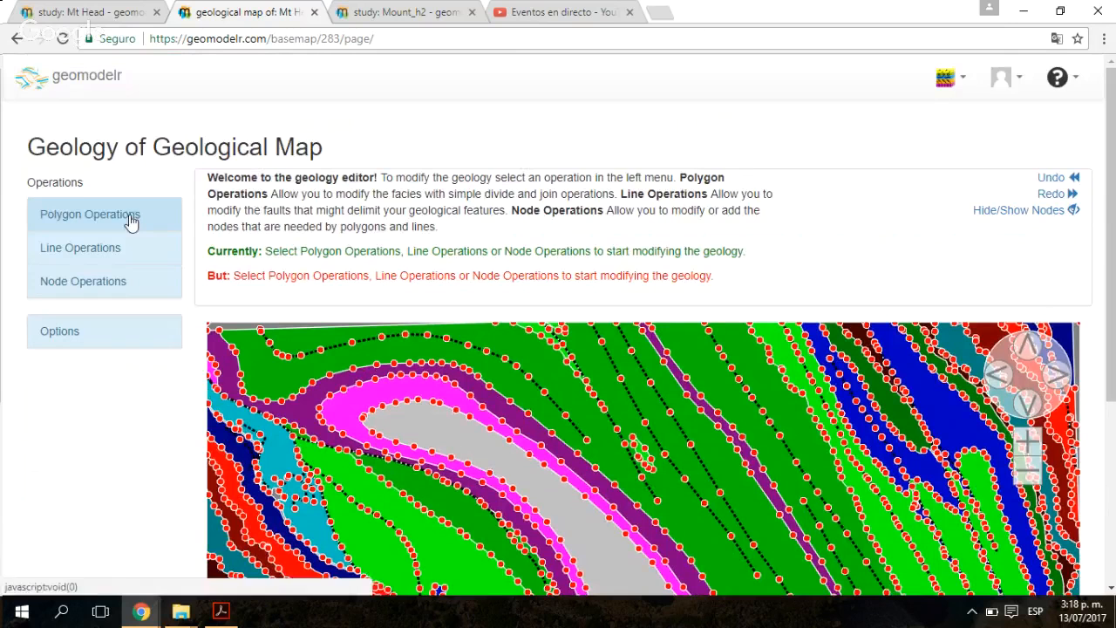
left_click(78, 249)
scroll(334, 392, "down", 1)
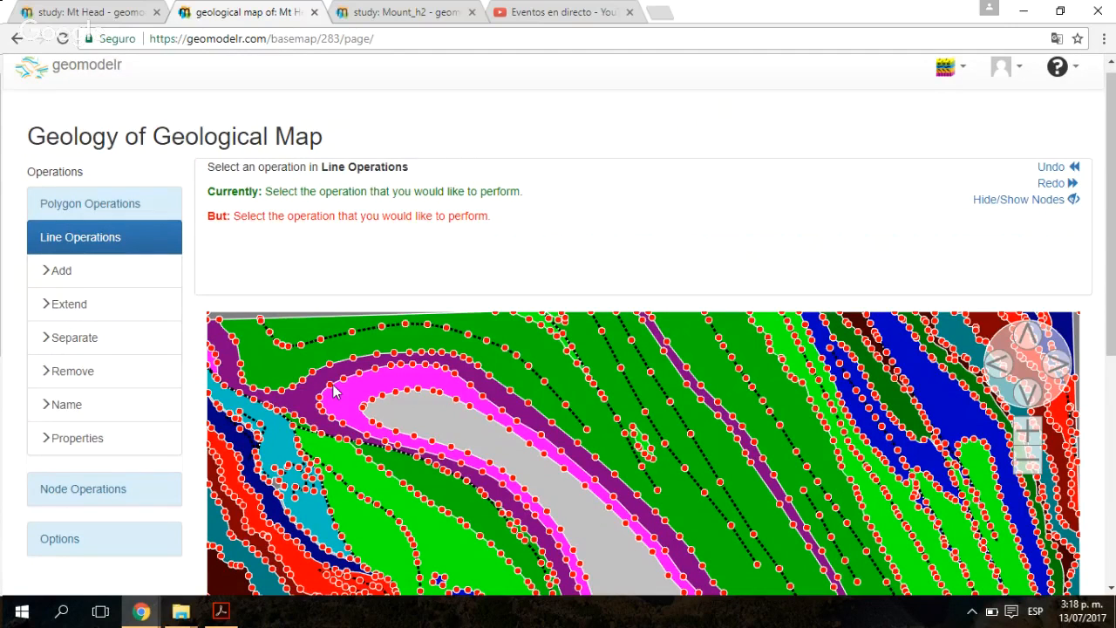
scroll(409, 365, "down", 1)
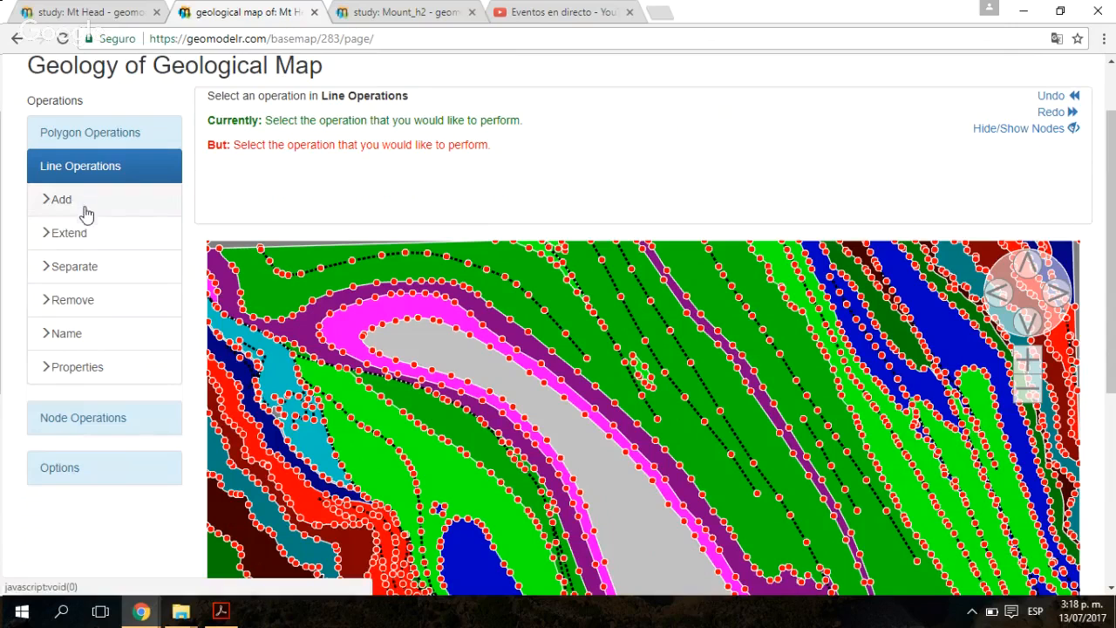
left_click(120, 420)
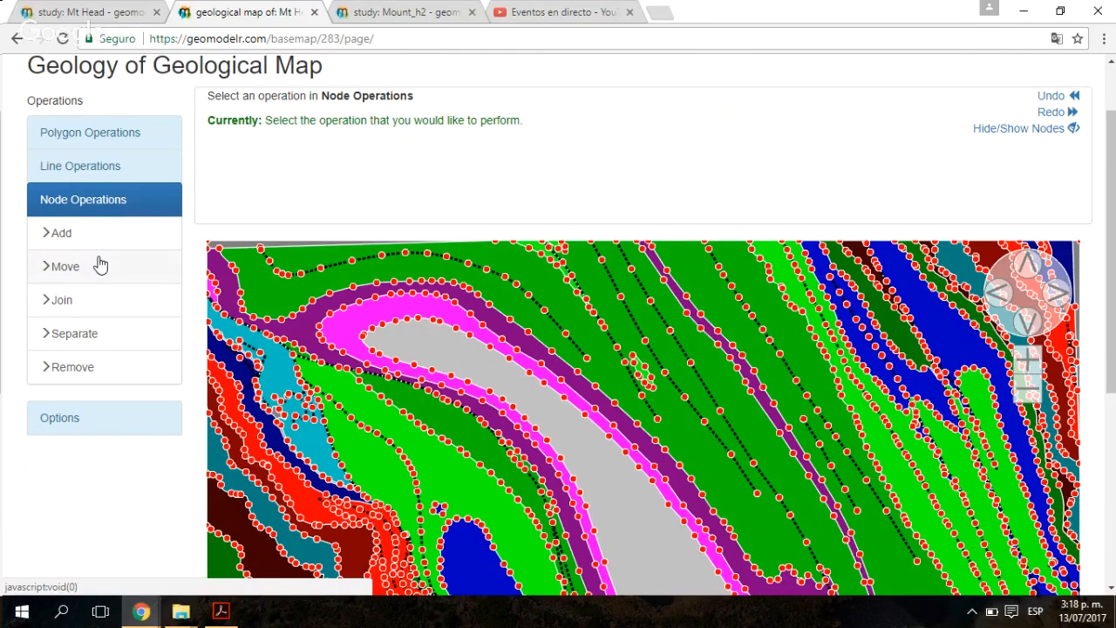
left_click(523, 301)
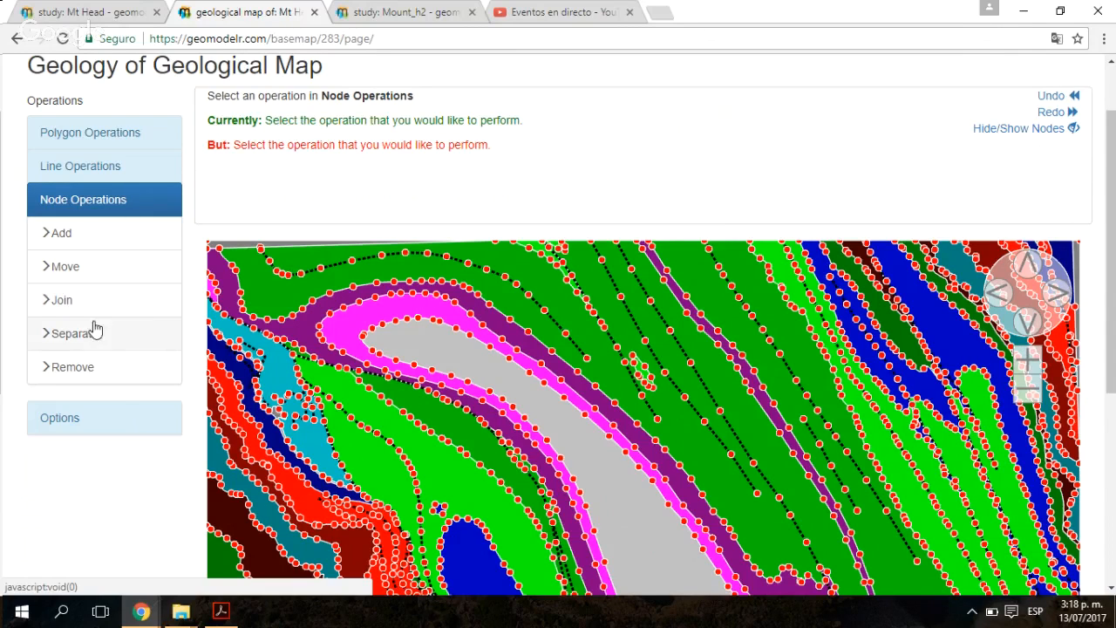
Step: Remove the consecutive nodes along the northern outer edge of the magenta polygon to straighten its boundary
left_click(88, 367)
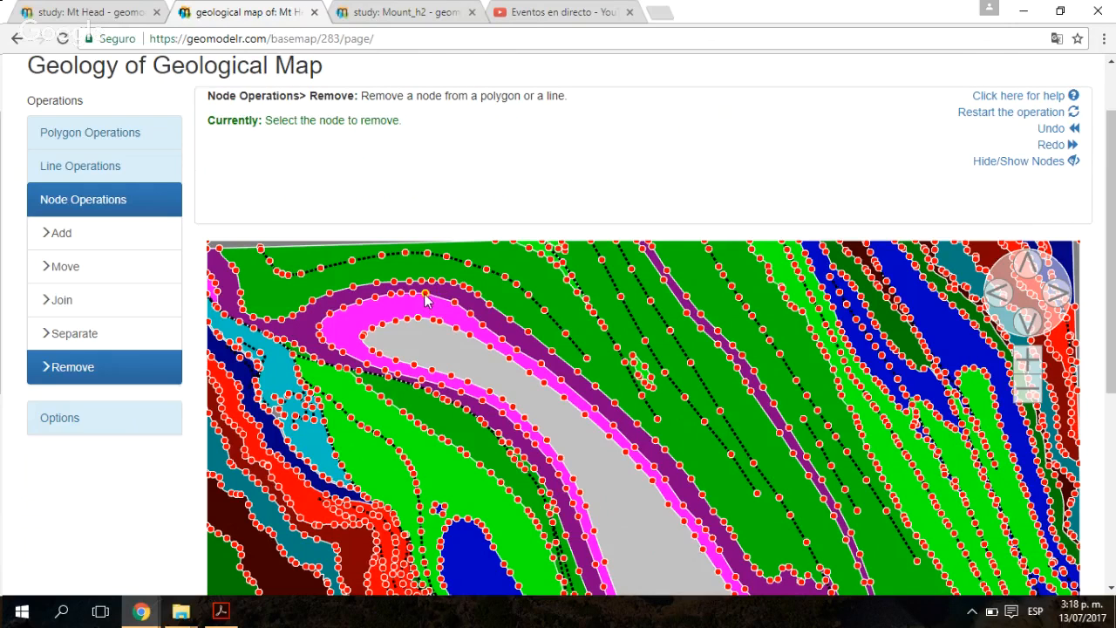
left_click(397, 297)
left_click(390, 298)
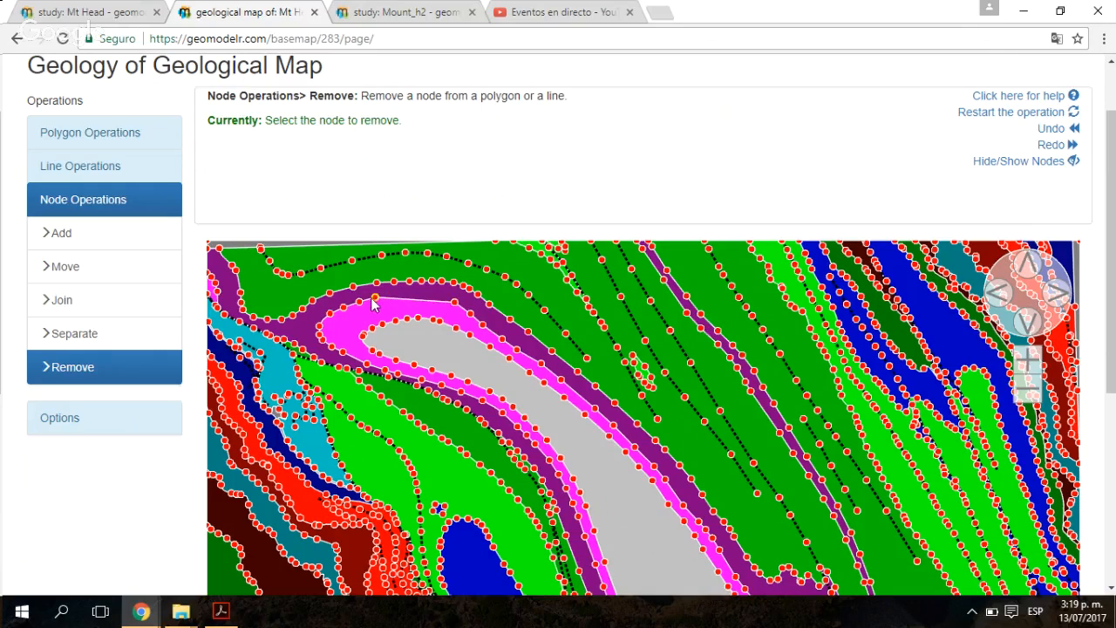
left_click(375, 299)
left_click(360, 307)
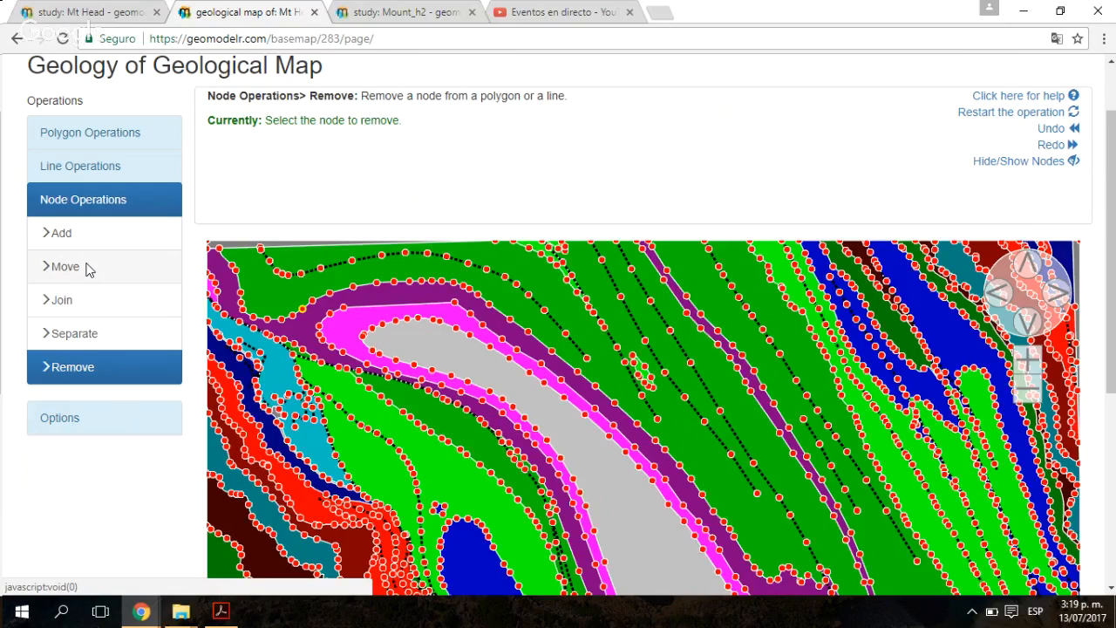
Step: Add a node midway along the magenta polygon's straightened northern edge and move it north to bulge the boundary outward
left_click(63, 233)
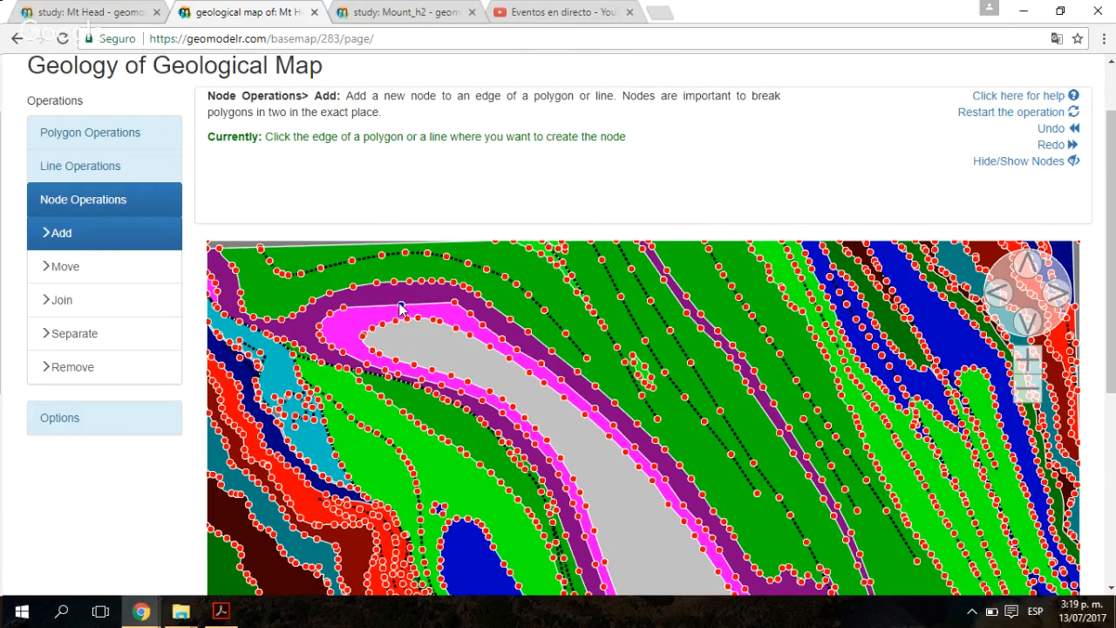
left_click(299, 324)
left_click(74, 274)
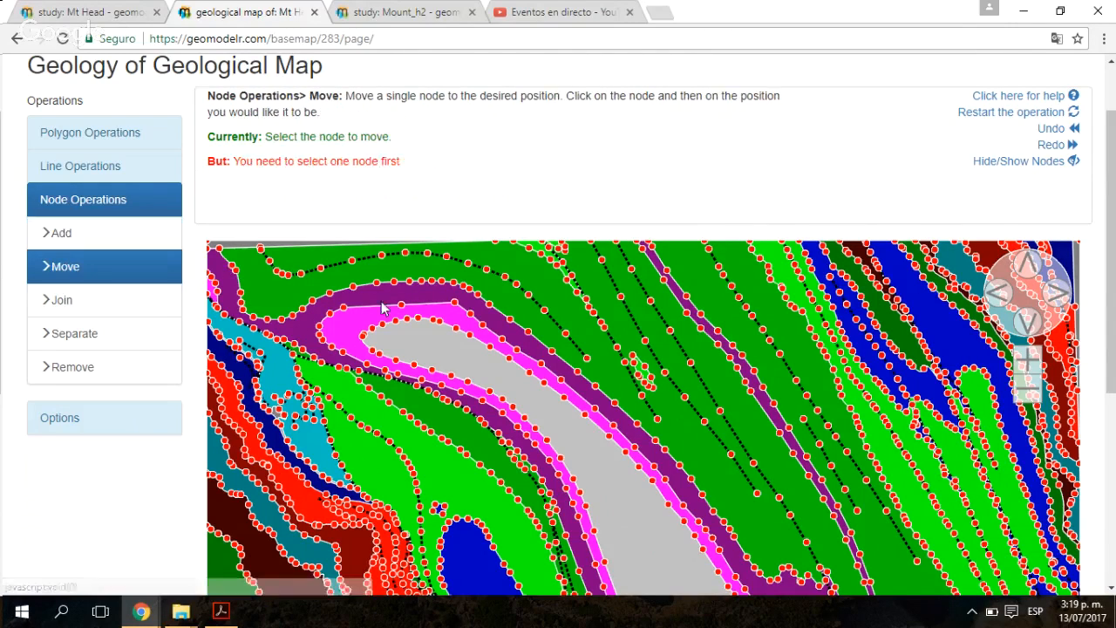
left_click(401, 306)
left_click(397, 297)
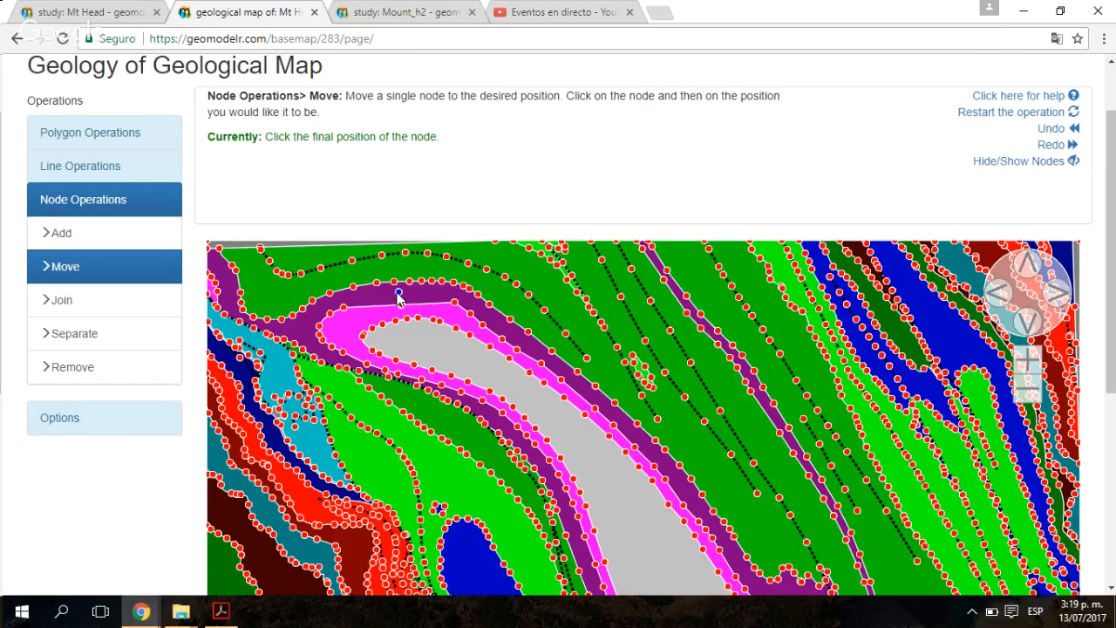
left_click(397, 296)
left_click(368, 316)
left_click(530, 317)
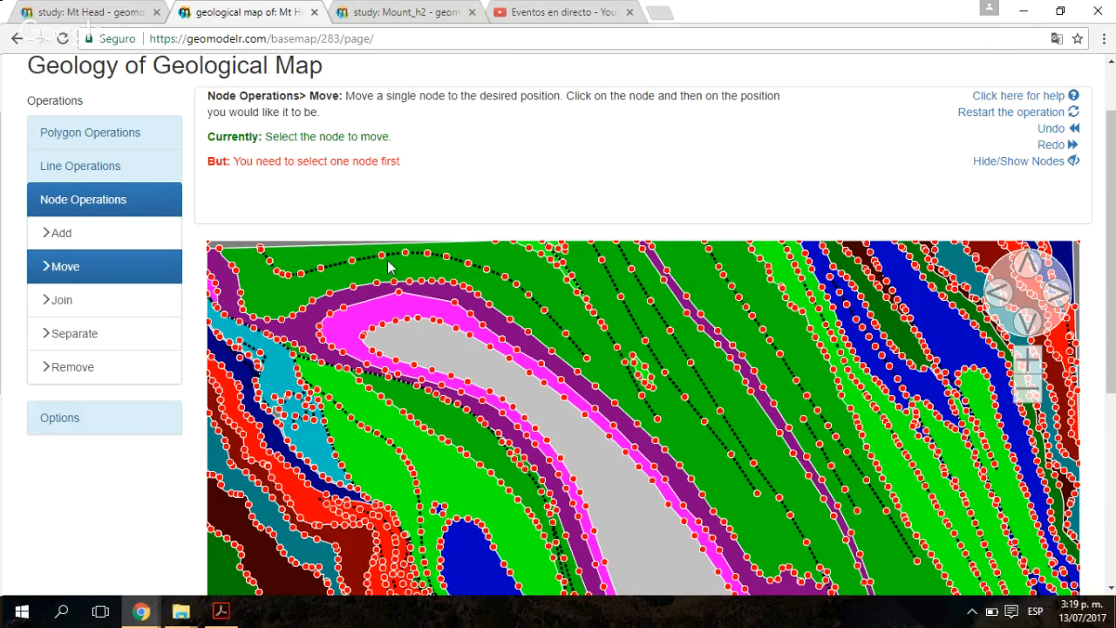
Step: Extend the dotted line north of the magenta polygon southeastward from its eastern end node by two more nodes
left_click(84, 215)
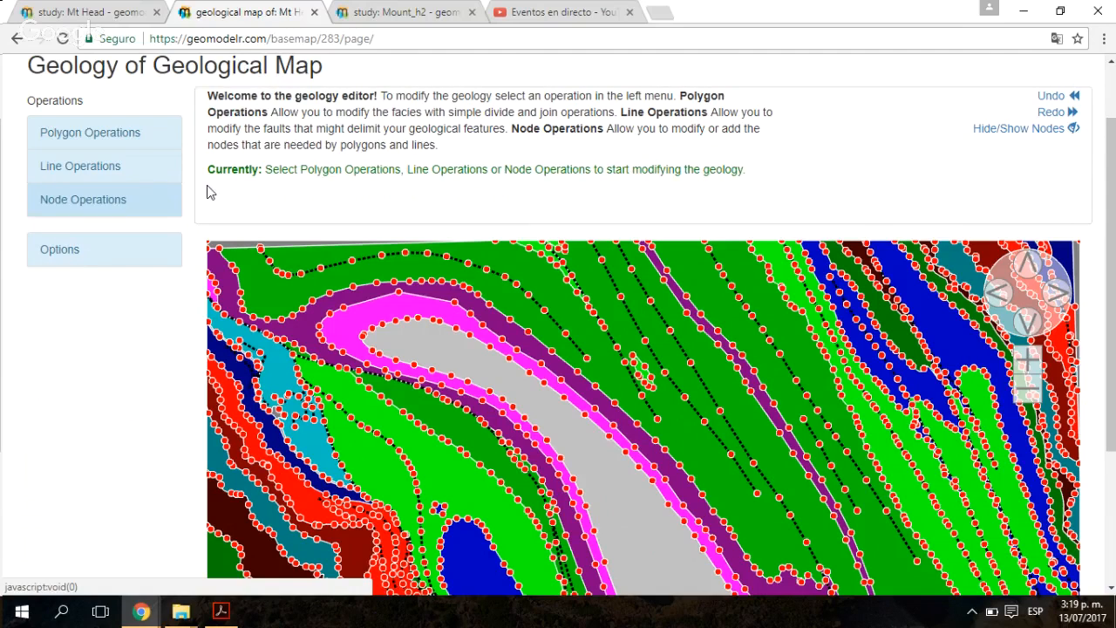
left_click(88, 166)
left_click(96, 233)
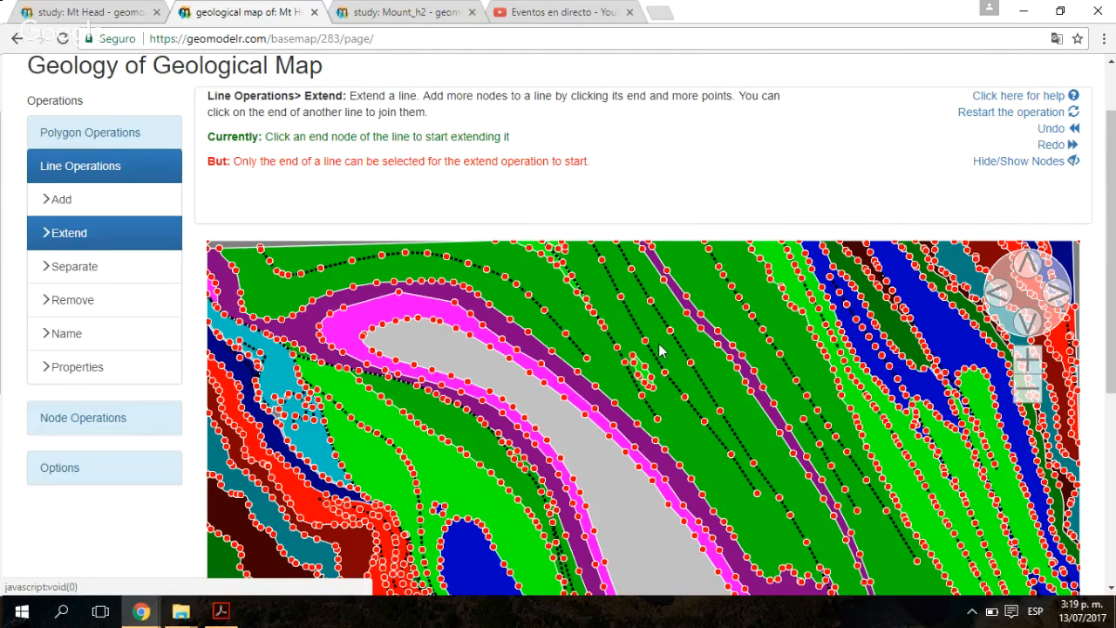
left_click(587, 360)
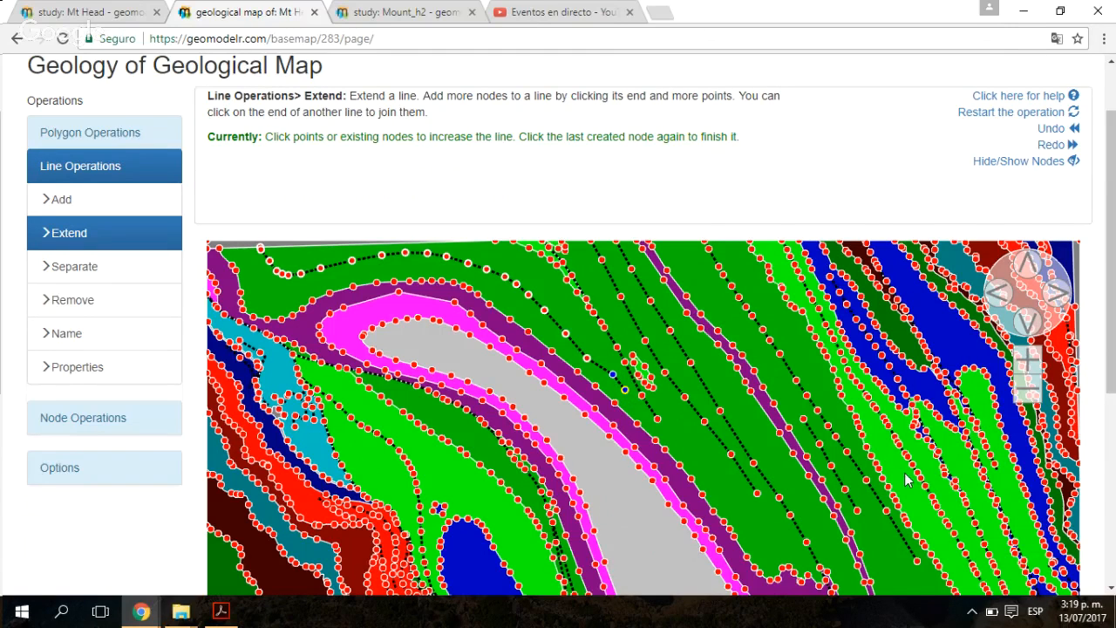
left_click(623, 391)
Step: Select a polygon for a geological unit change and examine the units and colors available for it
scroll(722, 411, "down", 1)
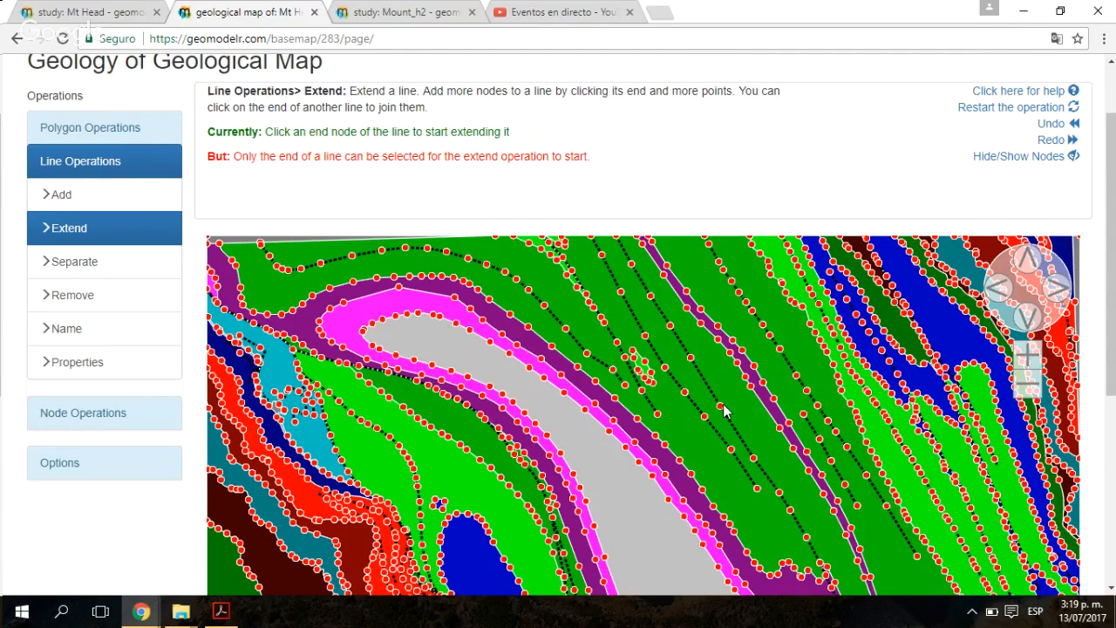
scroll(722, 411, "down", 1)
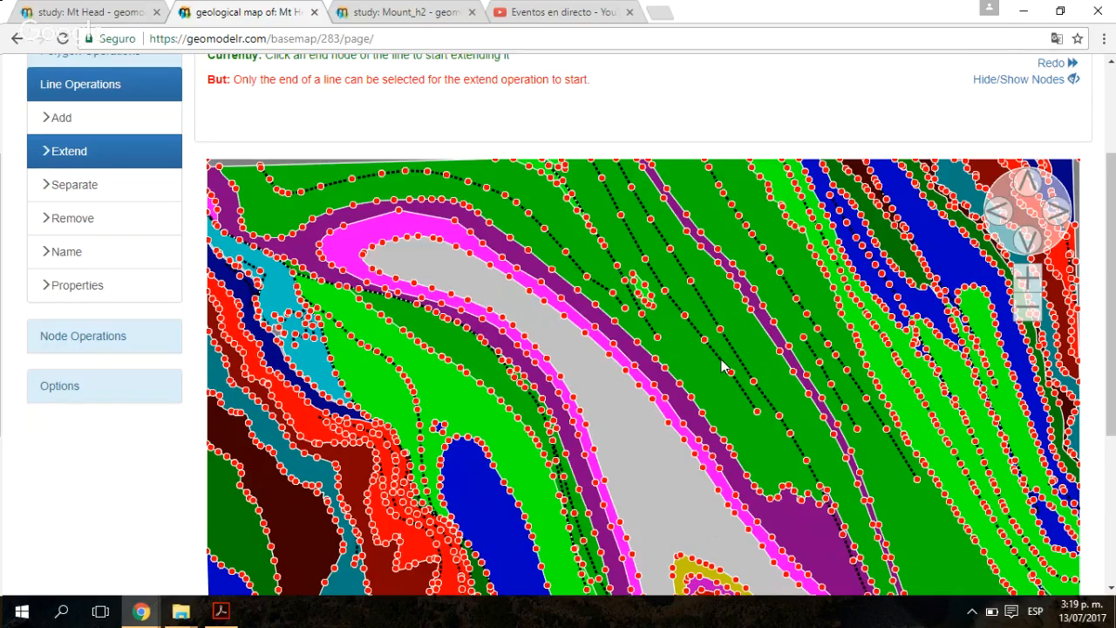
scroll(722, 367, "up", 1)
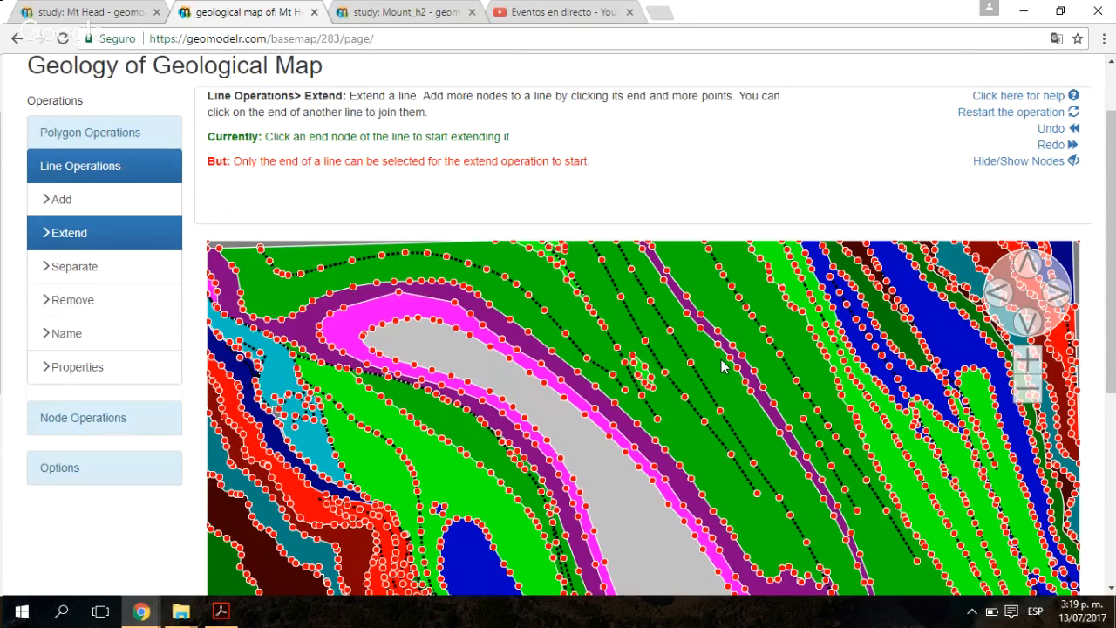
scroll(722, 367, "up", 1)
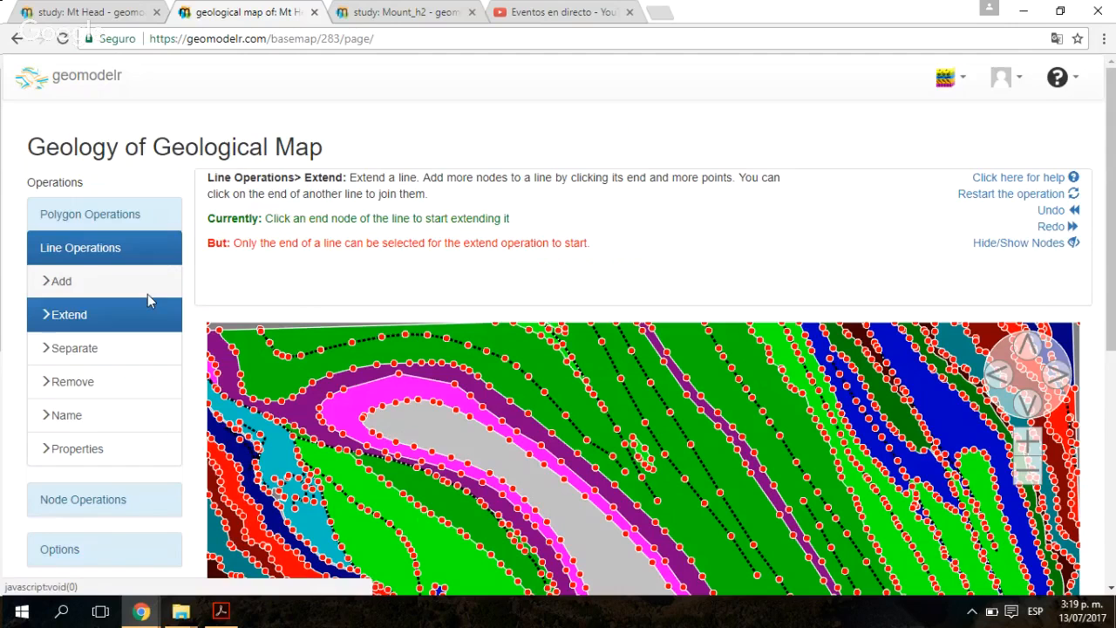
left_click(96, 215)
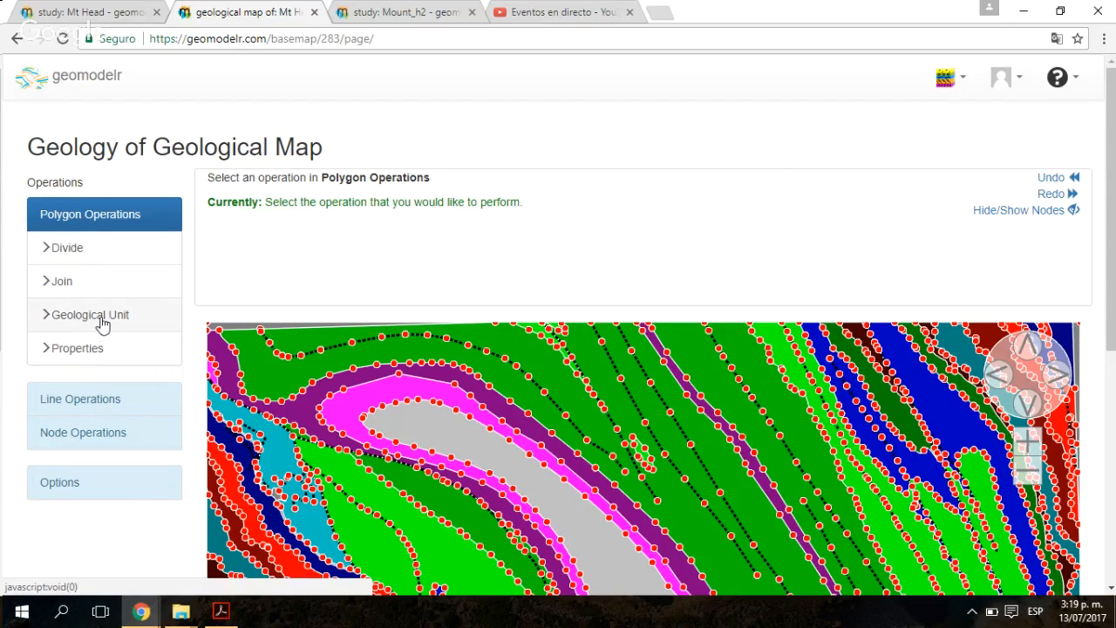
left_click(129, 314)
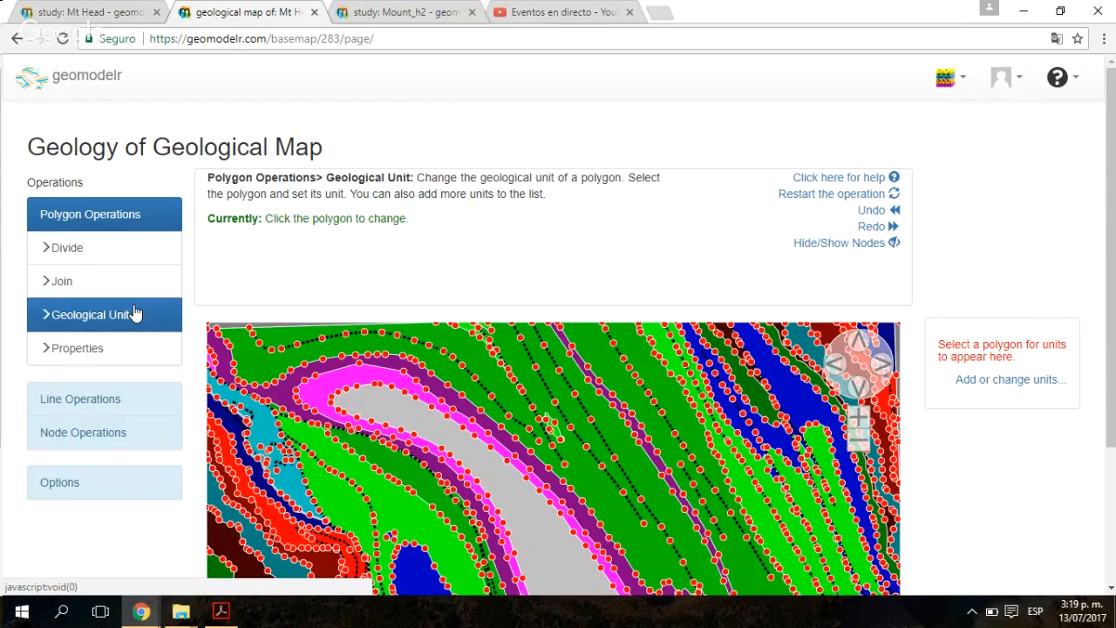
scroll(984, 254, "down", 1)
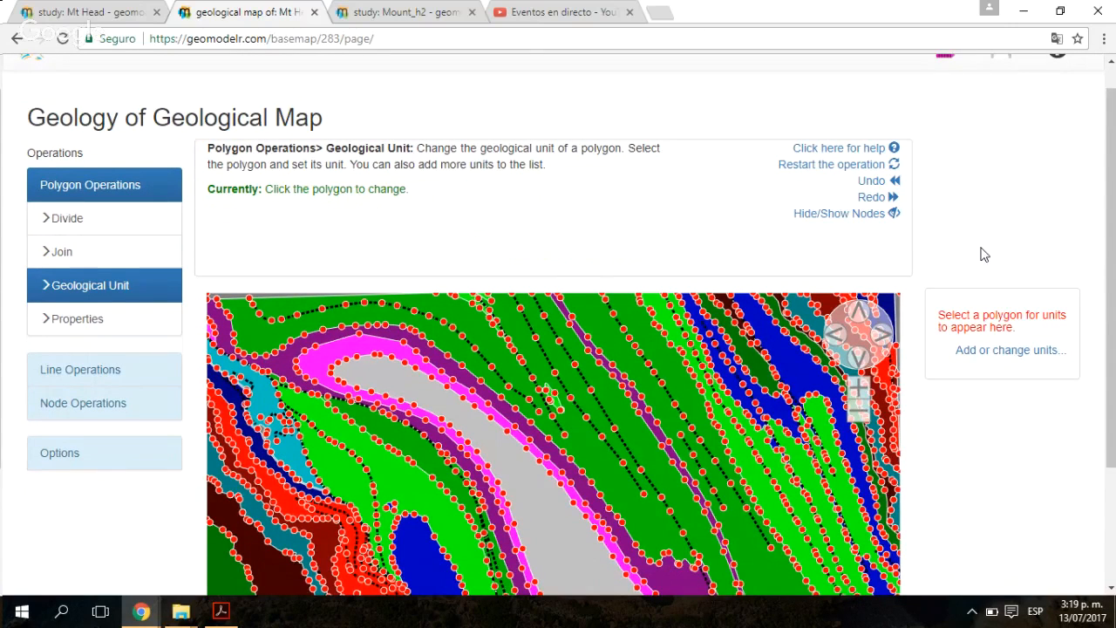
scroll(984, 253, "down", 2)
left_click(891, 297)
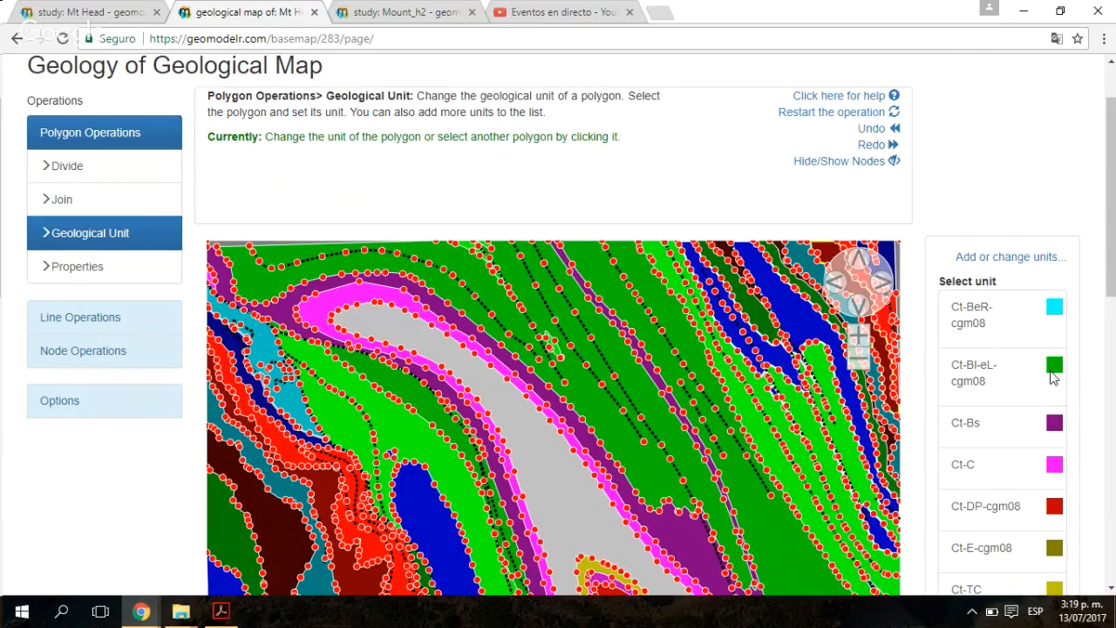
scroll(1029, 418, "down", 5)
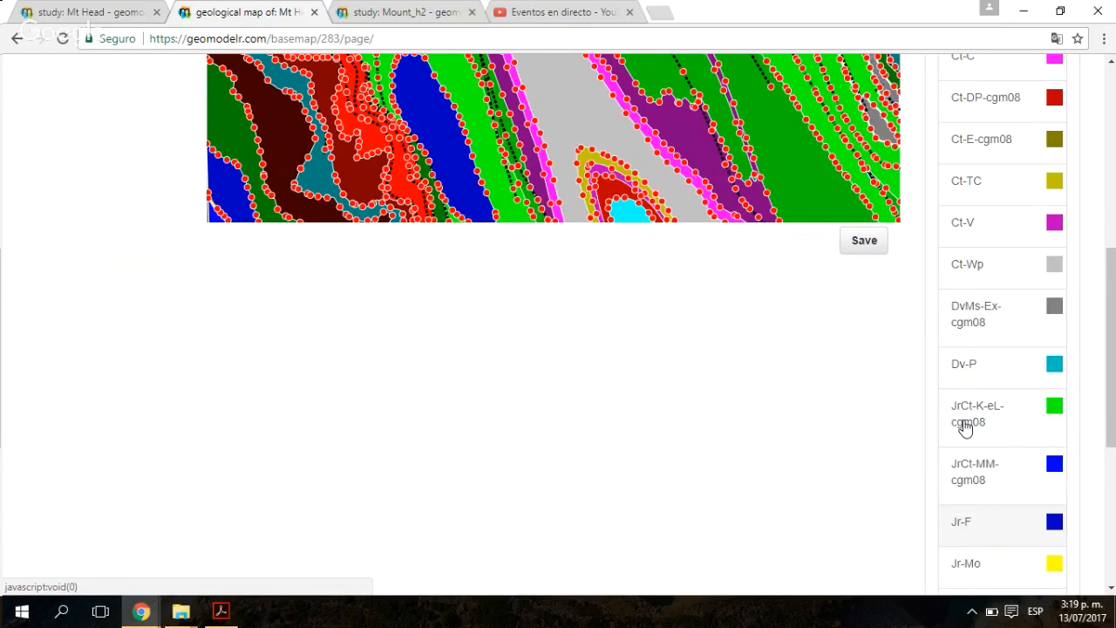
scroll(964, 423, "up", 1)
scroll(964, 424, "down", 2)
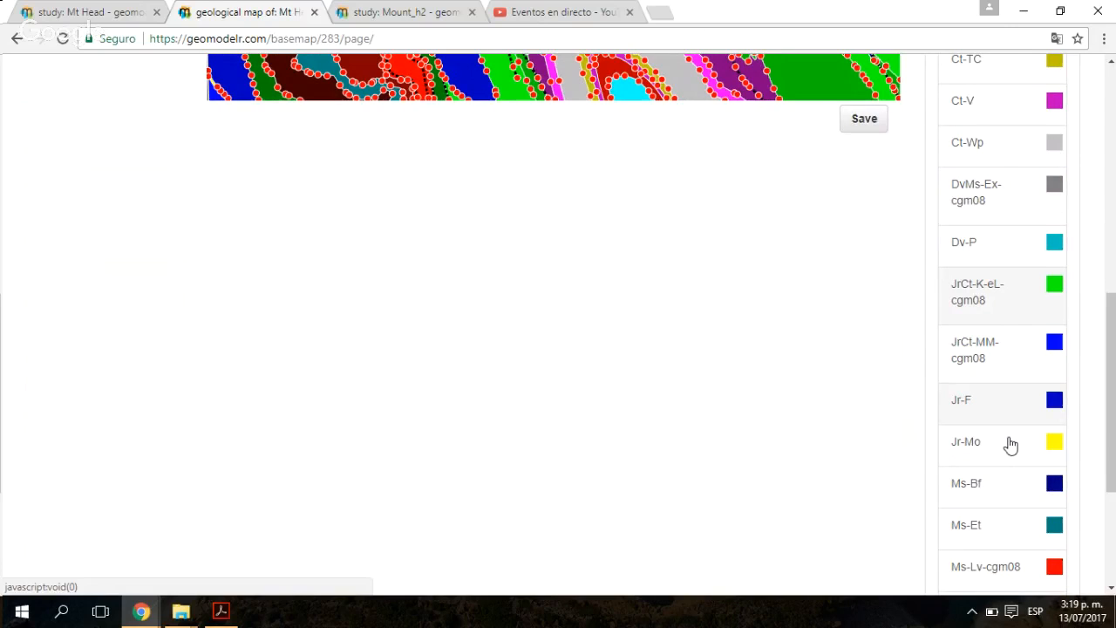
scroll(1011, 445, "down", 1)
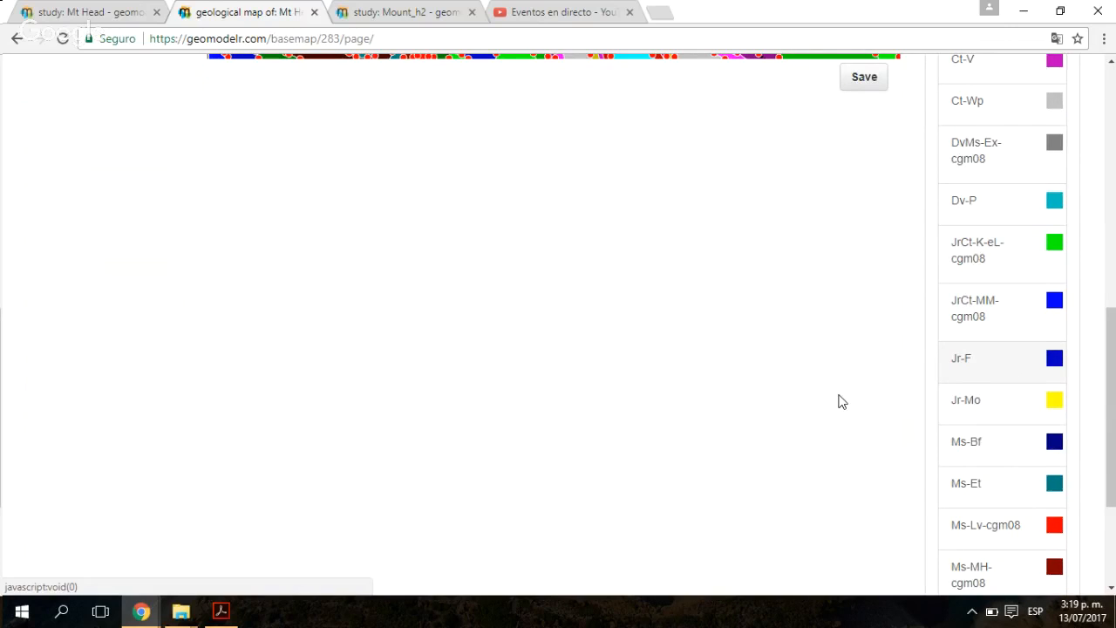
scroll(841, 401, "up", 2)
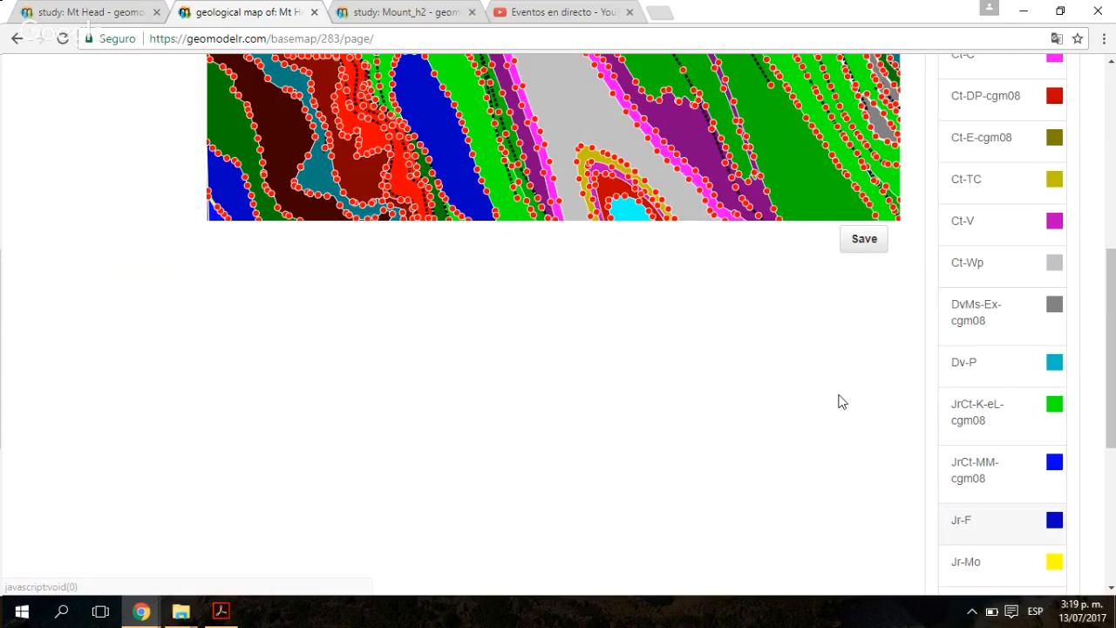
Step: Select unit Ct-BeR-cgm08 in the geological units manager and examine the International Chronostratigraphic Chart's color choices
scroll(842, 401, "up", 6)
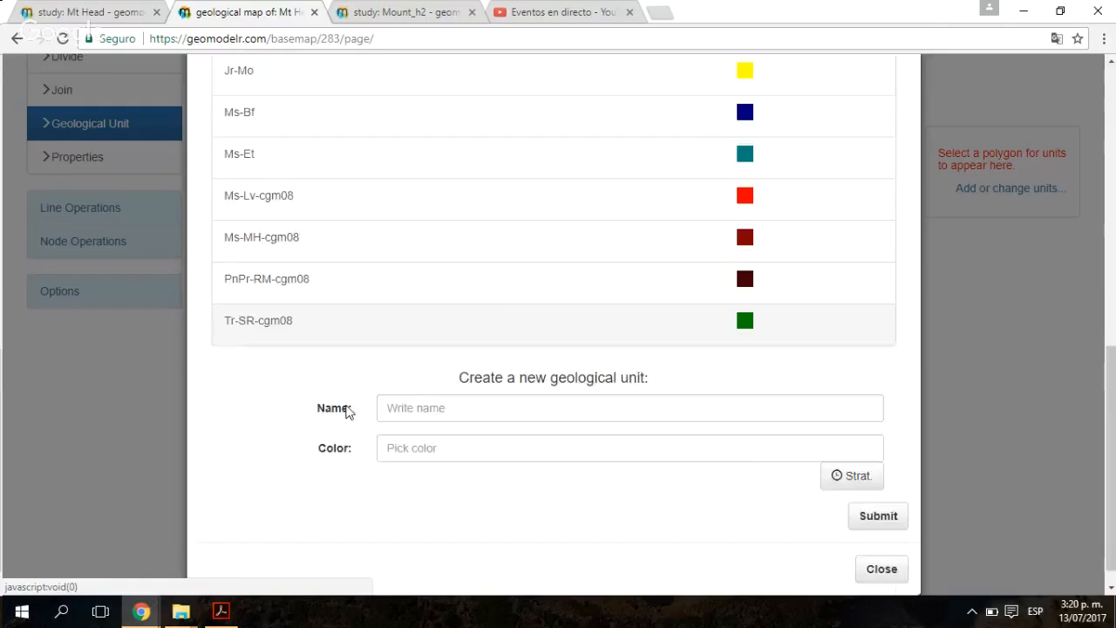
scroll(512, 307, "up", 10)
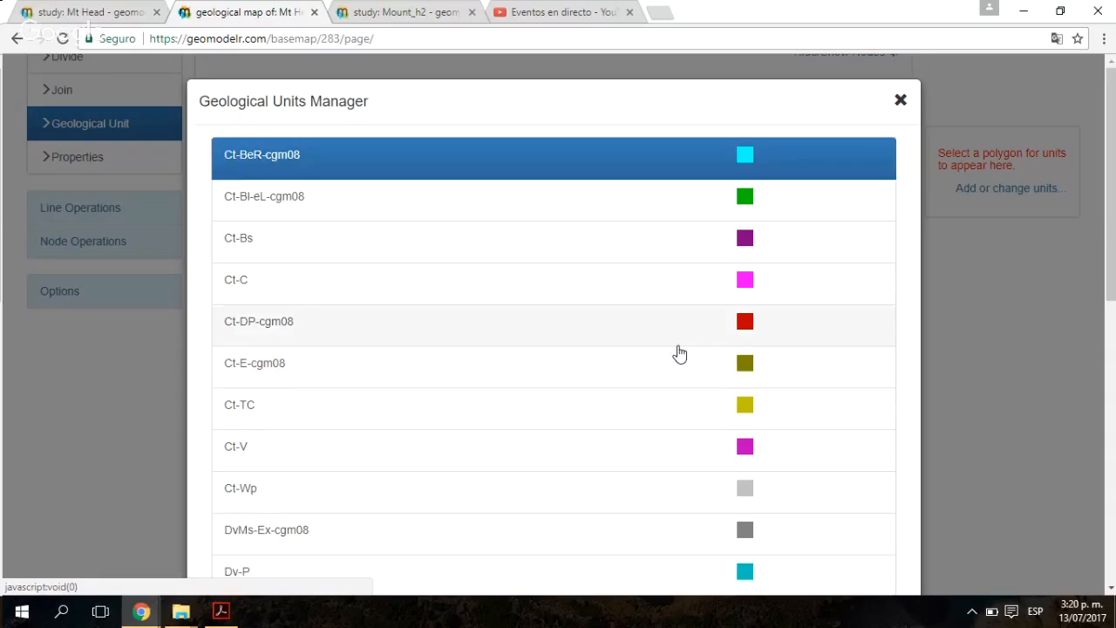
scroll(675, 351, "down", 4)
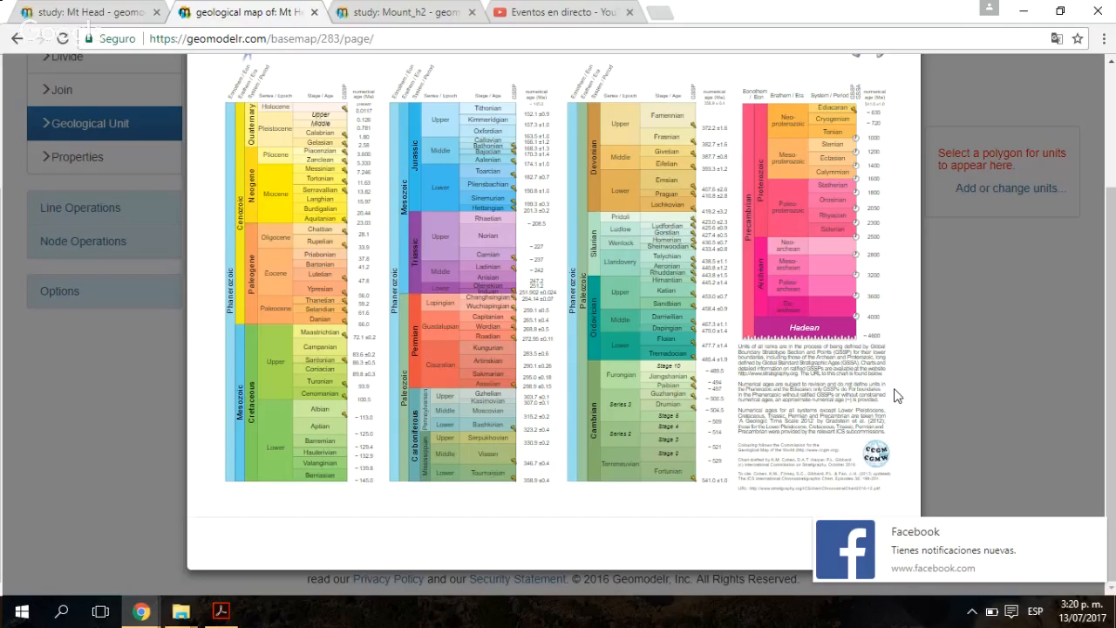
scroll(894, 395, "up", 2)
left_click(875, 145)
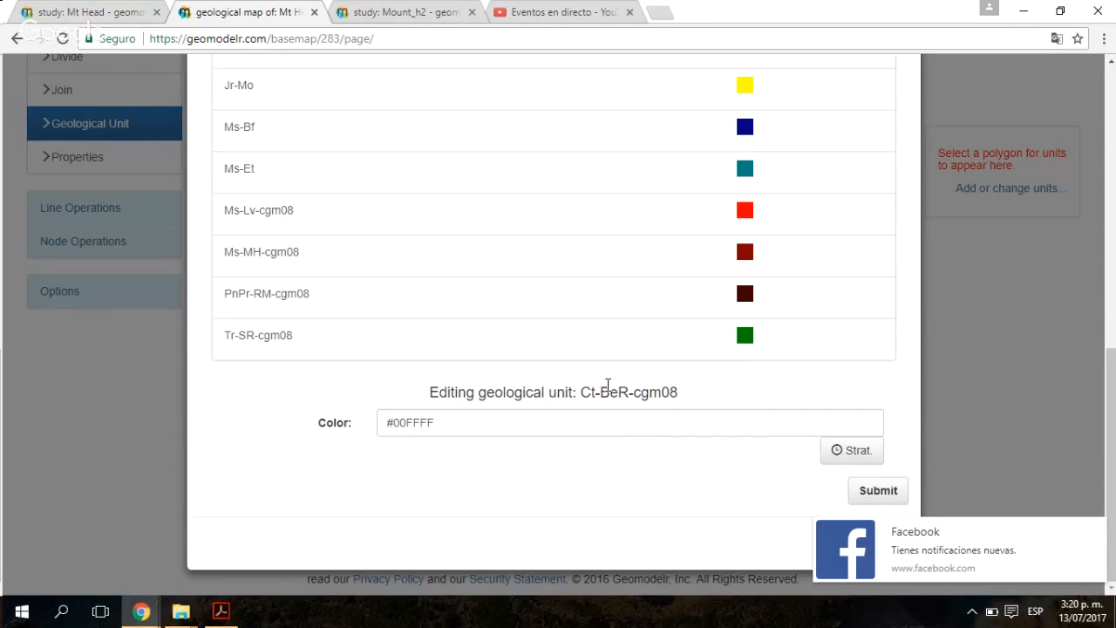
Step: Recolor the geological unit Ct-BeR-cgm08 to a tan orange picked from the International Chronostratigraphic Chart
left_click(596, 416)
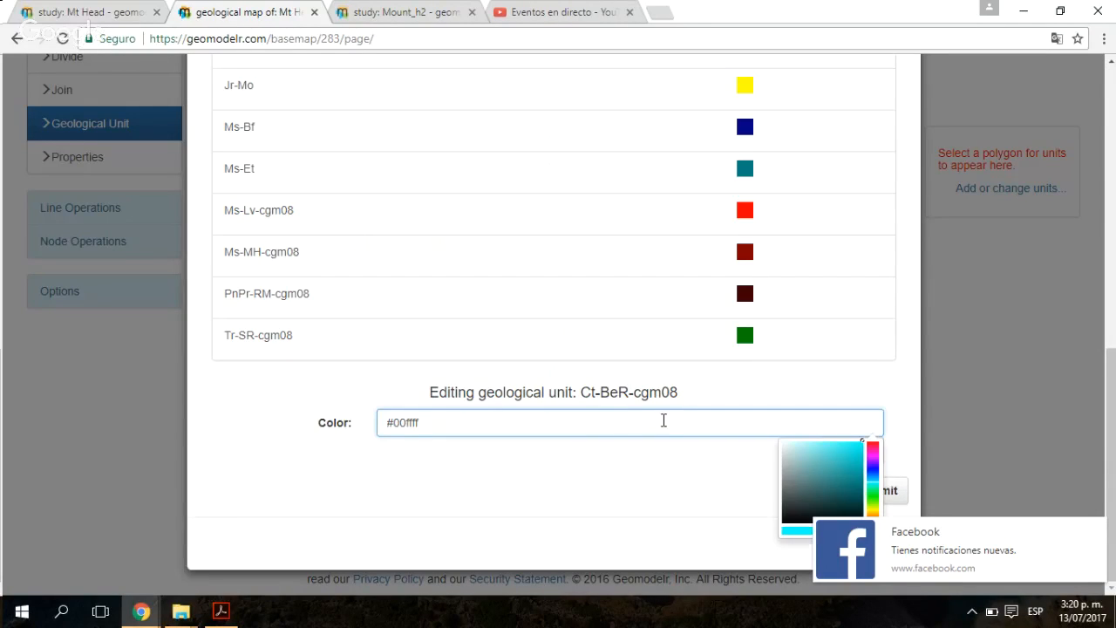
left_click(720, 471)
left_click(856, 462)
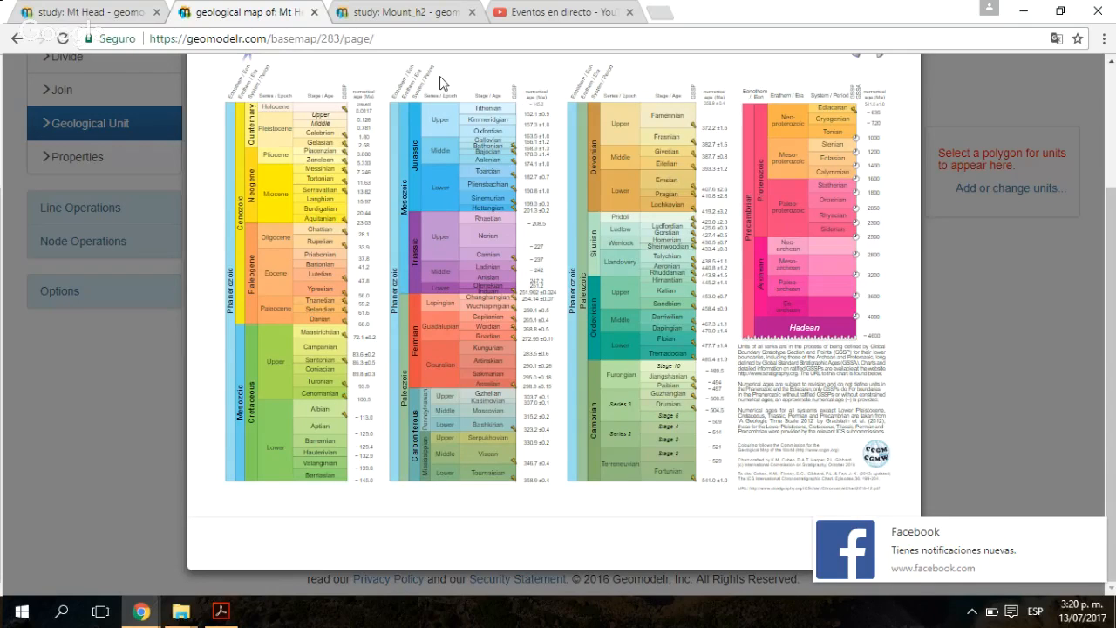
scroll(441, 83, "up", 2)
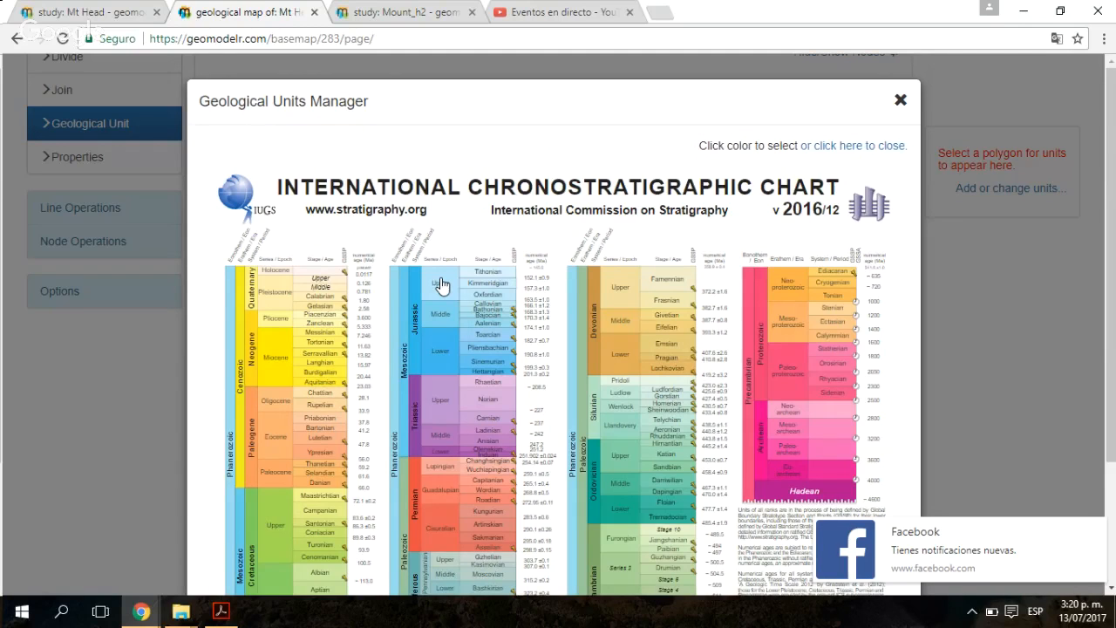
scroll(788, 229, "down", 2)
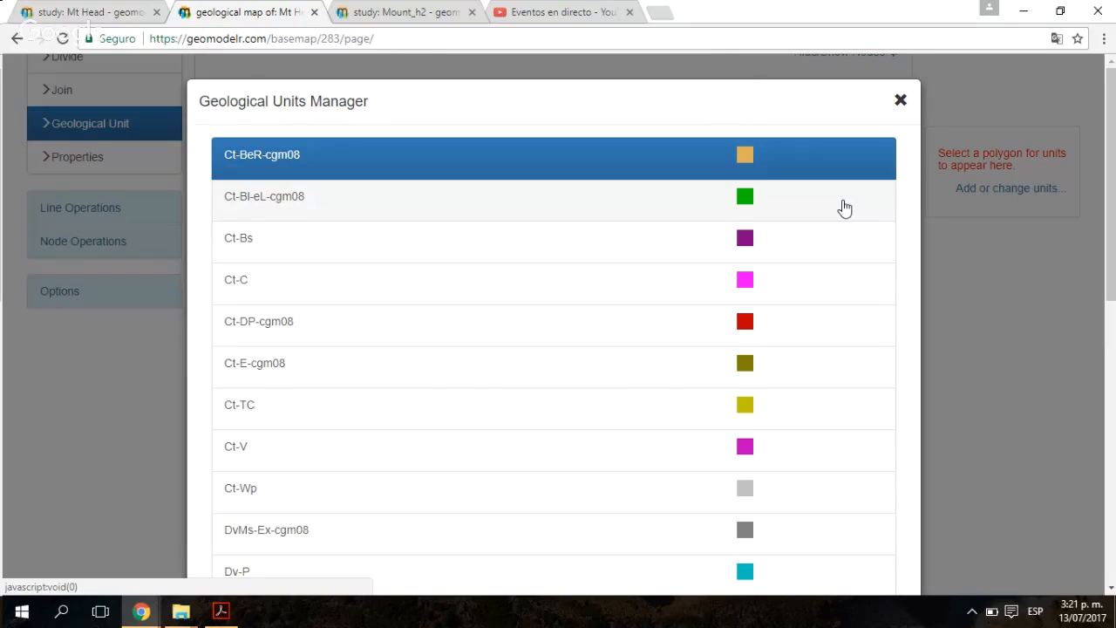
Step: Recolor the geological unit Ct-Bl-eL-cgm08 to #fab24a, the Neoproterozoic color of the International Chronostratigraphic Chart
left_click(844, 208)
scroll(454, 400, "down", 6)
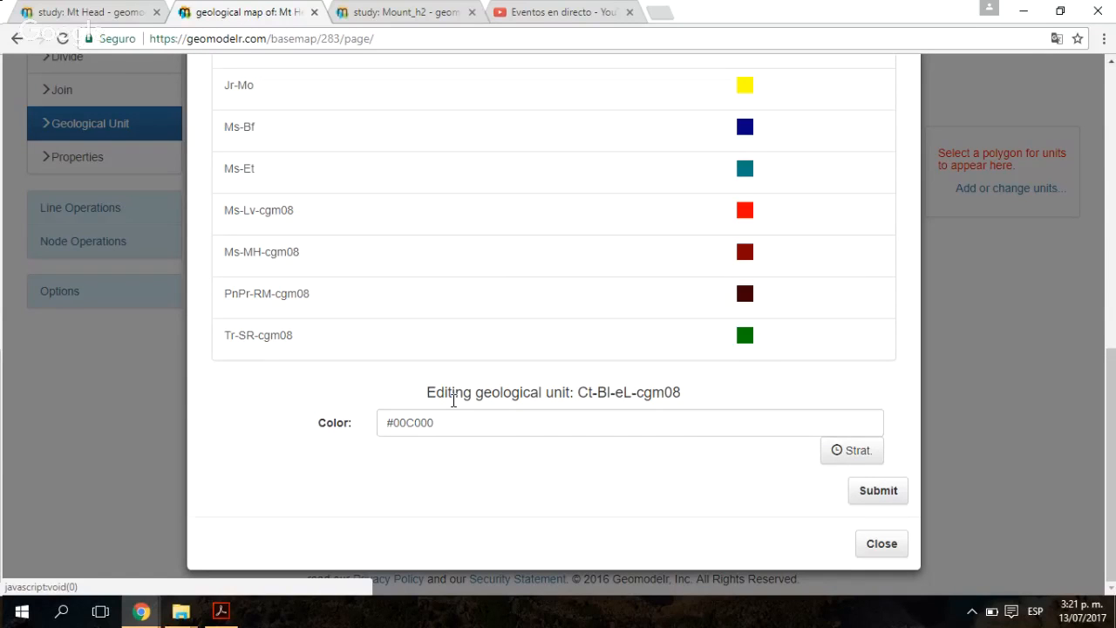
left_click(852, 451)
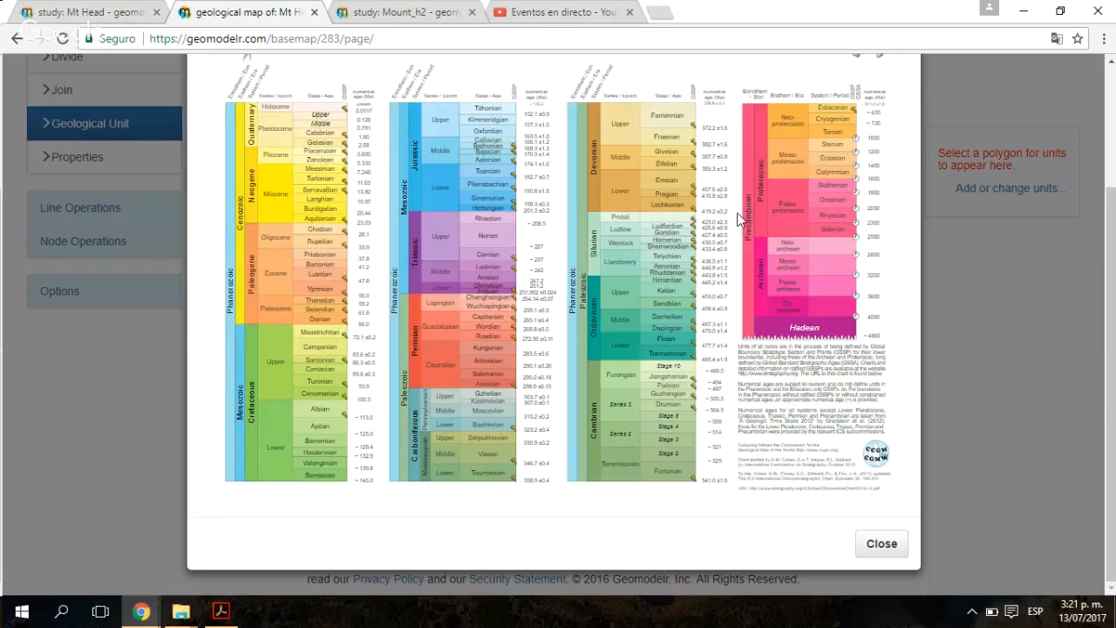
left_click(797, 120)
left_click(876, 503)
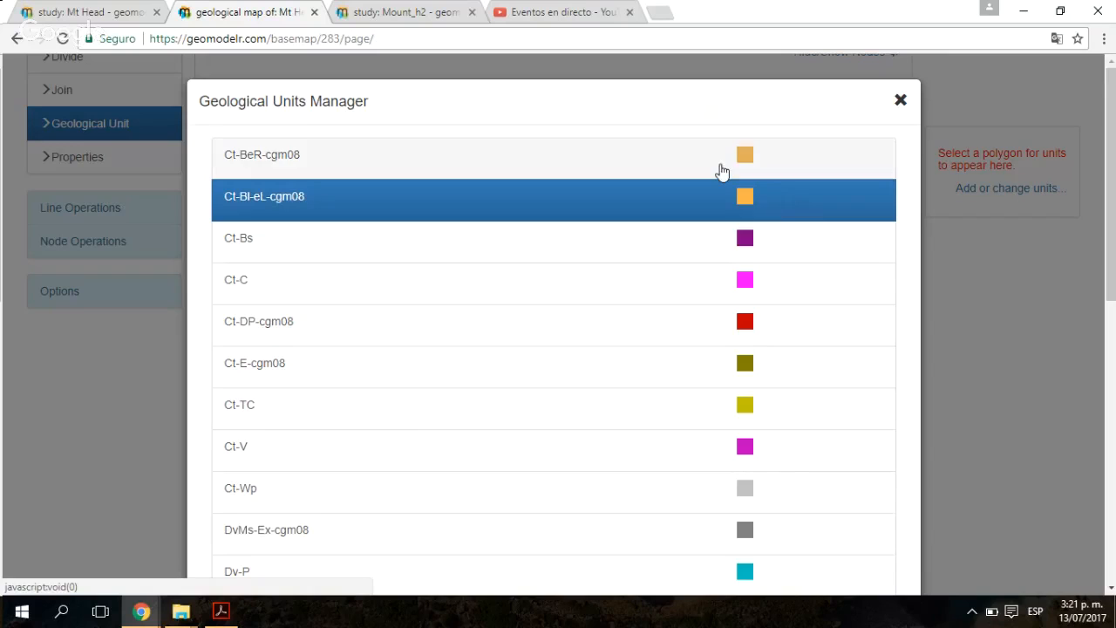
Step: Review the full list of geological units and their assigned colors in the units manager
scroll(795, 200, "down", 4)
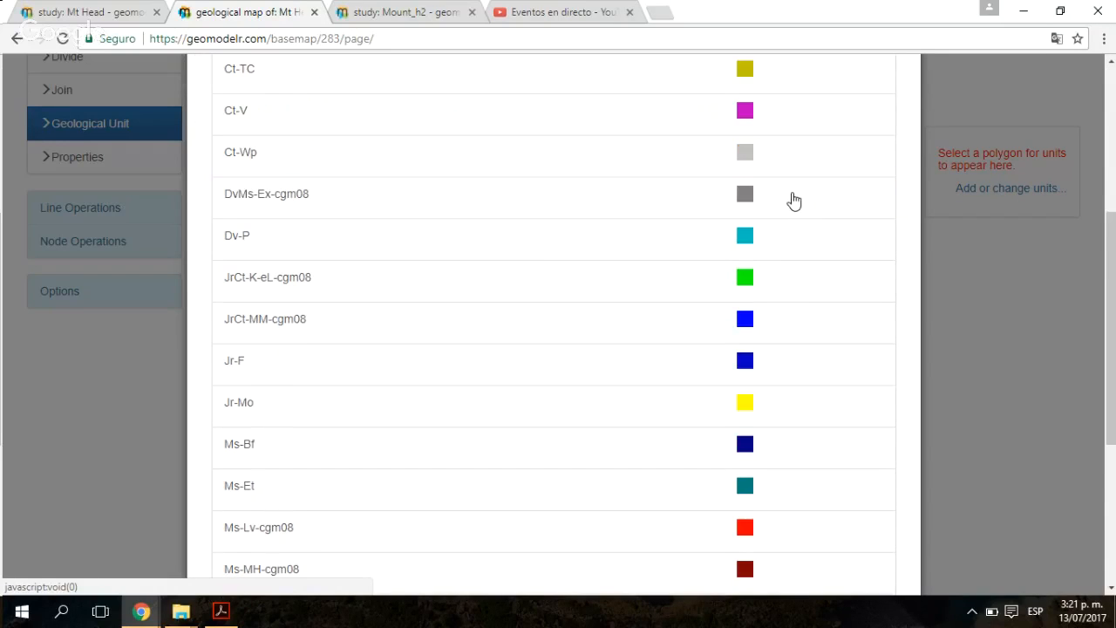
scroll(785, 253, "down", 4)
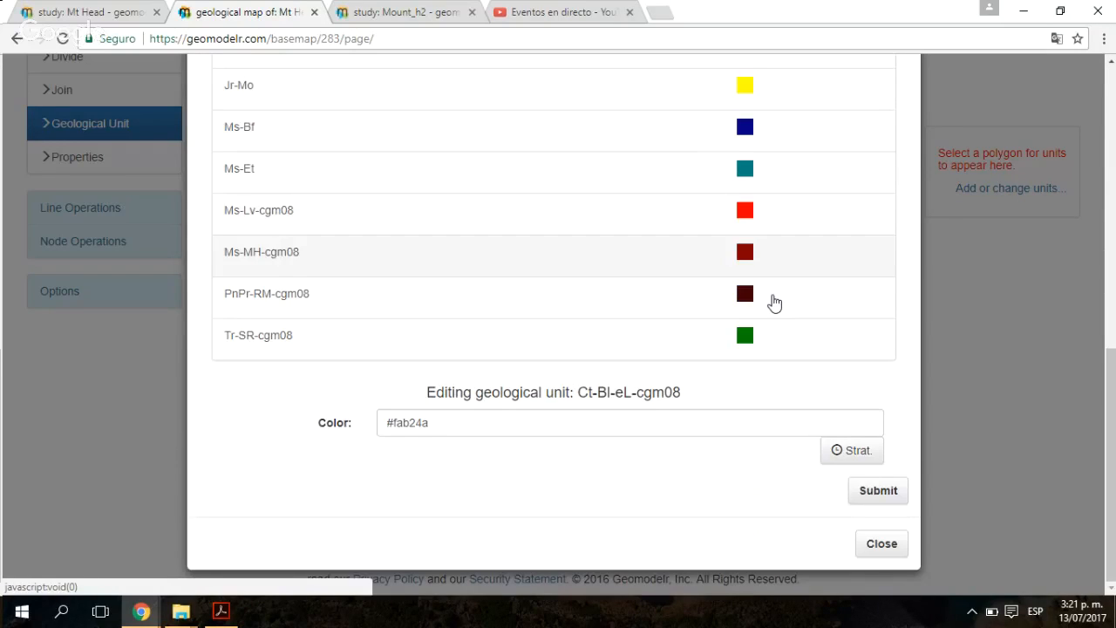
scroll(680, 280, "up", 8)
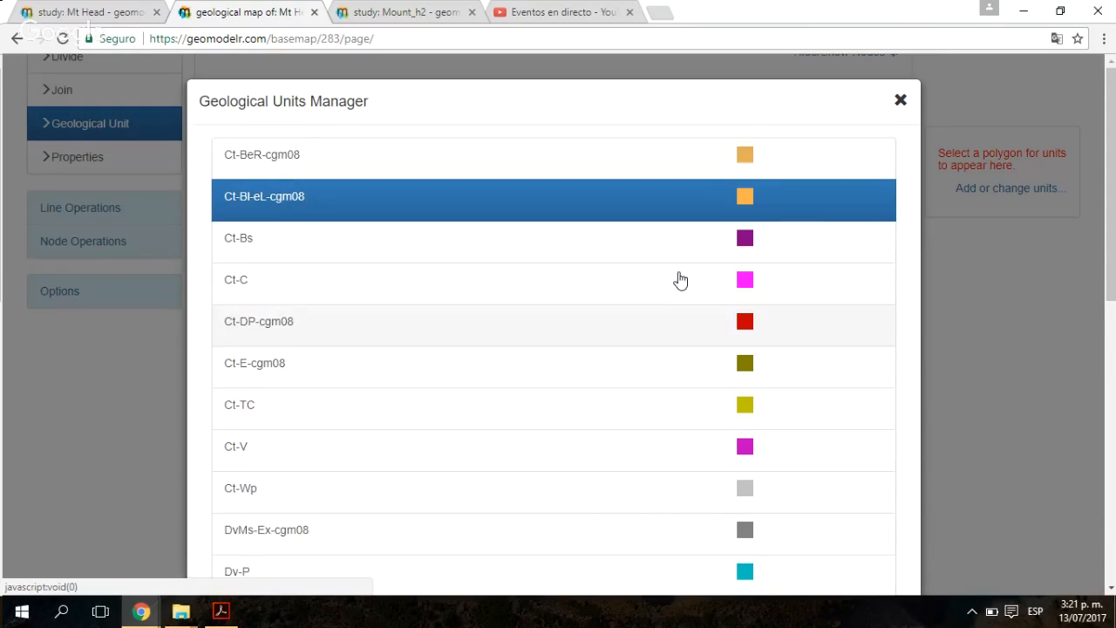
scroll(444, 297, "down", 6)
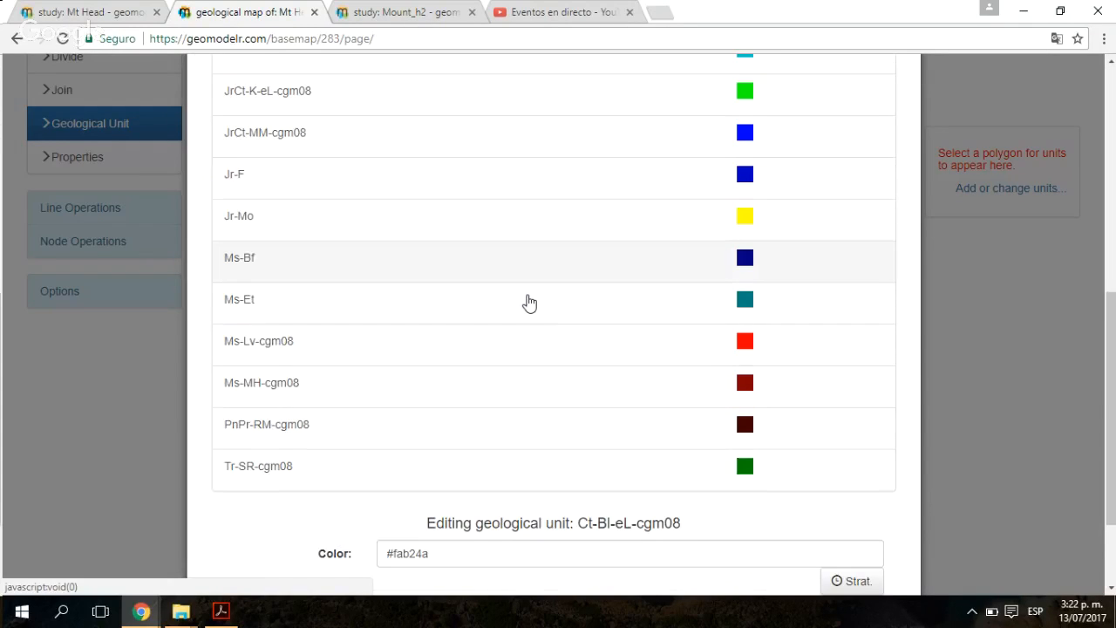
scroll(530, 302, "down", 2)
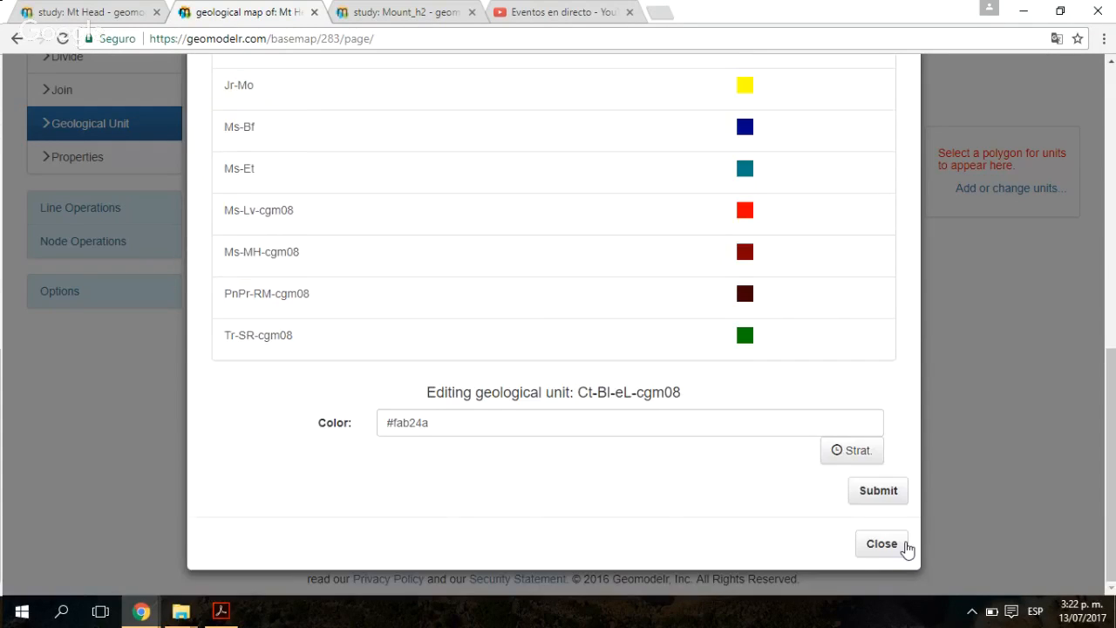
Step: Close the geological units manager and return to the Mt Head study page
left_click(905, 546)
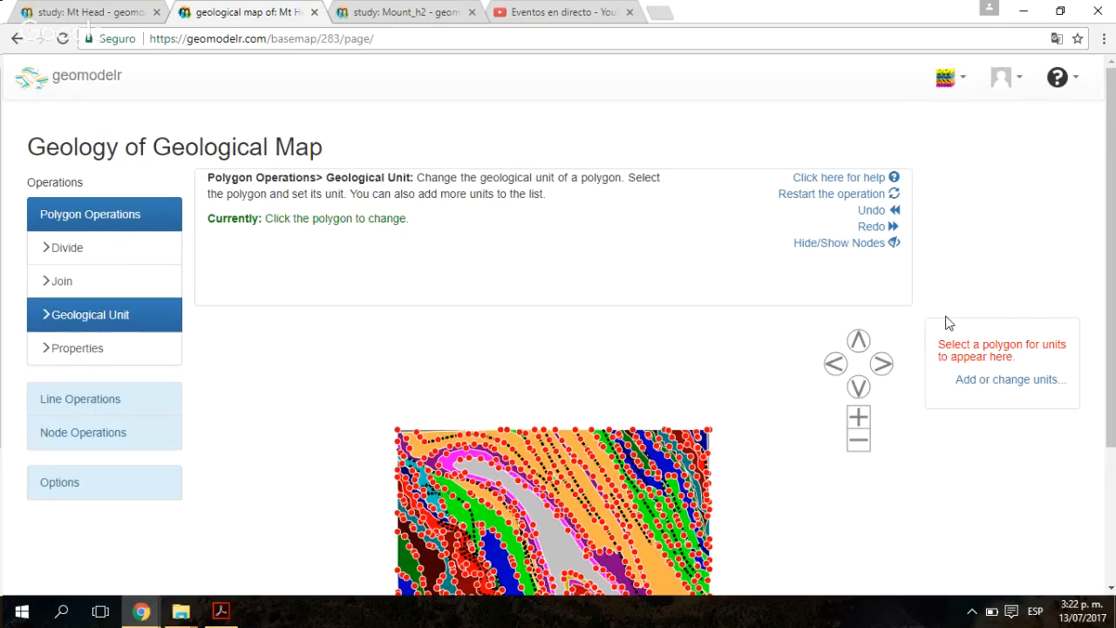
scroll(948, 324, "down", 2)
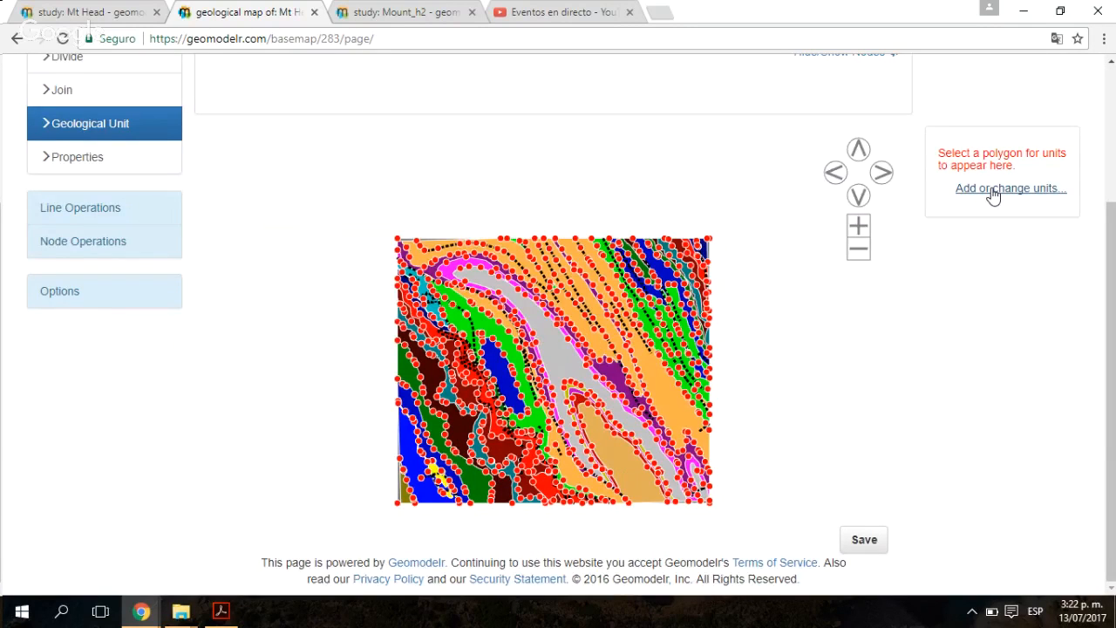
scroll(994, 196, "up", 2)
left_click(950, 78)
left_click(907, 118)
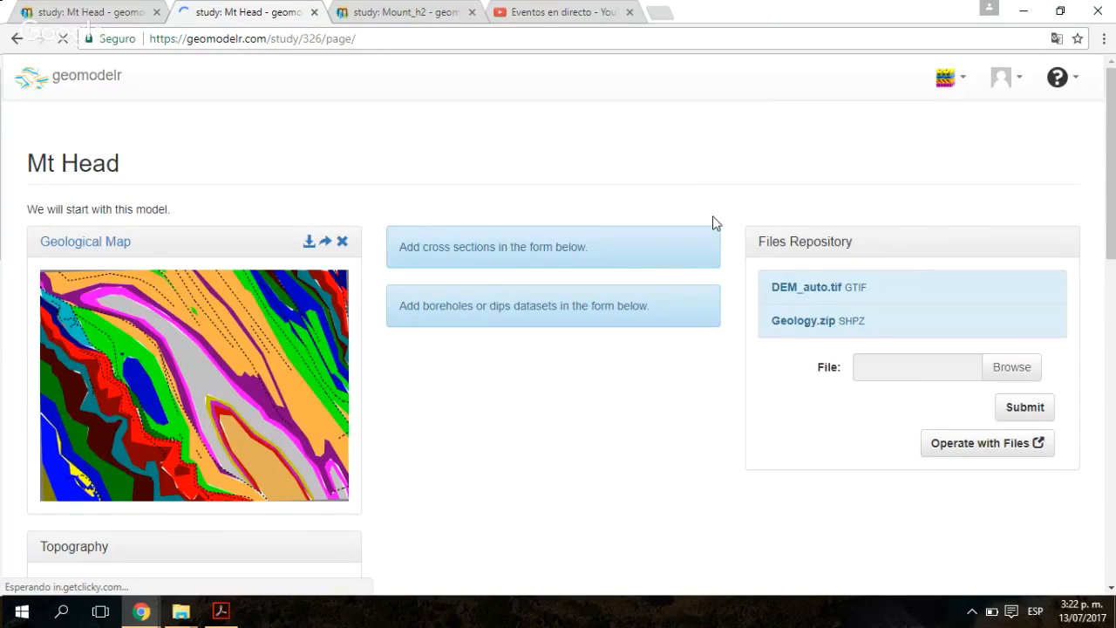
Step: Upload the spreadsheet Coordenadas_estructu (1) to the Mt Head study's files repository and open its metadata
scroll(719, 227, "down", 2)
scroll(828, 159, "up", 1)
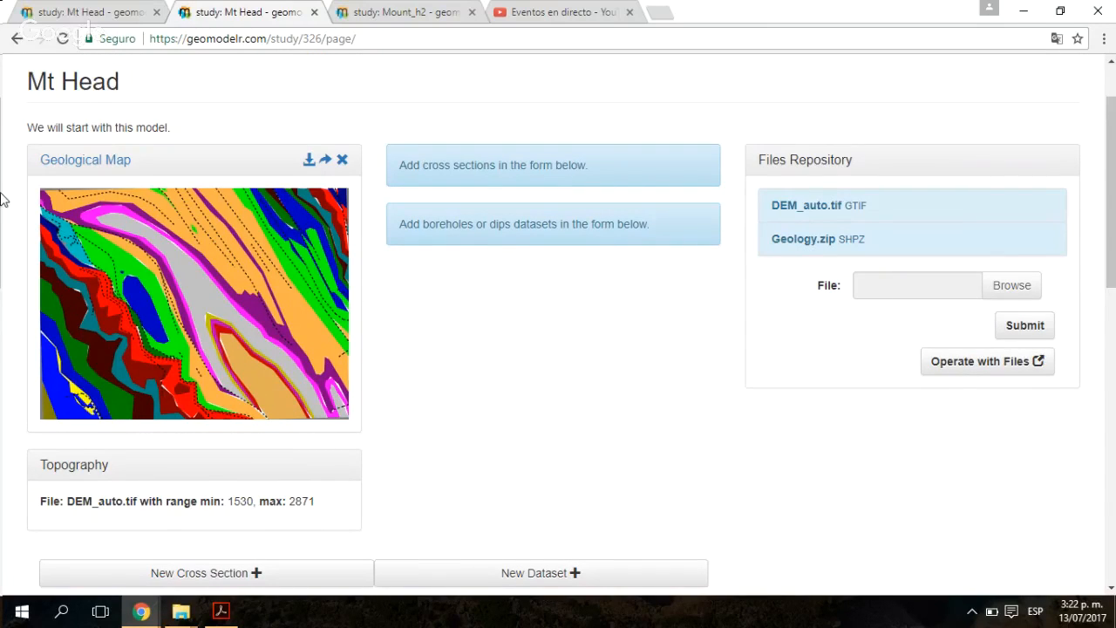
scroll(96, 331, "down", 2)
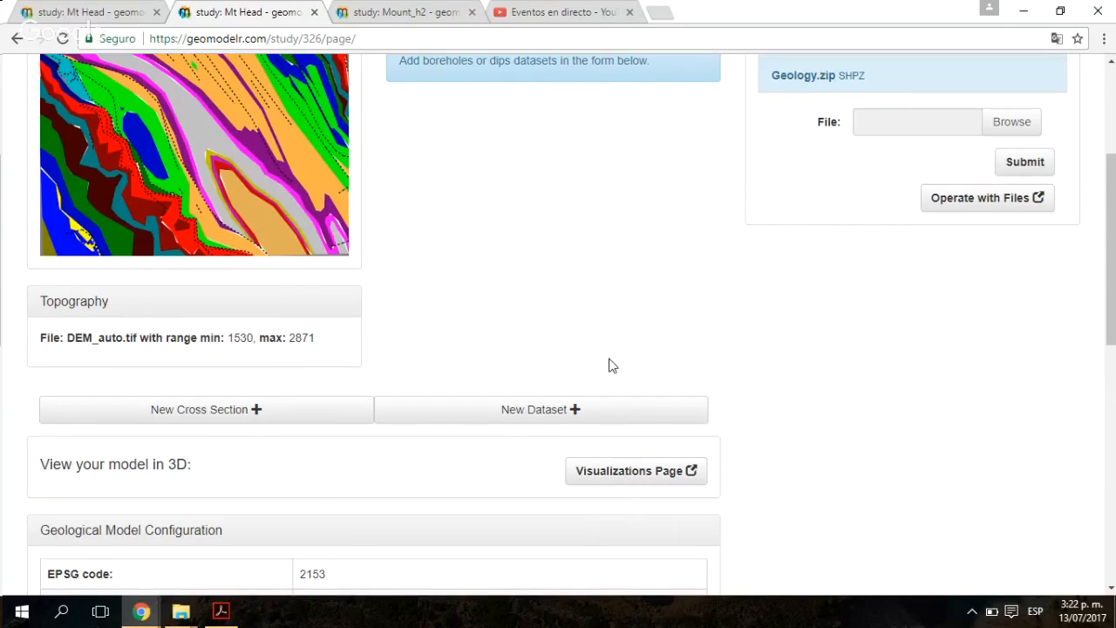
scroll(612, 366, "down", 2)
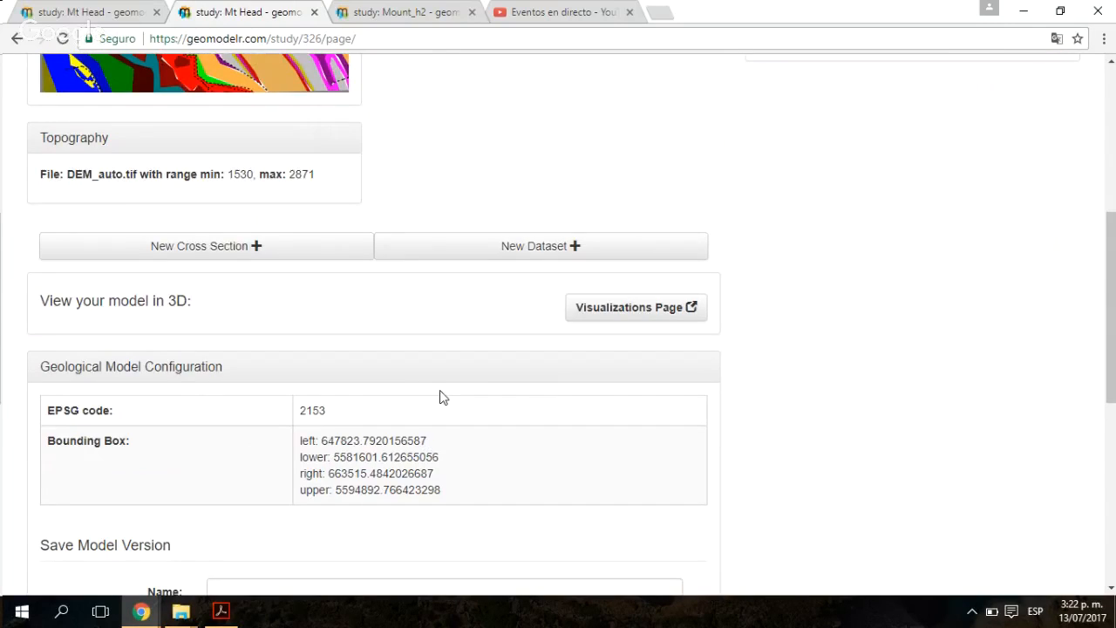
scroll(441, 397, "up", 5)
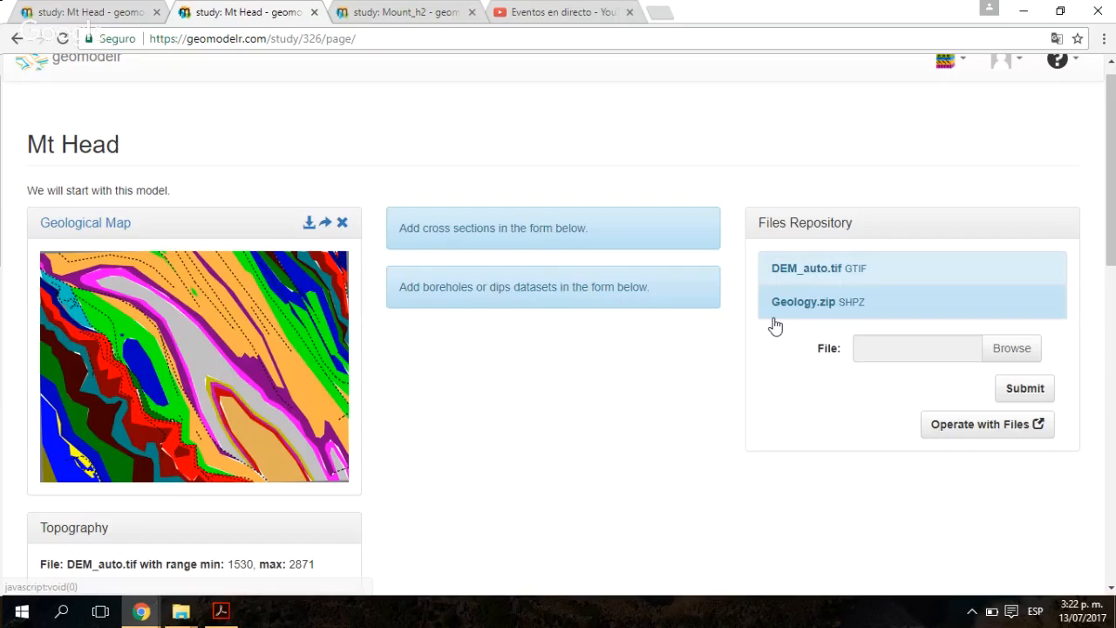
scroll(1025, 295, "down", 1)
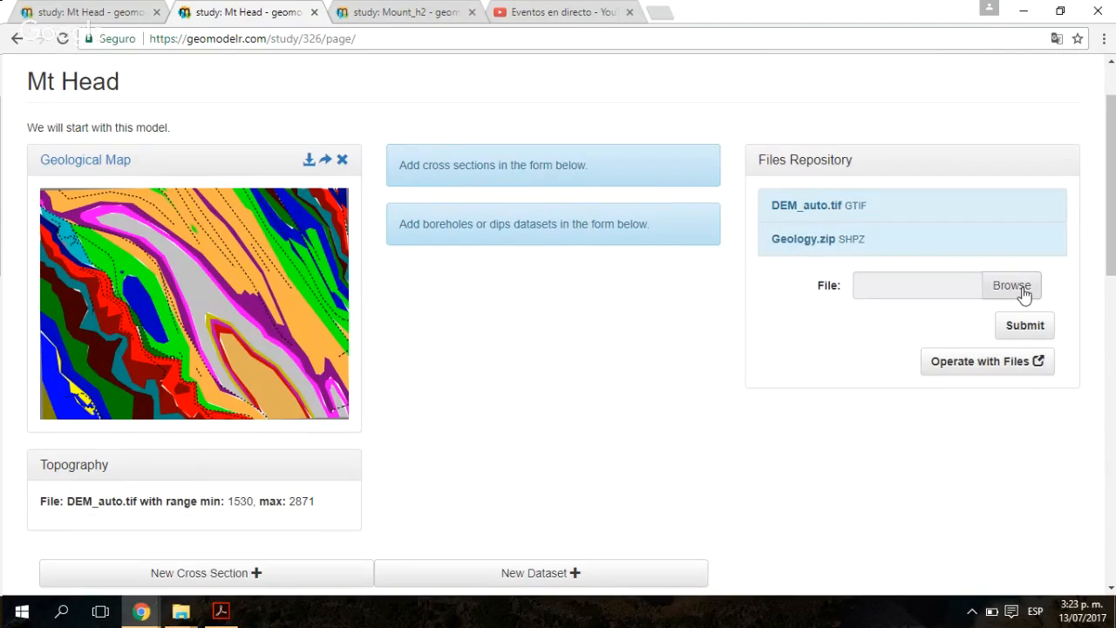
left_click(1025, 295)
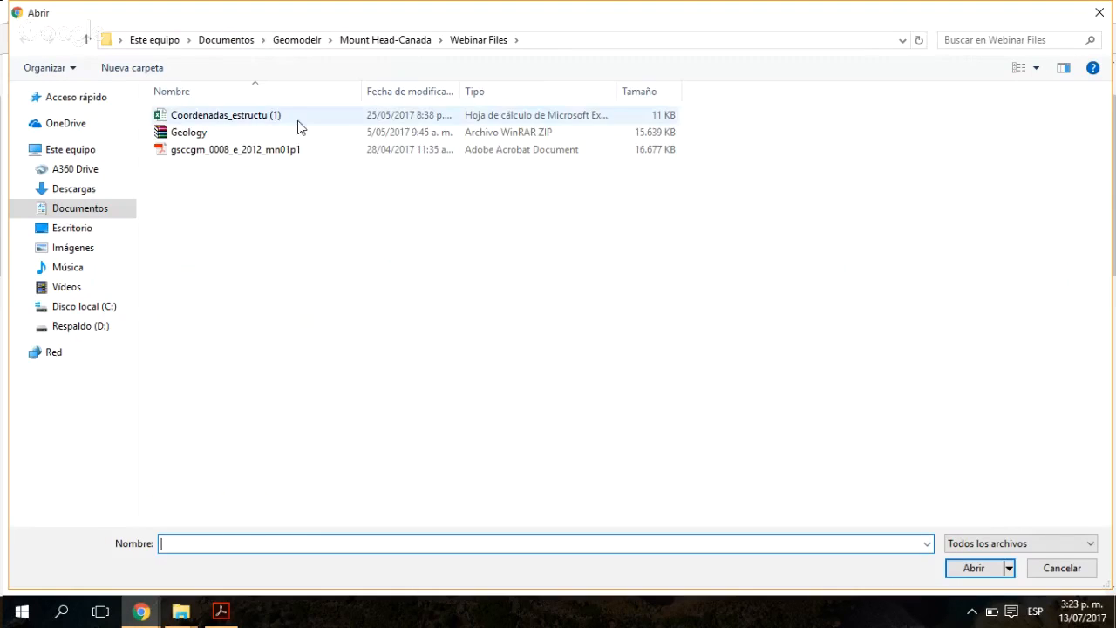
left_click(207, 116)
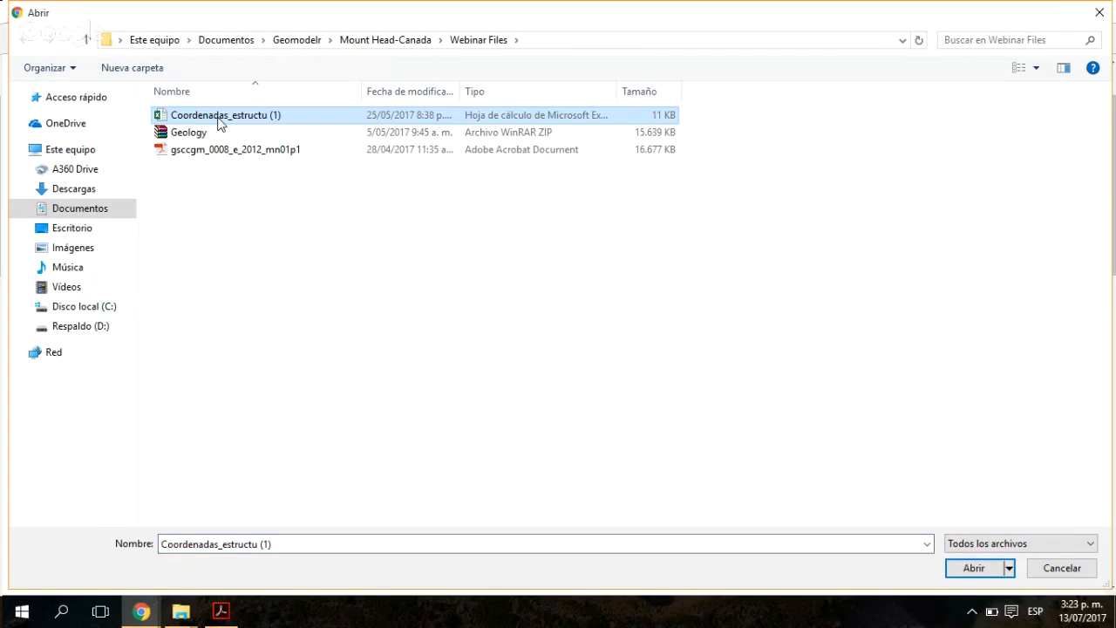
left_click(196, 616)
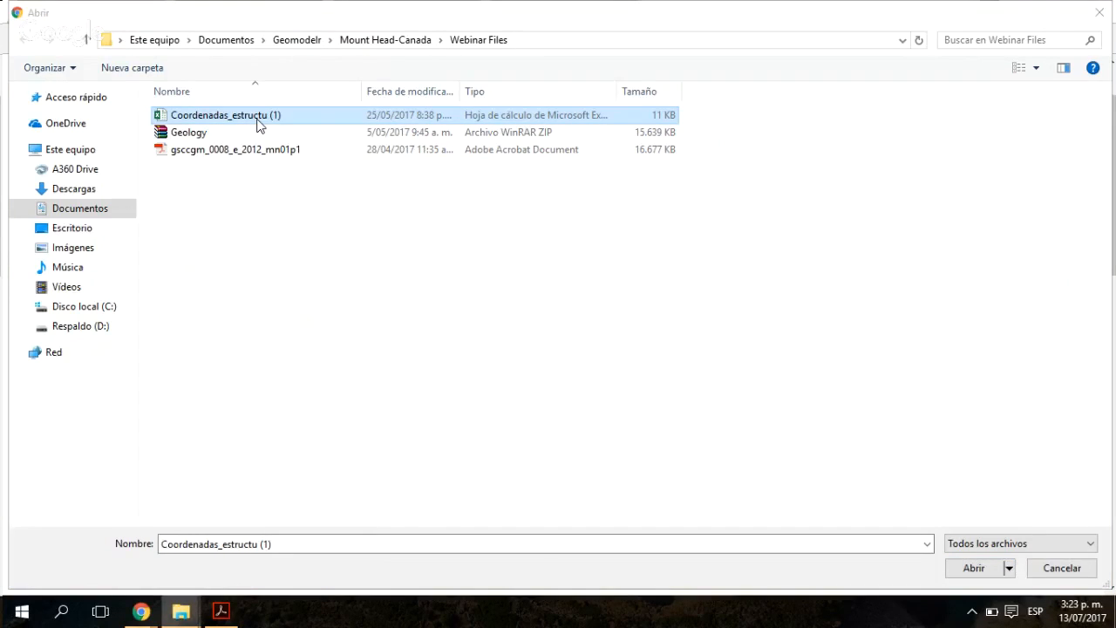
double_click(256, 120)
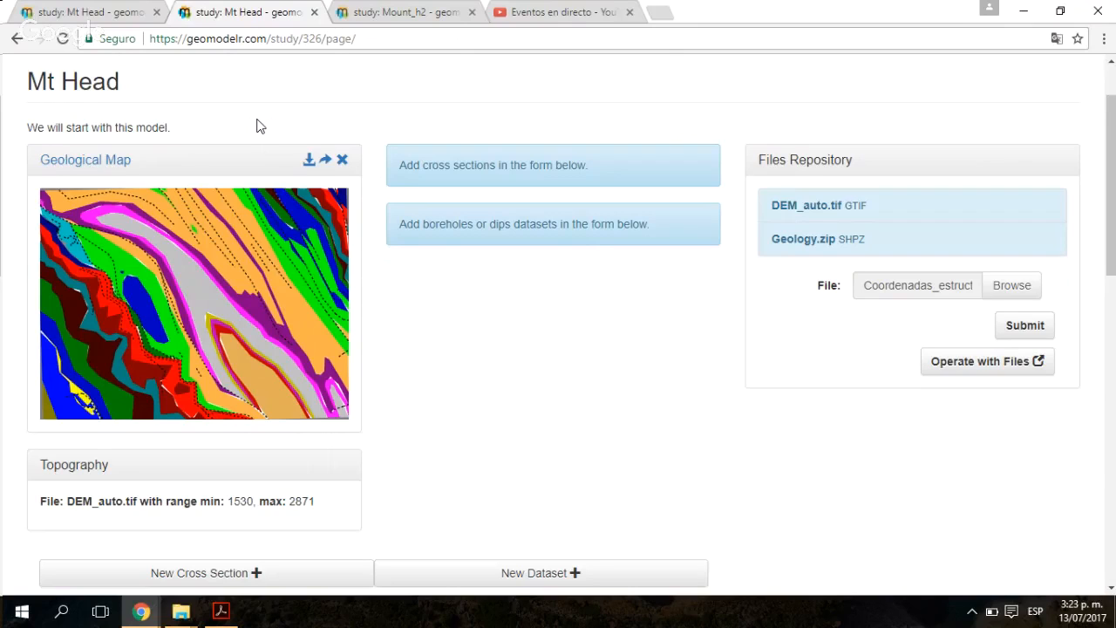
left_click(1025, 324)
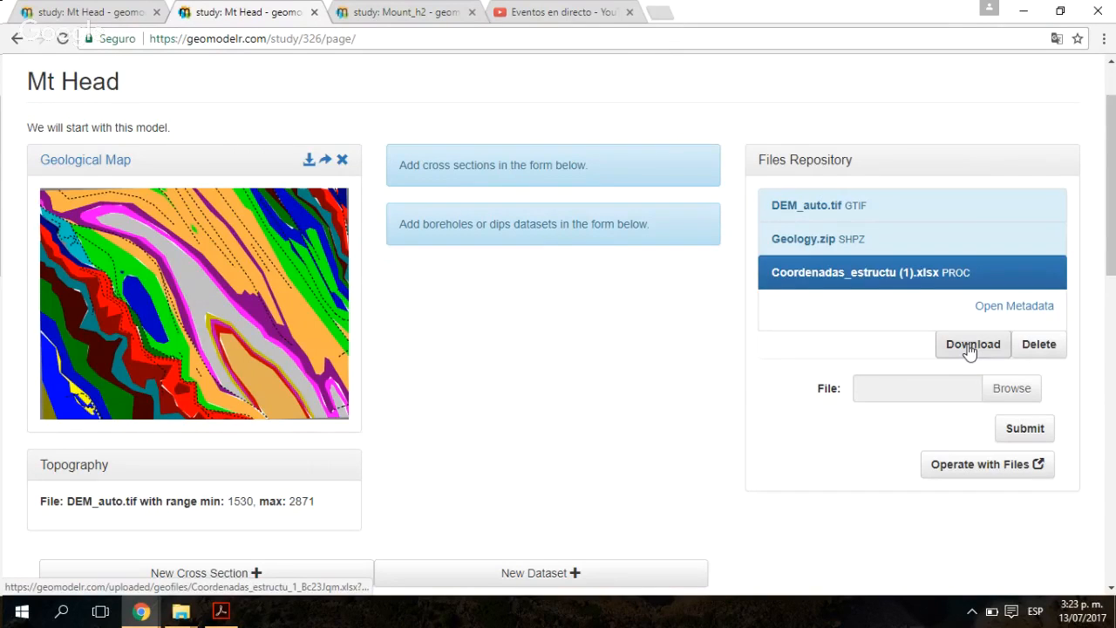
scroll(864, 336, "down", 1)
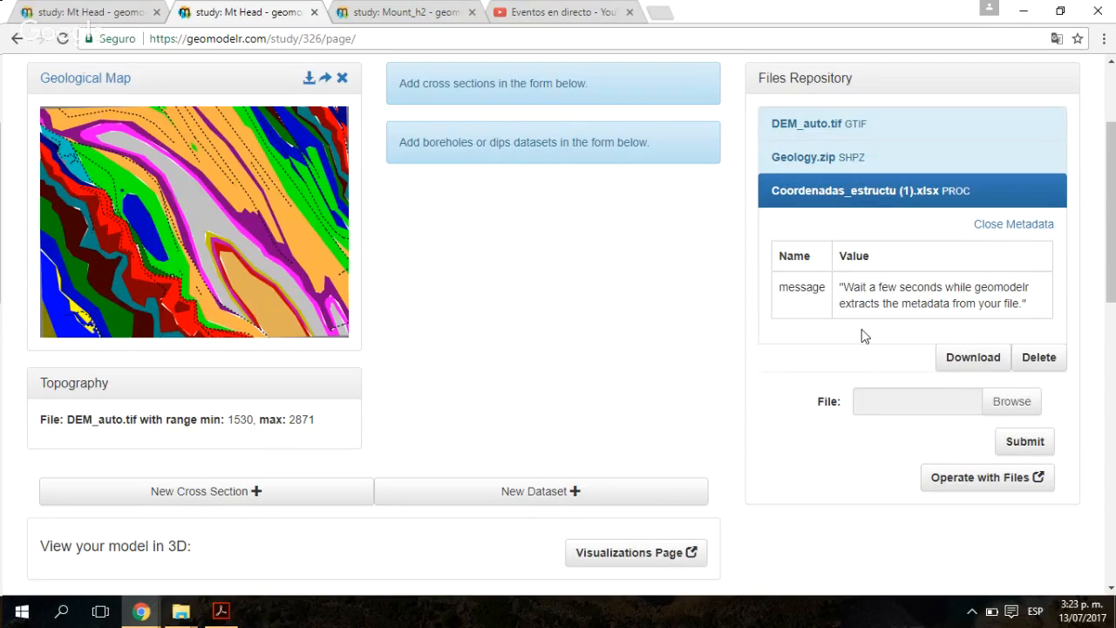
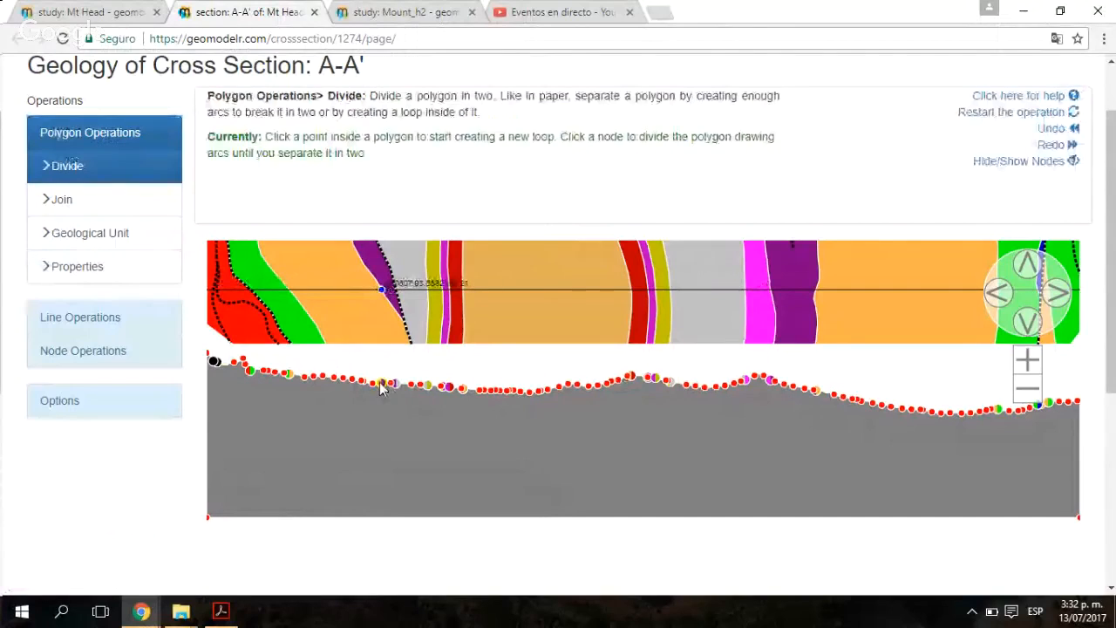
Step: Divide the A-A' cross section polygon with a narrow, downward-pointing wedge between the two surface contacts of the purple unit
left_click(388, 385)
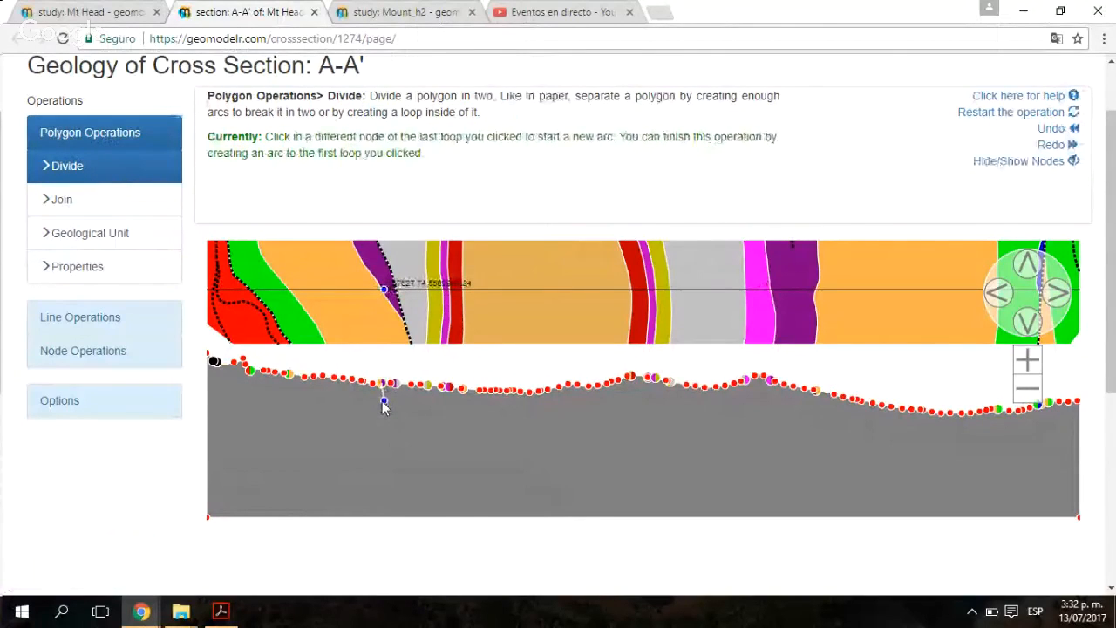
left_click(384, 400)
left_click(387, 431)
left_click(403, 457)
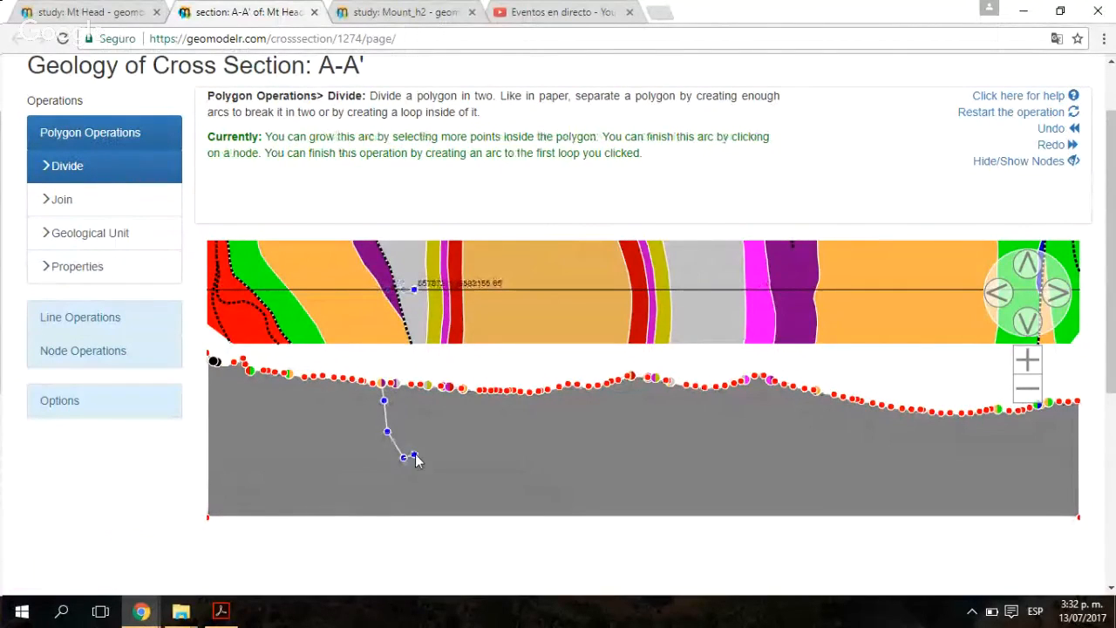
left_click(400, 410)
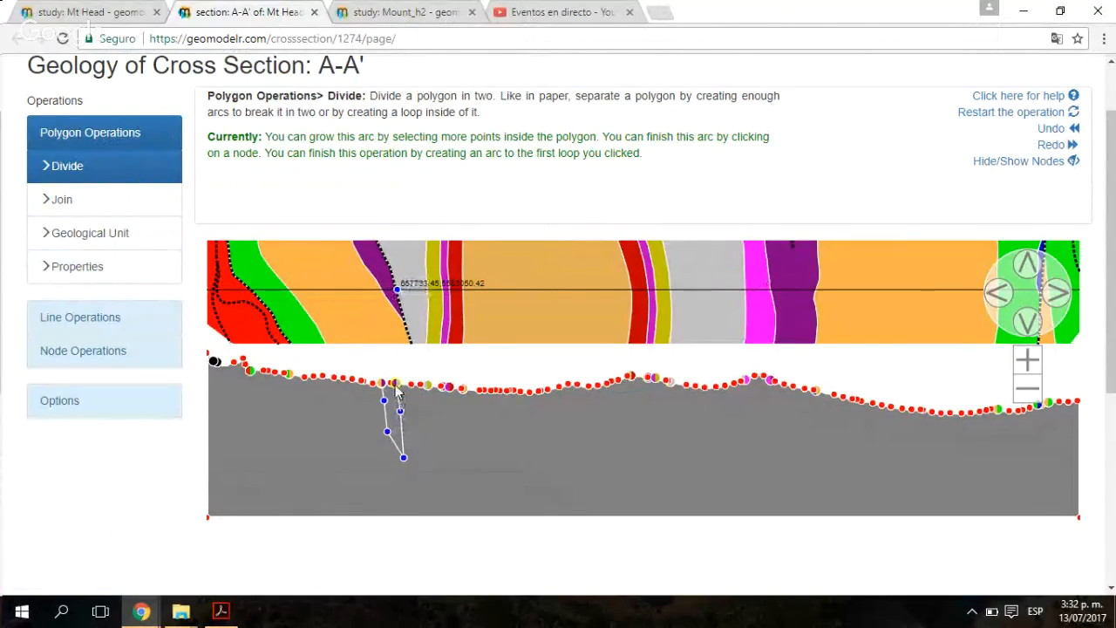
left_click(395, 385)
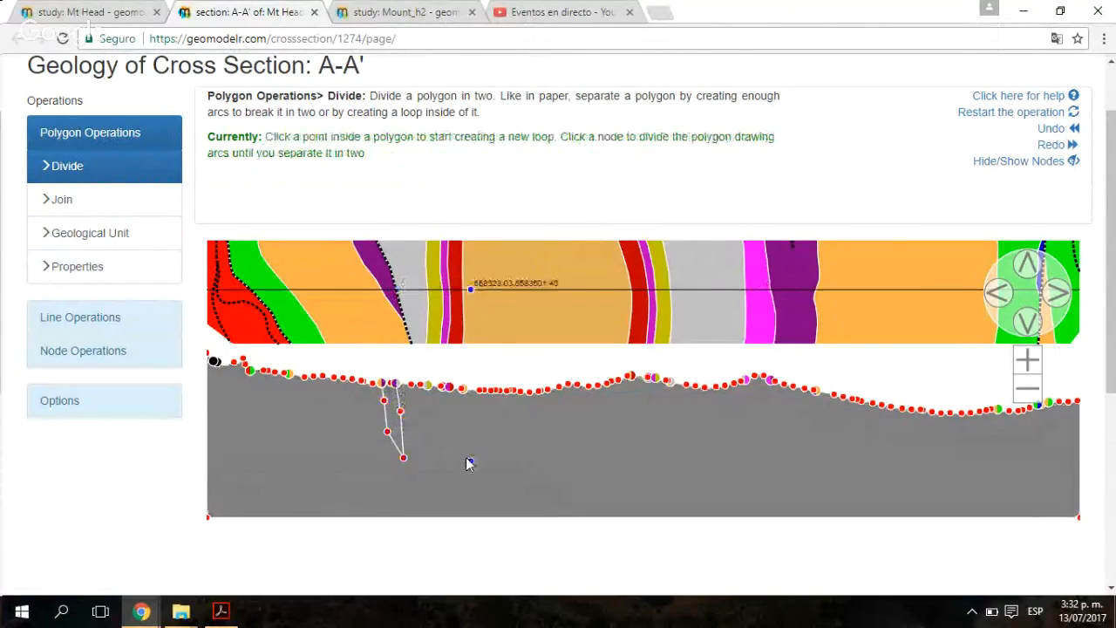
left_click(641, 454)
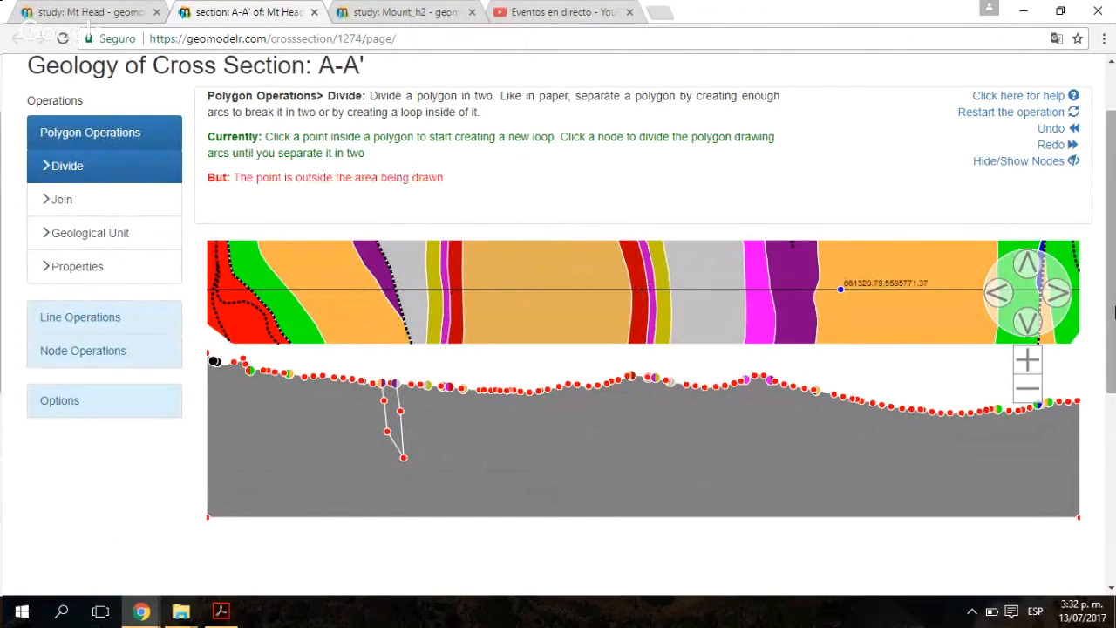
Step: Add a line from the wedge's right surface contact down along its right side, through its tip, to a point near the section's base
left_click(1029, 390)
left_click(1030, 392)
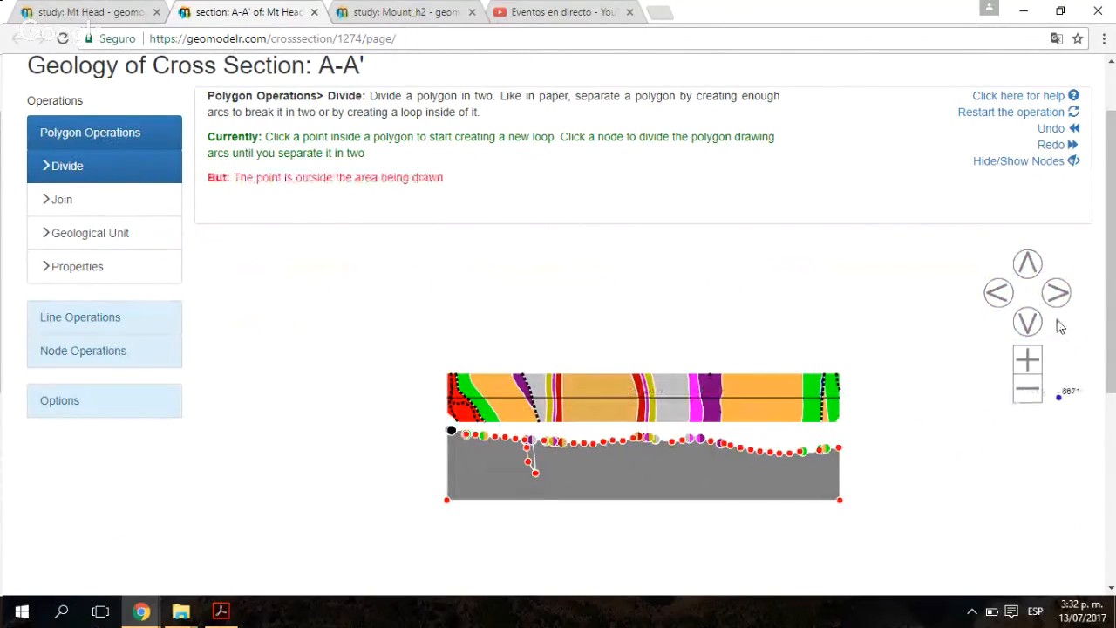
left_click(1027, 359)
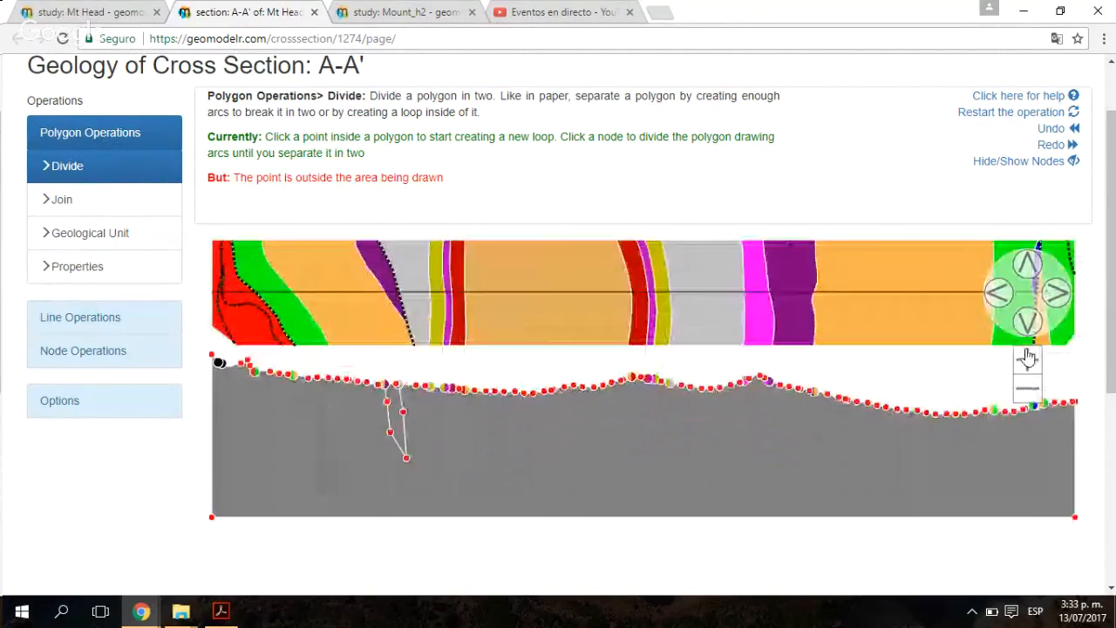
left_click(103, 319)
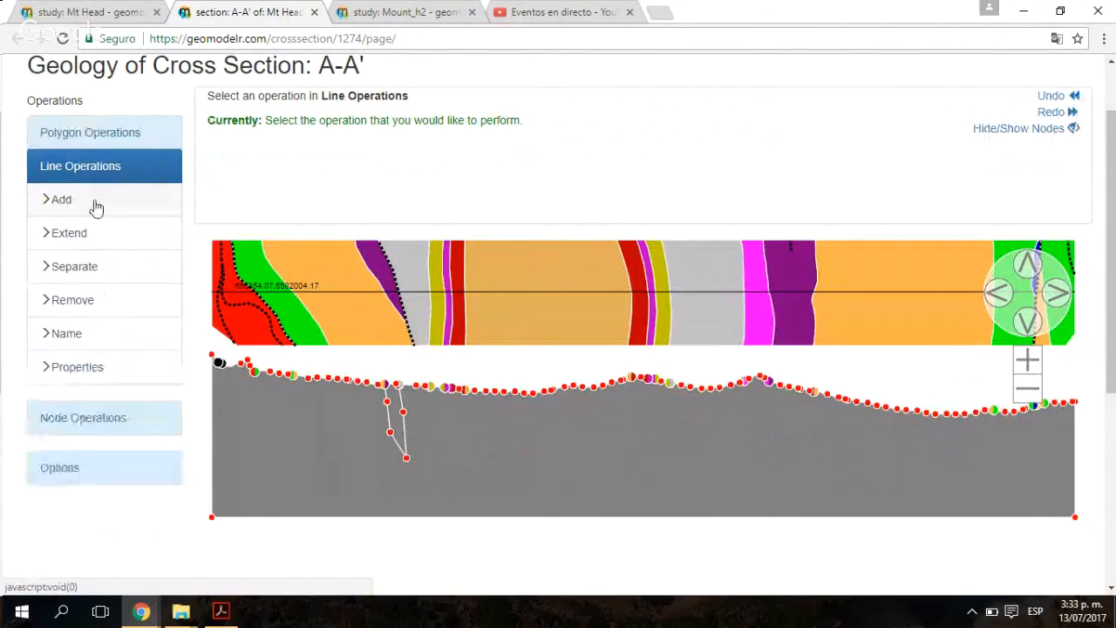
left_click(90, 200)
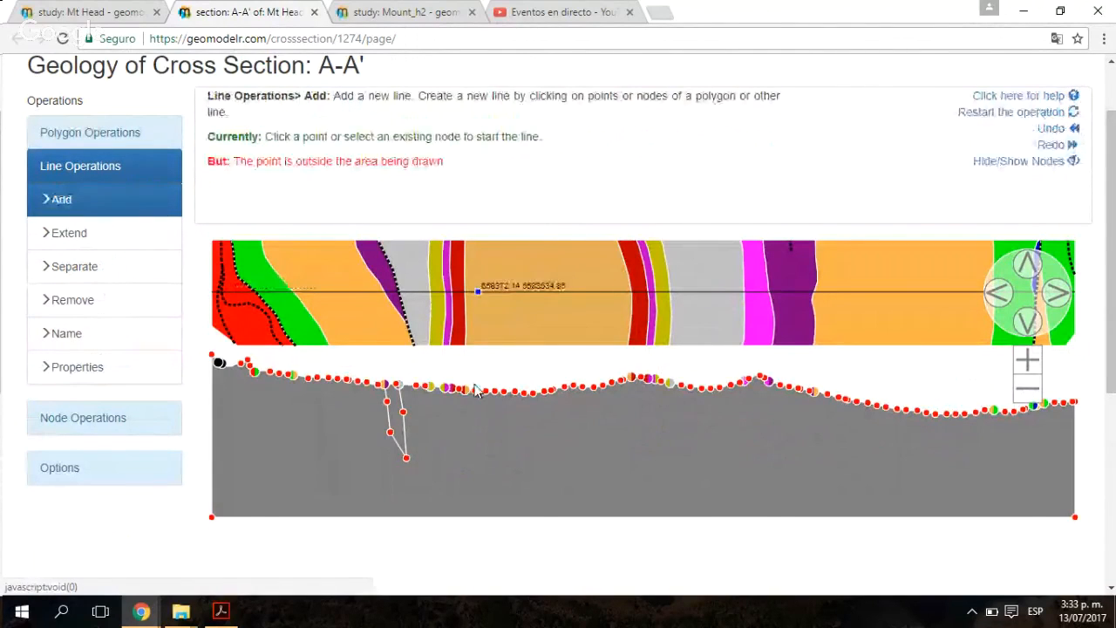
left_click(397, 390)
left_click(402, 410)
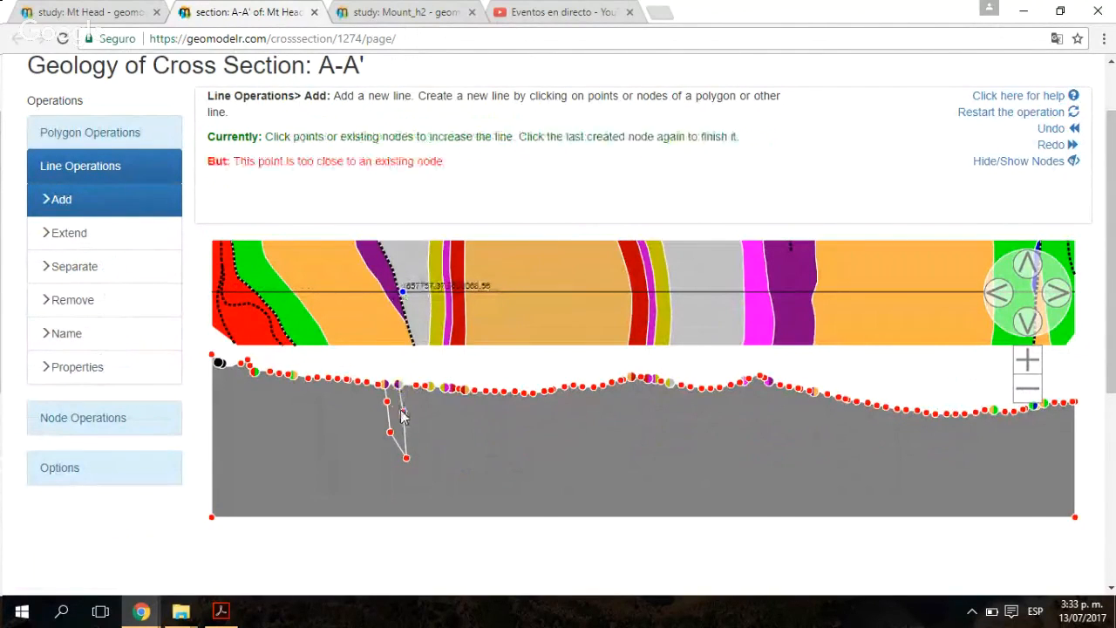
left_click(405, 457)
left_click(411, 494)
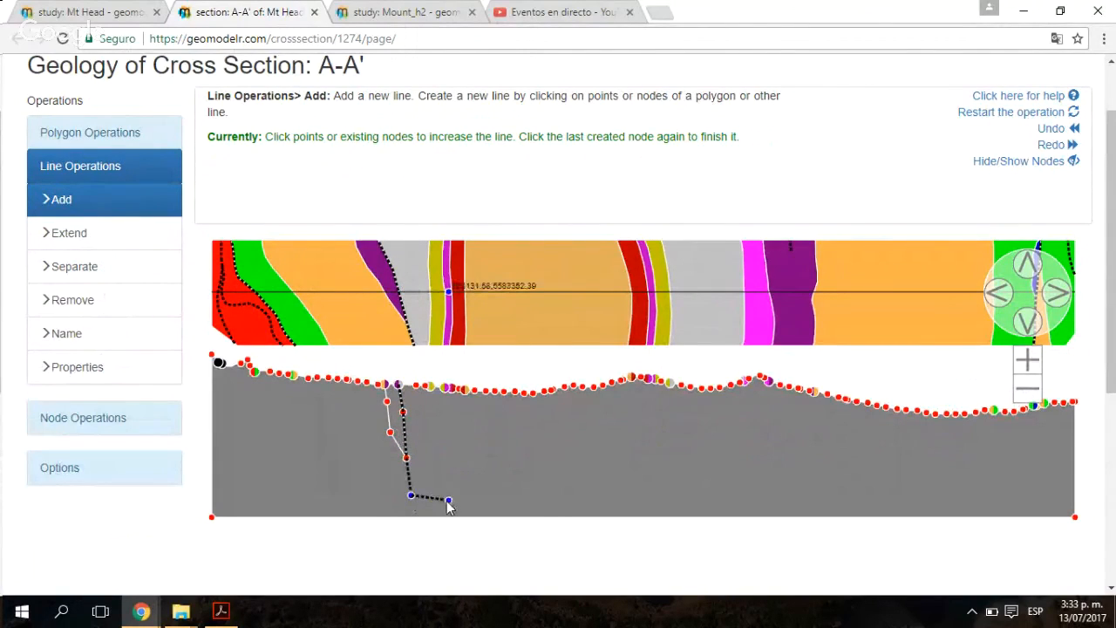
left_click(409, 494)
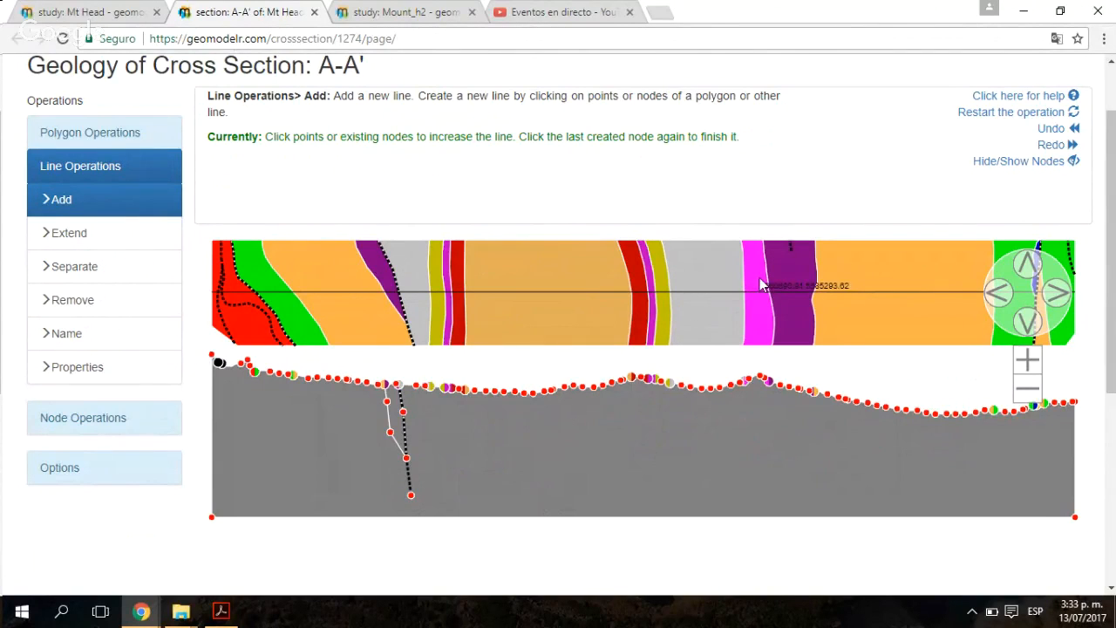
left_click(220, 229)
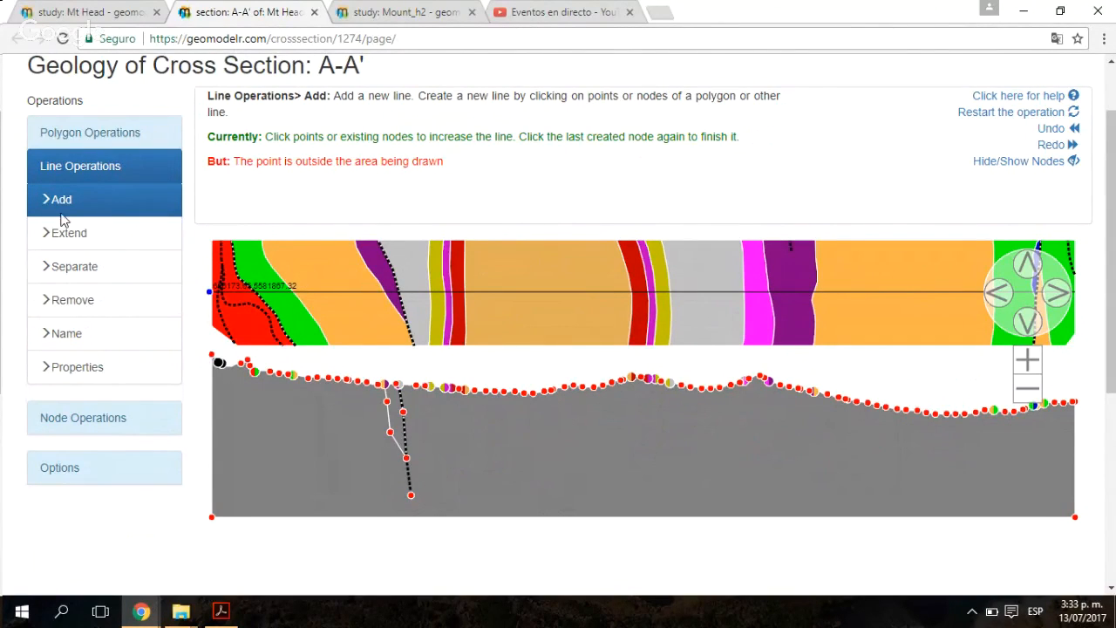
Step: Divide the section polygon with a bowl-shaped arc from the green-orange surface contact, through the added line's lower end, up to the red-tan contact
left_click(75, 132)
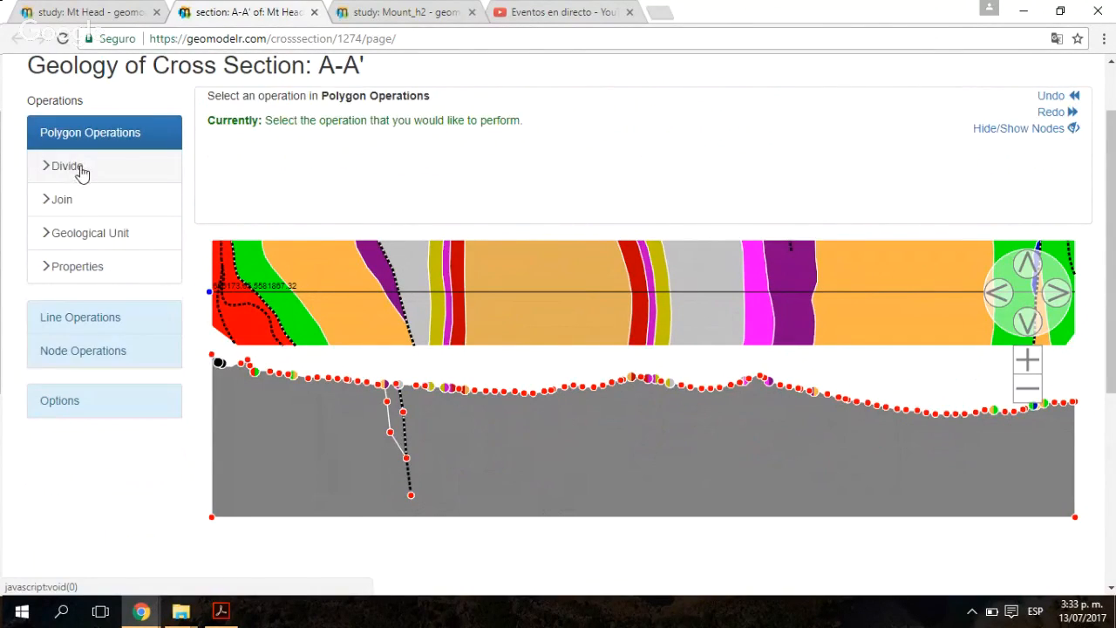
left_click(70, 166)
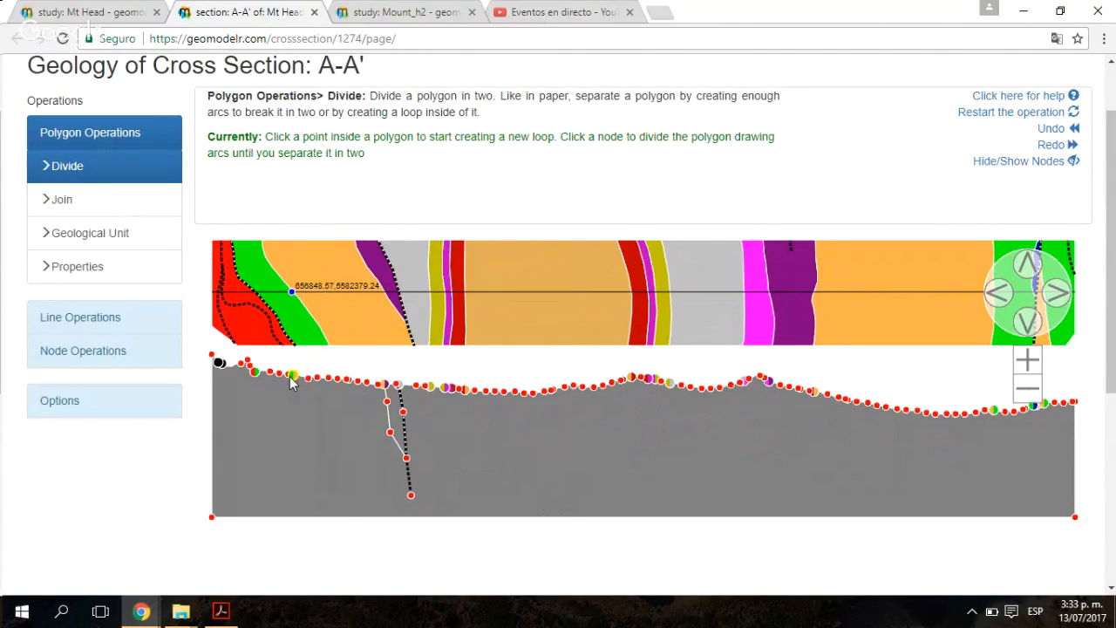
left_click(292, 376)
left_click(306, 422)
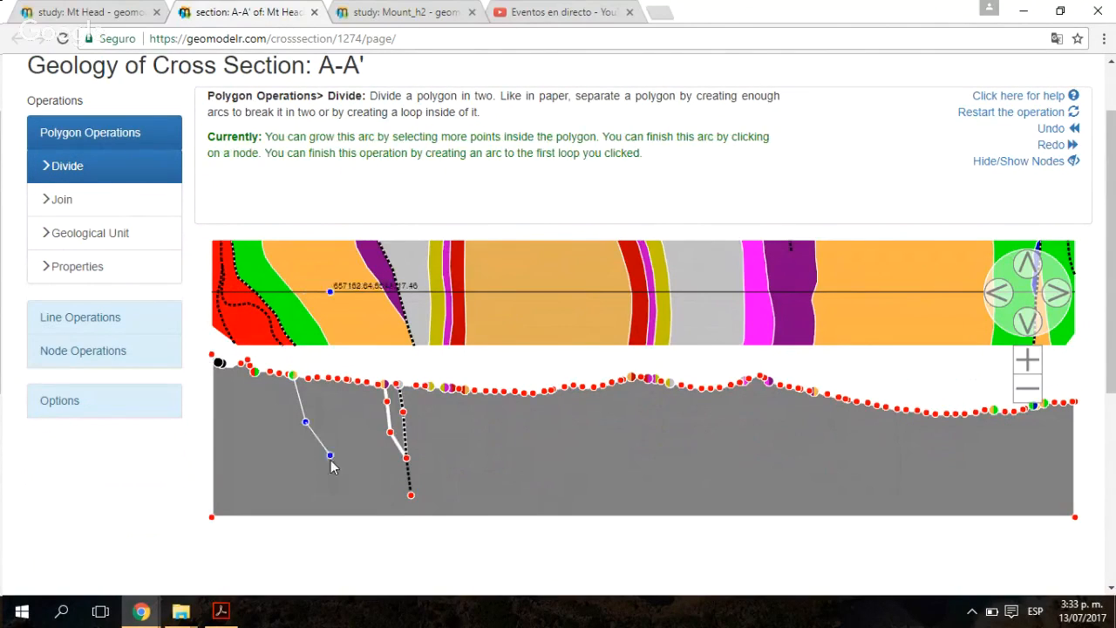
left_click(337, 465)
left_click(385, 496)
left_click(454, 485)
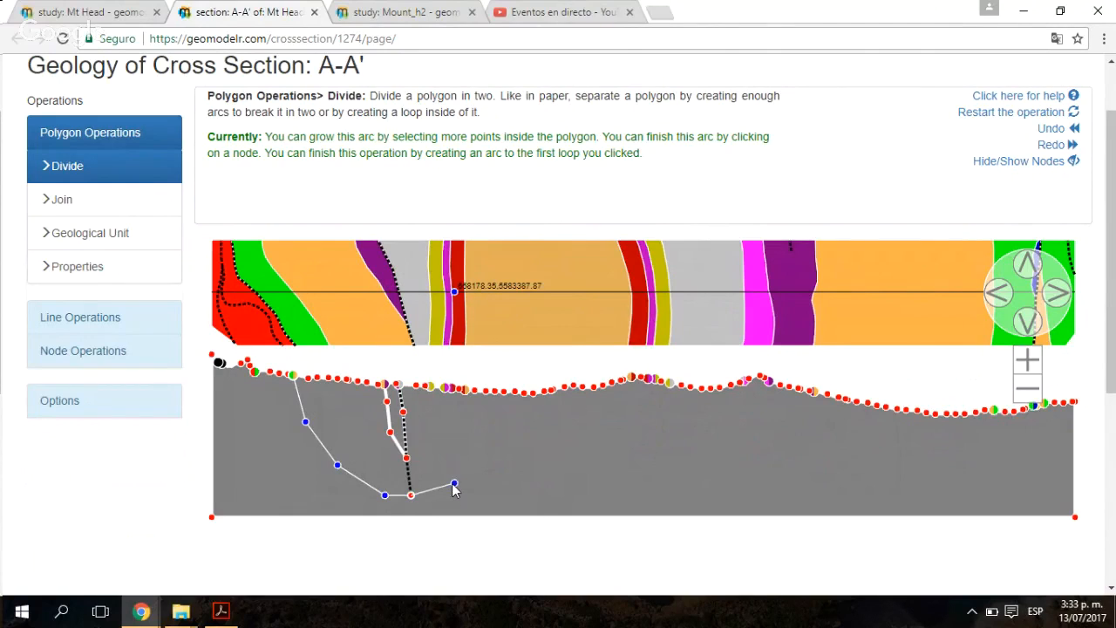
left_click(458, 445)
left_click(458, 446)
left_click(464, 408)
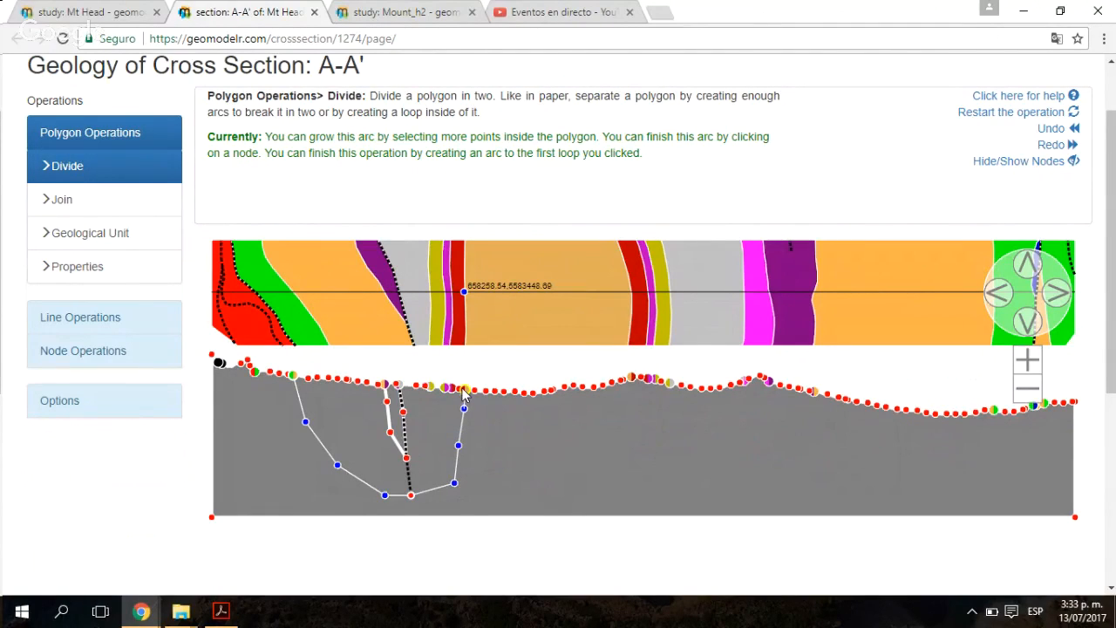
left_click(463, 391)
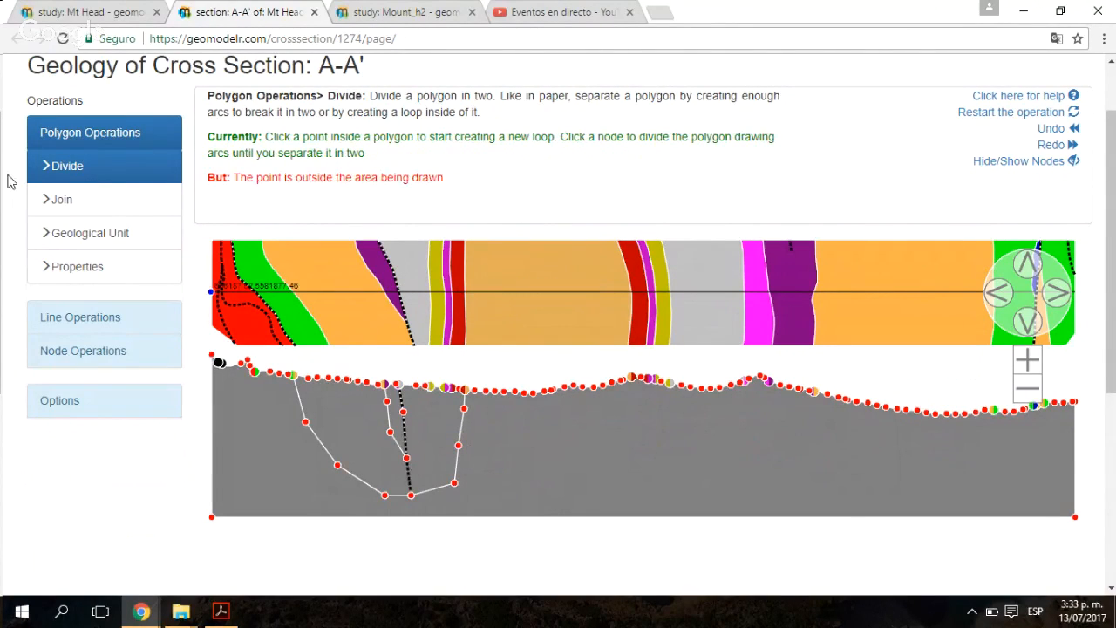
Step: Try to join the bowl-shaped polygon around the wedge with an adjacent polygon
left_click(54, 201)
left_click(364, 475)
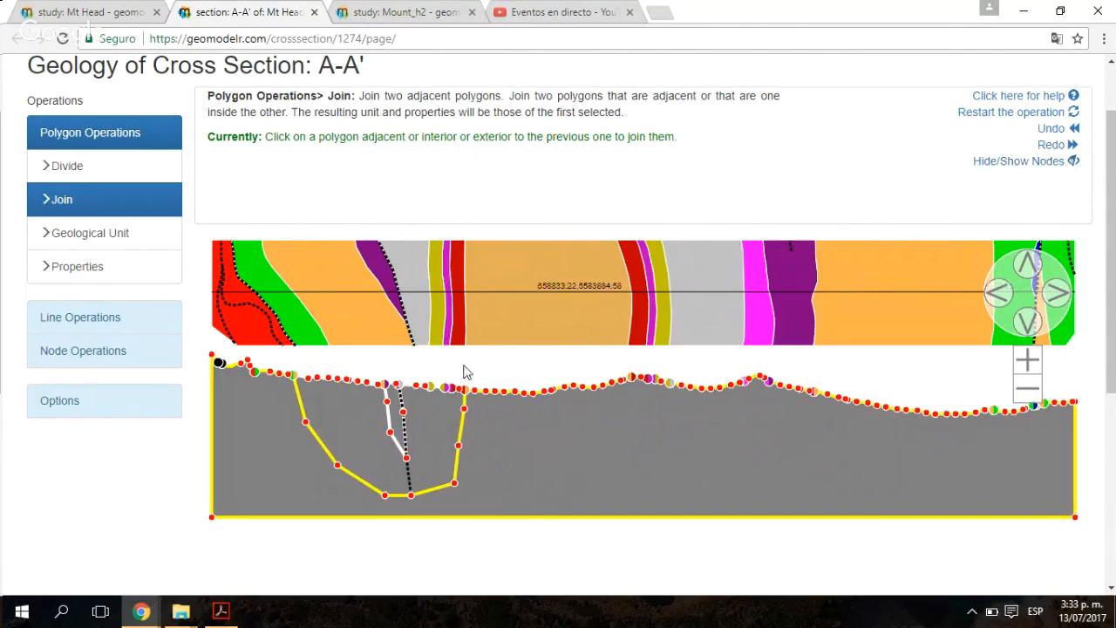
left_click(346, 426)
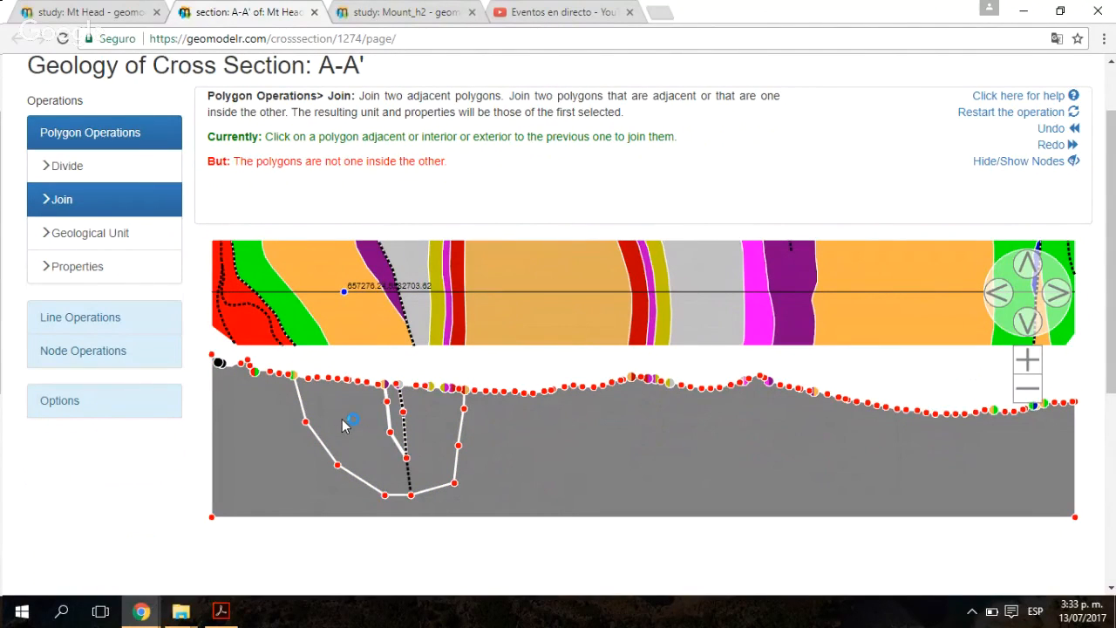
left_click(323, 401)
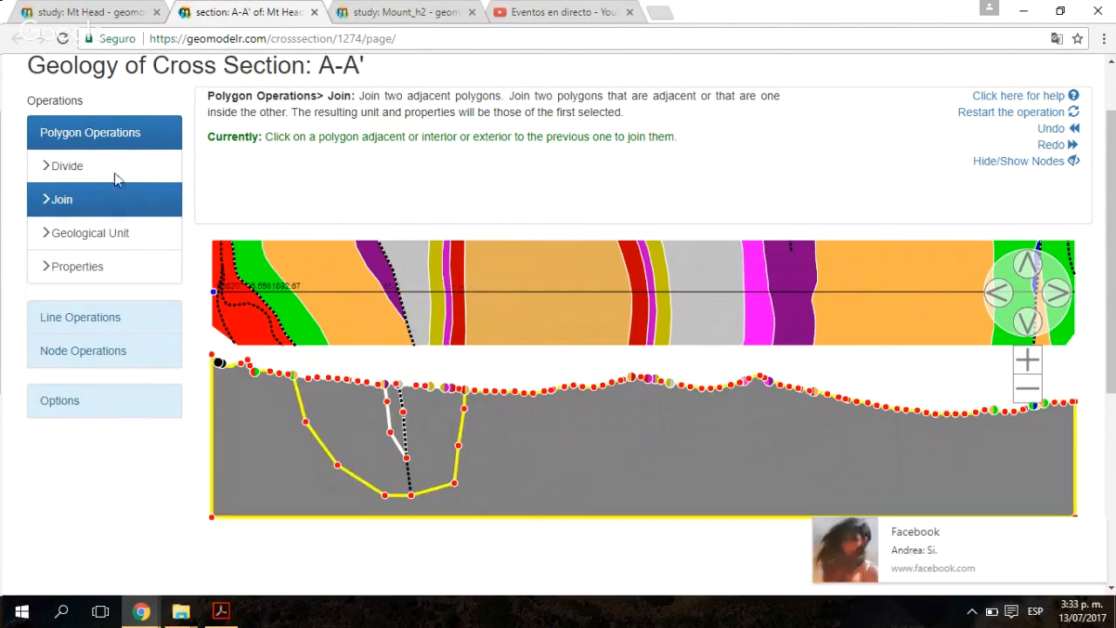
Step: Set the geological unit of the bowl-shaped polygon around the wedge to Ct-TC
left_click(106, 233)
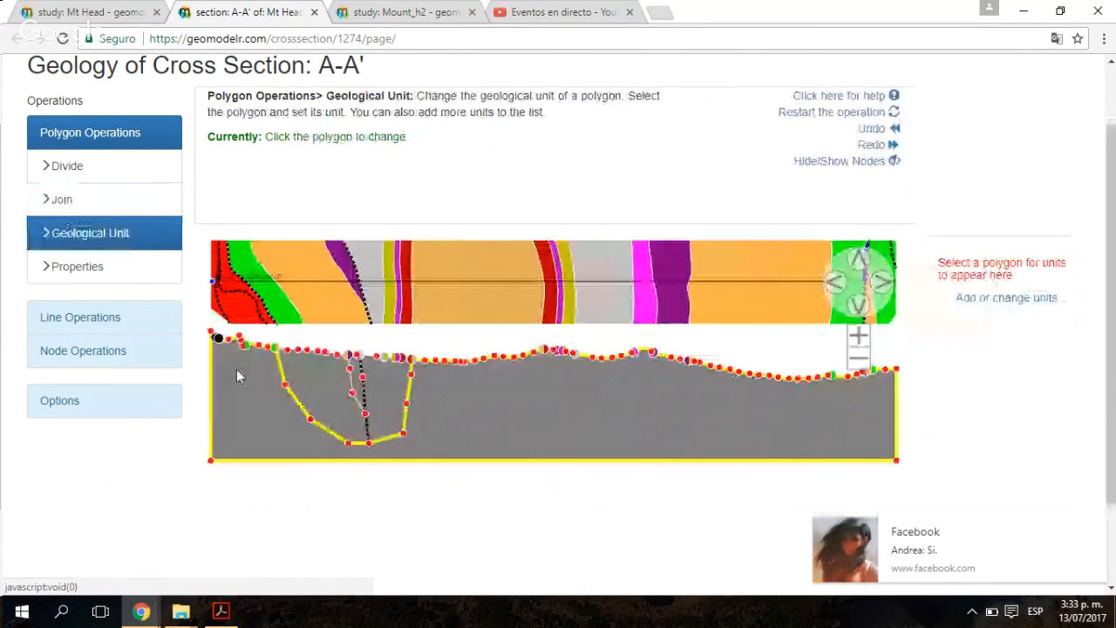
left_click(318, 387)
scroll(1044, 410, "down", 2)
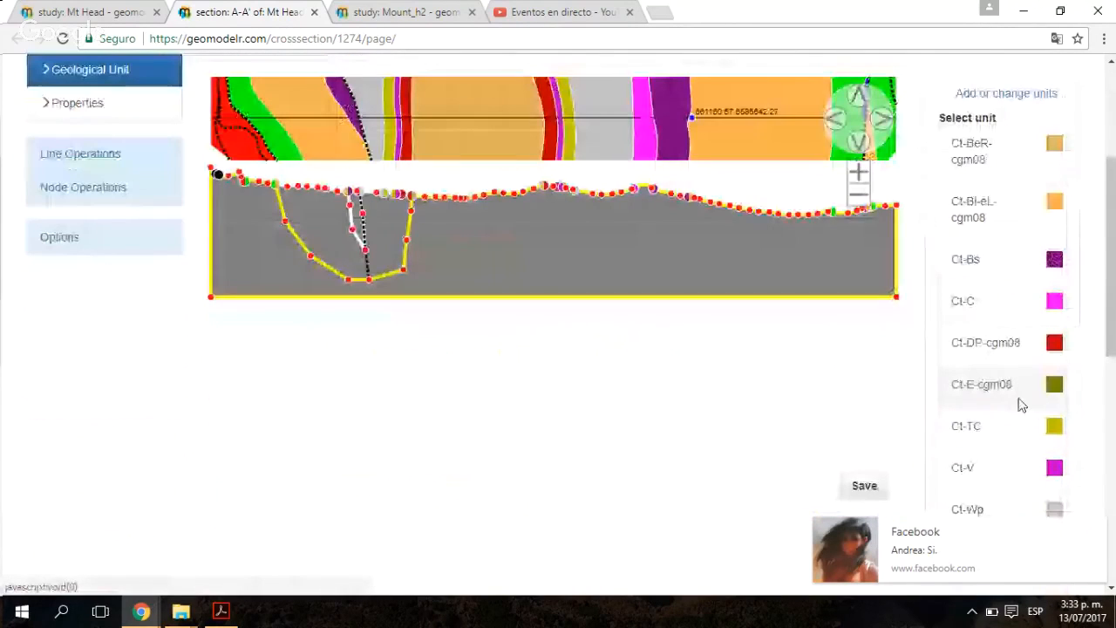
scroll(1011, 400, "up", 1)
scroll(1011, 400, "down", 1)
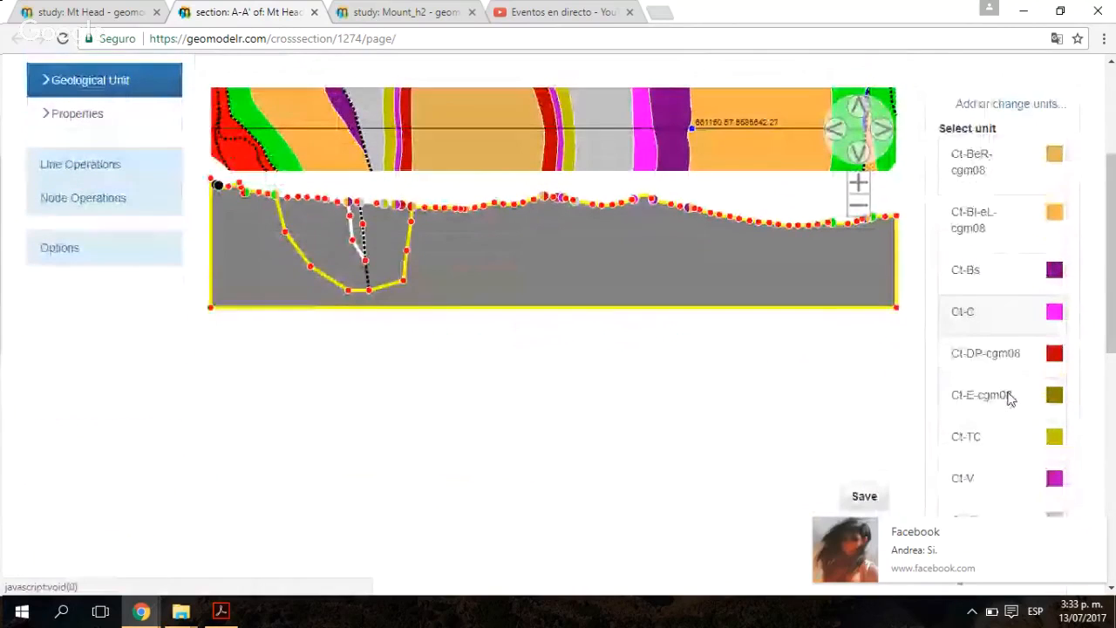
left_click(977, 428)
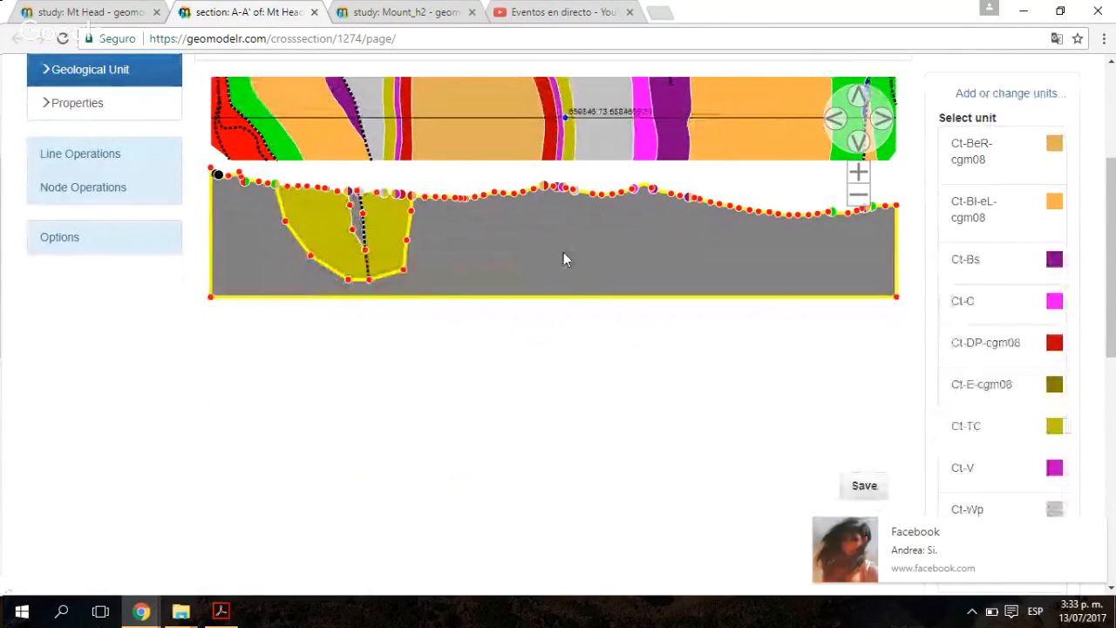
scroll(775, 414, "up", 1)
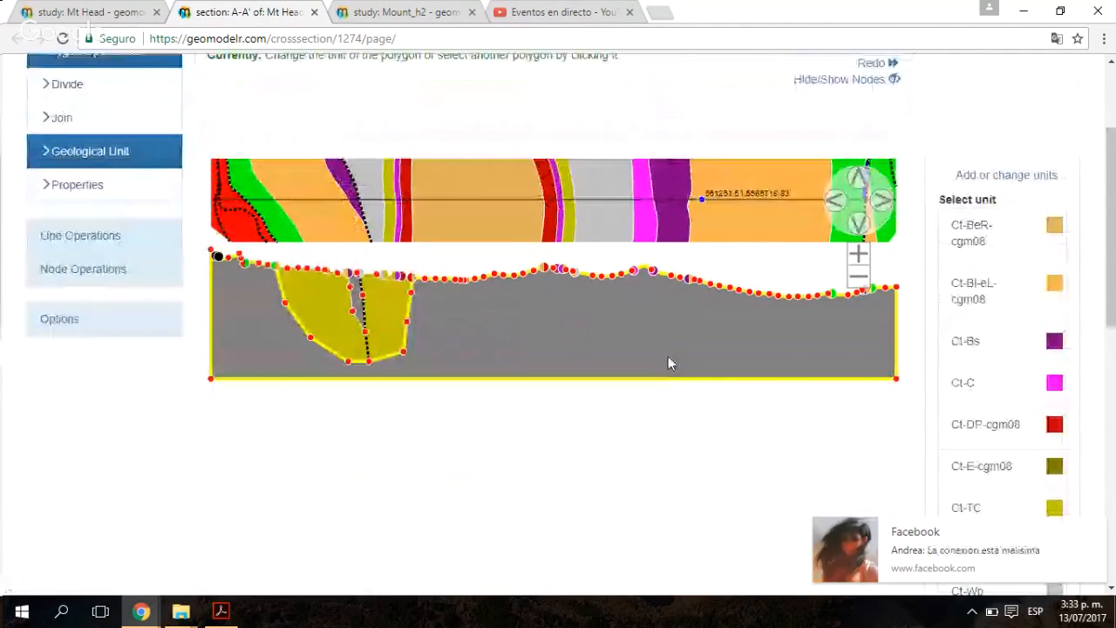
scroll(592, 329, "up", 1)
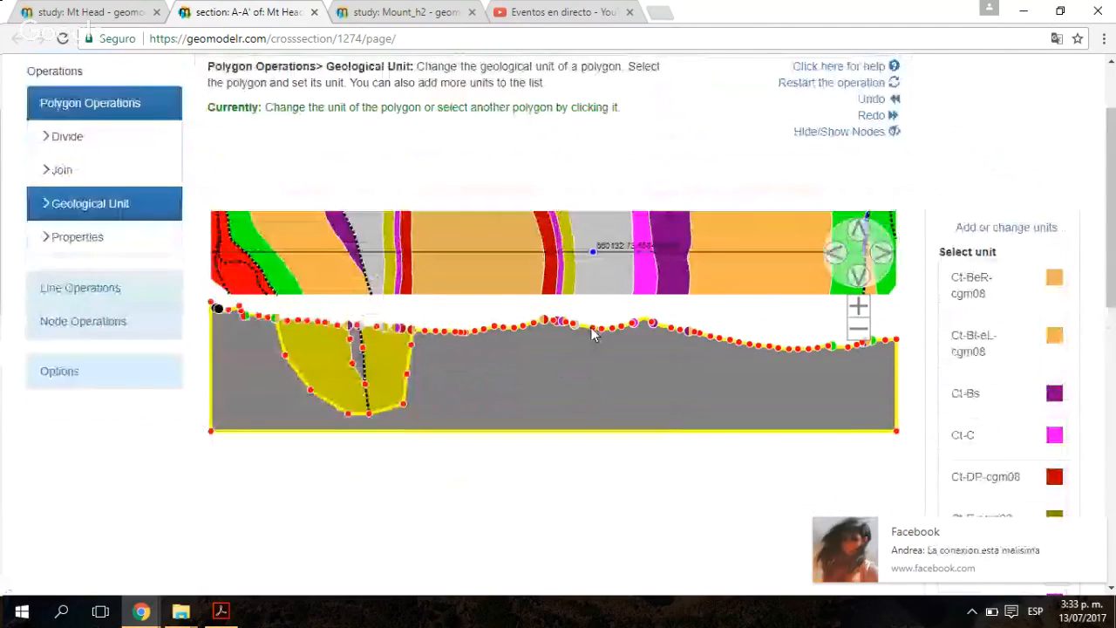
scroll(592, 335, "up", 1)
scroll(80, 252, "up", 1)
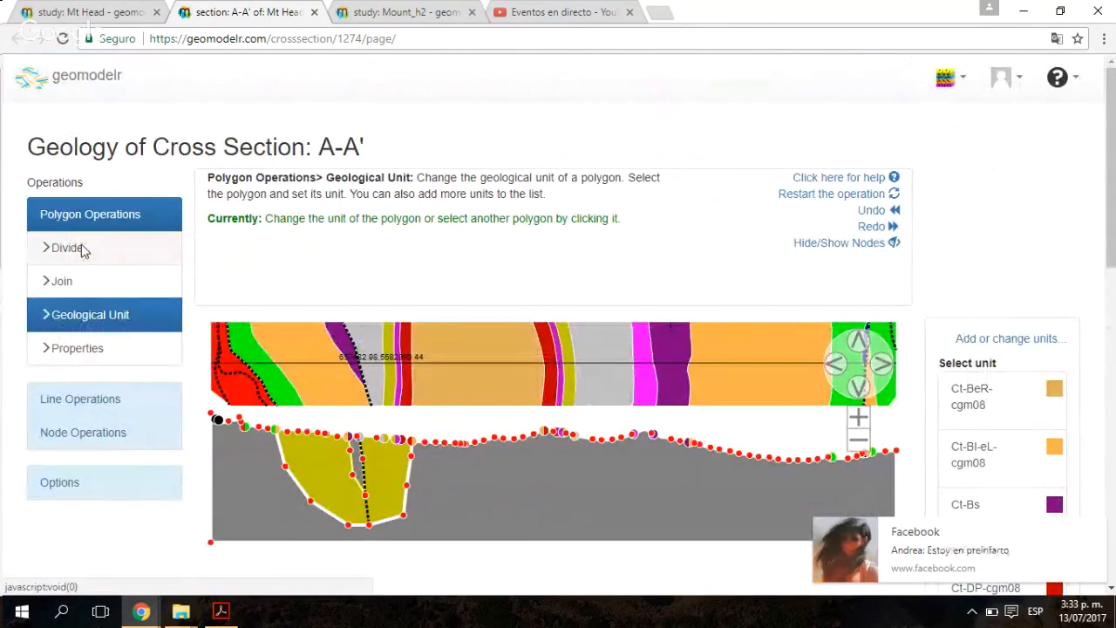
left_click(84, 252)
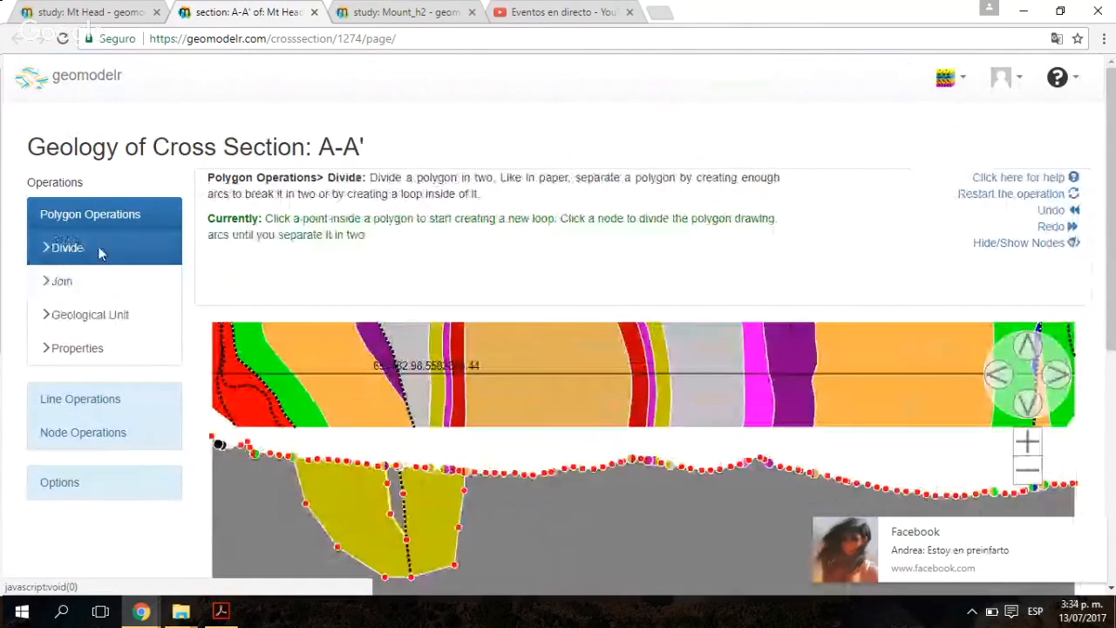
left_click(105, 279)
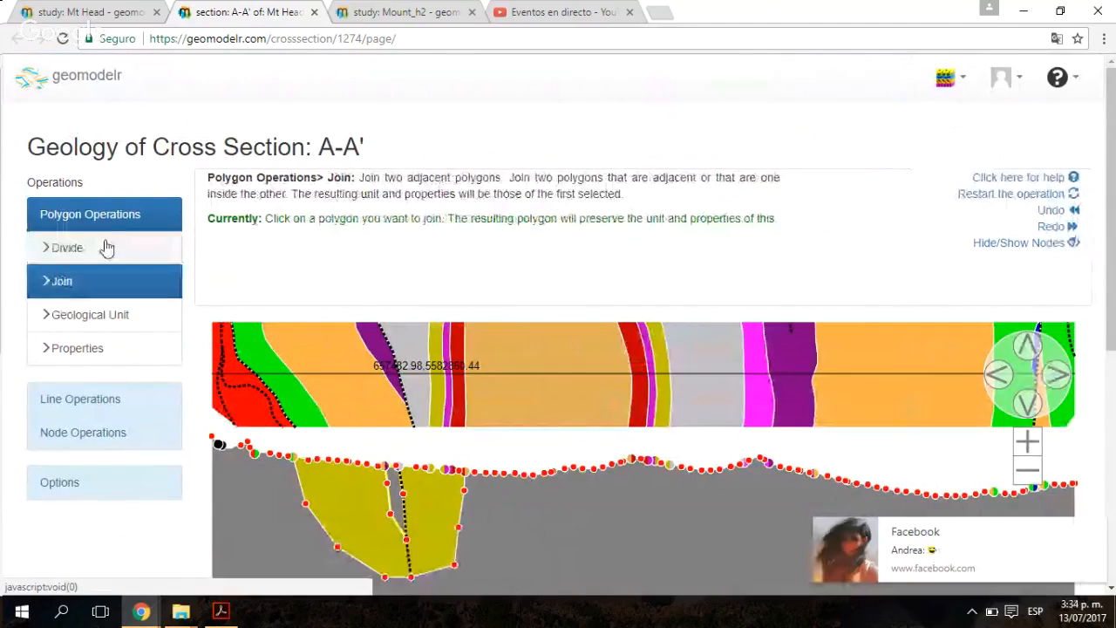
scroll(106, 247, "down", 1)
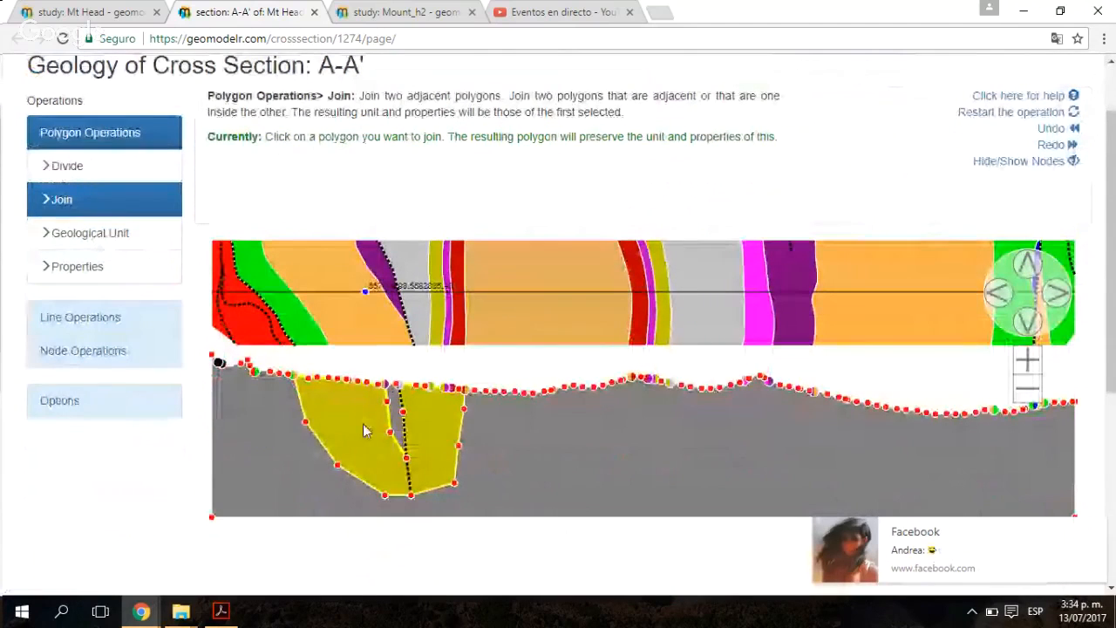
Step: Add a line from the magenta-purple surface contact in the section's eastern half, running down and leftward through two points at depth
left_click(106, 322)
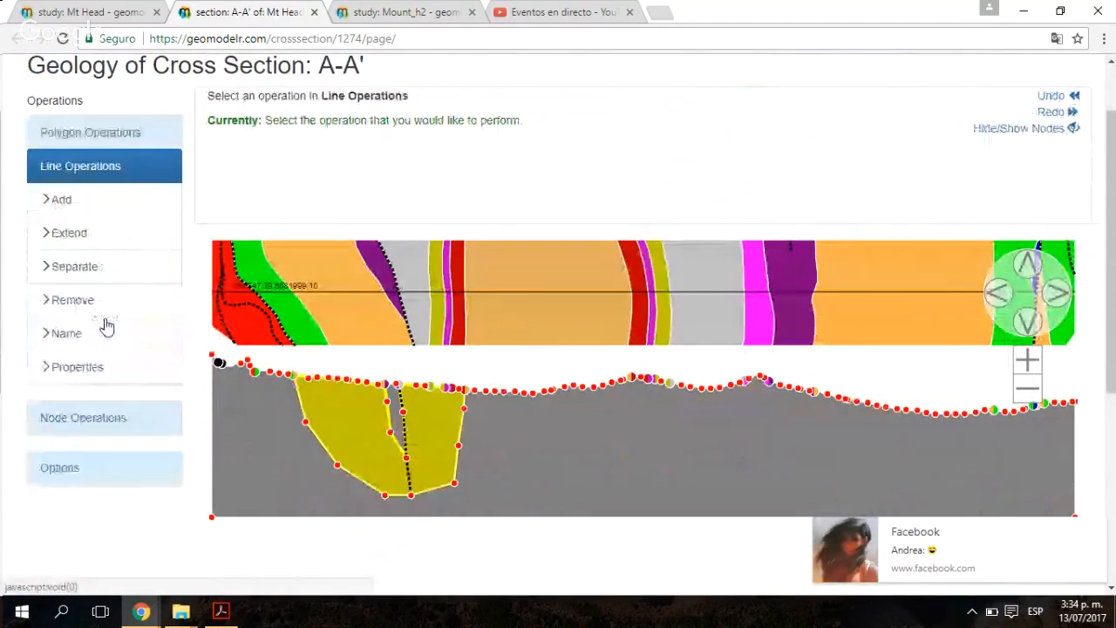
left_click(125, 207)
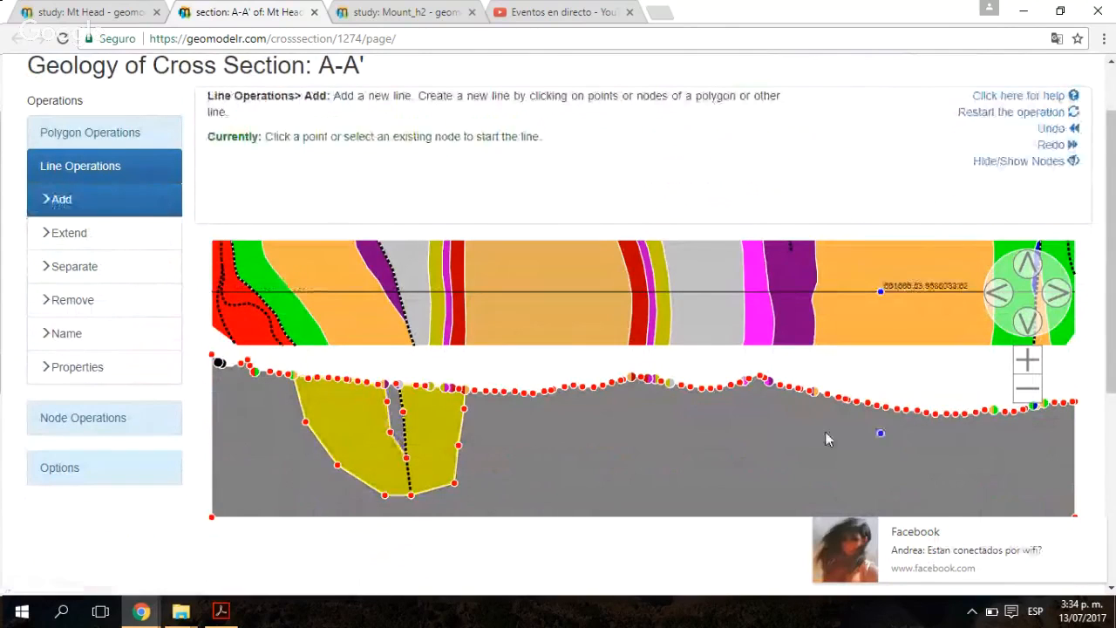
left_click(768, 382)
left_click(750, 420)
left_click(688, 450)
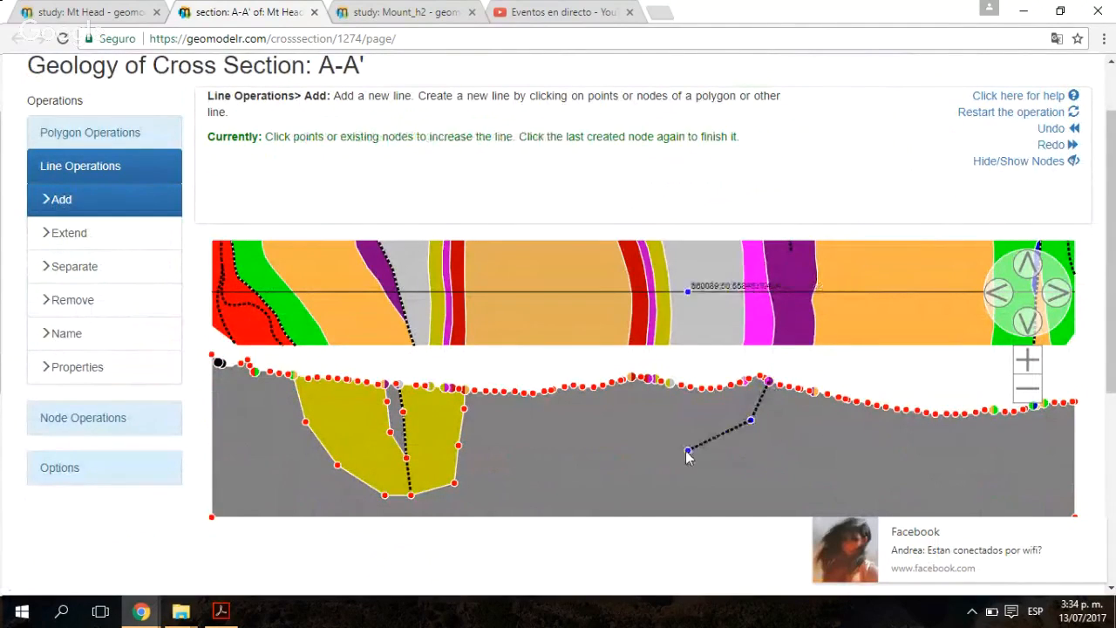
Step: Continue the new fault line below the yellow unit's level with gently dipping nodes, and finish it east of that unit
left_click(582, 476)
left_click(504, 477)
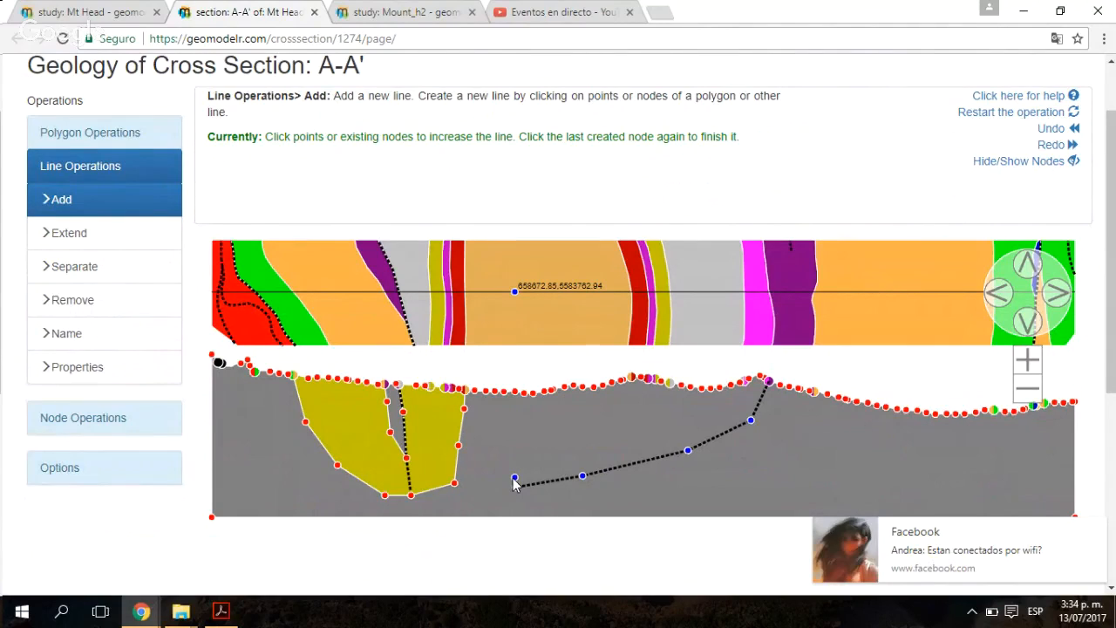
left_click(513, 486)
left_click(515, 487)
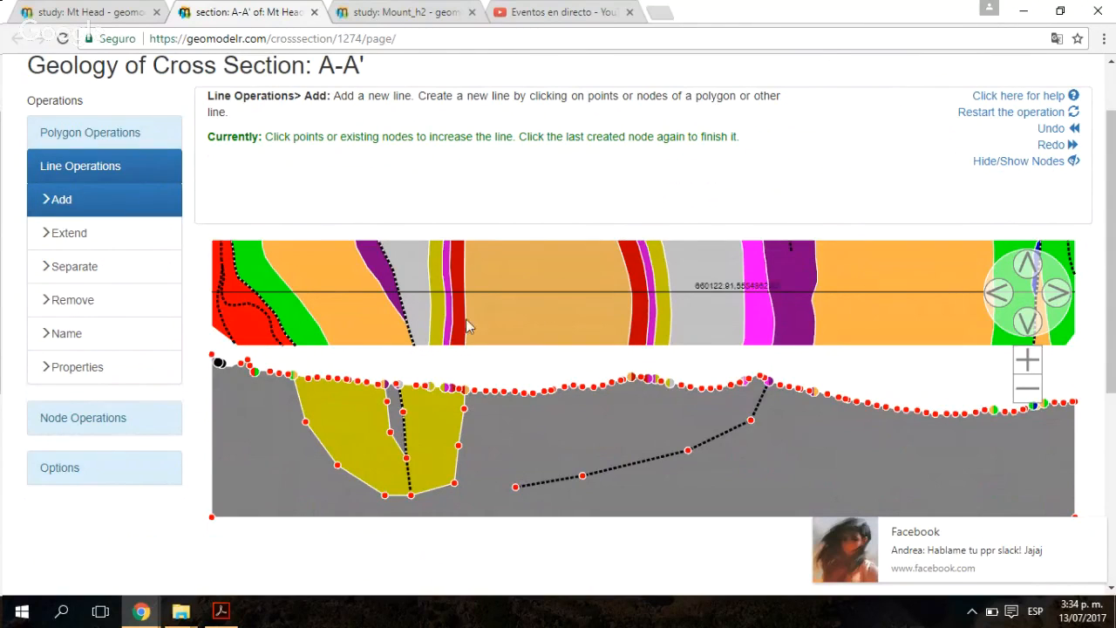
Step: Extend the fault line from its deep end with three nodes passing beneath the yellow unit
left_click(77, 234)
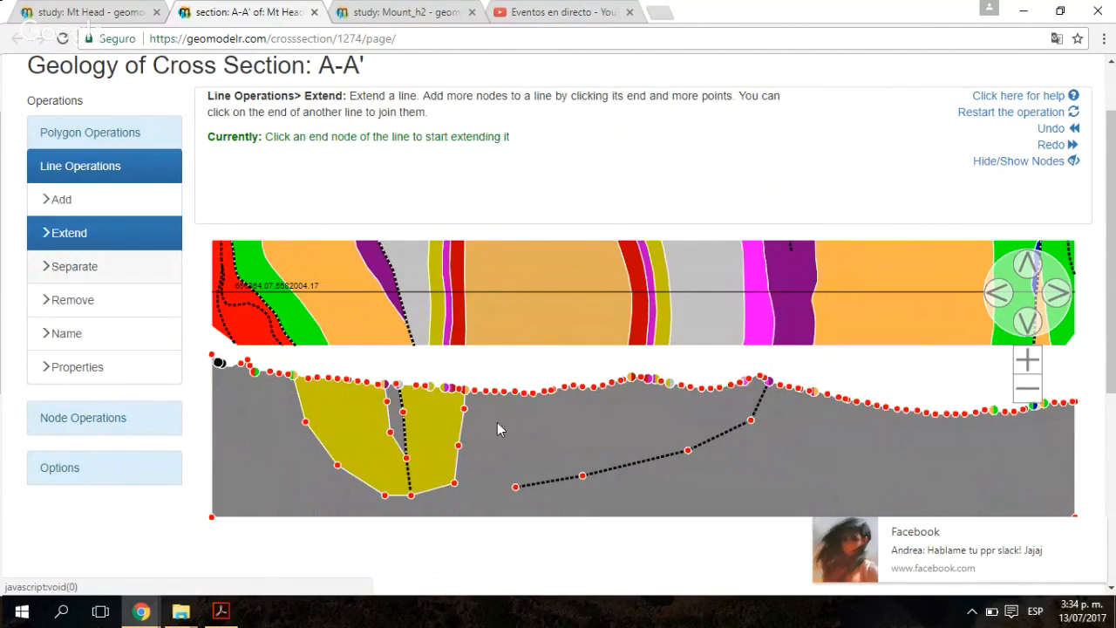
left_click(516, 488)
left_click(493, 493)
left_click(439, 498)
left_click(335, 503)
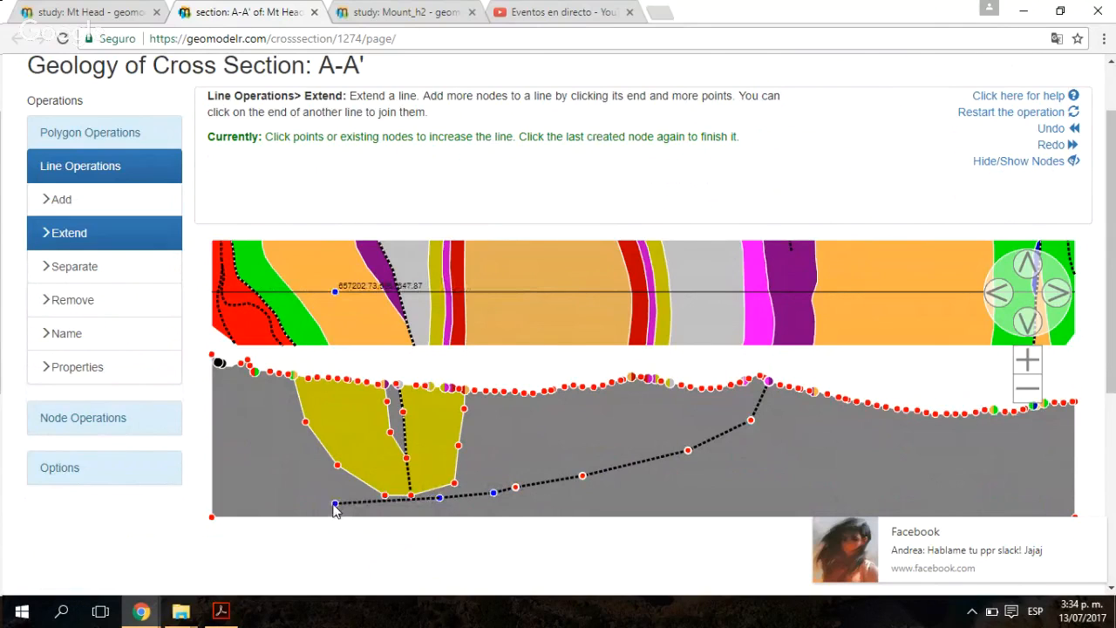
left_click(335, 504)
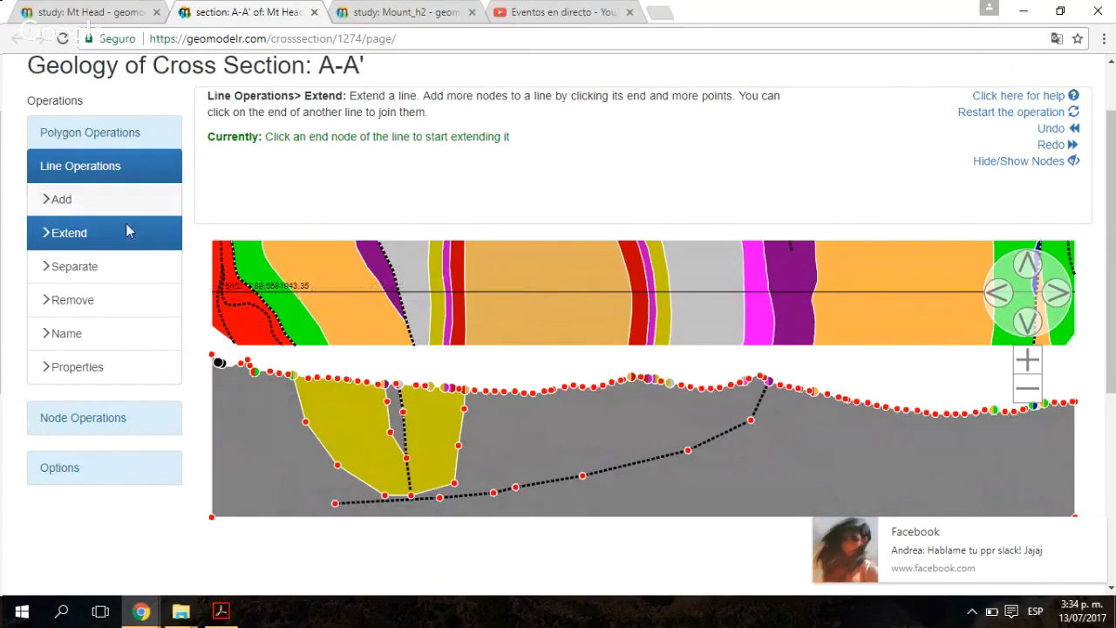
Step: Separate the extended fault line in two at the middle node just east of its former deep end
left_click(133, 270)
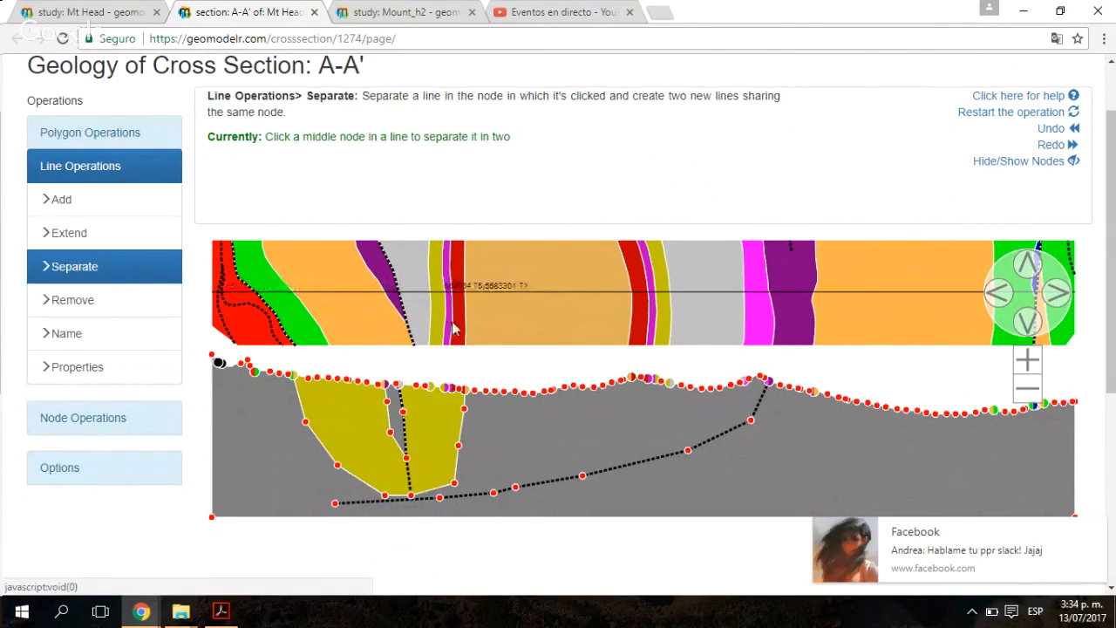
left_click(583, 477)
left_click(583, 477)
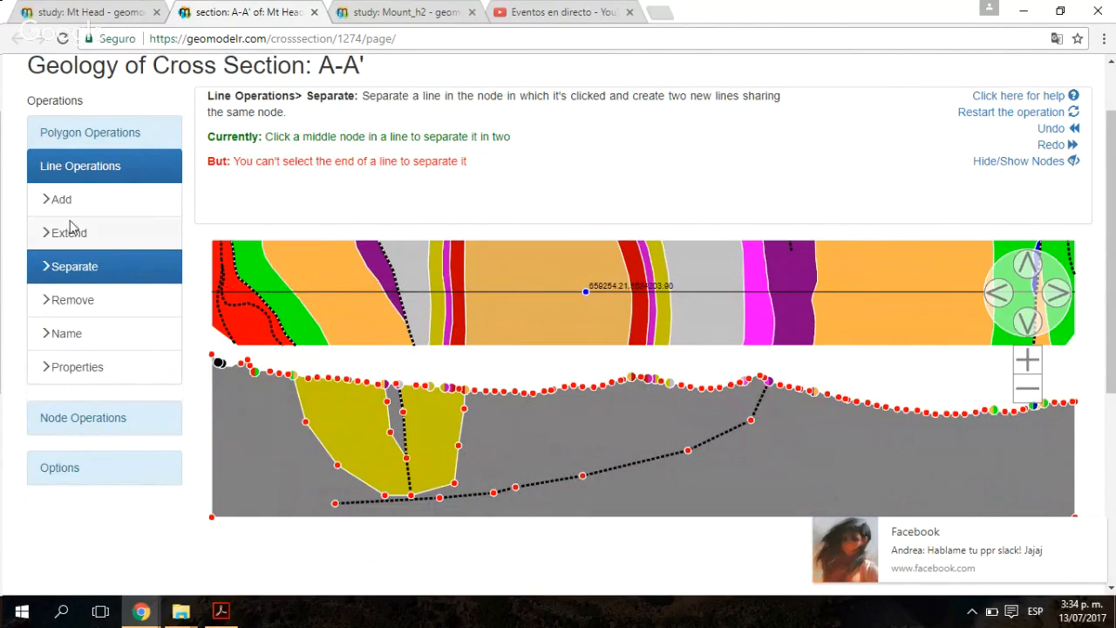
Step: Remove the deeper part of the separated fault line, running beneath the yellow unit
left_click(110, 310)
left_click(543, 485)
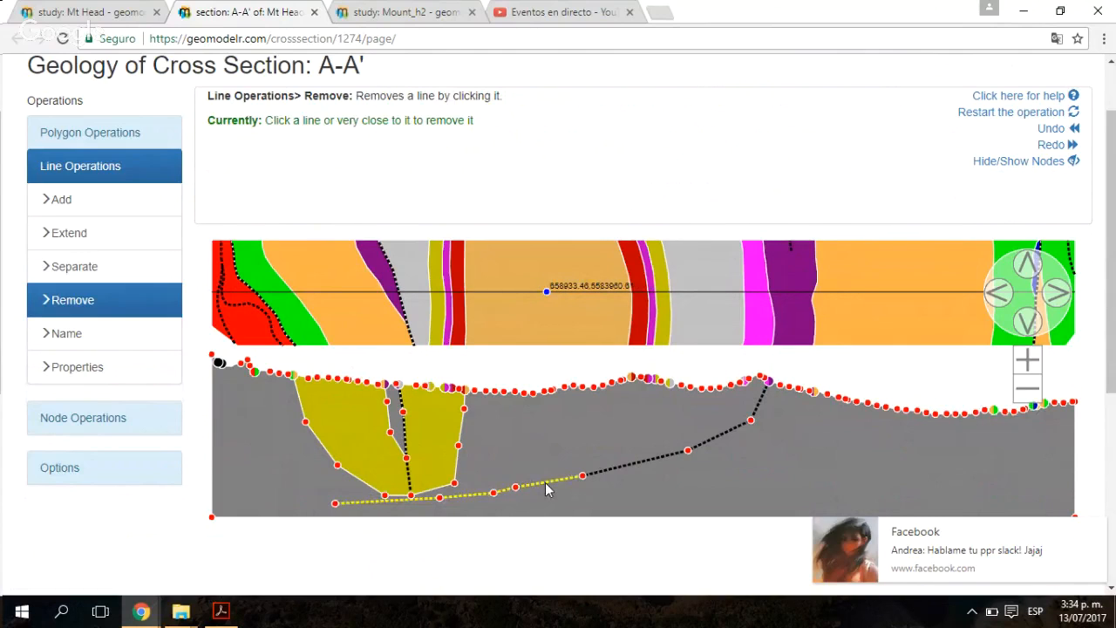
left_click(564, 466)
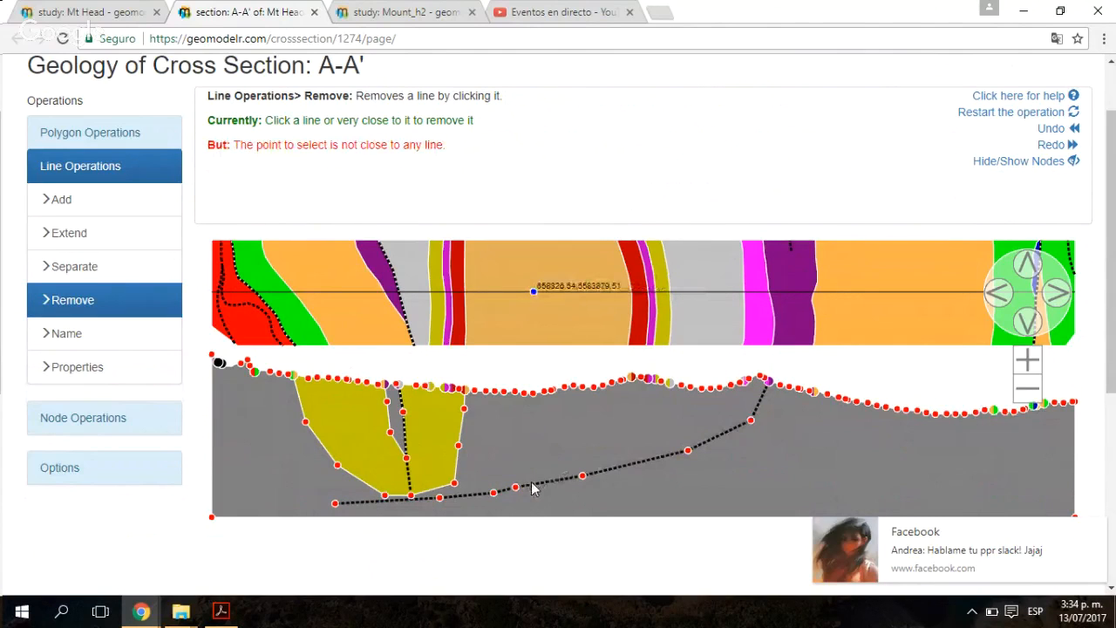
left_click(532, 485)
left_click(535, 490)
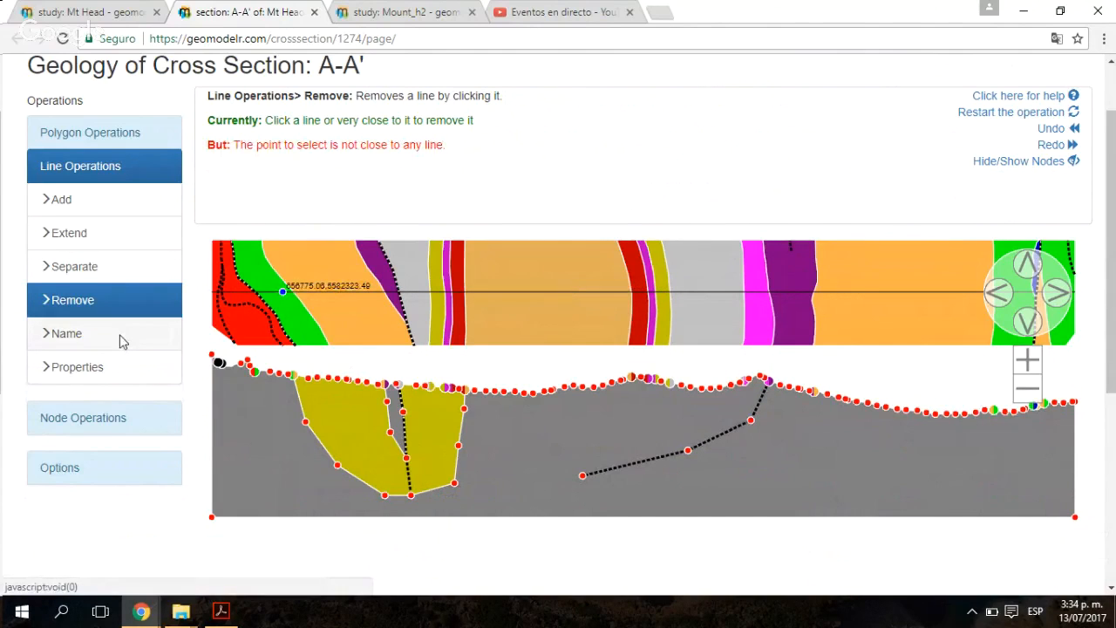
Step: Name the remaining fault line in the section GREAT FAULT
left_click(121, 341)
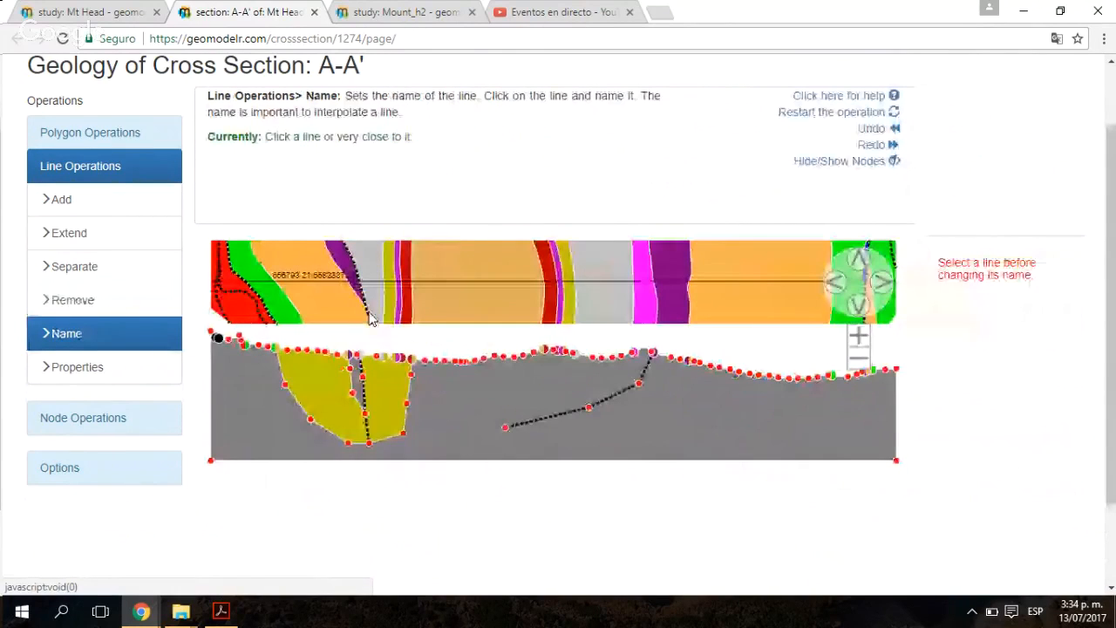
left_click(620, 394)
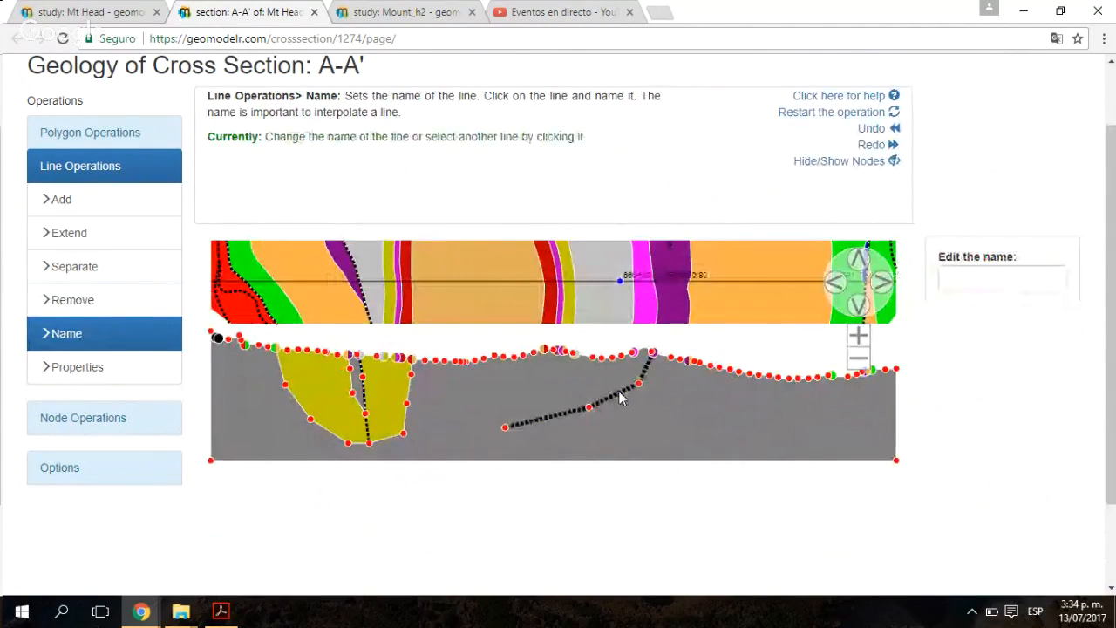
left_click(983, 276)
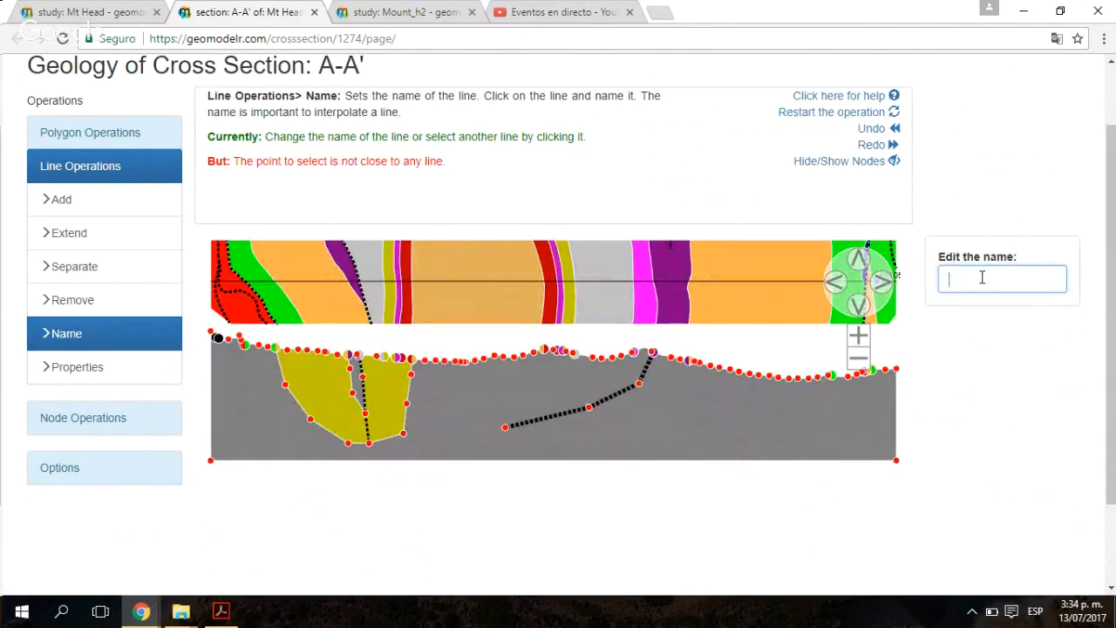
type("FAU")
key("BackSpace")
key("BackSpace")
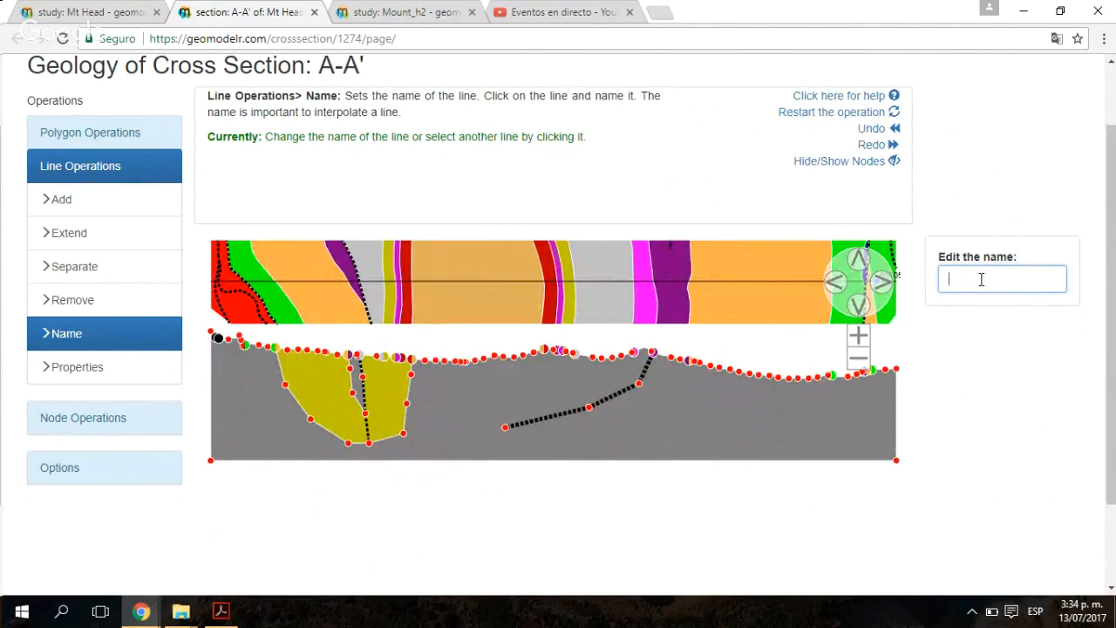
type("GREAT FAULT")
left_click(668, 418)
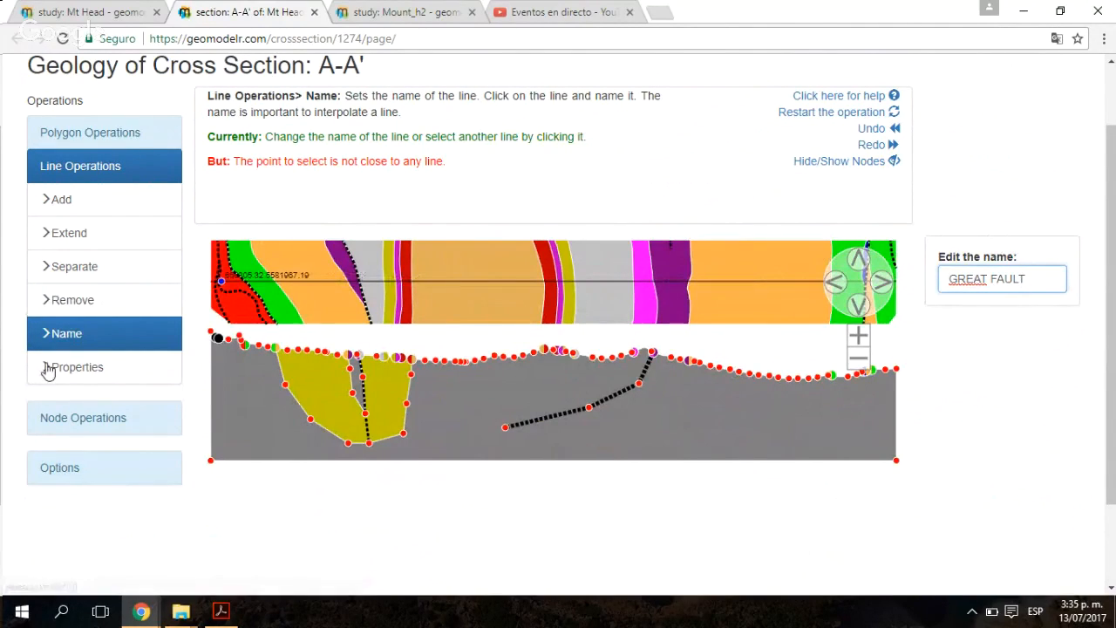
Step: Open the editor's References options and show the object information for section and map elements
left_click(62, 480)
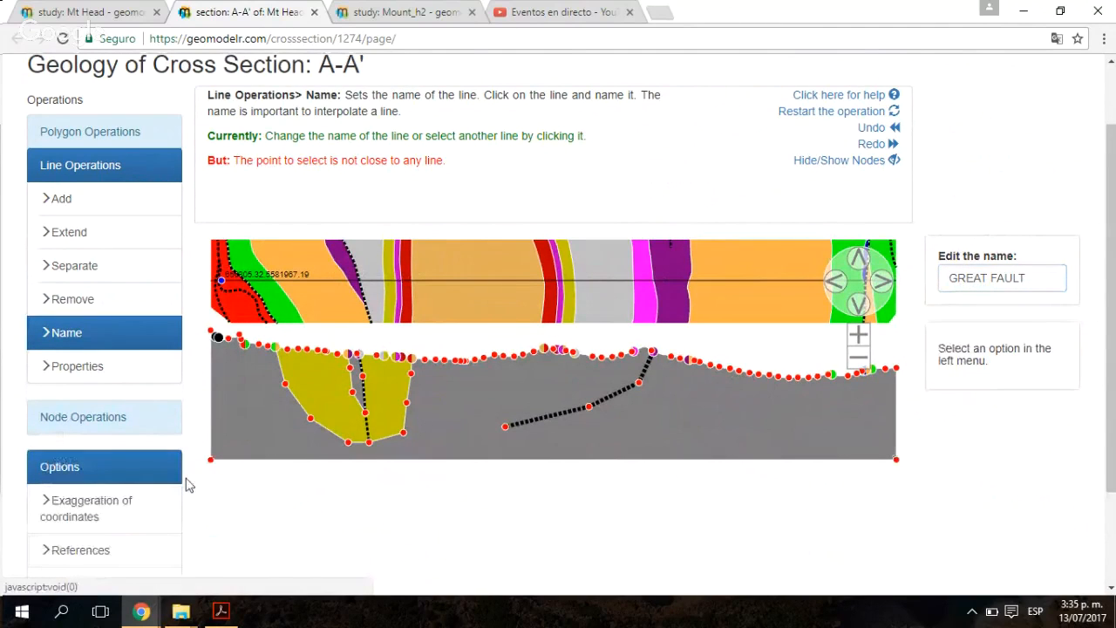
scroll(174, 485, "down", 2)
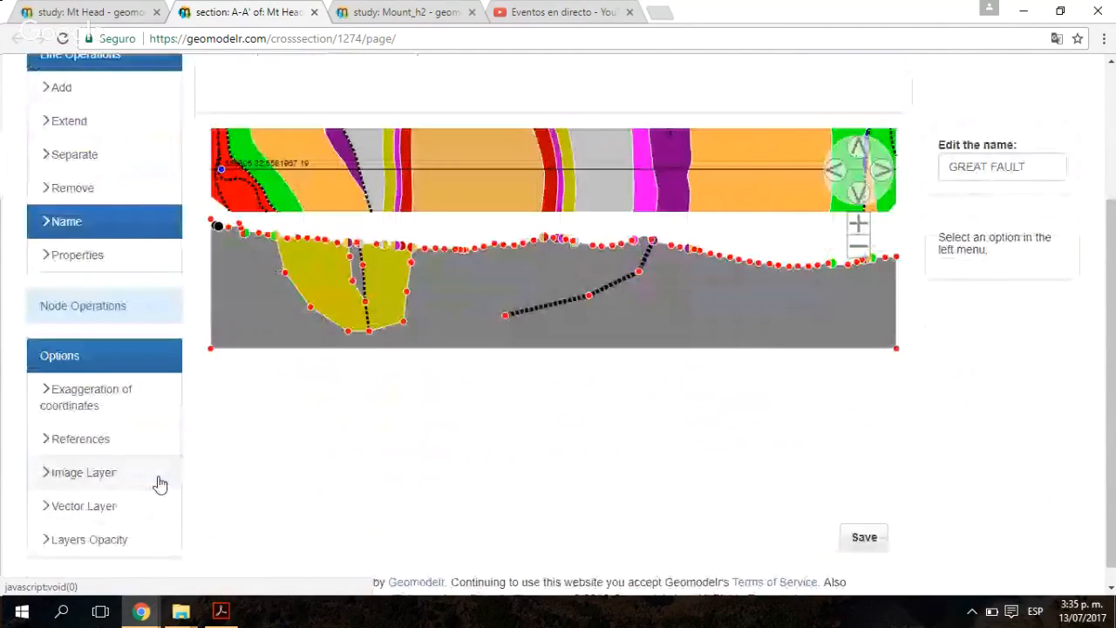
left_click(114, 438)
scroll(112, 387, "up", 1)
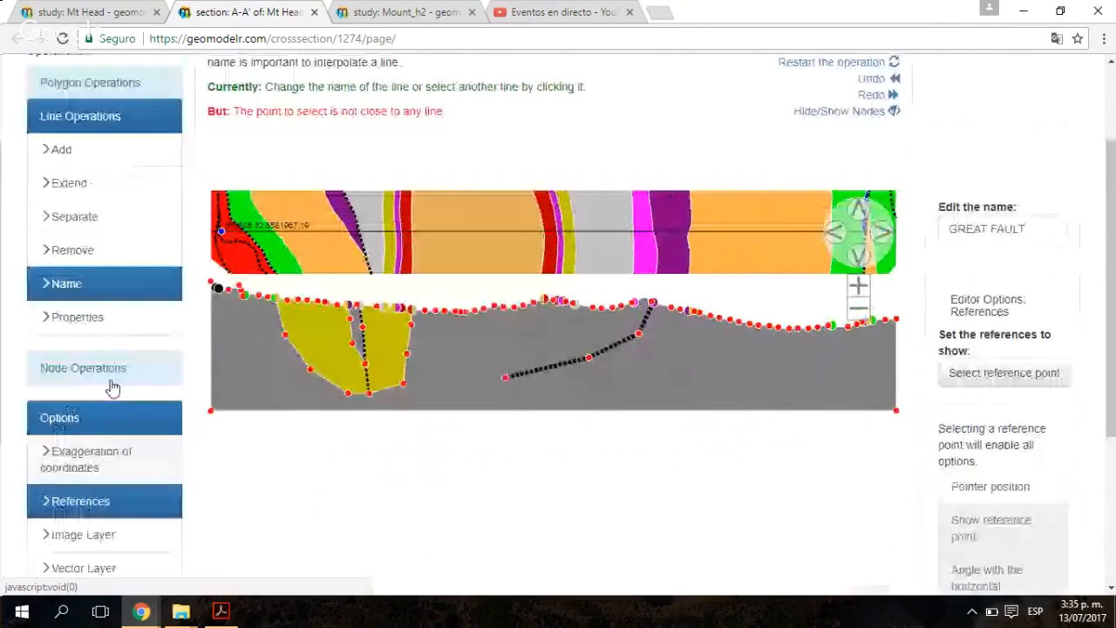
scroll(218, 375, "down", 1)
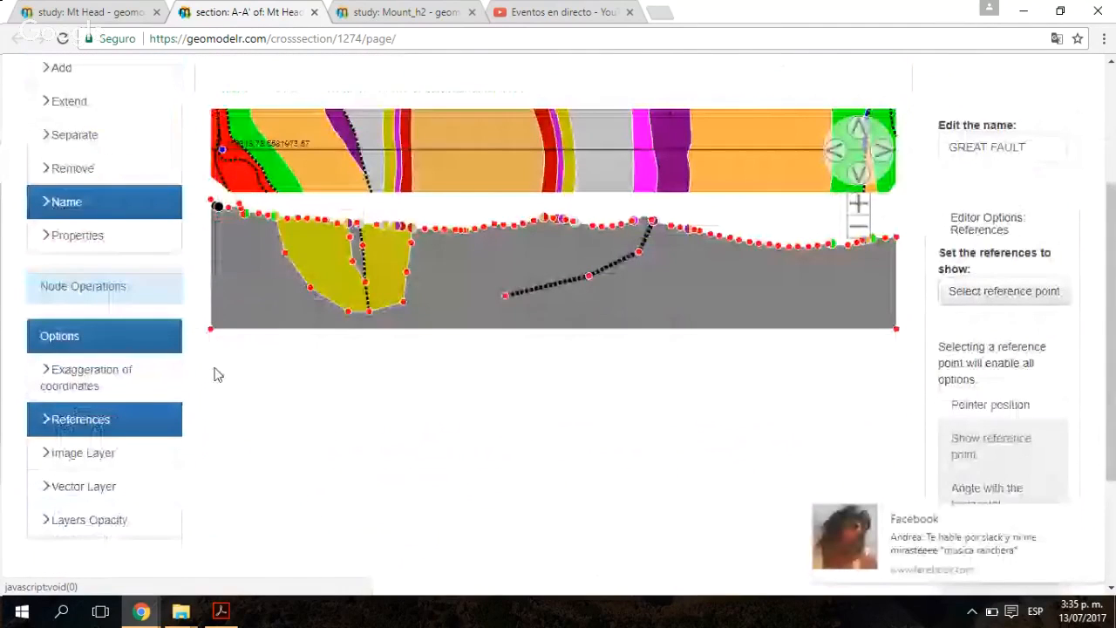
scroll(218, 375, "down", 2)
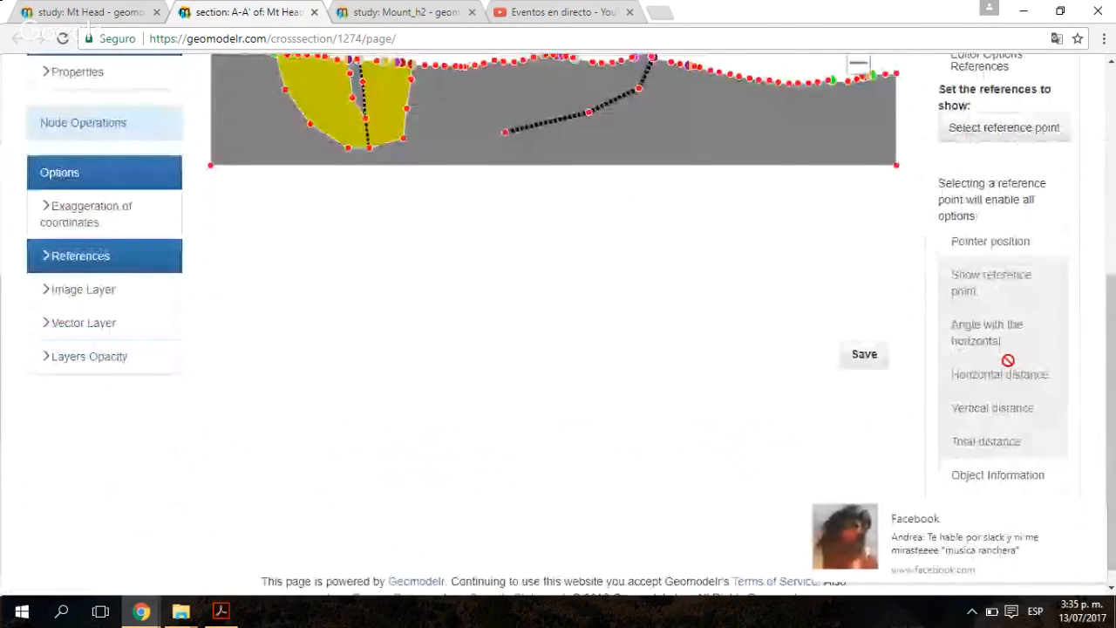
scroll(1008, 361, "down", 1)
scroll(625, 342, "up", 5)
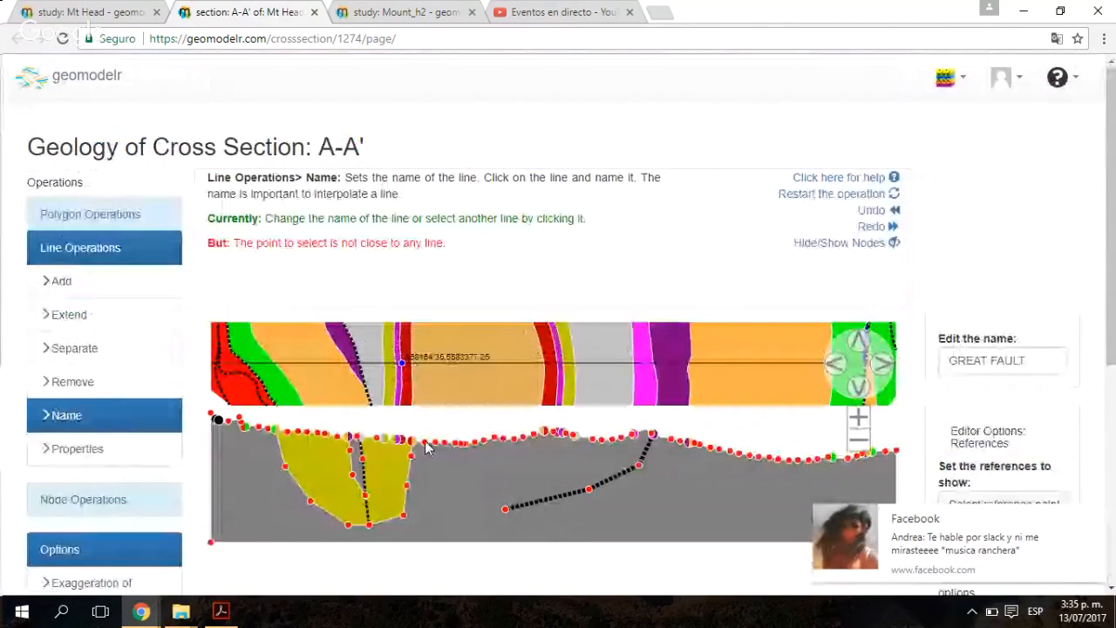
Step: Examine the attributes of the faults and units on the map strip above the cross section
mouse_move(428, 342)
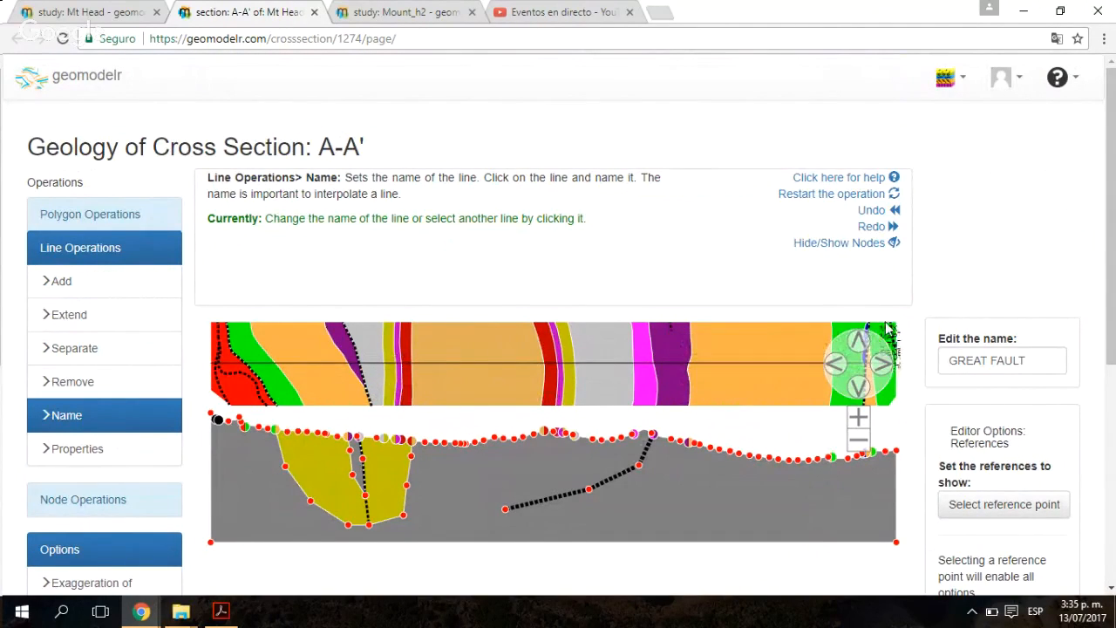
left_click(880, 365)
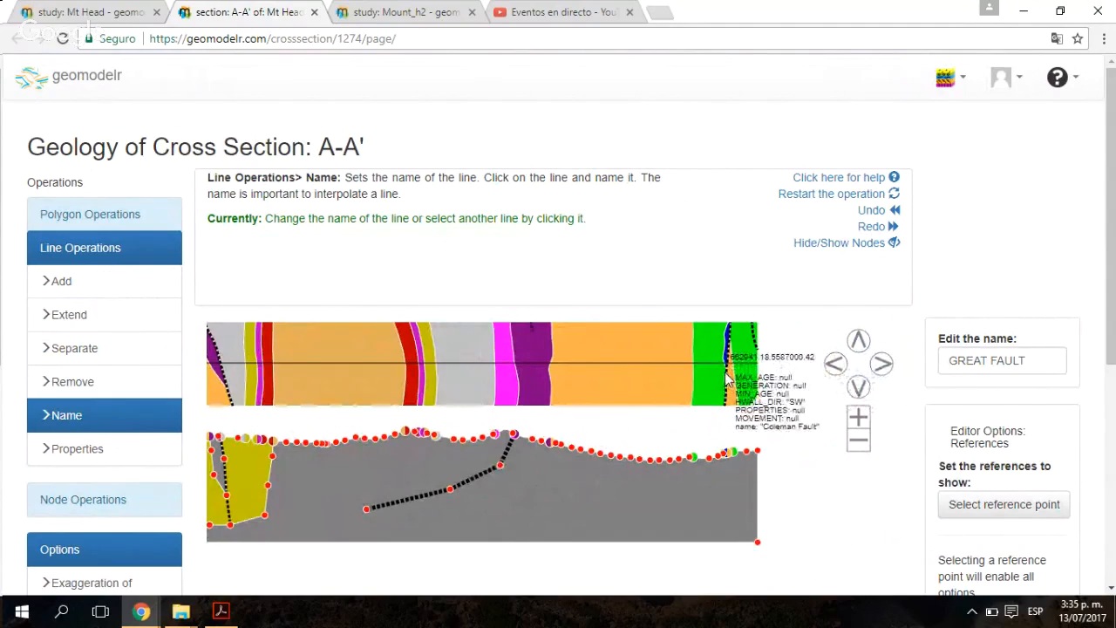
left_click(731, 384)
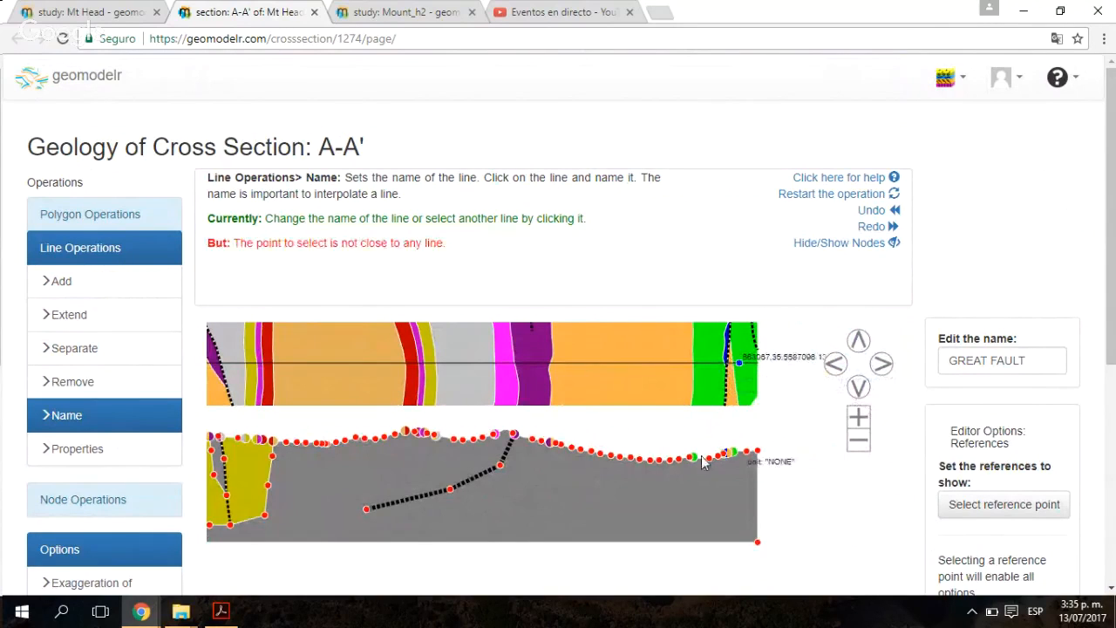
left_click(674, 391)
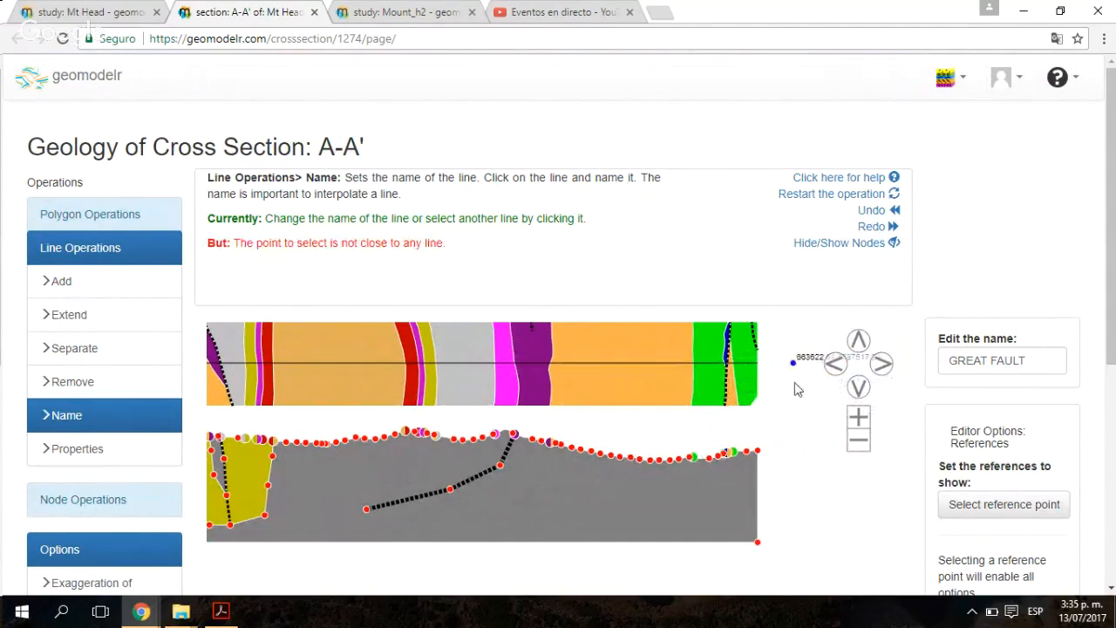
left_click(858, 440)
left_click(858, 440)
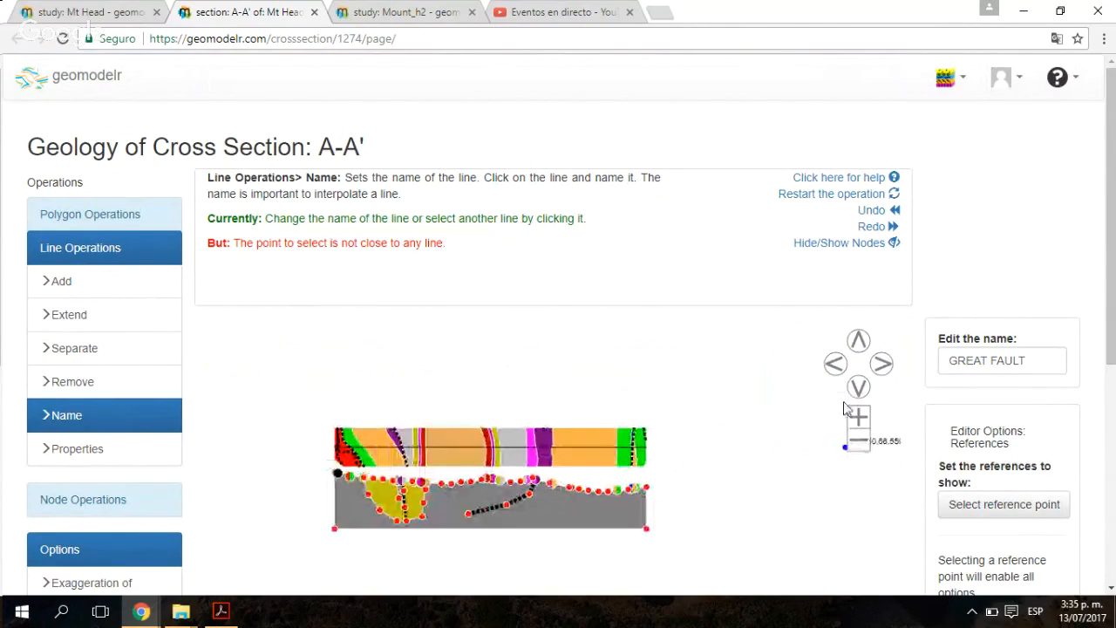
left_click(834, 363)
left_click(834, 363)
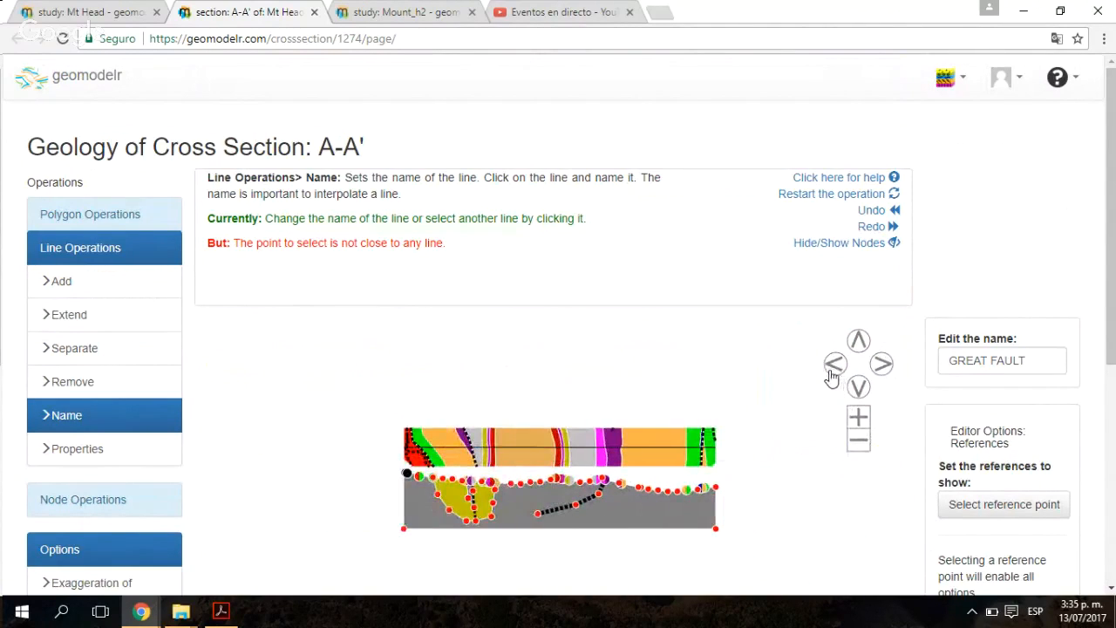
left_click(858, 417)
left_click(858, 416)
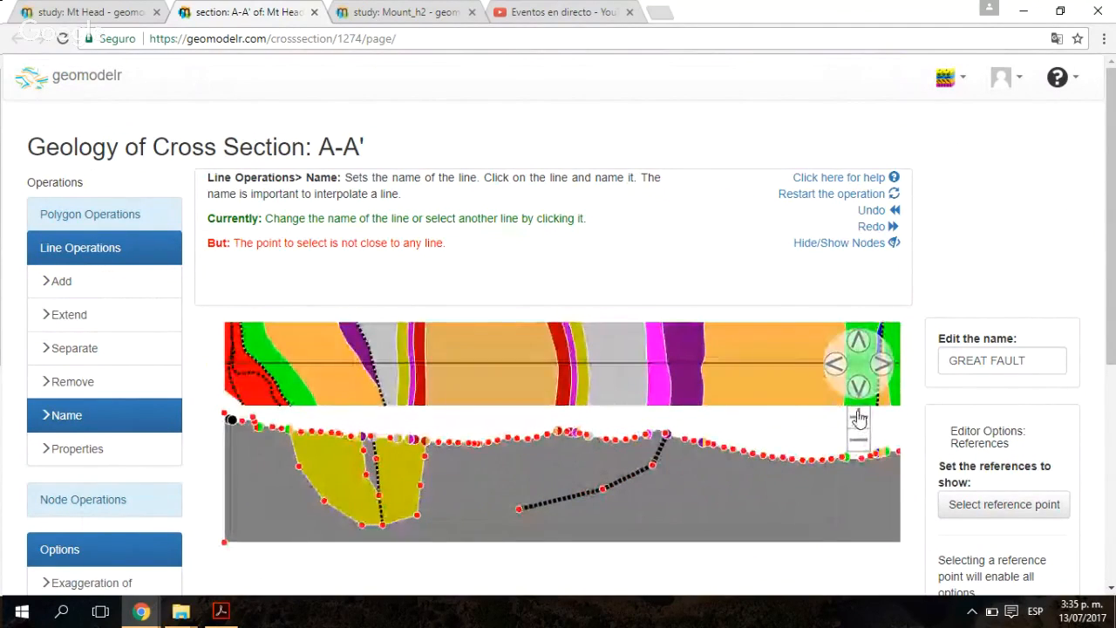
scroll(586, 271, "down", 1)
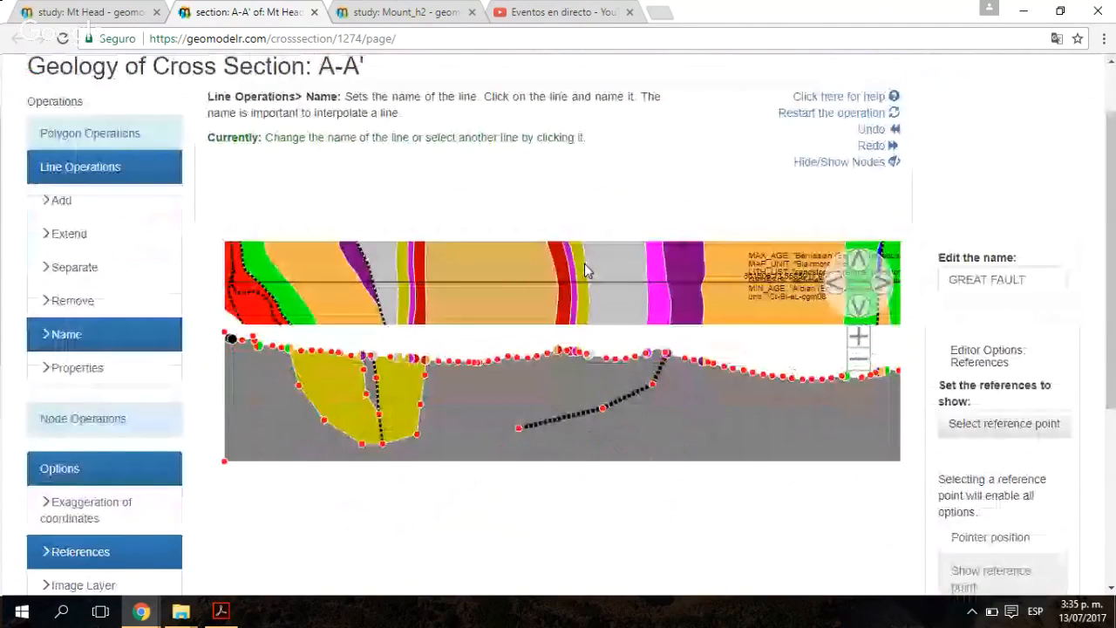
left_click(587, 270)
left_click(858, 358)
left_click(858, 359)
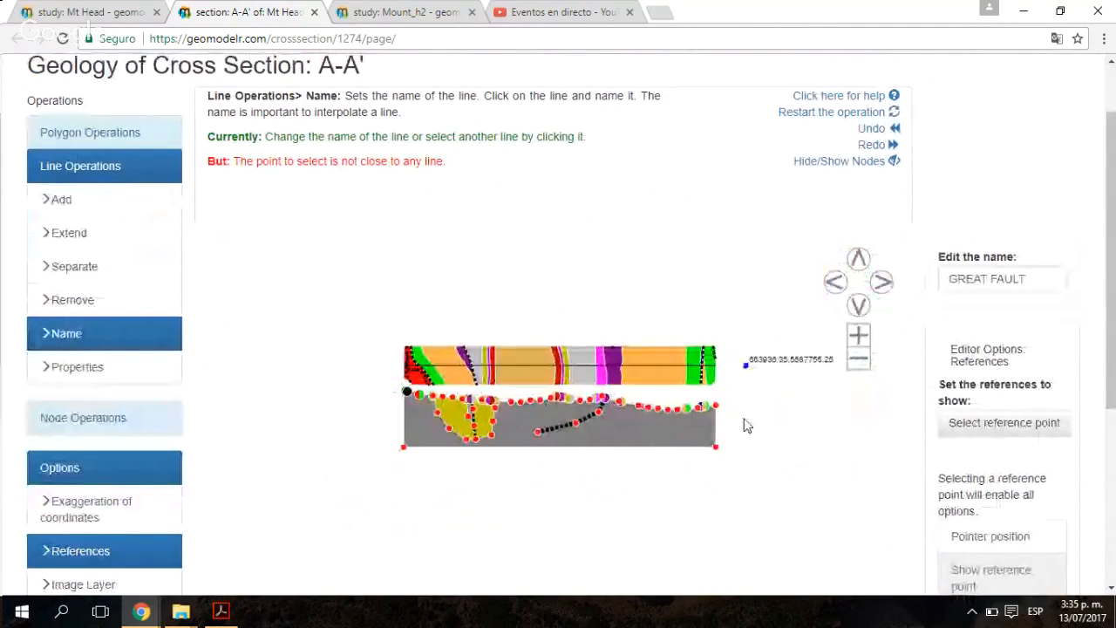
Step: Go to Mt Head's study page, abandoning the unsaved changes to the cross section
scroll(746, 426, "up", 1)
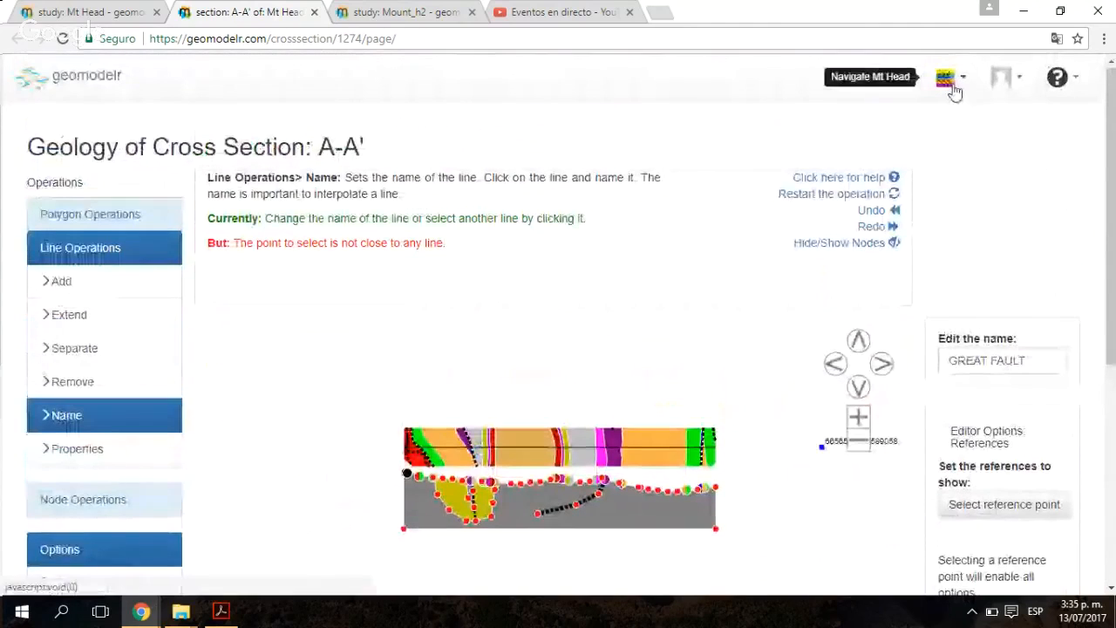
left_click(955, 92)
scroll(955, 92, "down", 1)
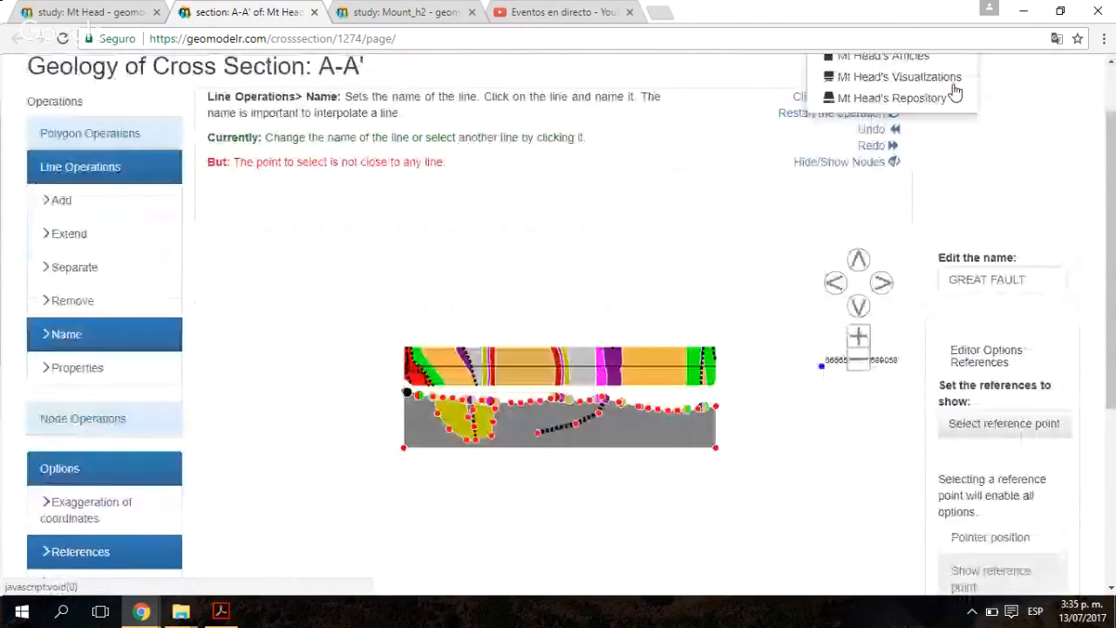
scroll(955, 91, "up", 1)
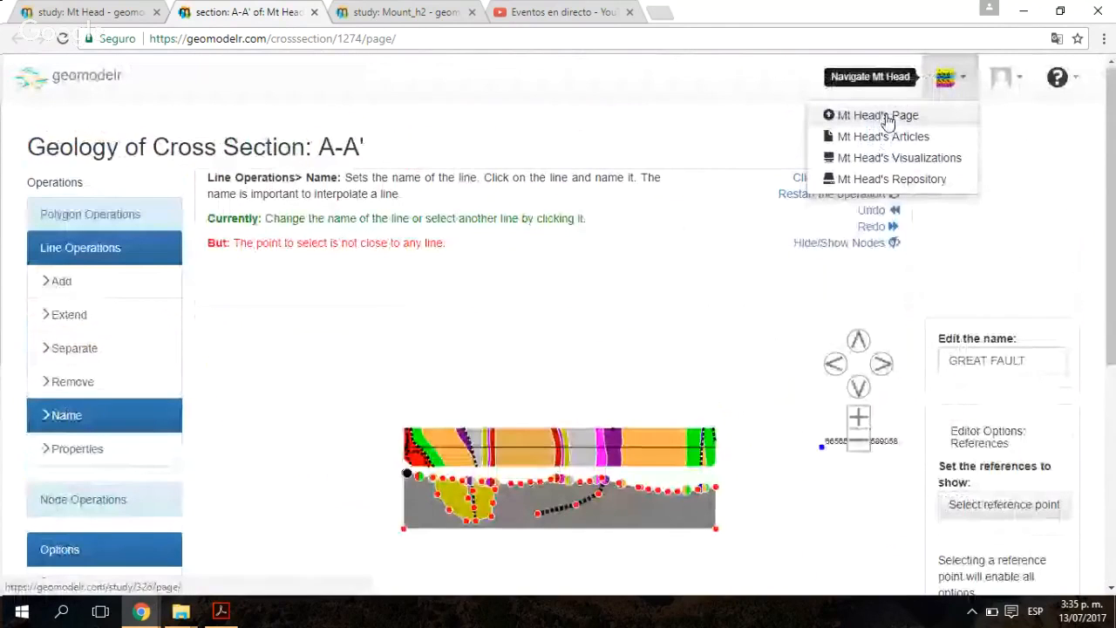
left_click(887, 117)
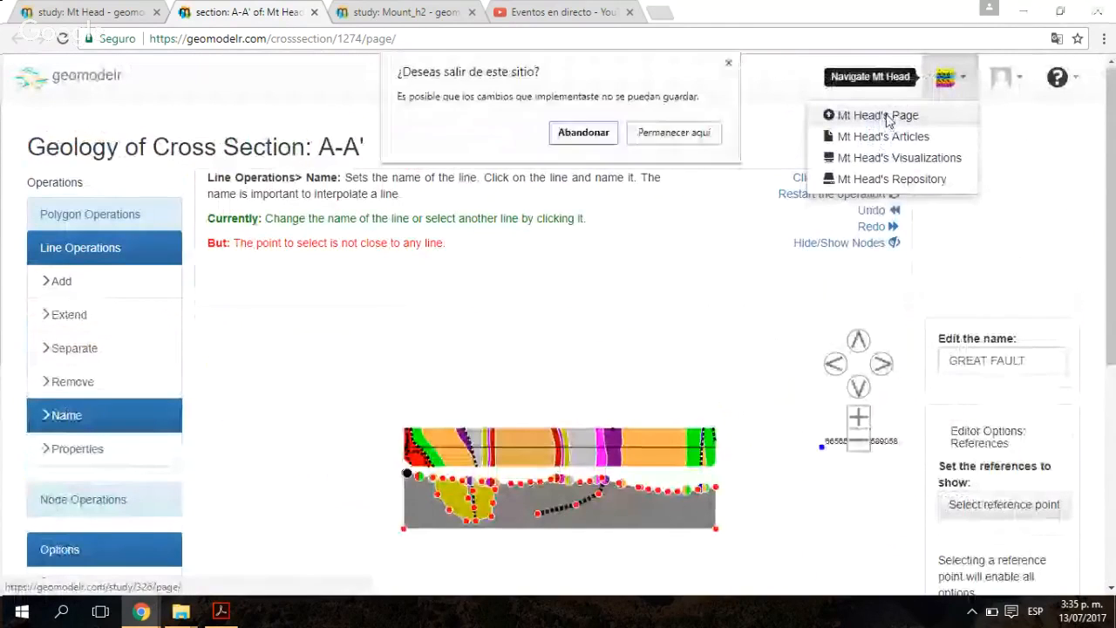
left_click(583, 133)
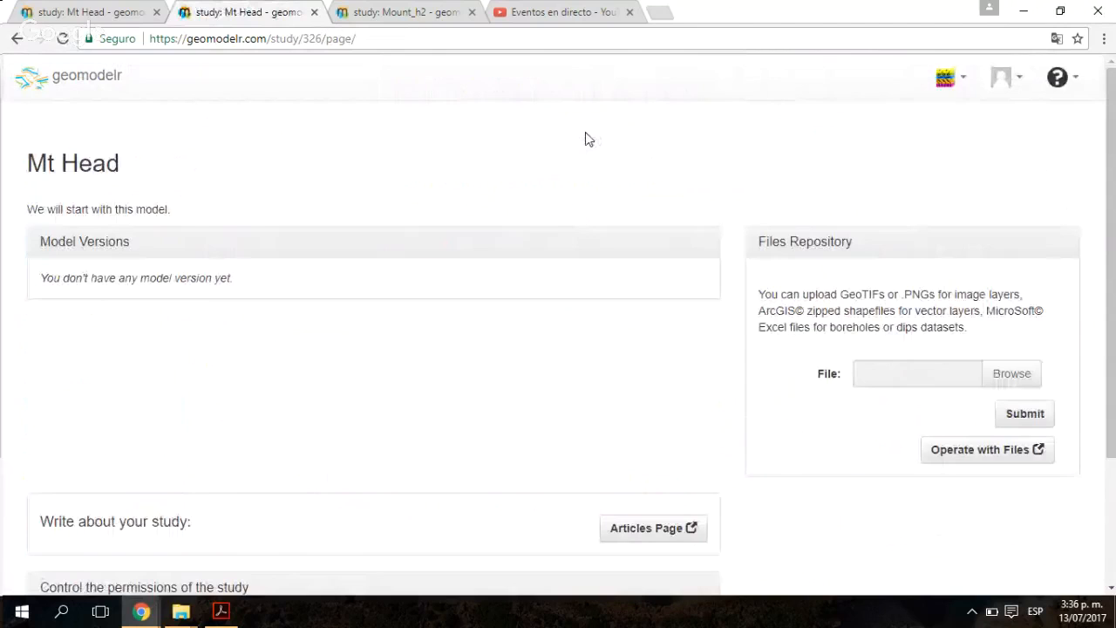
Step: Switch to the Mount_h2 study page and review its geological map, cross section and dips dataset
left_click(385, 13)
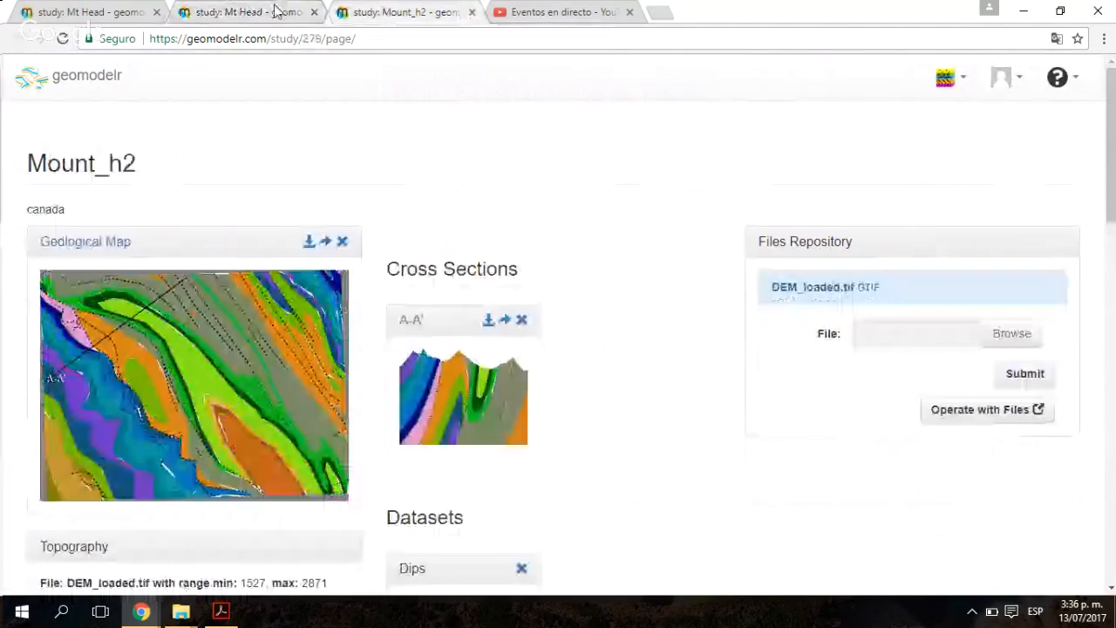
scroll(659, 259, "down", 3)
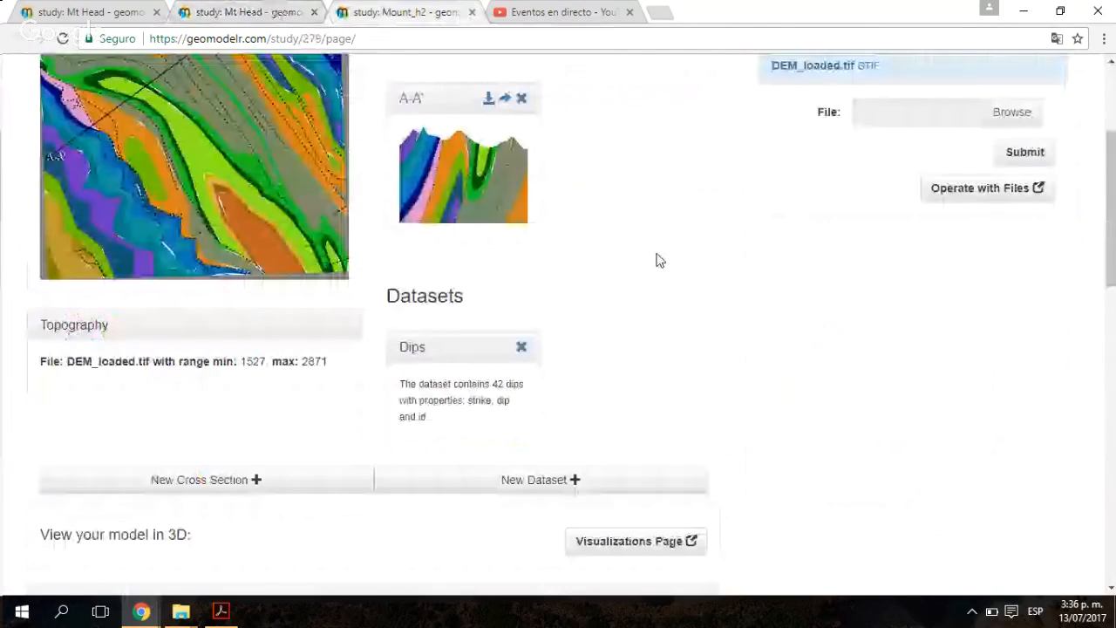
scroll(659, 260, "up", 3)
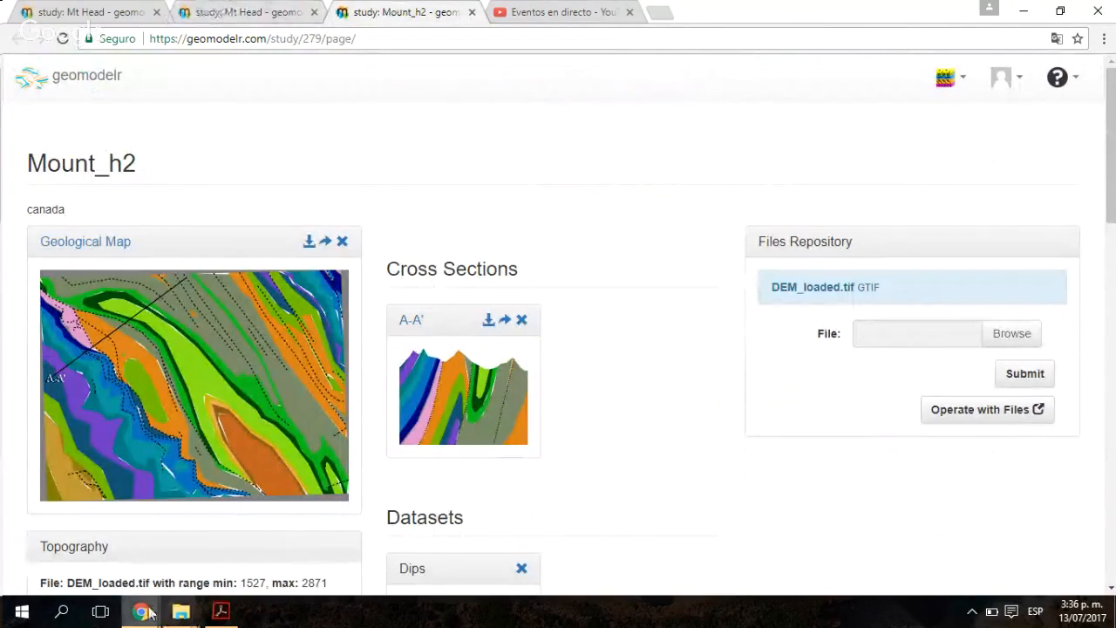
mouse_move(142, 611)
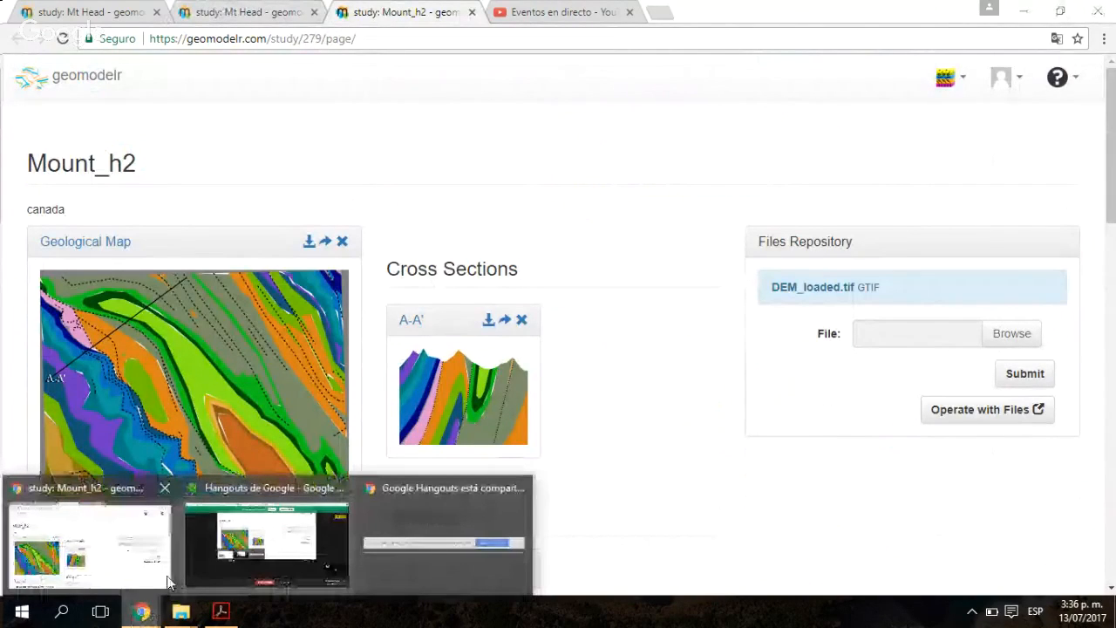
left_click(168, 582)
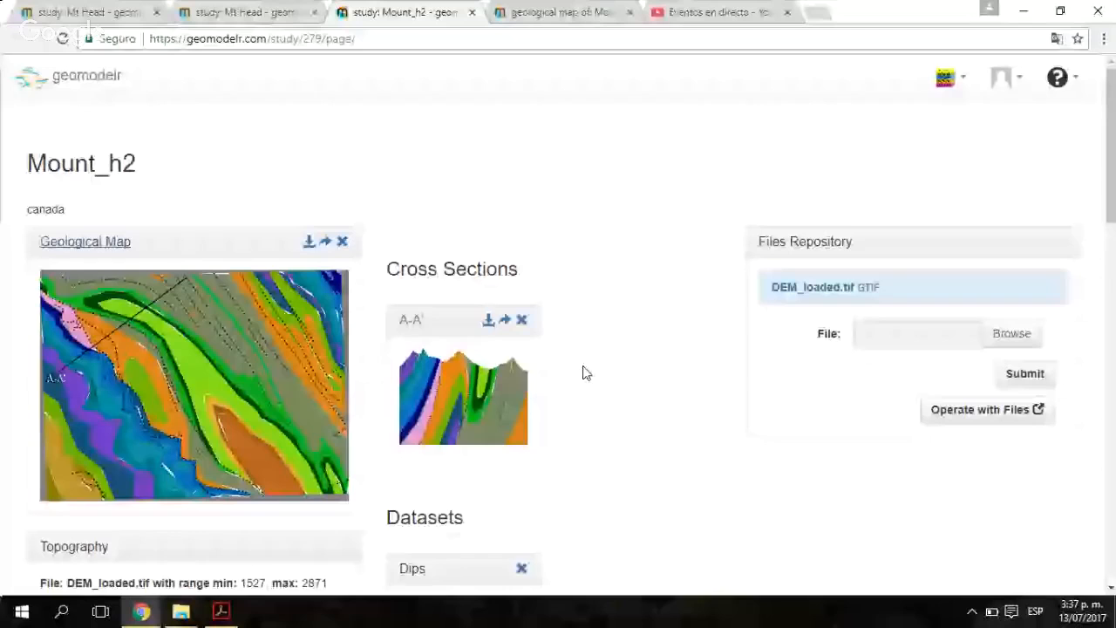
Step: Open Mount_h2's cross section A-A' in the geology editor and reload its page
scroll(615, 339, "down", 2)
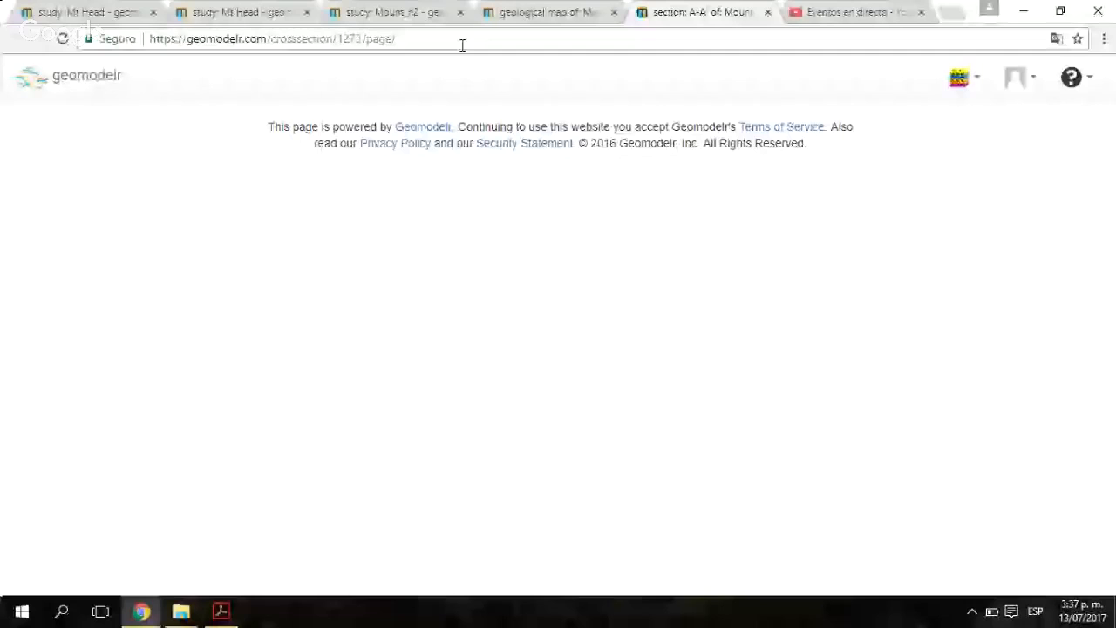
left_click(462, 45)
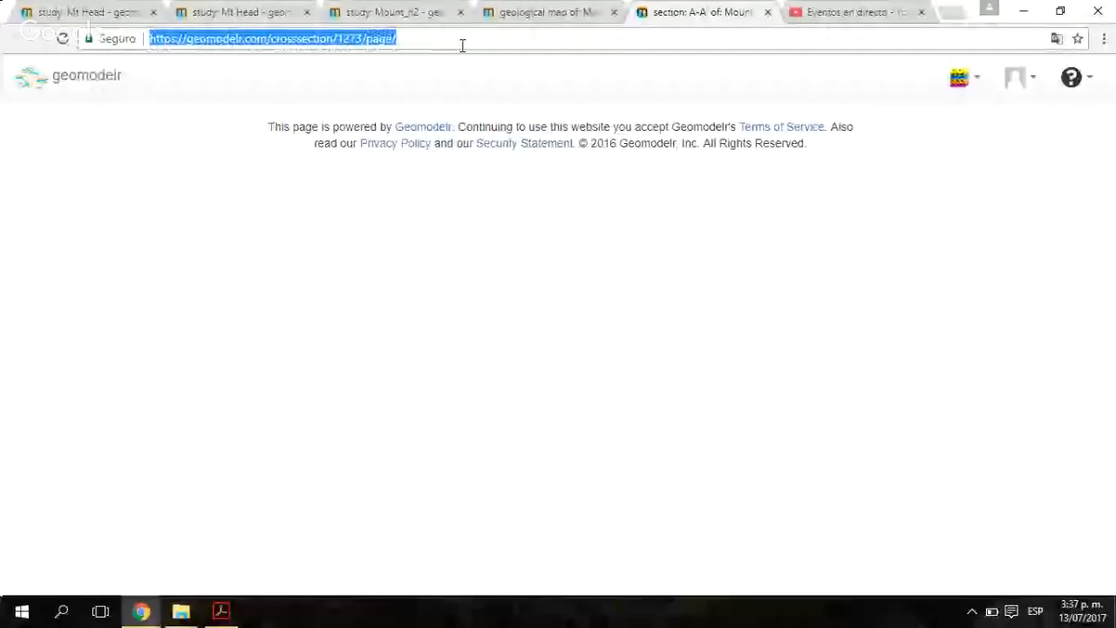
key("Return")
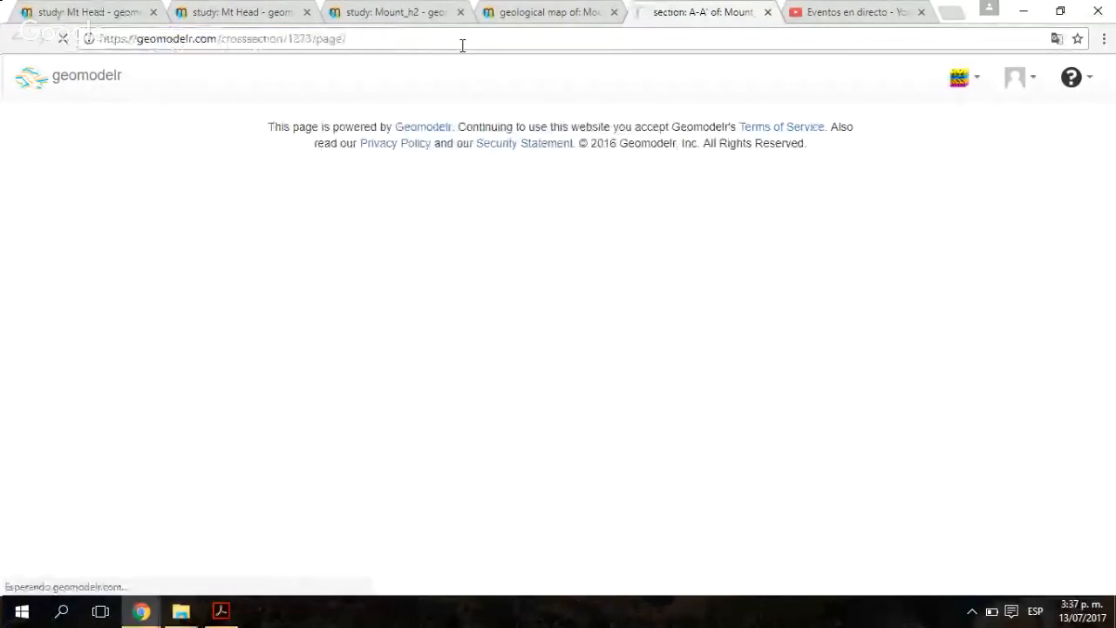
Step: Close both Mt Head study pages and return to Mount_h2's cross section A-A'
left_click(122, 10)
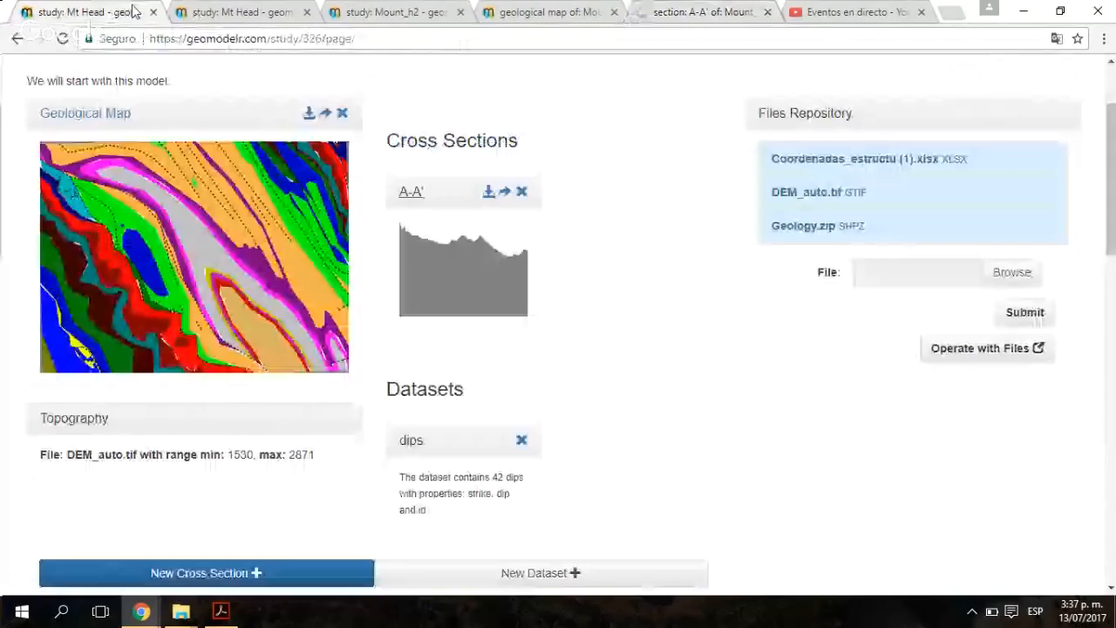
left_click(153, 12)
left_click(153, 12)
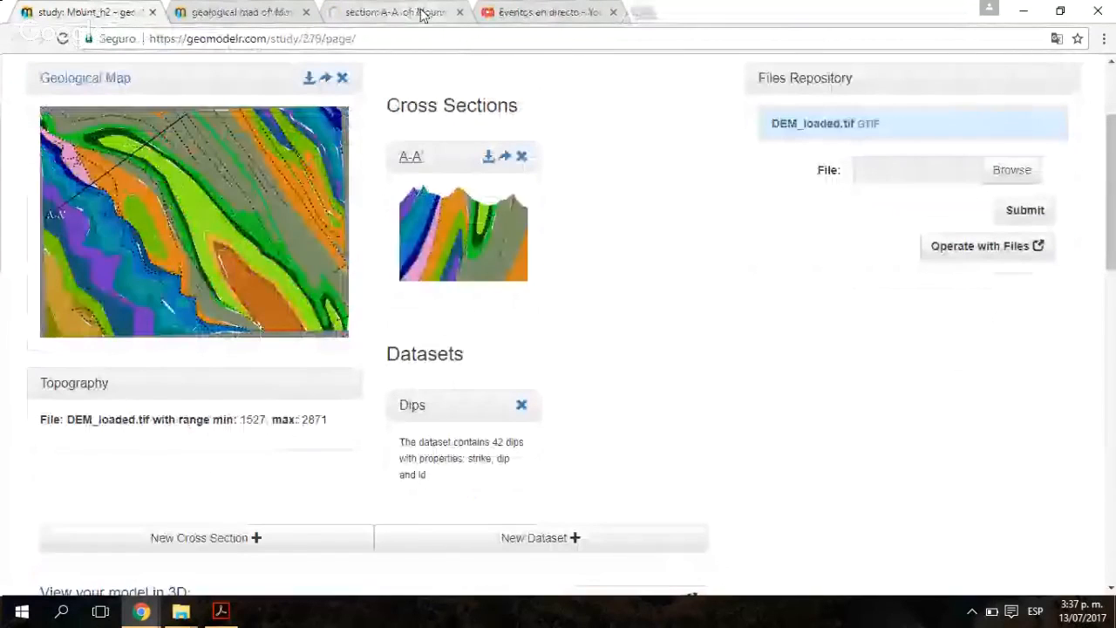
left_click(421, 14)
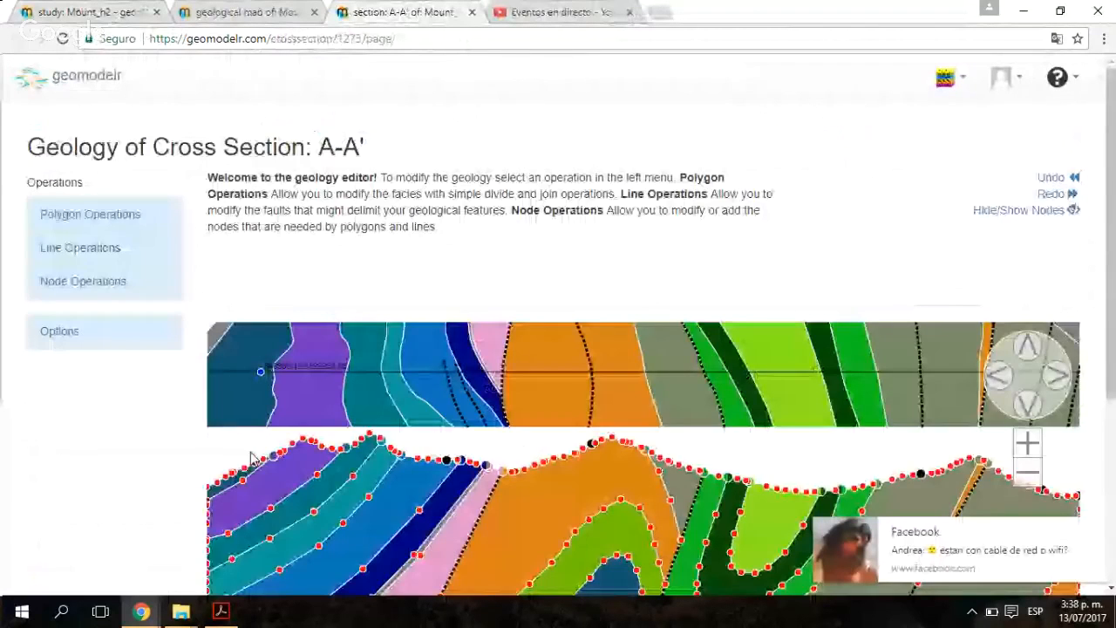
Step: Open the Layers Manager from the editor's Vector Layer options to add more layers
scroll(253, 460, "down", 2)
left_click(1030, 312)
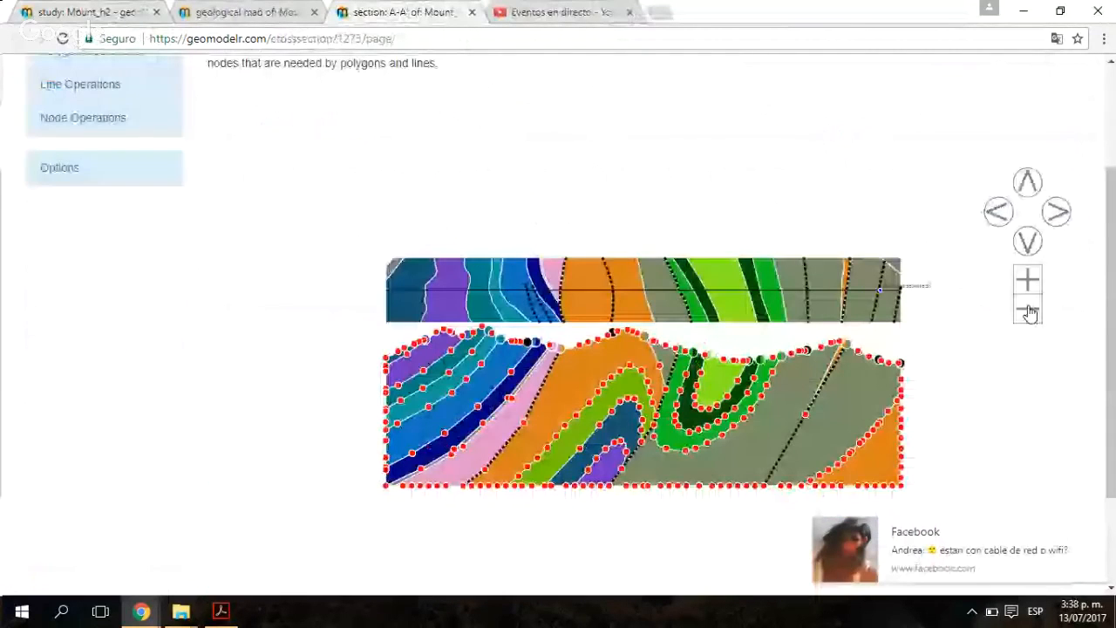
left_click(111, 174)
left_click(83, 317)
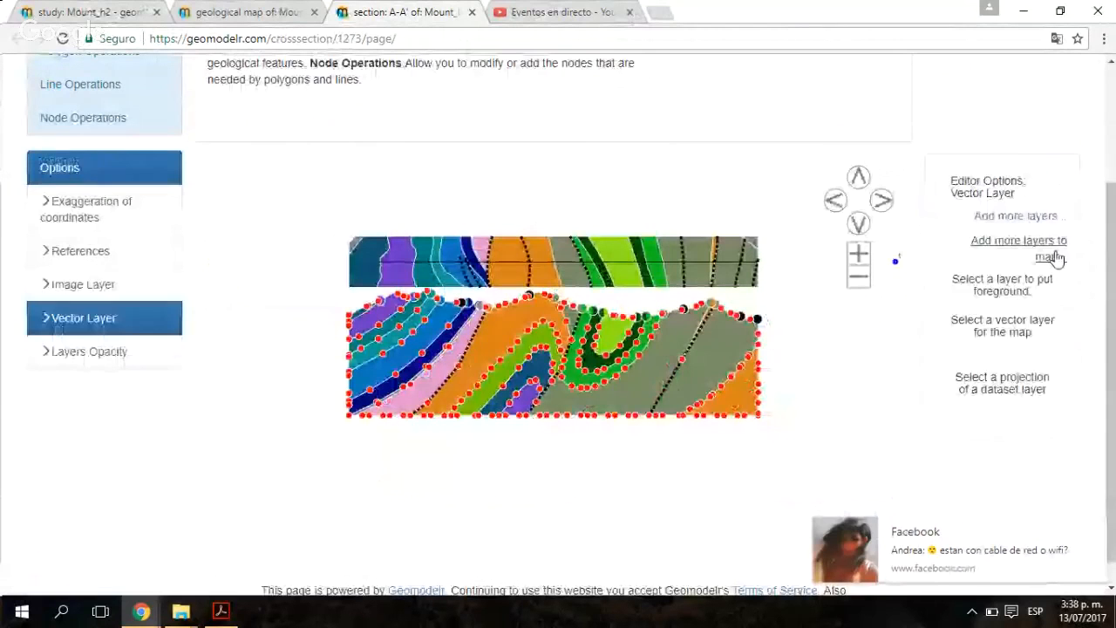
left_click(1054, 256)
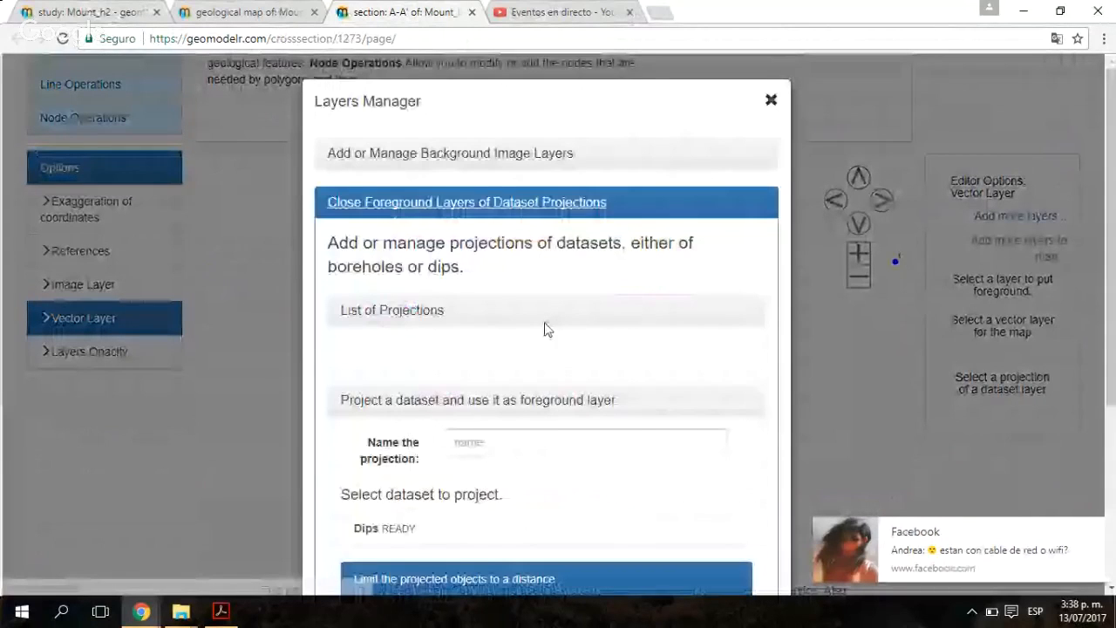
Step: Project the Dips dataset as a foreground layer named DIPS 500, limited to a maximum distance of 500
scroll(413, 386, "down", 2)
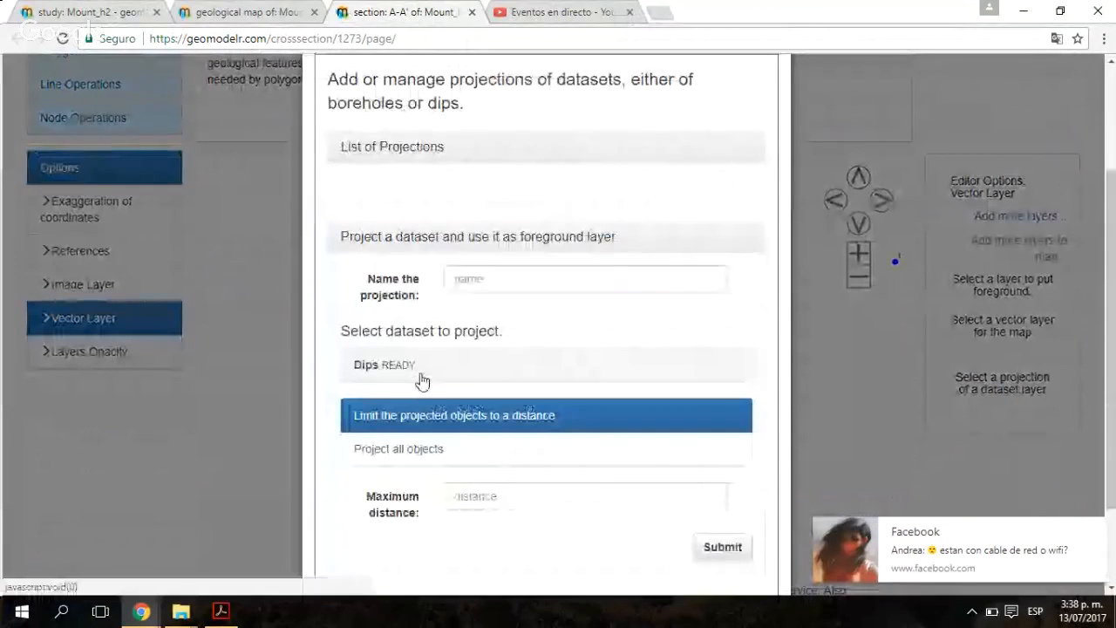
left_click(413, 382)
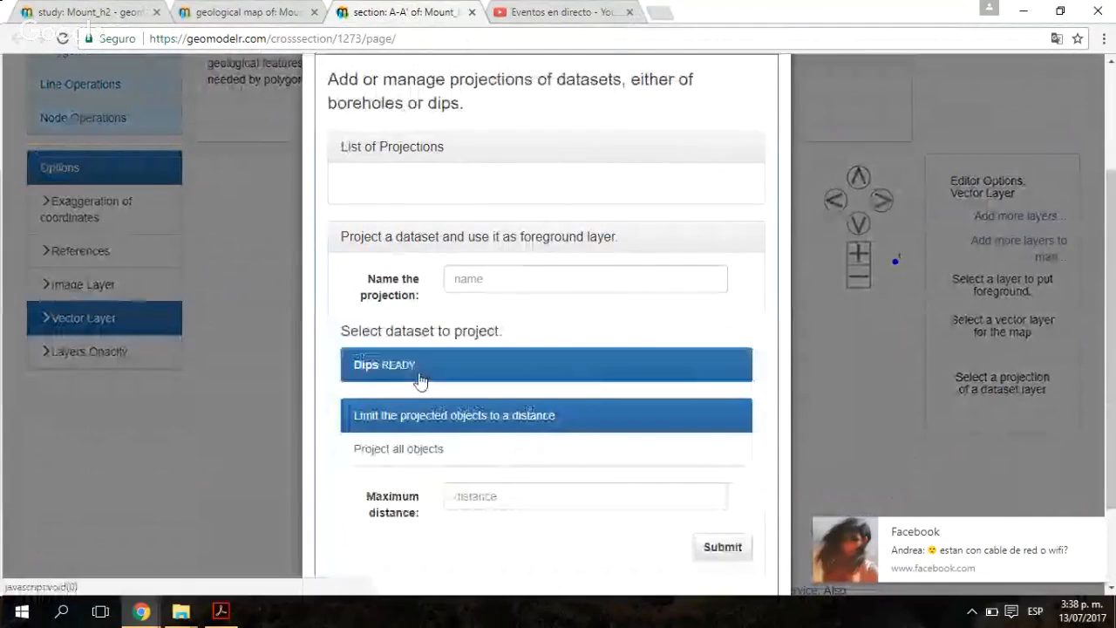
left_click(603, 278)
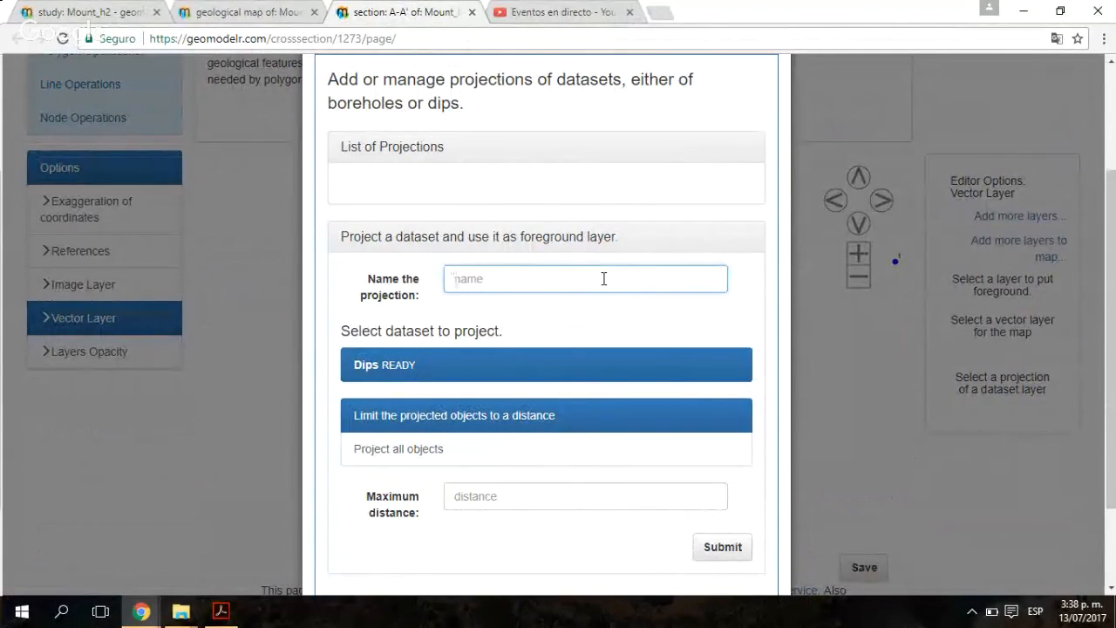
type("DIPS 500")
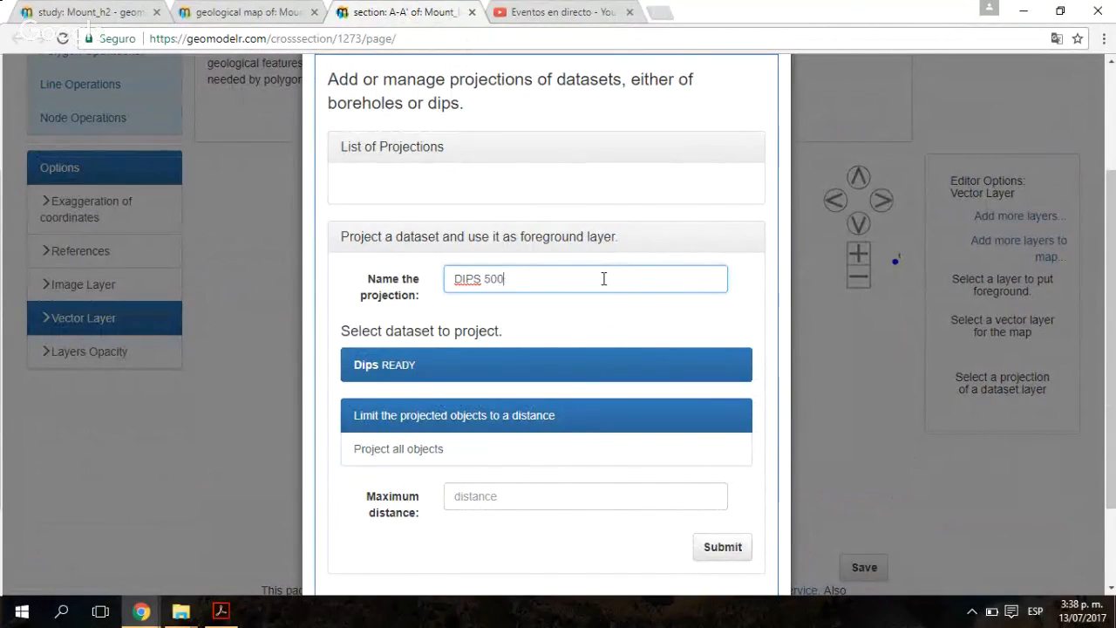
left_click(547, 499)
type("500")
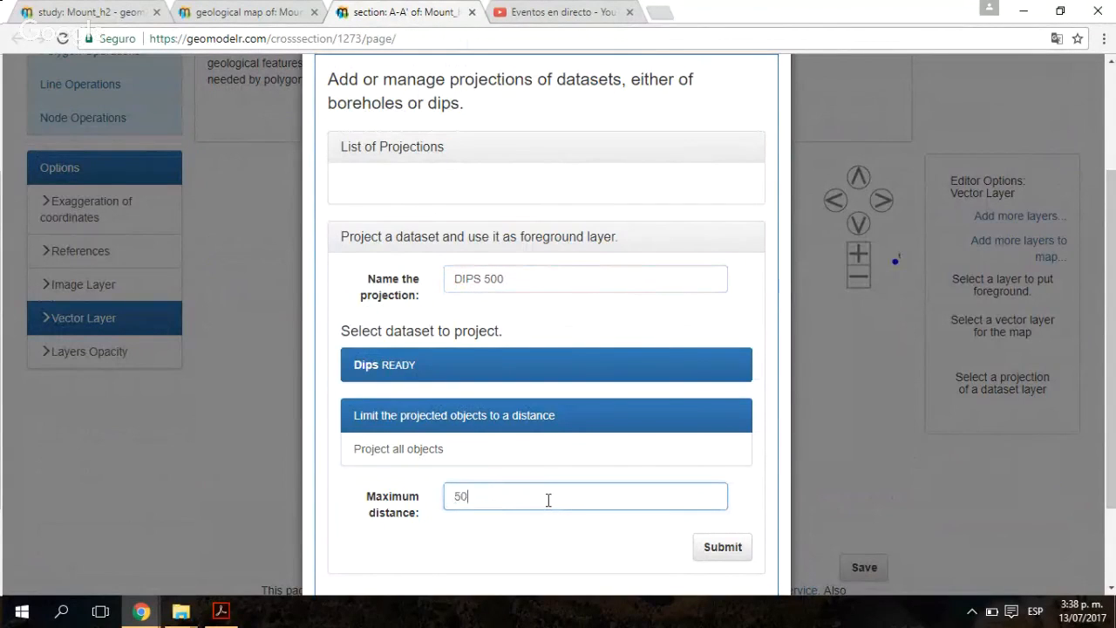
left_click(728, 549)
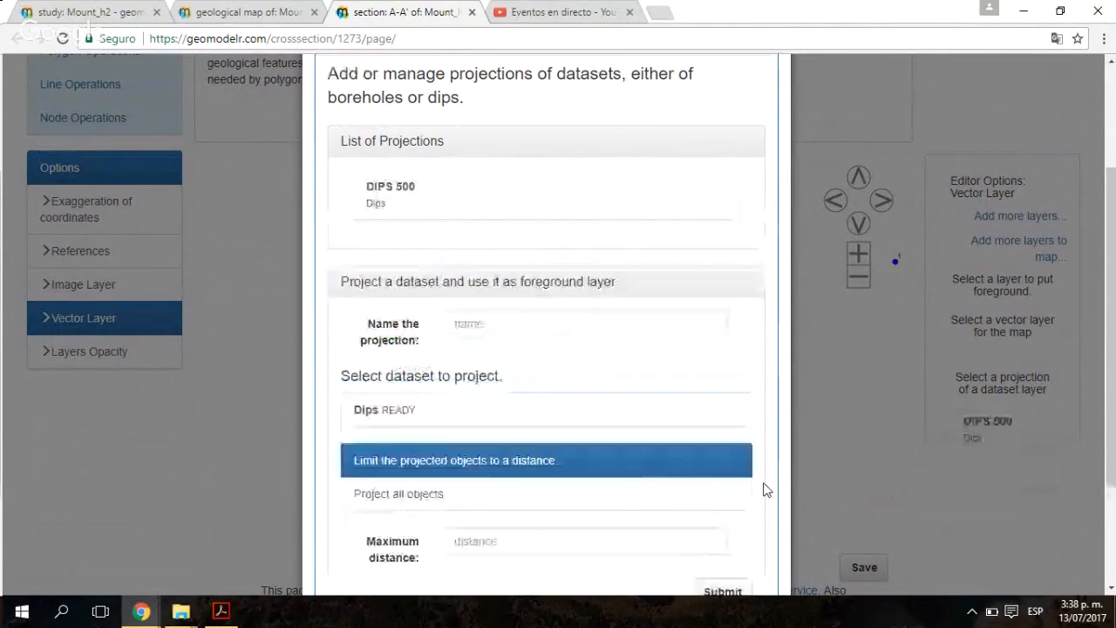
Step: Leave the Layers Manager and display the DIPS 500 projection on the cross section
scroll(764, 492, "down", 2)
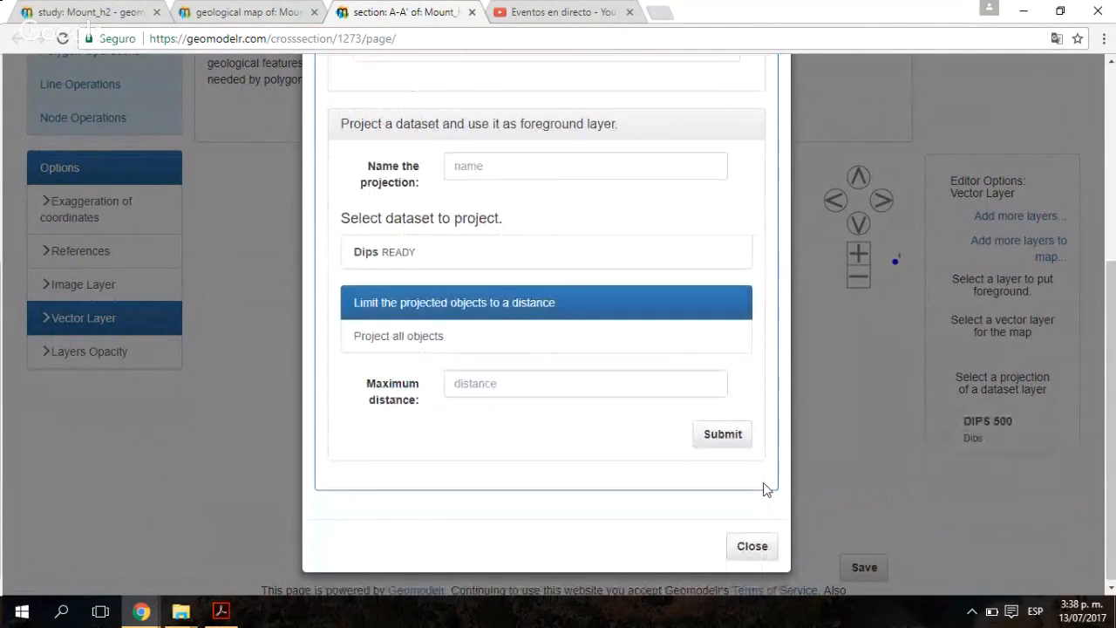
left_click(974, 441)
left_click(975, 441)
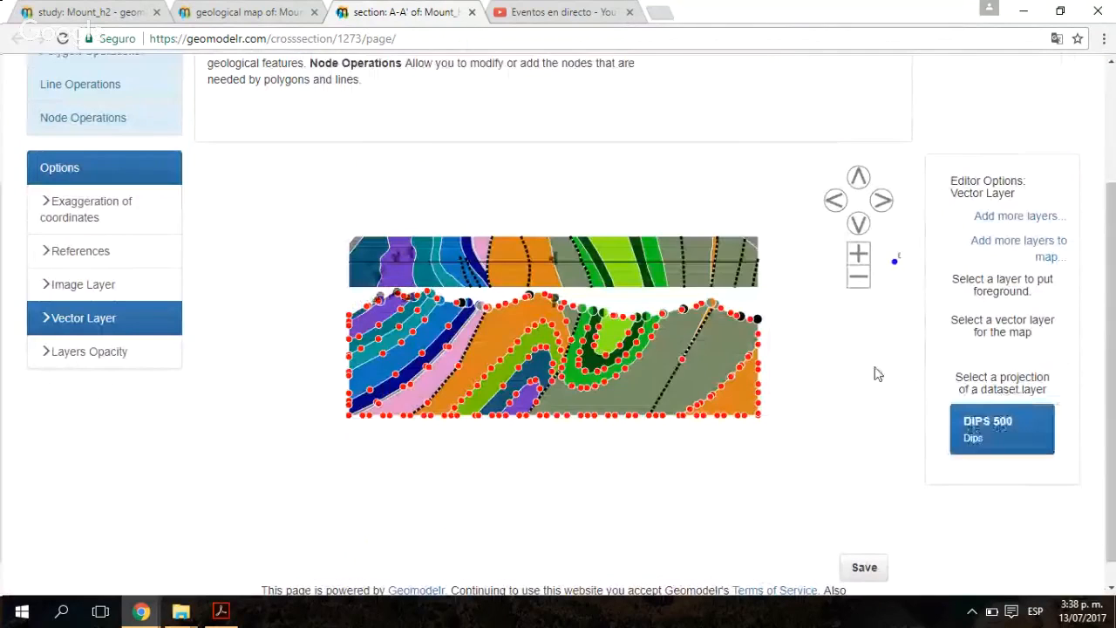
Step: Examine the projected dips along the cross section's surface and on the map strip above it
left_click(834, 203)
left_click(835, 203)
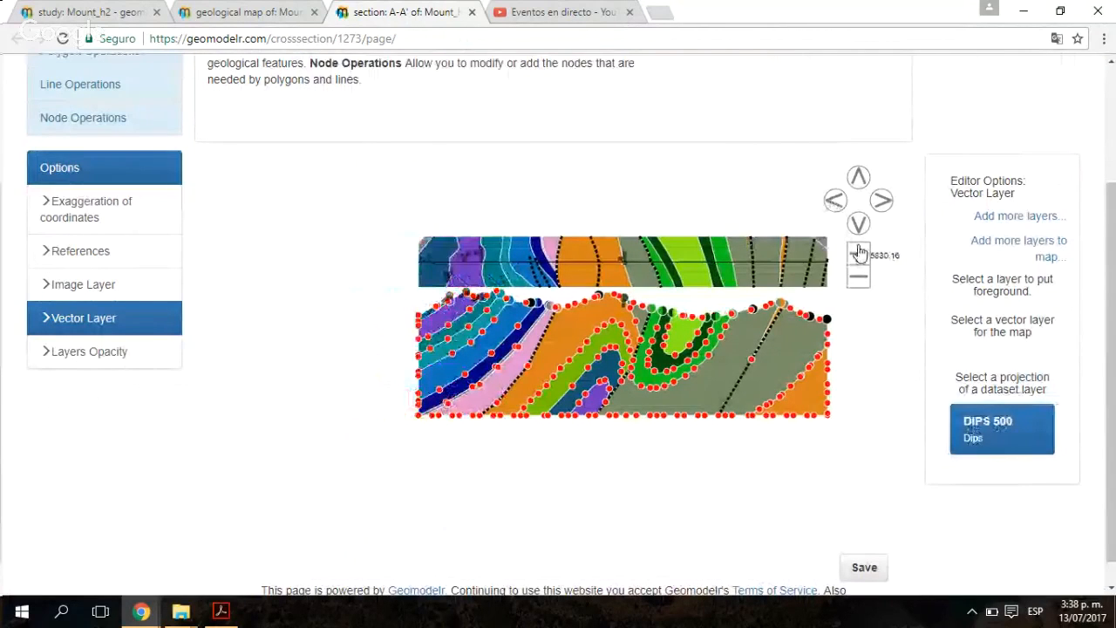
left_click(859, 253)
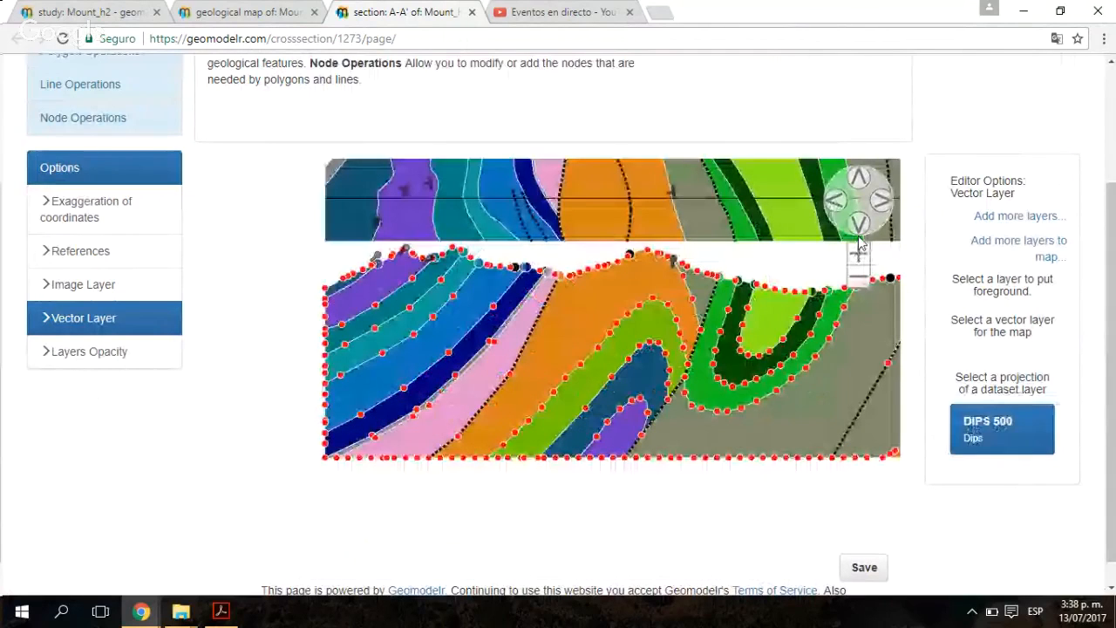
left_click(859, 242)
left_click(859, 254)
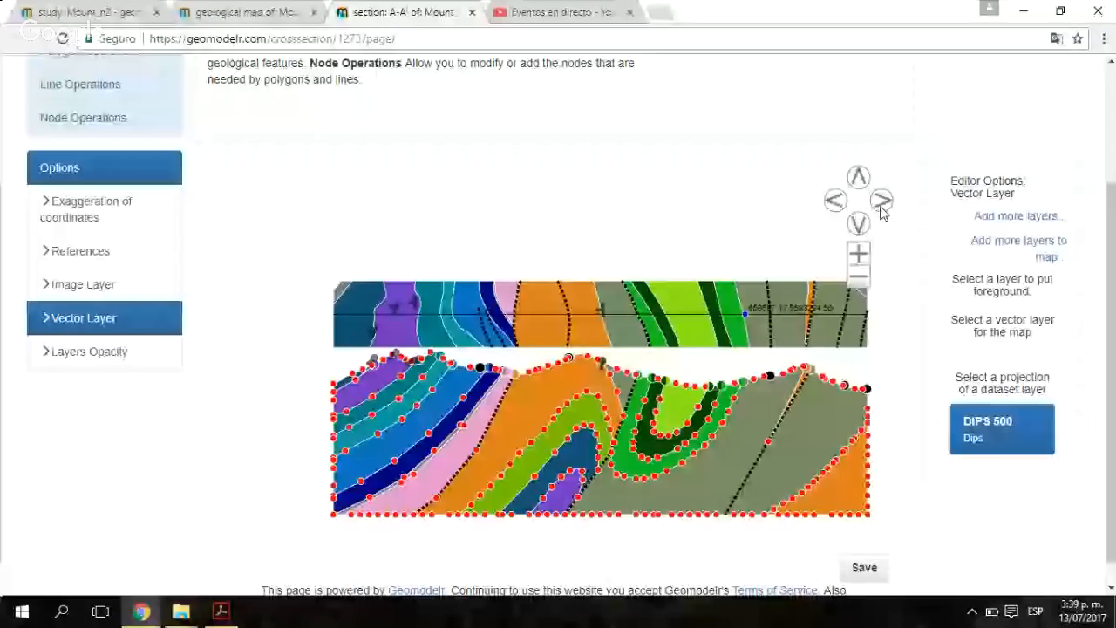
left_click(882, 202)
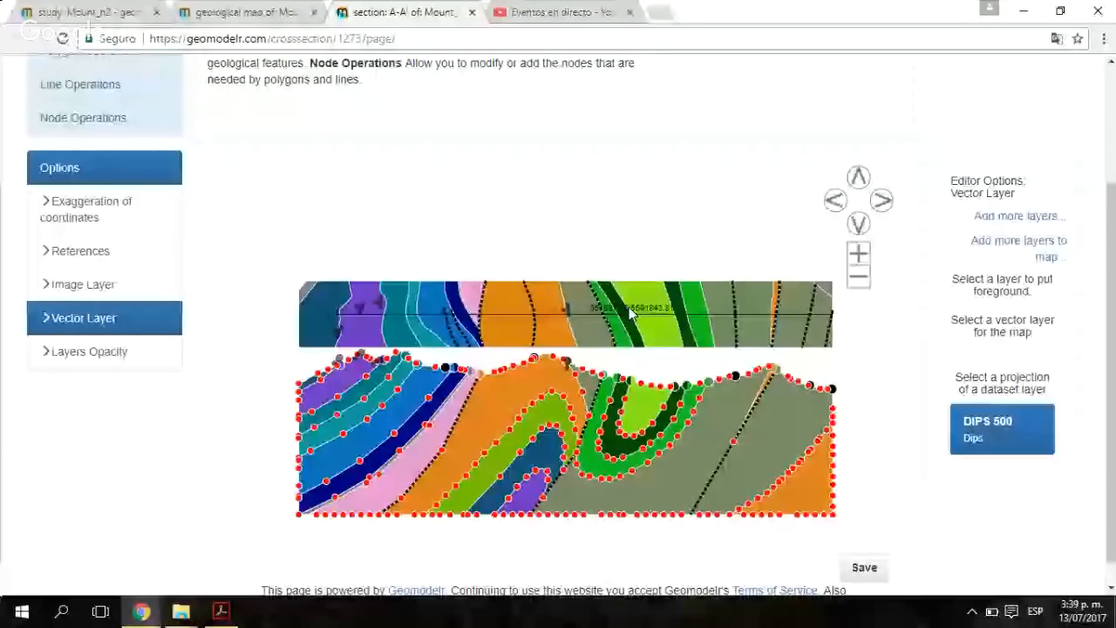
Step: Return to the Mount_h2 study page and open the form for creating a new cross section
left_click(87, 12)
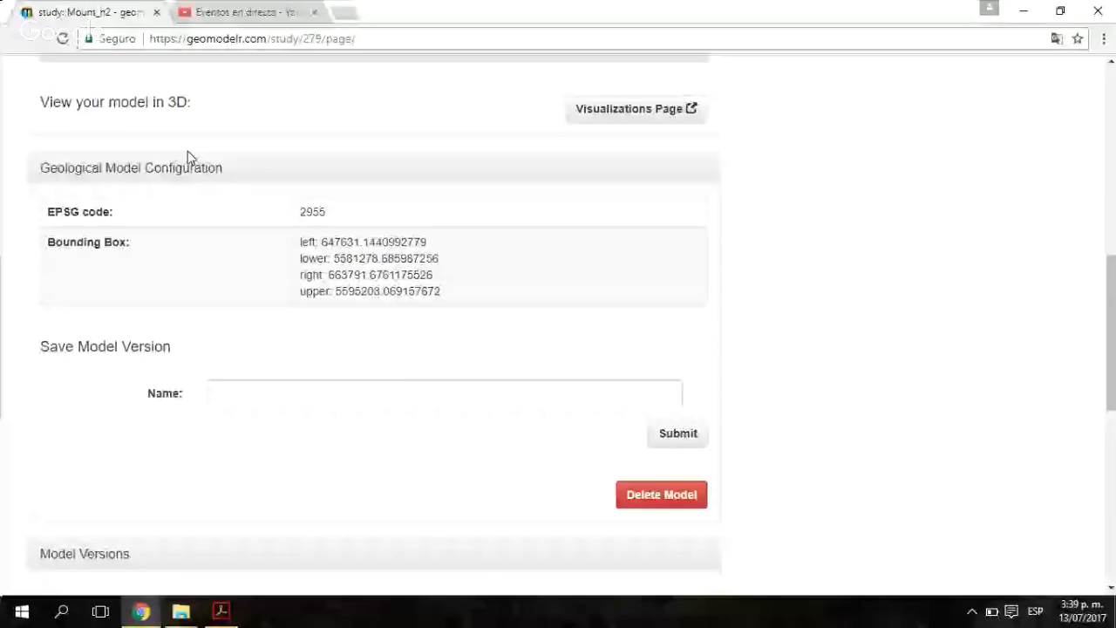
scroll(649, 240, "up", 5)
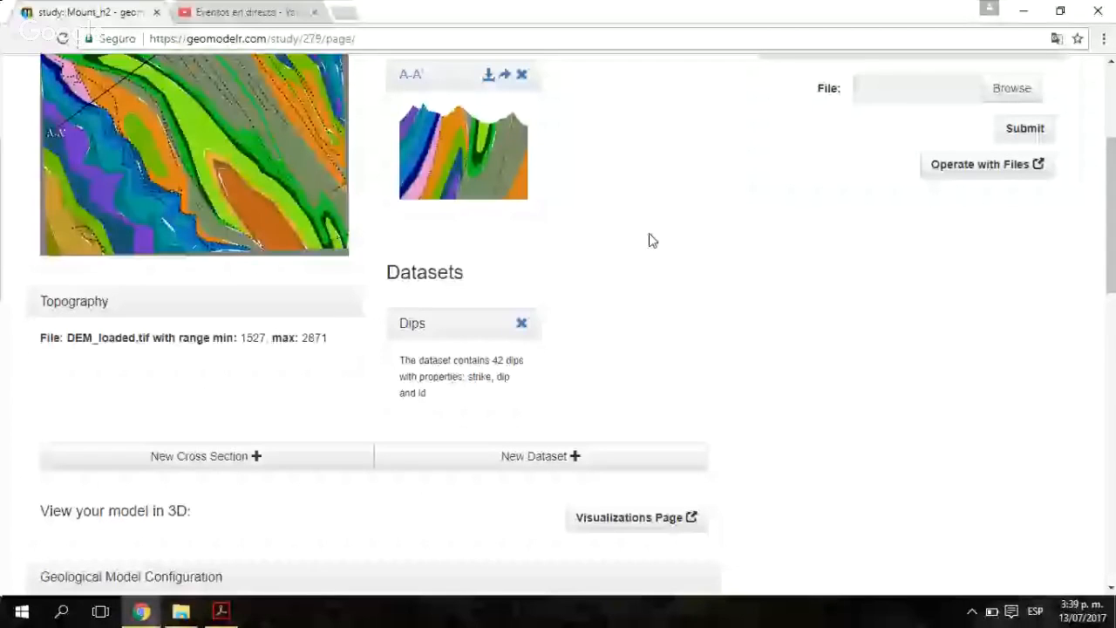
scroll(138, 390, "down", 1)
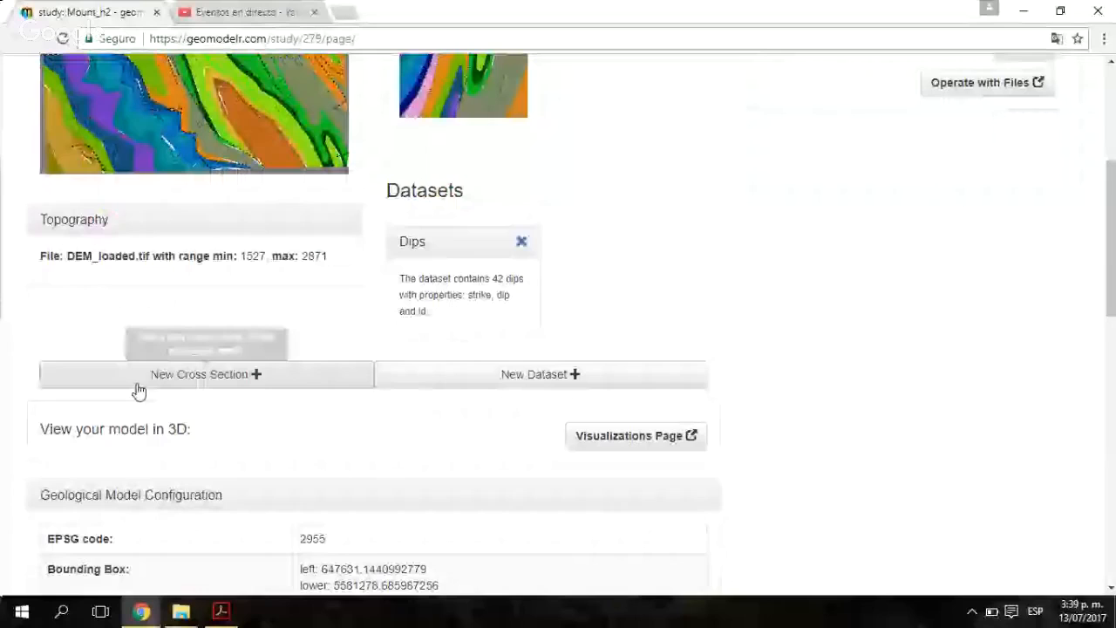
left_click(138, 390)
scroll(362, 325, "down", 2)
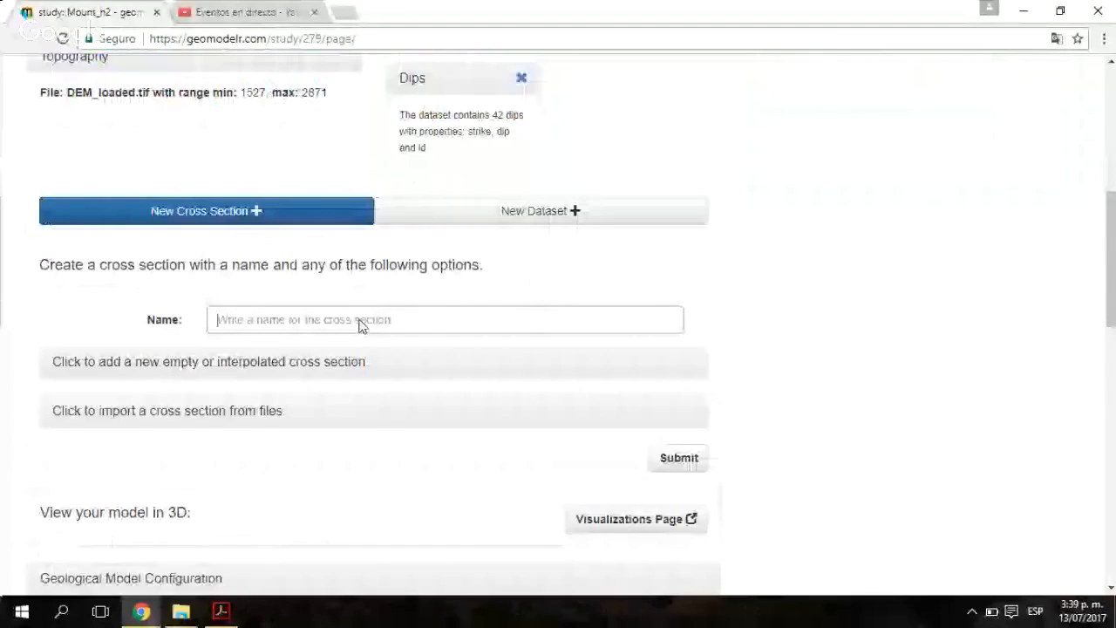
Step: Name the new cross section E-E' and choose to add it as an empty or interpolated section
left_click(360, 320)
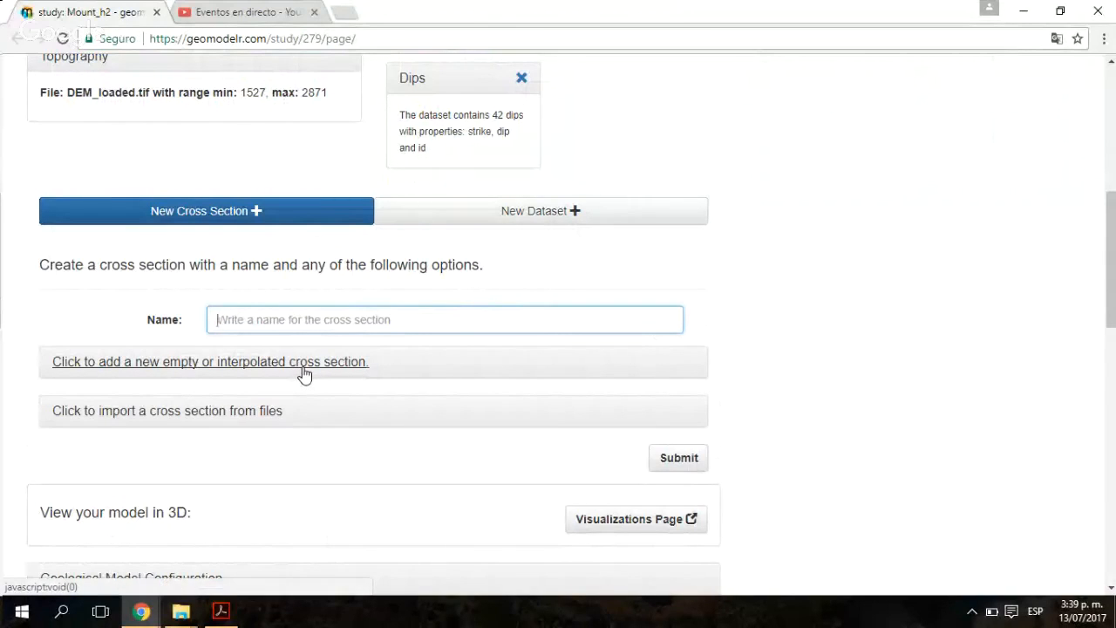
left_click(342, 320)
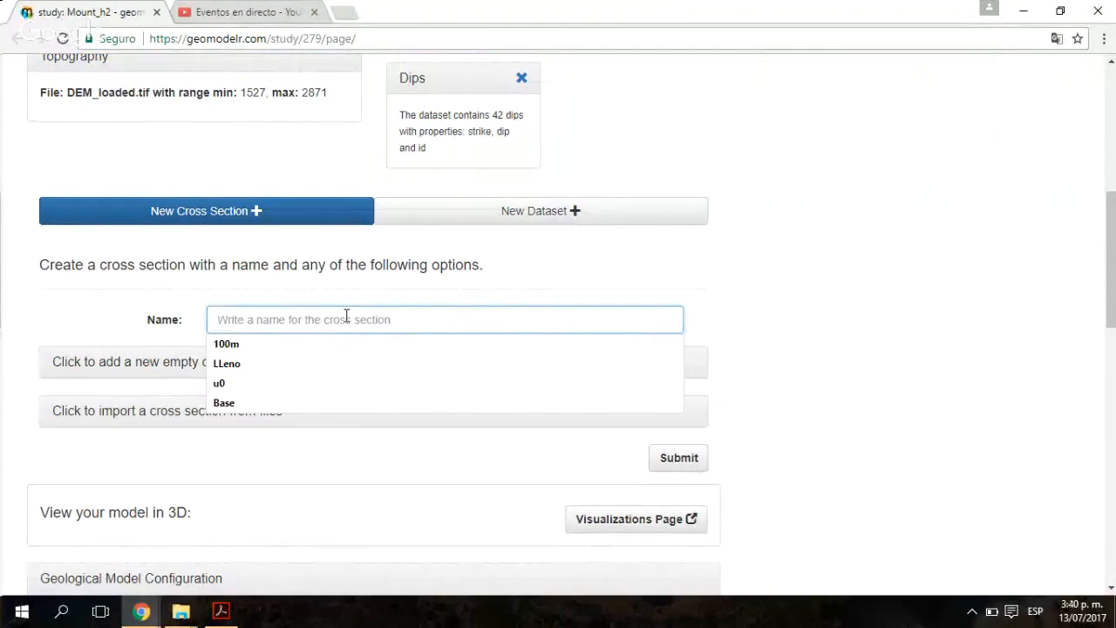
left_click(698, 179)
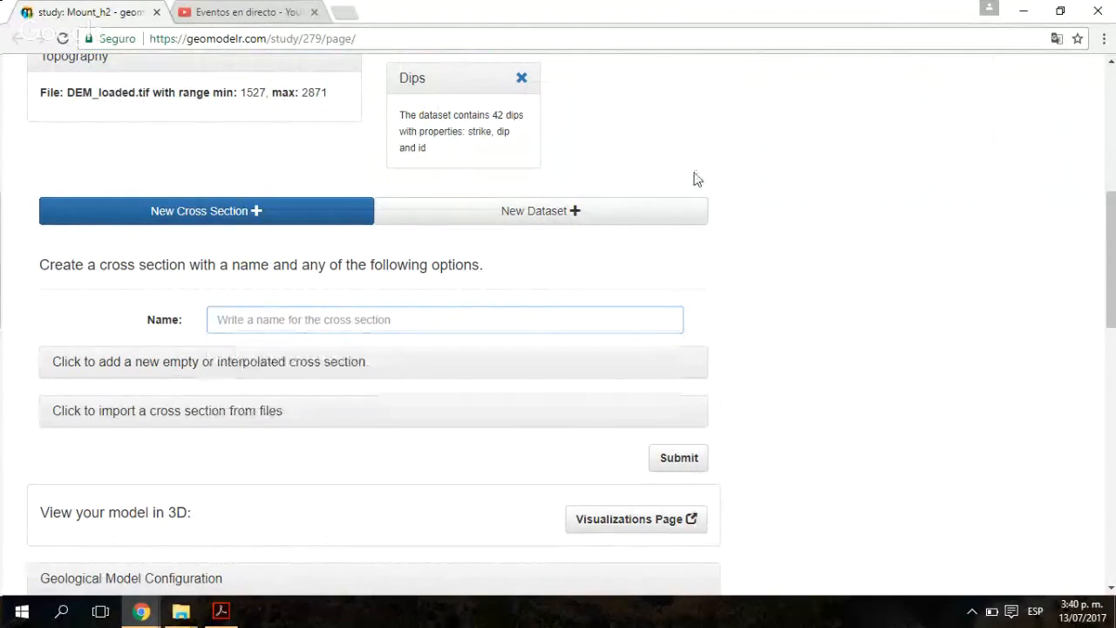
scroll(698, 179, "up", 1)
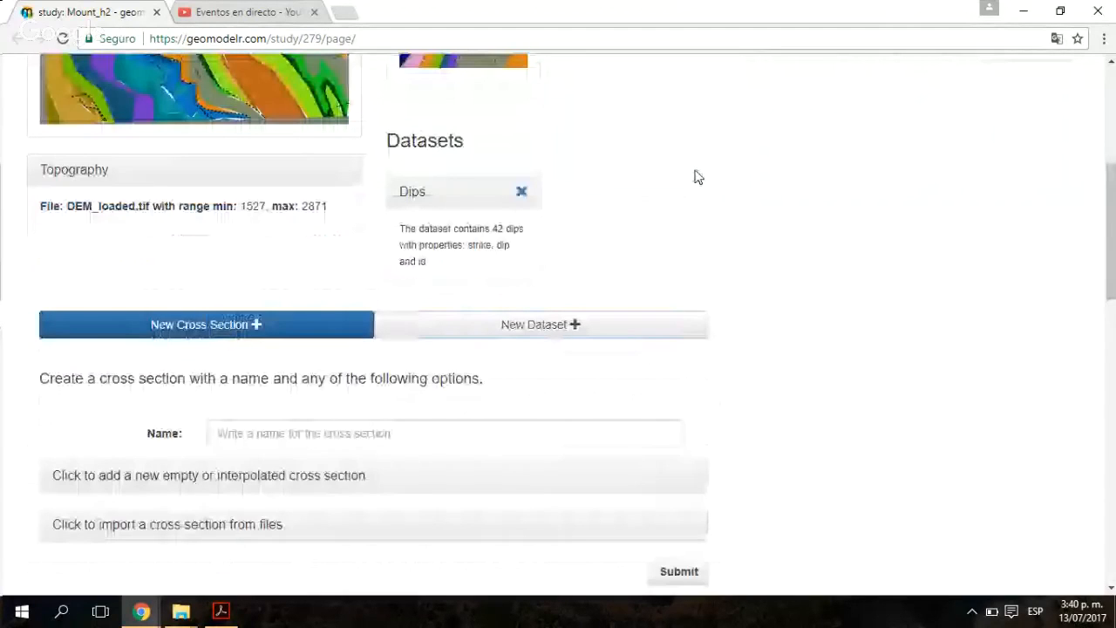
scroll(697, 178, "down", 1)
left_click(240, 329)
type("e")
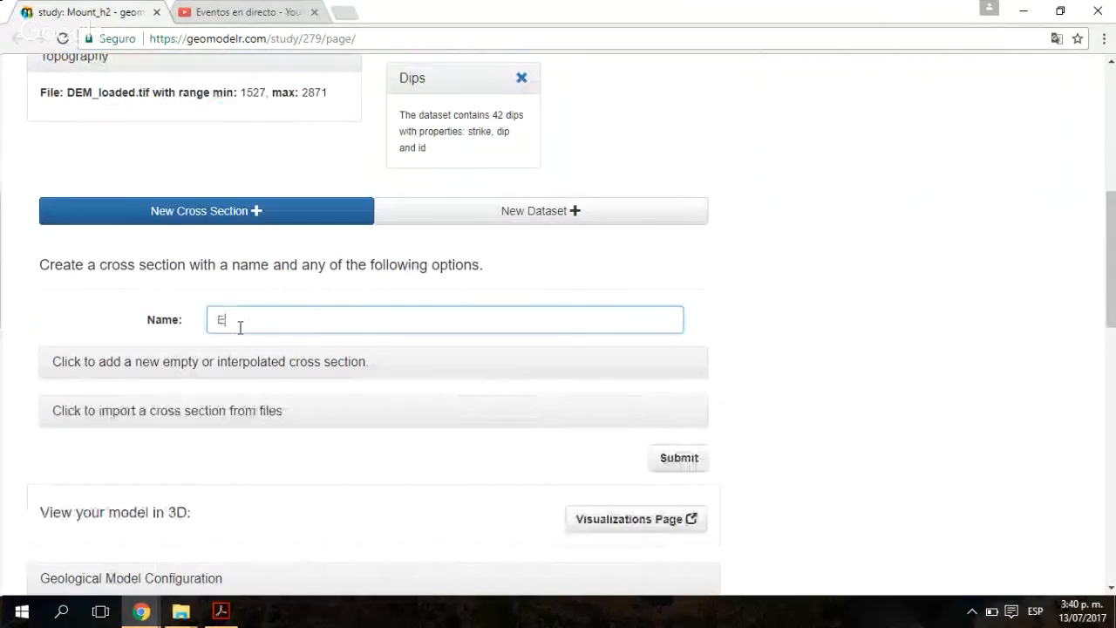
type("-E'")
left_click(212, 364)
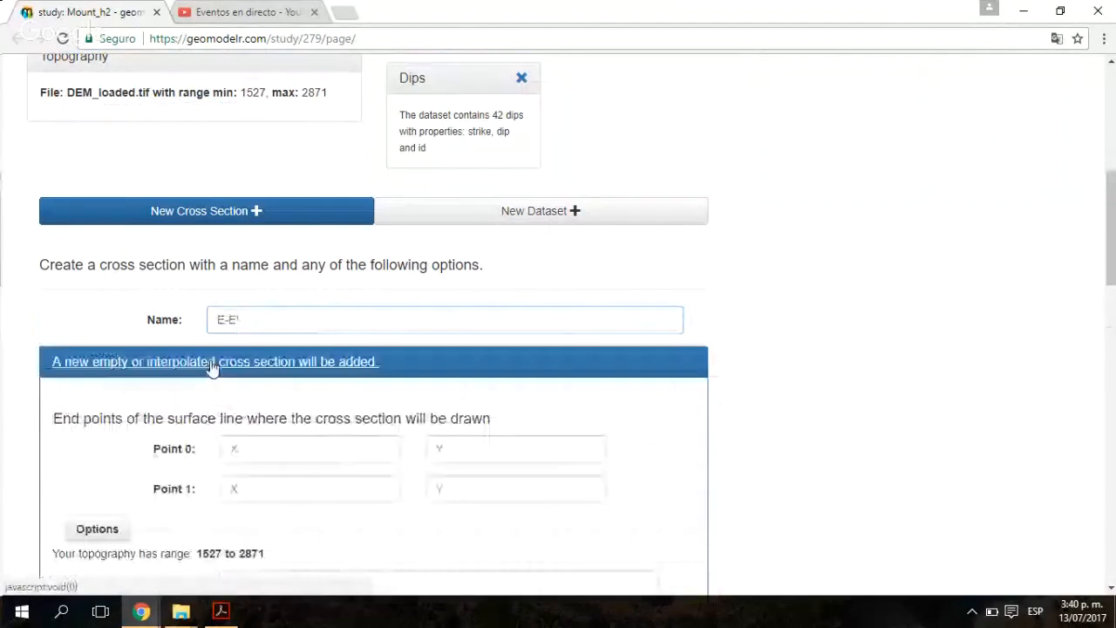
scroll(896, 291, "down", 3)
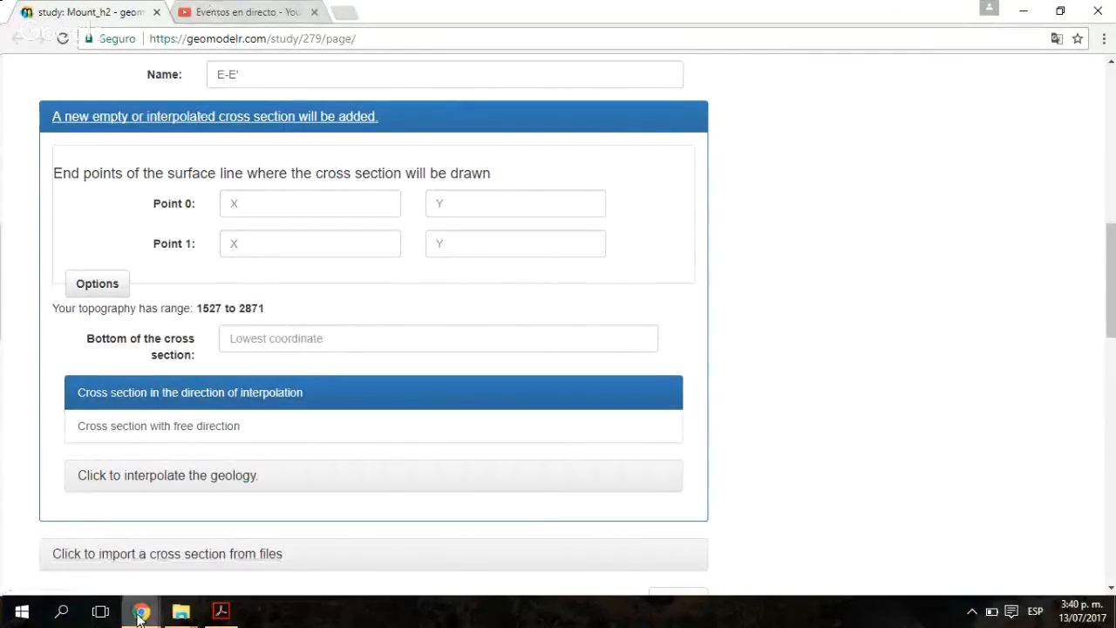
Step: Reload the Mount_h2 study page and reopen the new cross section form with the empty or interpolated section option
mouse_move(140, 617)
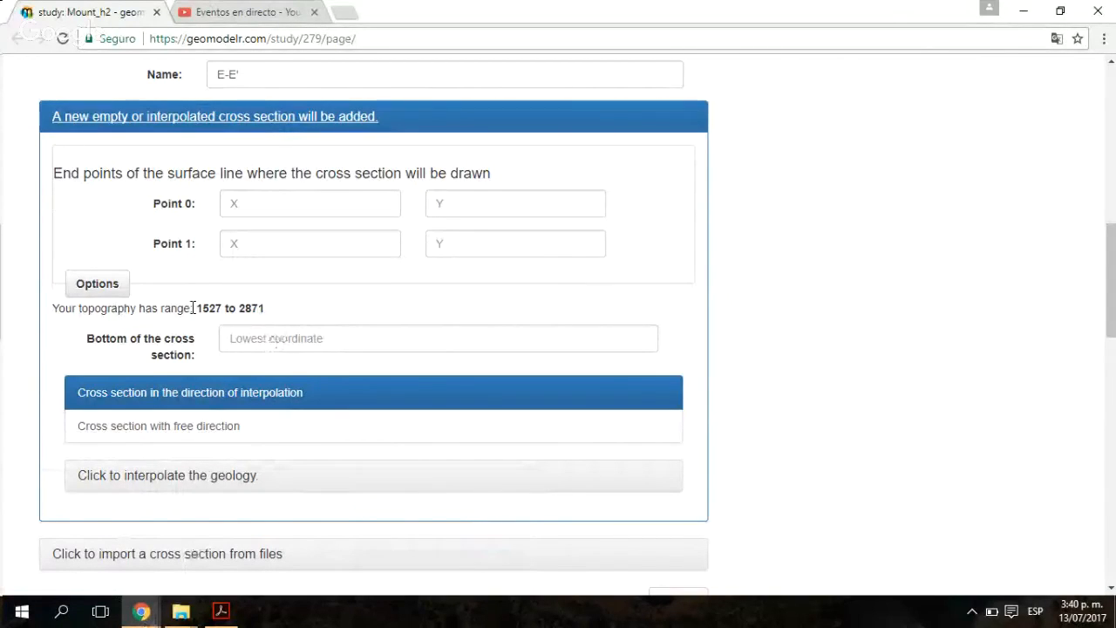
left_click(224, 41)
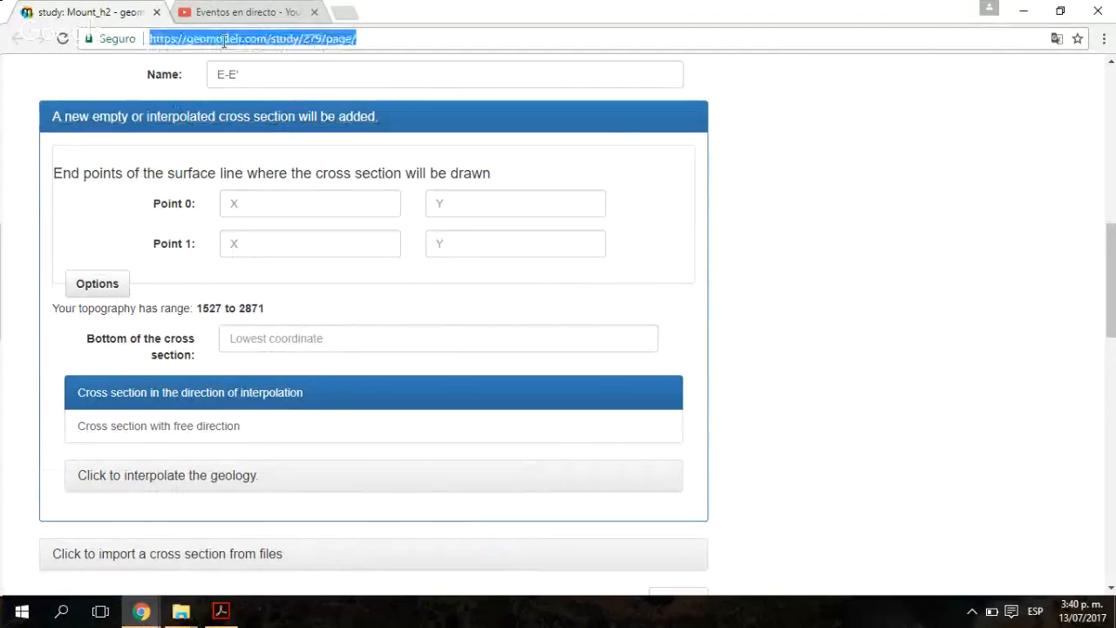
key("Return")
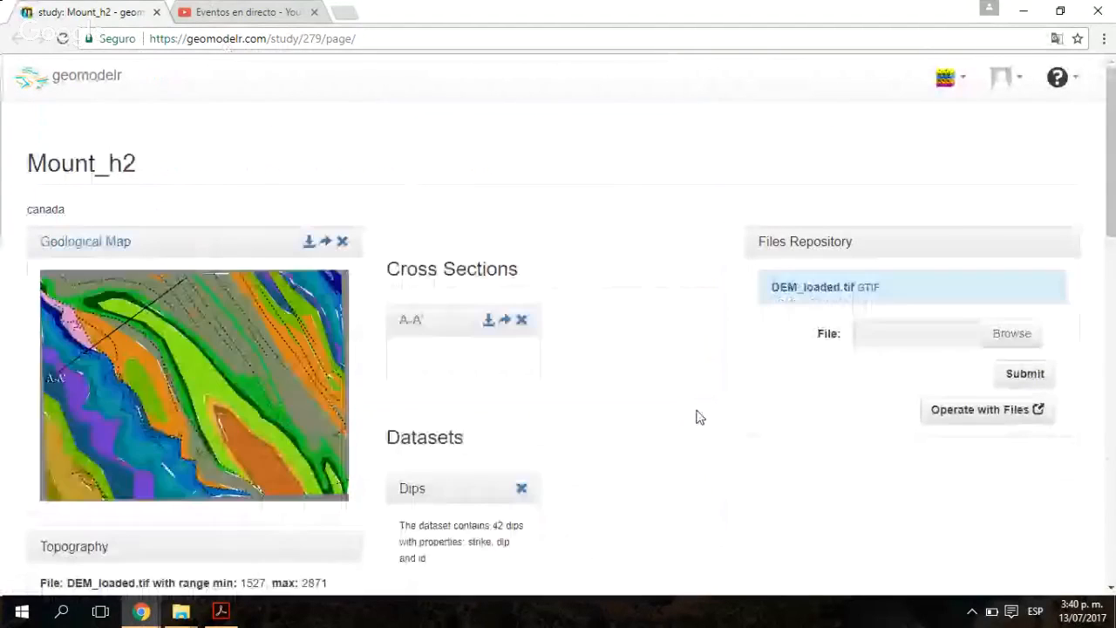
scroll(340, 228, "down", 5)
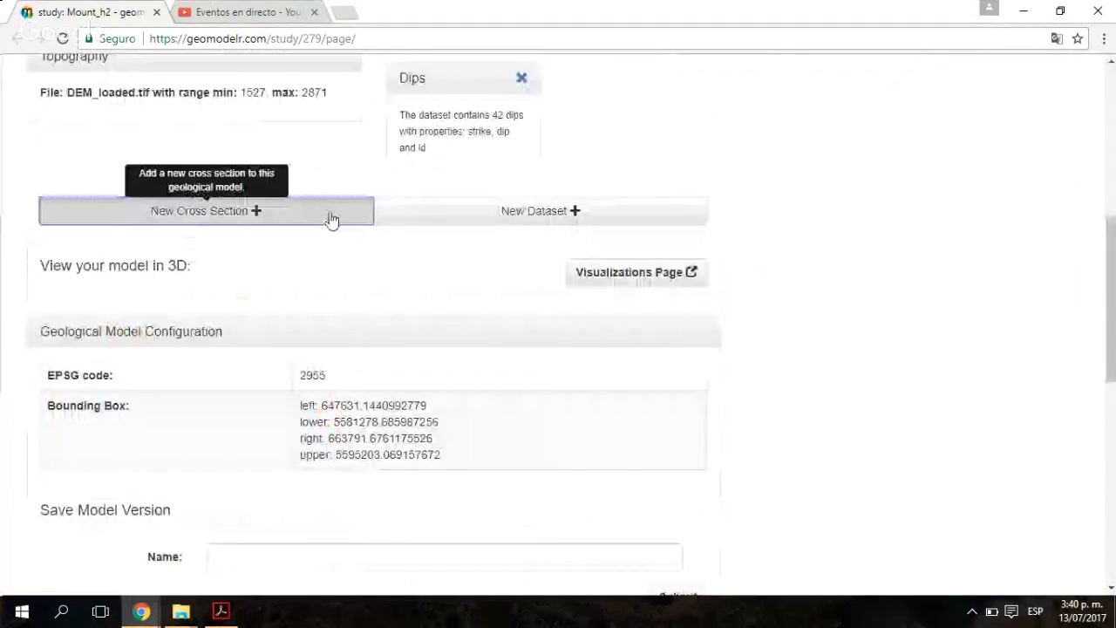
left_click(331, 218)
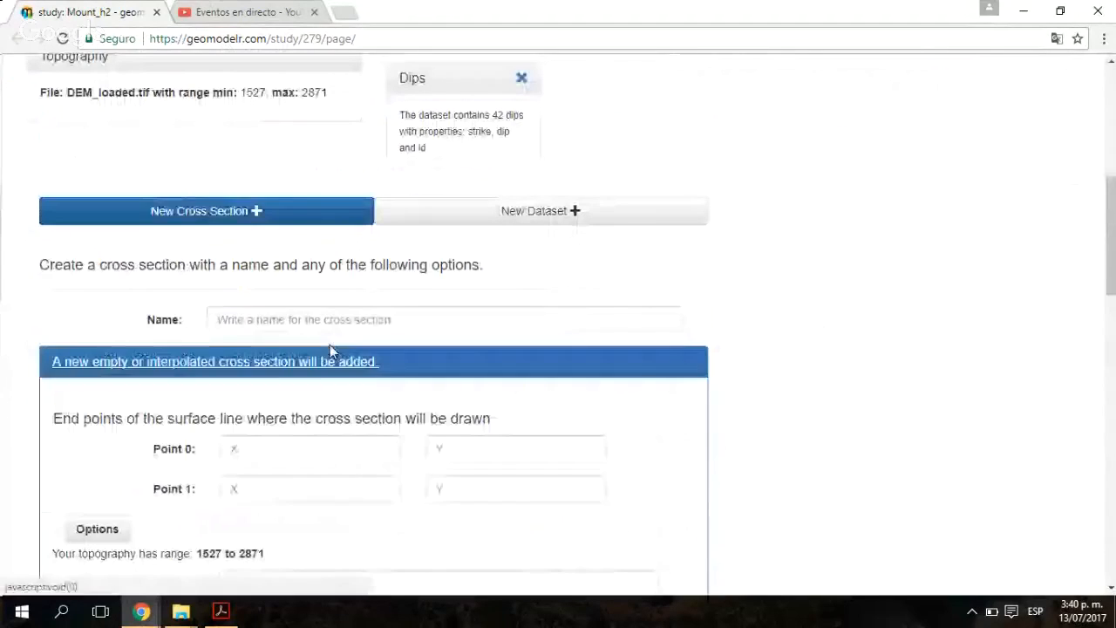
scroll(782, 332, "down", 2)
scroll(776, 323, "up", 1)
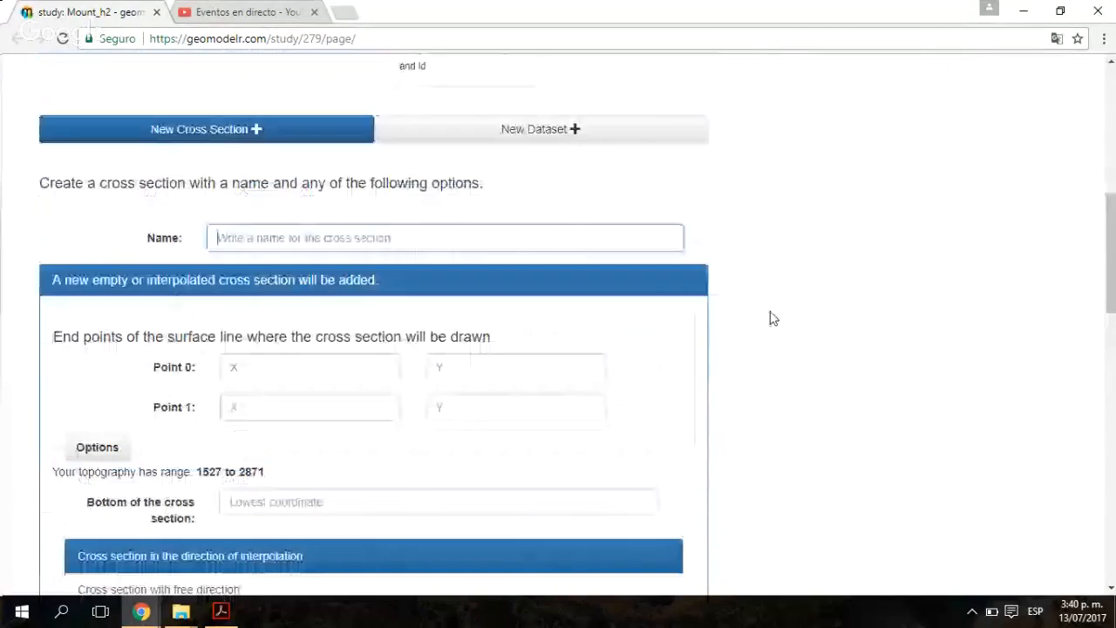
Step: Name the new cross section E-E'
type("e-e")
key("BackSpace")
key("BackSpace")
key("BackSpace")
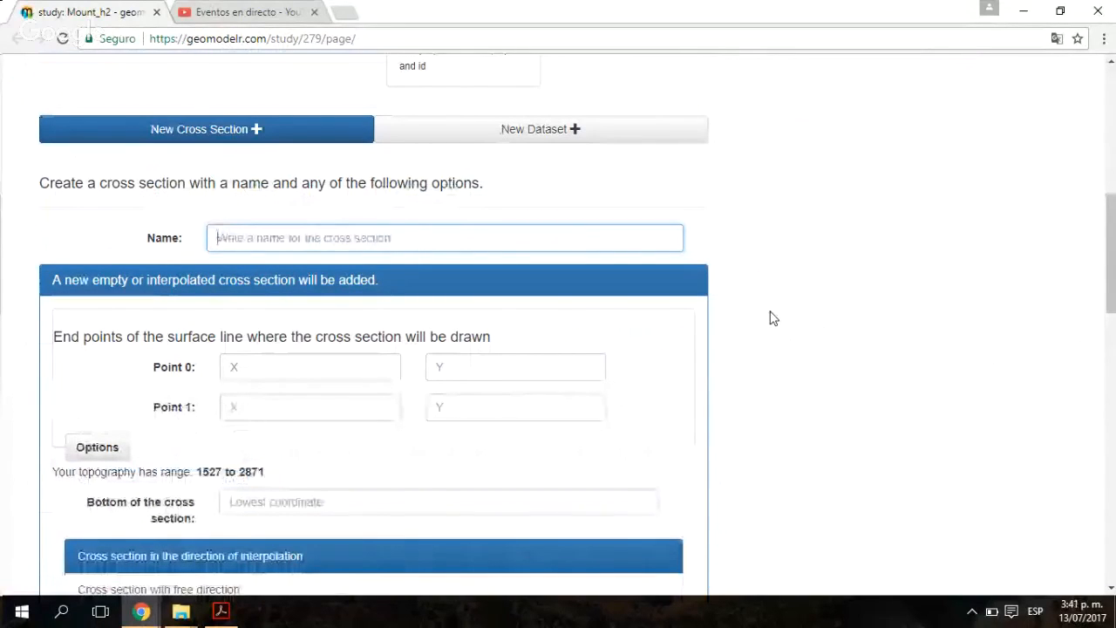
type("E-E'")
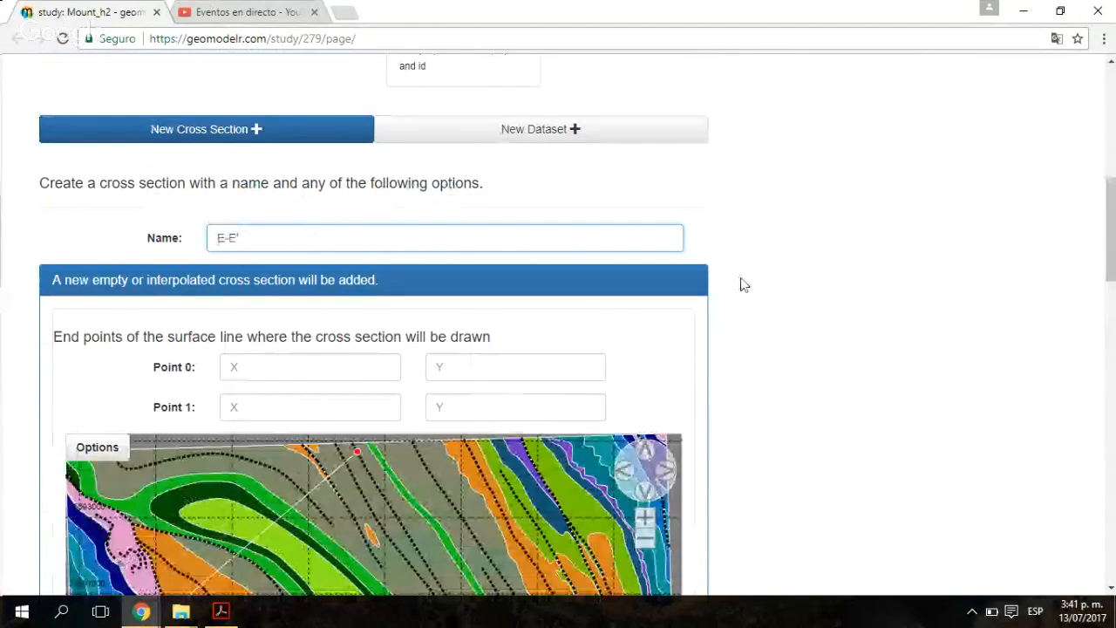
Step: Place the section line's end points on the map, parallel to A-A', from about (651698, 5581619) to (663367, 5591519)
scroll(744, 284, "down", 2)
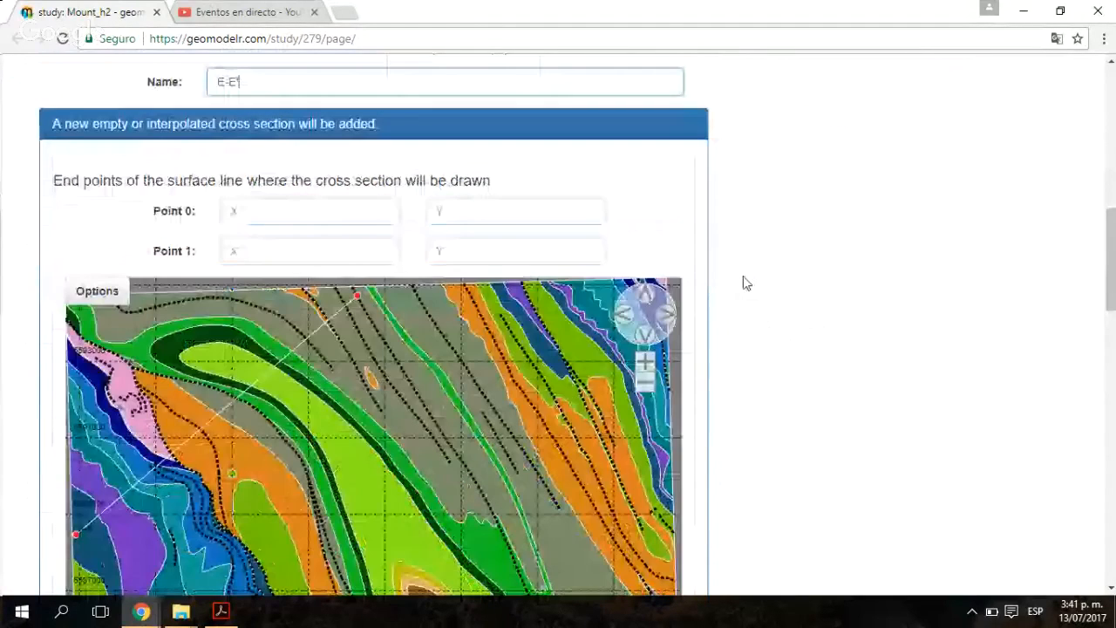
scroll(745, 283, "down", 1)
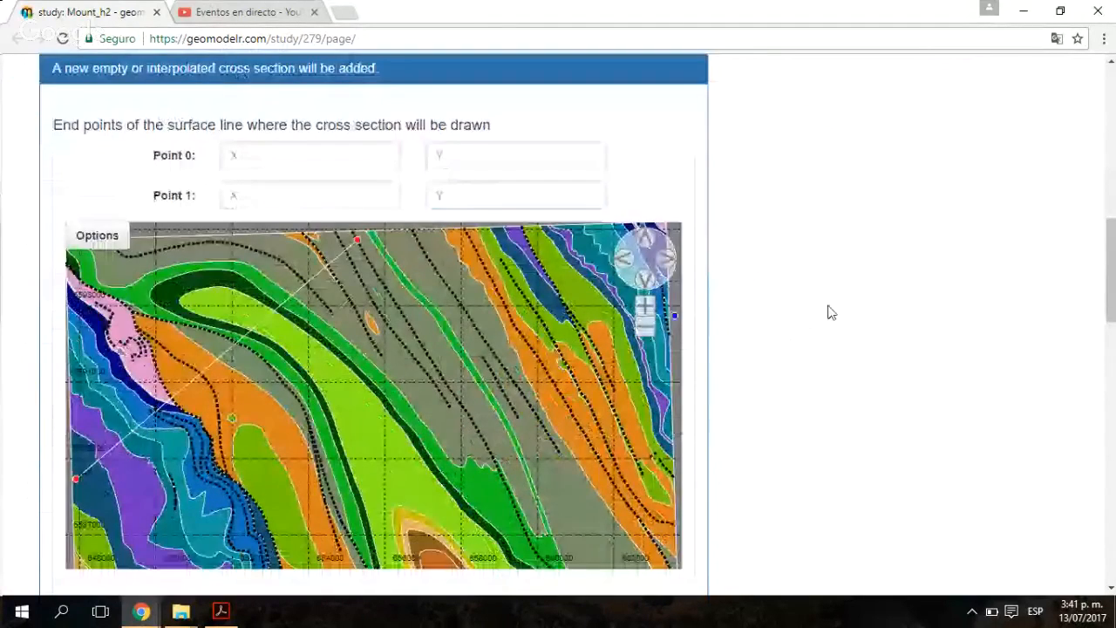
scroll(830, 312, "down", 2)
left_click(644, 216)
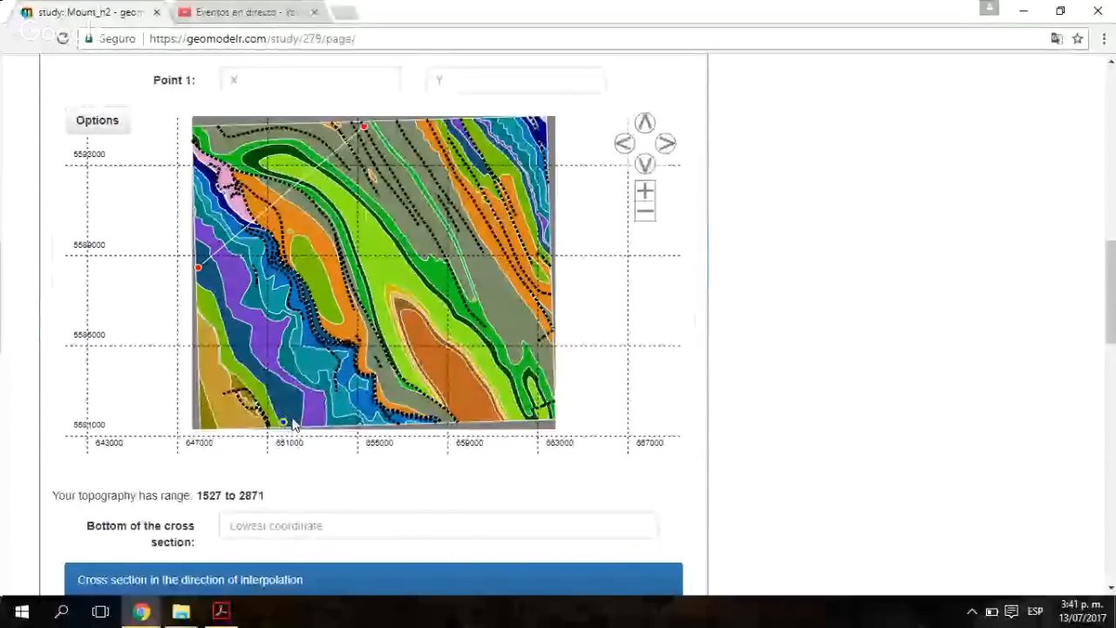
left_click(293, 423)
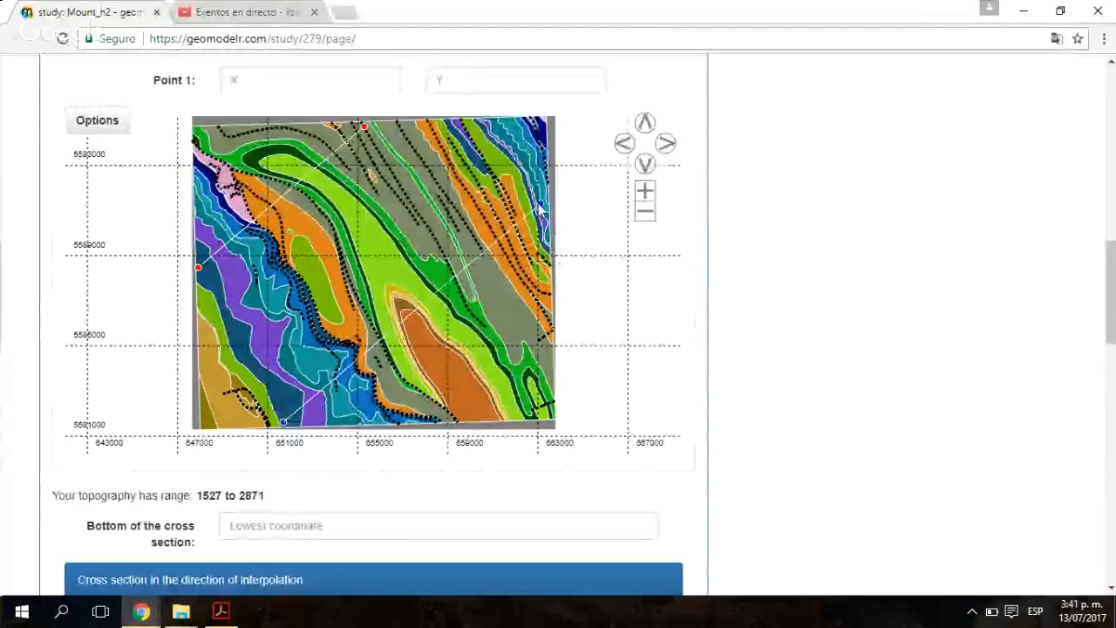
left_click(540, 205)
scroll(797, 324, "up", 1)
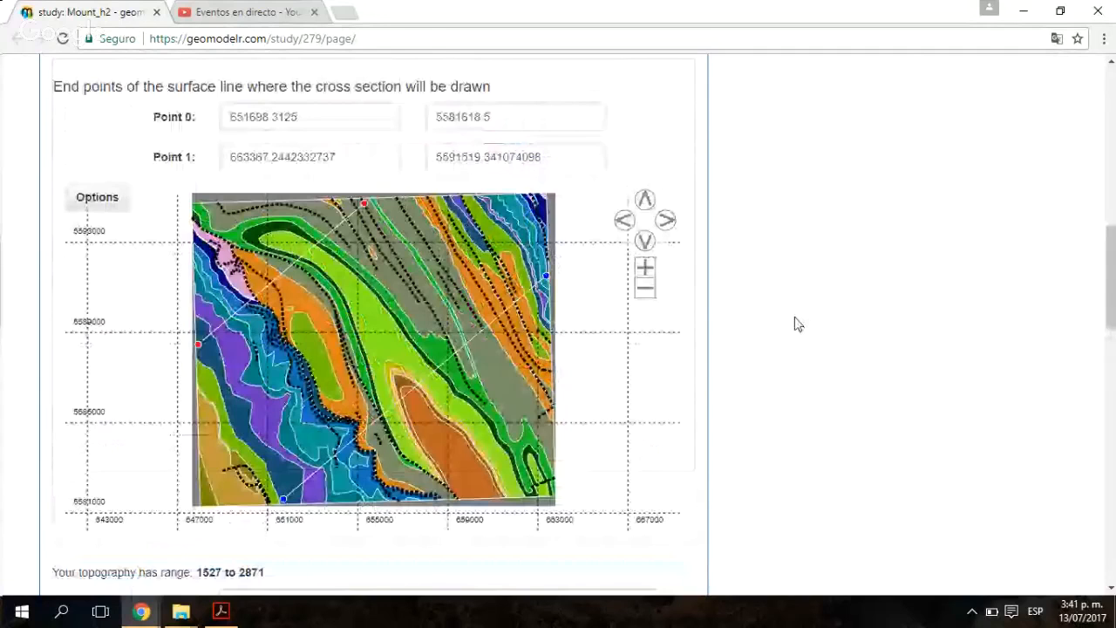
scroll(797, 324, "down", 3)
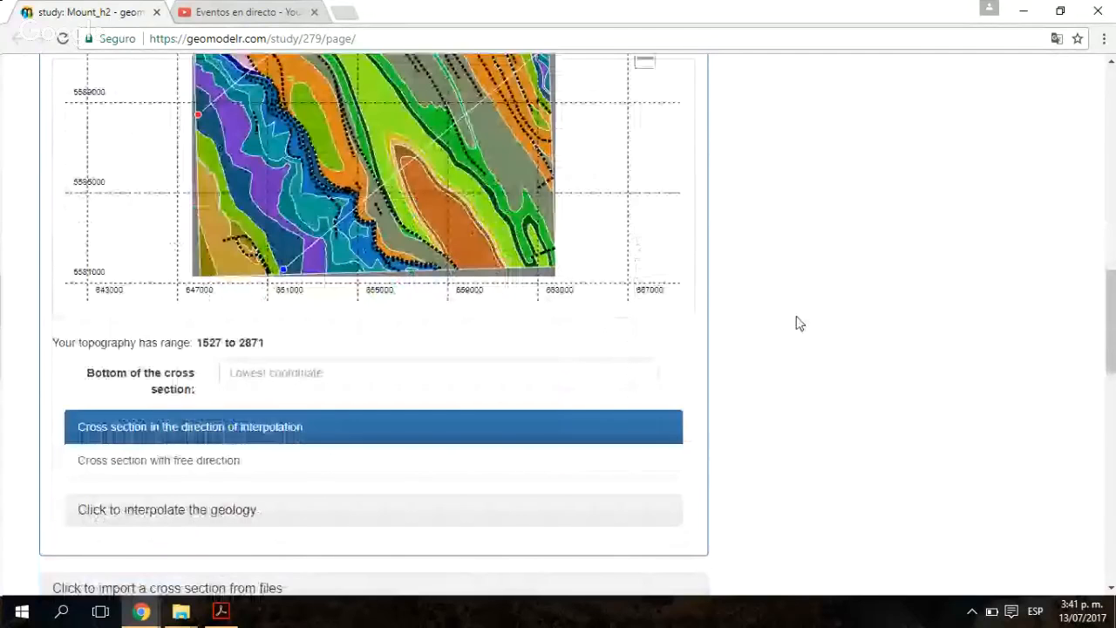
scroll(797, 324, "up", 2)
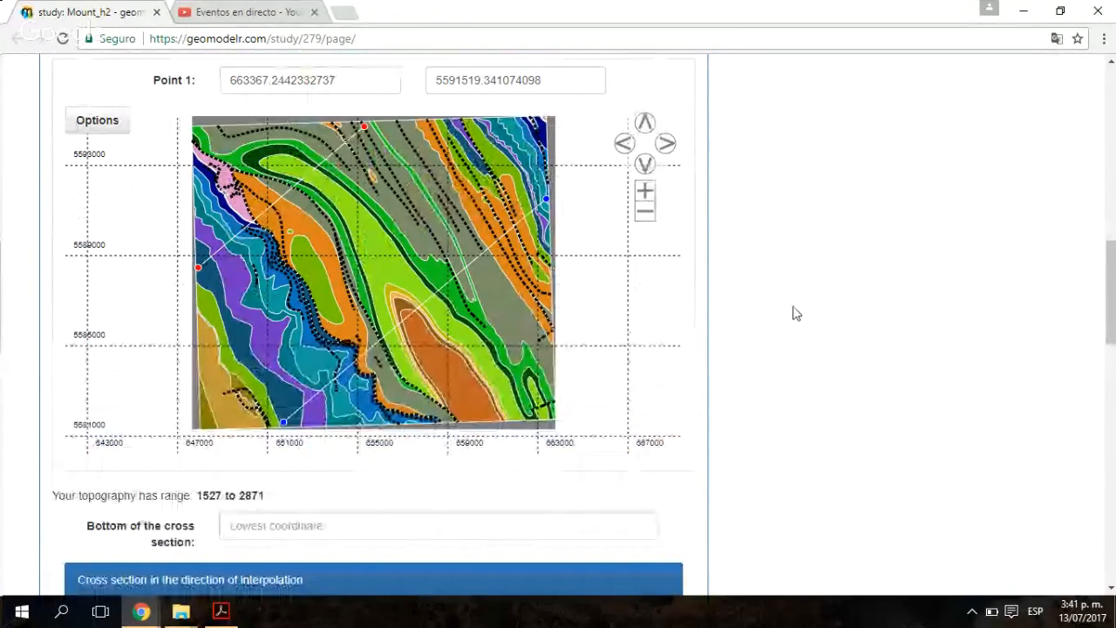
scroll(794, 312, "up", 1)
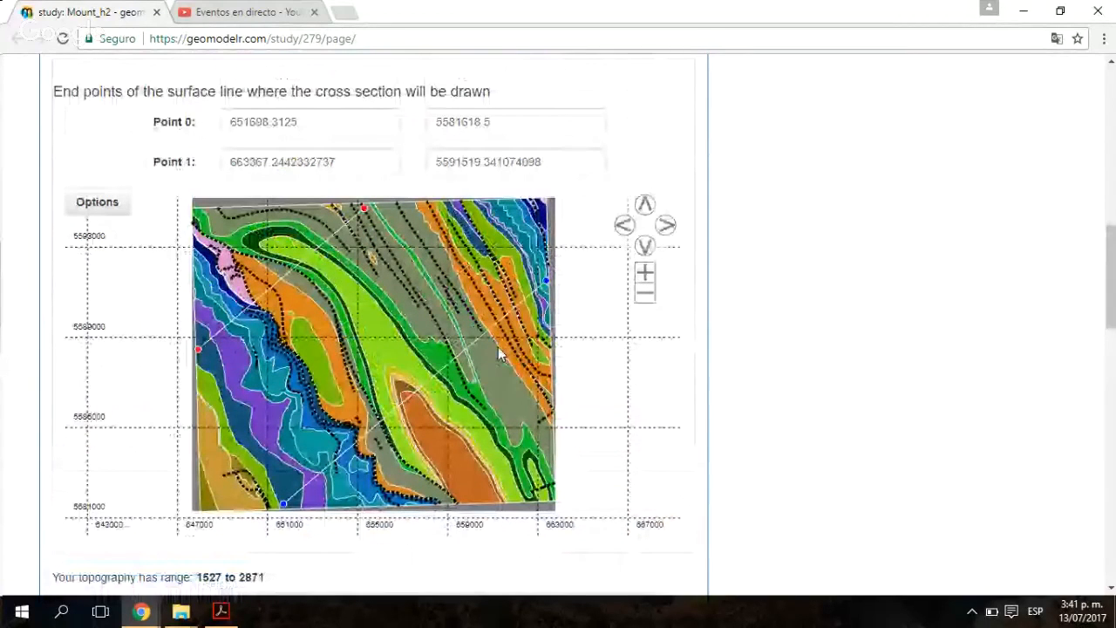
scroll(760, 282, "up", 3)
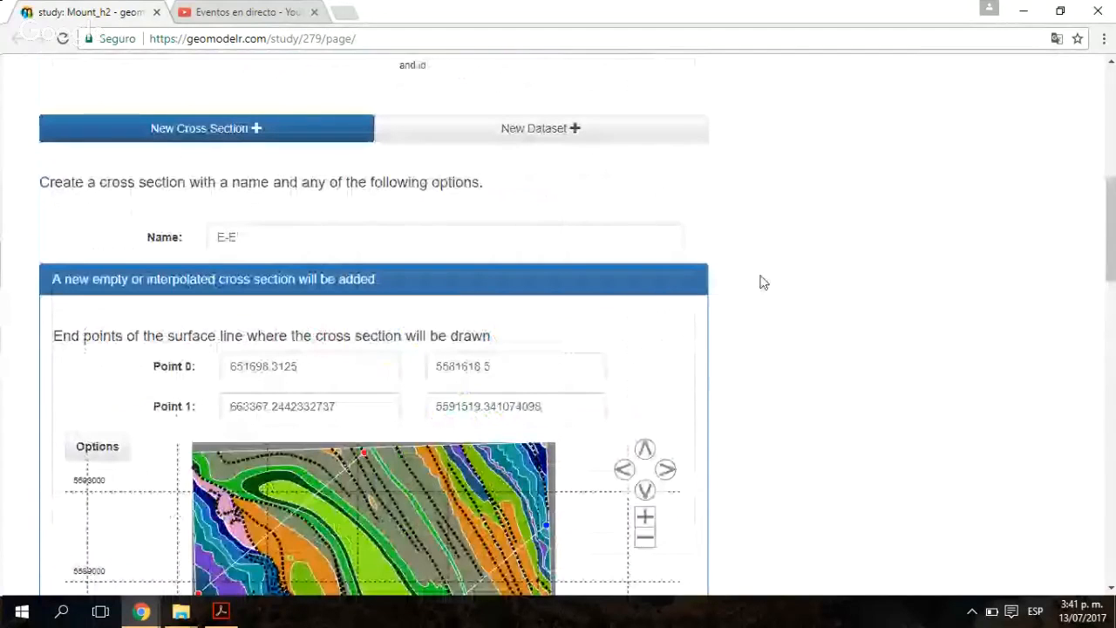
scroll(764, 282, "down", 4)
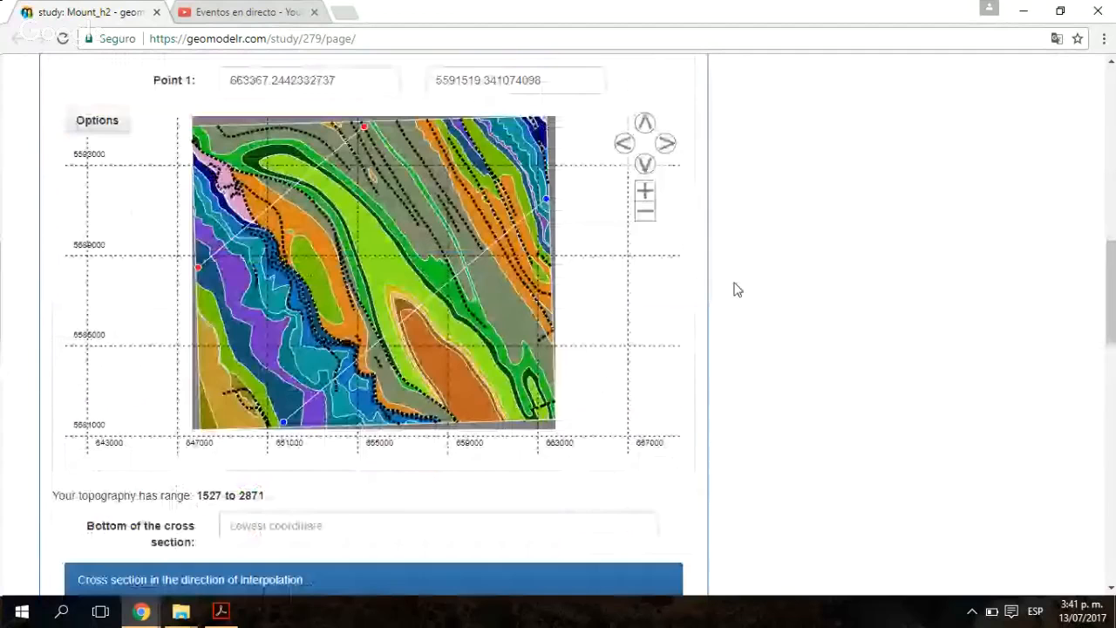
Step: Shorten the section line by moving Point 1 to about (660301, 5588954) and Point 0 slightly inward from the map's southern edge
left_click(475, 259)
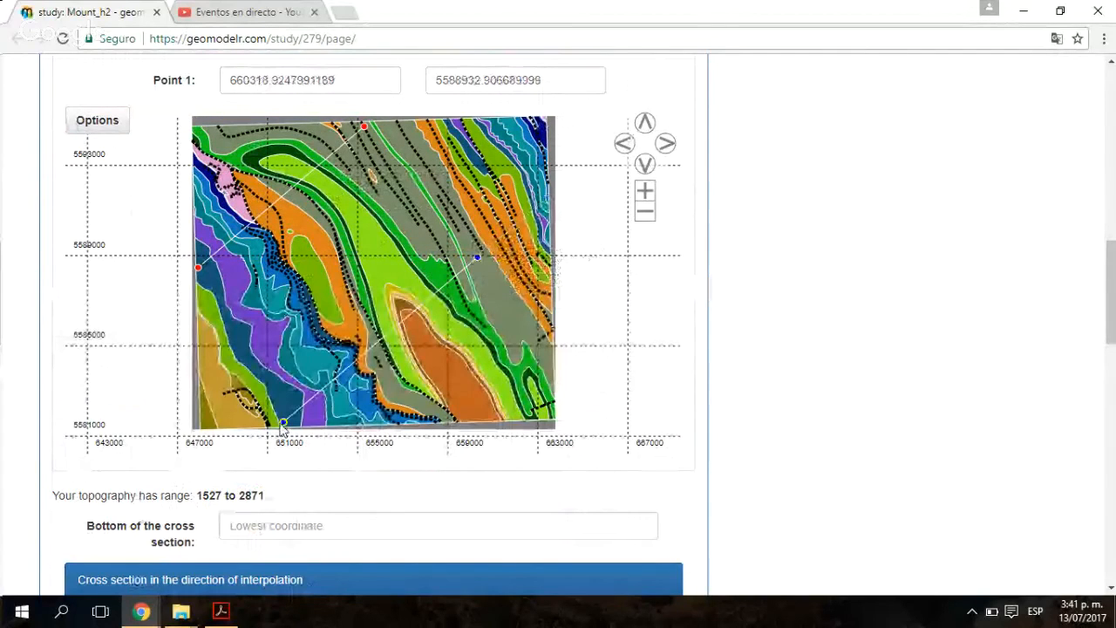
left_click_drag(284, 426, 293, 419)
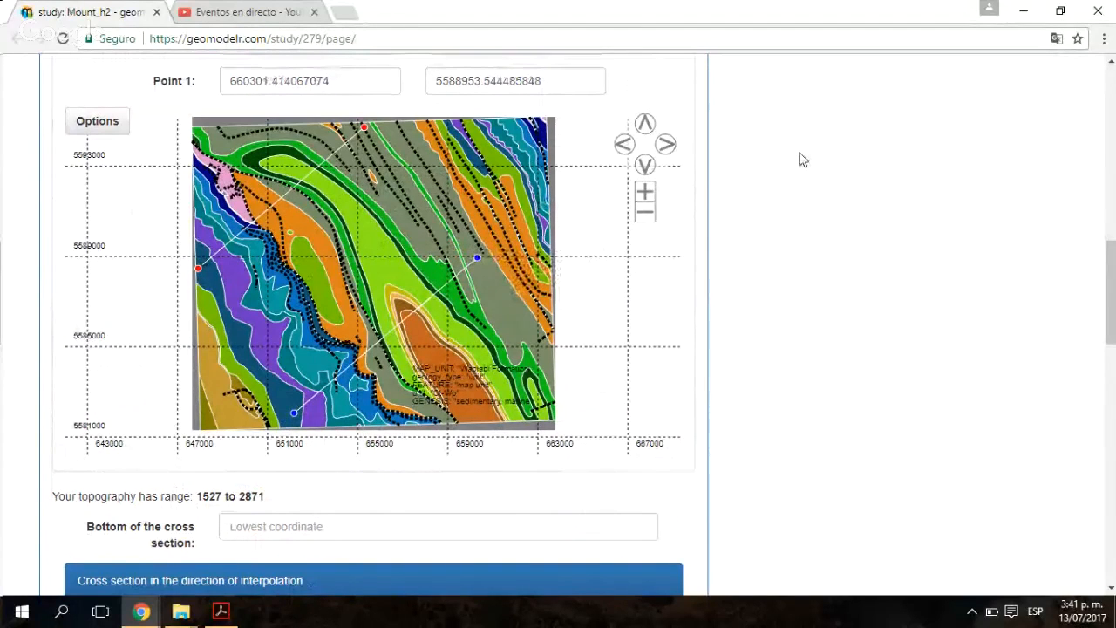
scroll(802, 159, "up", 1)
Step: Set the bottom of the cross section to -500 and have its geology interpolated
scroll(800, 157, "down", 2)
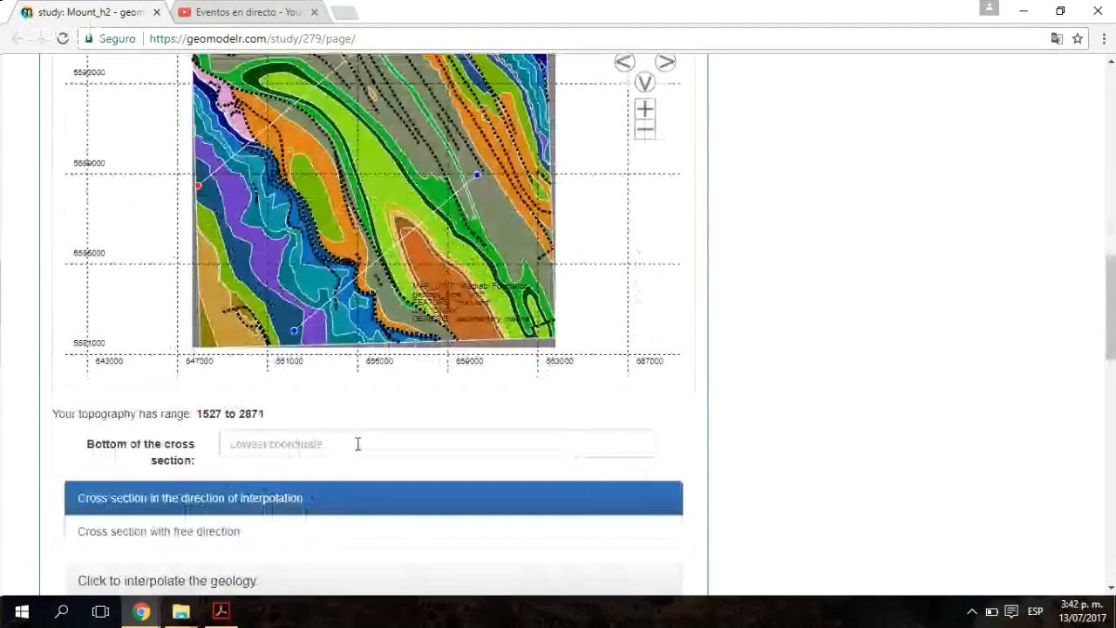
left_click(357, 444)
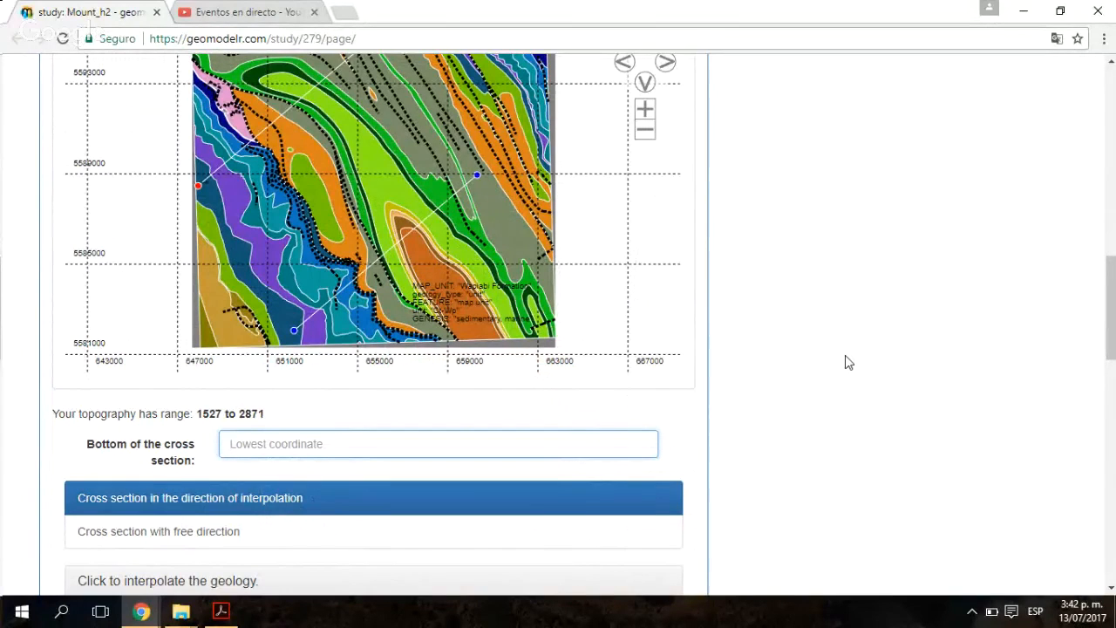
type("-500")
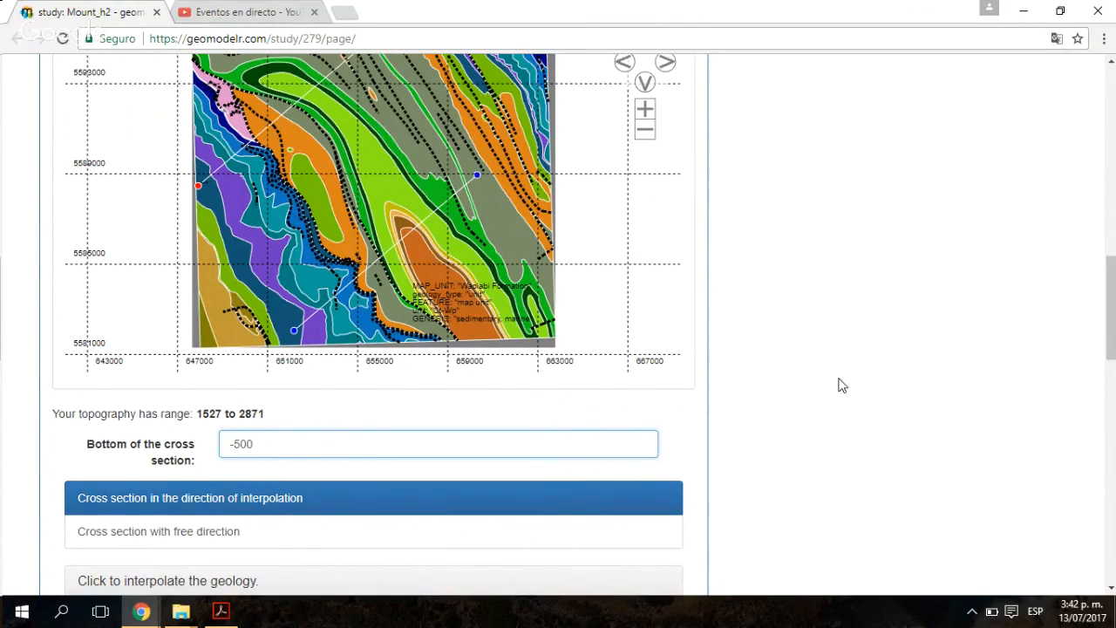
scroll(830, 391, "down", 2)
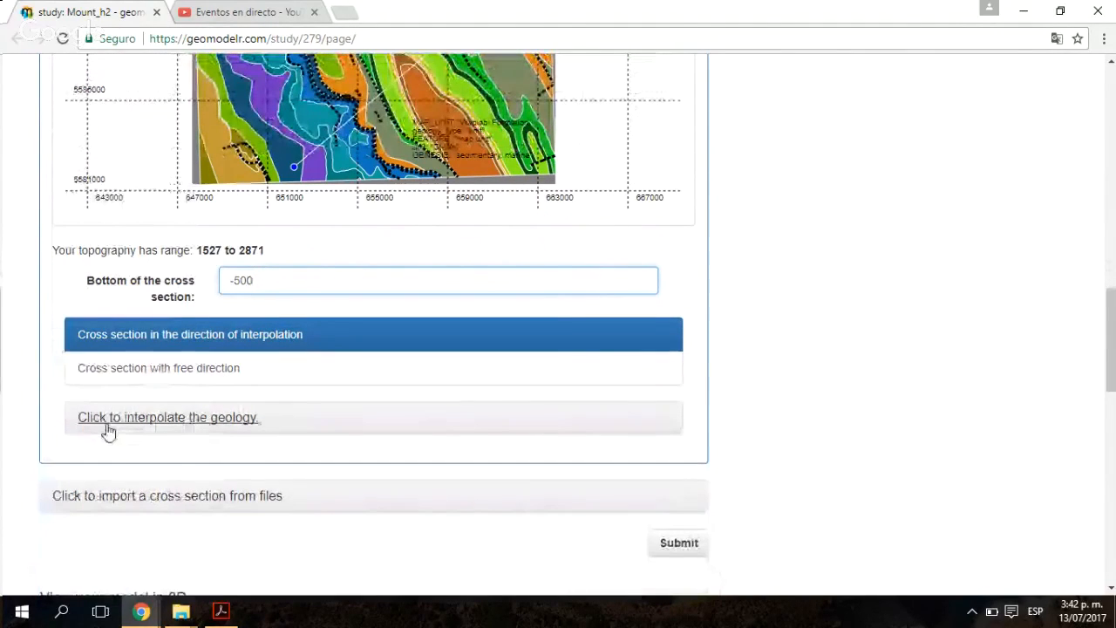
left_click(130, 420)
scroll(837, 373, "down", 2)
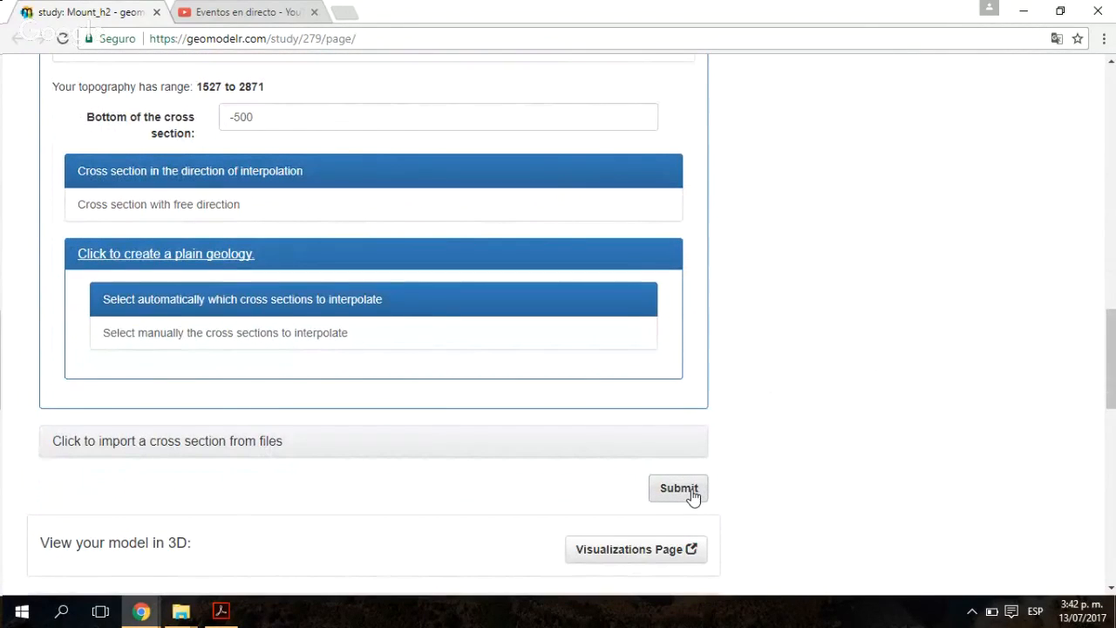
Step: Submit the new cross section and view it among the study's cross sections
left_click(679, 489)
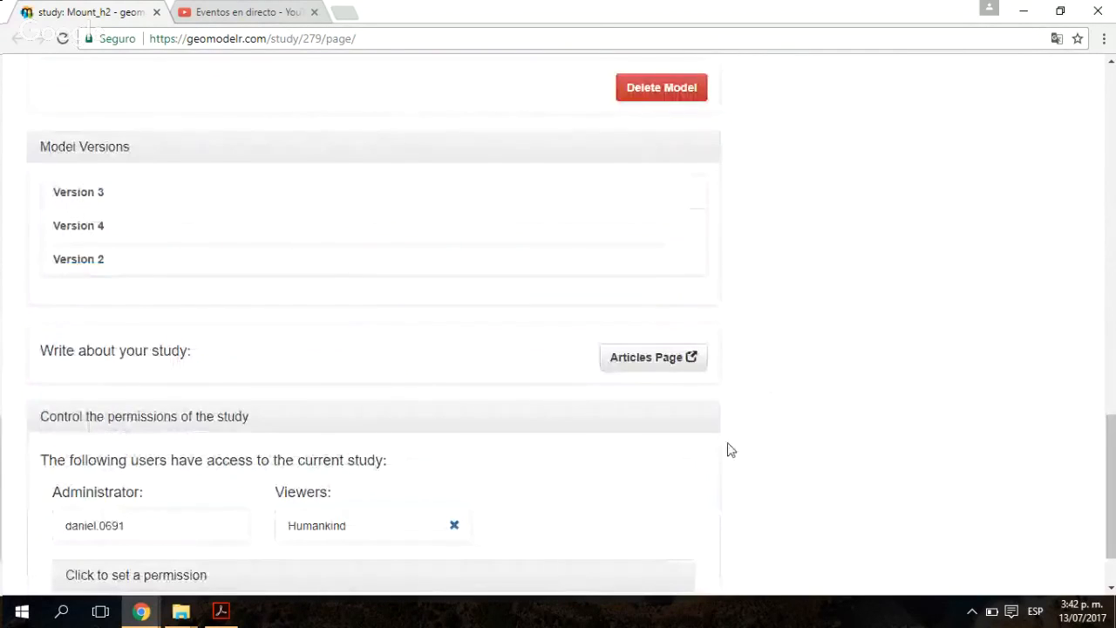
scroll(763, 393, "up", 9)
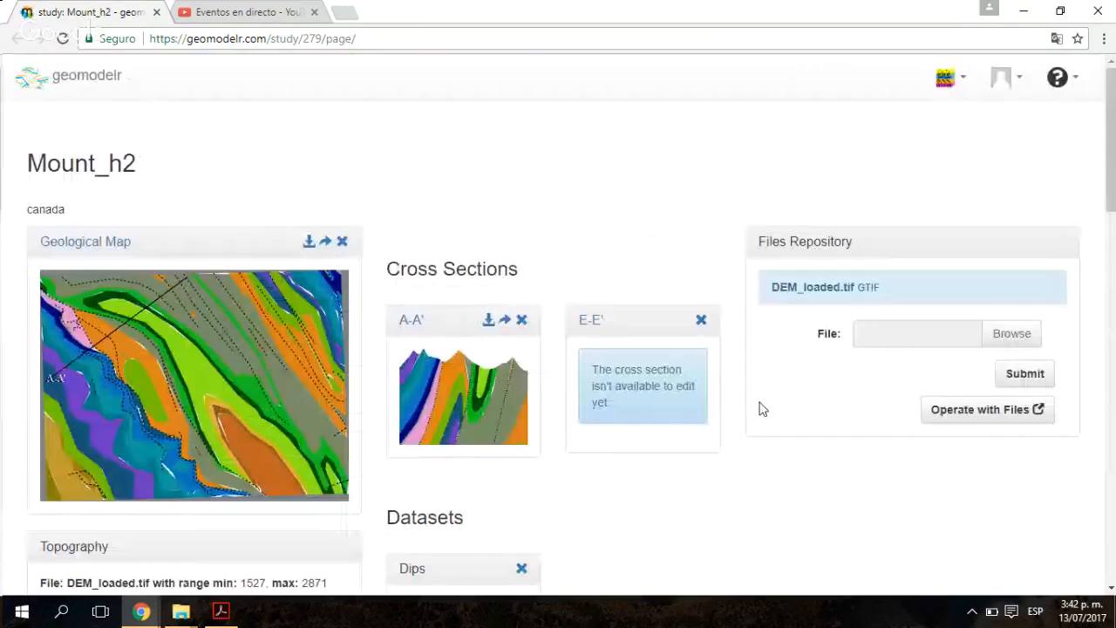
scroll(763, 409, "down", 2)
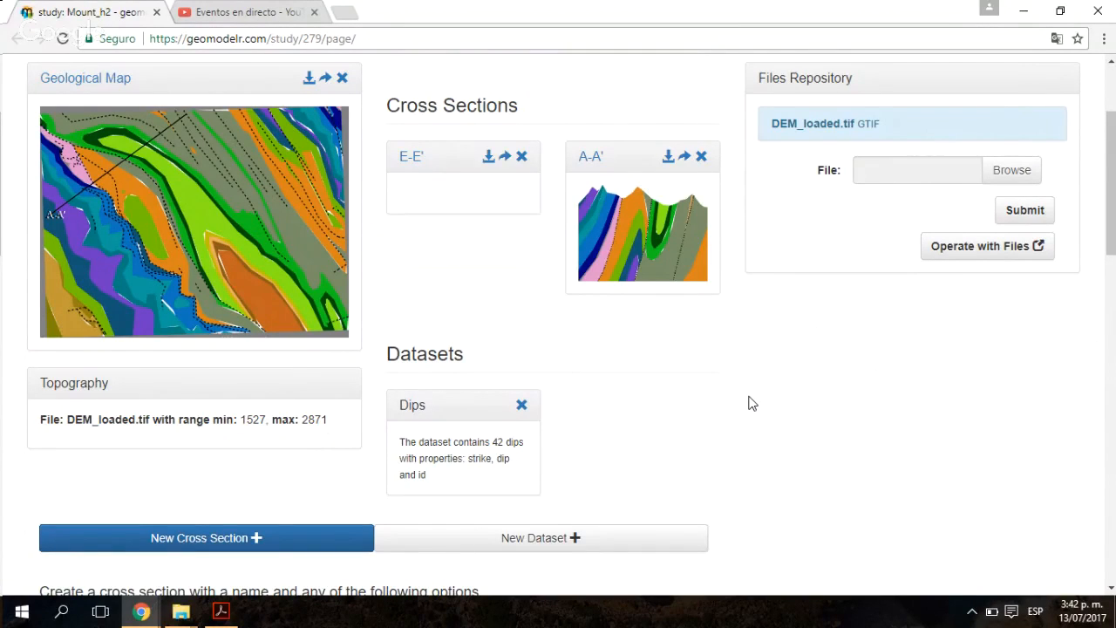
Step: Open the new cross section E-E' from the study's cross sections in a separate browser tab
scroll(737, 356, "down", 1)
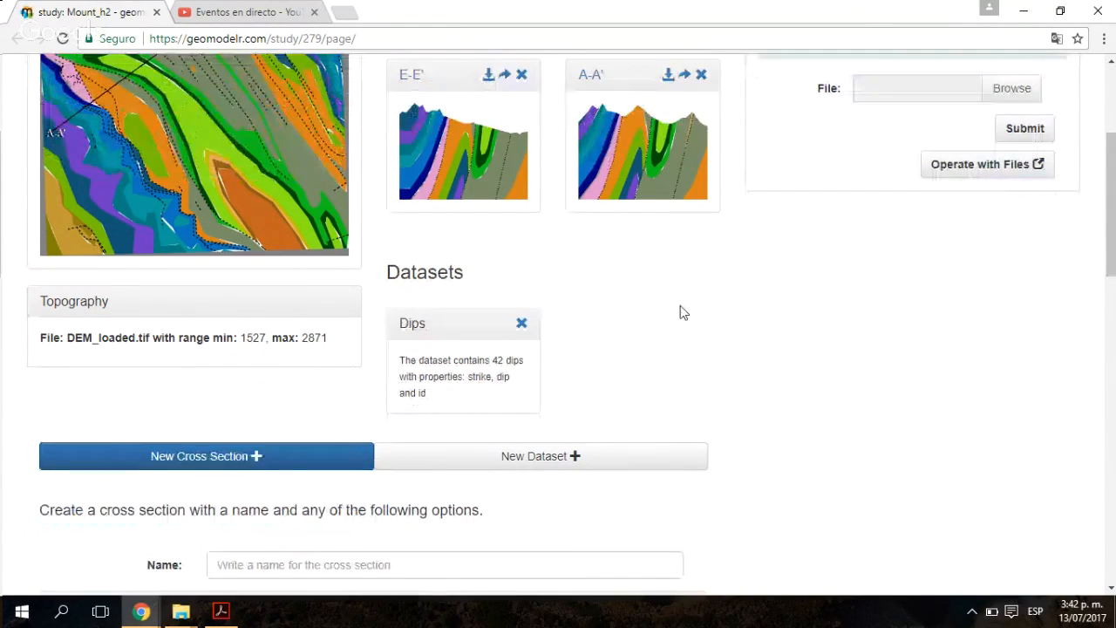
scroll(674, 272, "up", 1)
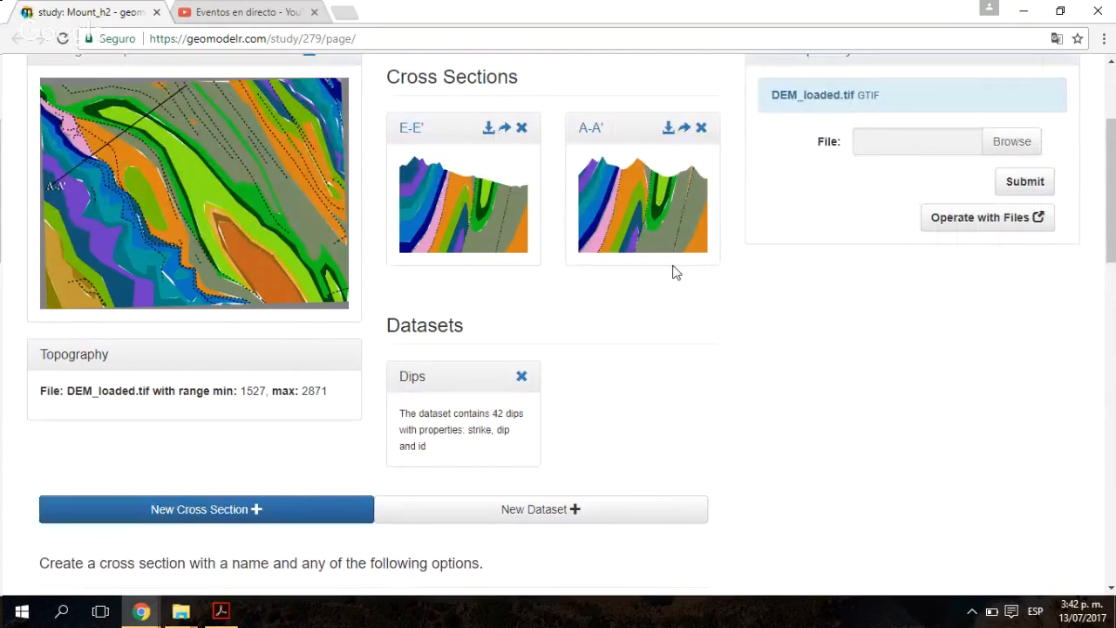
scroll(675, 272, "up", 1)
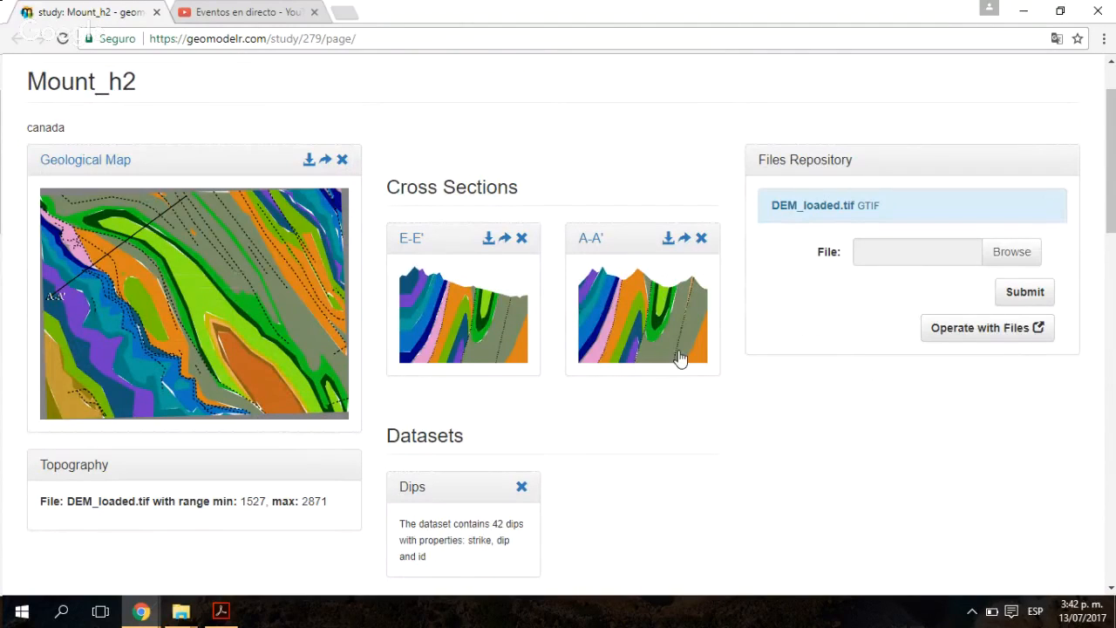
right_click(416, 248)
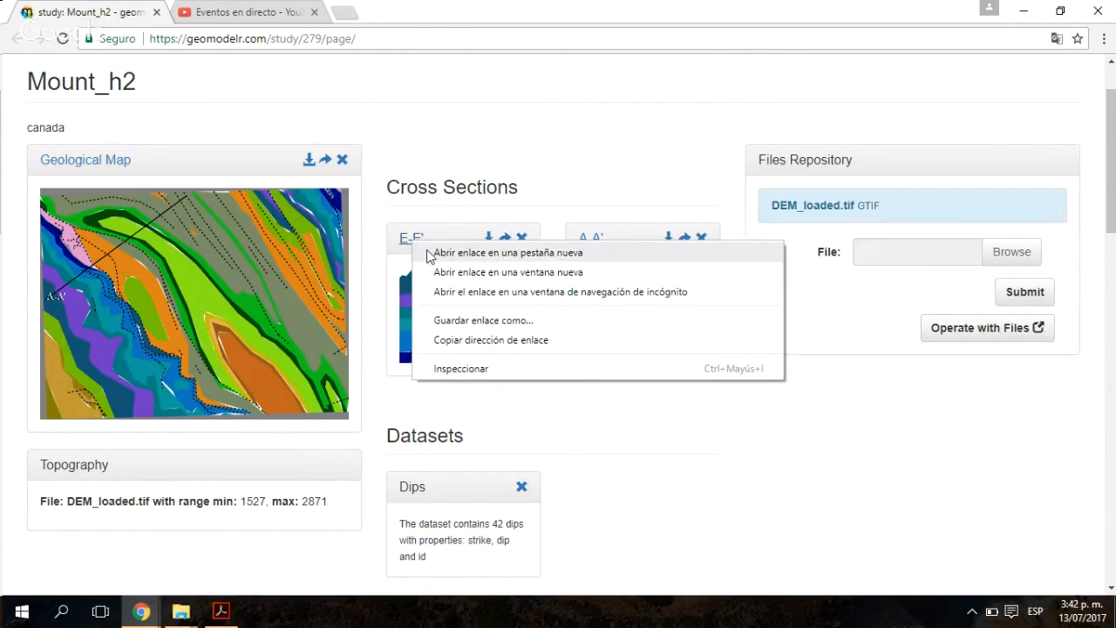
left_click(427, 252)
left_click(241, 17)
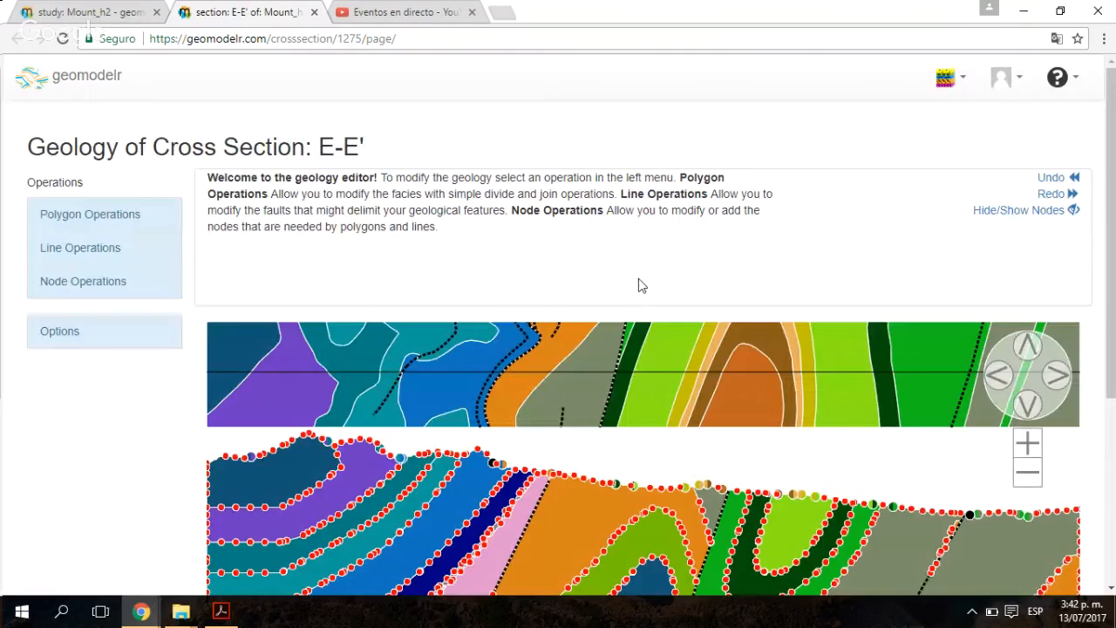
Step: Examine the interpolated geology and fault lines of cross section E-E' along its whole length
scroll(1016, 295, "down", 2)
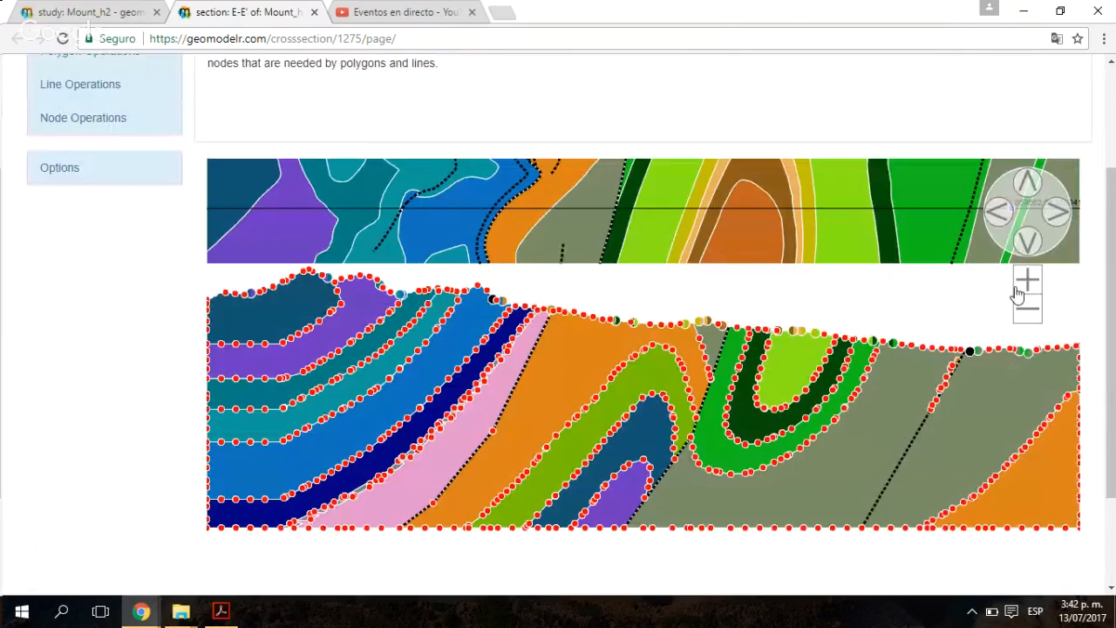
scroll(1017, 295, "down", 1)
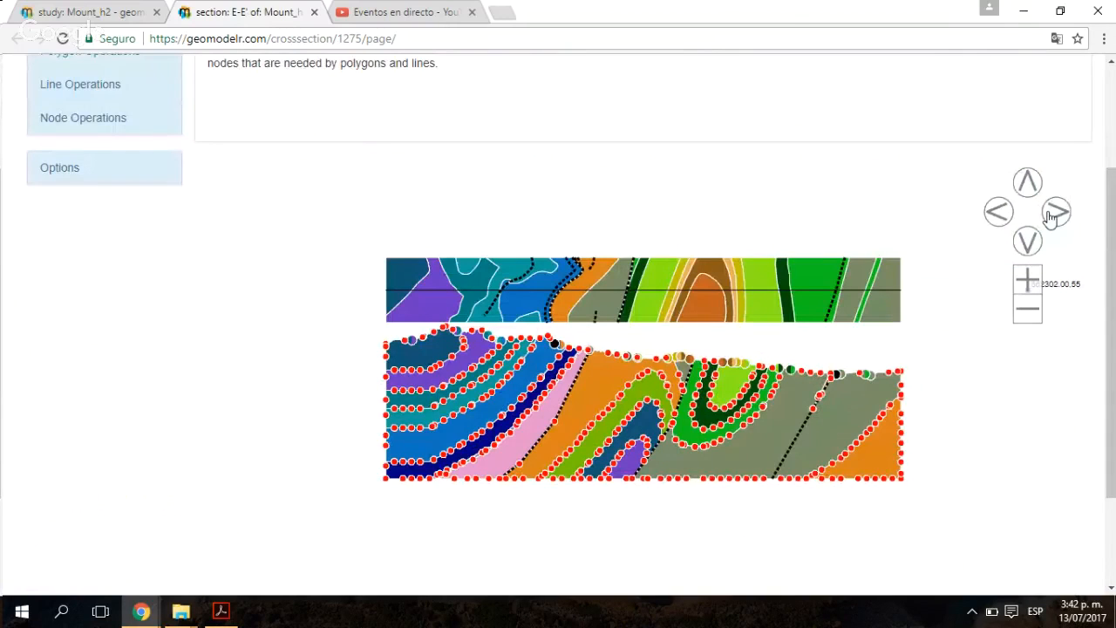
left_click(1027, 279)
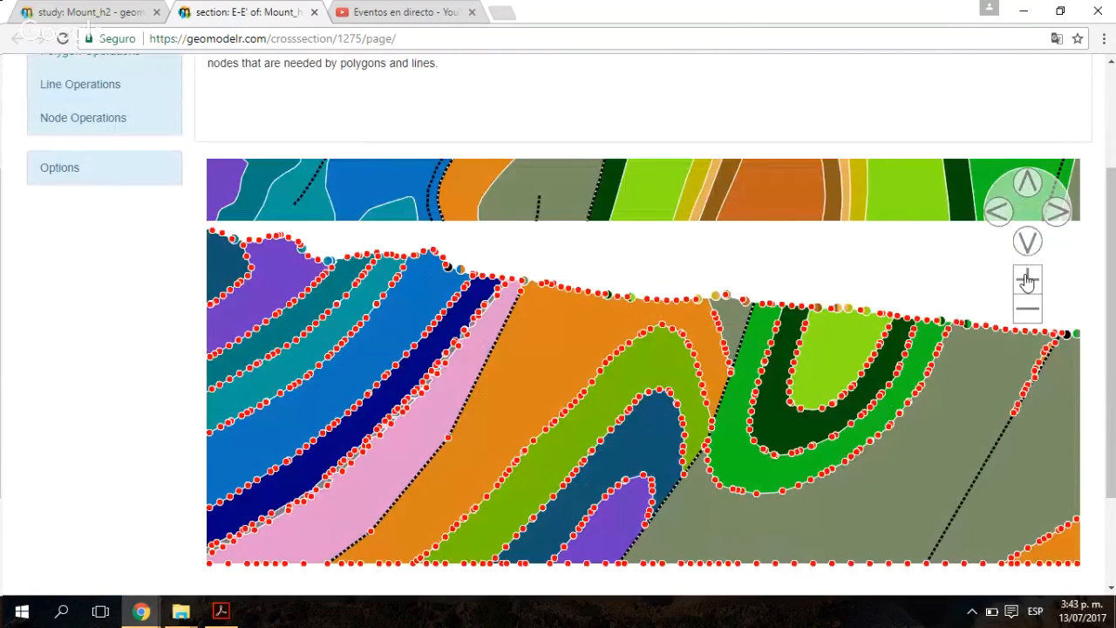
left_click(1028, 279)
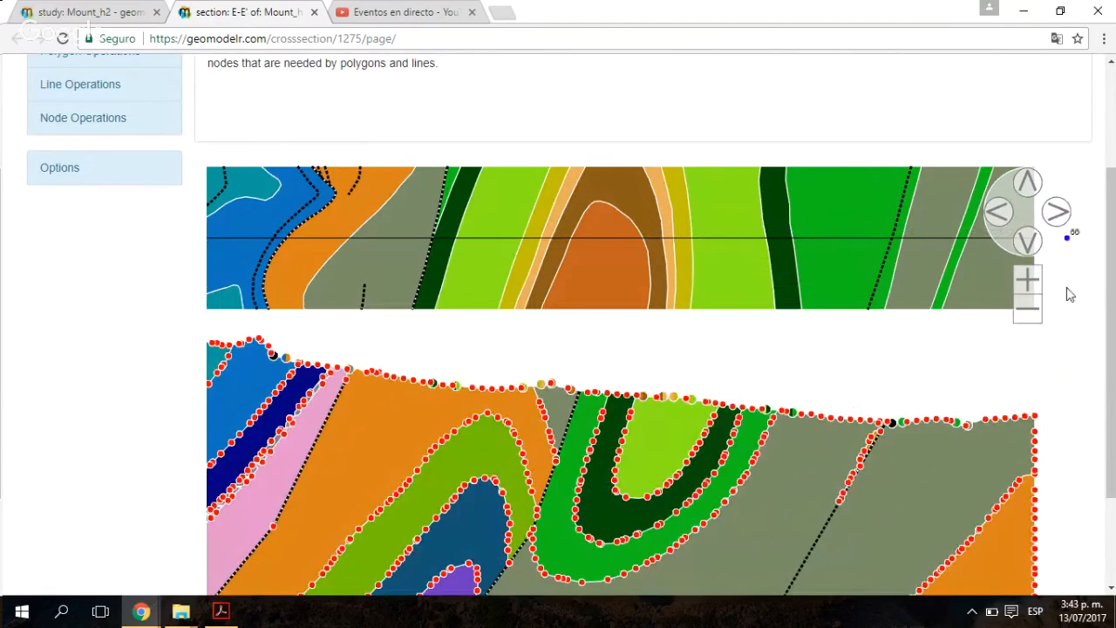
left_click(1027, 310)
left_click(1027, 310)
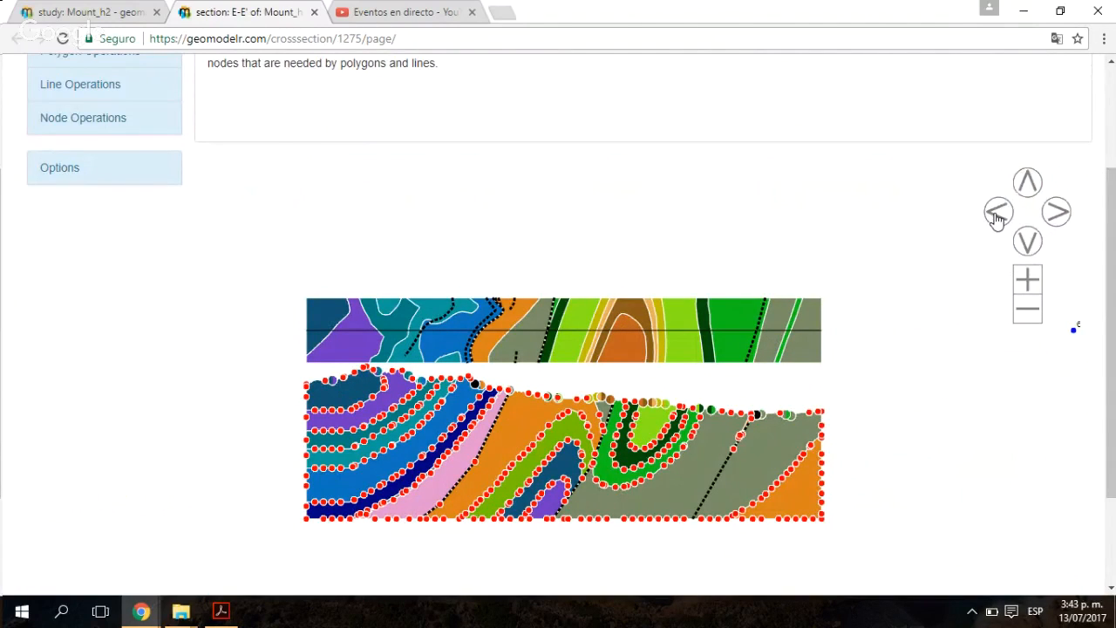
left_click(998, 214)
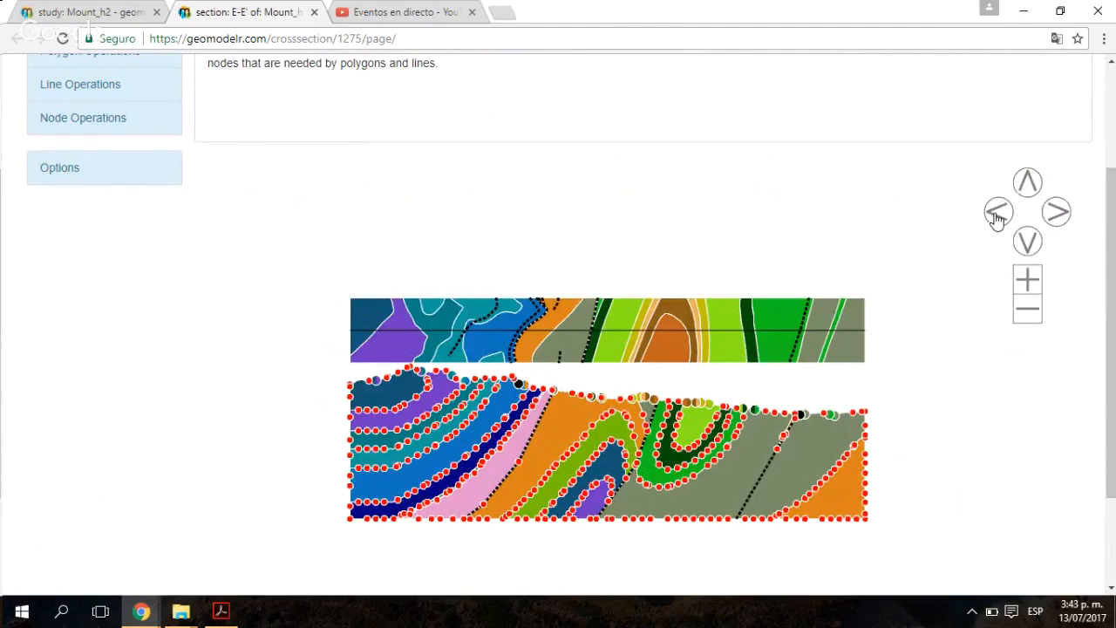
left_click(1027, 279)
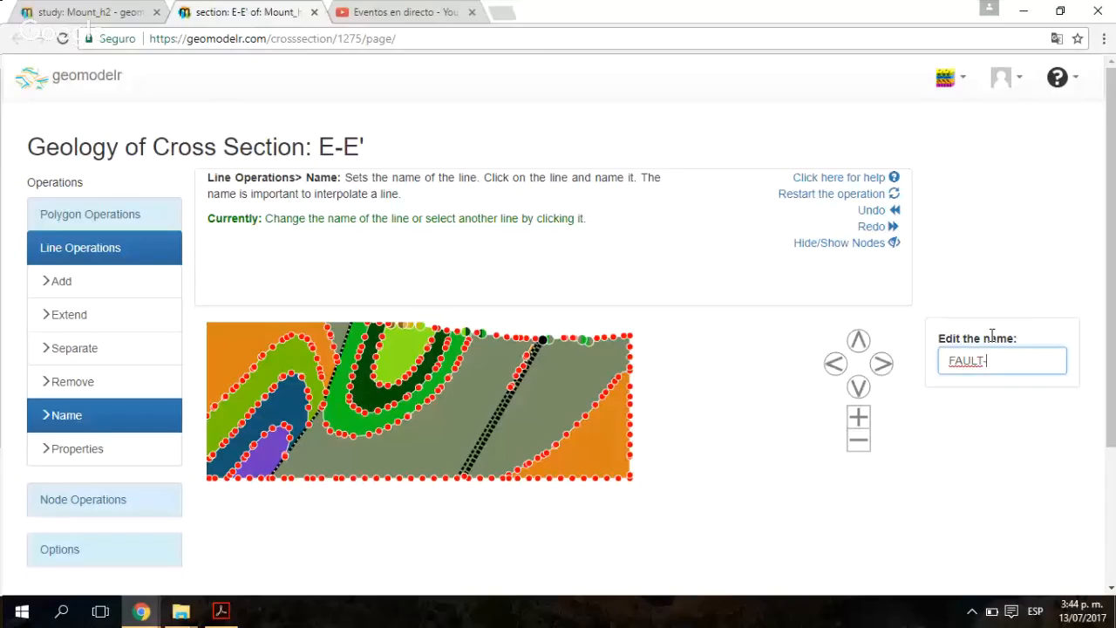
Step: Name the easternmost fault line FAULT_3 and remove the duplicate fault line running beside it
type("_3")
left_click(455, 423)
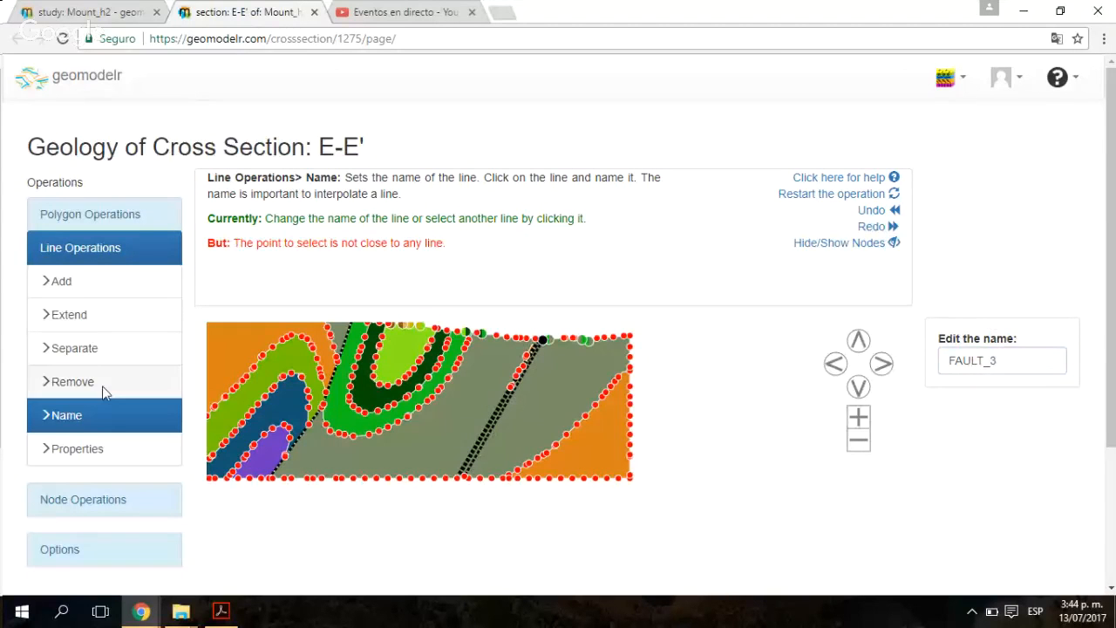
left_click(72, 382)
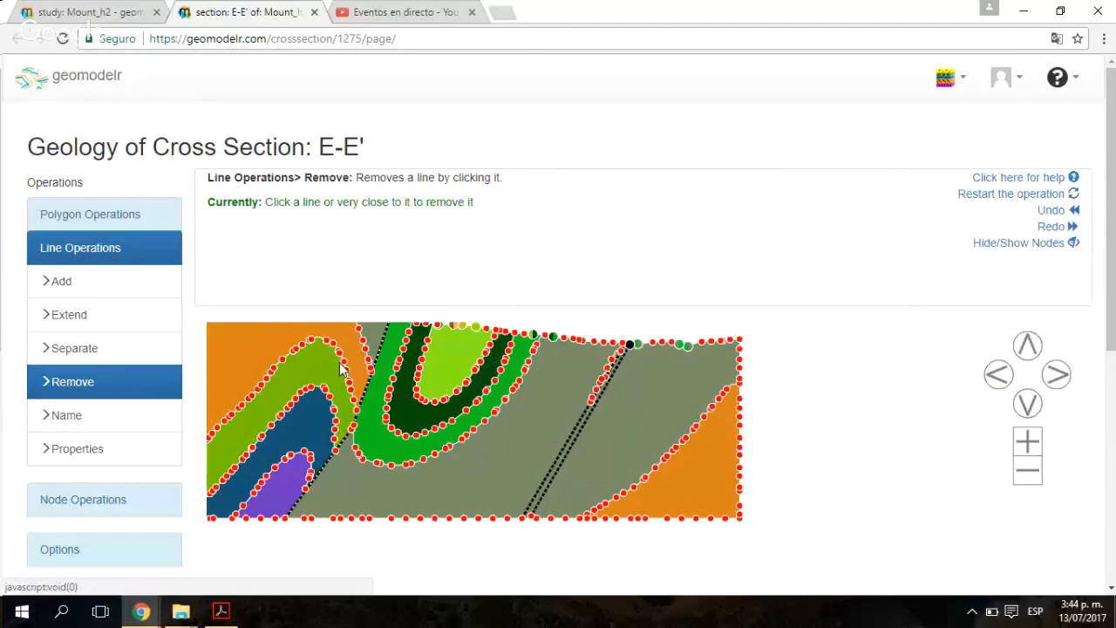
left_click(566, 404)
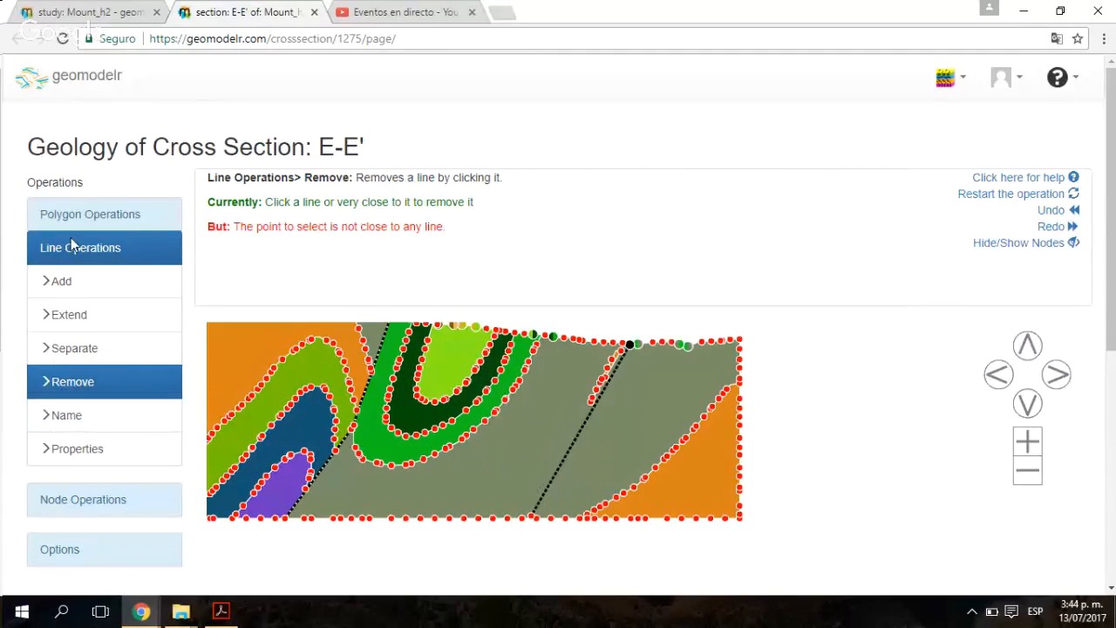
Step: Use Join to merge the small sliver polygons beside the easternmost fault with the surrounding grey polygon
left_click(70, 214)
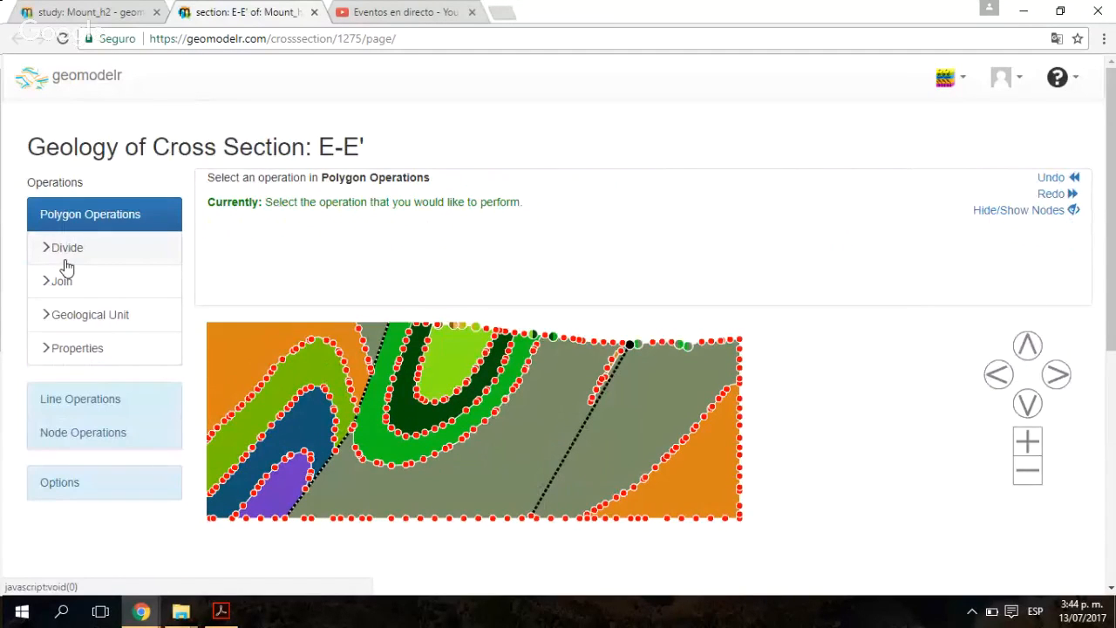
left_click(61, 280)
left_click(575, 383)
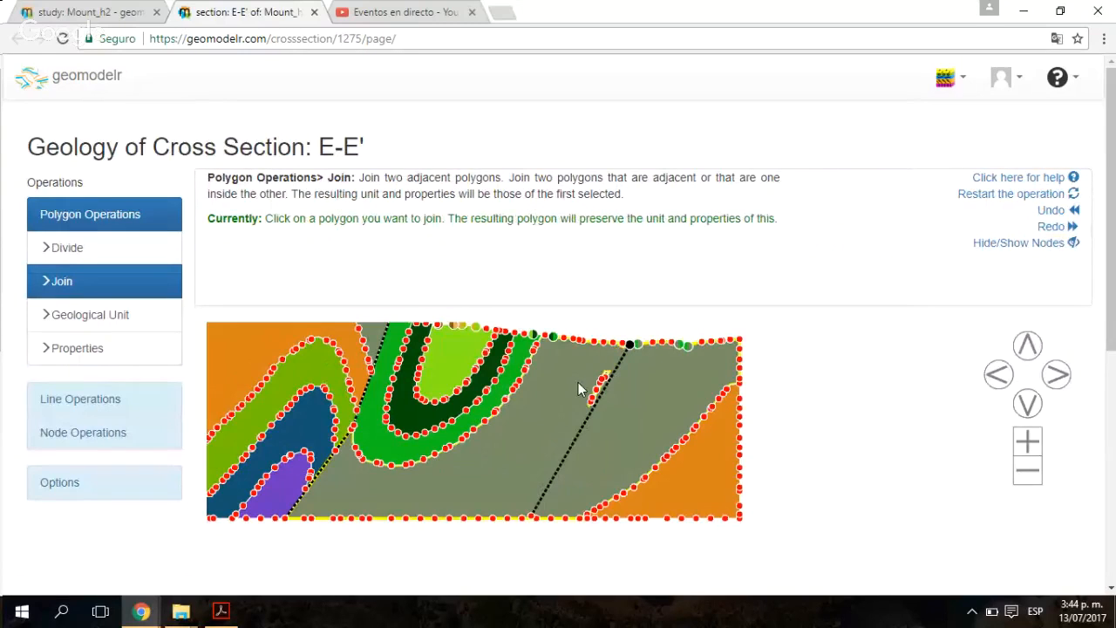
left_click(604, 380)
left_click(606, 378)
left_click(582, 393)
left_click(569, 390)
left_click(598, 392)
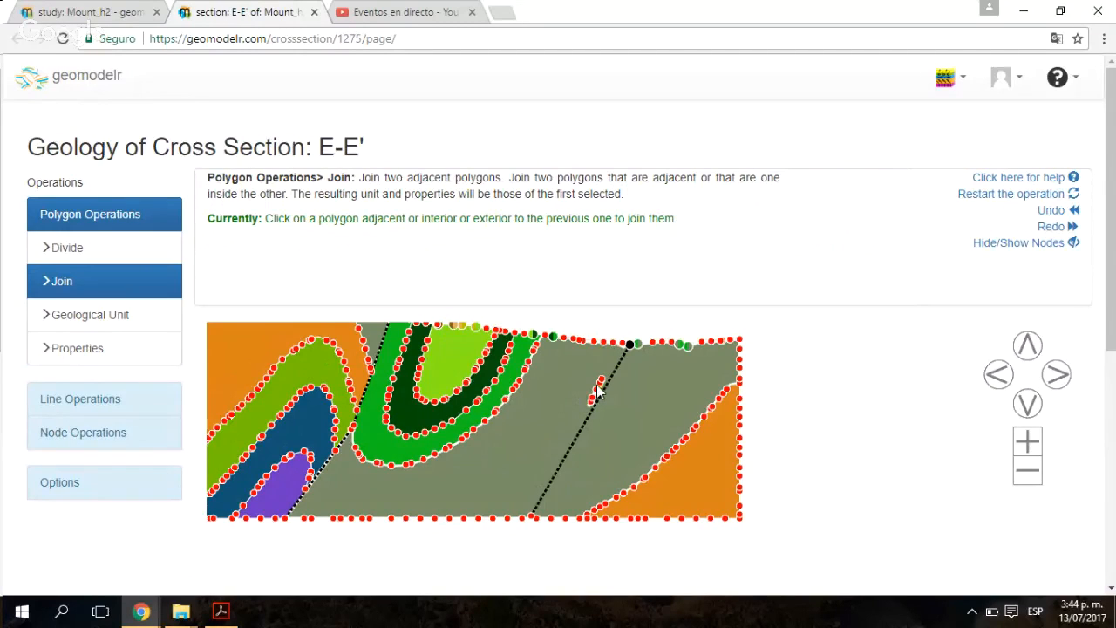
left_click(597, 391)
Step: Restart the join operation and merge the remaining slivers beside the easternmost fault into the grey polygon, keeping the grey polygon's unit
left_click(1025, 441)
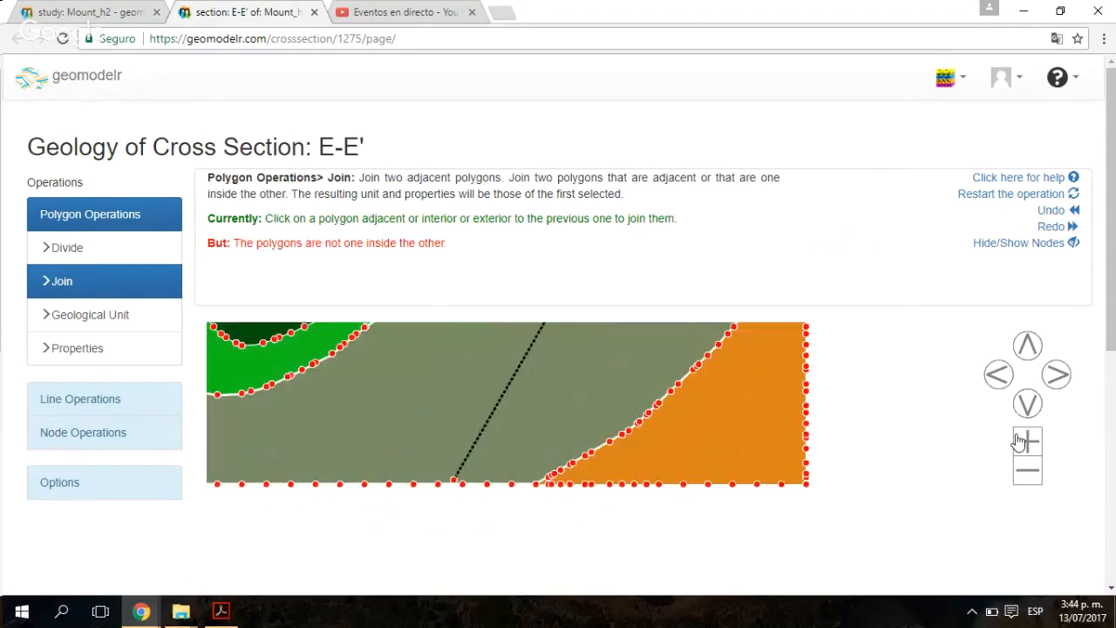
left_click(1026, 347)
left_click(1025, 347)
left_click(1026, 347)
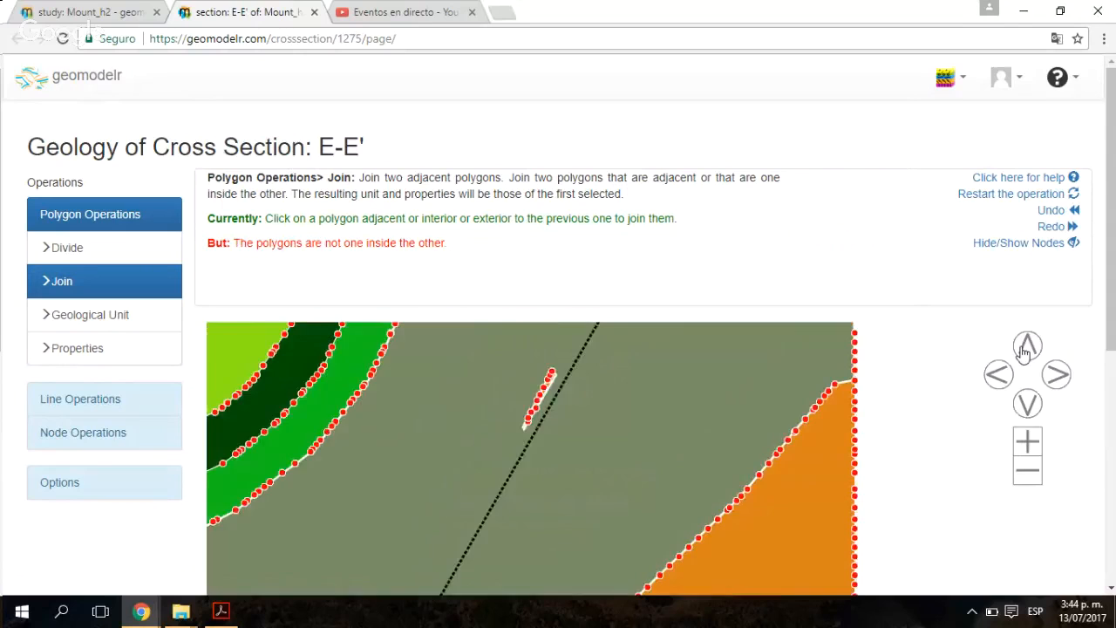
left_click(1026, 348)
left_click(566, 429)
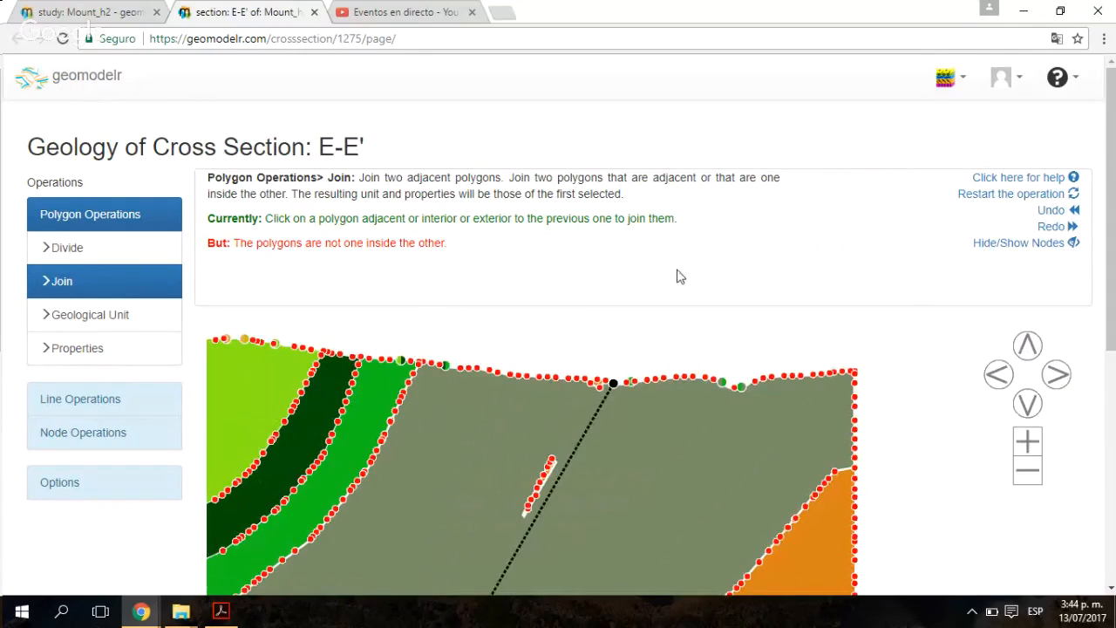
left_click(1044, 196)
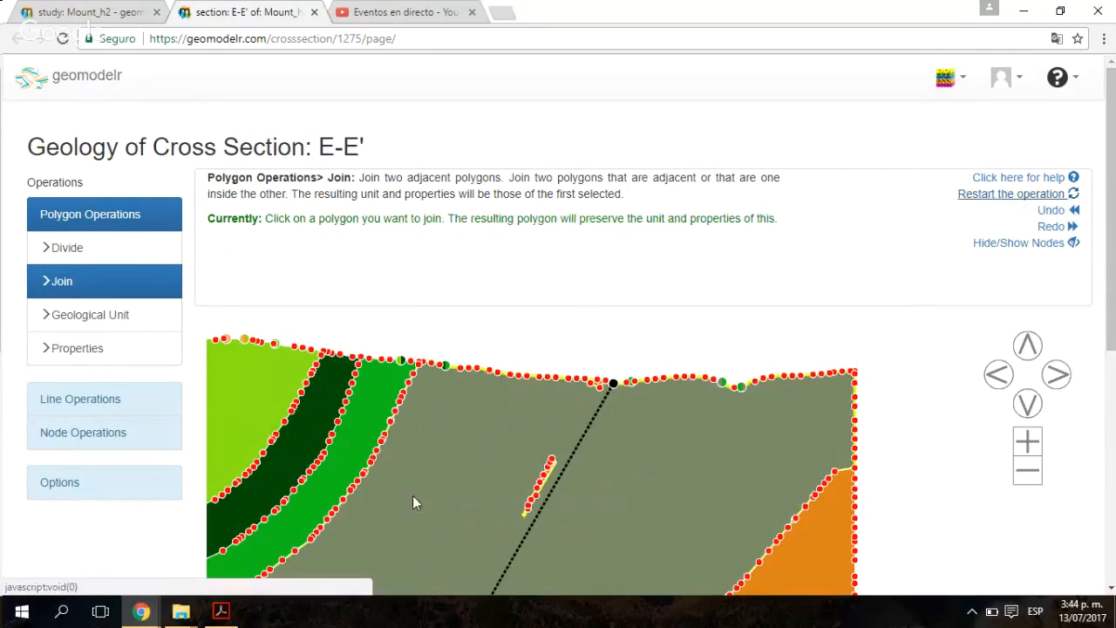
left_click(446, 459)
left_click(547, 479)
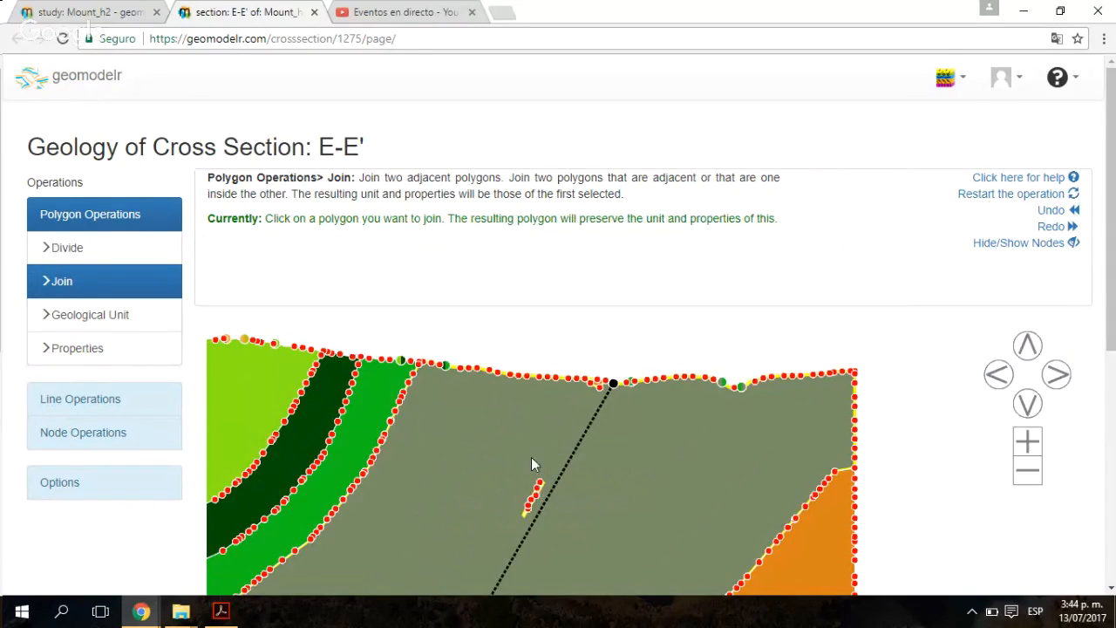
left_click(539, 491)
left_click(539, 492)
left_click(535, 495)
Step: Divide the large grey polygon along the easternmost fault, from the topographic surface down to the section's base
left_click(1031, 480)
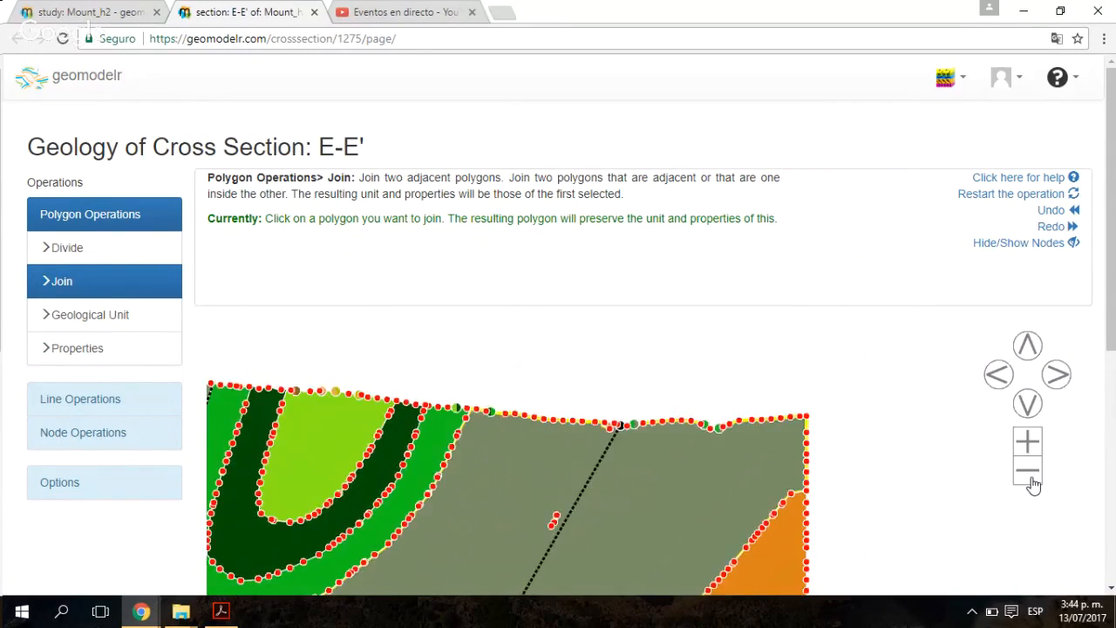
left_click(1031, 480)
left_click(1032, 482)
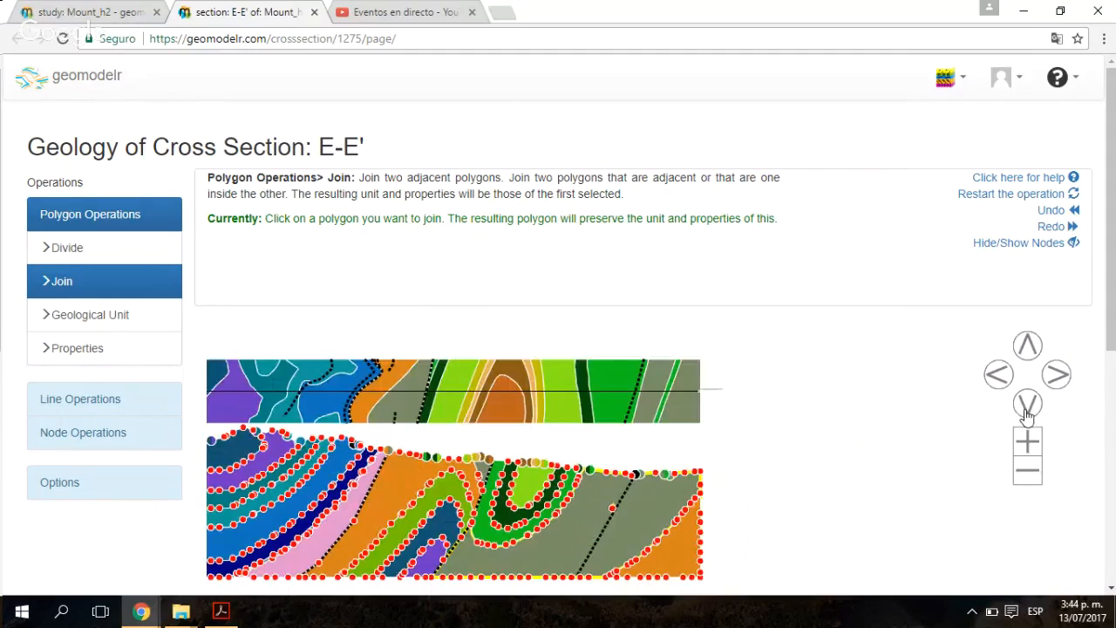
left_click(1027, 410)
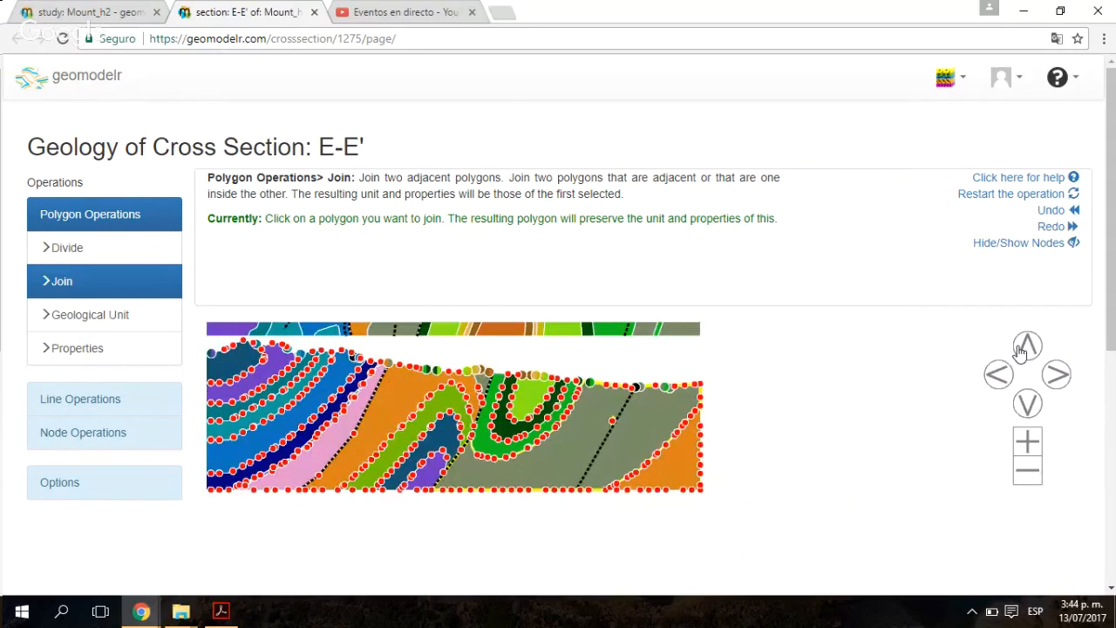
left_click(1022, 348)
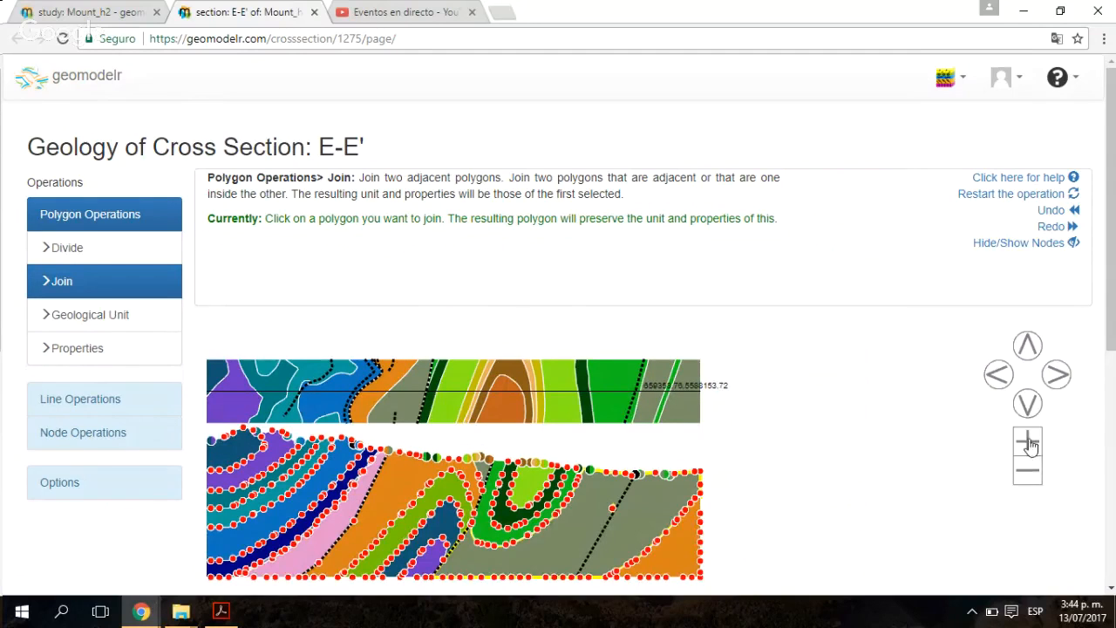
left_click(85, 318)
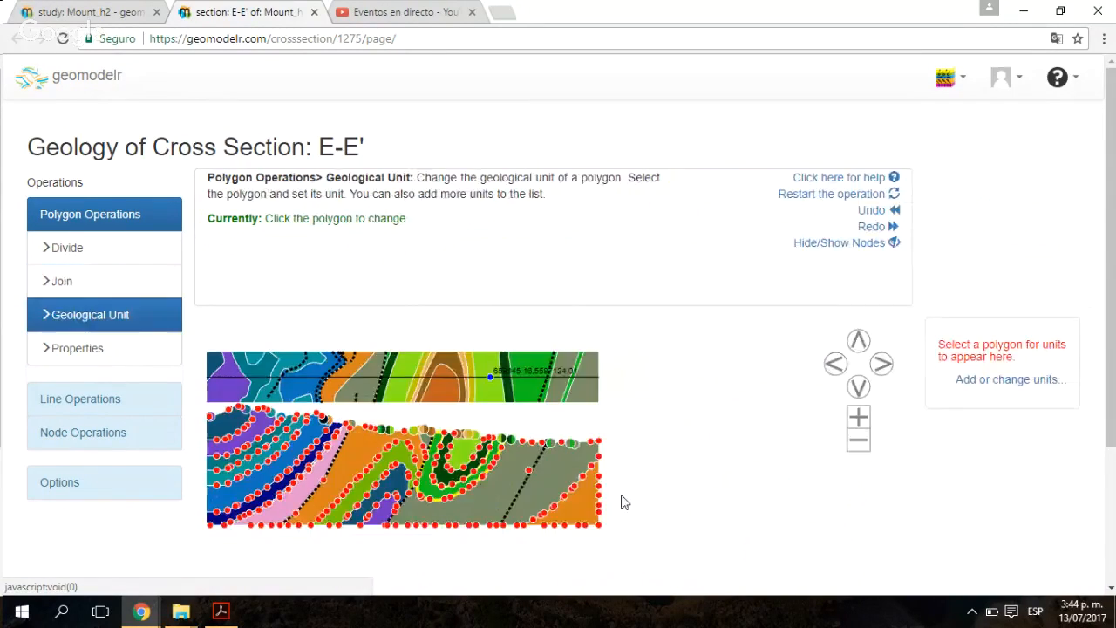
left_click(67, 249)
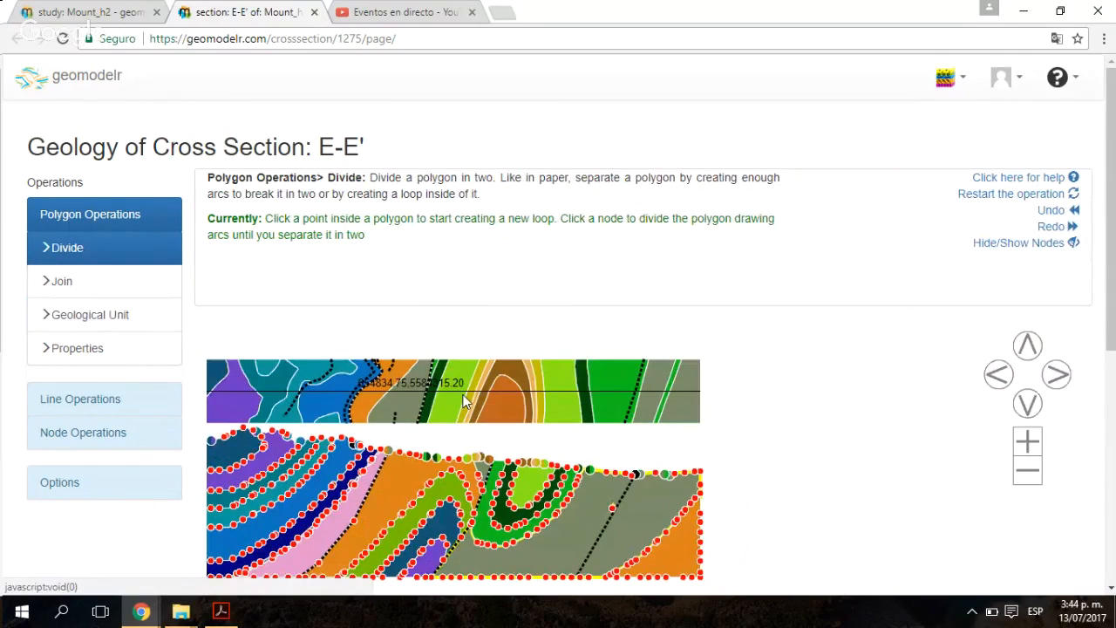
left_click(616, 522)
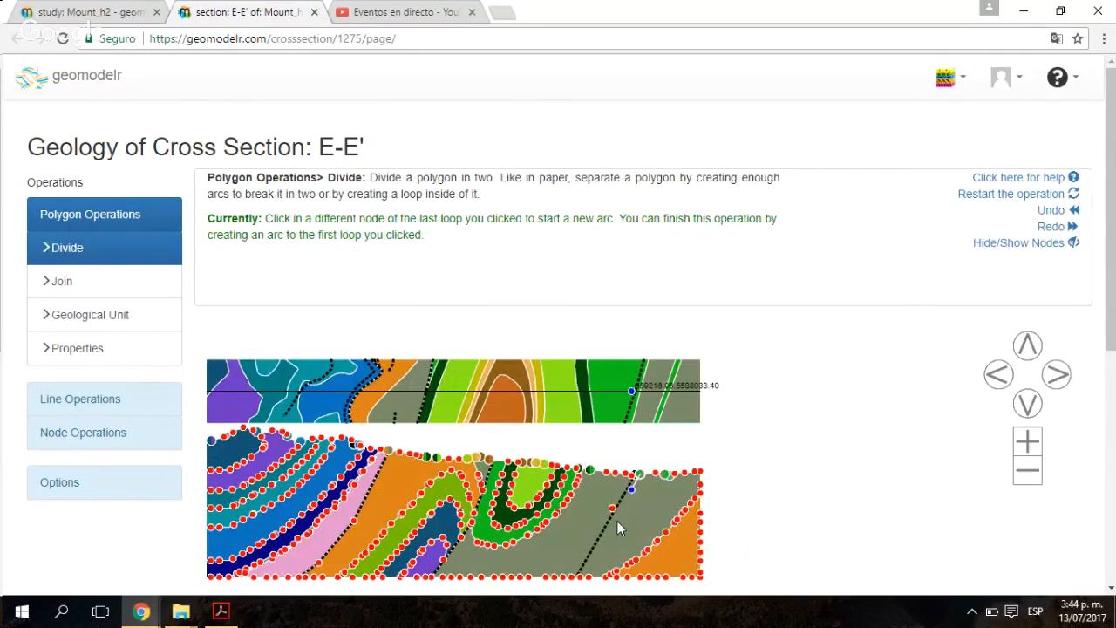
left_click(581, 578)
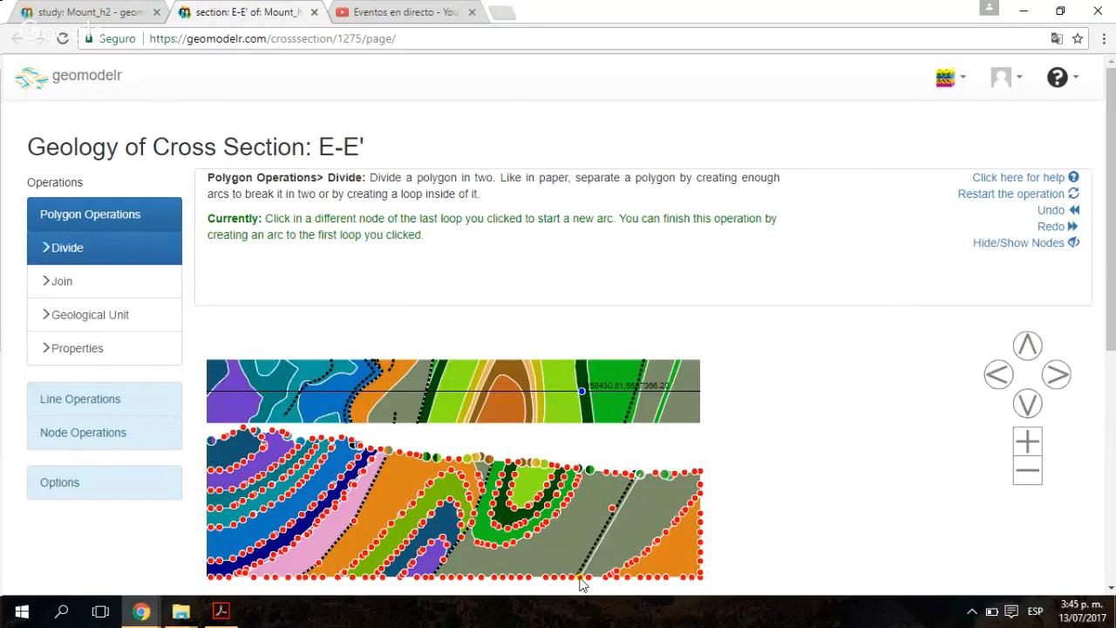
Step: Divide off a narrow inclined strip east of the fault, from the green contact at the surface down towards the section's base
left_click(664, 476)
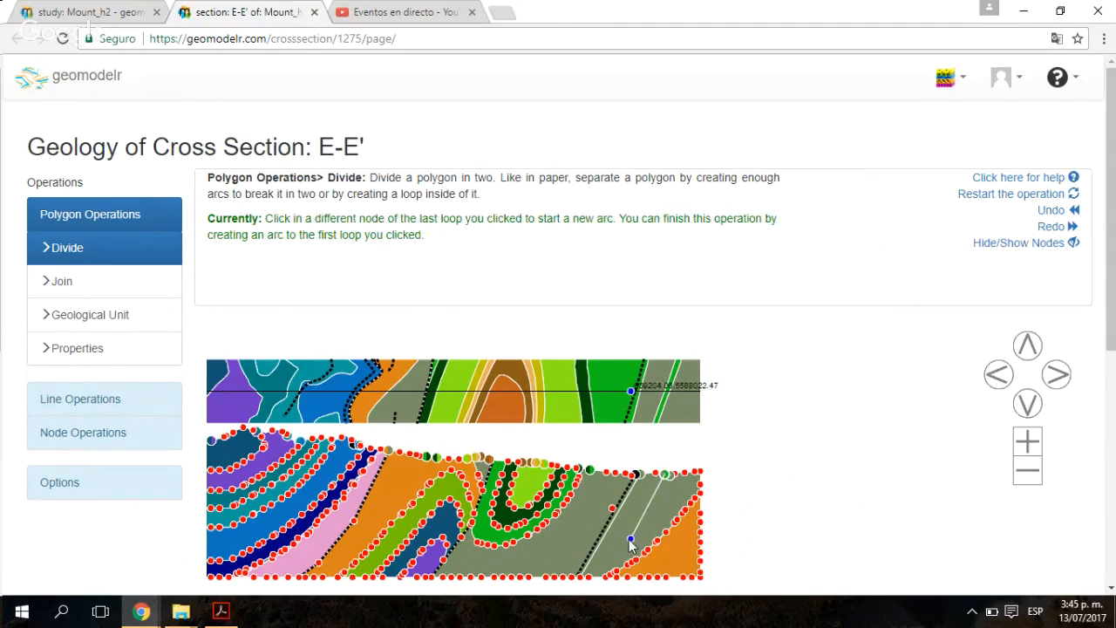
left_click(615, 574)
left_click(666, 476)
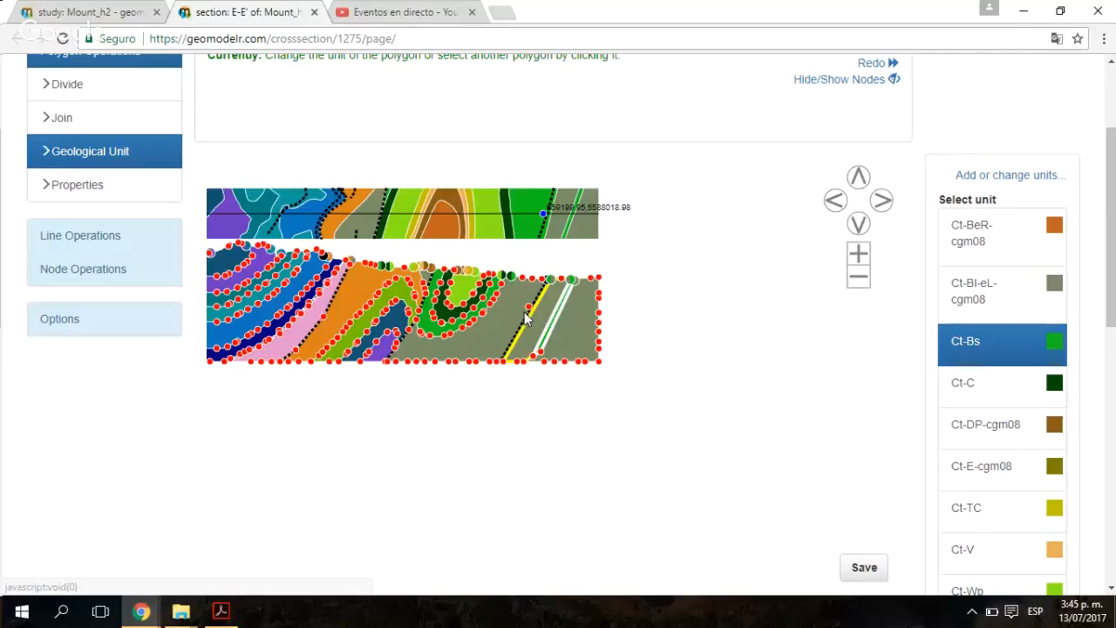
Step: Assign the geological unit Ct-Bs to the large grey polygon just west of the easternmost fault
left_click(524, 311)
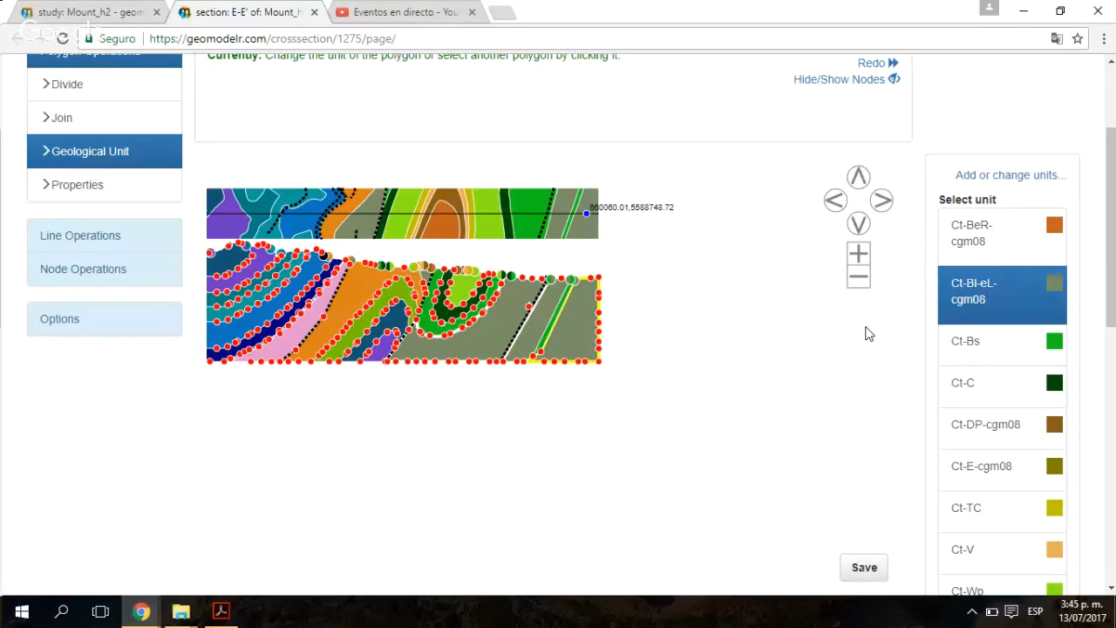
left_click(447, 336)
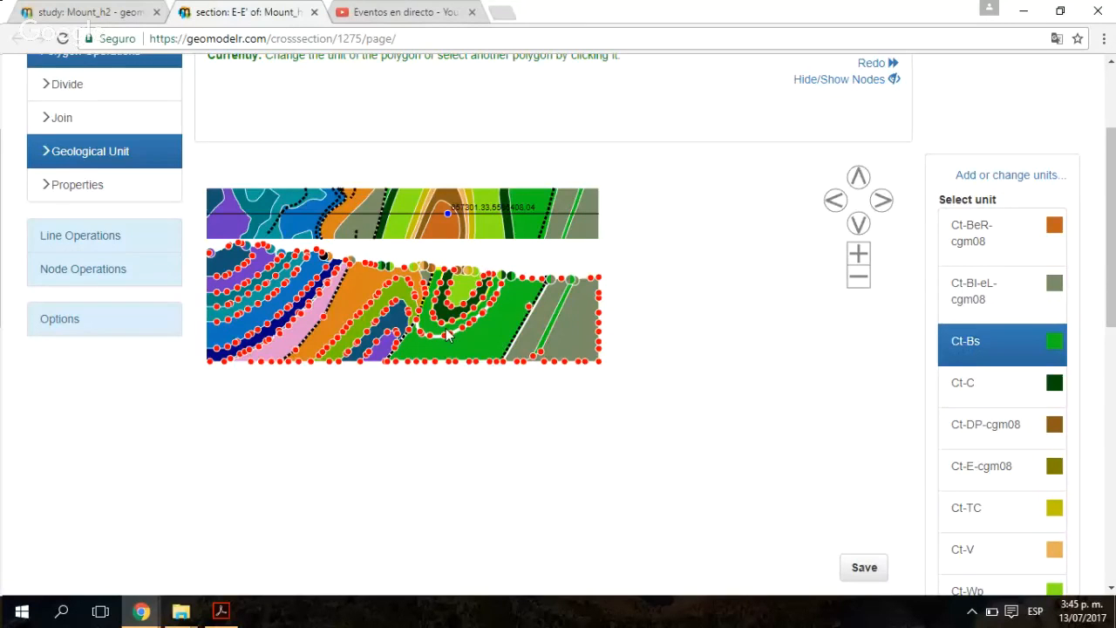
Step: Divide the bright green Ct-Bs polygon with a curved arc beneath the dark green fold, from the topographic surface round to the fault on its west
scroll(735, 352, "up", 2)
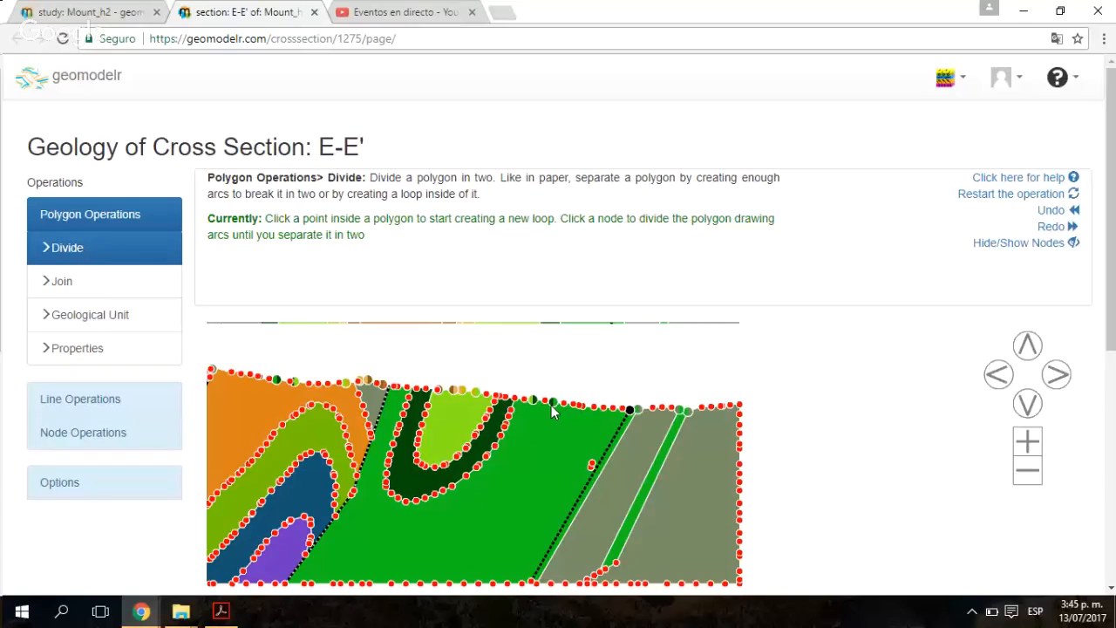
left_click(551, 405)
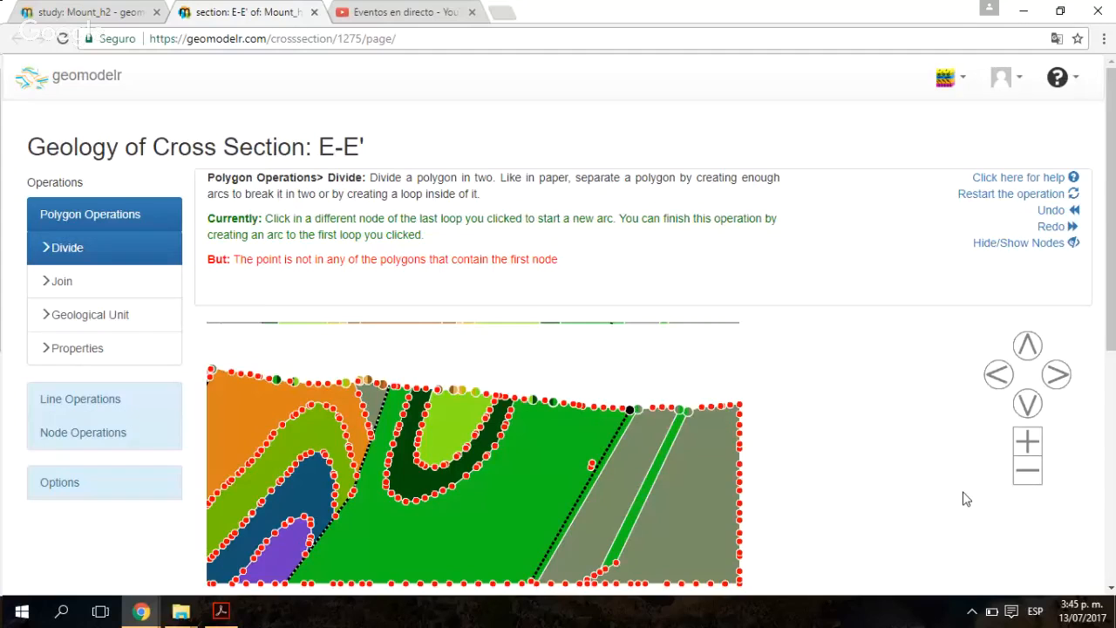
scroll(586, 527, "down", 3)
left_click(583, 524)
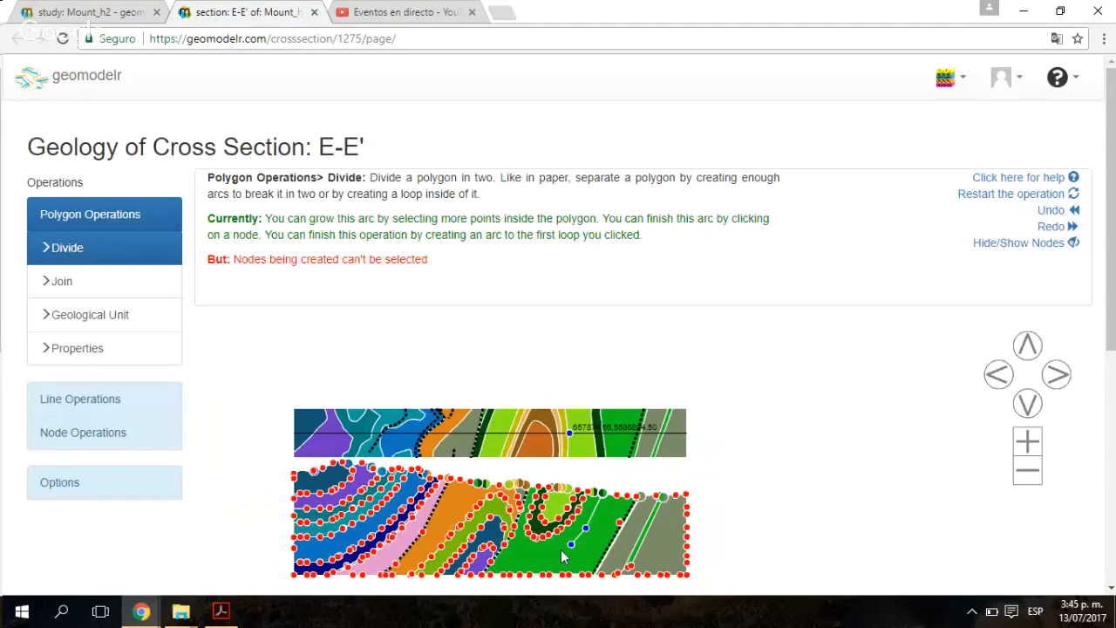
left_click(548, 553)
left_click(518, 541)
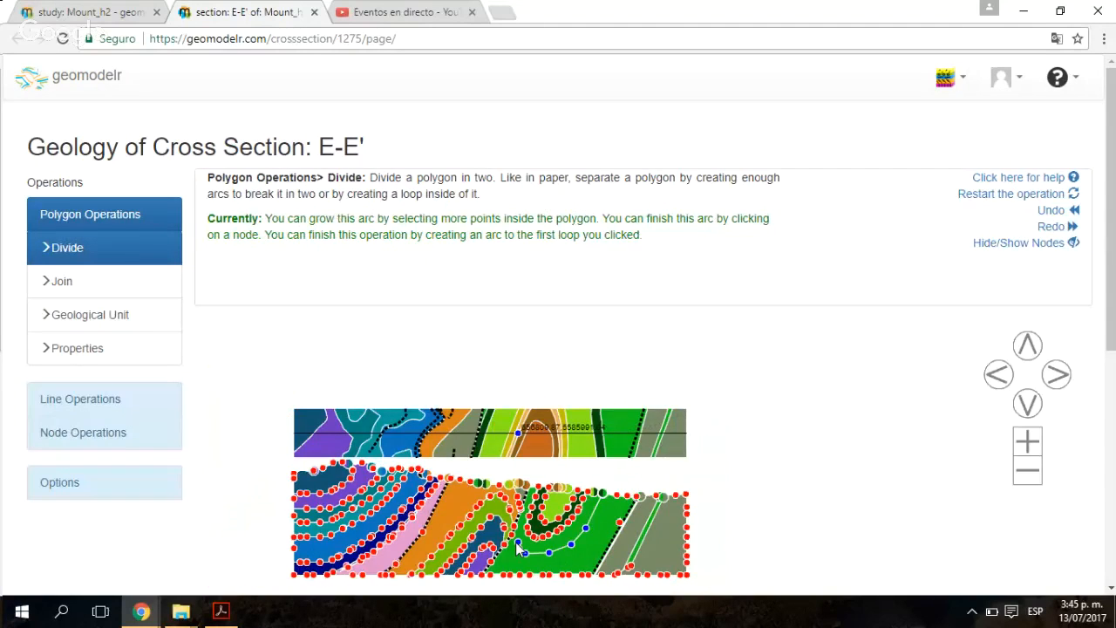
Step: Divide the orange, olive and blue polygons west of that fault along a line running from the surface down to the arc's western end
left_click(481, 504)
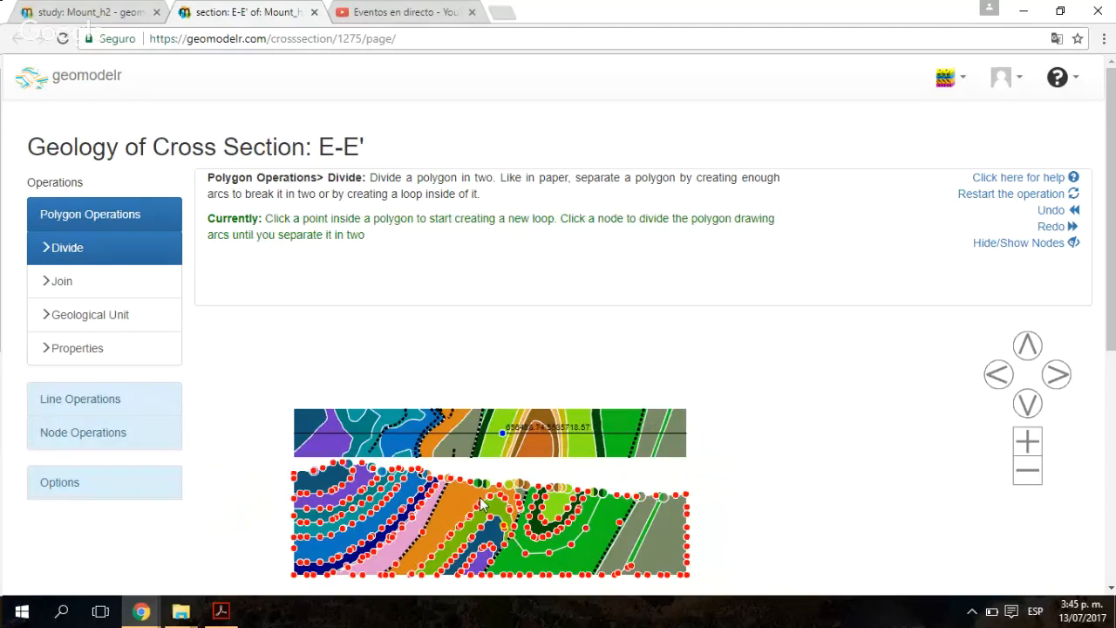
left_click(482, 506)
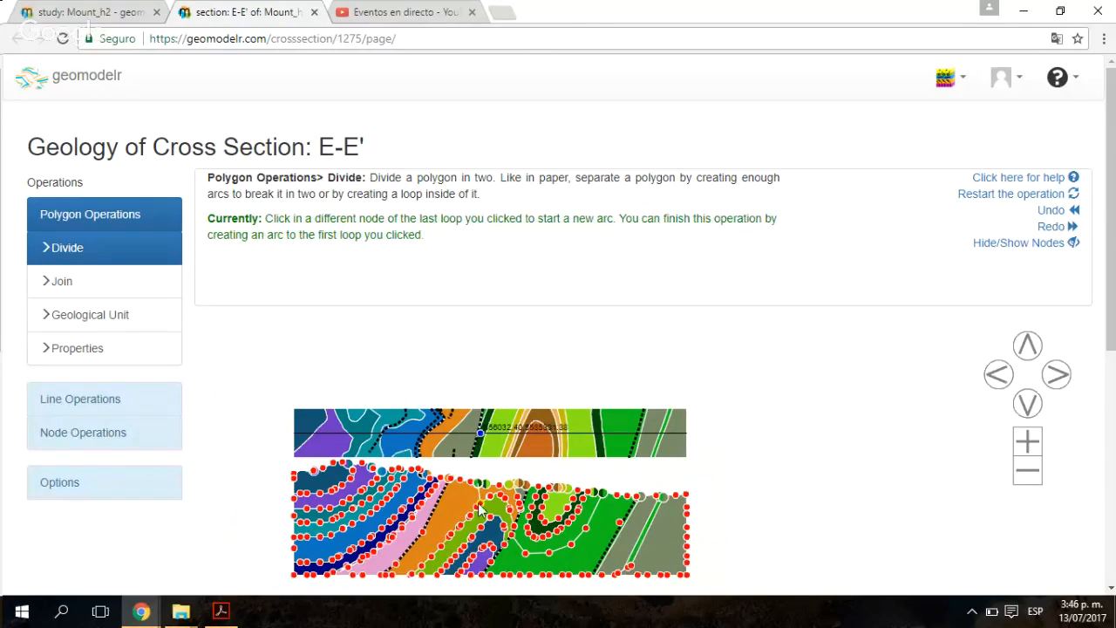
left_click(483, 513)
left_click(491, 520)
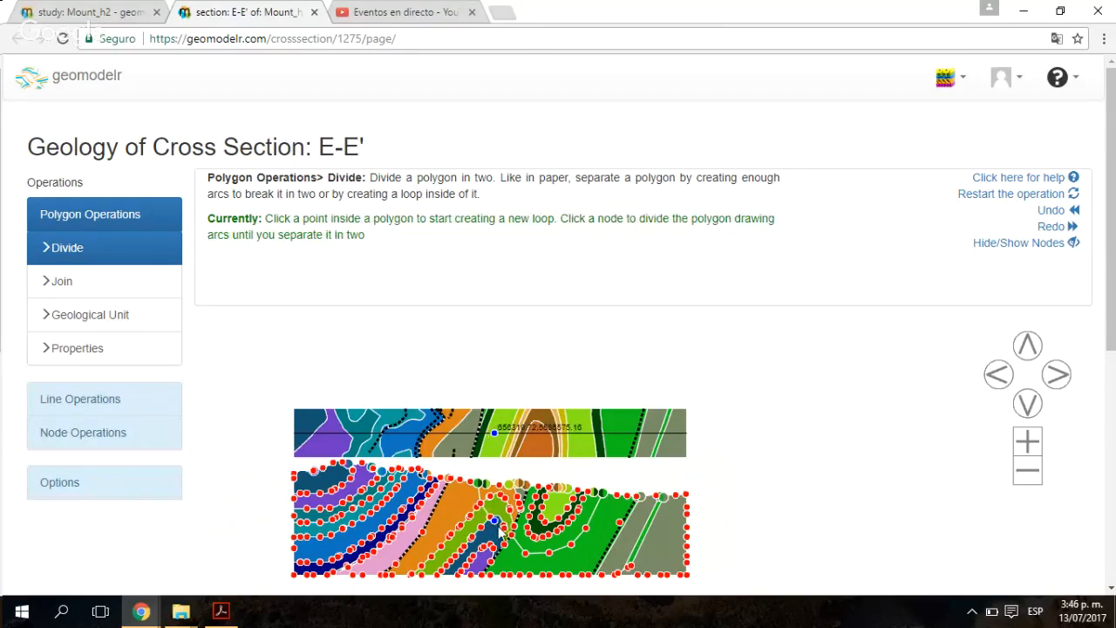
left_click(494, 525)
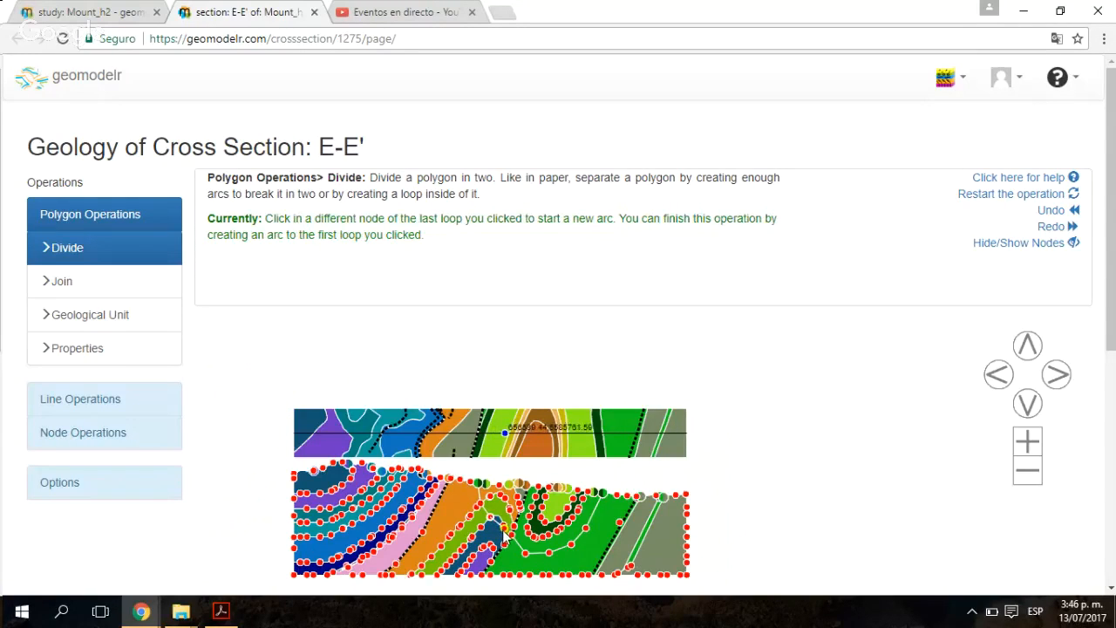
left_click(506, 536)
left_click(512, 538)
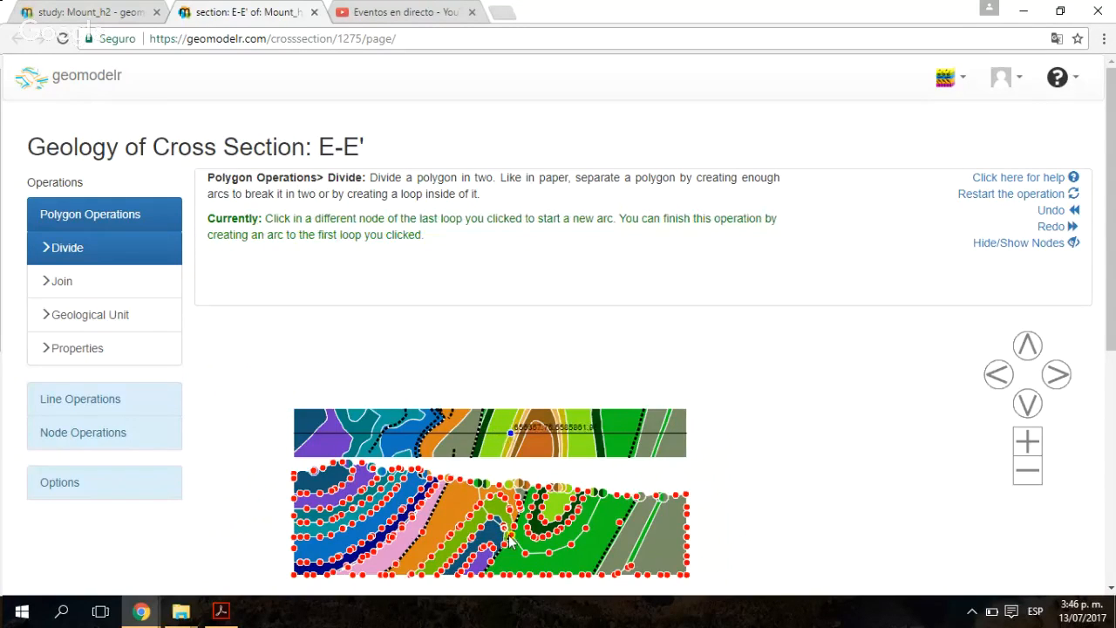
Step: Divide the orange and olive polygons along a second line just east of the first, descending from the surface towards the fault
left_click(486, 499)
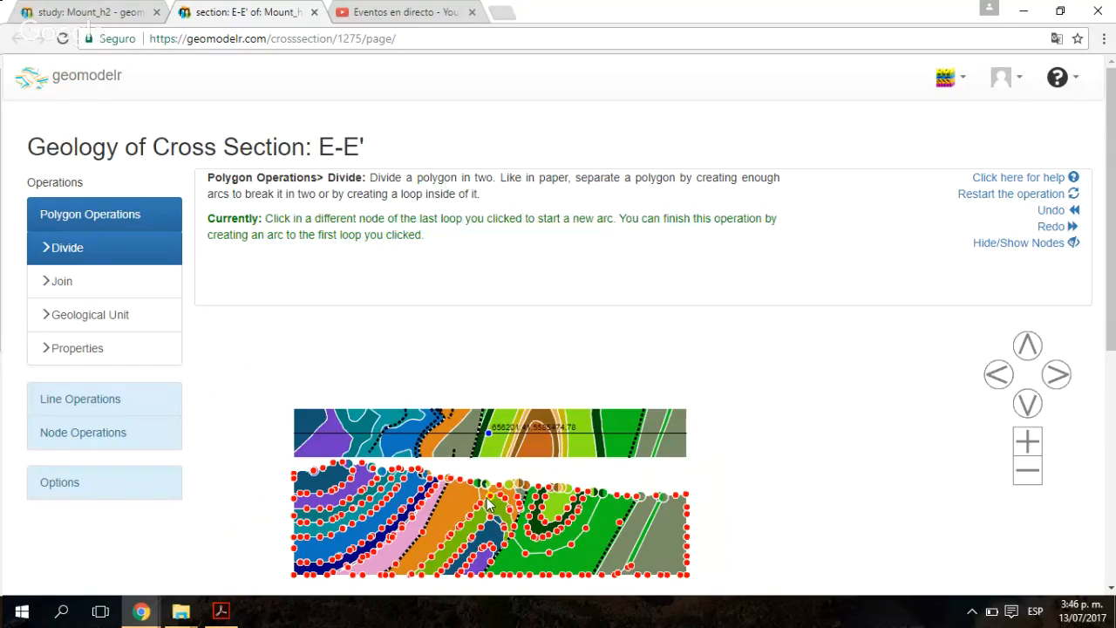
left_click(489, 503)
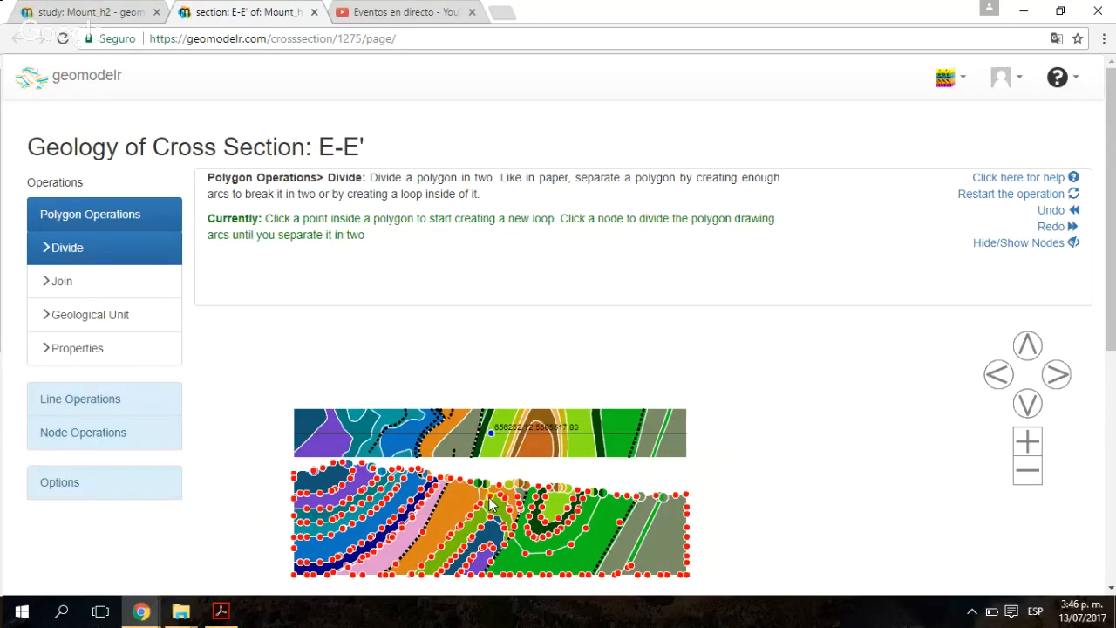
left_click(491, 504)
left_click(504, 509)
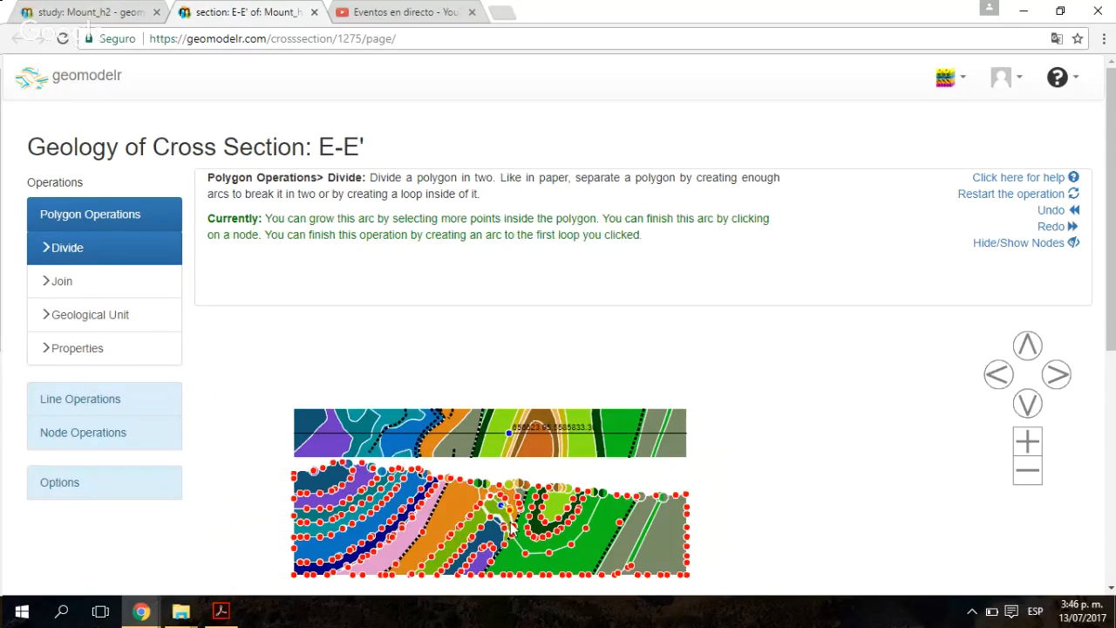
left_click(512, 528)
left_click(515, 533)
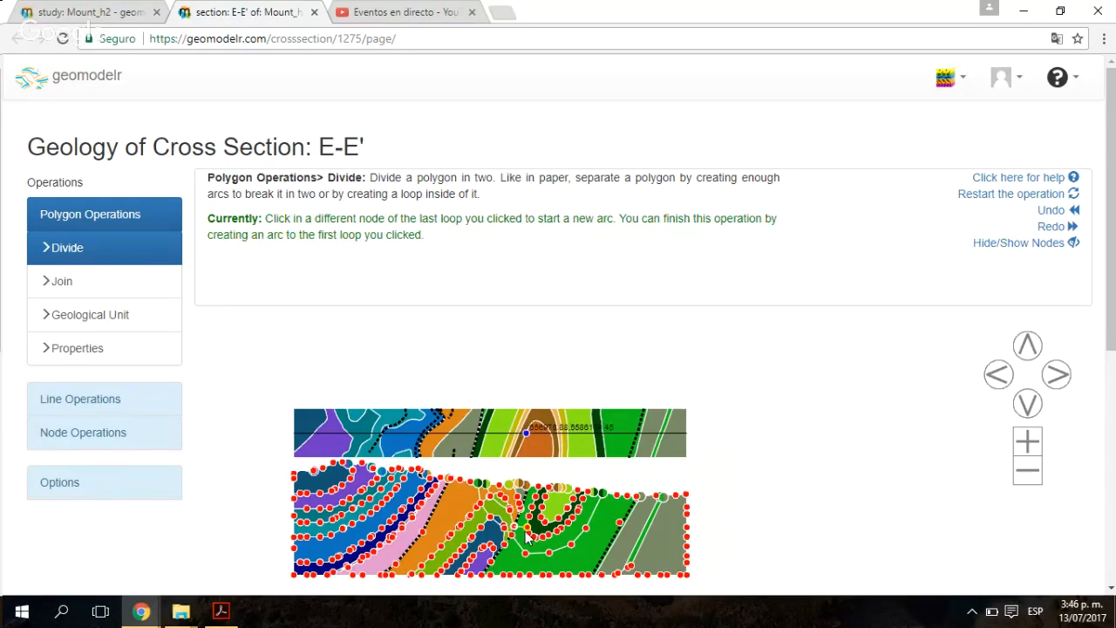
left_click(530, 541)
left_click(735, 561)
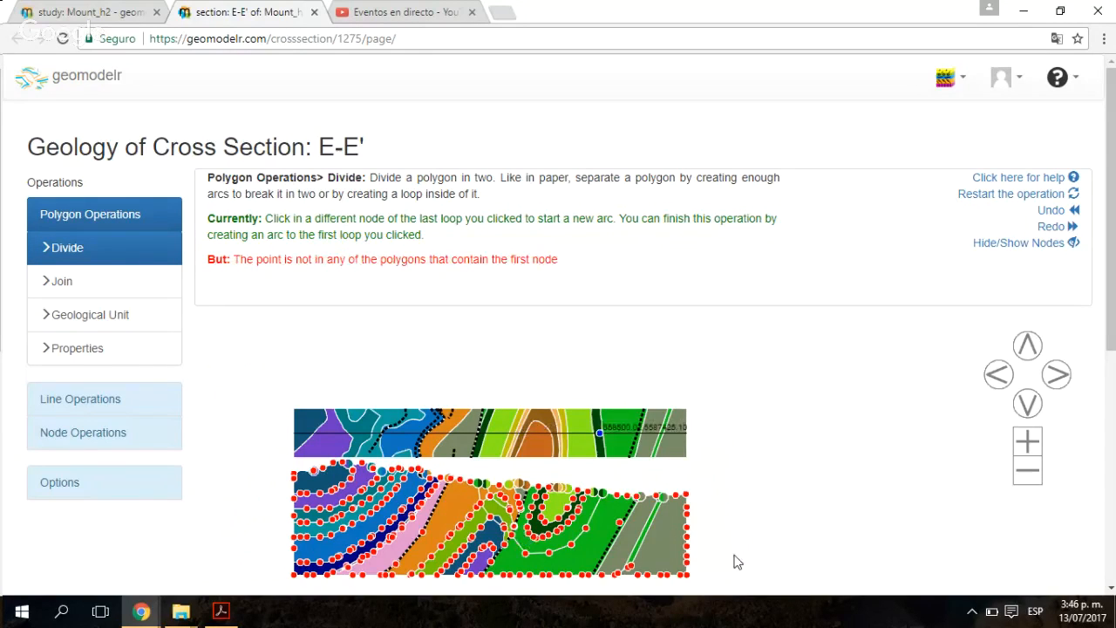
Step: Restart the divide operation and split the green polygon from the fault node beside the olive polygon to the base of the dark green fold
left_click(1026, 443)
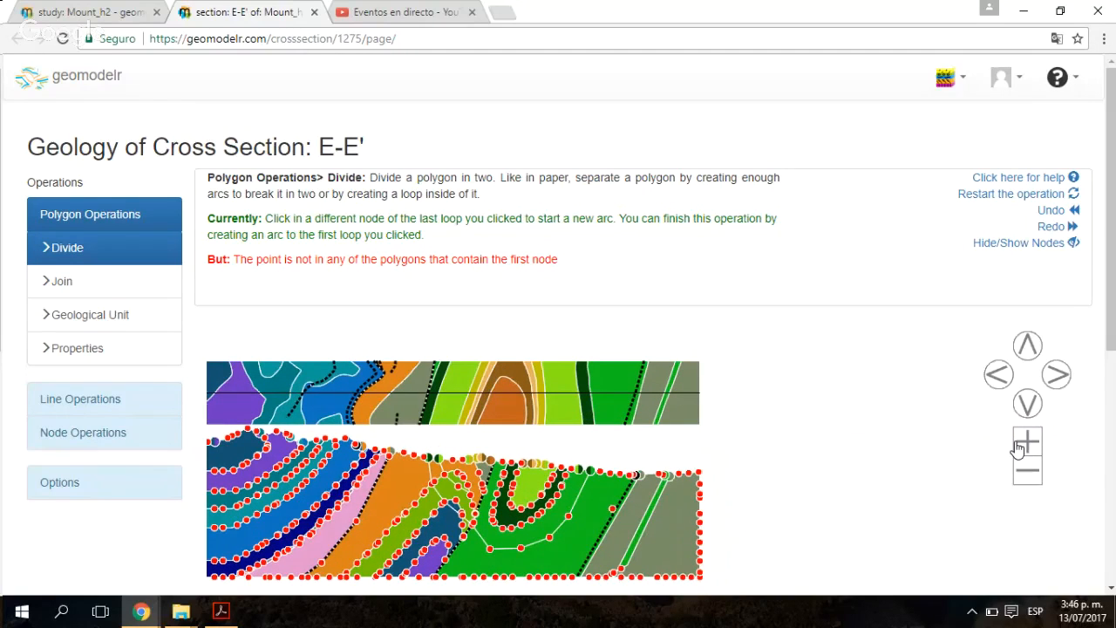
left_click(1025, 443)
left_click(421, 499)
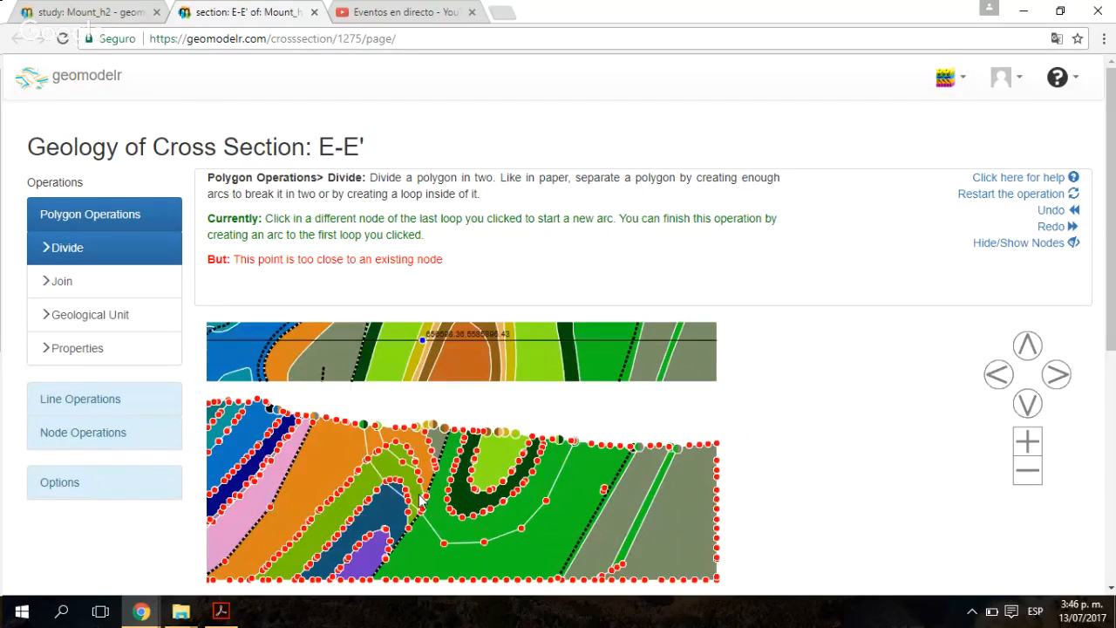
left_click(1037, 194)
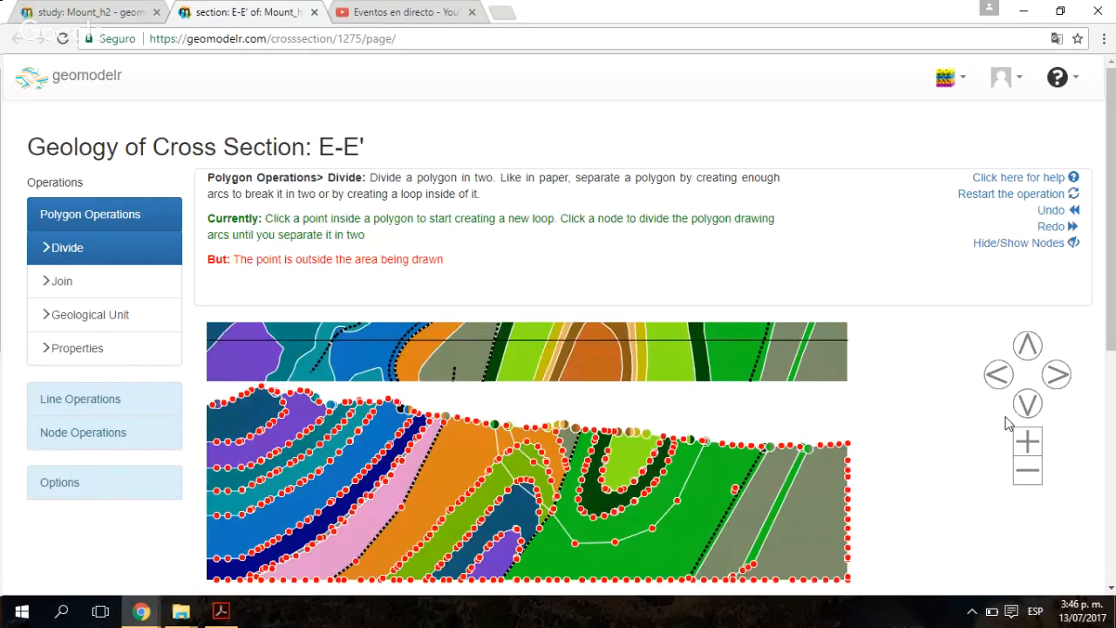
left_click(1027, 403)
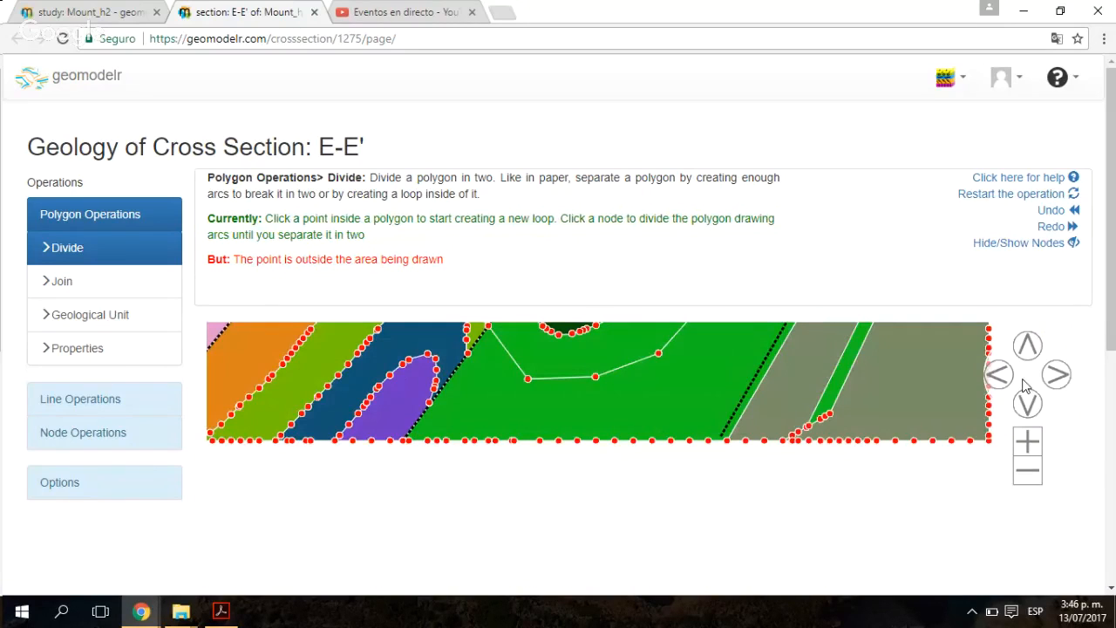
left_click(1027, 356)
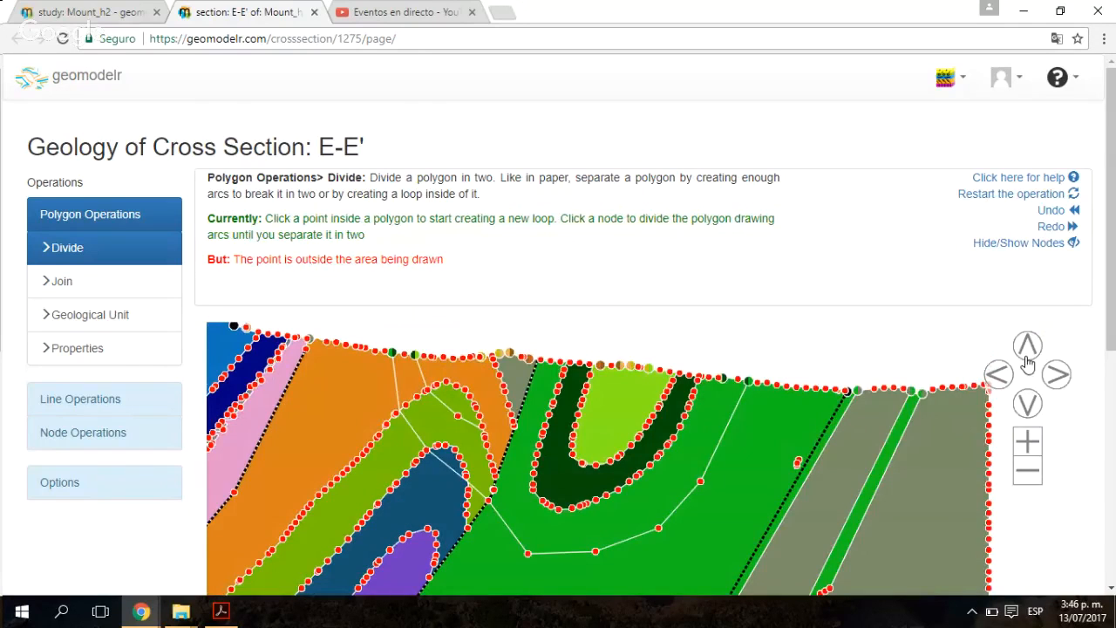
left_click(1027, 442)
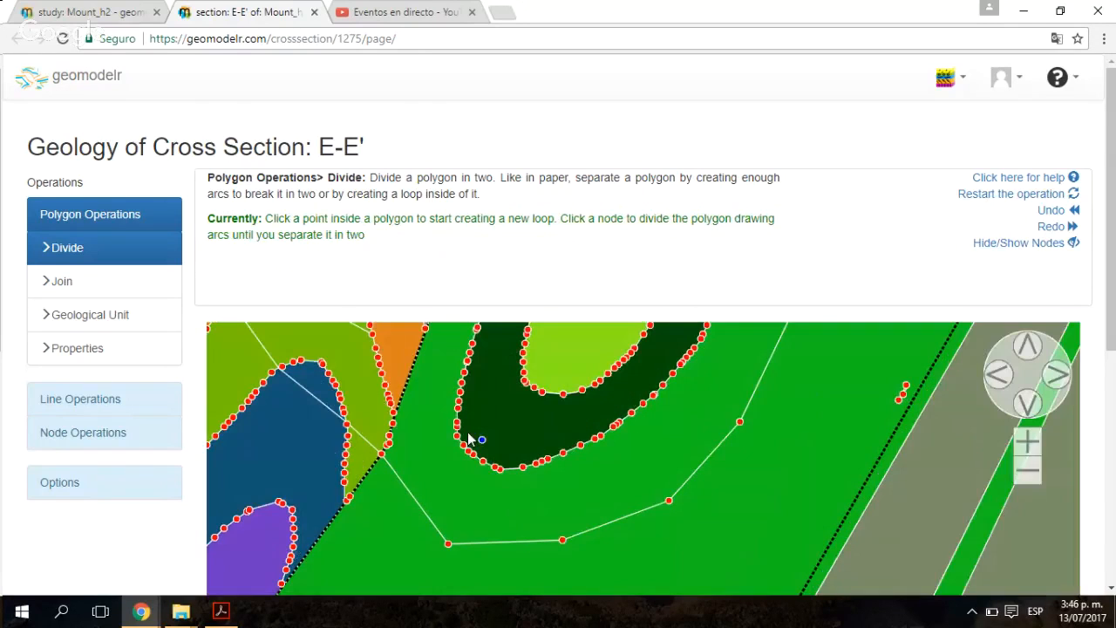
left_click(393, 411)
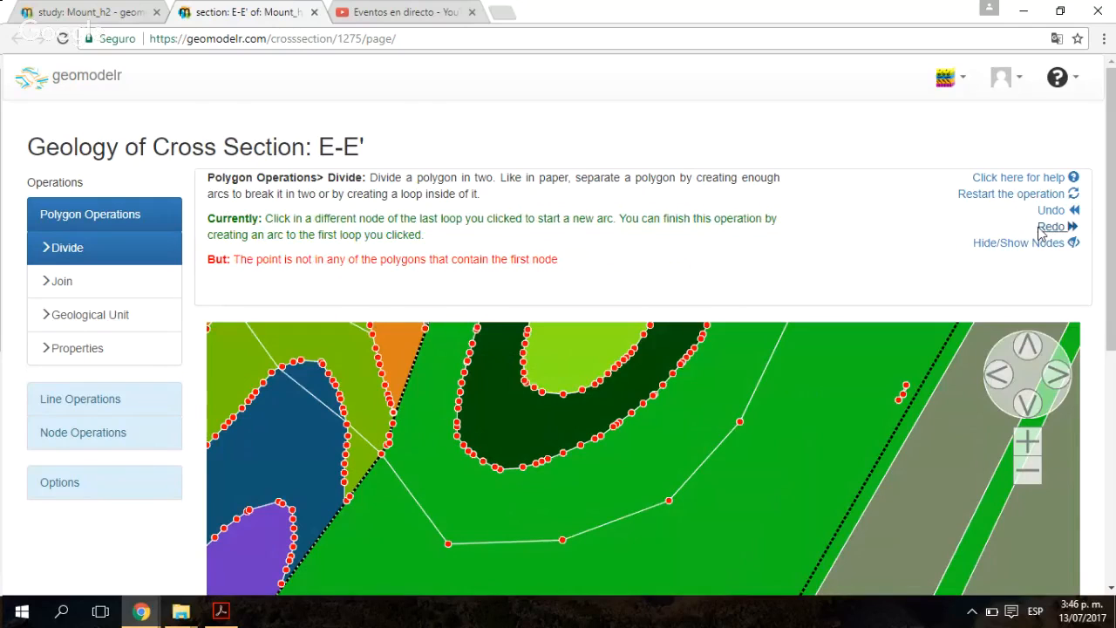
left_click(1011, 194)
left_click(391, 424)
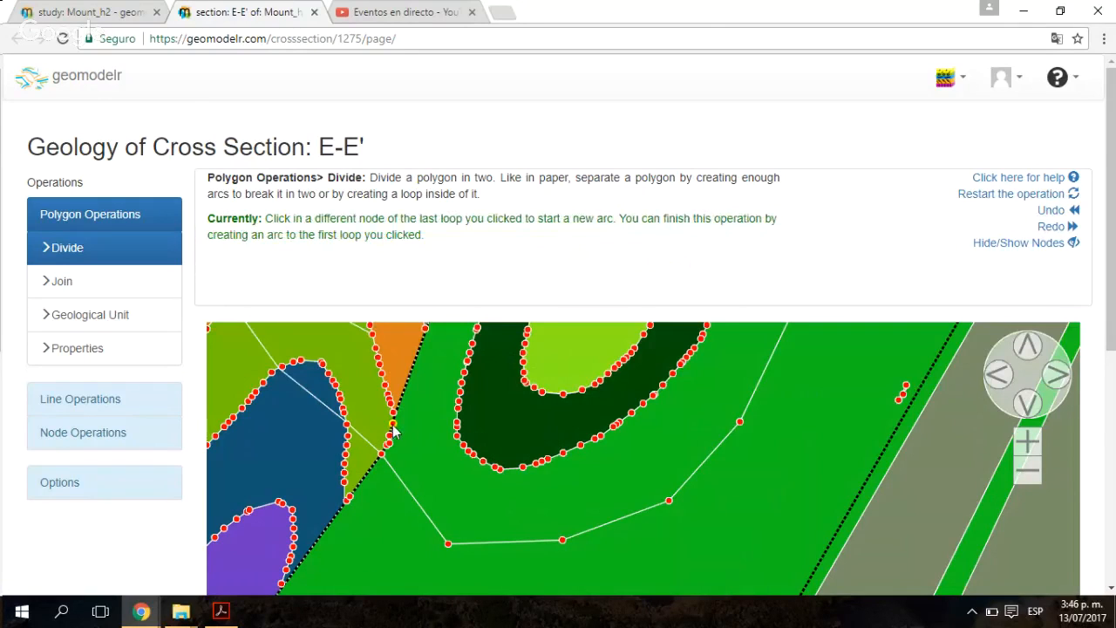
left_click(445, 451)
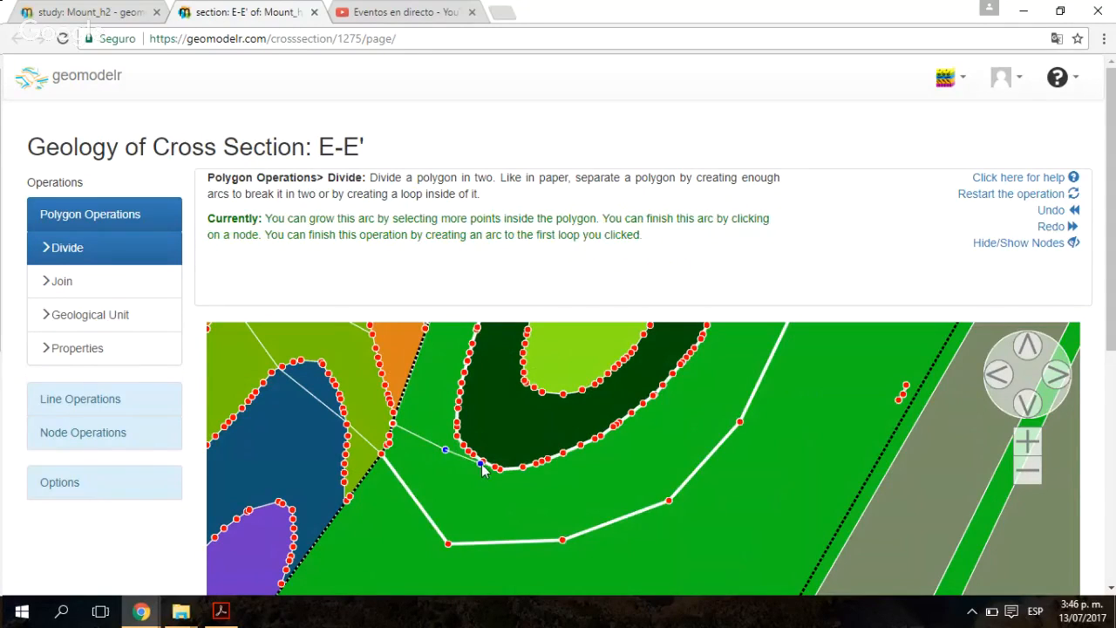
left_click(480, 463)
left_click(483, 462)
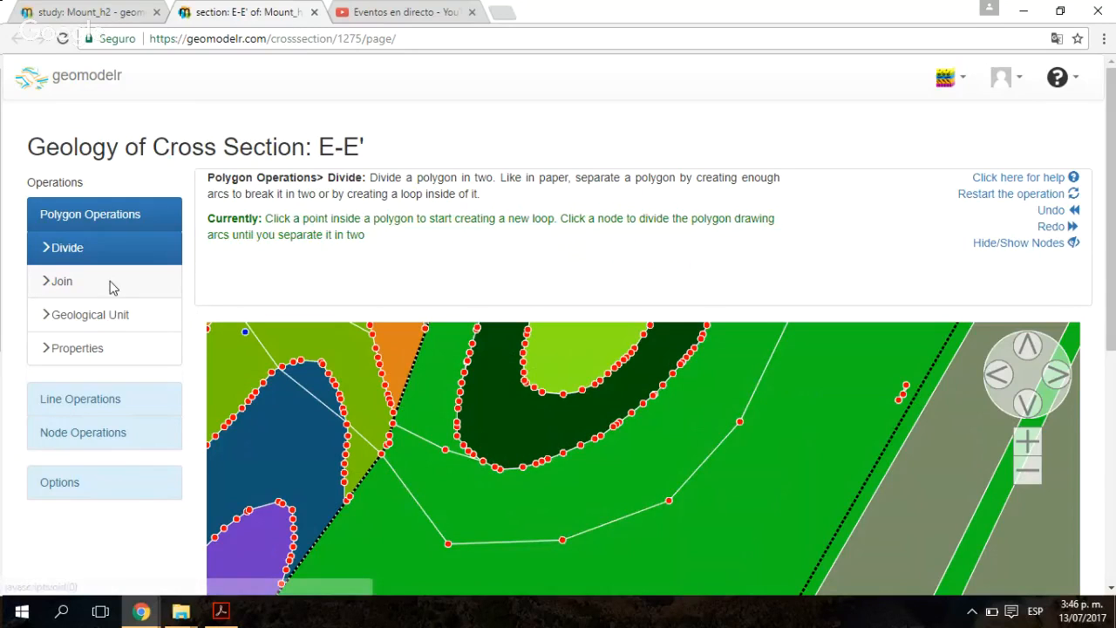
Step: Assign the geological unit Ct-C to the narrow orange strip at the surface between the two new dividing lines
left_click(1029, 472)
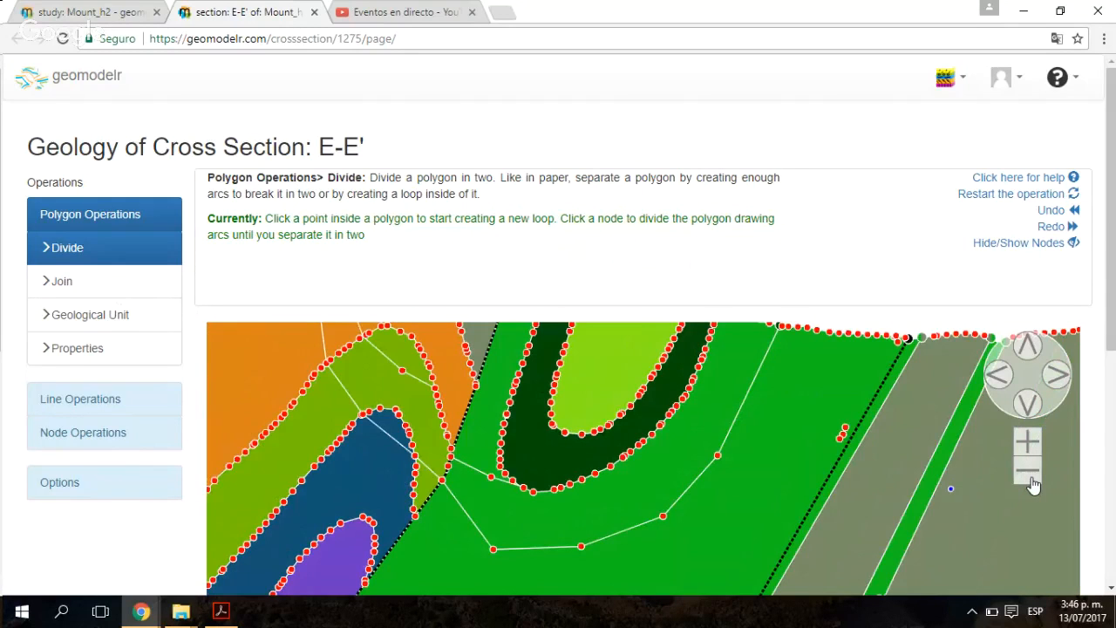
left_click(1030, 479)
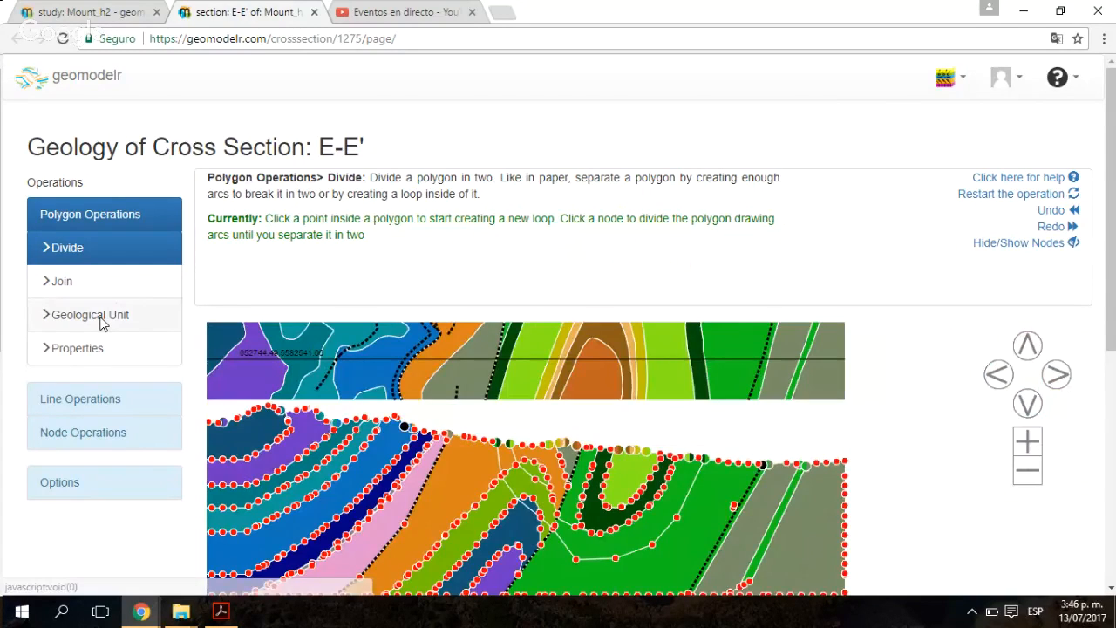
left_click(96, 315)
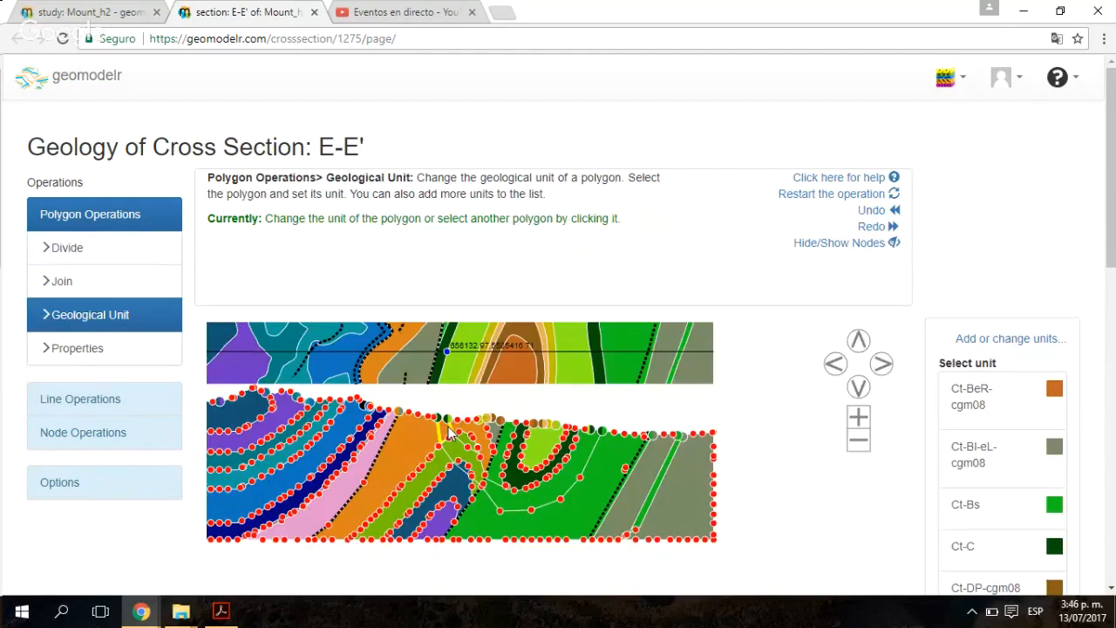
left_click(449, 433)
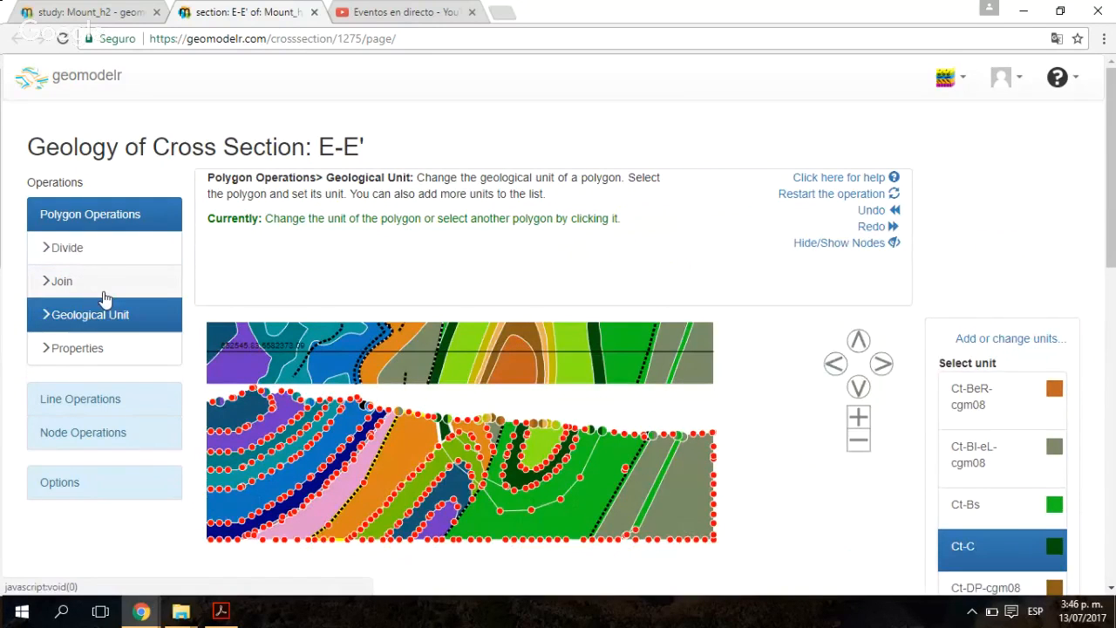
Step: Join the Ct-C strip with the adjacent olive and blue pieces and the curved green band beneath the fold, keeping the strip's unit
left_click(103, 295)
left_click(529, 503)
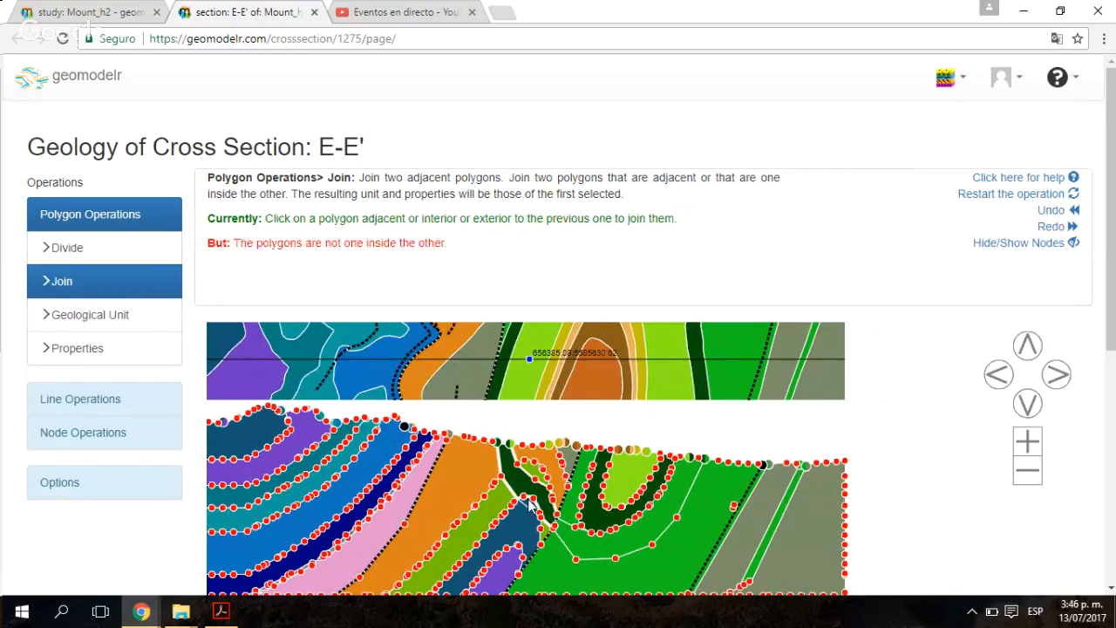
left_click(532, 504)
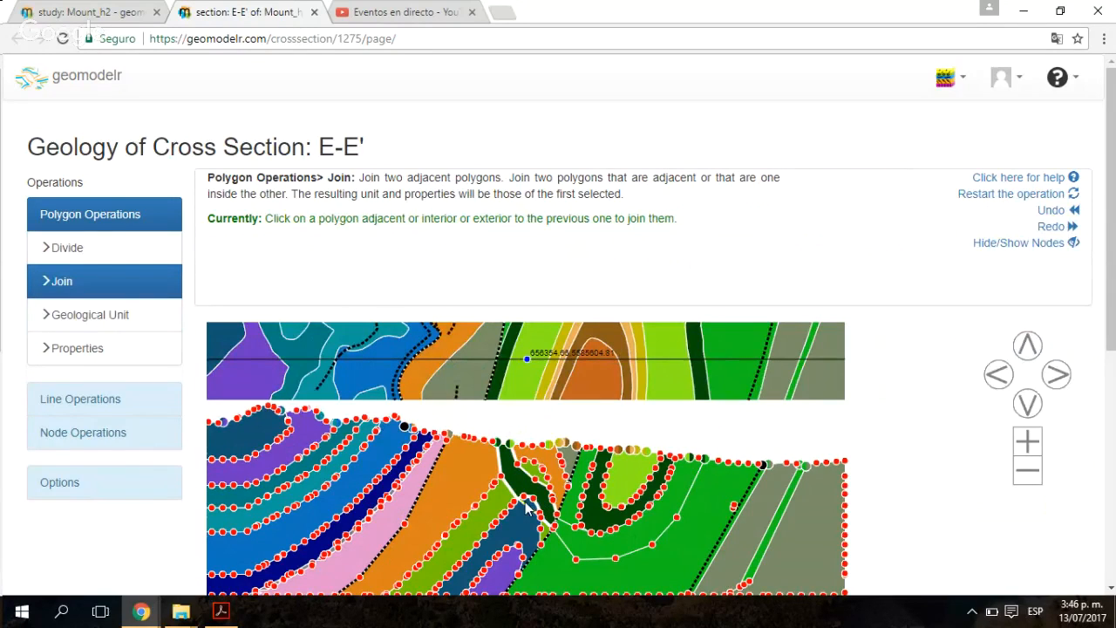
left_click(563, 528)
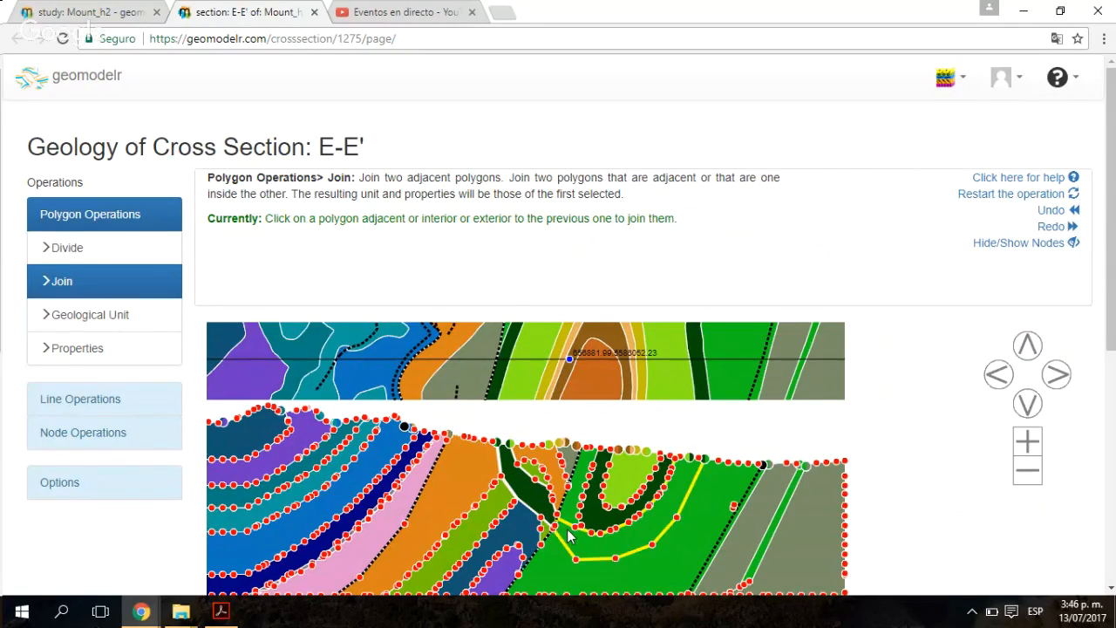
left_click(569, 535)
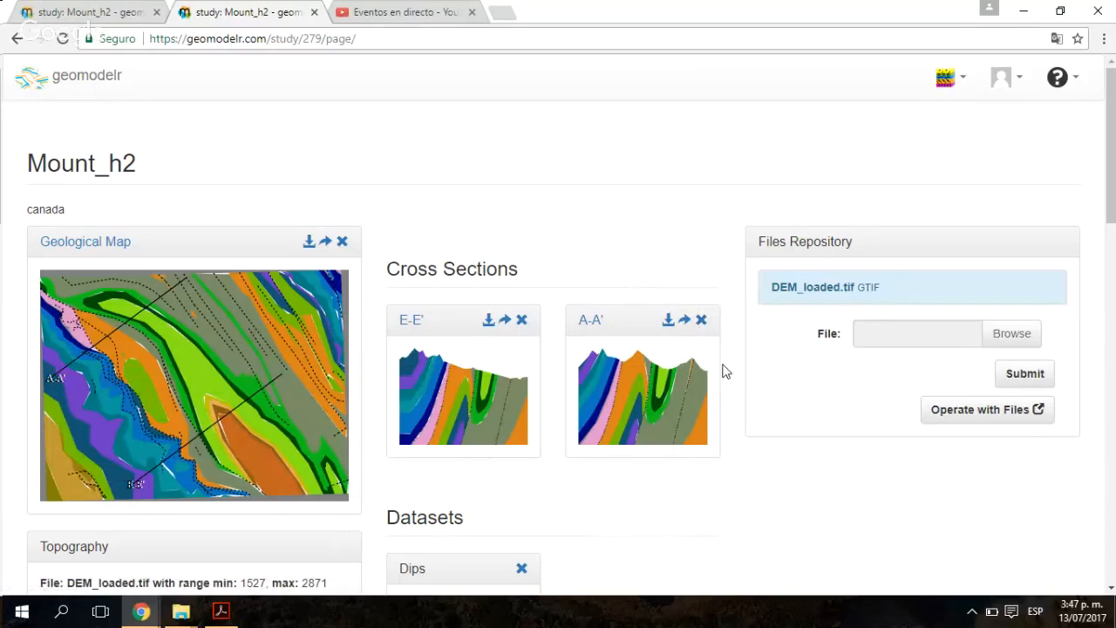
Step: Display the details of Version 3 among the Mount_h2 study's saved model versions
scroll(211, 502, "down", 5)
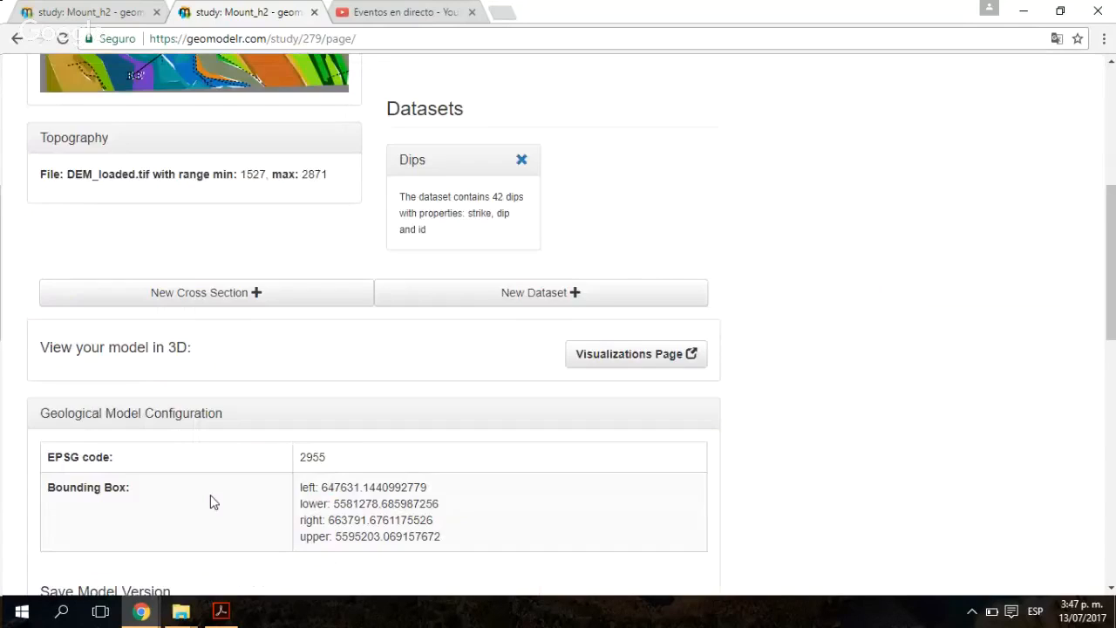
scroll(210, 502, "down", 6)
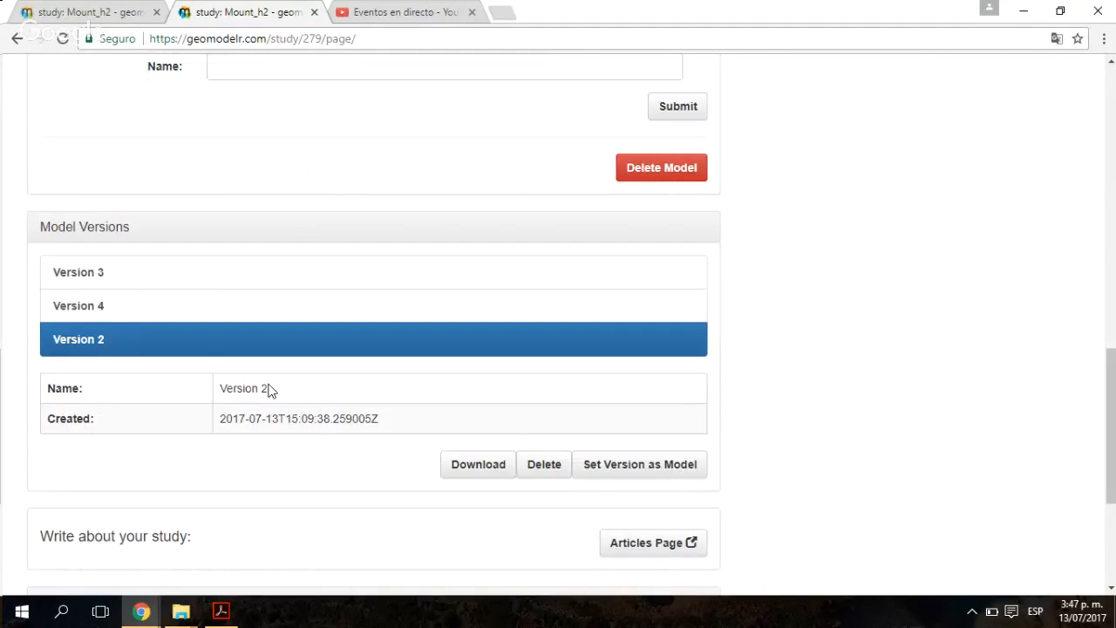
left_click(269, 272)
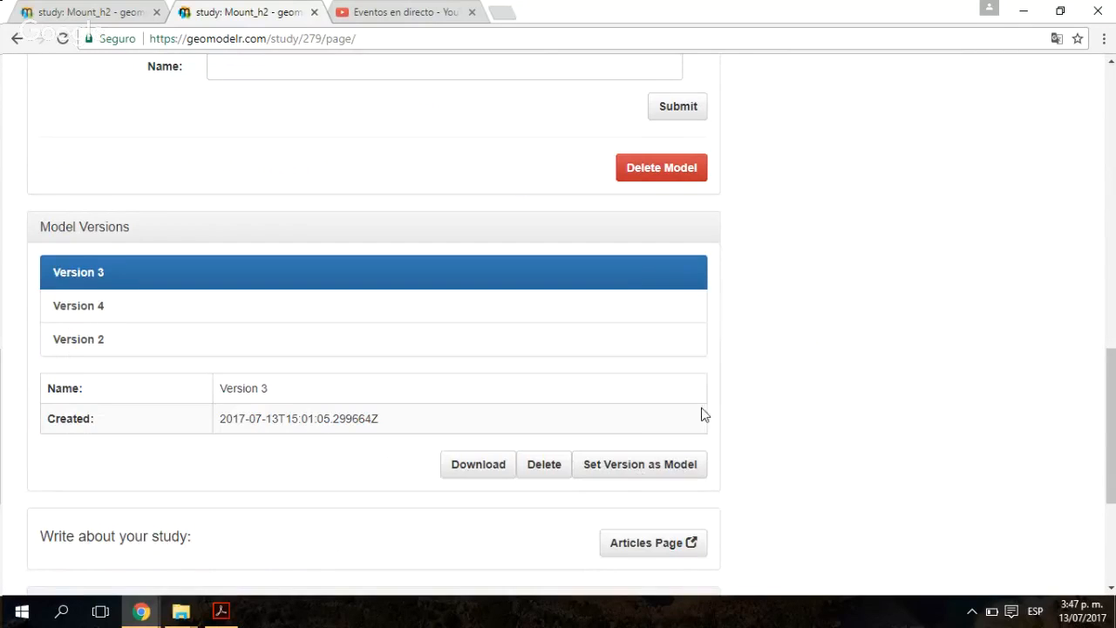
Step: Delete the Mount_h2 study's geological model and confirm the deletion
scroll(717, 388, "up", 4)
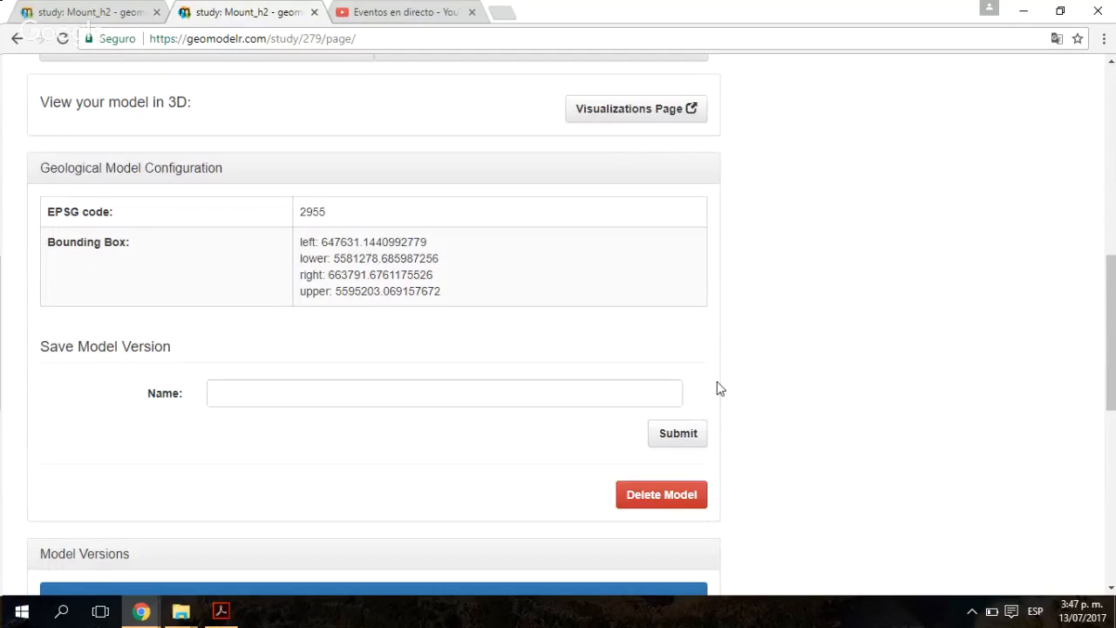
scroll(717, 388, "up", 3)
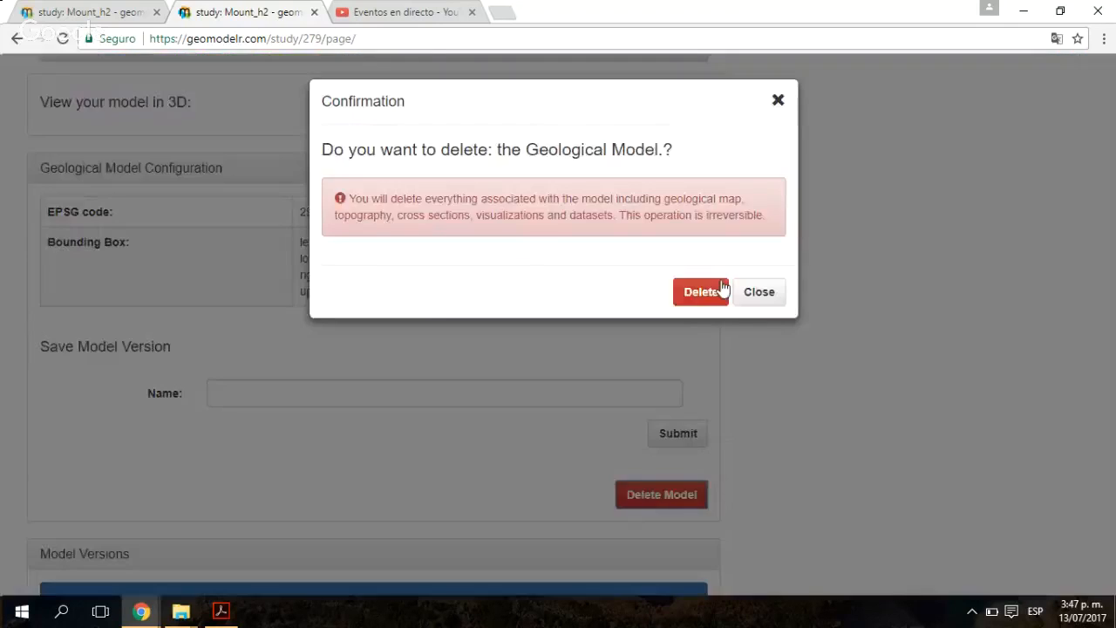
left_click(722, 286)
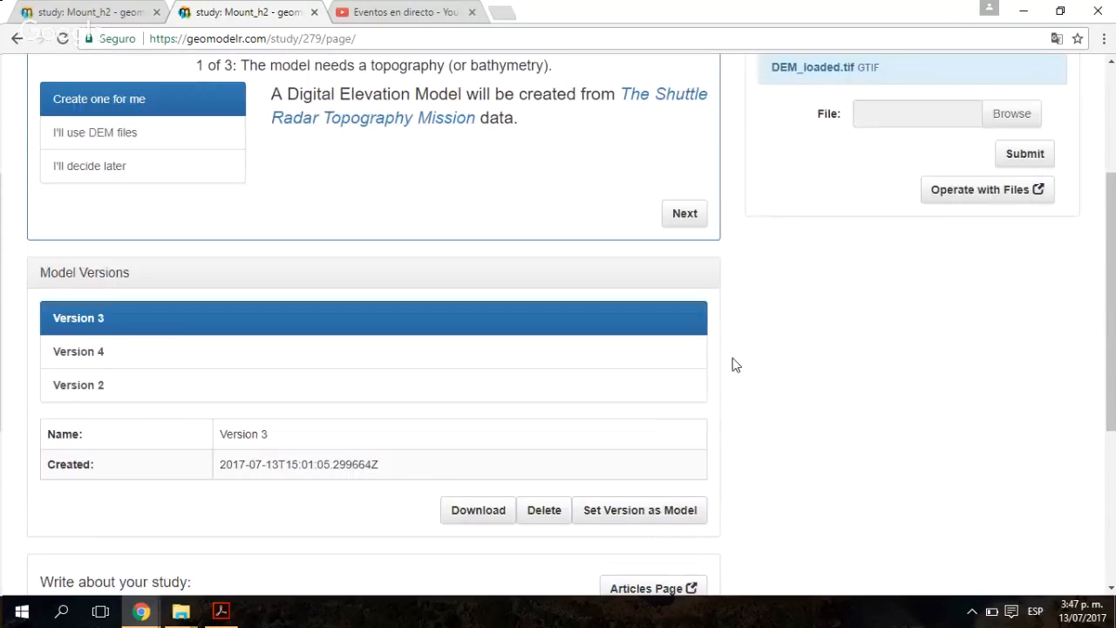
Step: Set the saved Version 3 as the study's geological model
scroll(733, 364, "down", 2)
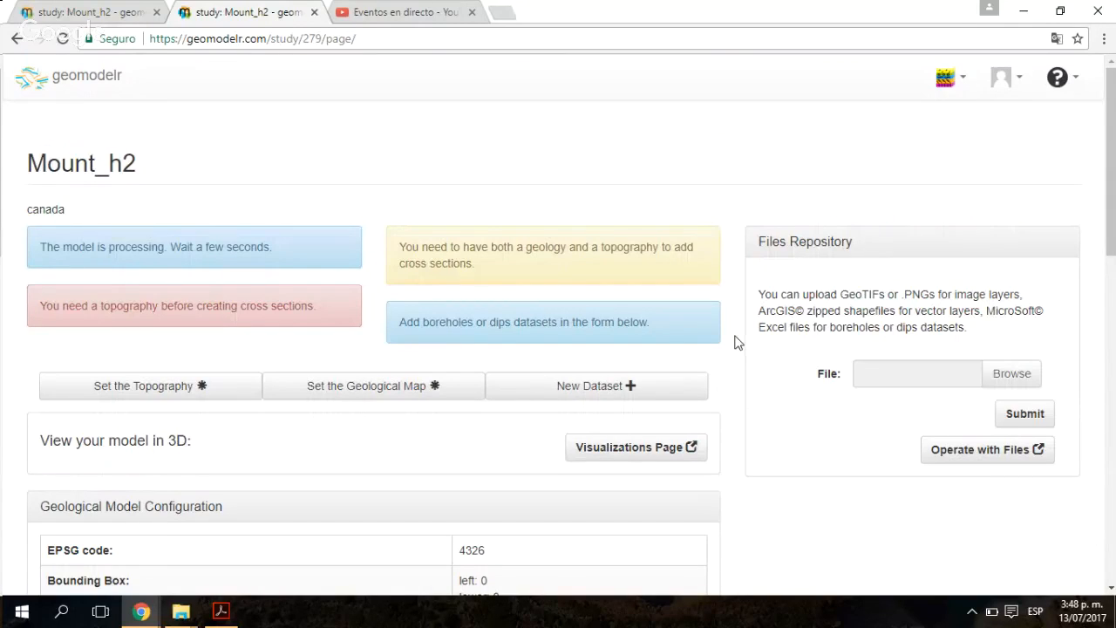
scroll(729, 312, "down", 2)
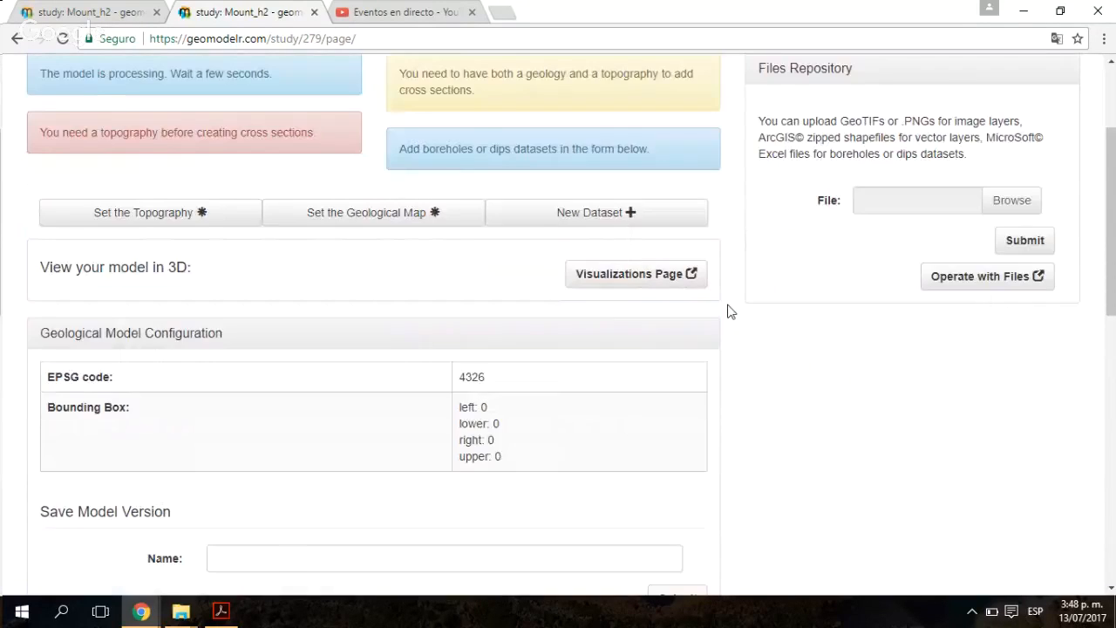
scroll(730, 311, "down", 4)
left_click(315, 253)
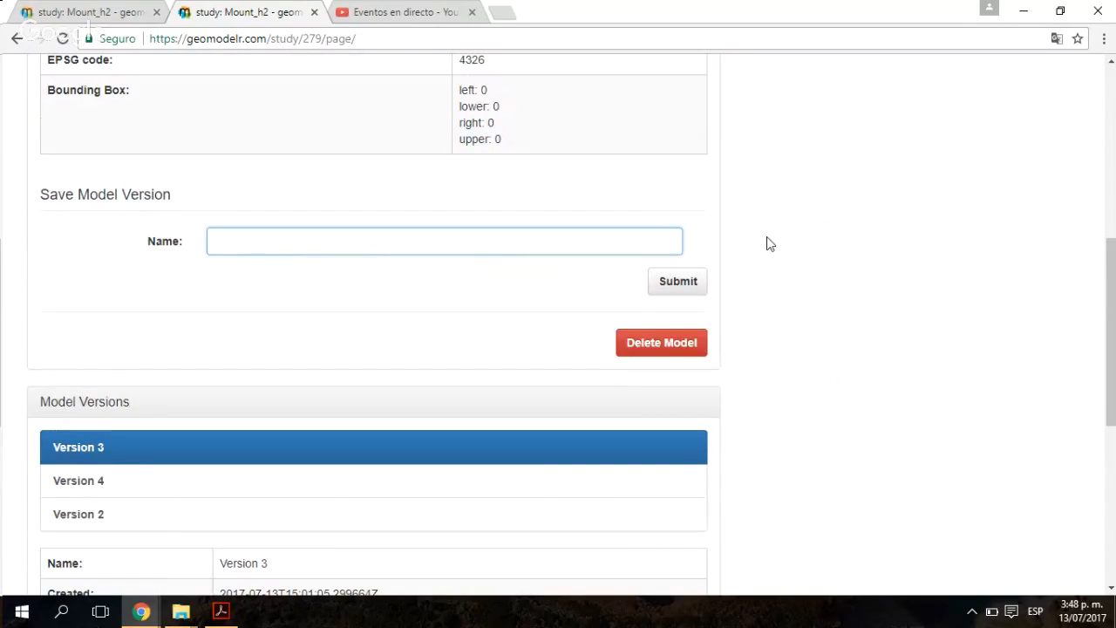
scroll(767, 243, "up", 2)
scroll(765, 241, "down", 5)
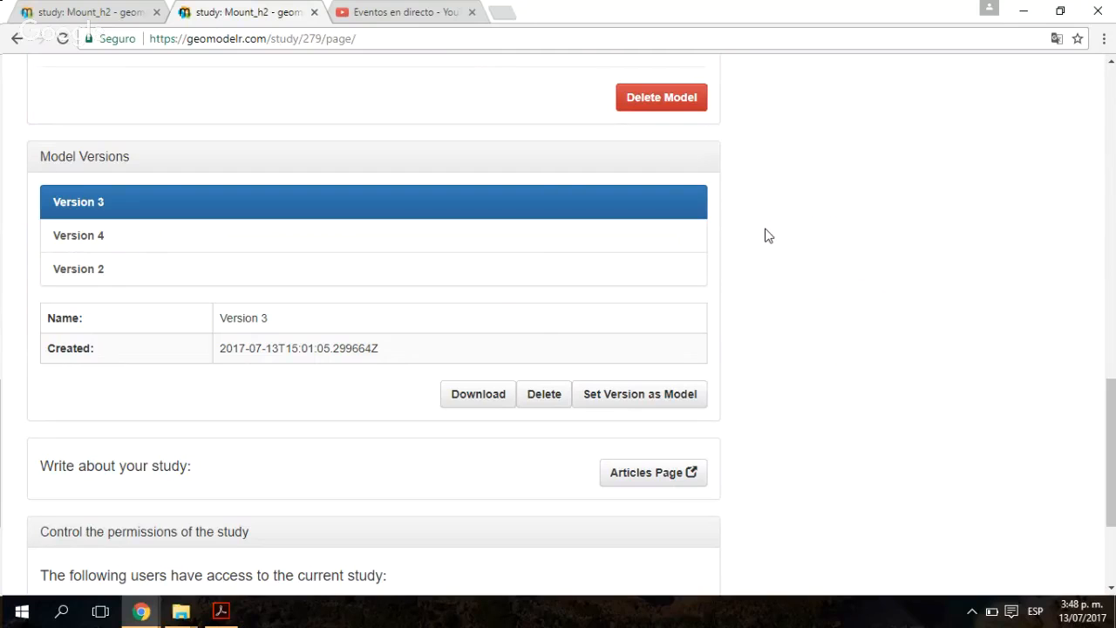
scroll(767, 236, "up", 5)
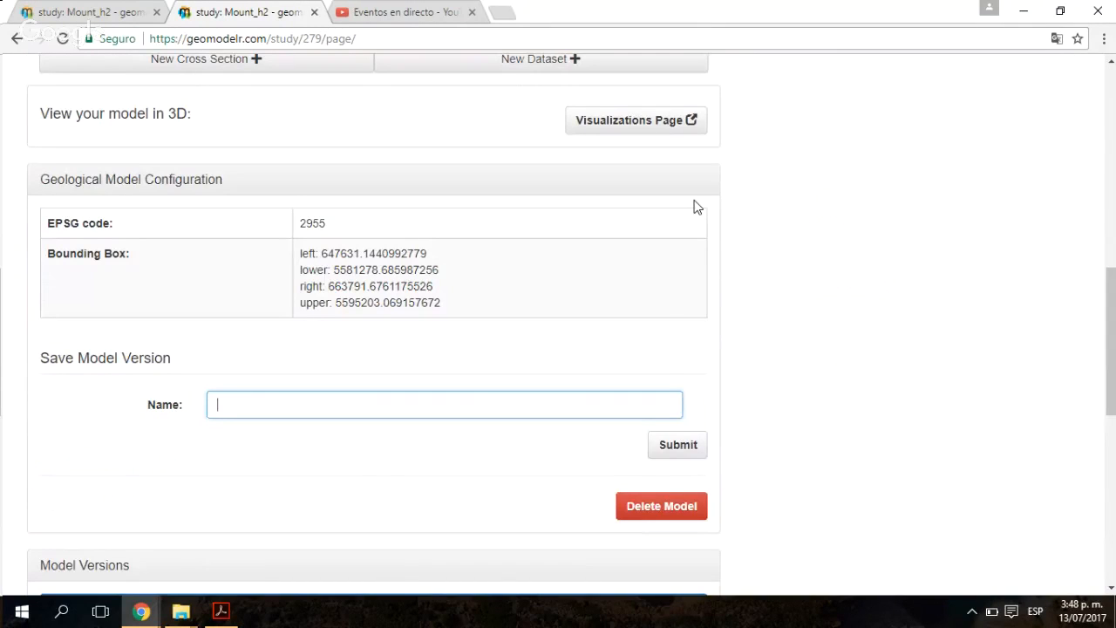
Step: Check the restored map and cross sections on the study page and open the model's 3D visualizations page
scroll(715, 203, "up", 10)
scroll(732, 197, "down", 2)
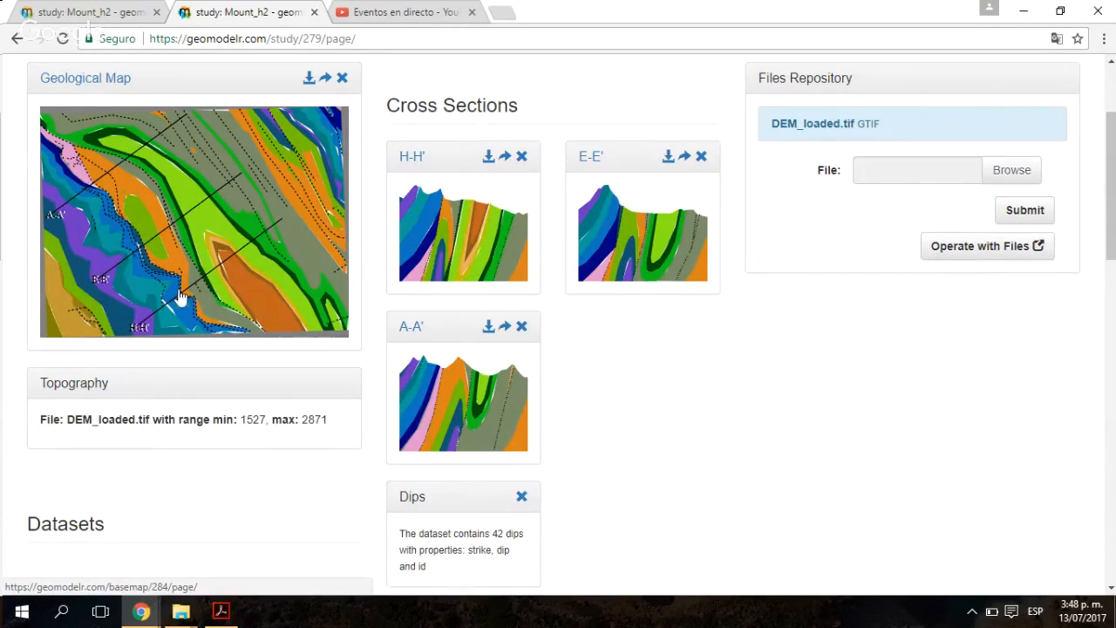
scroll(763, 380, "down", 2)
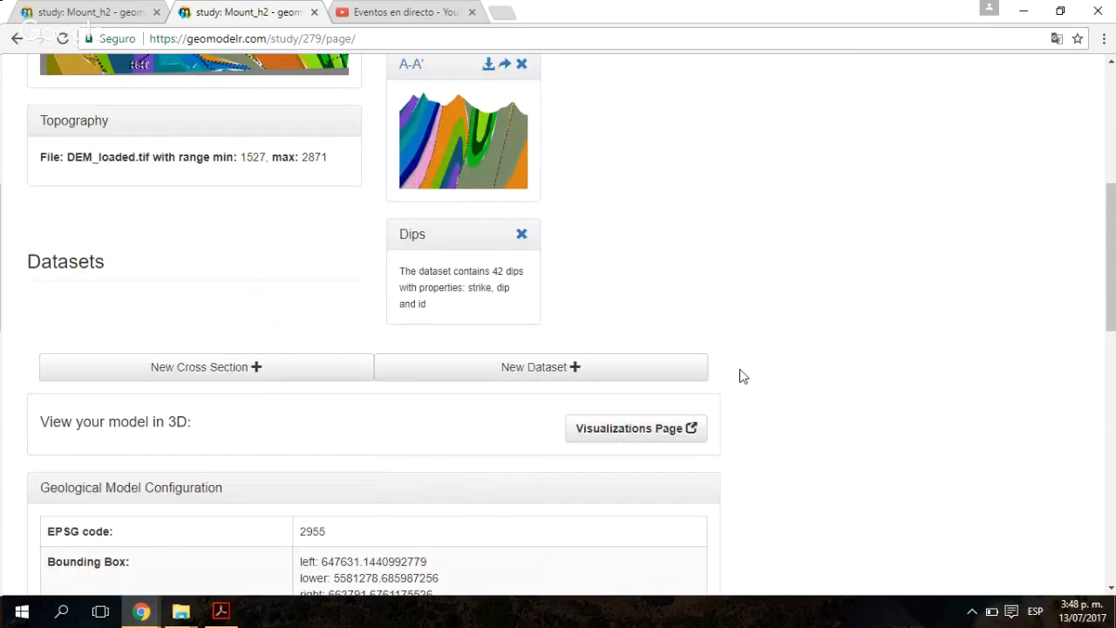
scroll(740, 376, "up", 1)
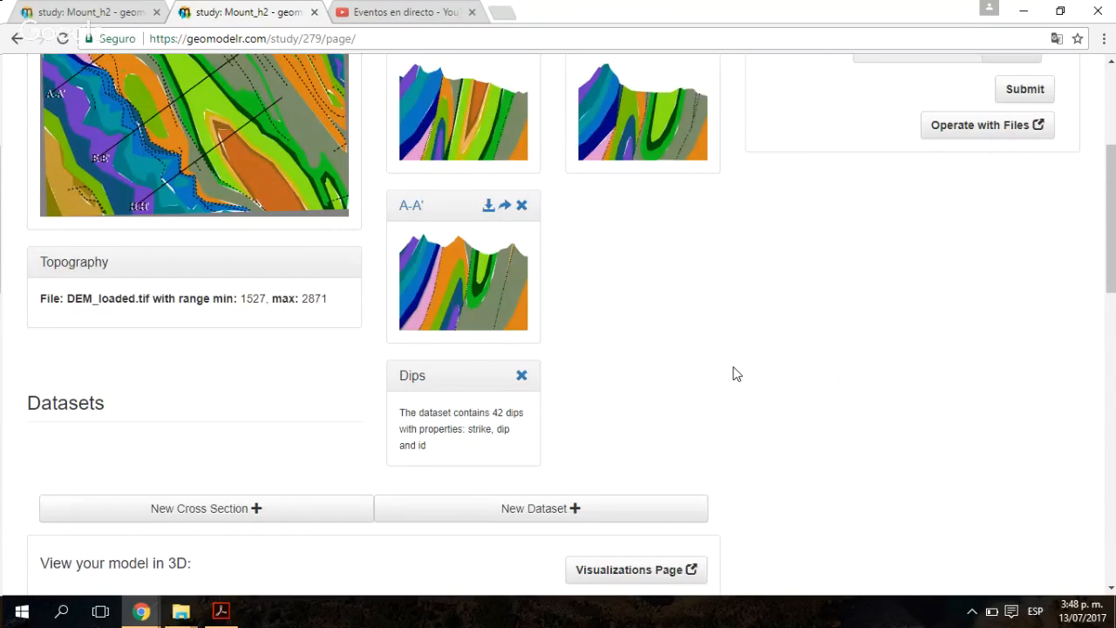
scroll(735, 373, "down", 1)
left_click(661, 458)
left_click(428, 7)
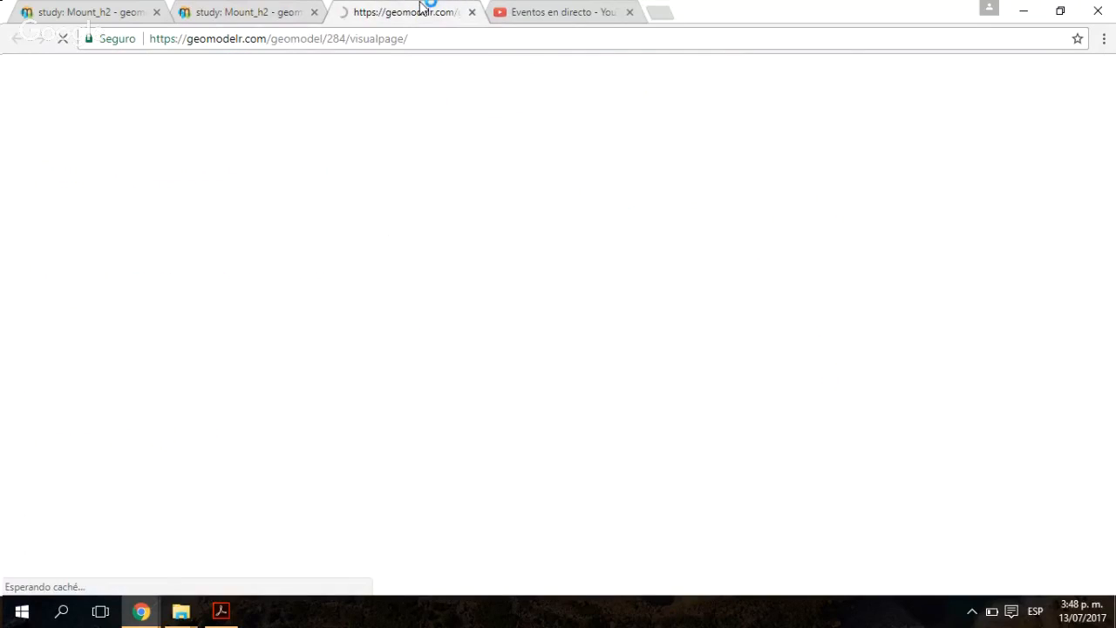
left_click(270, 11)
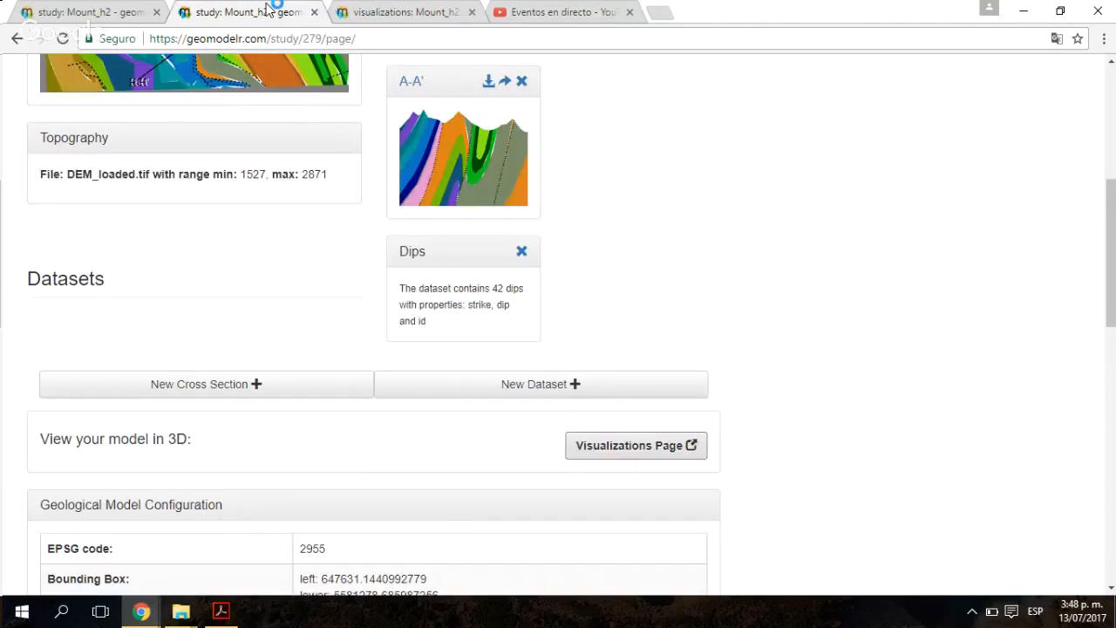
left_click(388, 13)
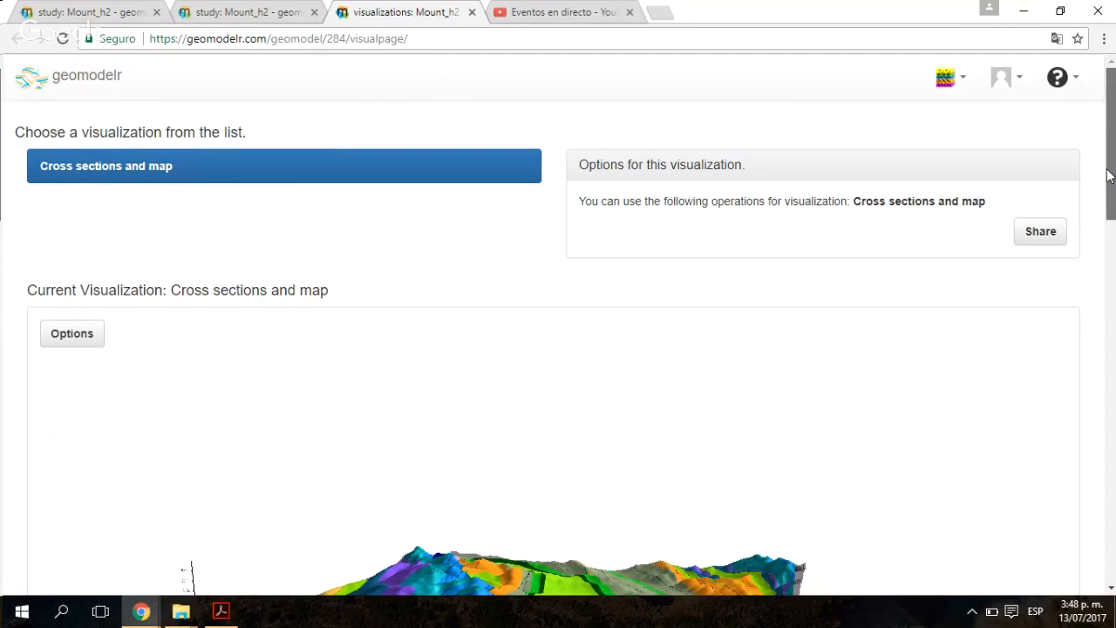
scroll(1109, 175, "down", 2)
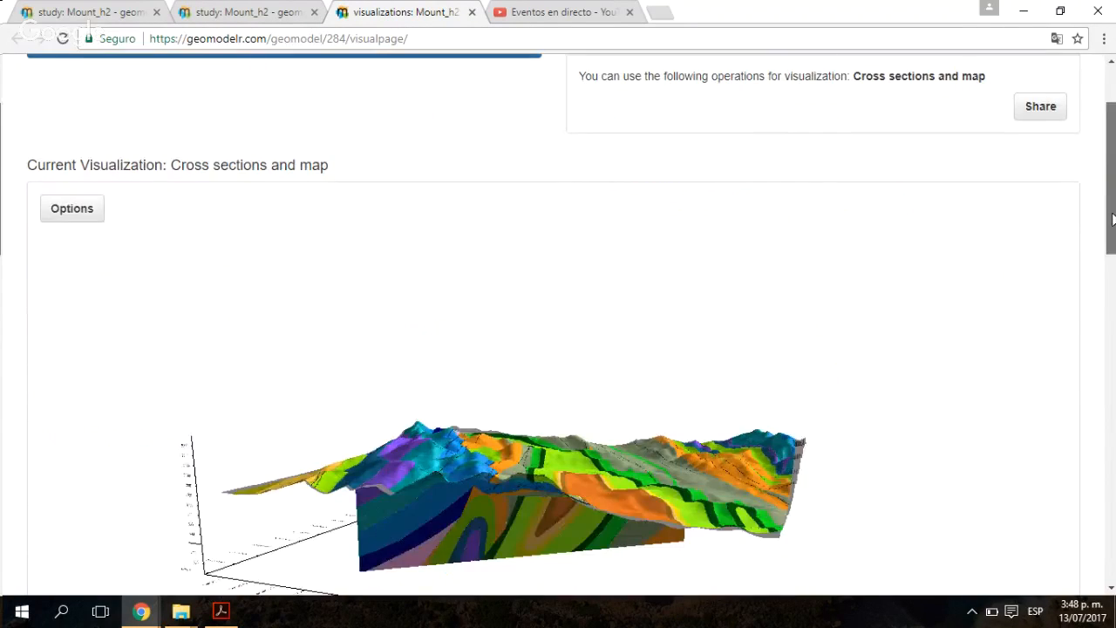
scroll(1112, 179, "up", 2)
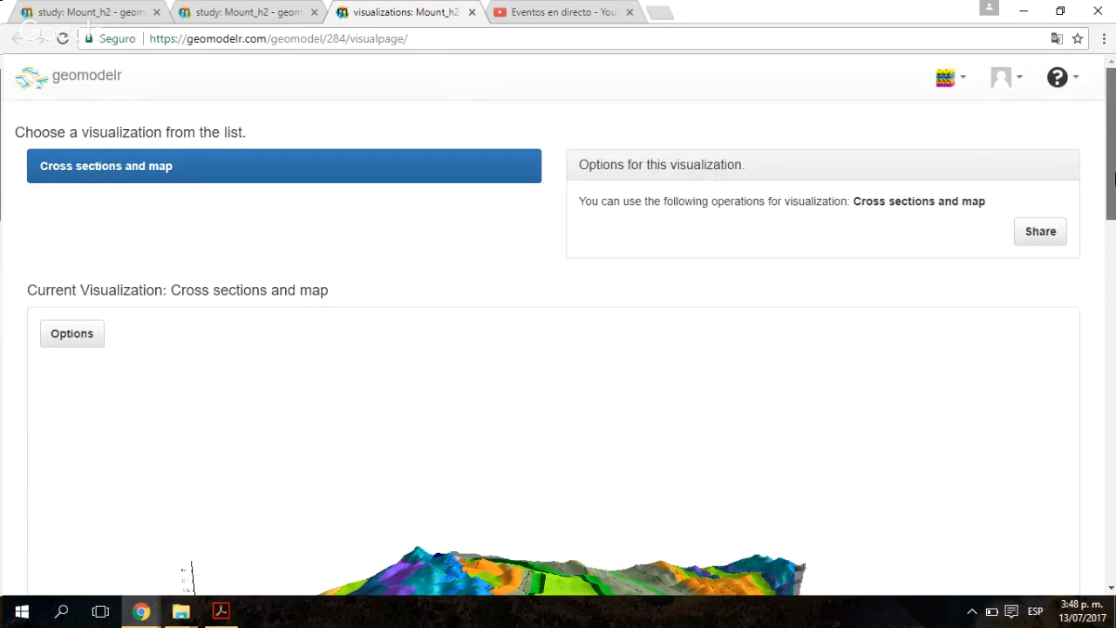
Step: Set up a new visualization of the 3D geological unit type
scroll(1113, 183, "down", 1)
left_click_drag(1114, 189, 1113, 318)
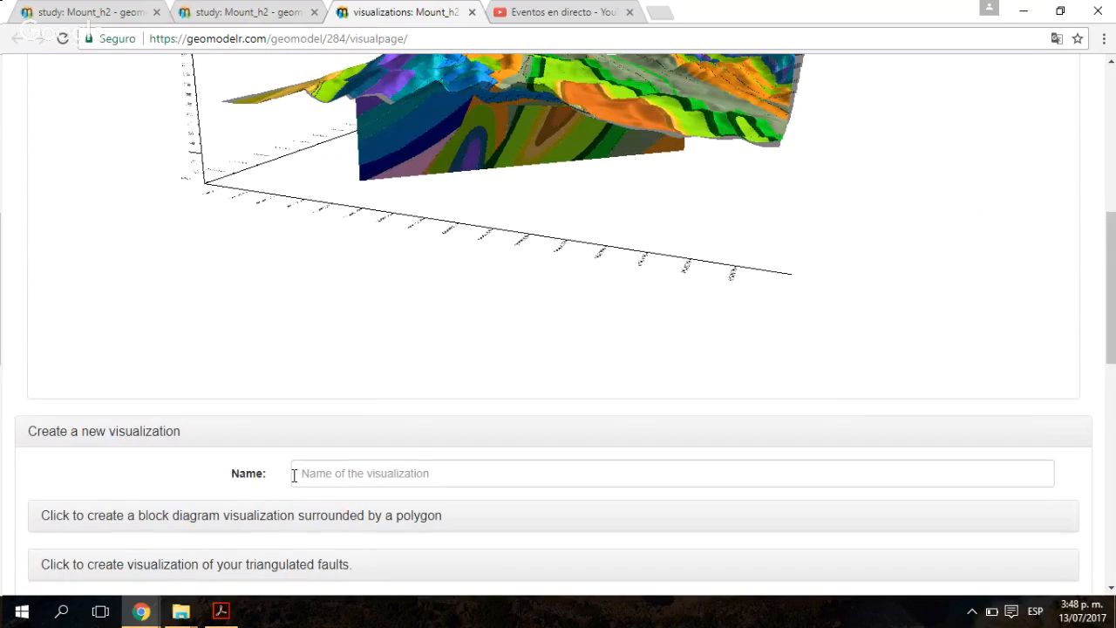
left_click(294, 475)
scroll(273, 269, "down", 4)
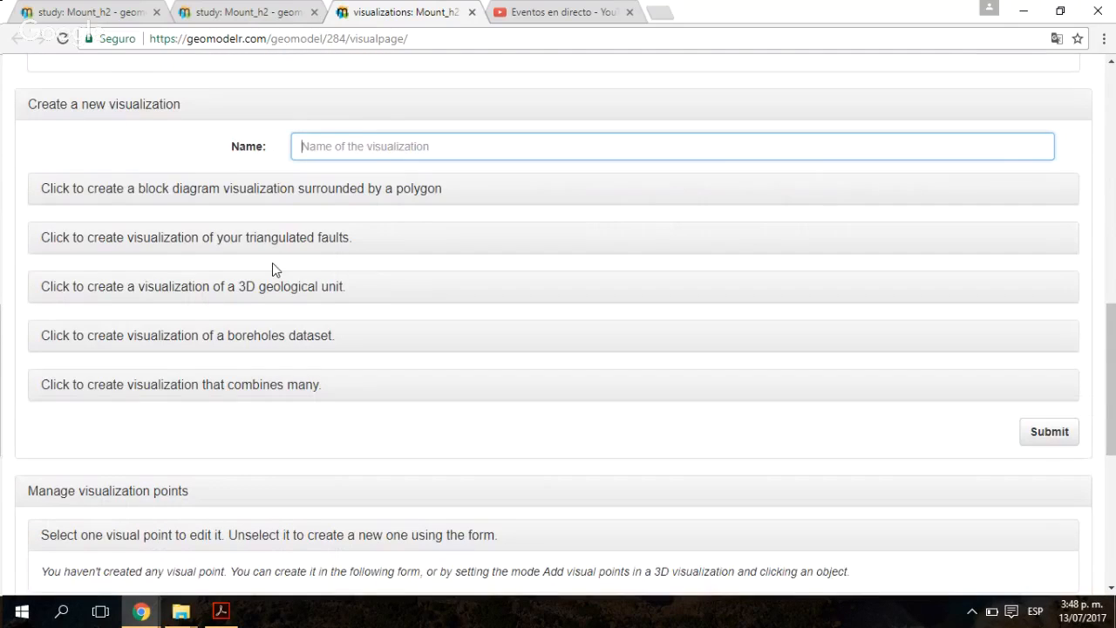
left_click(265, 290)
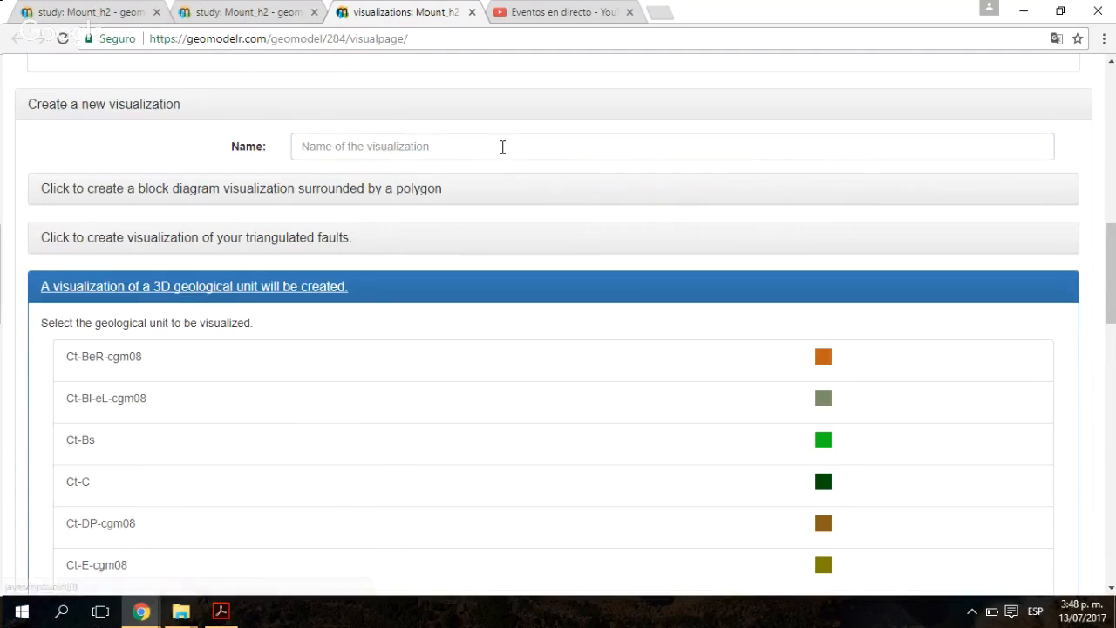
Step: Name the new visualization CTC and select Ct-C as the geological unit to visualize
left_click(502, 146)
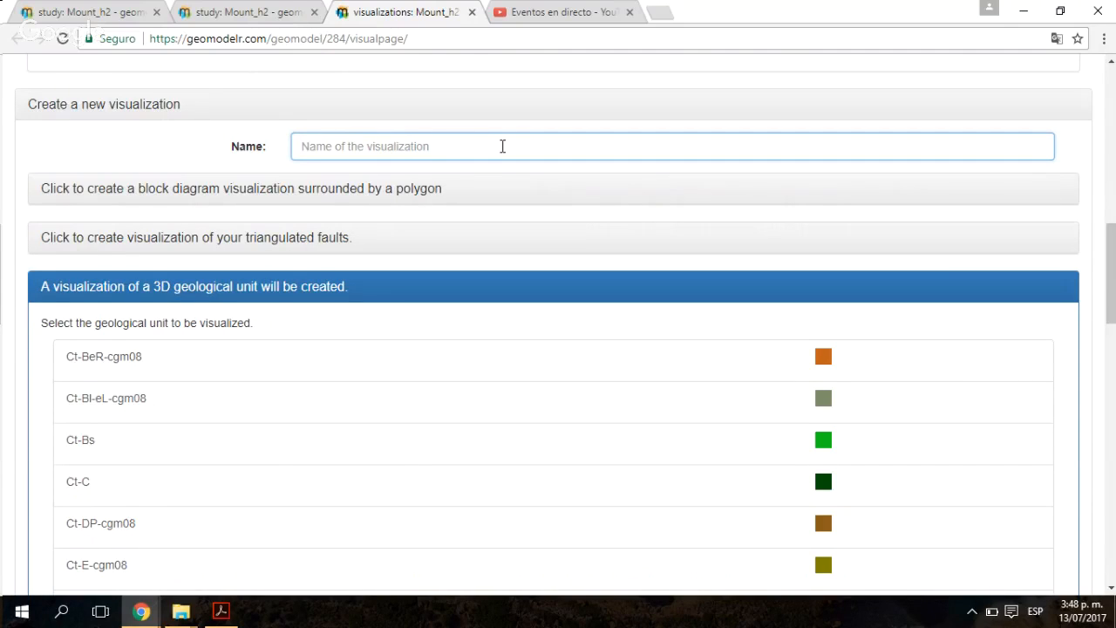
type("cT")
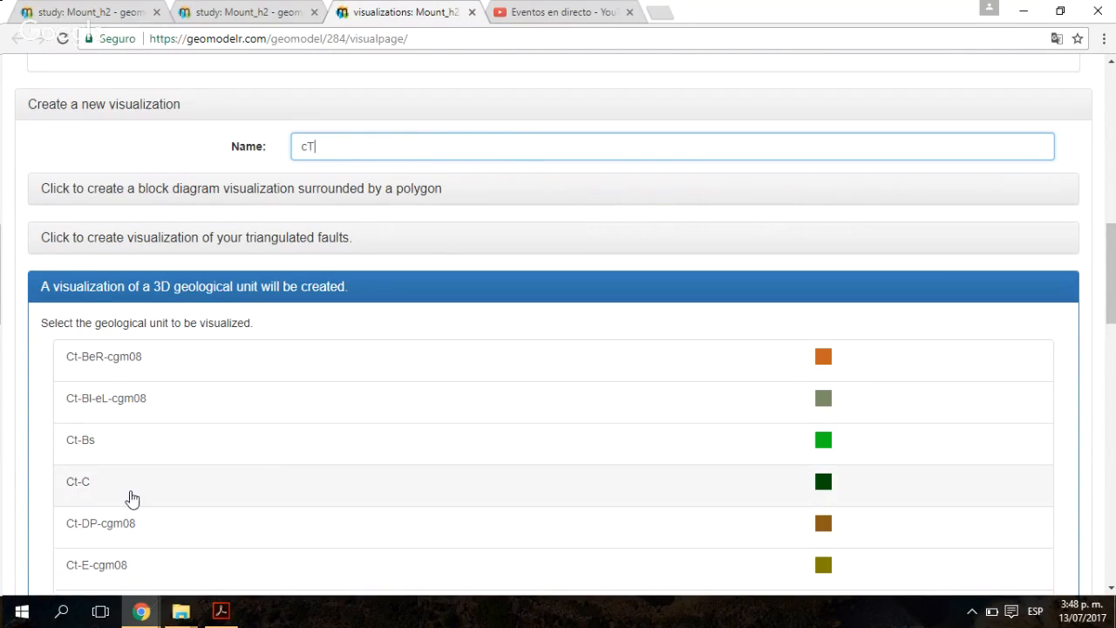
type("C")
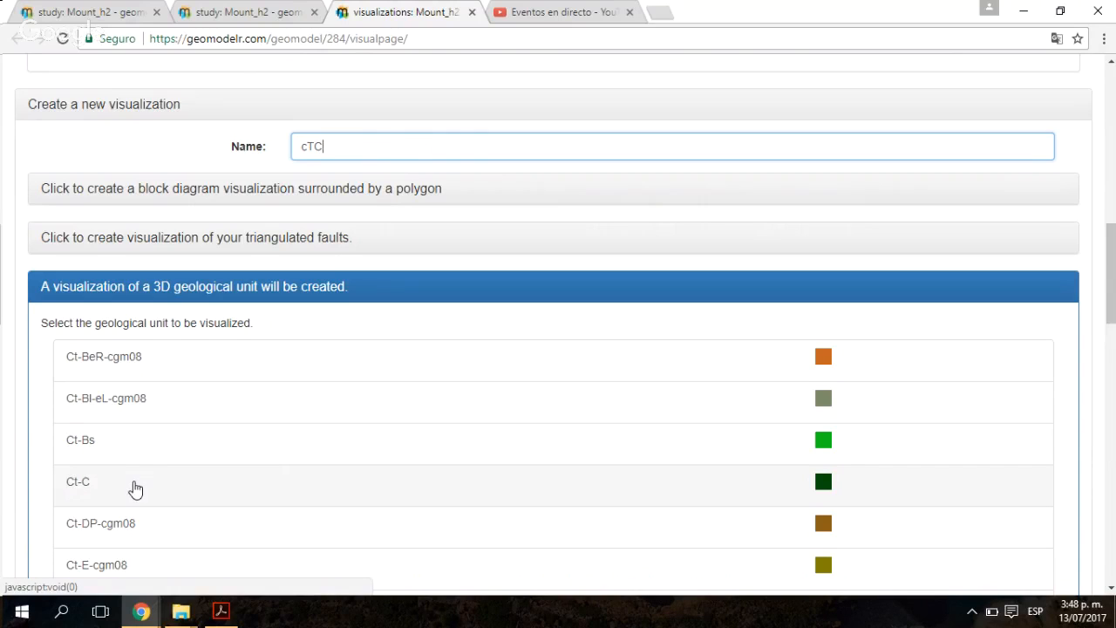
left_click(135, 489)
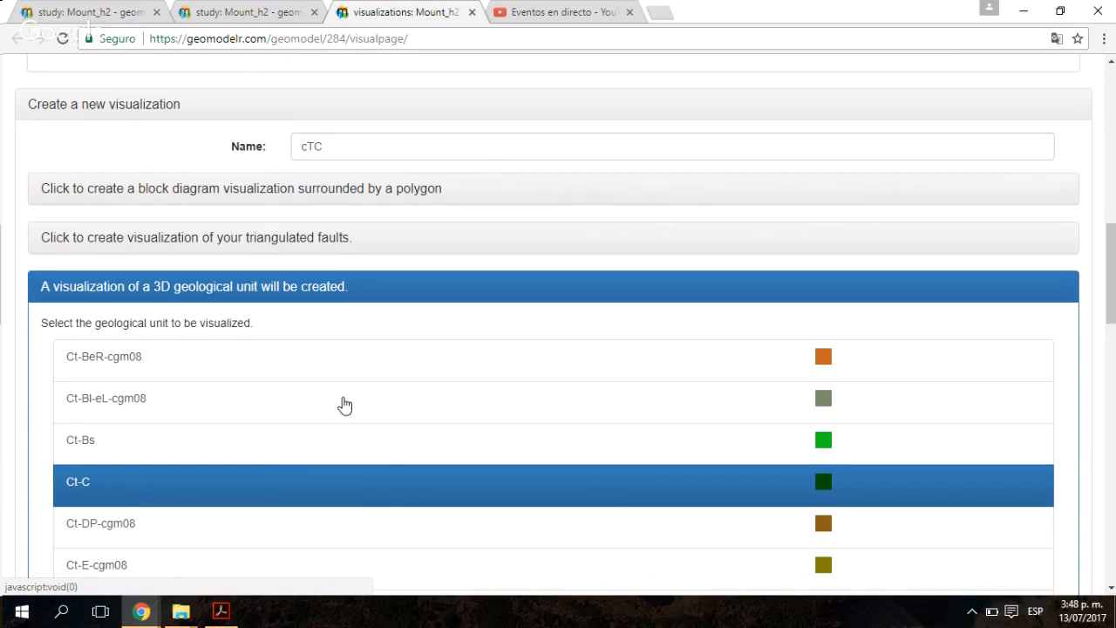
left_click(309, 146)
key("BackSpace")
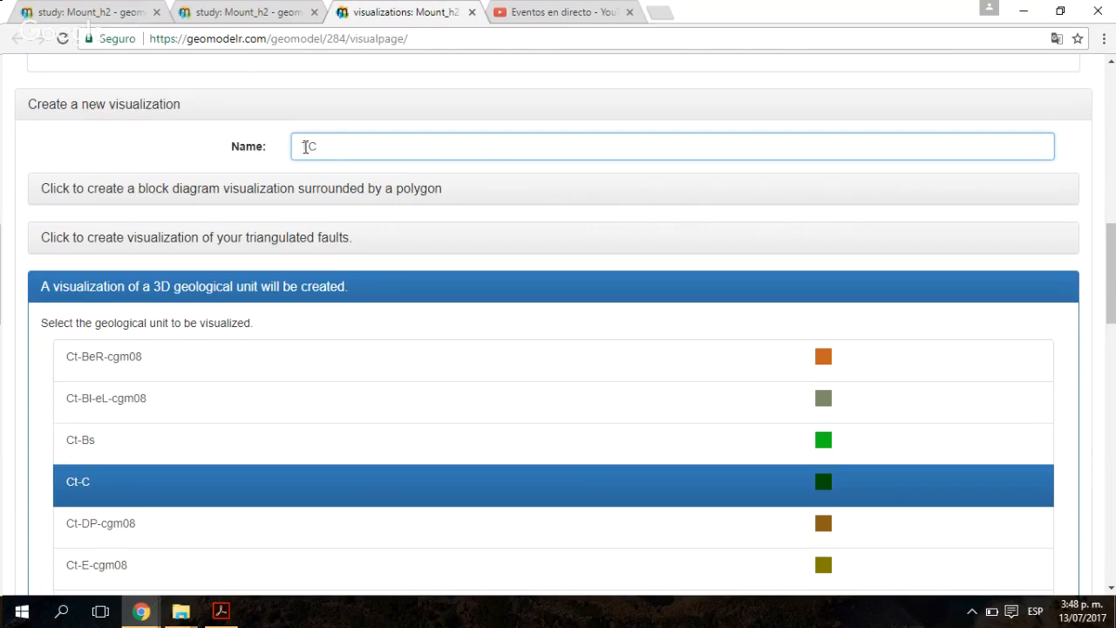
type("C")
Step: Submit the new CTC visualization and check its entry in the list of visualizations
scroll(672, 419, "down", 4)
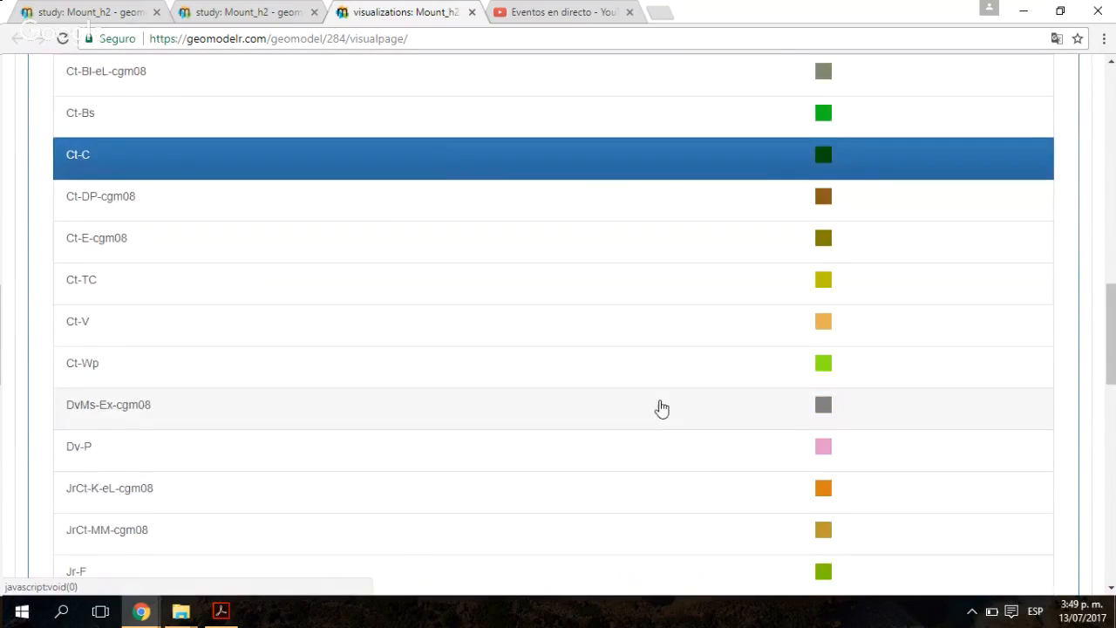
scroll(662, 408, "down", 9)
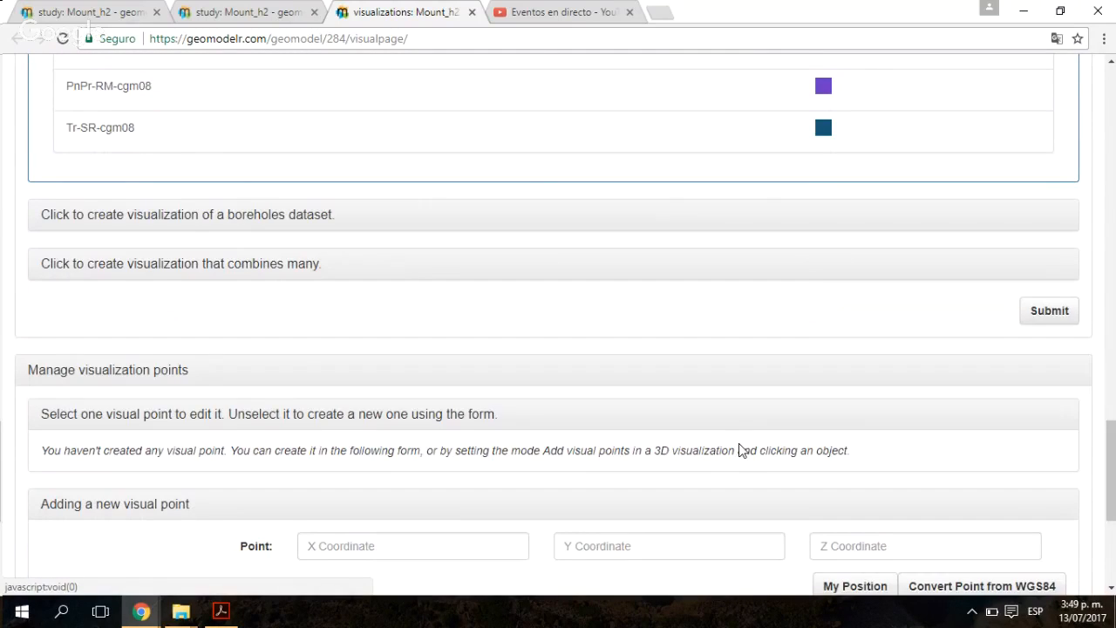
scroll(739, 450, "down", 4)
scroll(1099, 321, "up", 20)
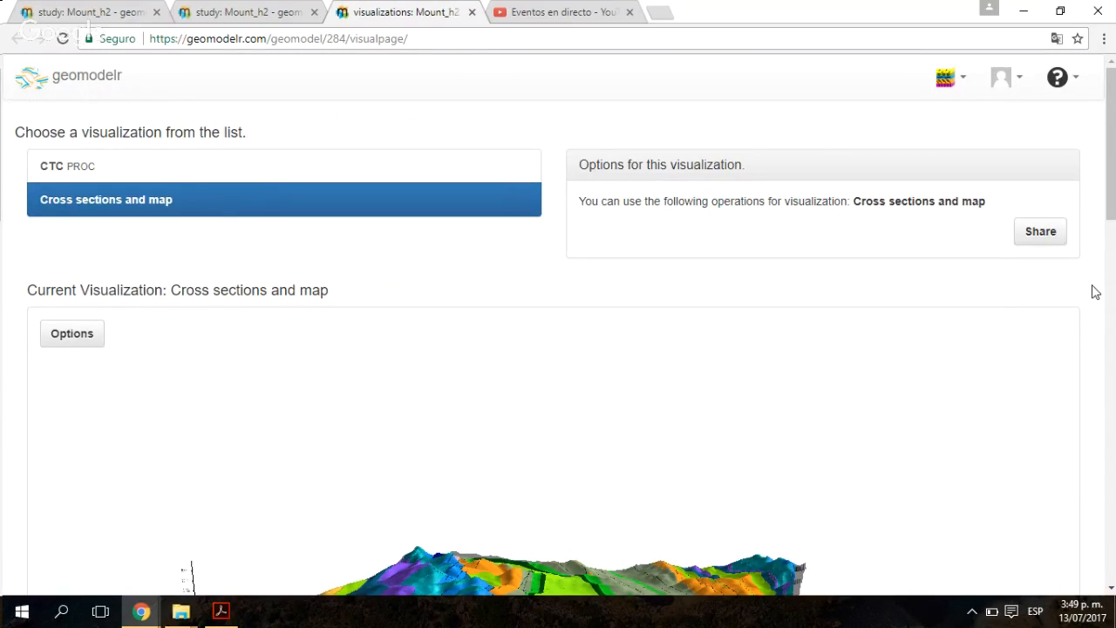
scroll(1095, 292, "down", 2)
scroll(1096, 292, "up", 2)
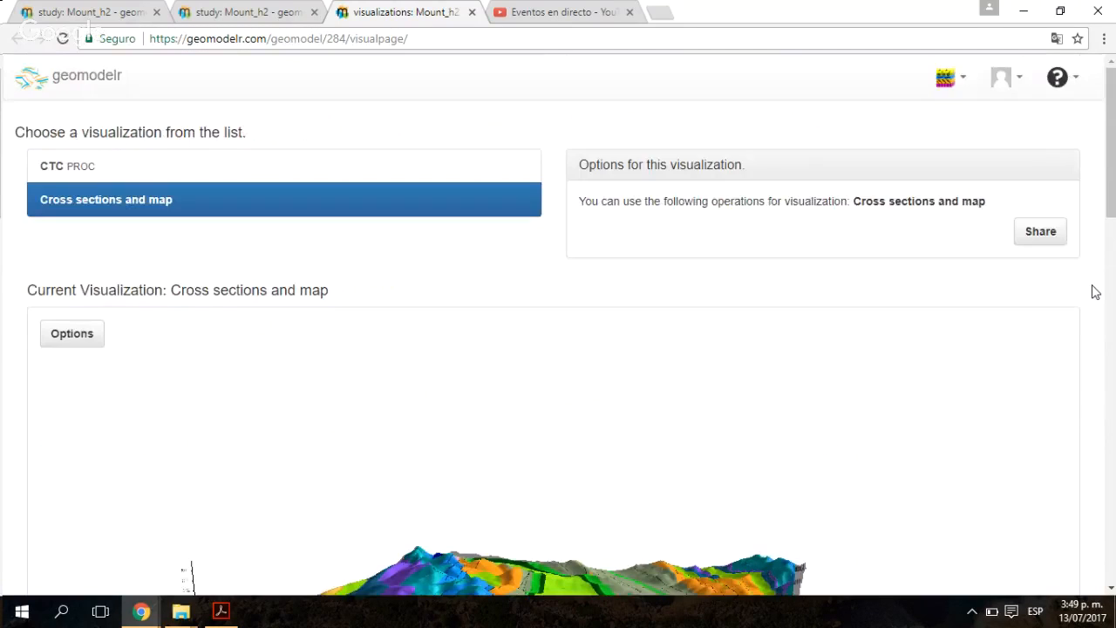
scroll(1095, 292, "down", 3)
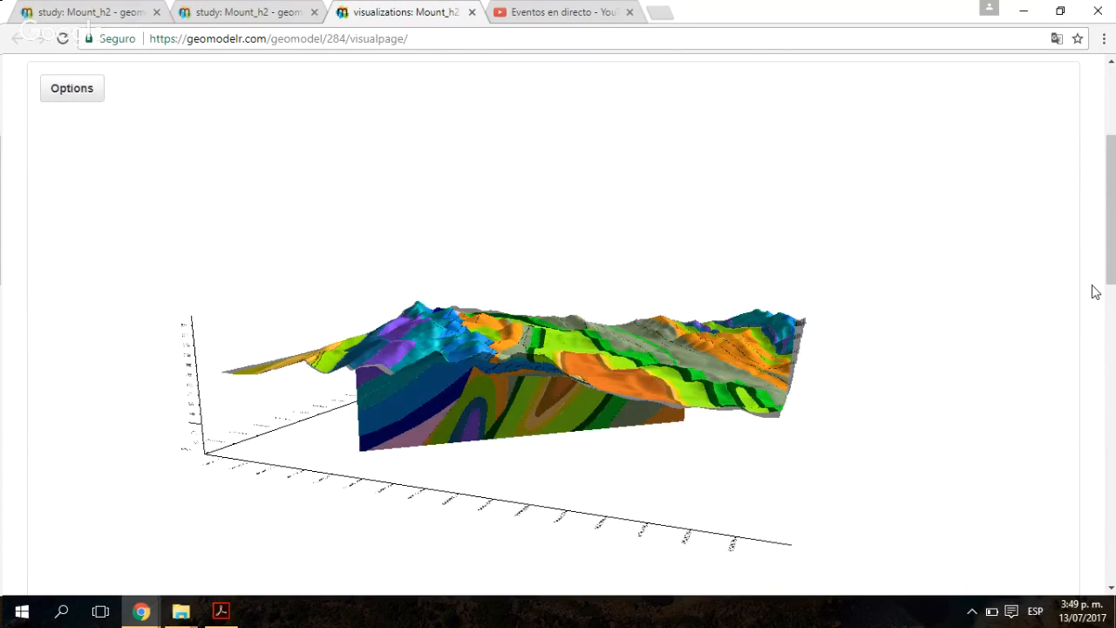
scroll(1095, 292, "down", 1)
scroll(1095, 292, "up", 4)
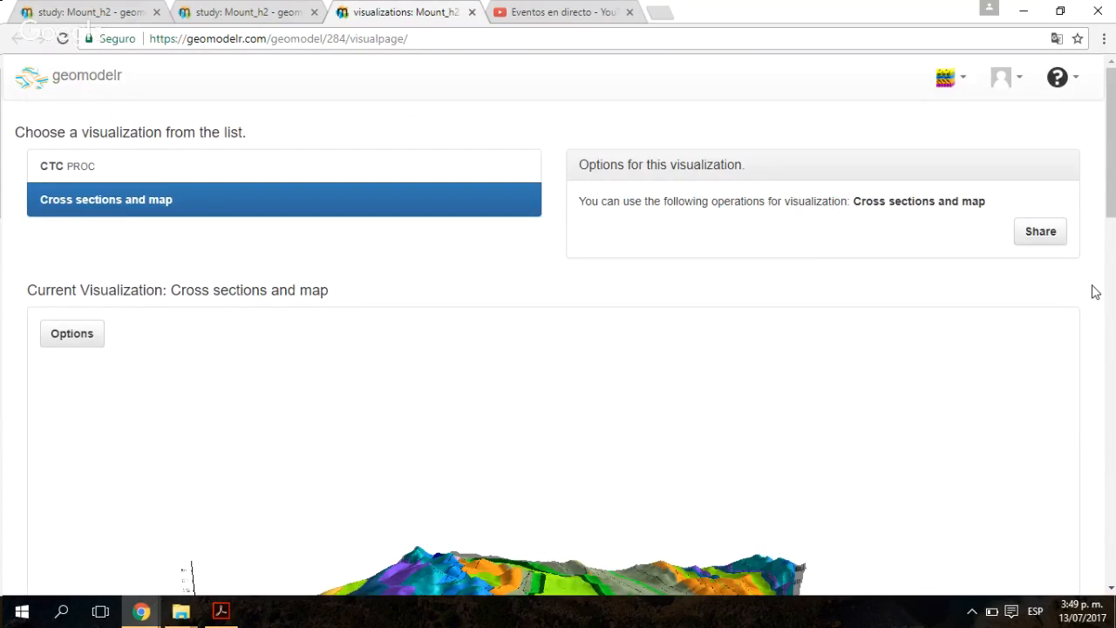
Step: Display the CTC visualization and rotate its 3D view
left_click(63, 178)
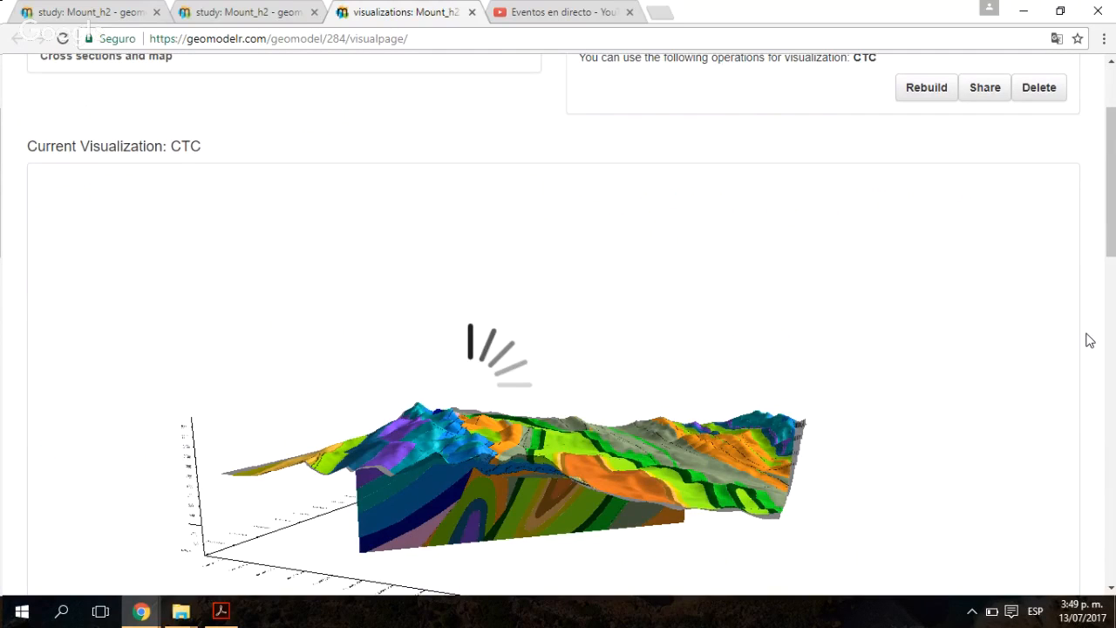
scroll(1090, 340, "down", 1)
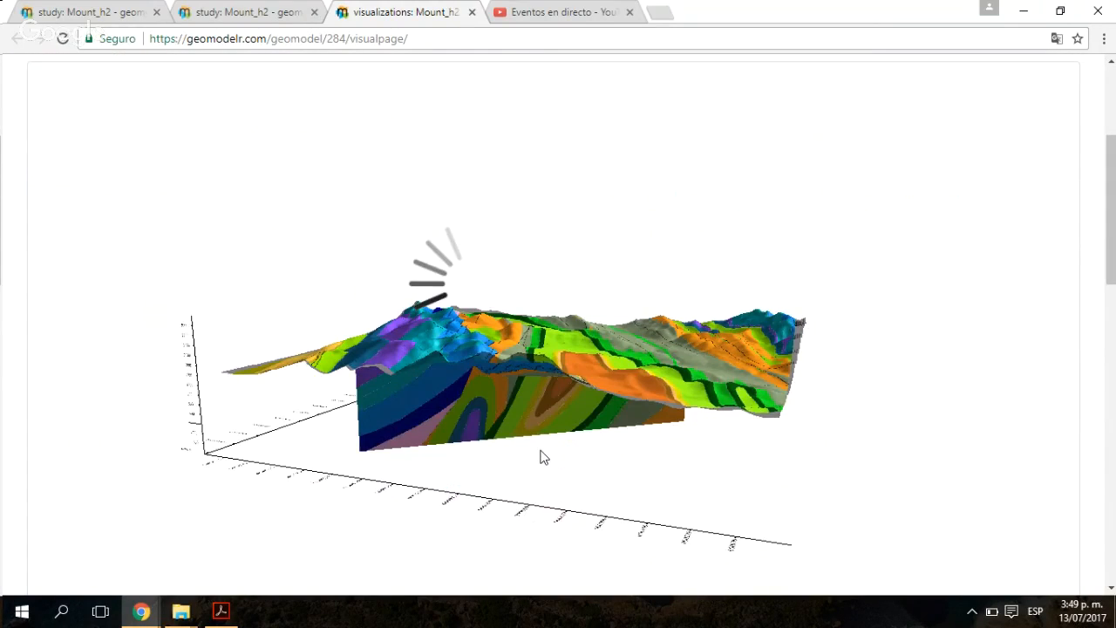
left_click_drag(558, 463, 362, 568)
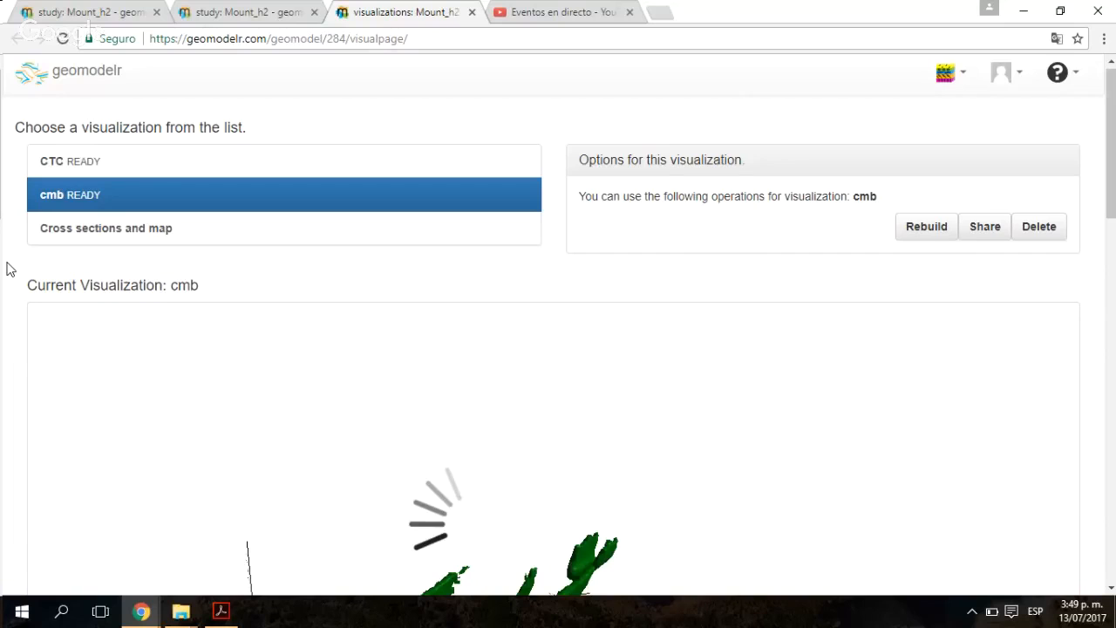
Step: Orbit the combined cmb visualization to examine the green unit against the cross sections and map from below
scroll(372, 314, "down", 4)
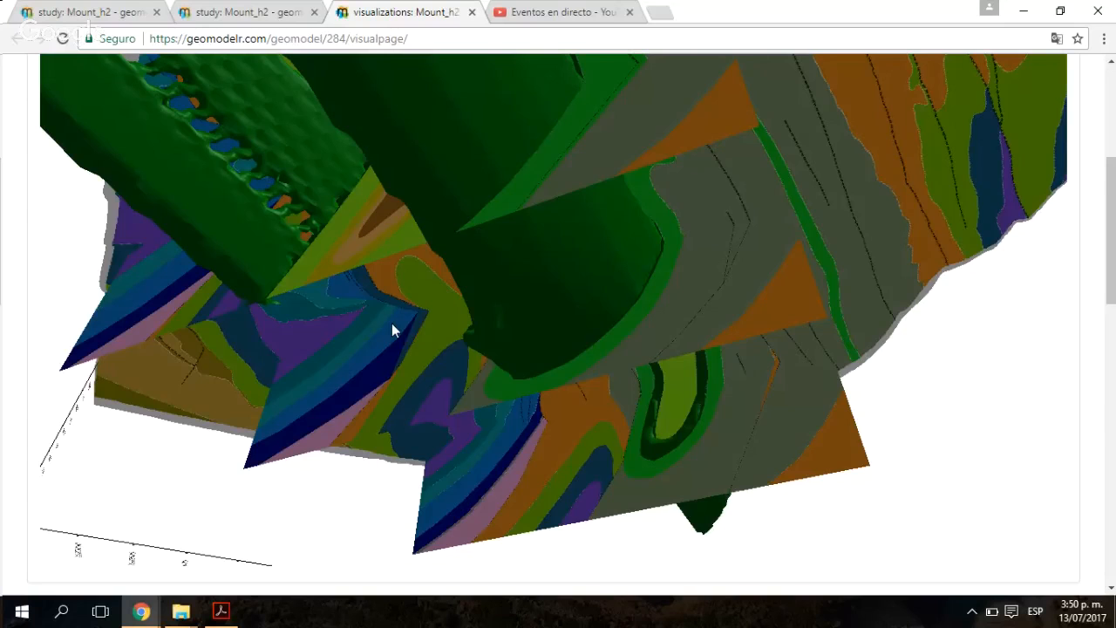
left_click_drag(391, 322, 214, 219)
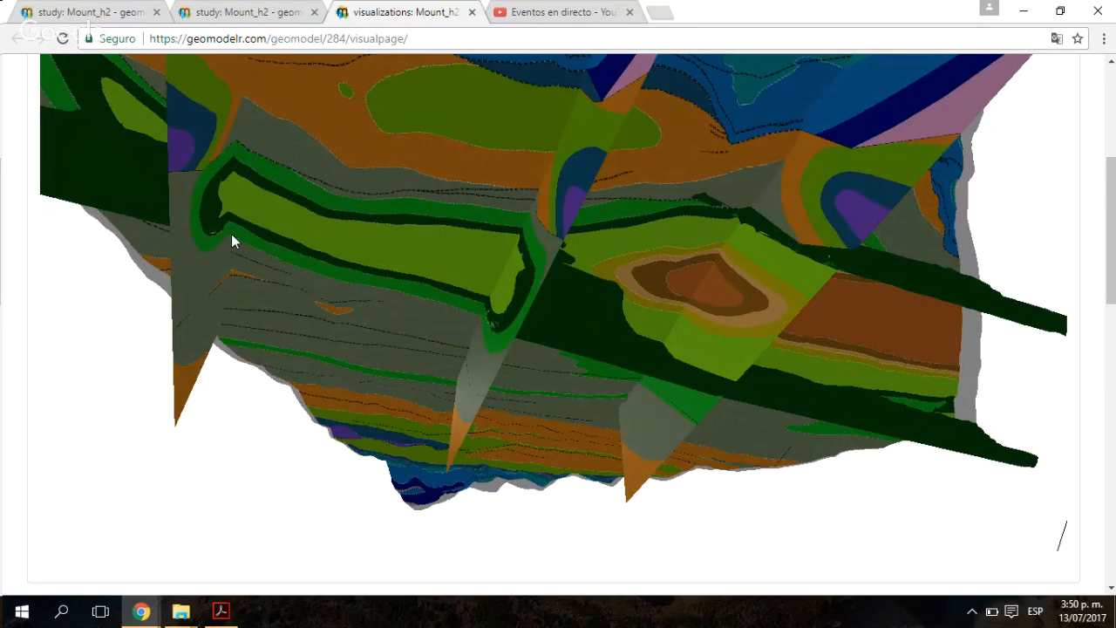
Step: Orbit the cmb visualization to view the units from another side and return to the Mount_h2 study page
left_click_drag(232, 242, 616, 256)
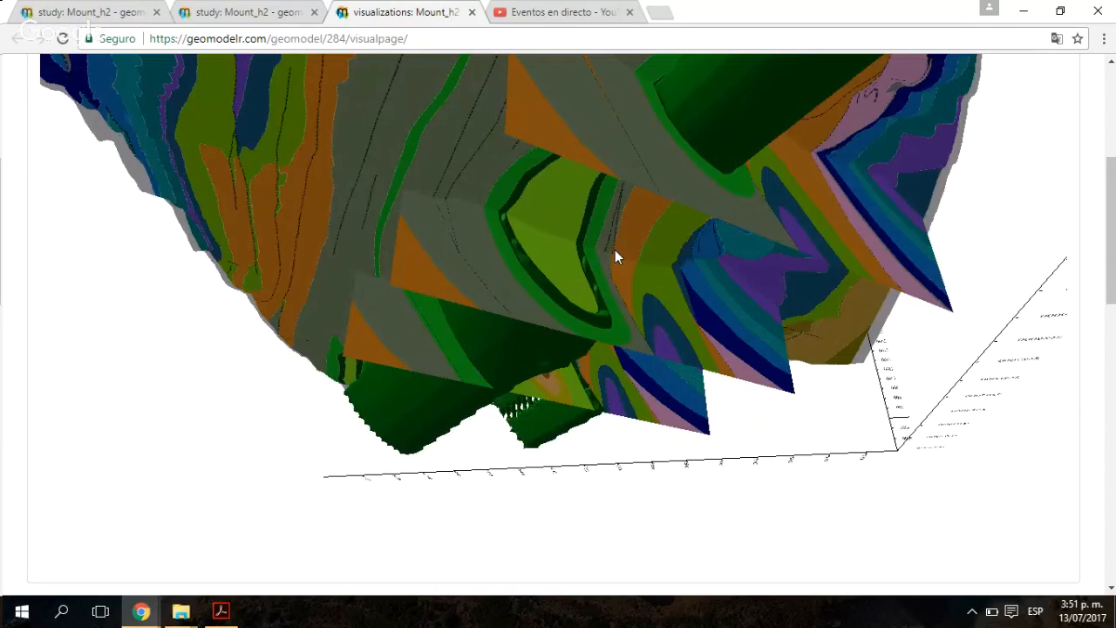
scroll(942, 131, "up", 3)
left_click(942, 75)
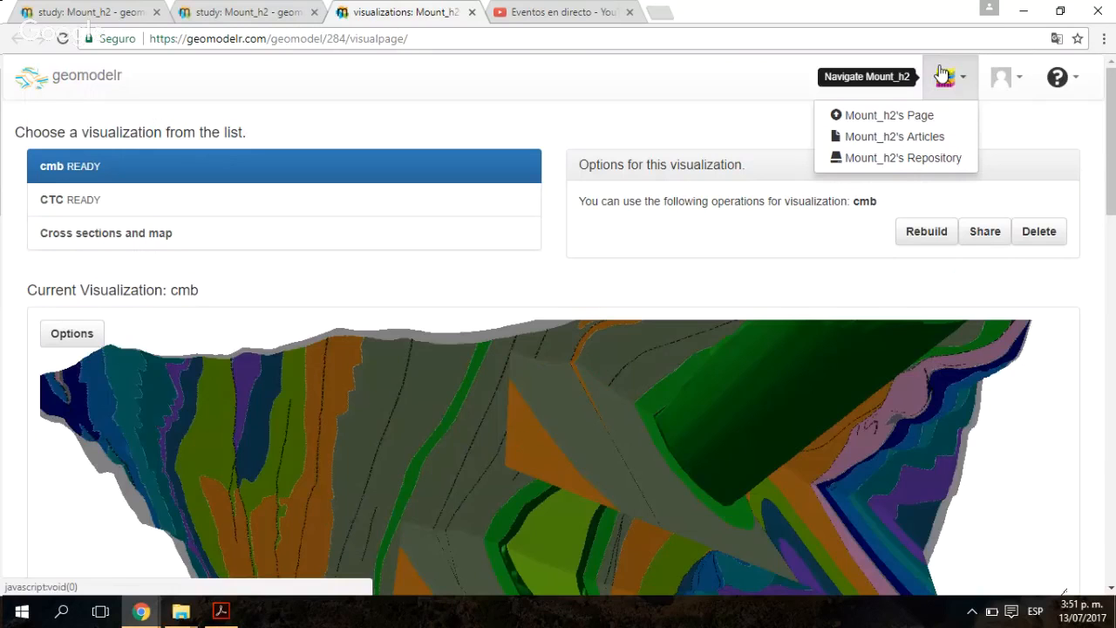
left_click(888, 116)
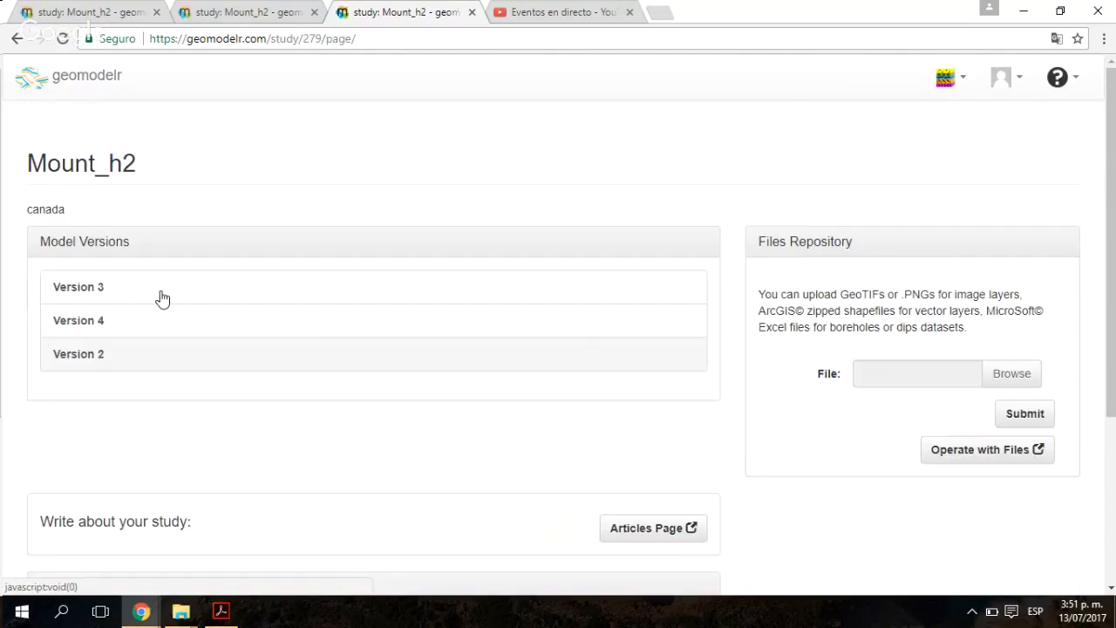
Step: Set up a new empty or interpolated cross section on the map from 648857.5625, 5586240.5 to 657217.31, 5593333.57
scroll(267, 296, "down", 5)
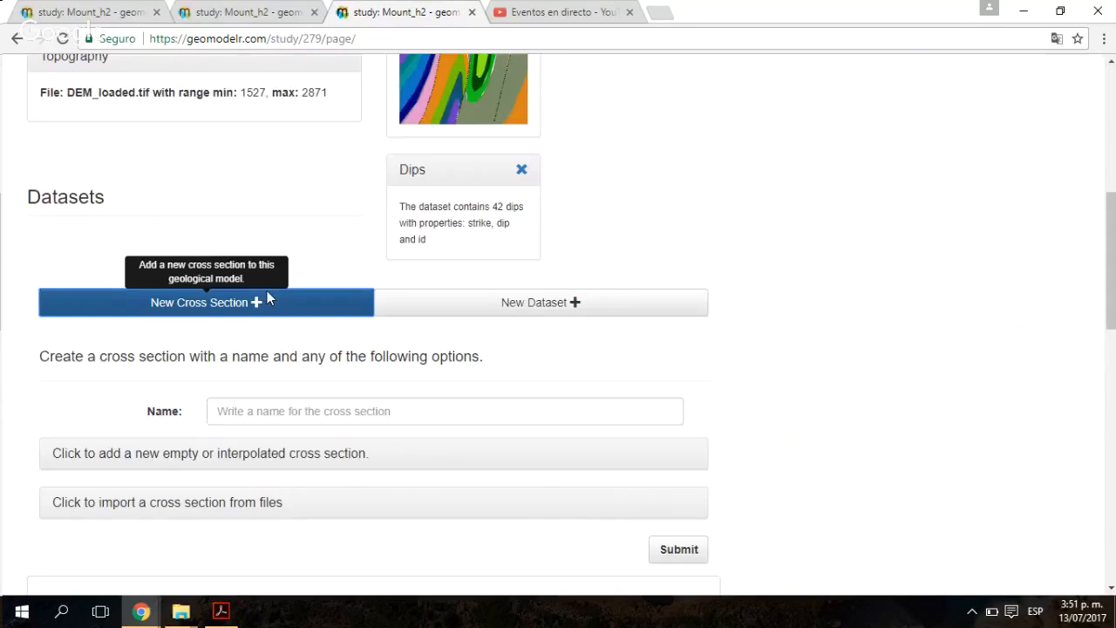
left_click(210, 452)
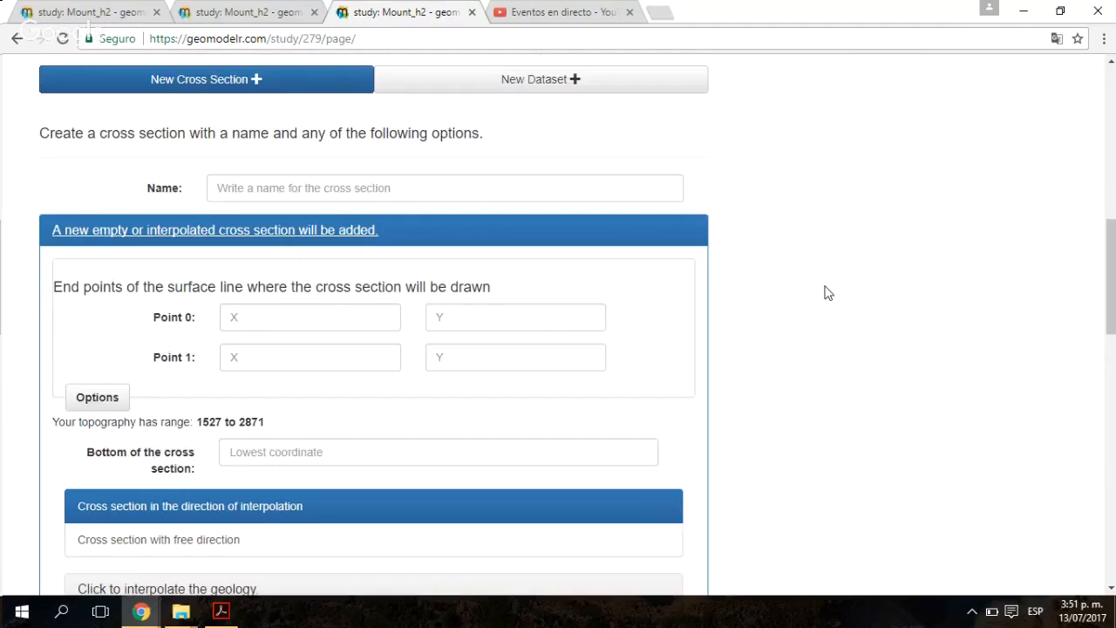
scroll(110, 204, "down", 2)
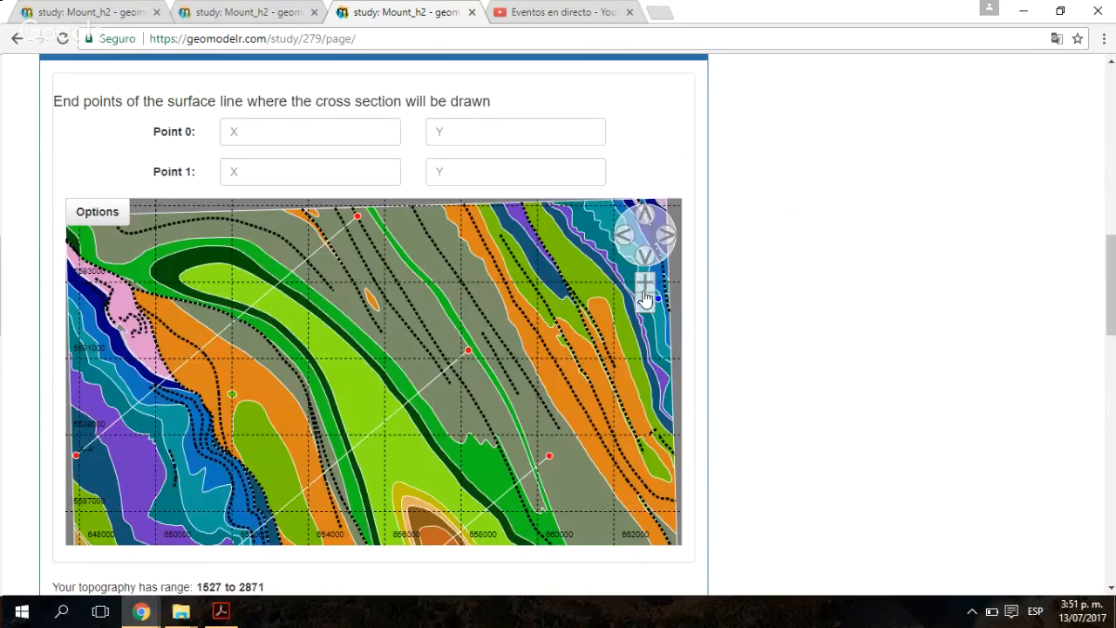
left_click(644, 298)
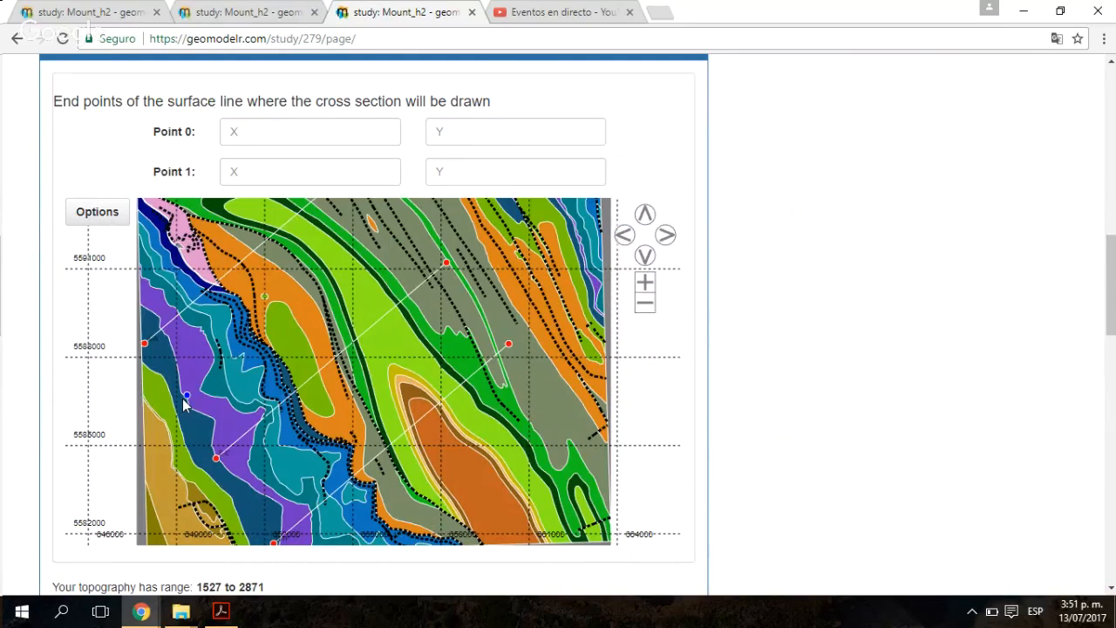
left_click(182, 399)
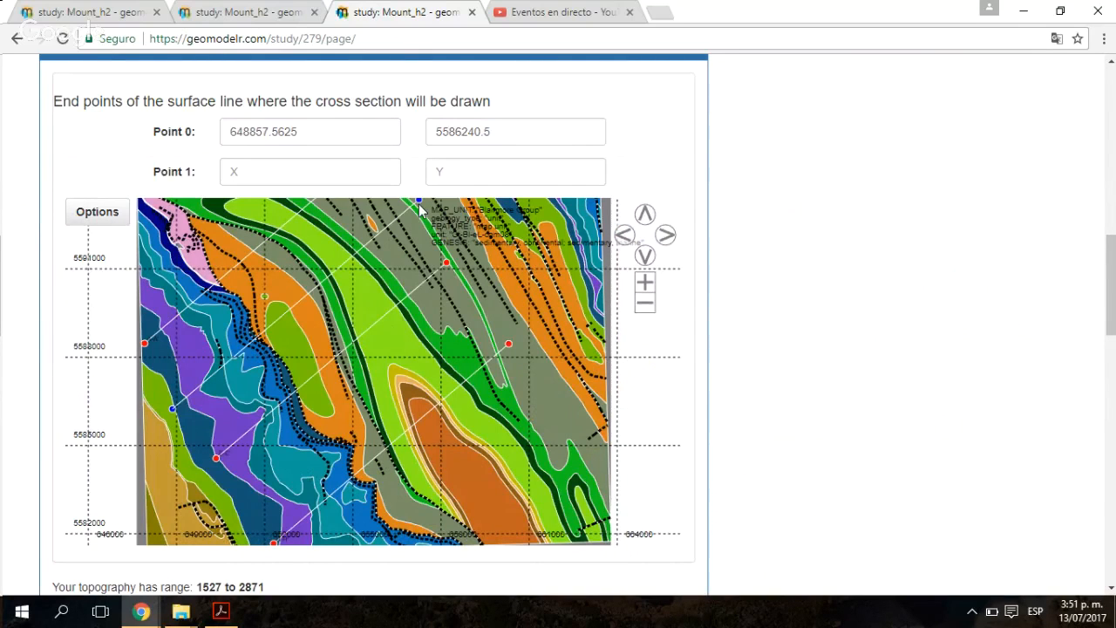
Step: Name the new cross section D-D' and set its bottom to -500
scroll(782, 324, "up", 4)
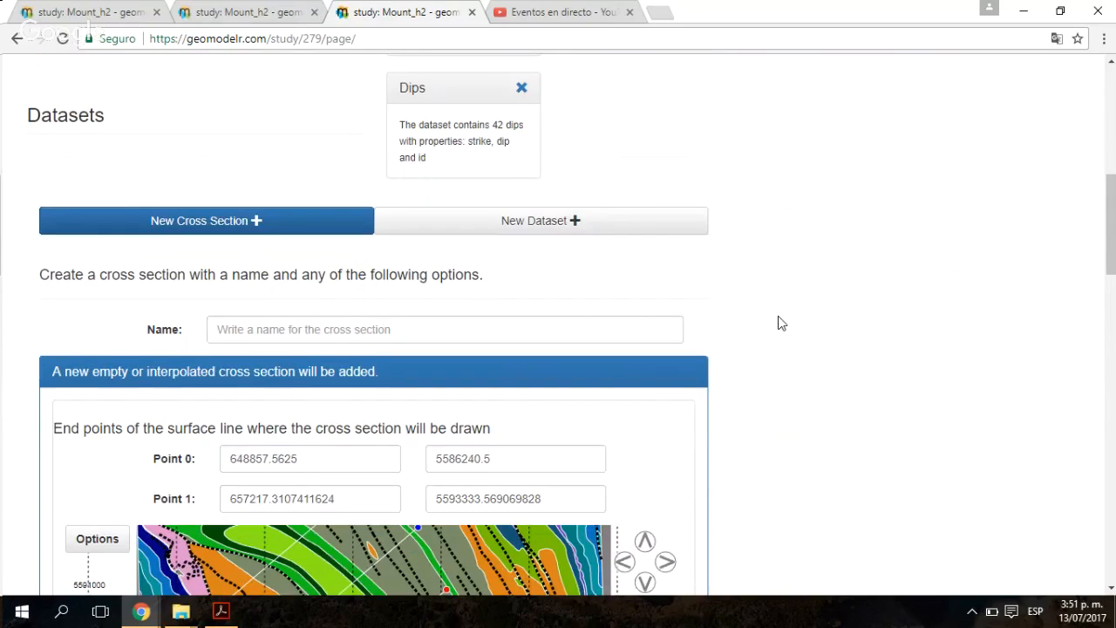
scroll(781, 324, "down", 2)
left_click(367, 168)
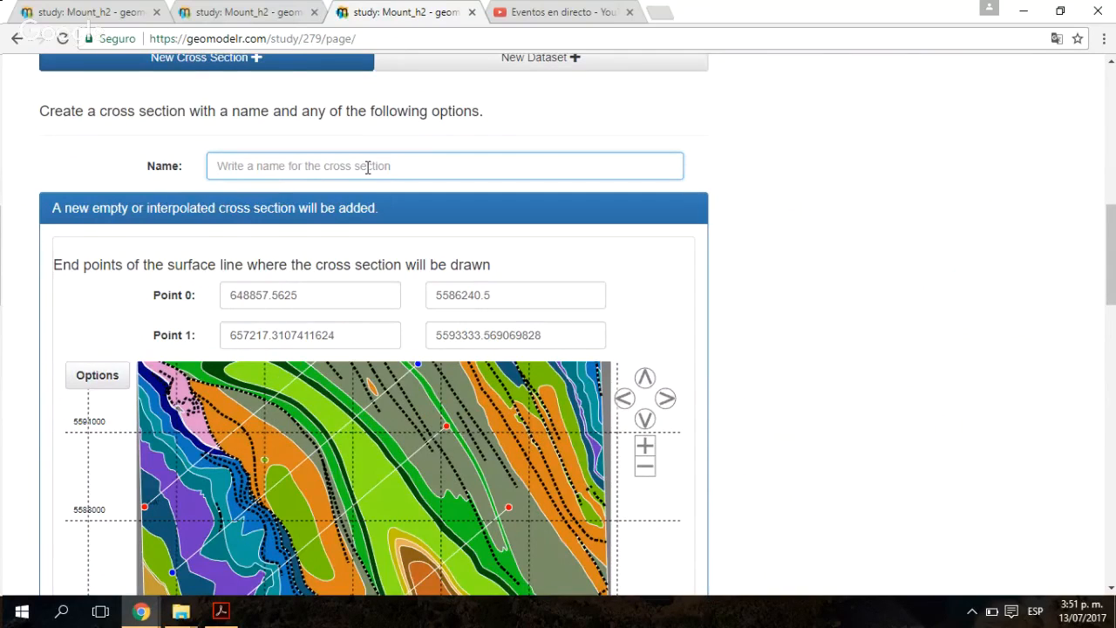
type("D-D'")
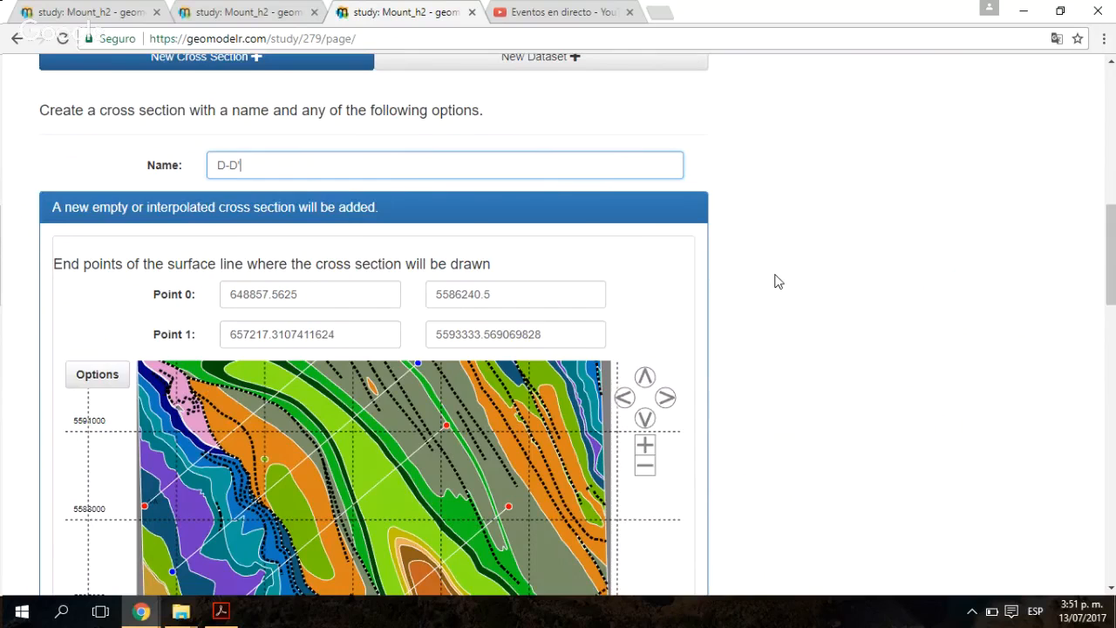
scroll(779, 281, "down", 3)
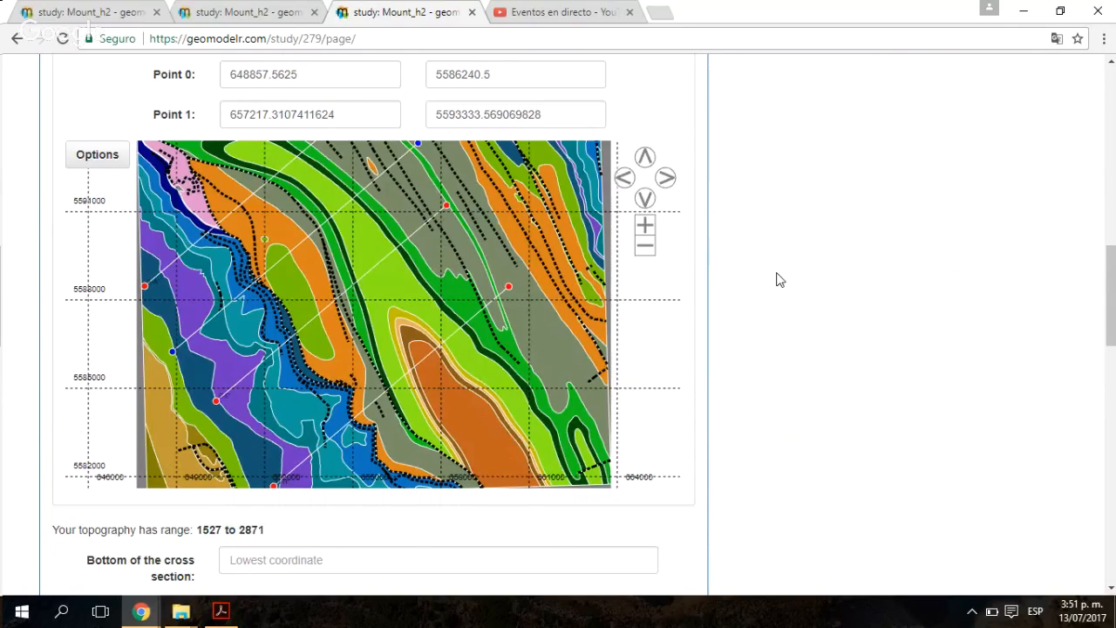
scroll(779, 279, "down", 1)
left_click(471, 441)
type("-500")
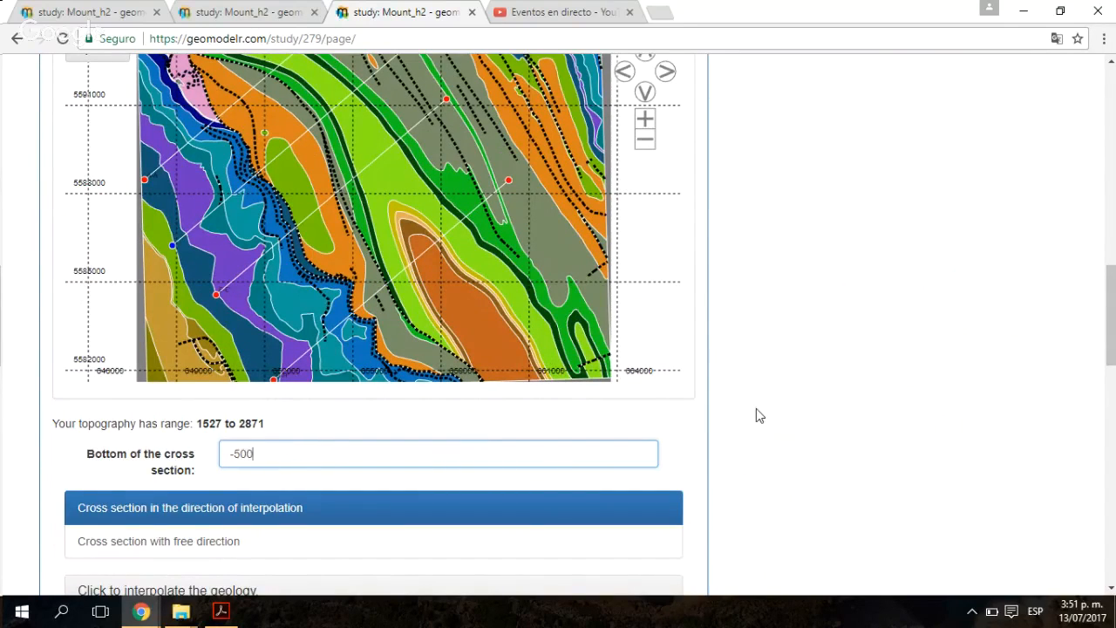
Step: Interpolate the geology from automatically selected cross sections in the direction of interpolation, submit D-D' and check its entry among the cross sections
scroll(767, 409, "down", 1)
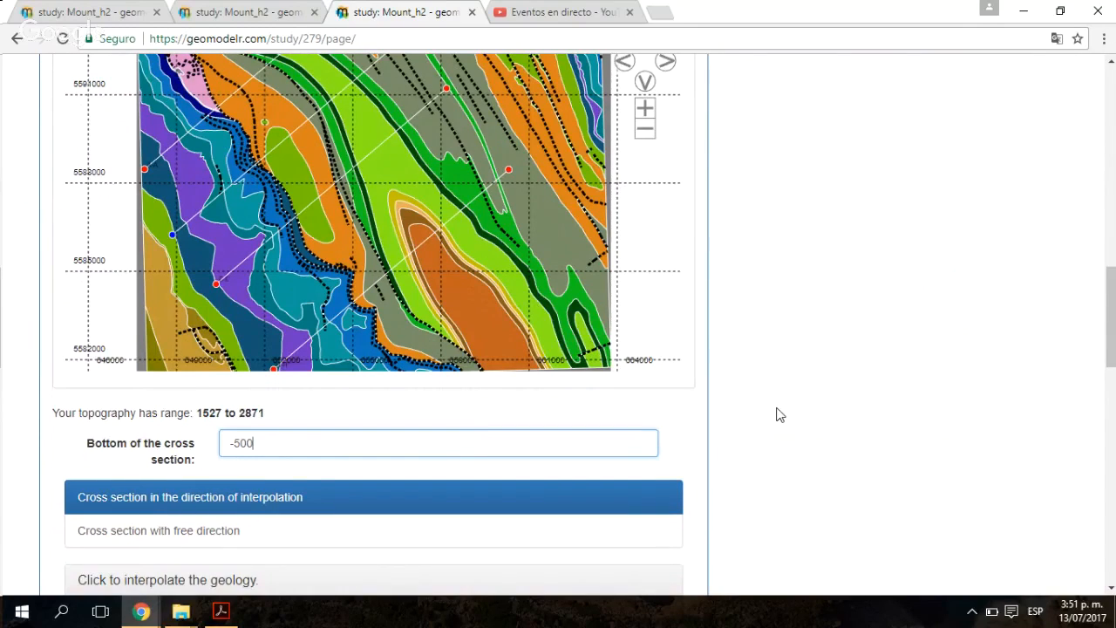
left_click(779, 416)
scroll(738, 393, "down", 3)
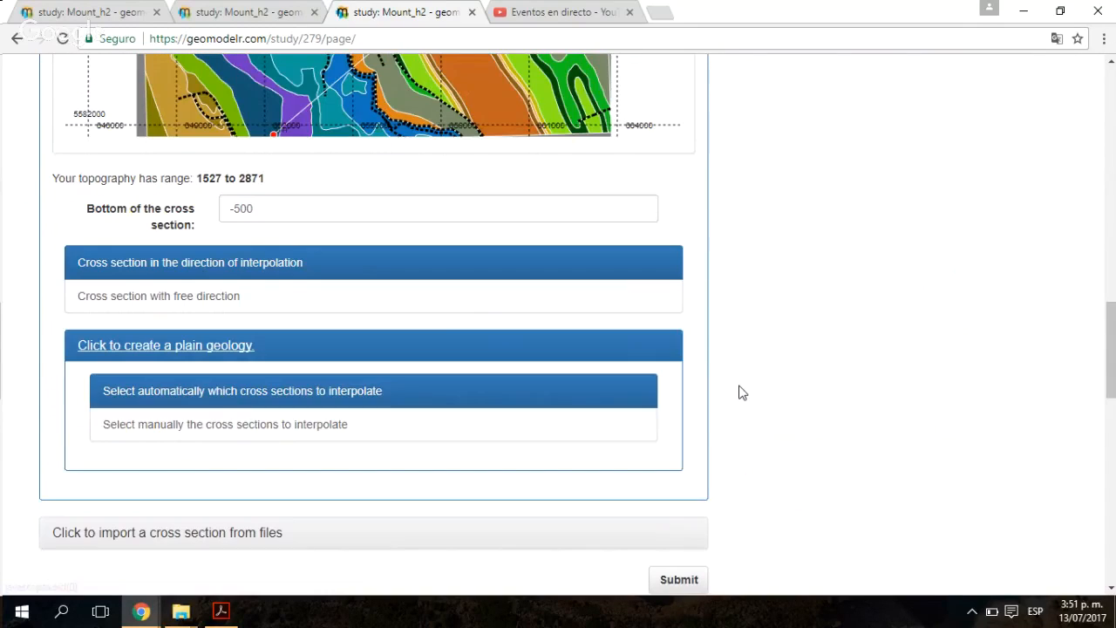
scroll(739, 393, "down", 10)
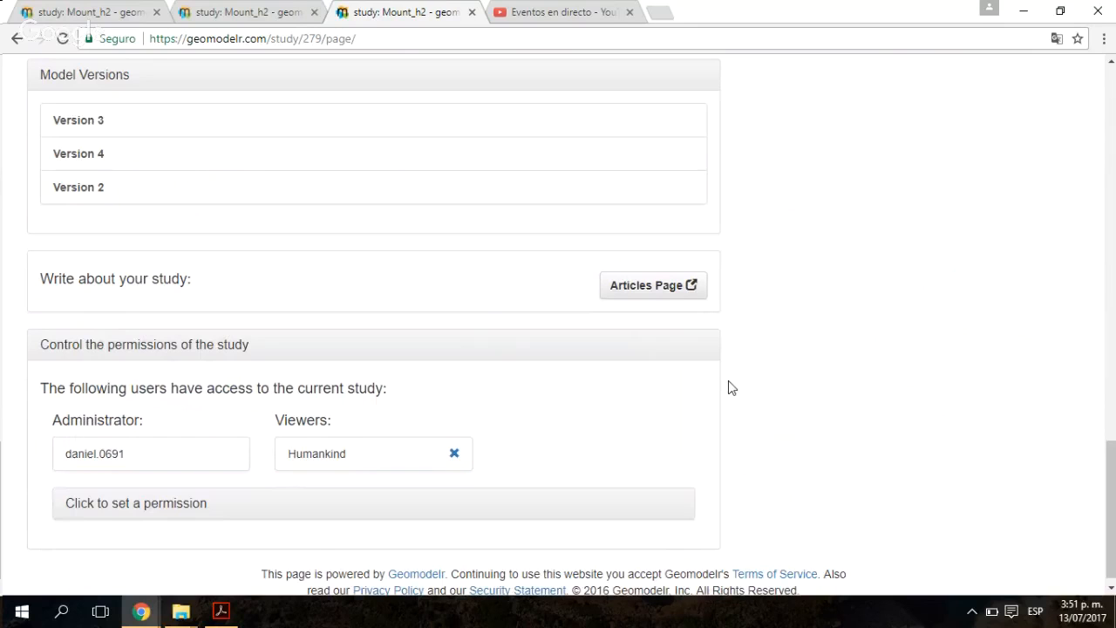
scroll(730, 383, "up", 12)
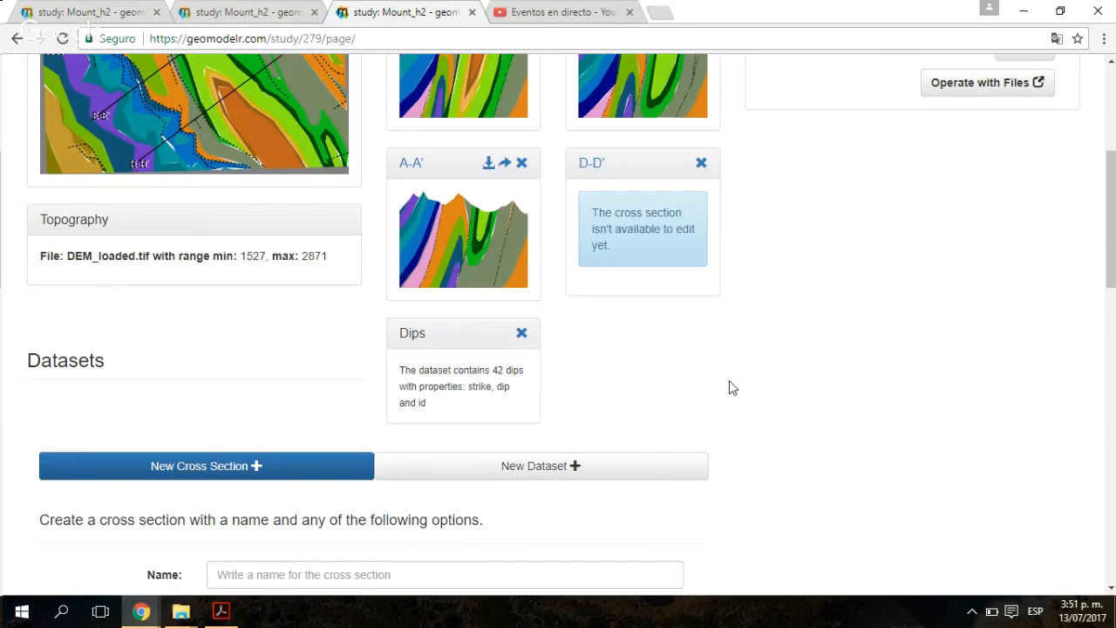
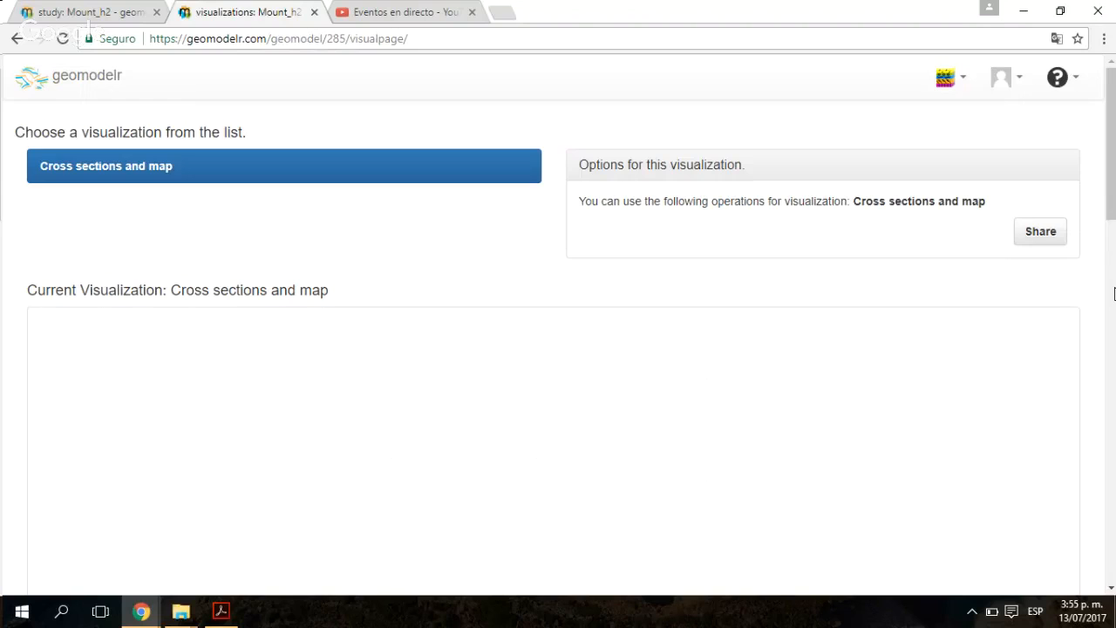
Step: Orbit the 3D view of the Cross sections and map visualization
scroll(1114, 230, "down", 2)
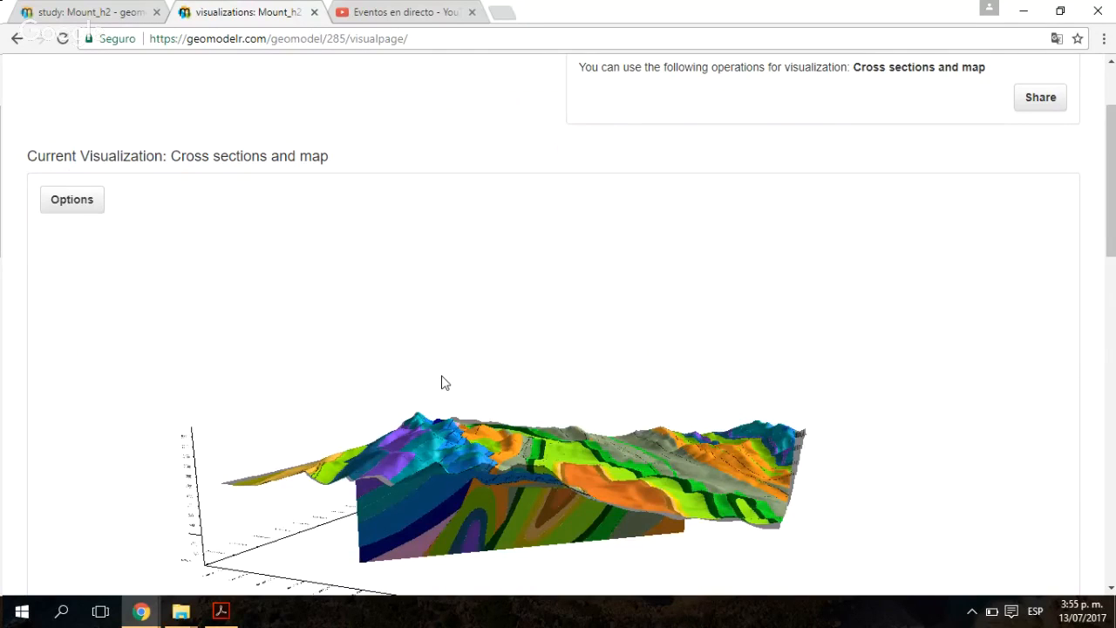
left_click_drag(442, 382, 720, 399)
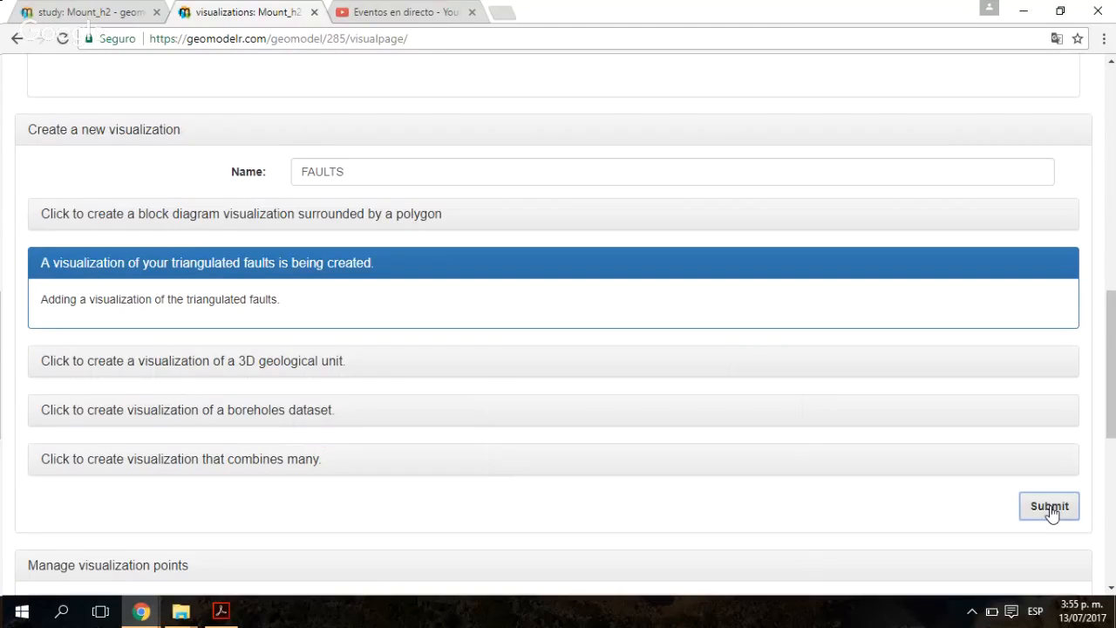
Step: Submit the triangulated faults visualization named FAULTS and orbit its fault surfaces
scroll(401, 289, "down", 3)
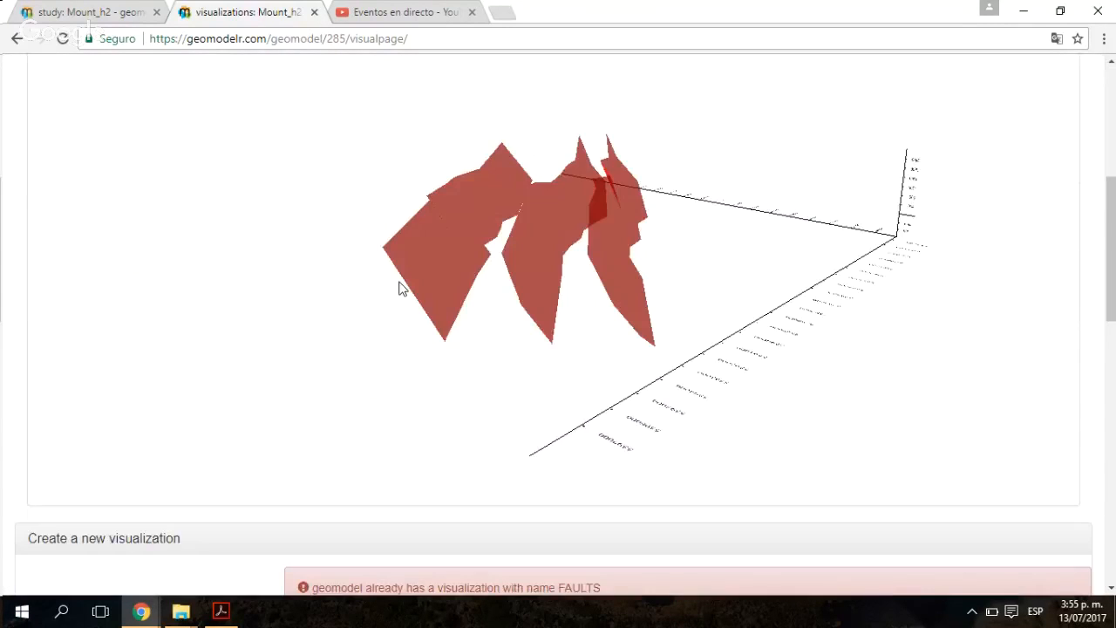
left_click_drag(401, 289, 426, 287)
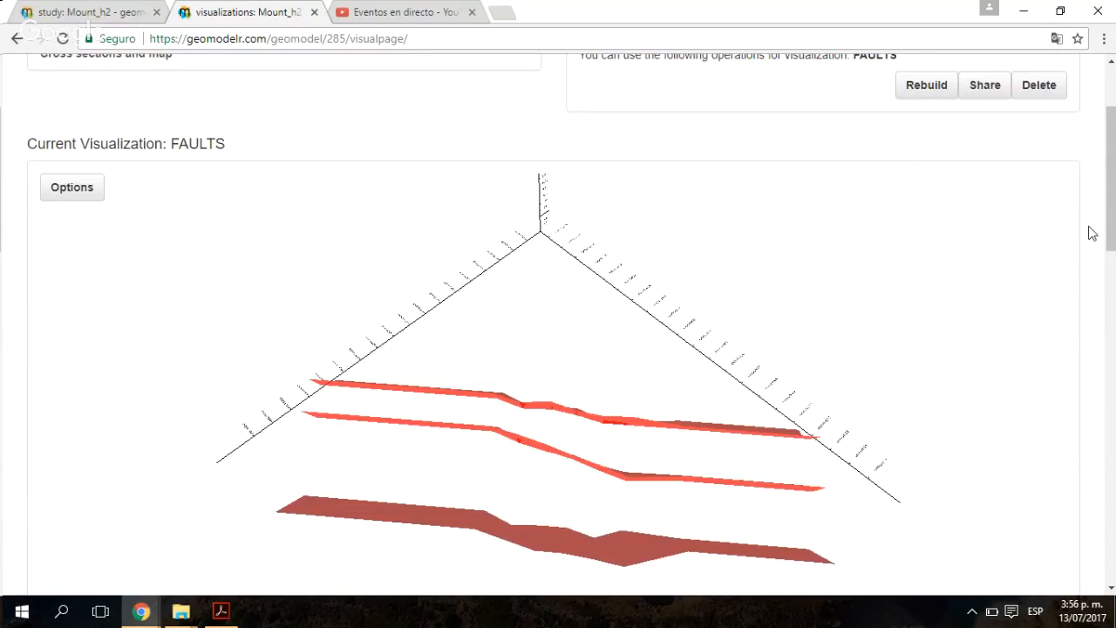
Step: Set up a new 3D geological unit visualization named PINK with Dv-P as the unit
scroll(1092, 233, "down", 8)
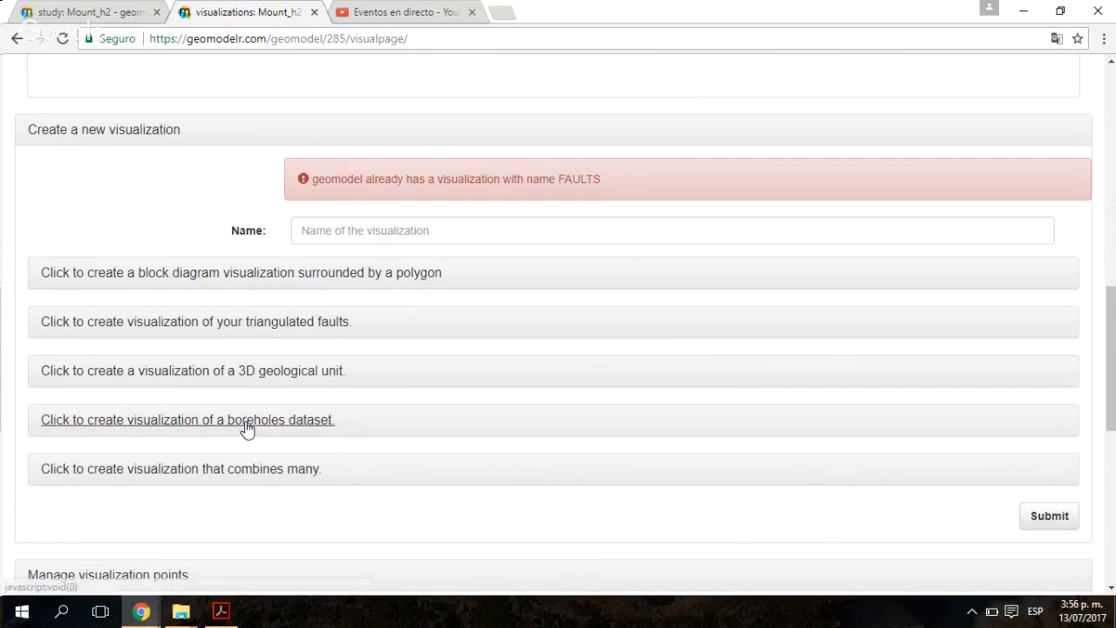
left_click(261, 373)
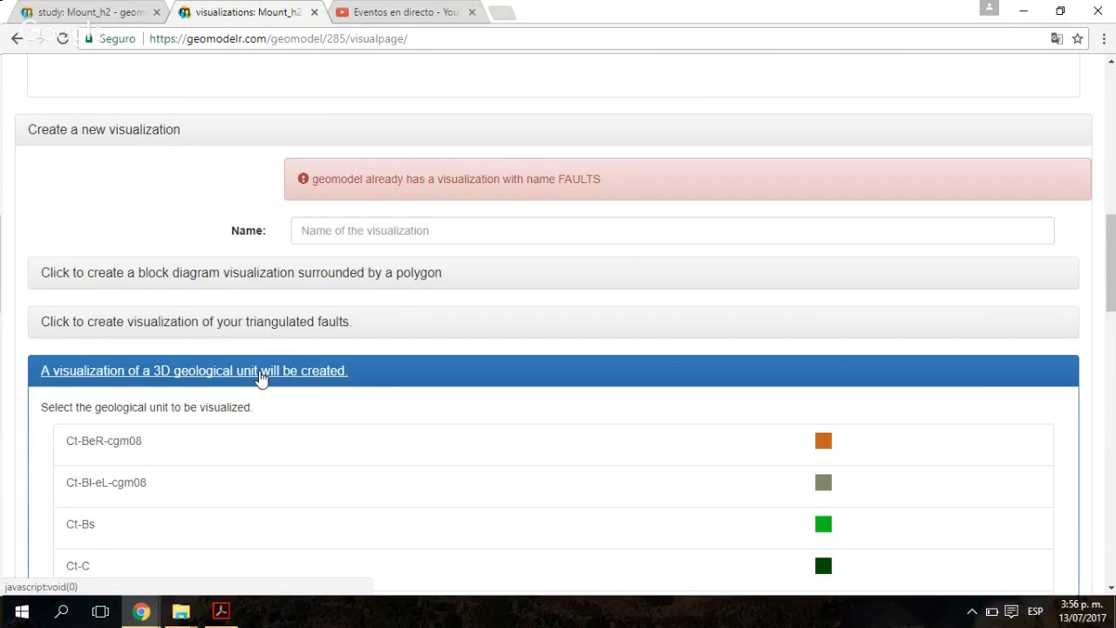
scroll(578, 372, "down", 2)
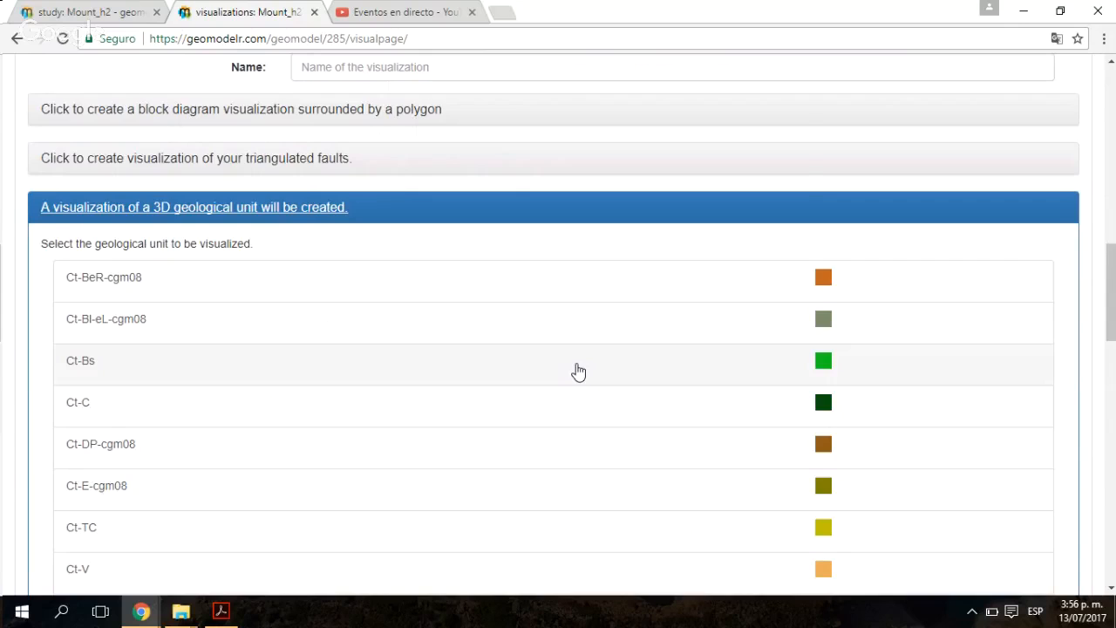
scroll(578, 371, "down", 2)
scroll(699, 321, "down", 4)
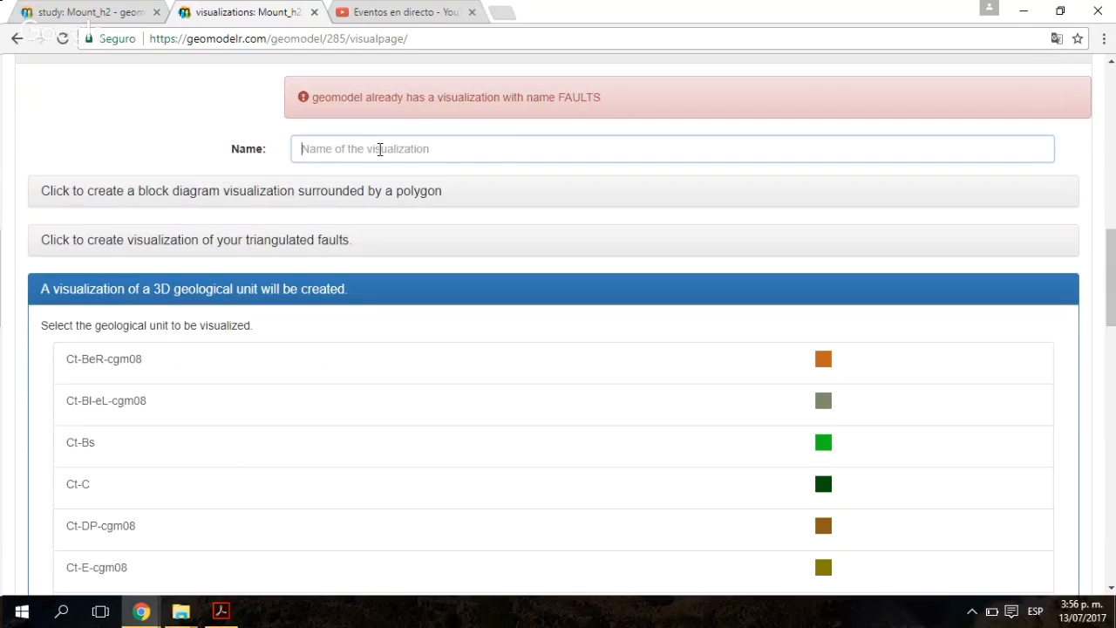
type("PINK")
scroll(1097, 228, "down", 4)
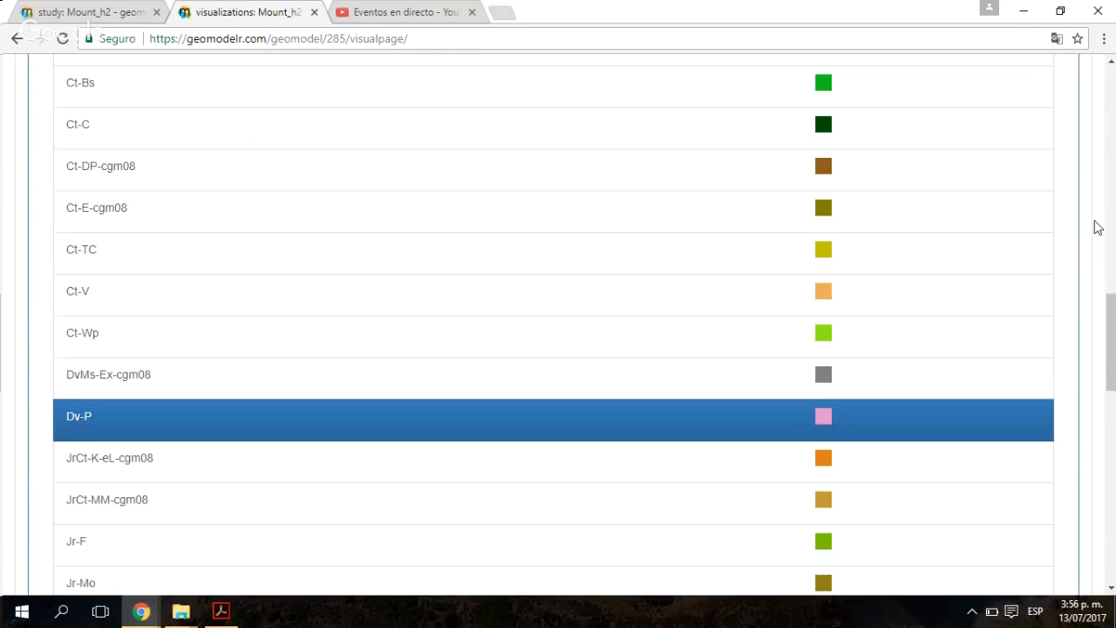
Step: Submit the PINK visualization, display it and orbit the pink unit
scroll(1097, 228, "down", 8)
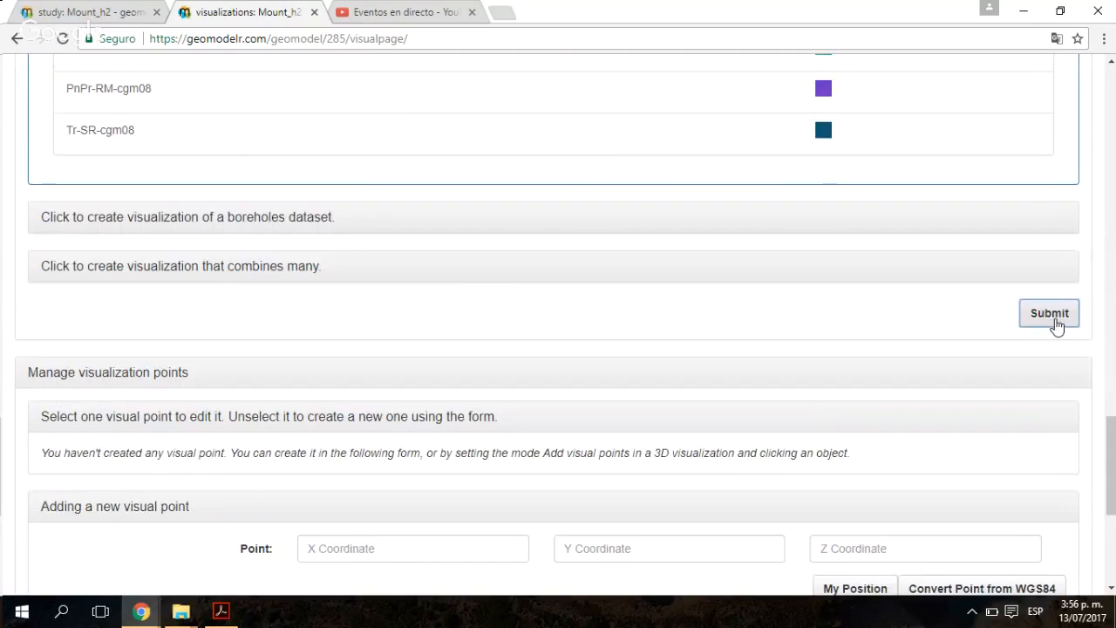
left_click(1057, 323)
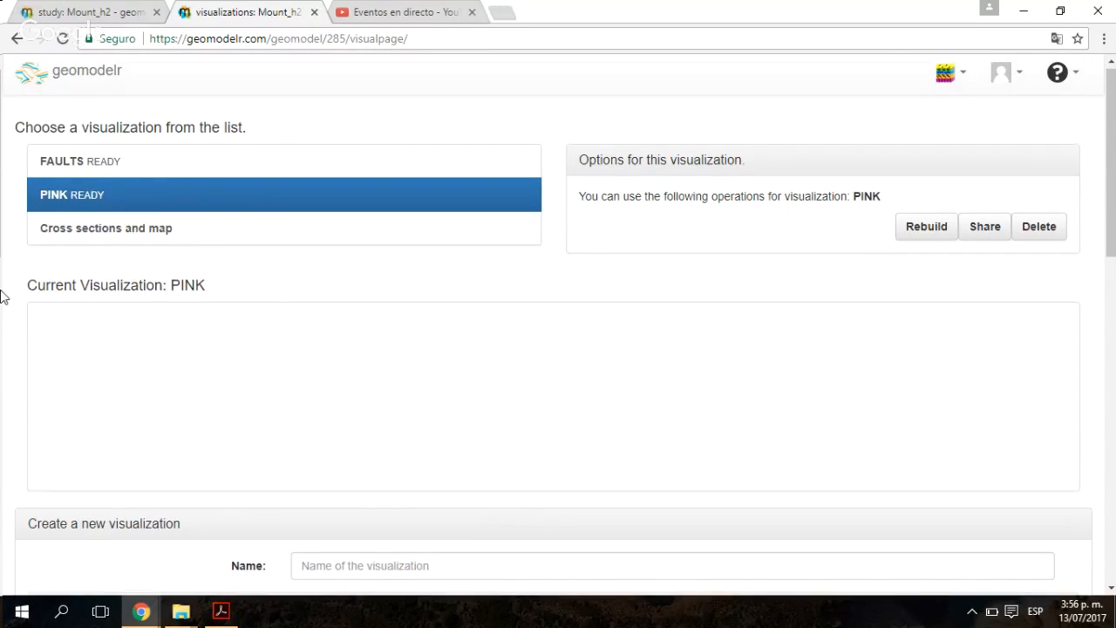
scroll(304, 267, "down", 2)
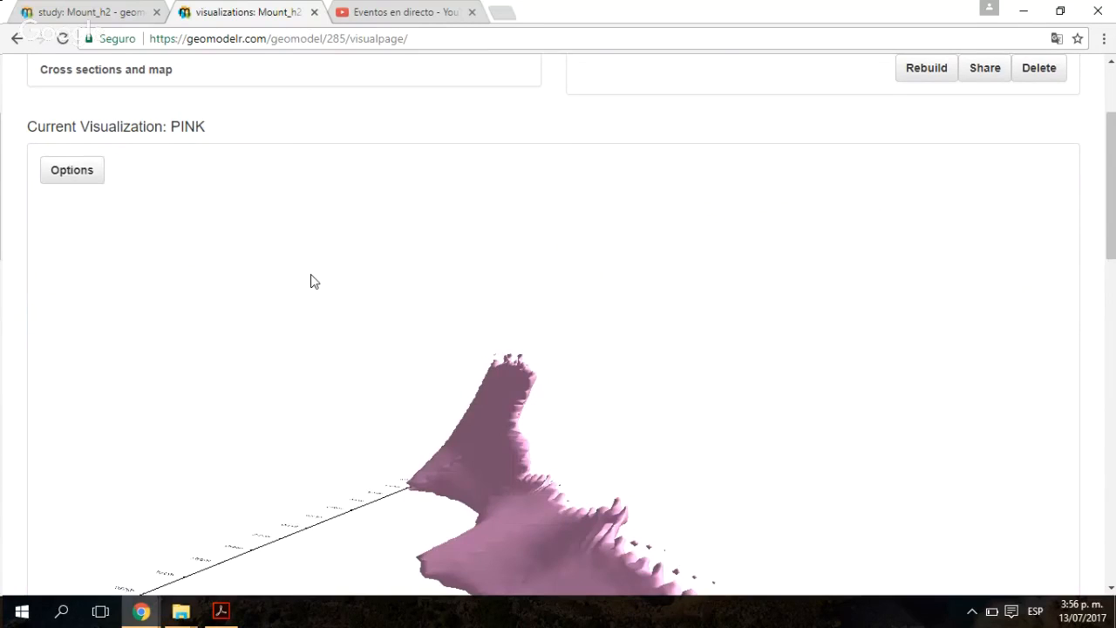
left_click_drag(314, 281, 959, 337)
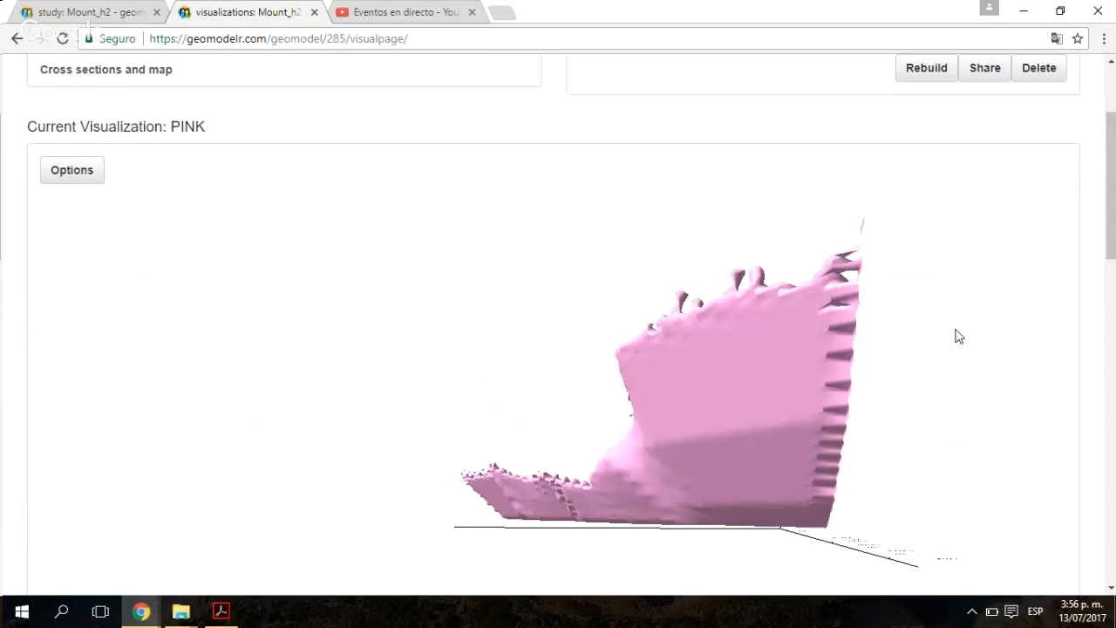
Step: Set up a new combined visualization that includes the FAULTS and PINK visualizations
scroll(1090, 279, "down", 5)
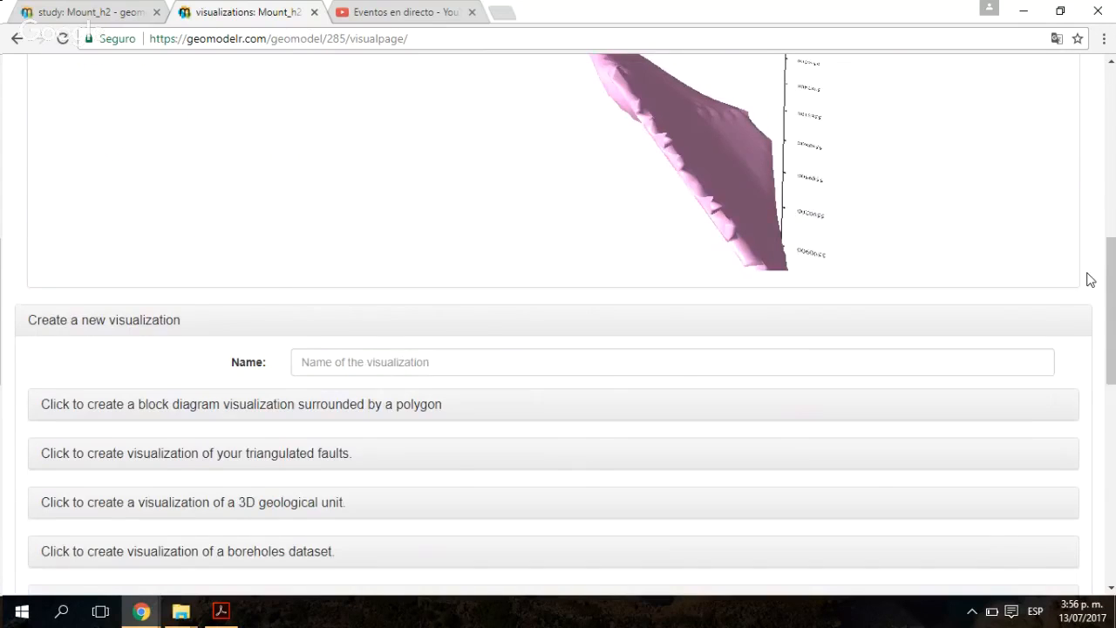
scroll(1090, 279, "down", 1)
left_click(267, 358)
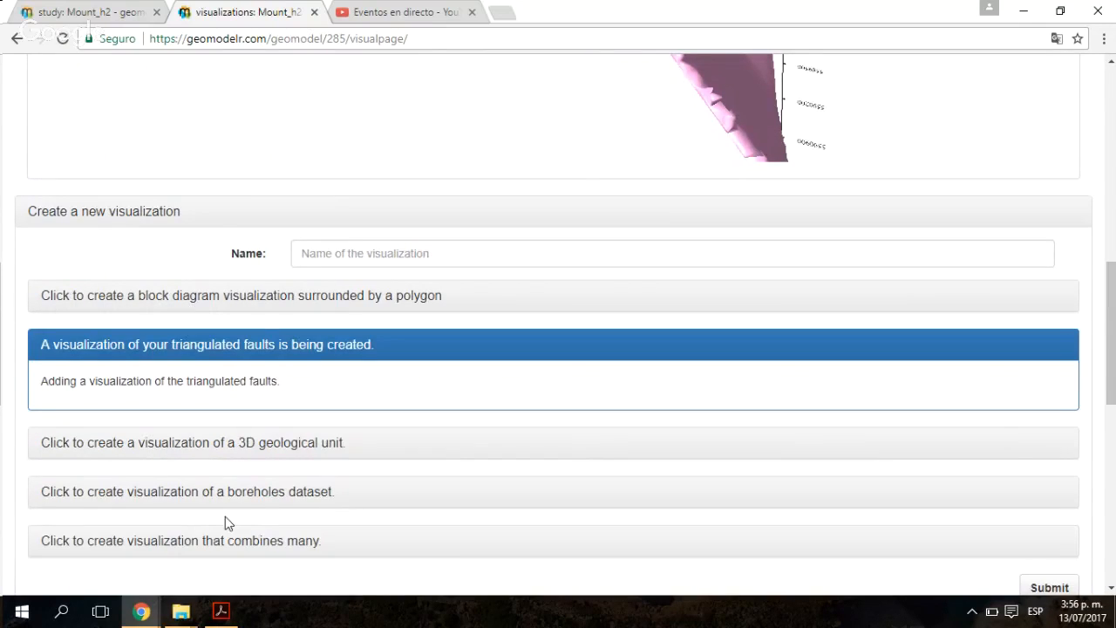
left_click(225, 536)
scroll(260, 328, "down", 2)
left_click(260, 350)
scroll(1031, 443, "up", 2)
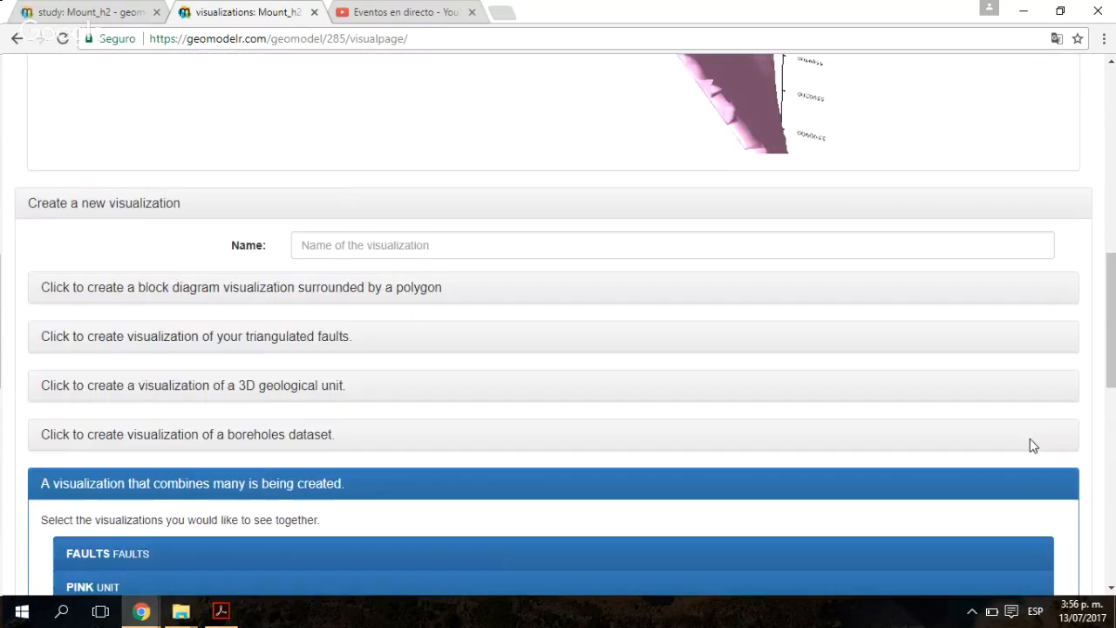
Step: Name the combined visualization "faults pink" and submit it
left_click(313, 245)
type("faults ")
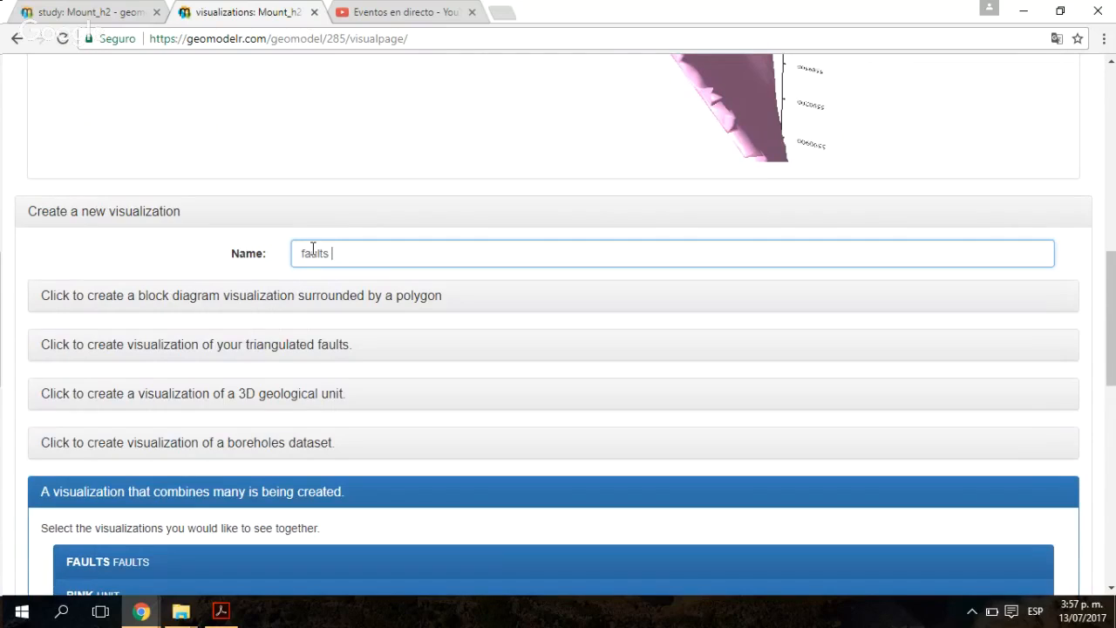
type("pink")
scroll(1039, 580, "down", 2)
left_click(1050, 541)
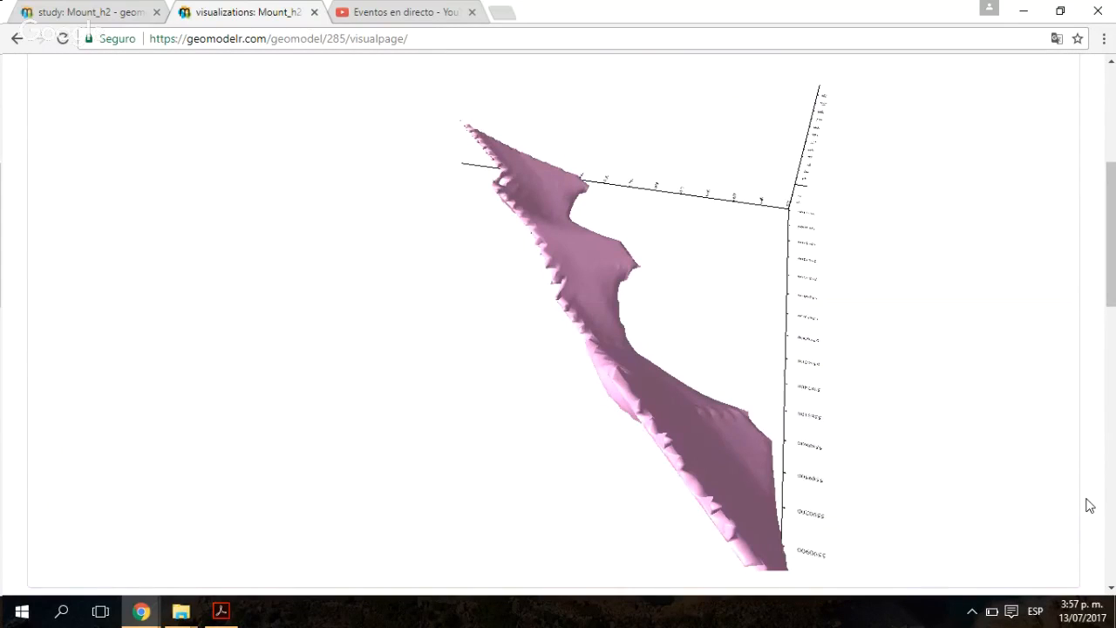
Step: Display the faults pink visualization and orbit the faults together with the pink unit
scroll(127, 234, "up", 4)
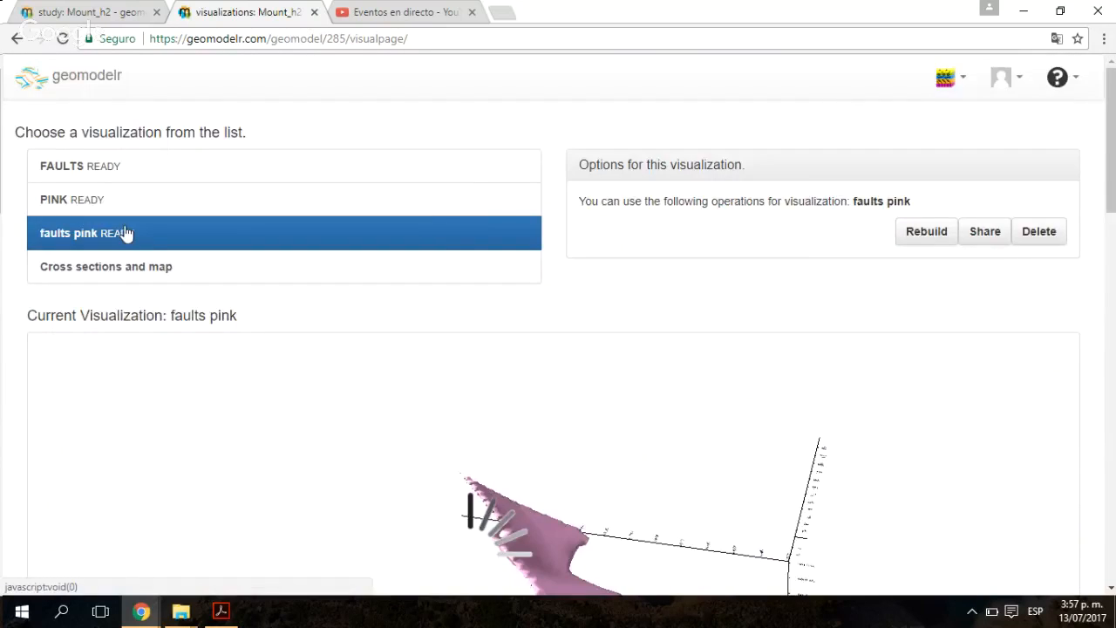
scroll(126, 234, "down", 4)
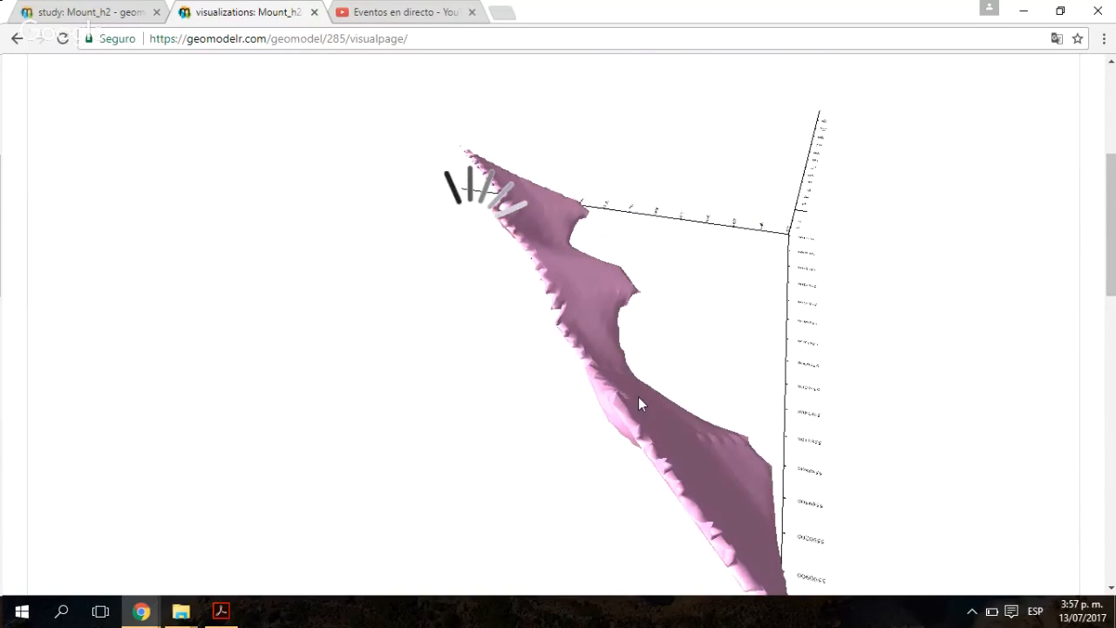
left_click_drag(639, 399, 652, 413)
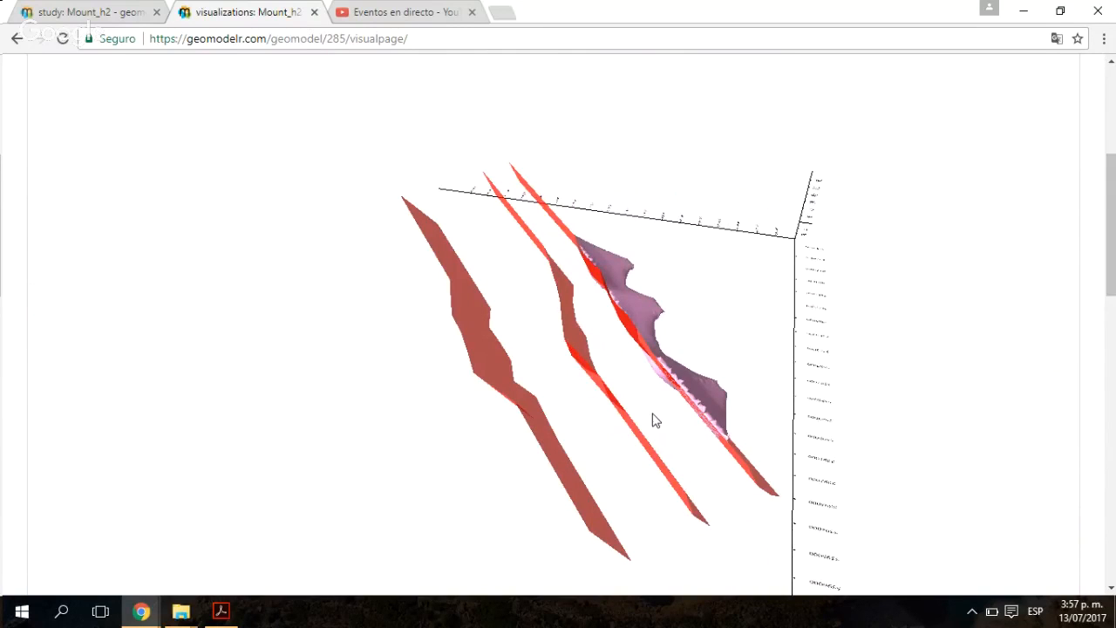
left_click_drag(655, 419, 697, 277)
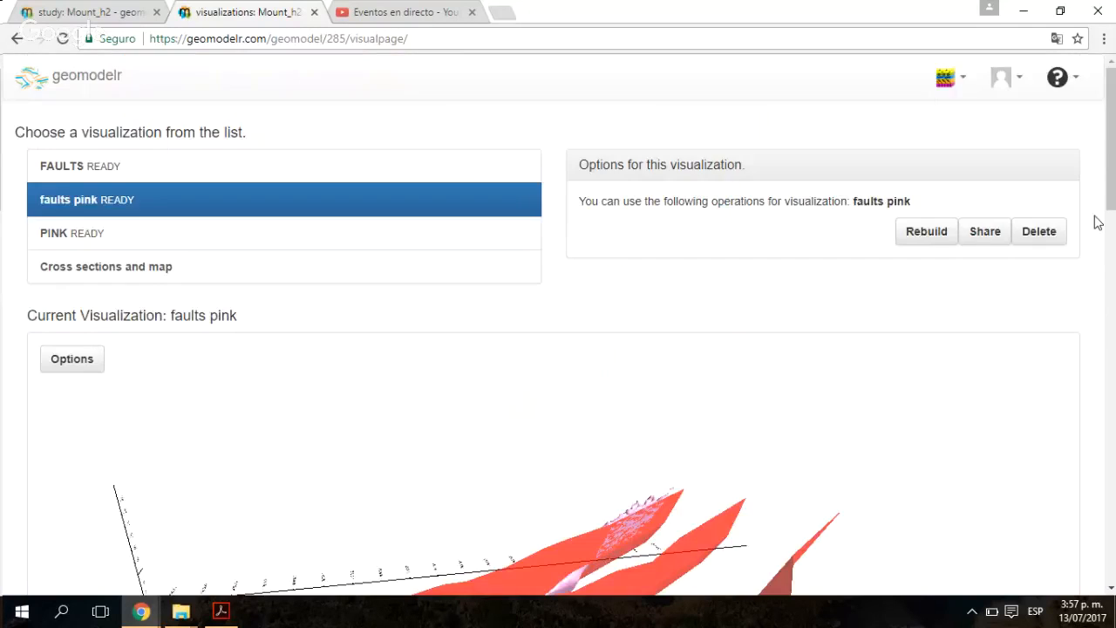
Step: Start a block diagram visualization and draw a closed eight-node polygon across the central part of the geological map
scroll(220, 252, "down", 10)
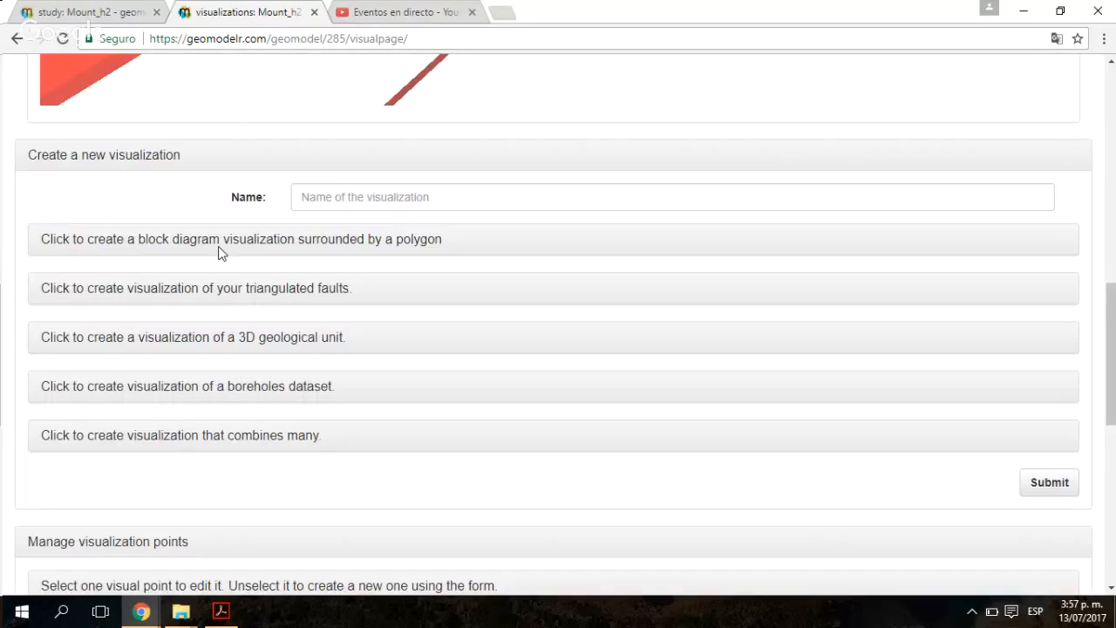
left_click(219, 245)
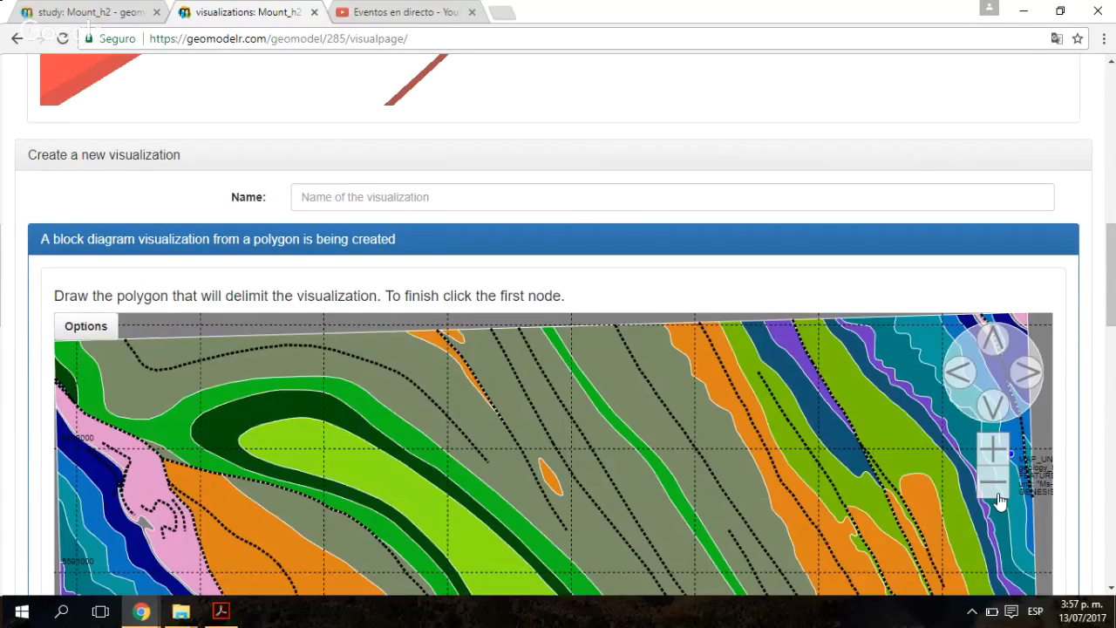
left_click(998, 490)
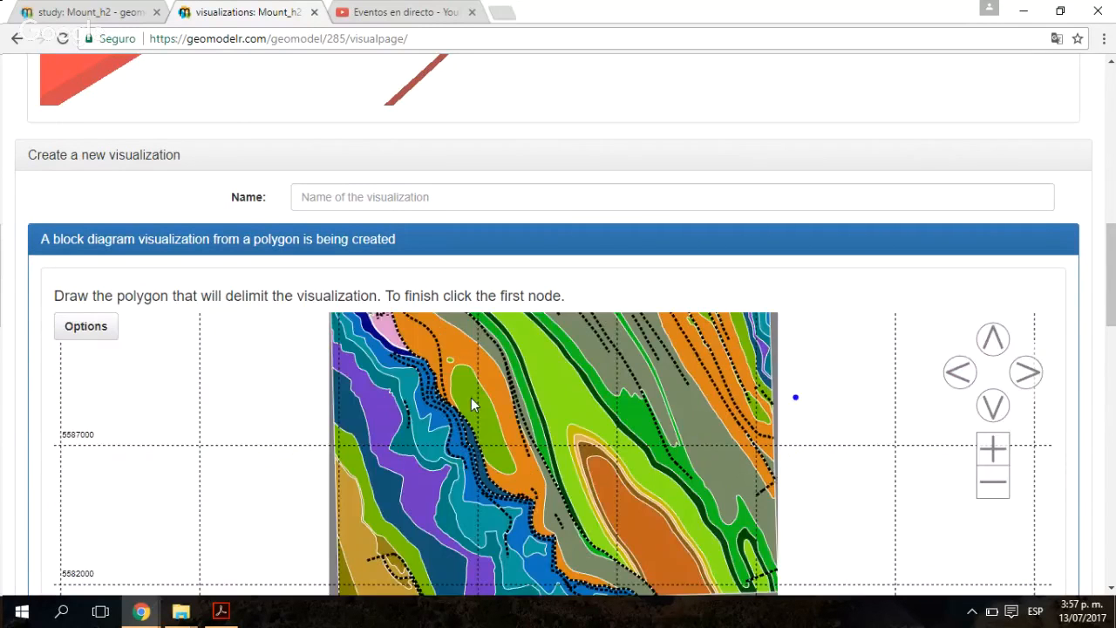
left_click(992, 407)
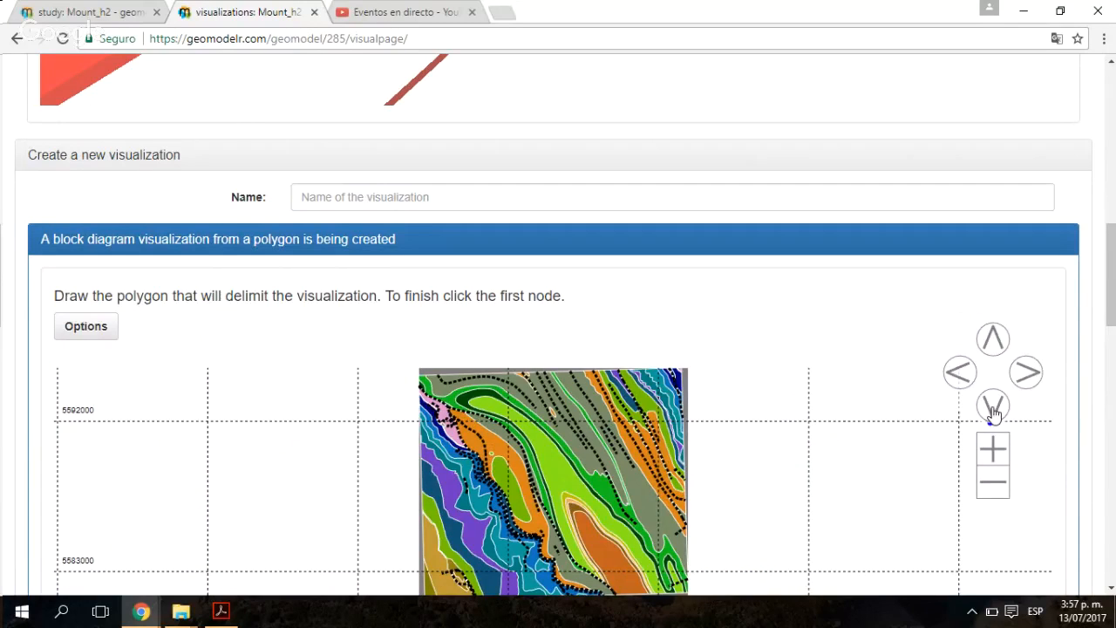
left_click(993, 407)
left_click(528, 344)
left_click(639, 405)
left_click(648, 476)
left_click(486, 517)
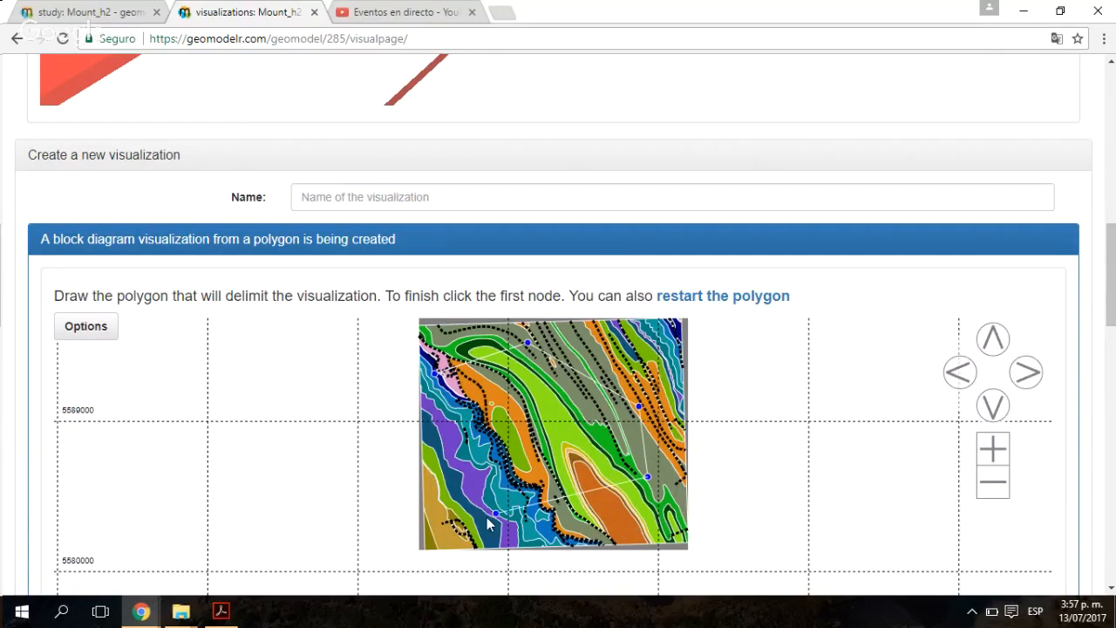
left_click(470, 444)
left_click(545, 432)
left_click(532, 386)
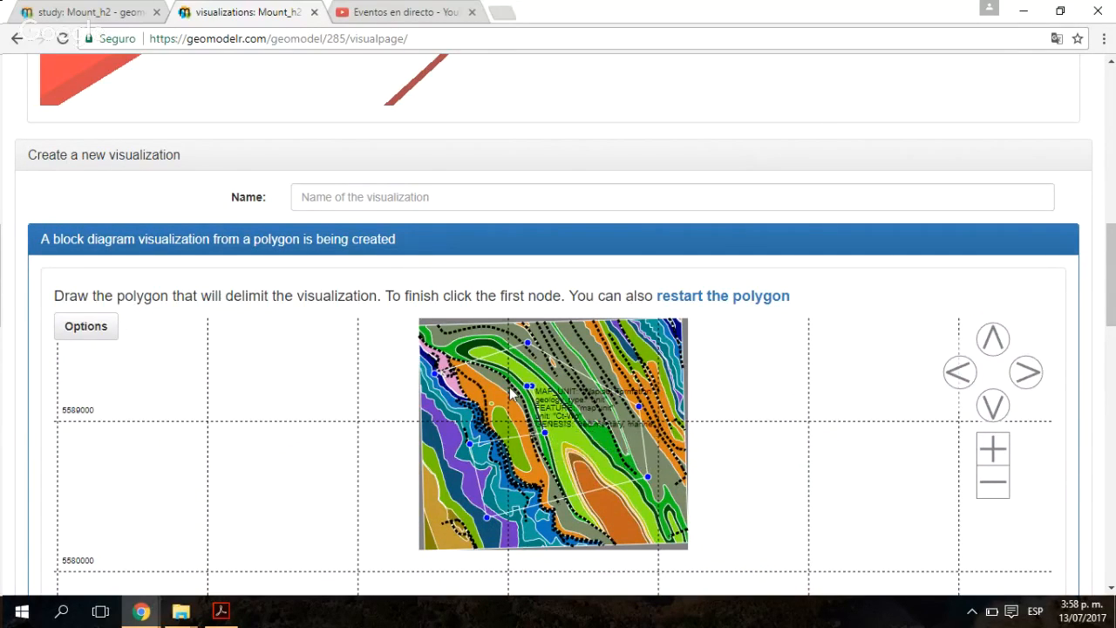
left_click(433, 374)
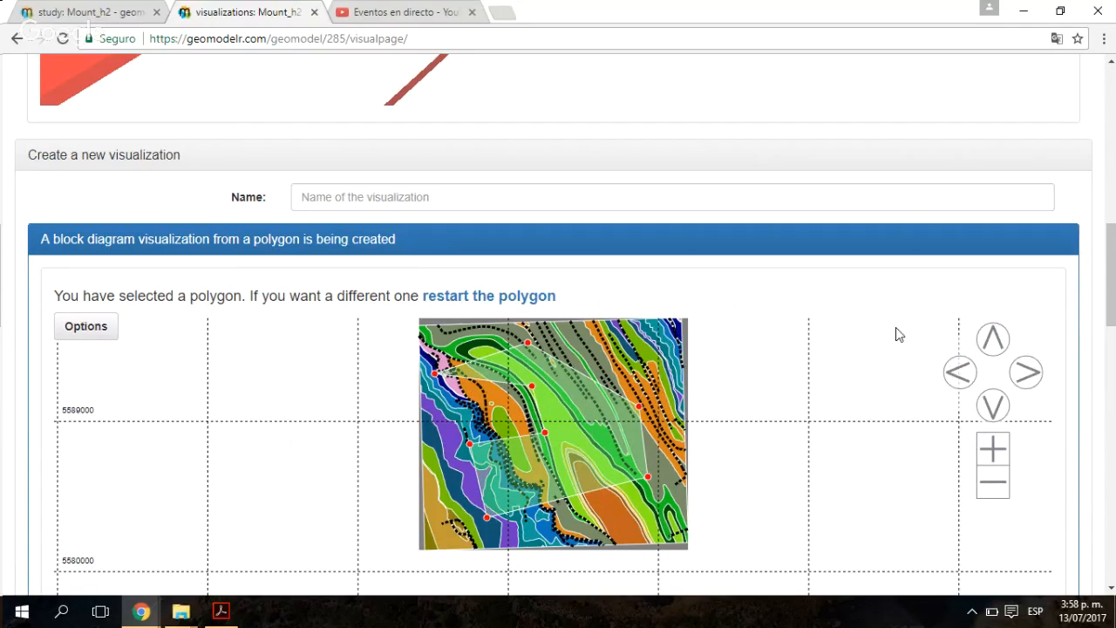
Step: Name the new block diagram visualization "Block model"
scroll(900, 335, "down", 1)
left_click(503, 128)
type("Block model")
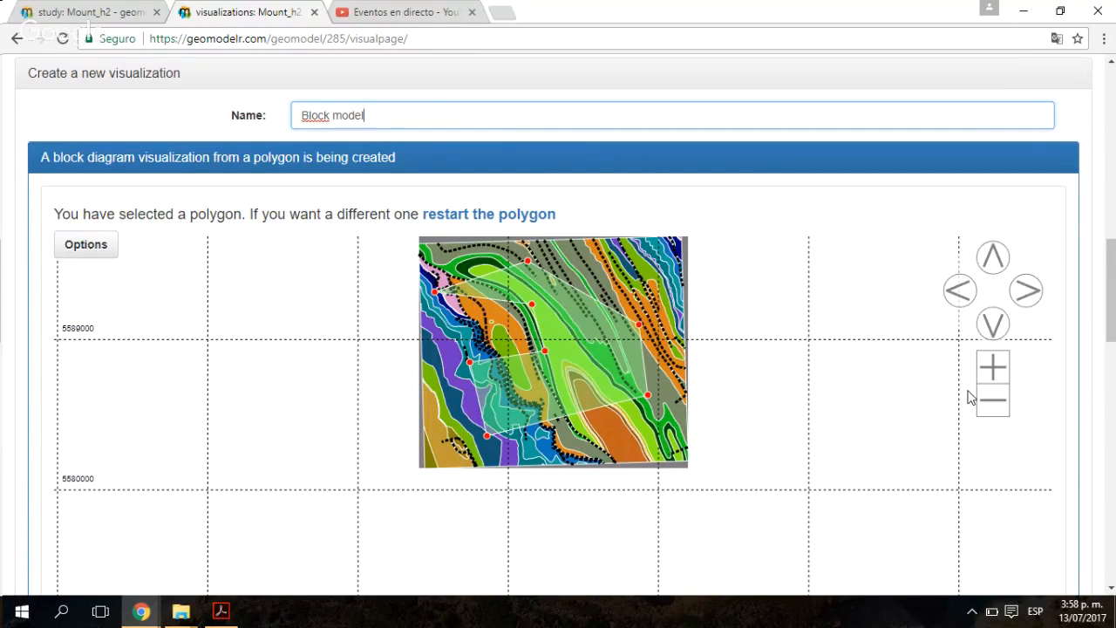
Step: Set the block diagram's bottom plane coordinate to -500 and its top plane coordinate to 3000
scroll(971, 399, "down", 1)
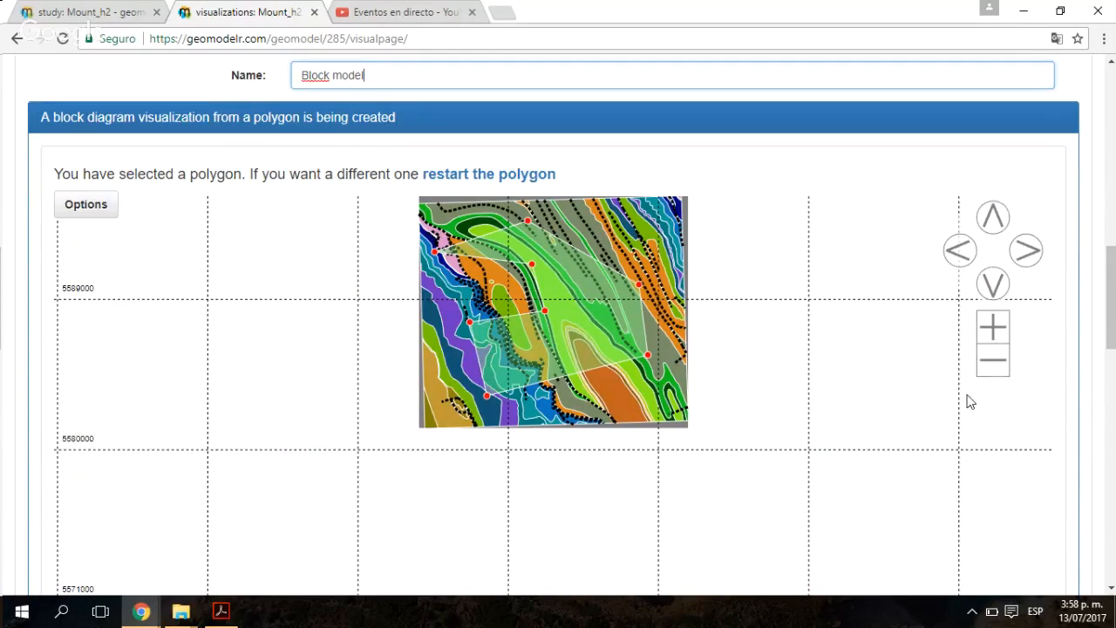
scroll(971, 401, "down", 3)
left_click(433, 514)
type("-500")
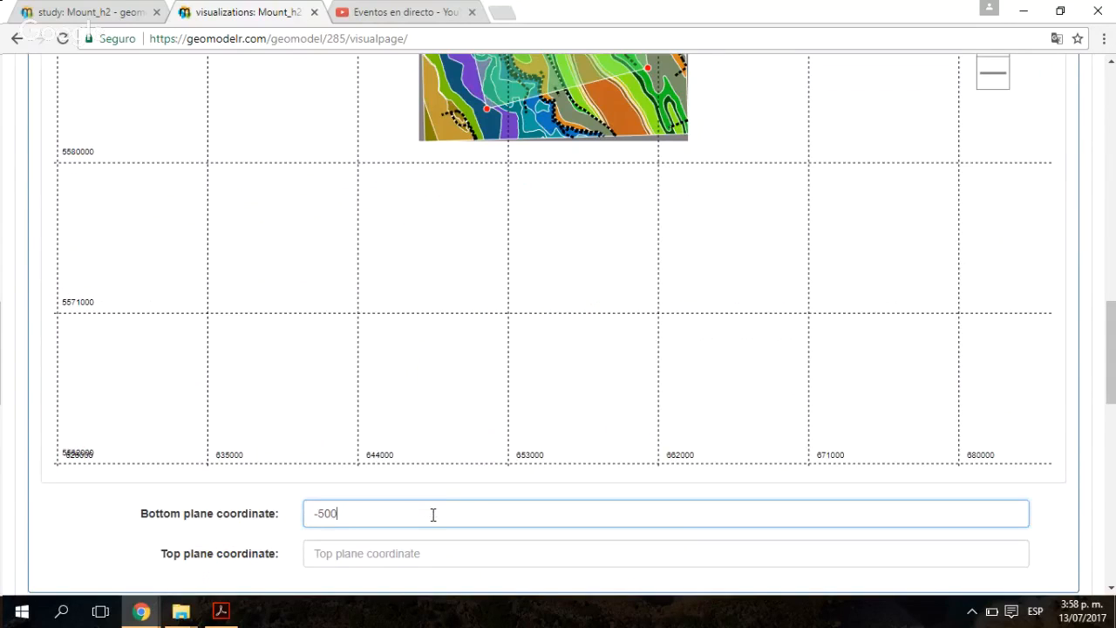
left_click(357, 554)
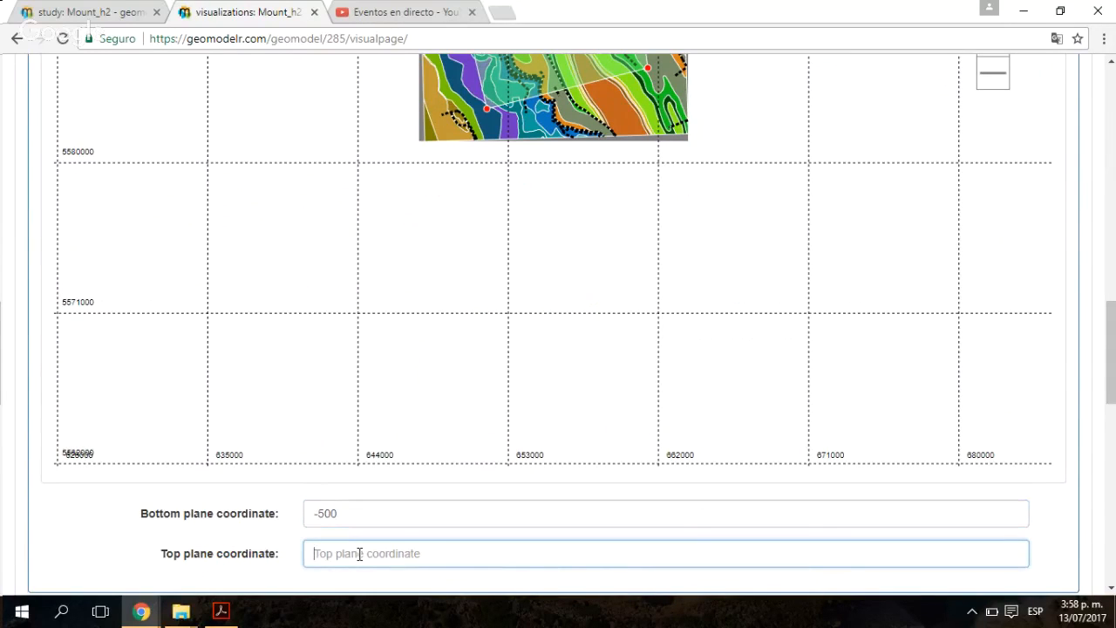
type("2000")
key("BackSpace")
key("BackSpace")
key("BackSpace")
key("BackSpace")
type("3000")
Step: Submit the Block model visualization and select it in the list of visualizations
scroll(839, 510, "down", 1)
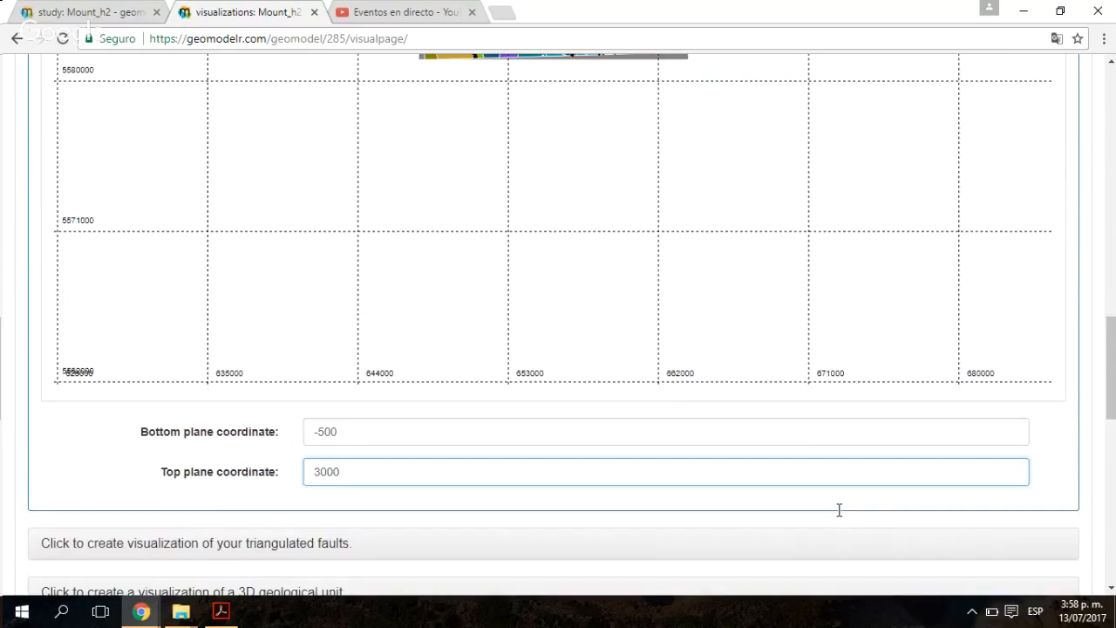
scroll(839, 510, "down", 1)
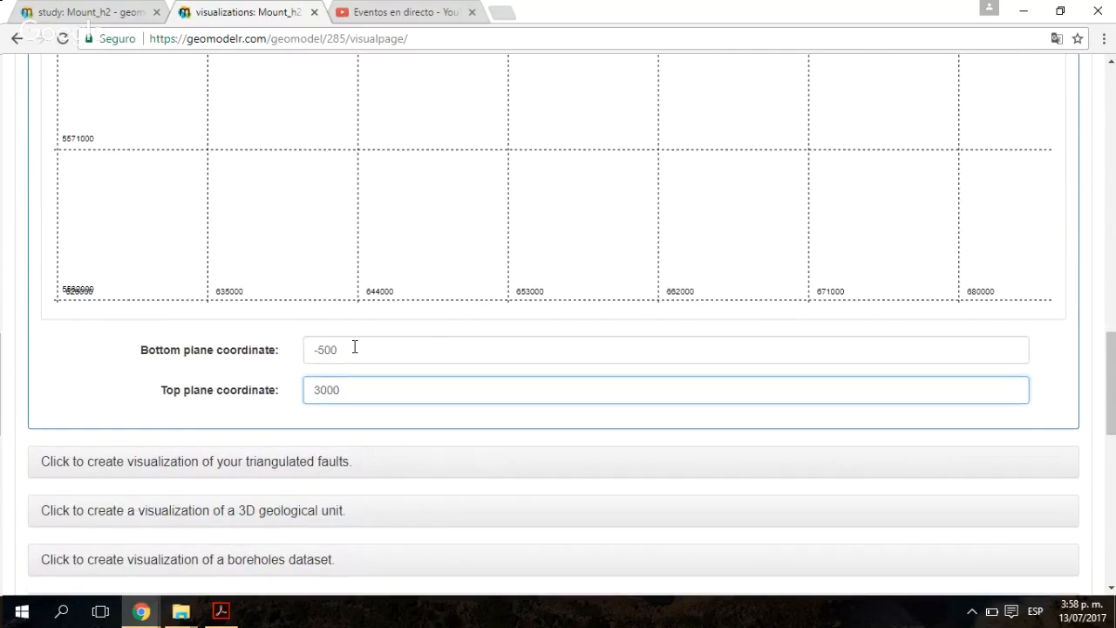
scroll(1012, 406, "down", 3)
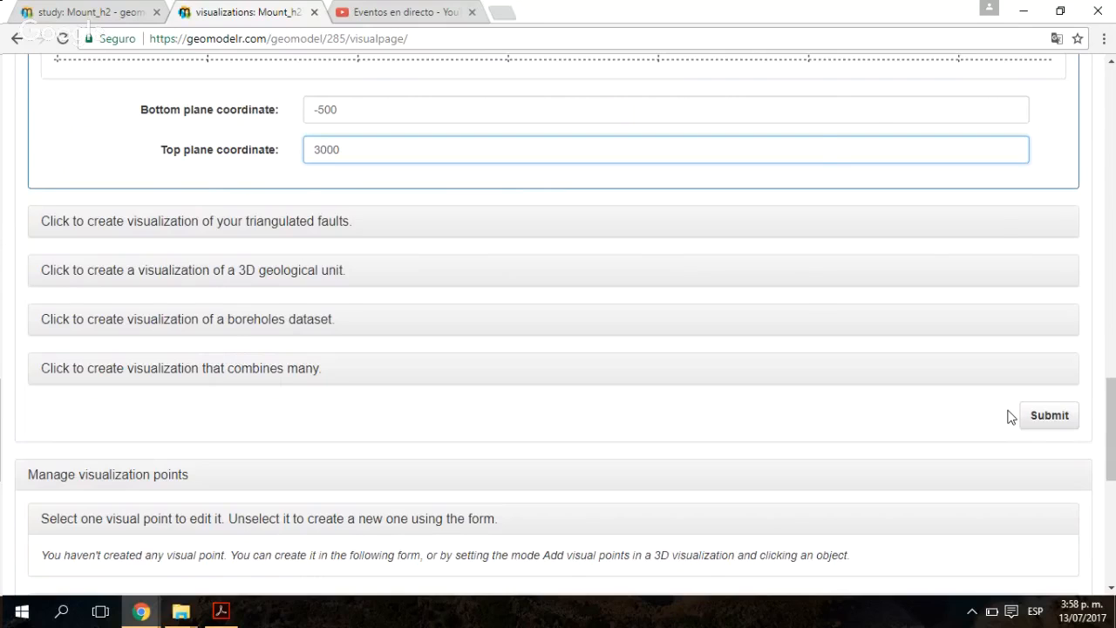
scroll(1010, 417, "down", 6)
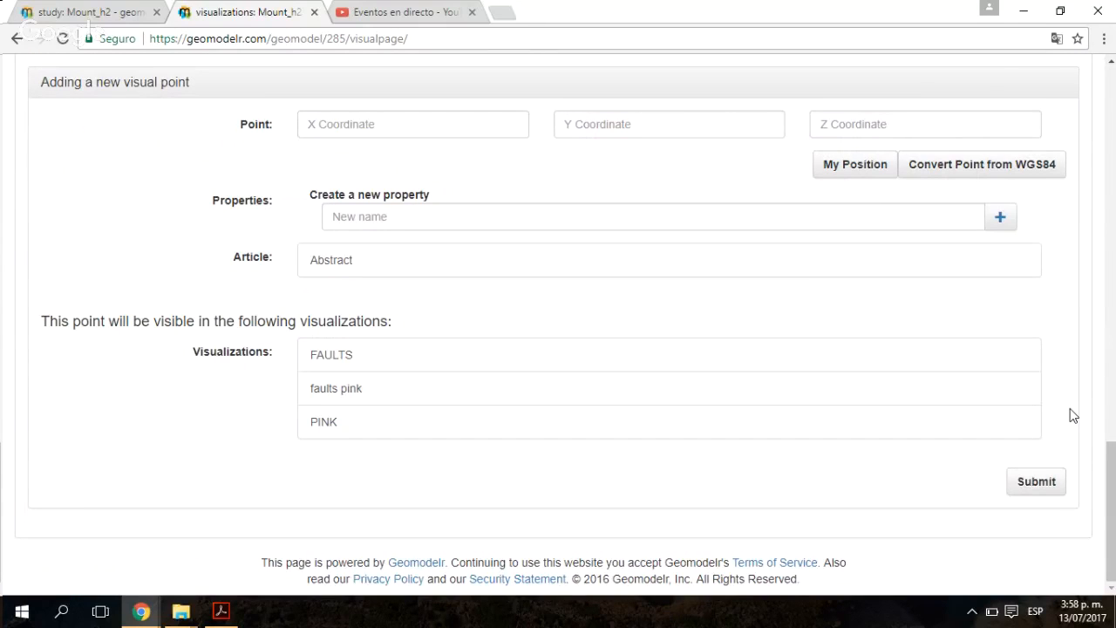
scroll(715, 330, "up", 15)
left_click(52, 270)
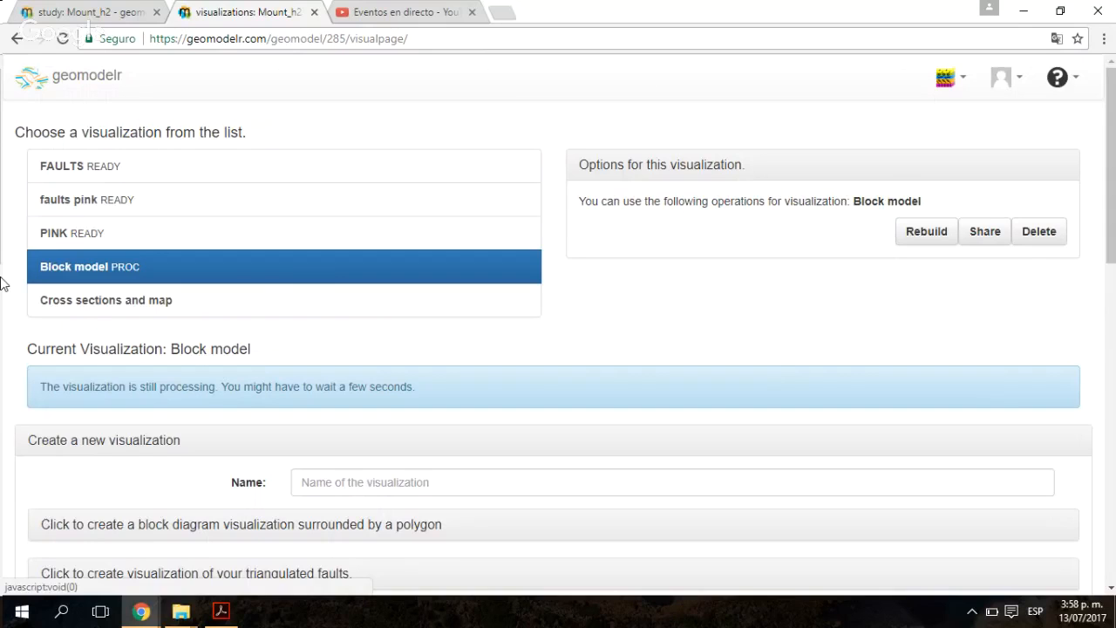
Step: Check the Block model visualization's processing status and rebuild it
scroll(7, 286, "down", 1)
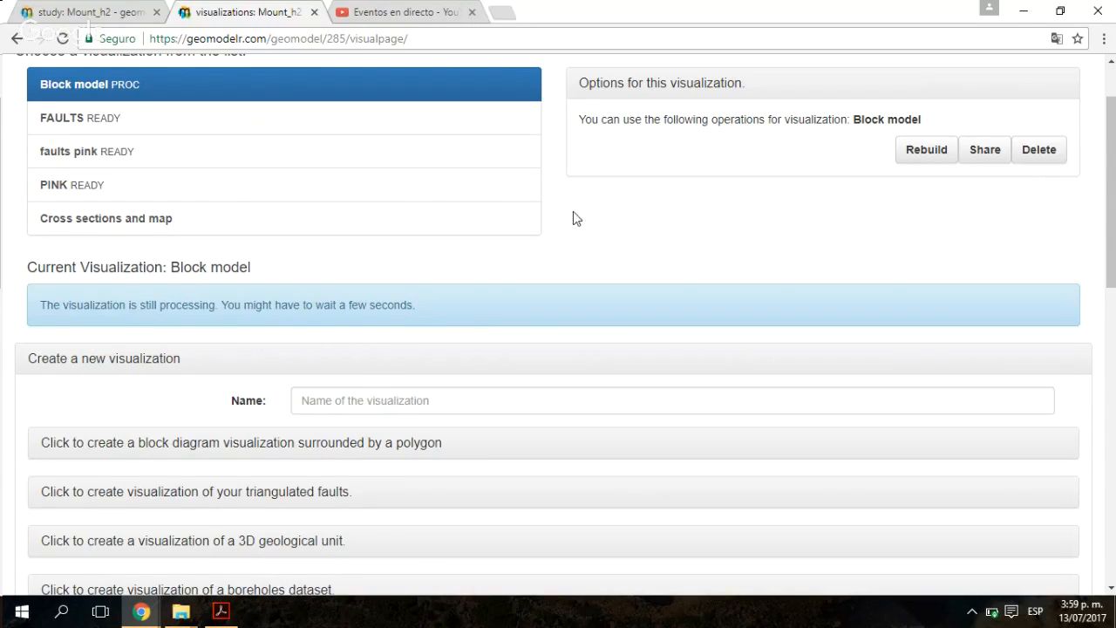
scroll(573, 218, "up", 1)
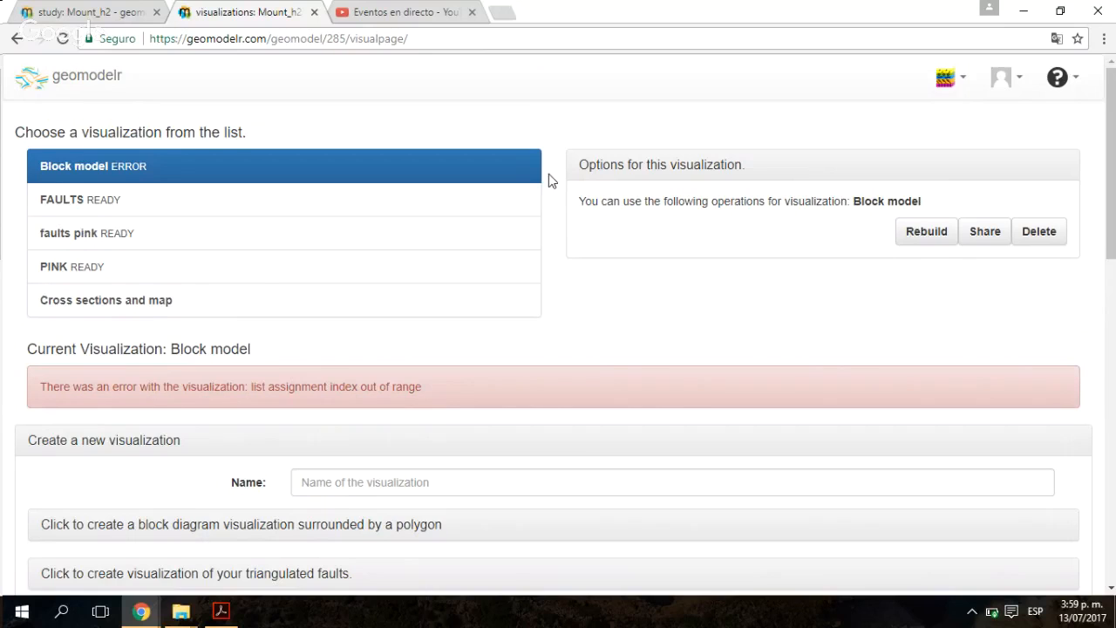
scroll(544, 169, "down", 1)
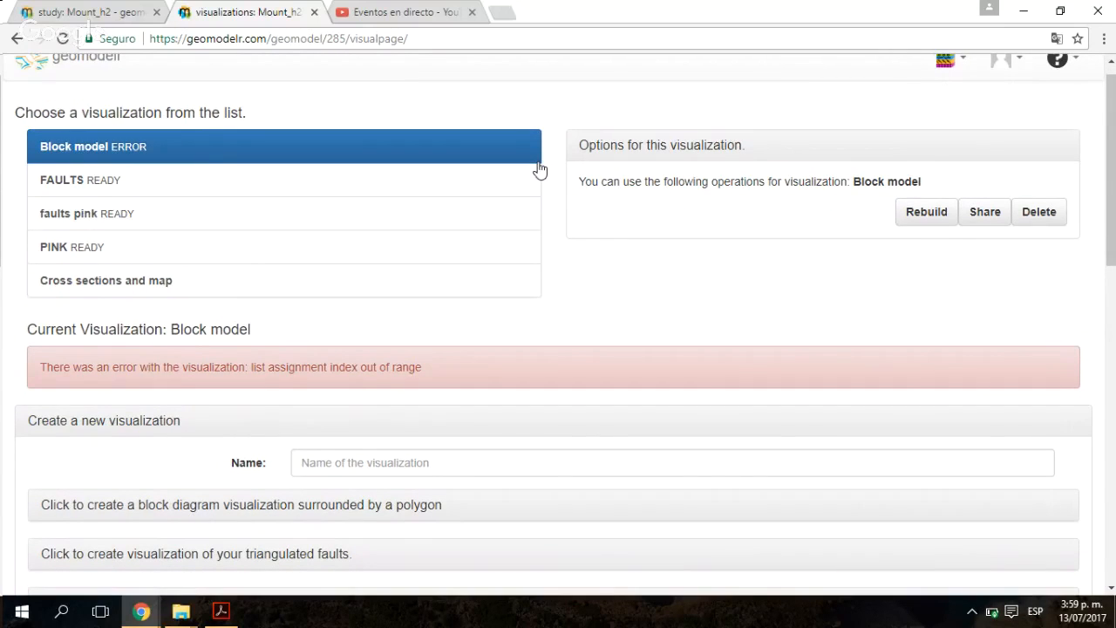
scroll(540, 169, "down", 2)
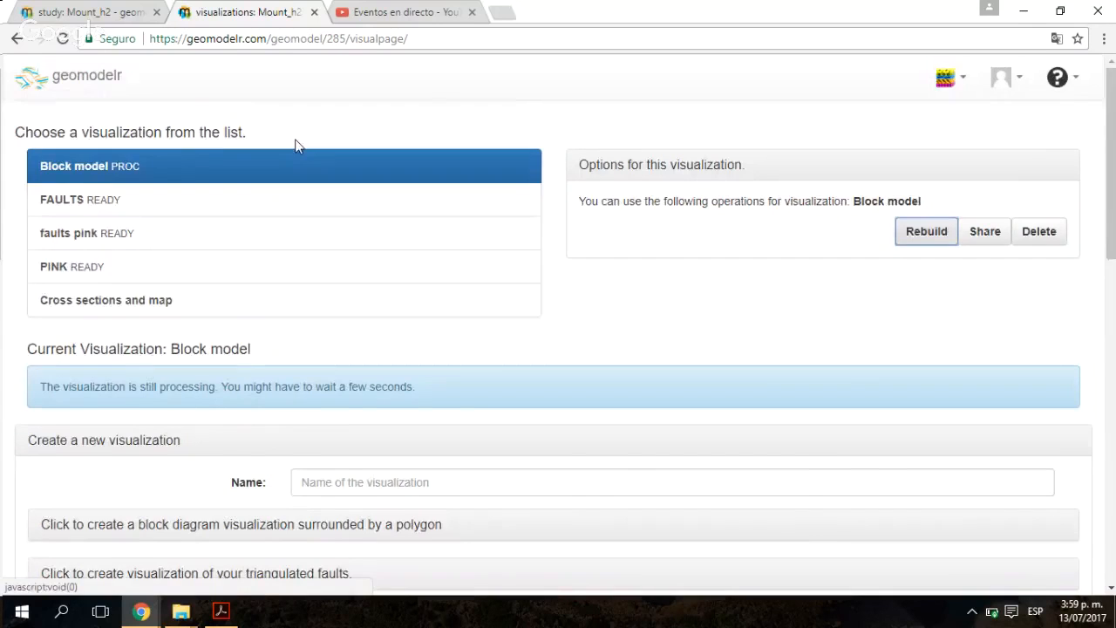
scroll(519, 349, "down", 5)
scroll(519, 348, "up", 5)
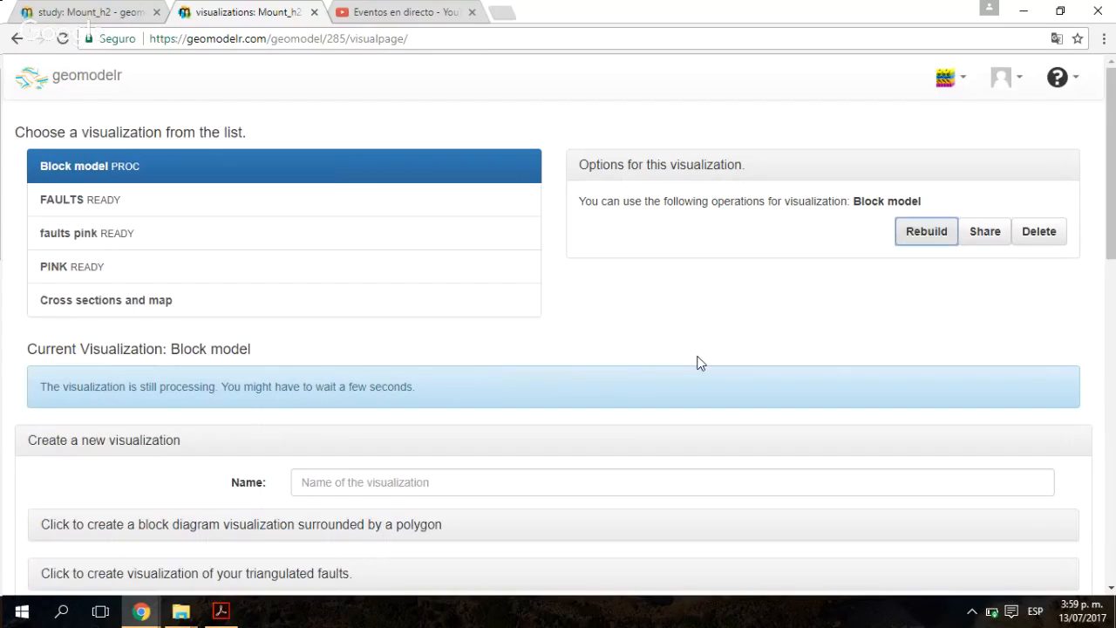
Step: Display the FAULTS visualization and look over the options for creating a new visualization
scroll(697, 362, "down", 5)
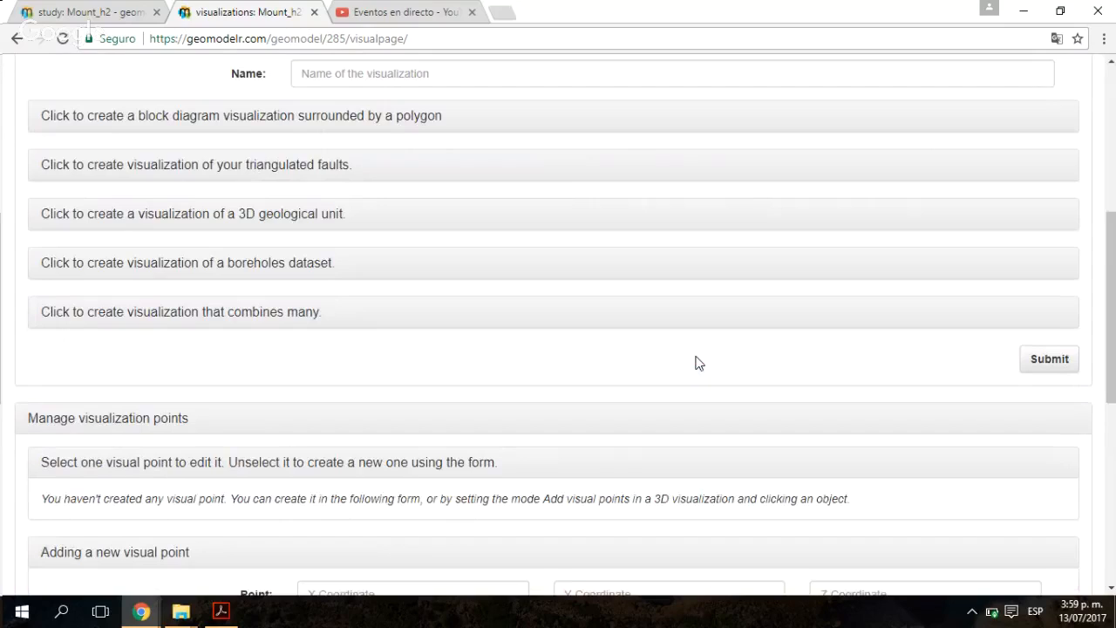
scroll(697, 363, "up", 1)
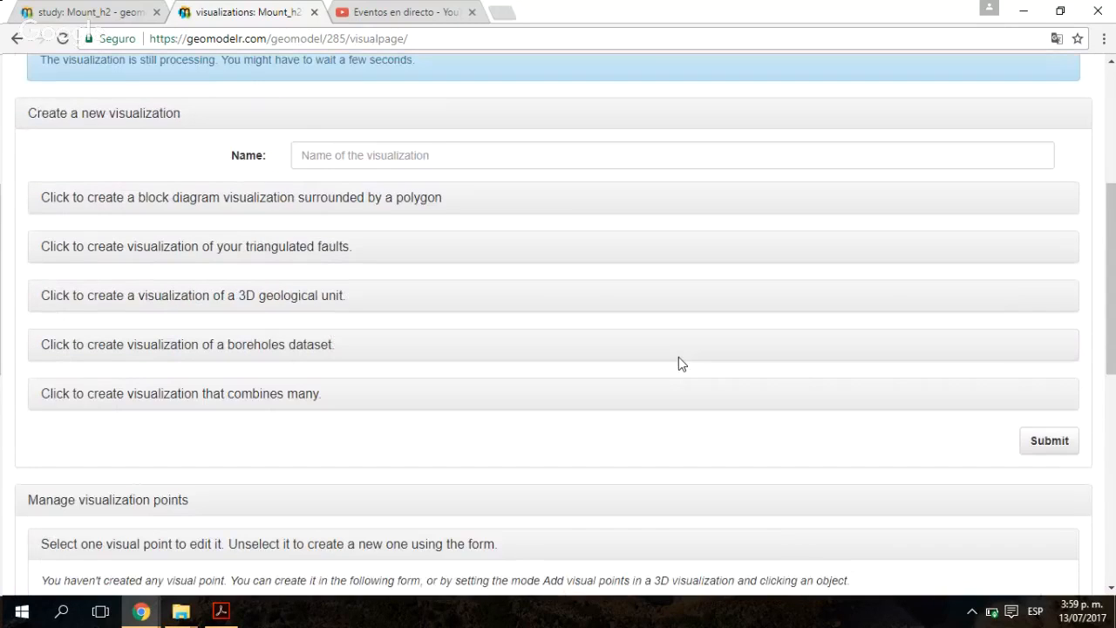
scroll(681, 364, "up", 3)
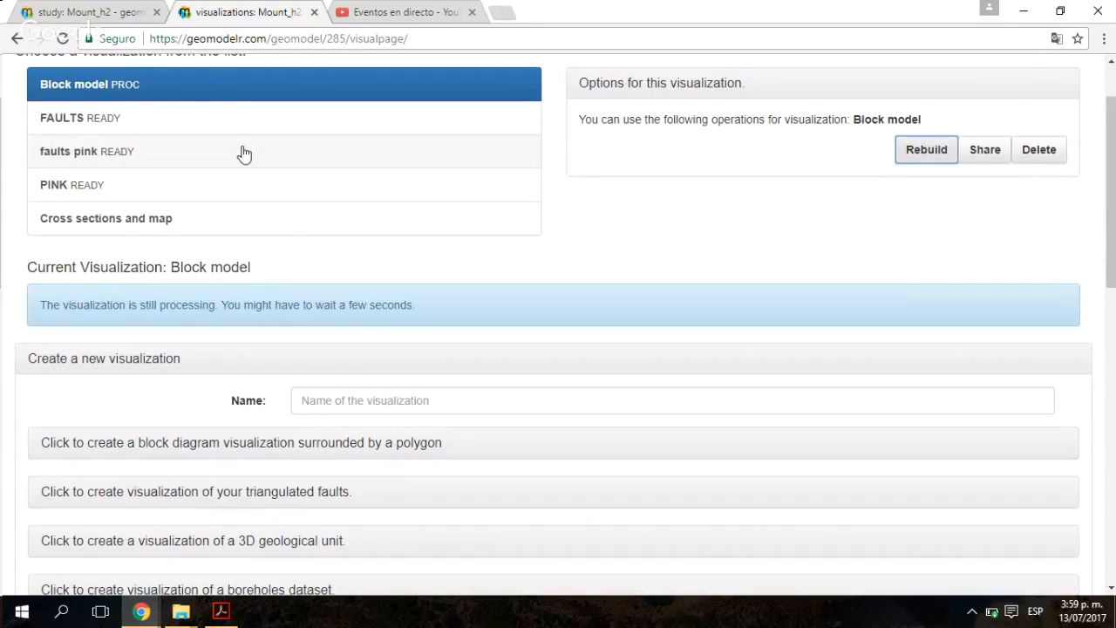
left_click(244, 120)
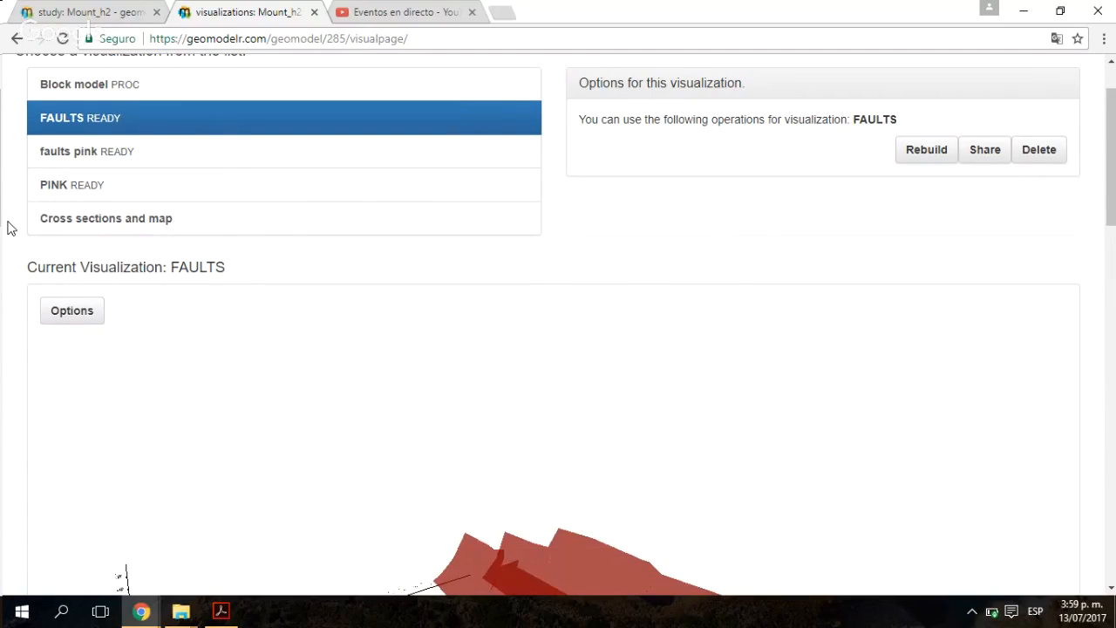
scroll(10, 229, "down", 5)
scroll(227, 212, "down", 5)
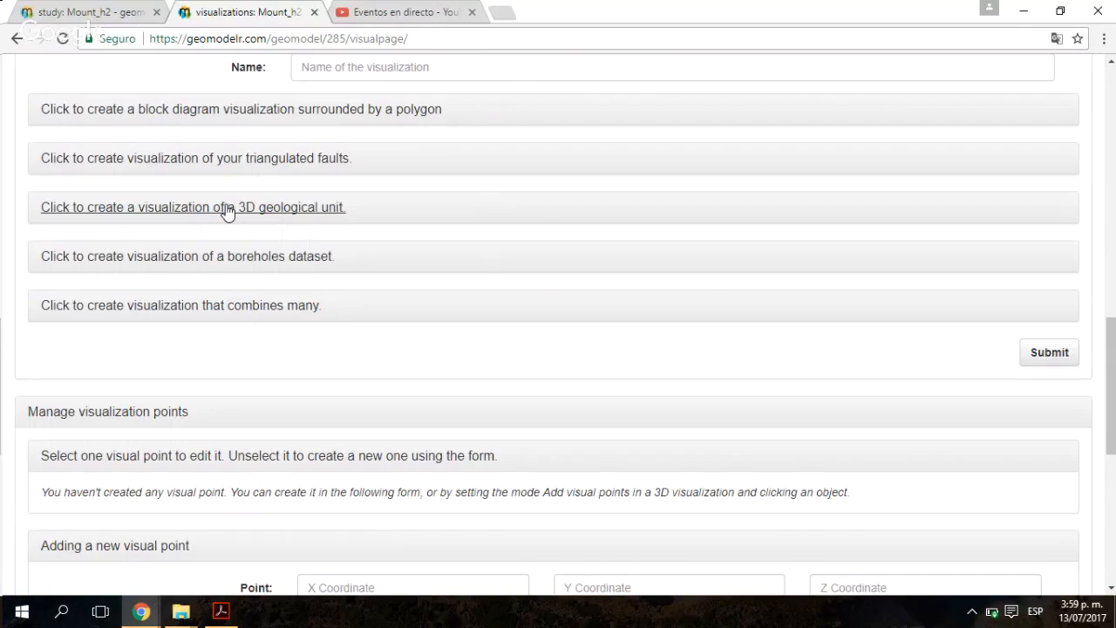
Step: Start a block diagram visualization surrounded by a polygon and outline a closed six-node, L-shaped polygon across the map's central and western units
left_click(392, 110)
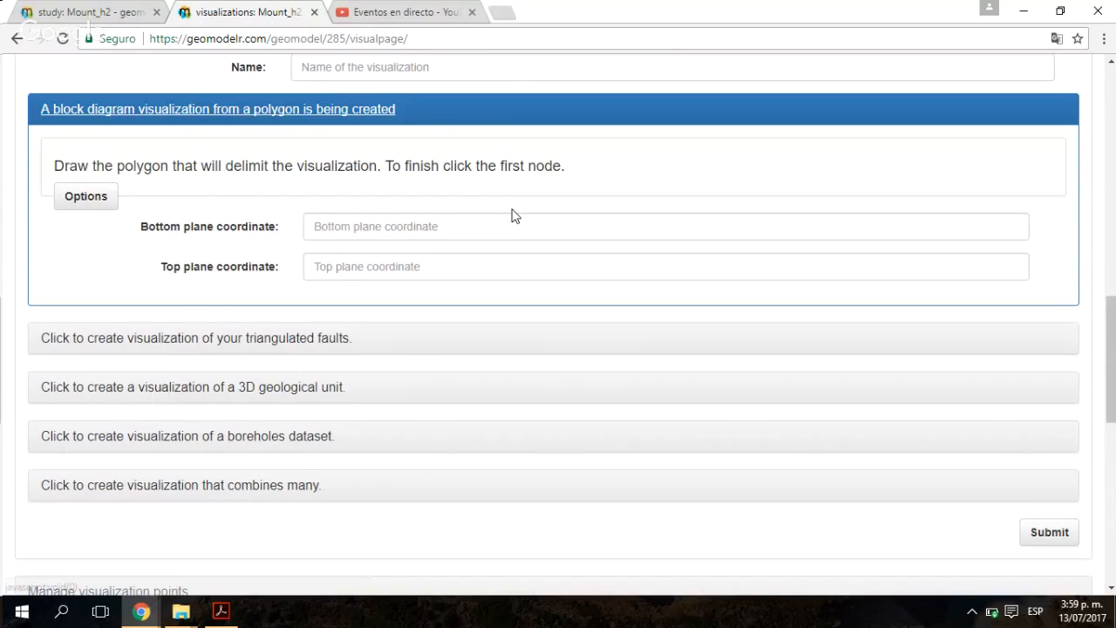
scroll(493, 202, "up", 2)
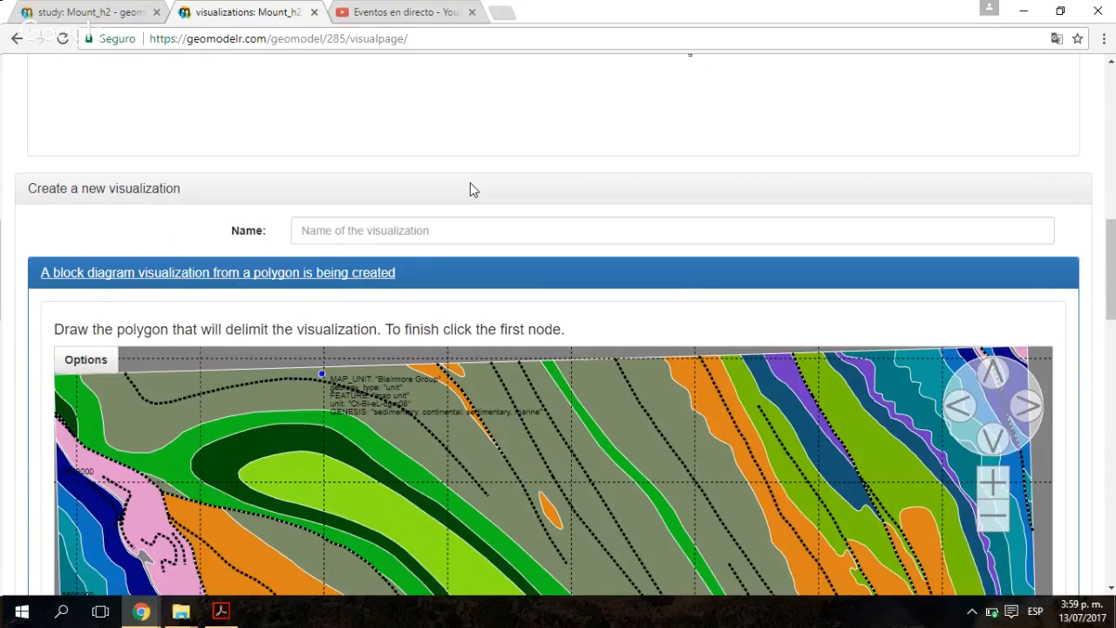
left_click(991, 523)
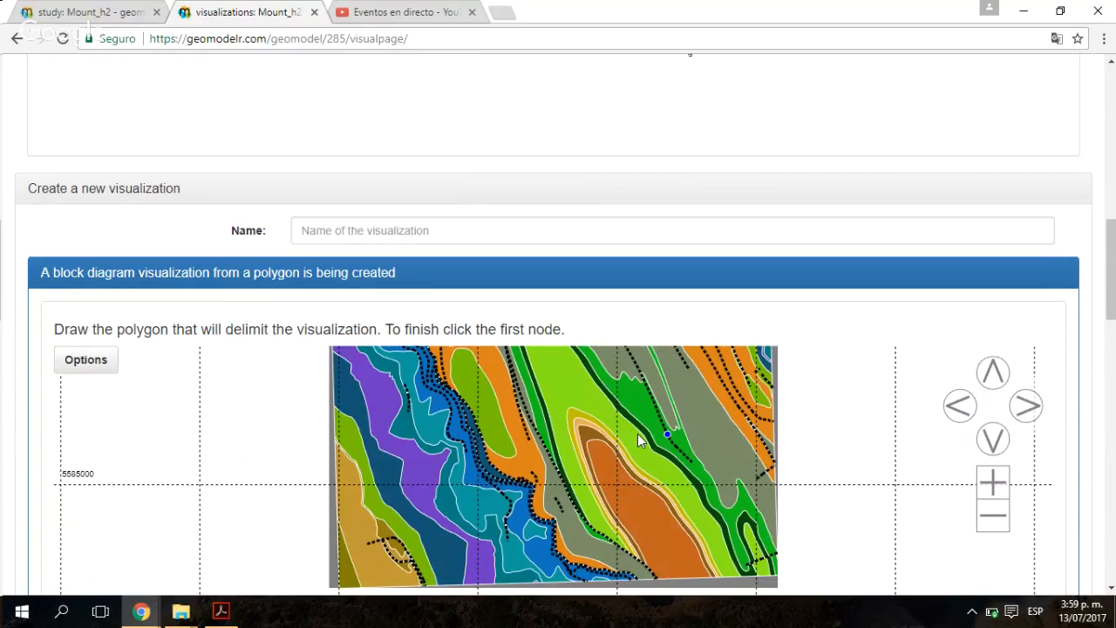
left_click(428, 515)
left_click(701, 494)
left_click(686, 361)
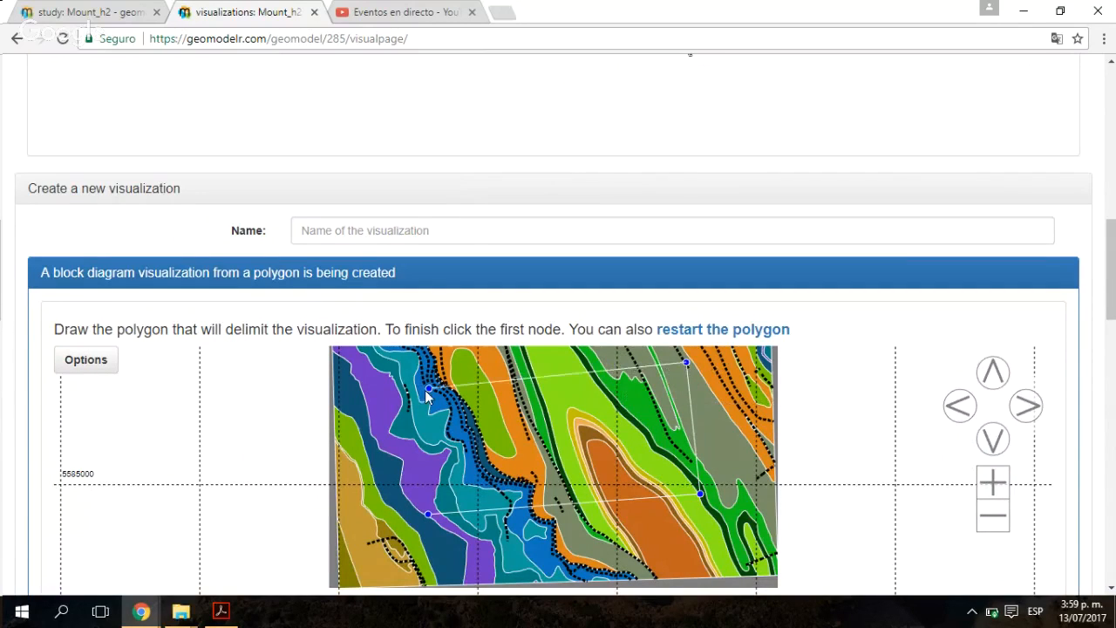
left_click(463, 387)
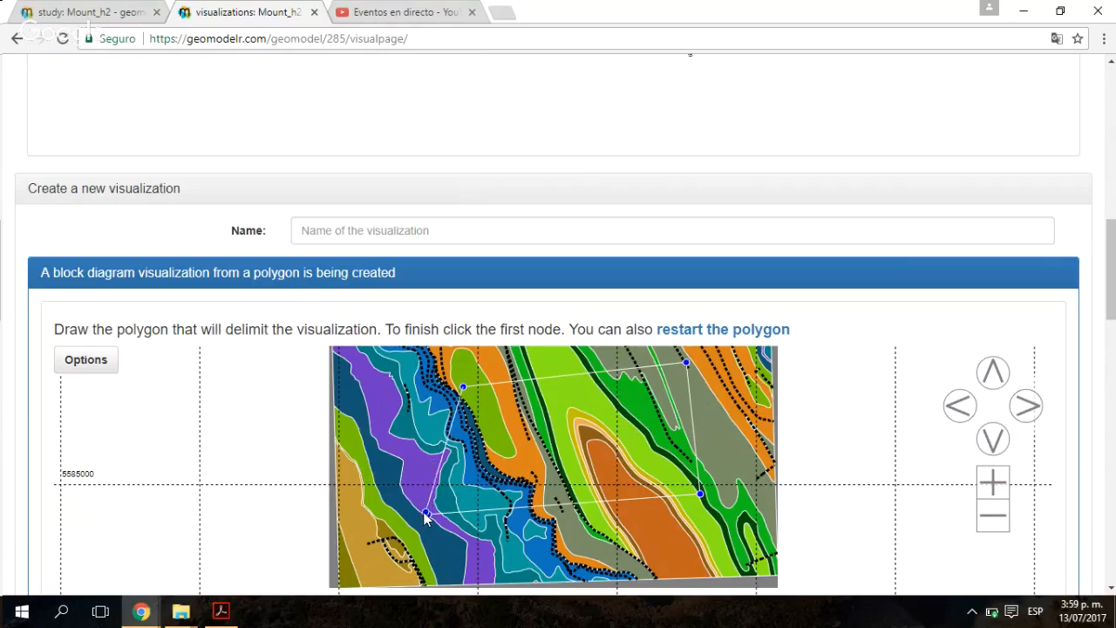
left_click(426, 516)
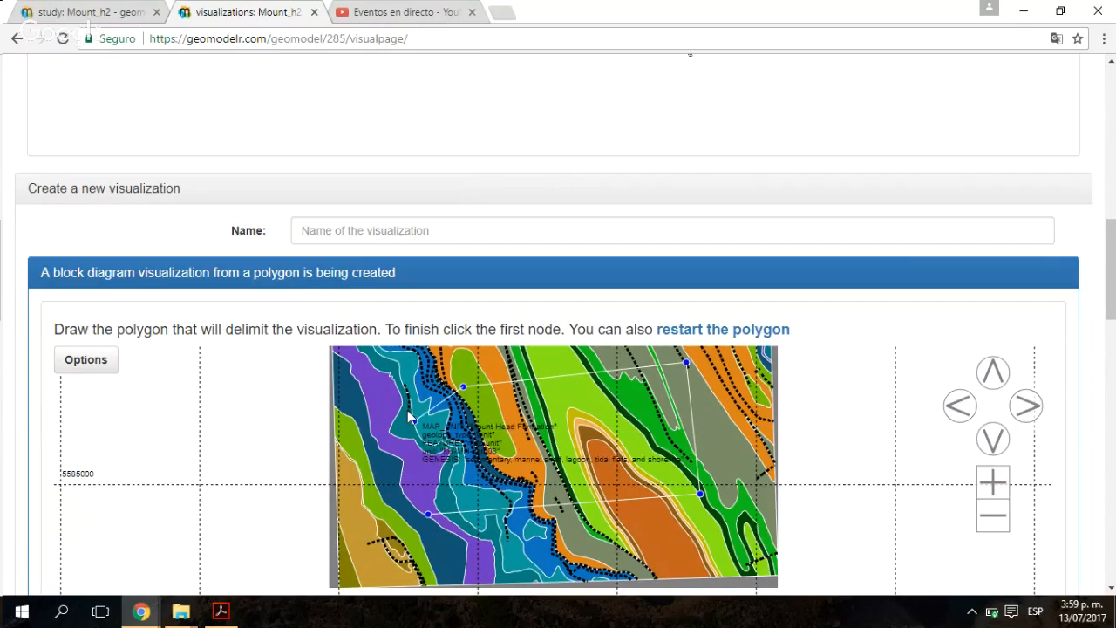
left_click(993, 373)
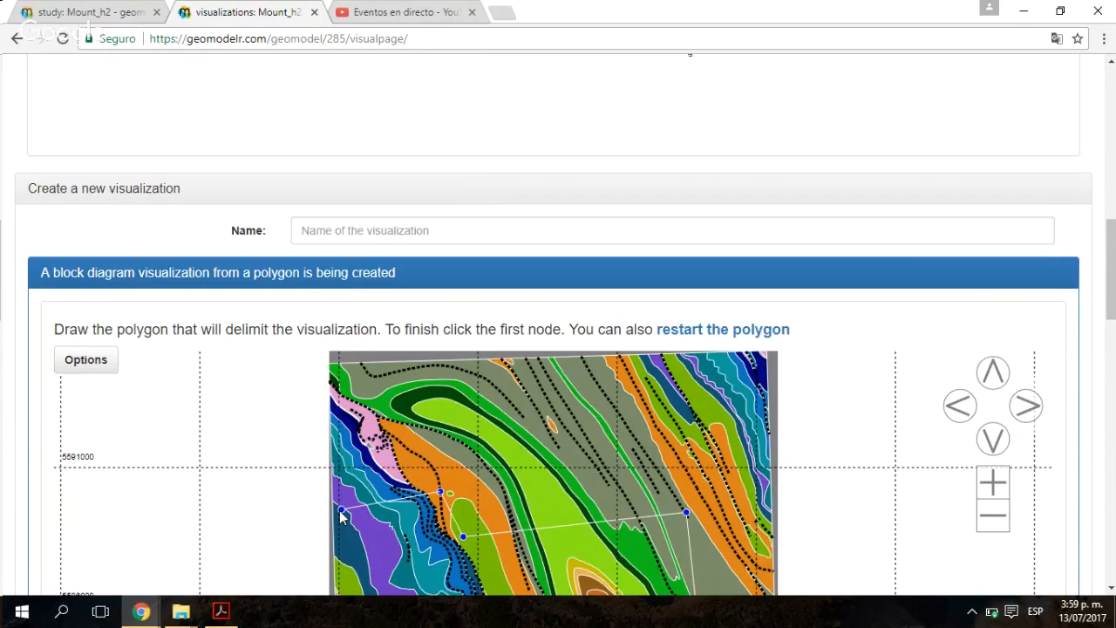
scroll(428, 423, "down", 3)
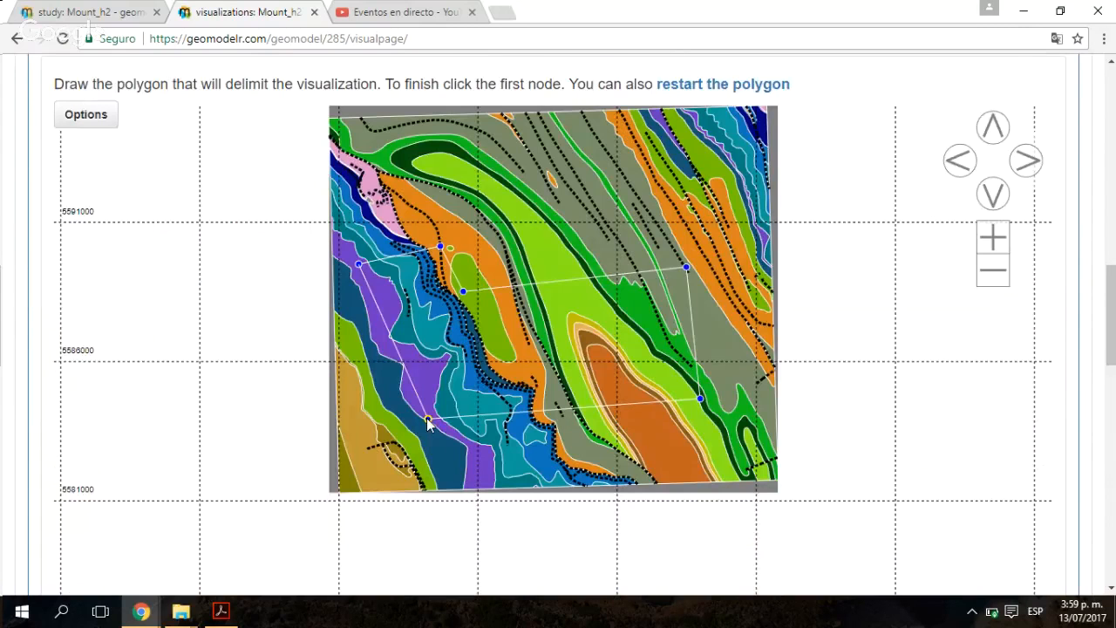
left_click(428, 419)
left_click(994, 270)
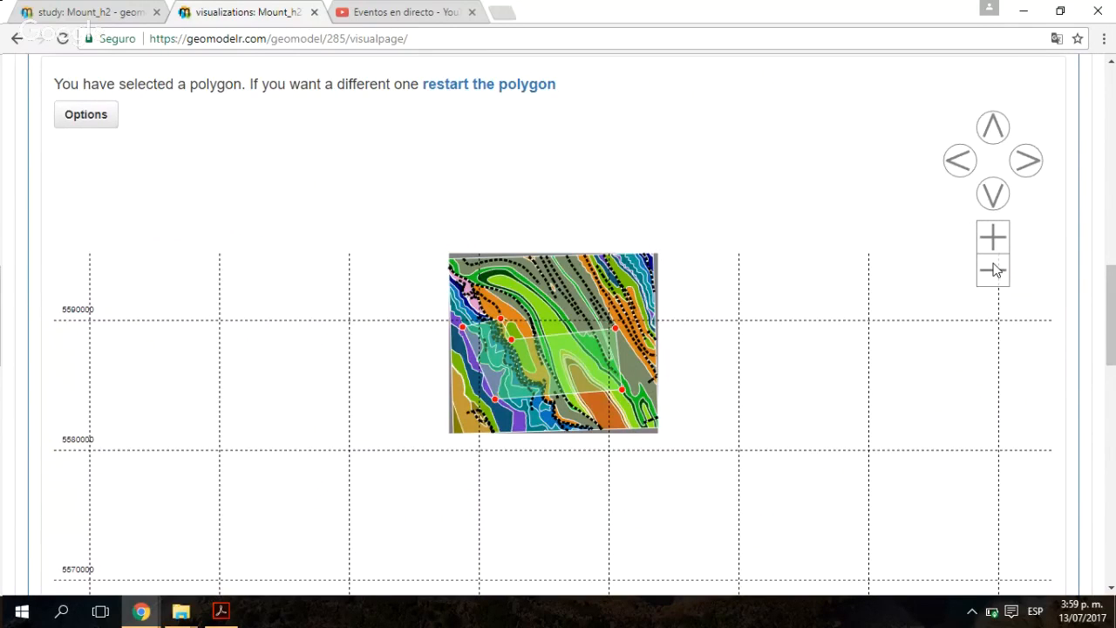
Step: Name the new block diagram visualization "block 2"
scroll(1079, 251, "up", 5)
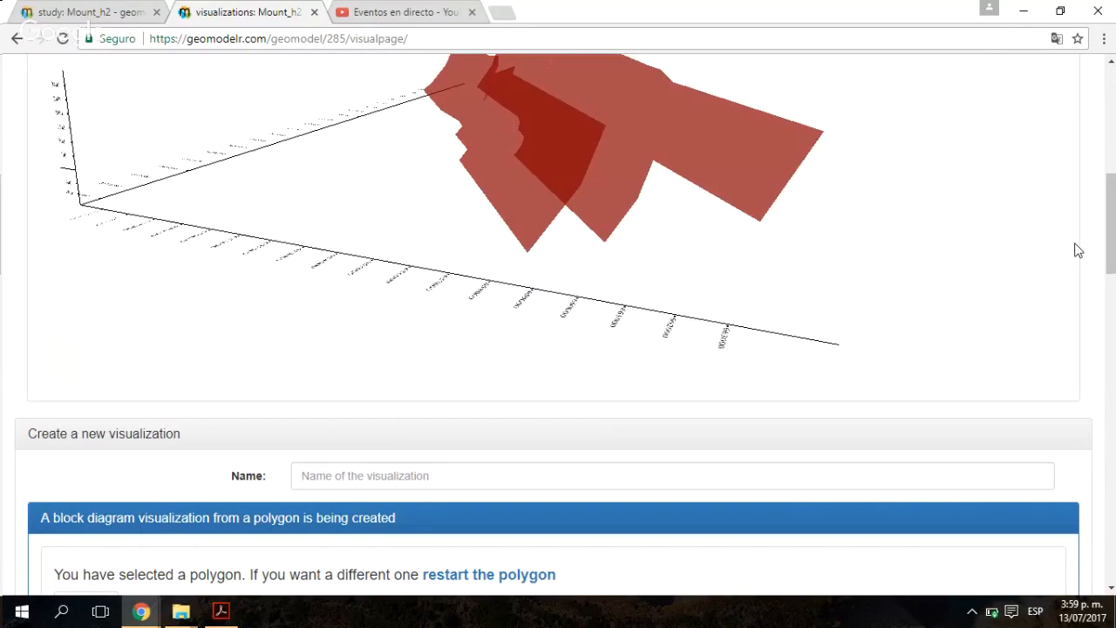
scroll(1079, 250, "up", 6)
scroll(1088, 233, "down", 10)
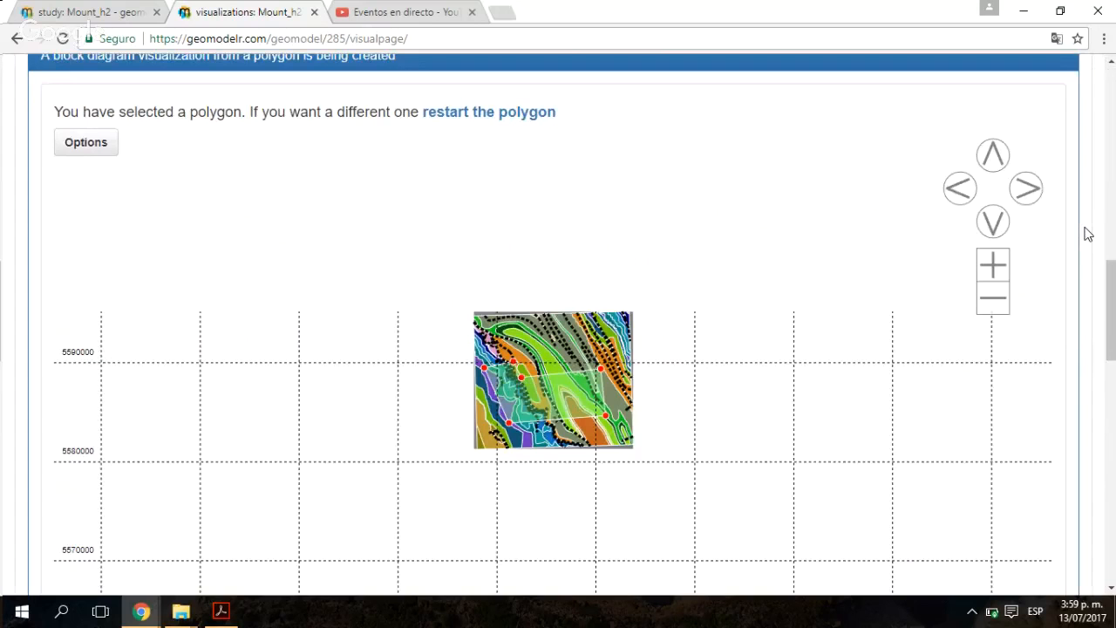
scroll(1087, 234, "up", 1)
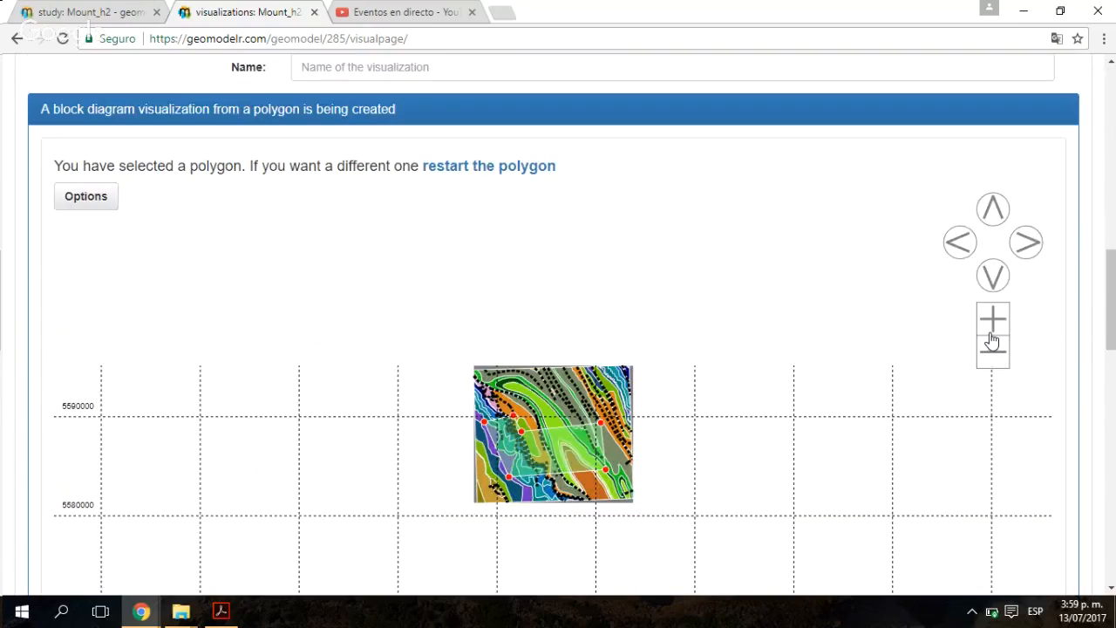
left_click(314, 67)
type("block 2")
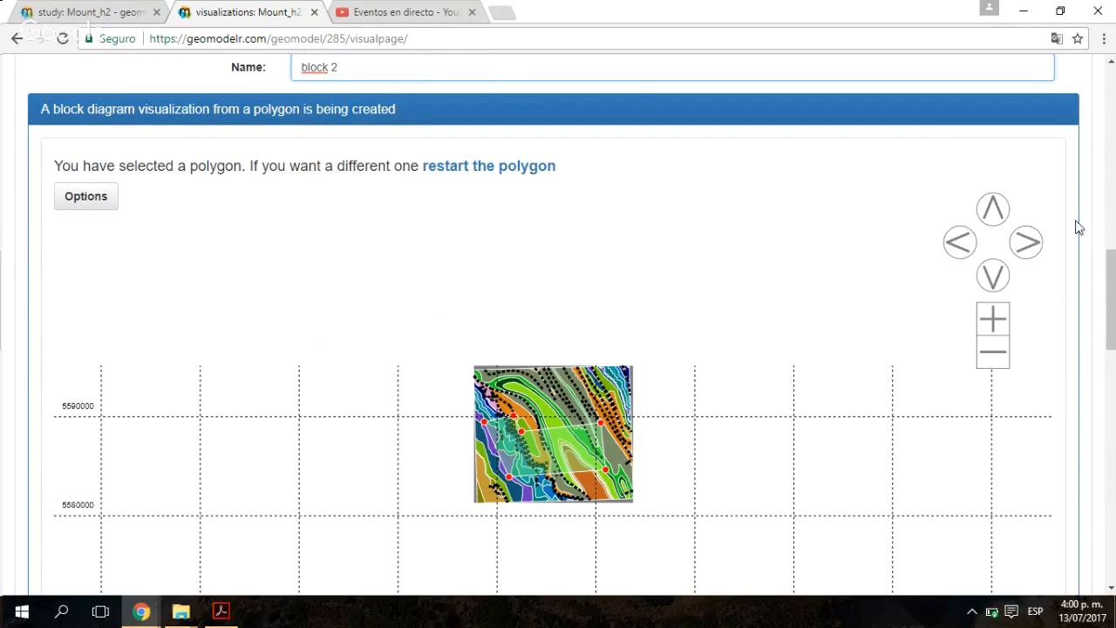
Step: Set block 2's bottom plane coordinate to -500 and its top plane coordinate to 3000
scroll(1079, 228, "down", 1)
scroll(491, 398, "down", 5)
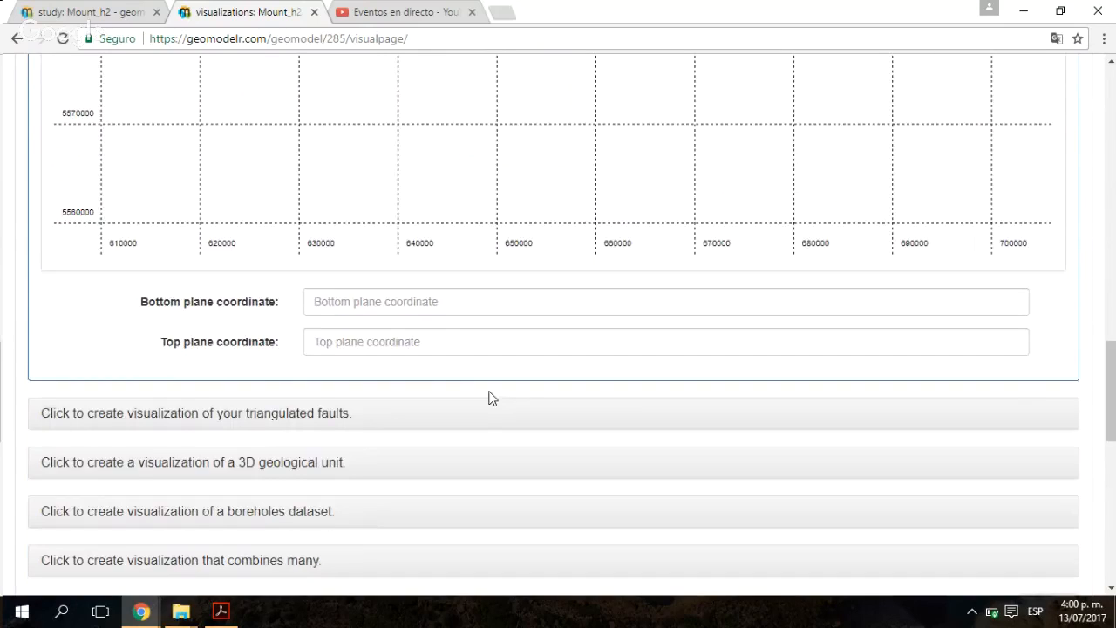
left_click(380, 303)
type("-500")
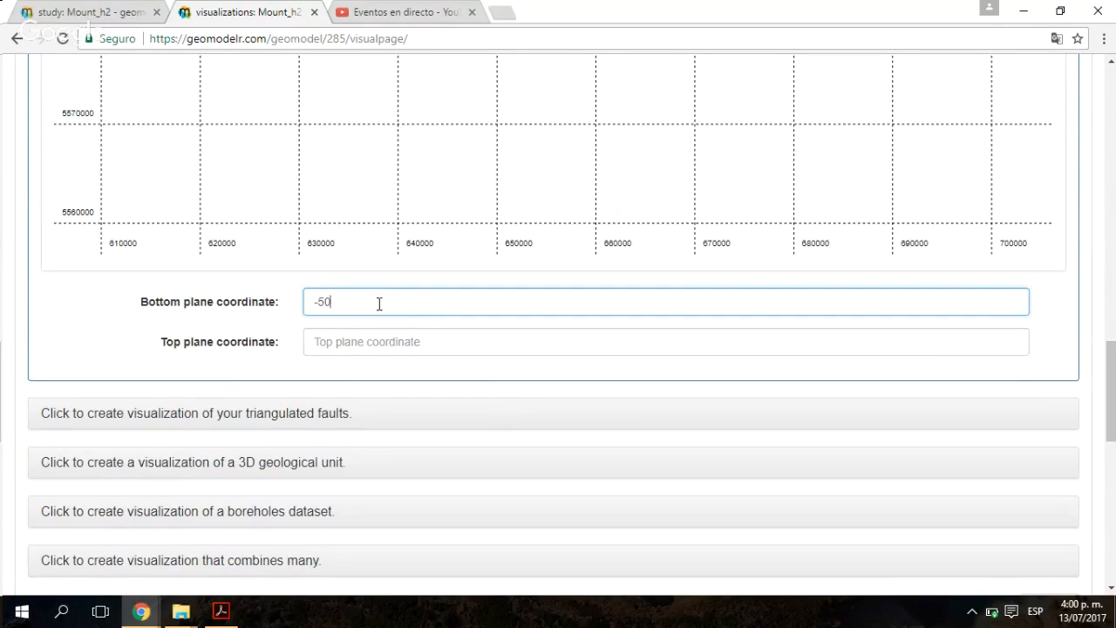
key("Tab")
type("3000")
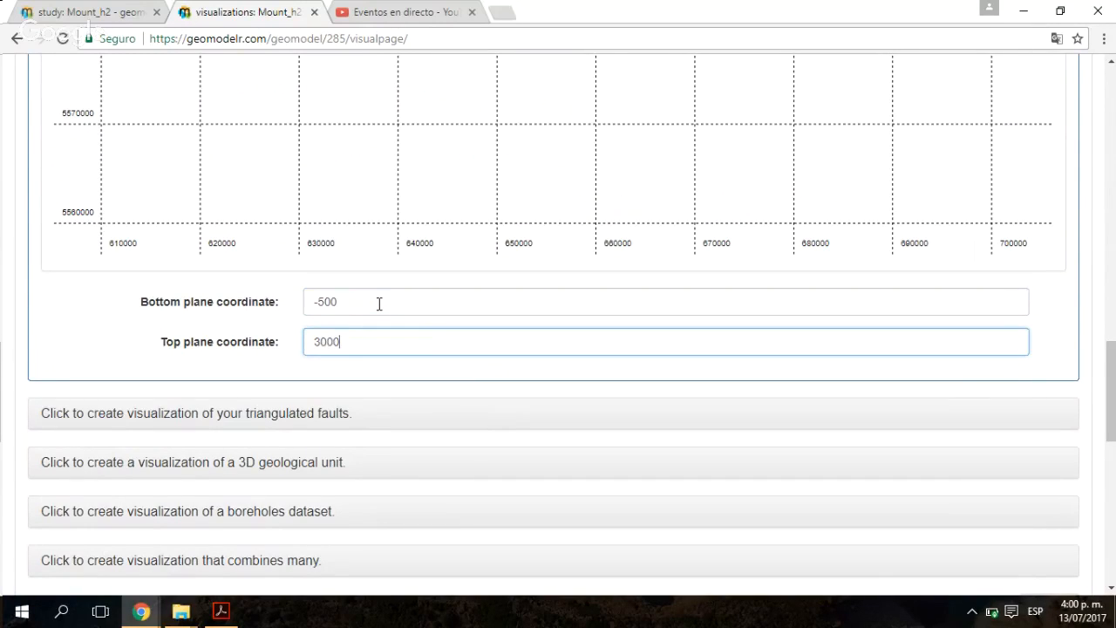
Step: Submit the block 2 visualization and select it in the list of visualizations
scroll(293, 423, "down", 2)
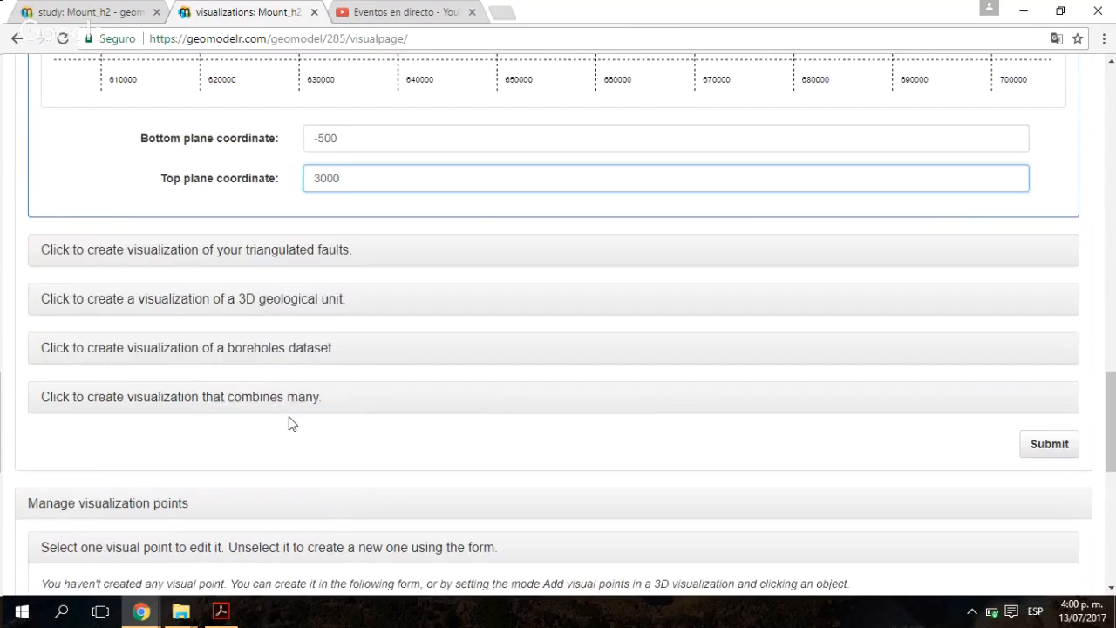
scroll(1085, 443, "down", 5)
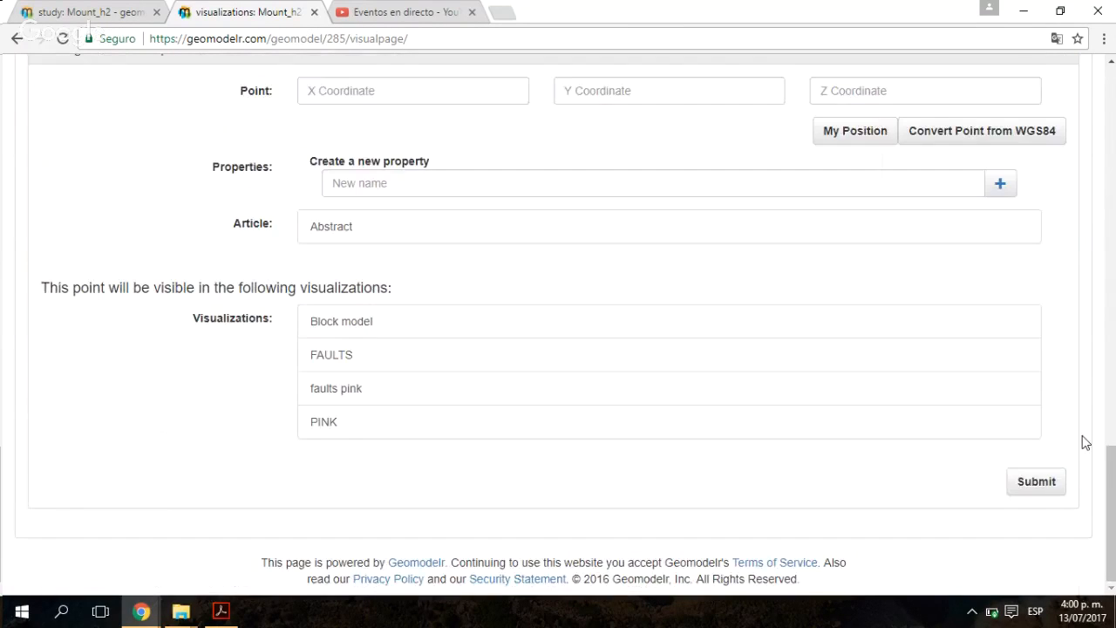
scroll(1085, 443, "up", 15)
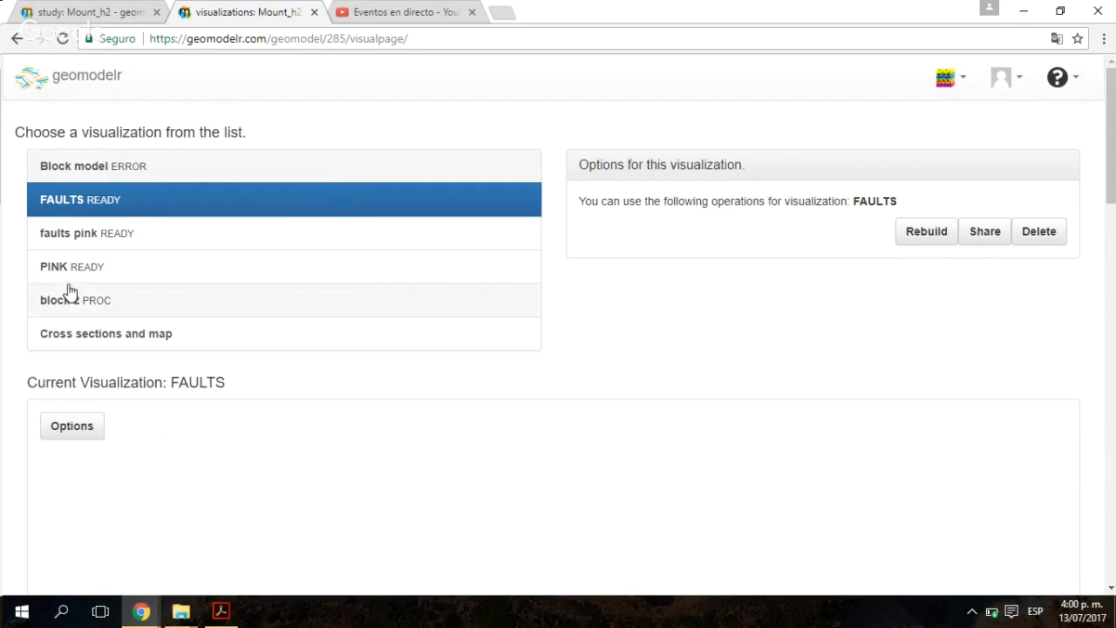
left_click(92, 240)
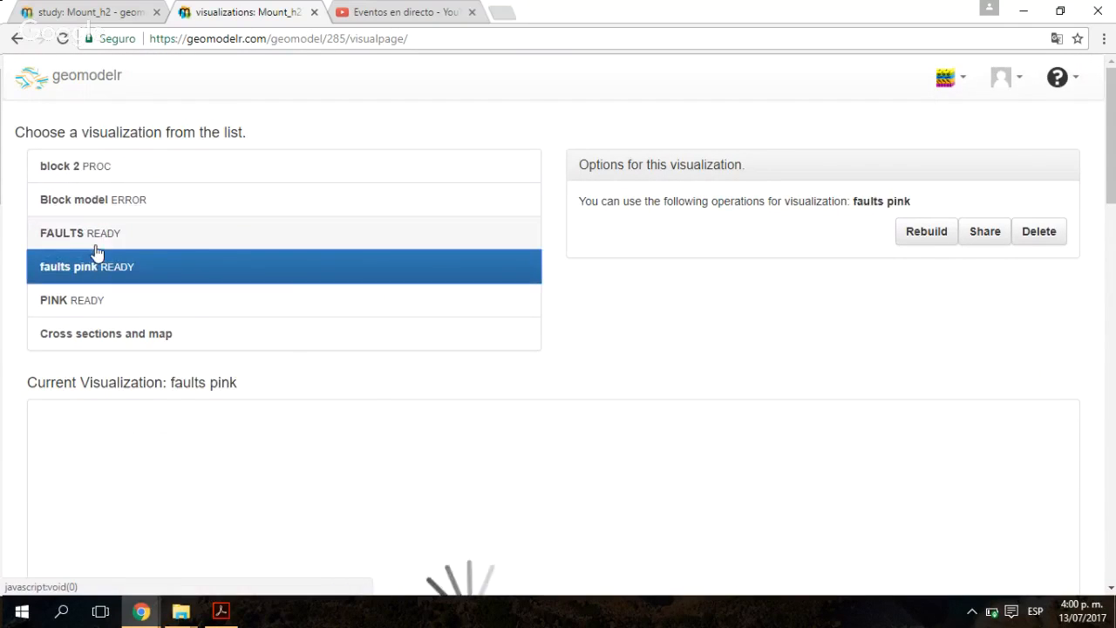
left_click(123, 171)
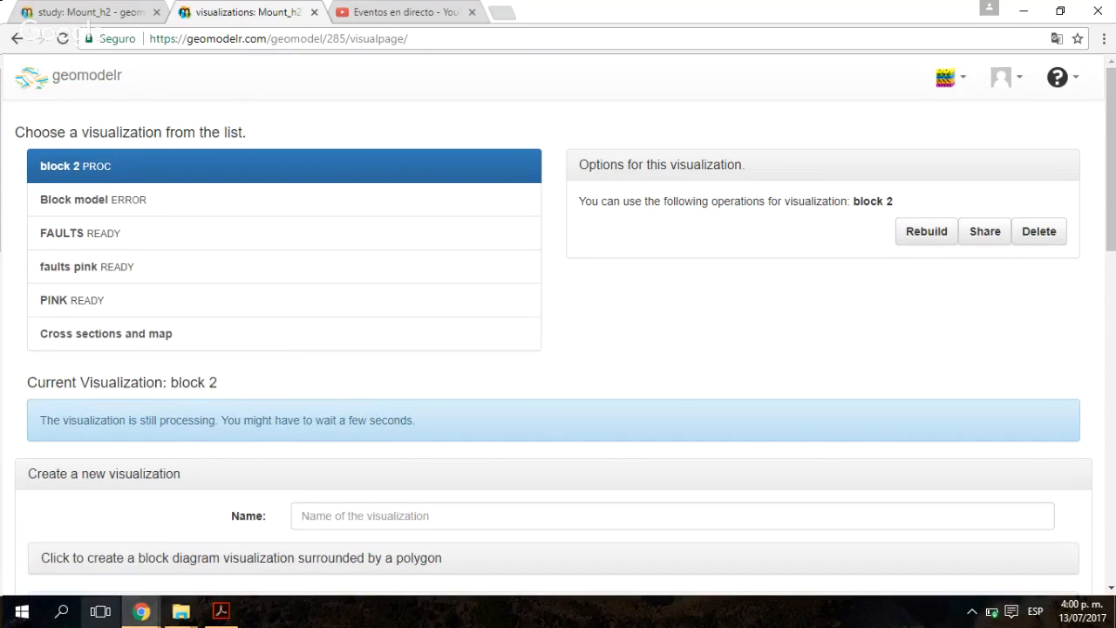
mouse_move(142, 611)
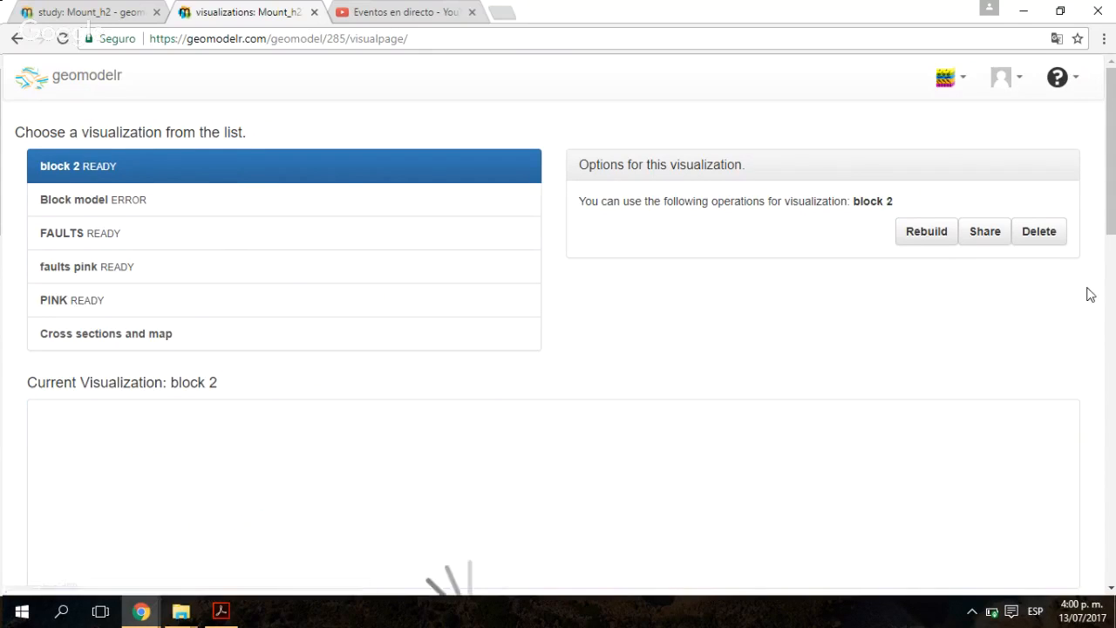
Step: Examine the block 2 model in 3D, turning it to view its underside, cut faces and terrain surface
scroll(1089, 301, "down", 5)
scroll(1091, 267, "up", 4)
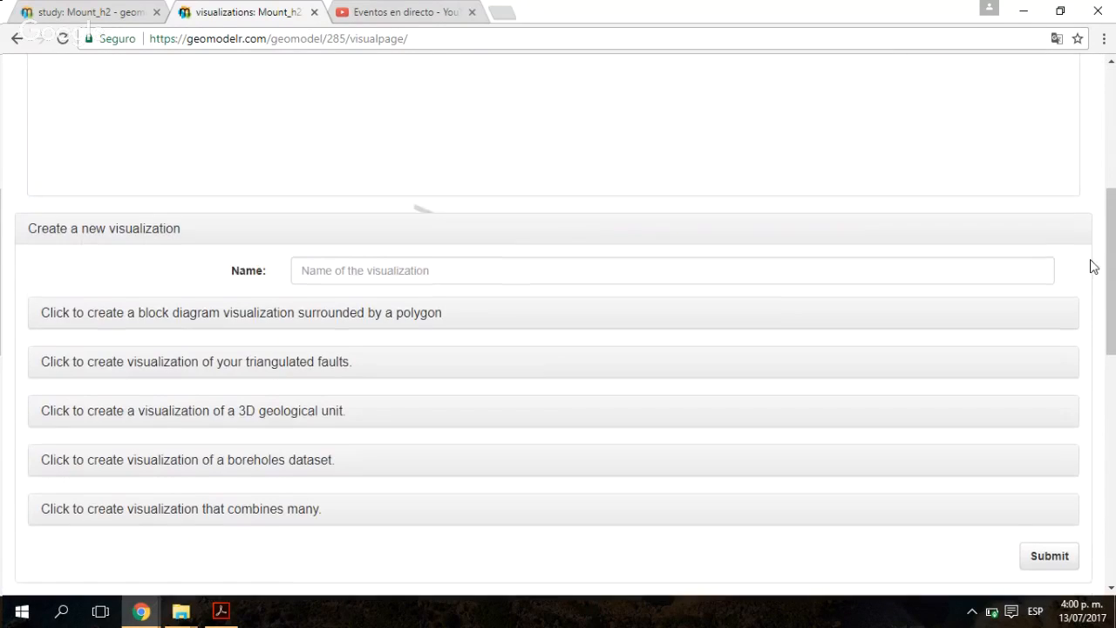
scroll(1086, 296, "down", 1)
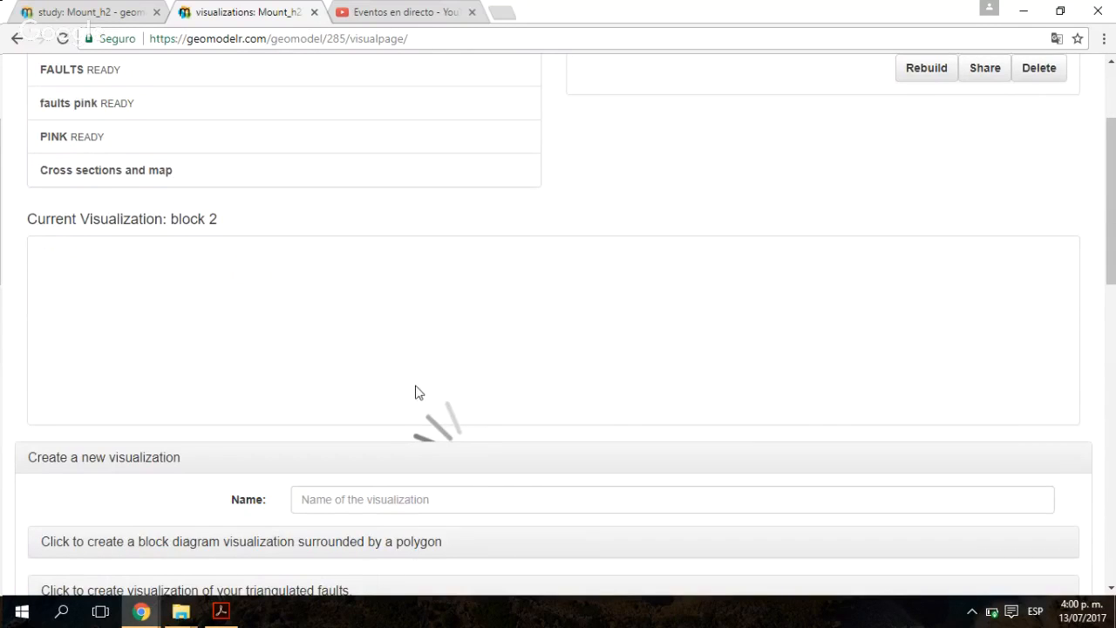
left_click_drag(614, 485, 317, 442)
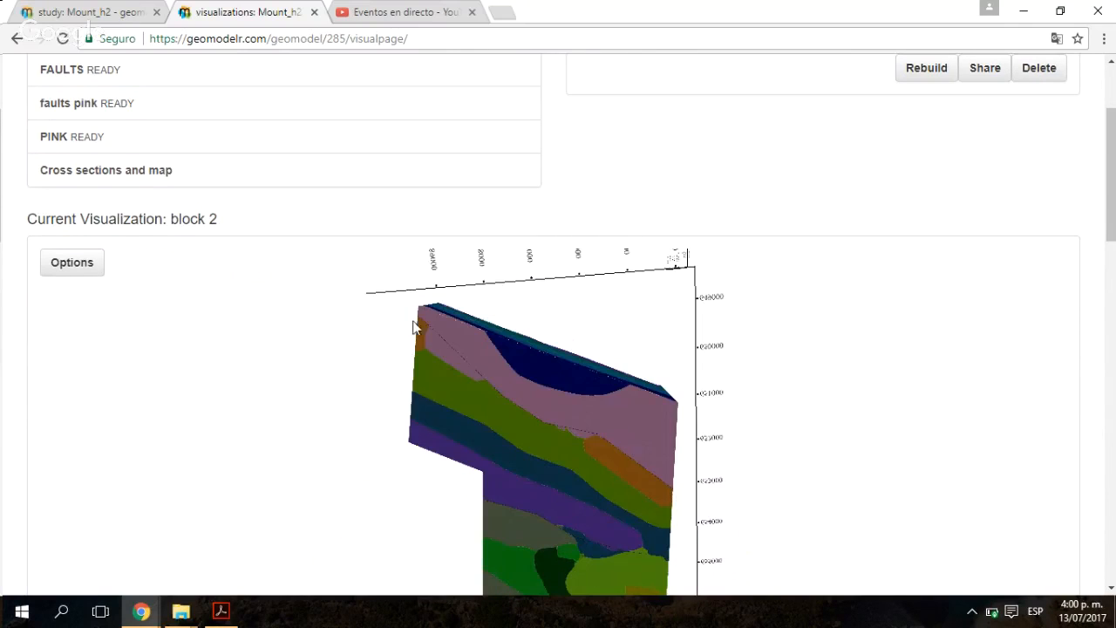
left_click_drag(419, 321, 812, 466)
scroll(1094, 323, "down", 3)
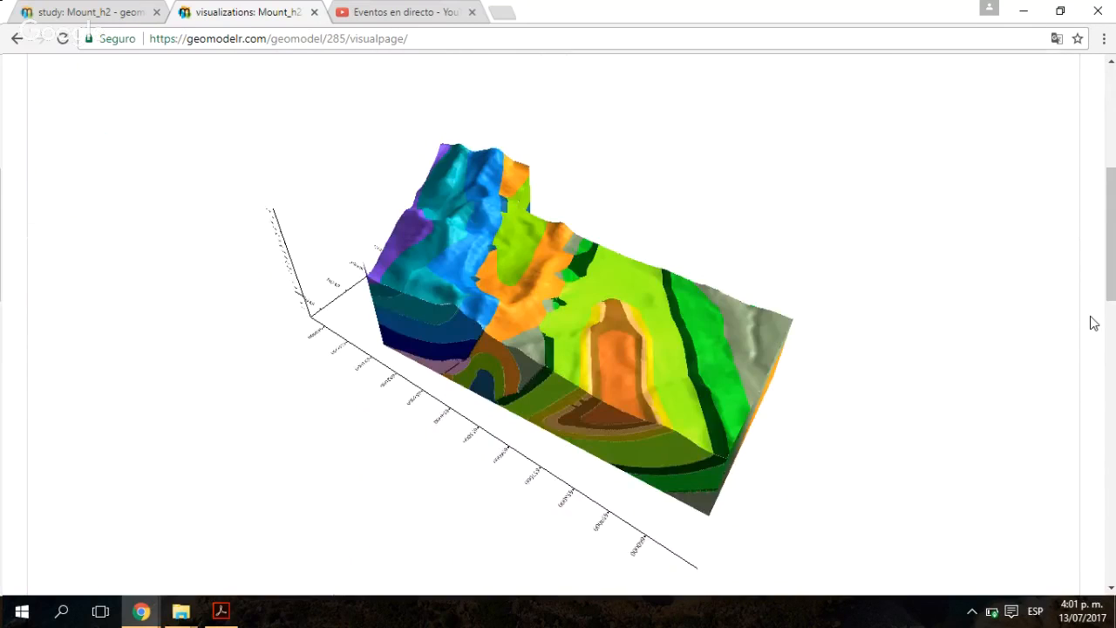
scroll(1094, 322, "down", 3)
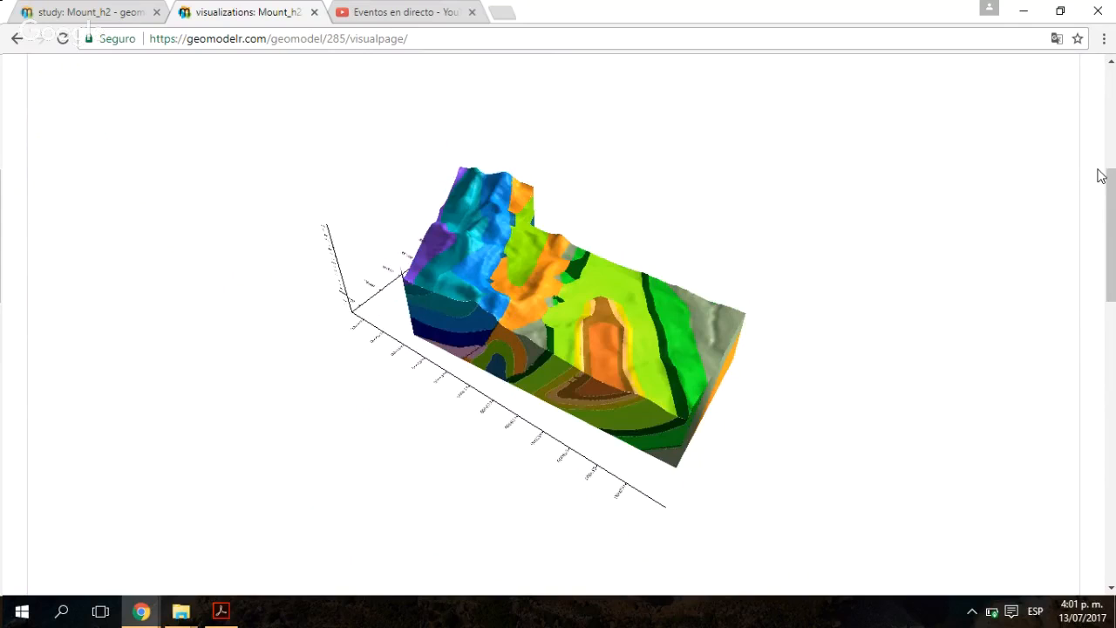
scroll(1101, 176, "up", 5)
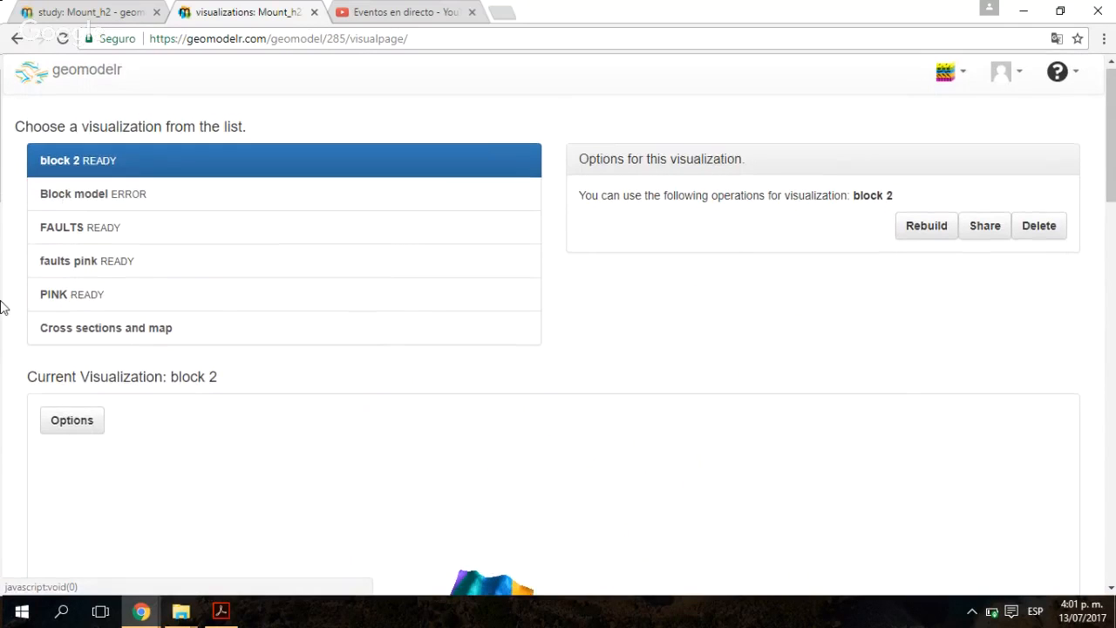
Step: Start a visualization that combines many and include block 2, FAULTS and PINK in it
scroll(3, 307, "down", 5)
scroll(3, 307, "down", 6)
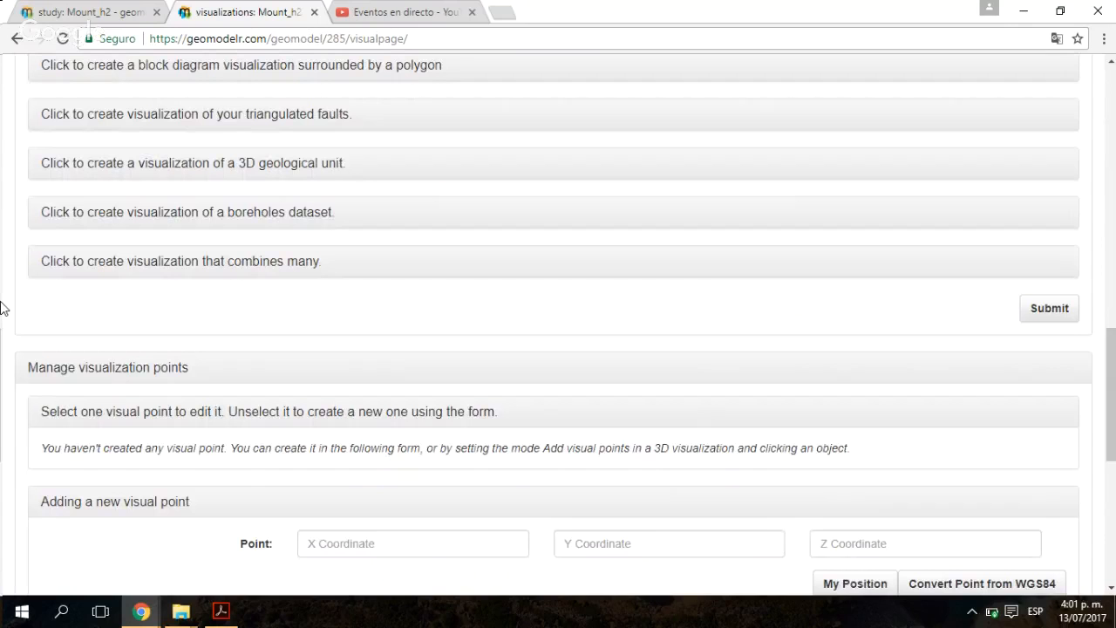
left_click(198, 164)
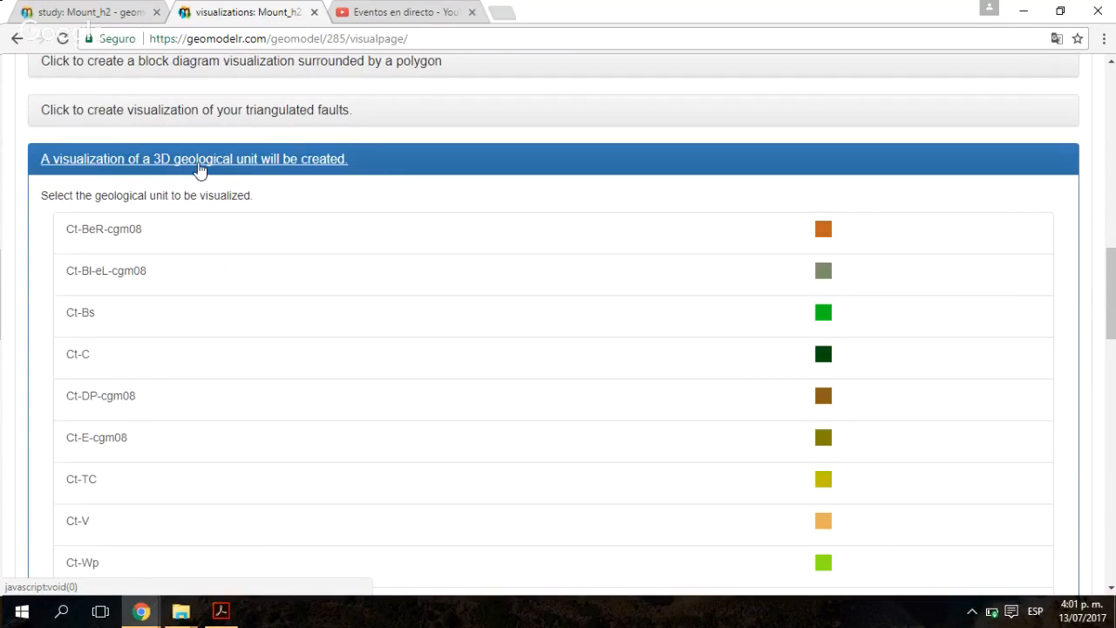
left_click(199, 165)
left_click(192, 256)
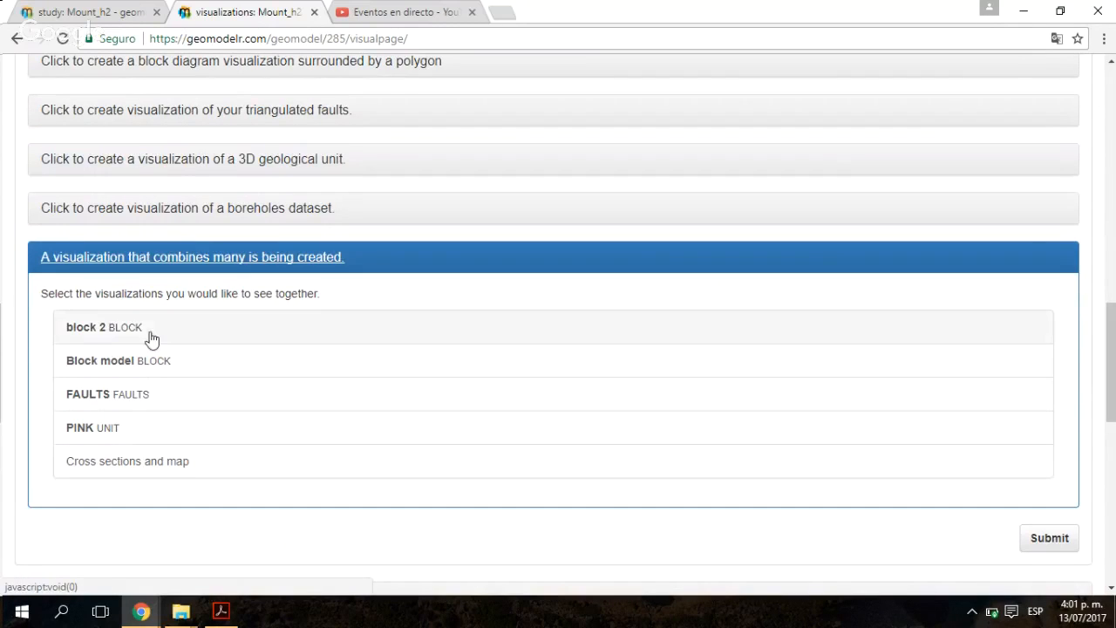
left_click(149, 336)
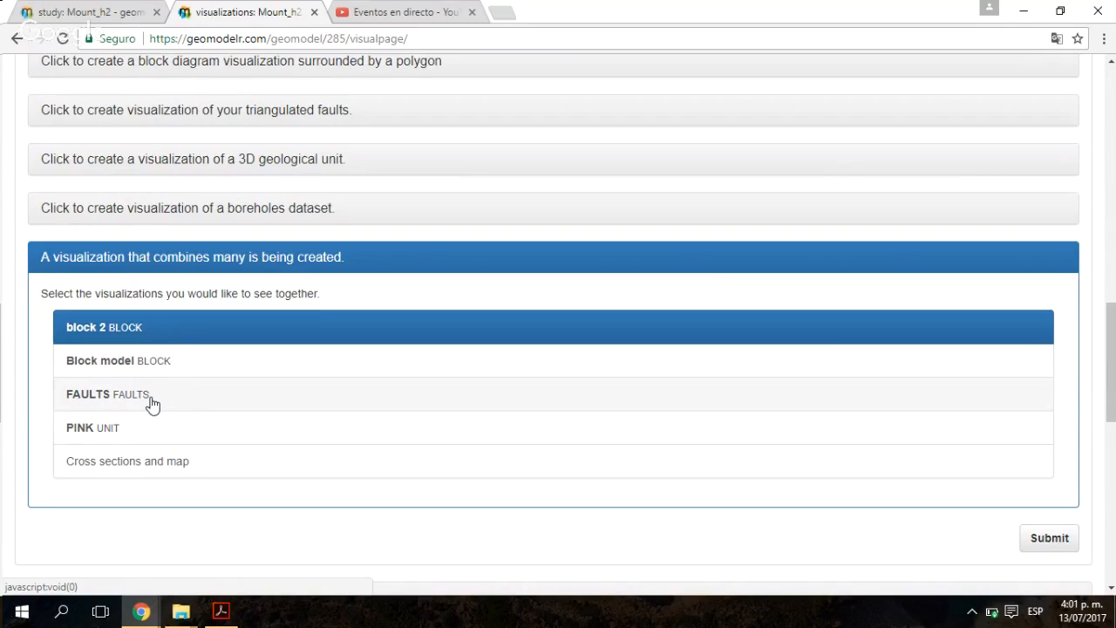
left_click(153, 404)
left_click(152, 427)
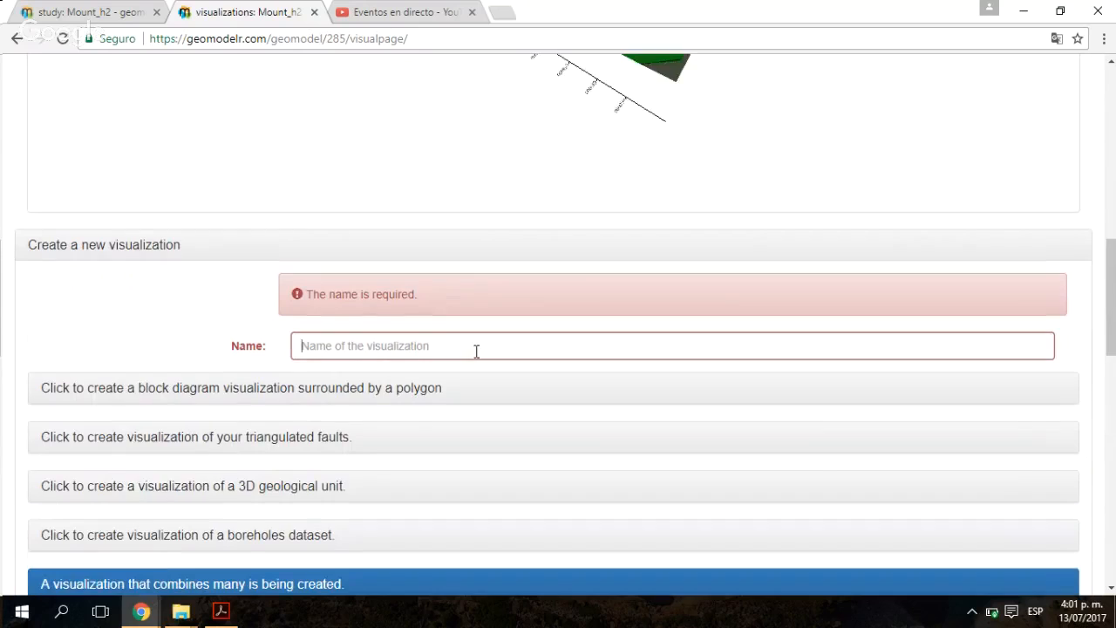
Step: Name the visualization that merges the block, faults and unit "combined"
type("combined b")
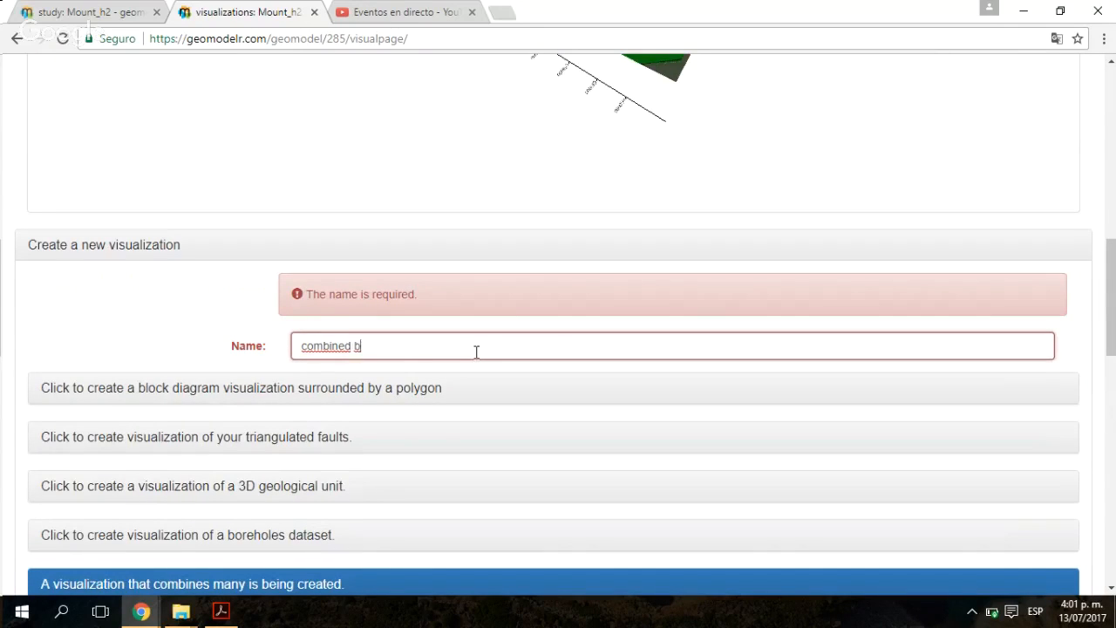
key("BackSpace")
scroll(943, 384, "down", 1)
scroll(942, 385, "down", 5)
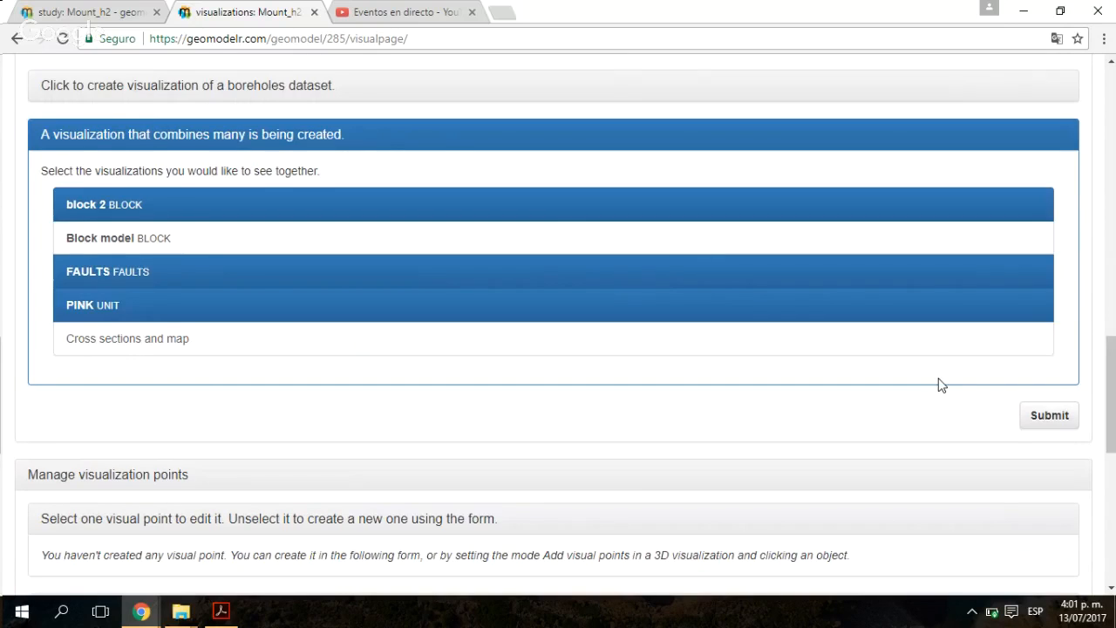
Step: Submit the merged visualization and choose "combined" from the list of visualizations
left_click(1049, 415)
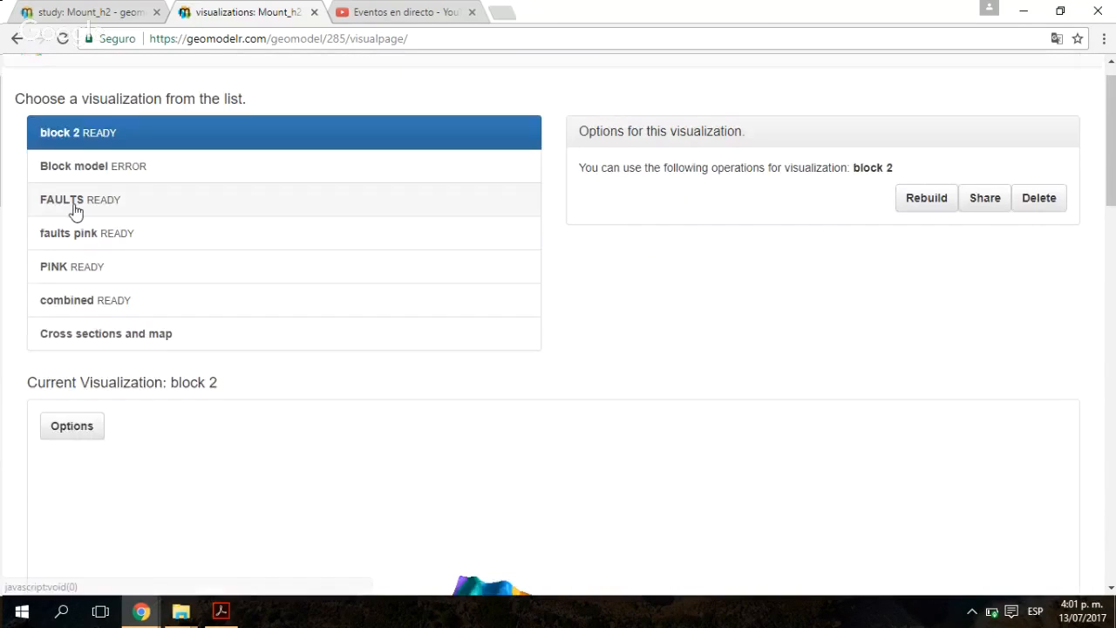
left_click(39, 300)
scroll(10, 314, "down", 2)
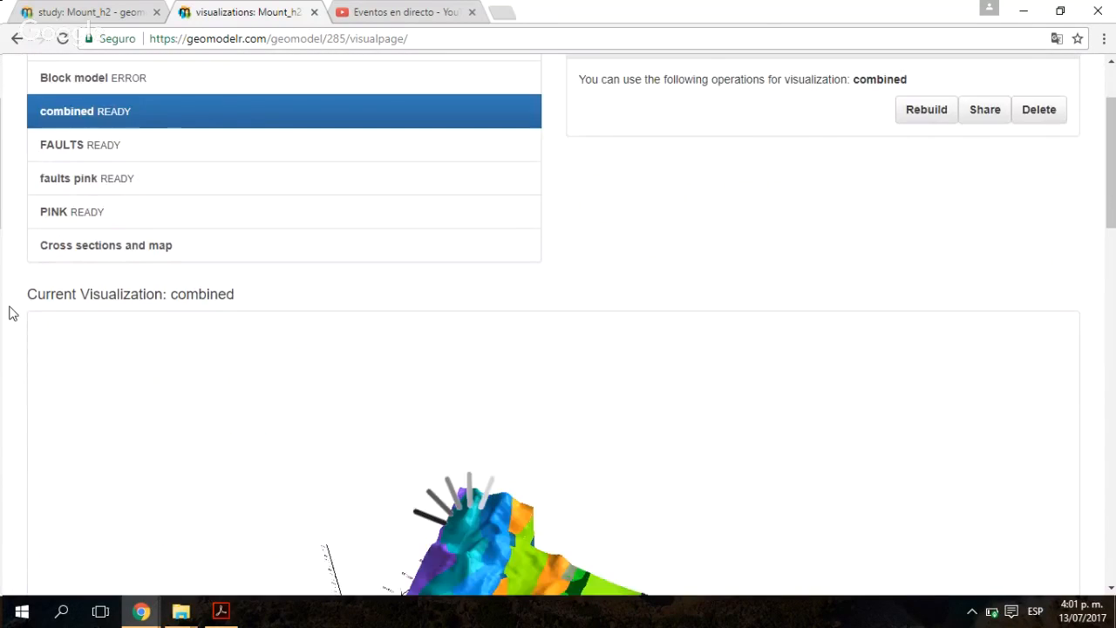
scroll(10, 309, "up", 2)
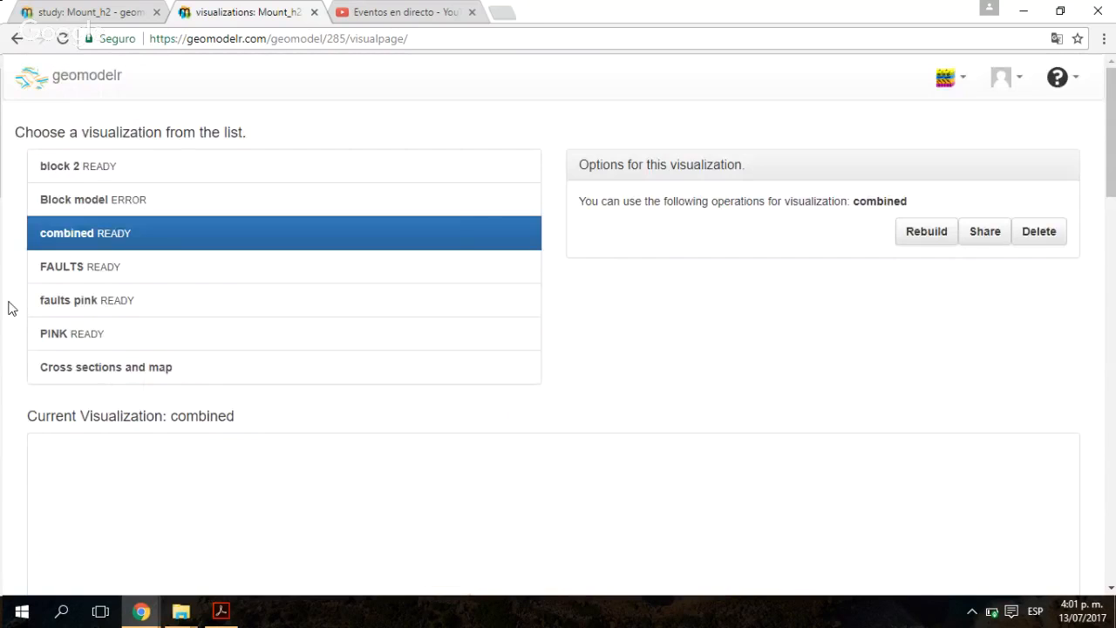
Step: Examine the combined model in 3D up close, turning it to view how the block, fault planes and pink unit meet, including the underside
scroll(10, 307, "down", 4)
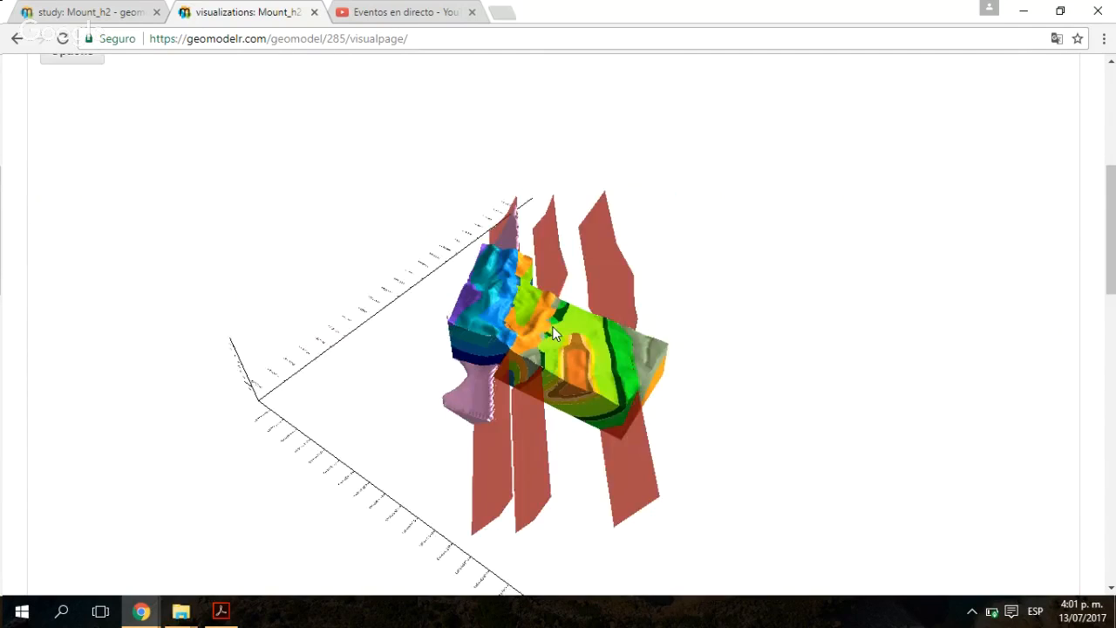
left_click_drag(628, 315, 560, 293)
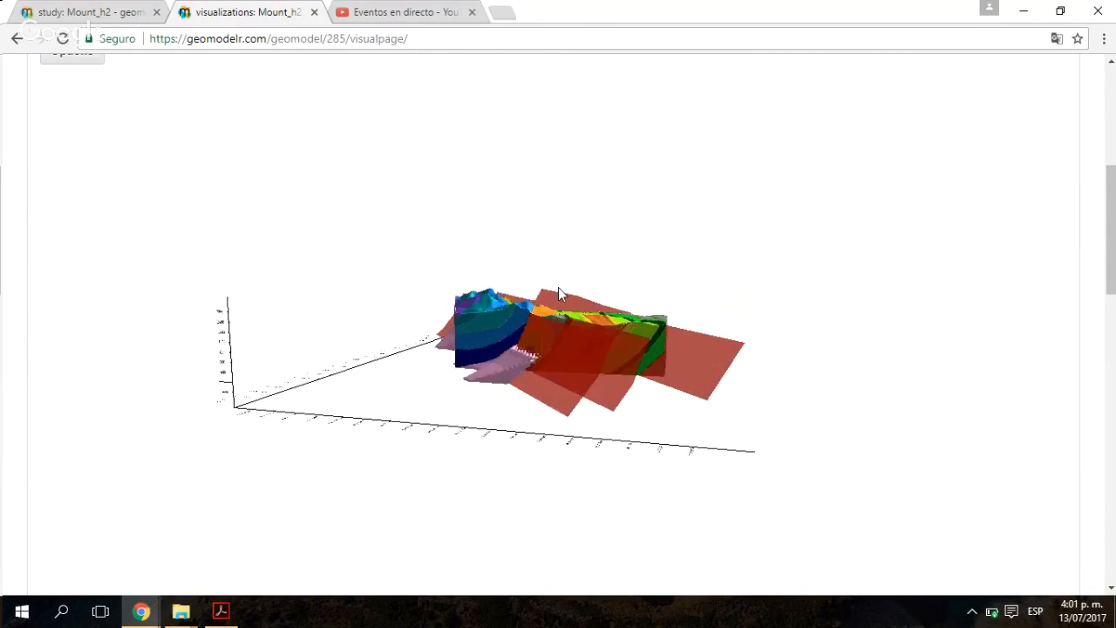
scroll(553, 305, "up", 5)
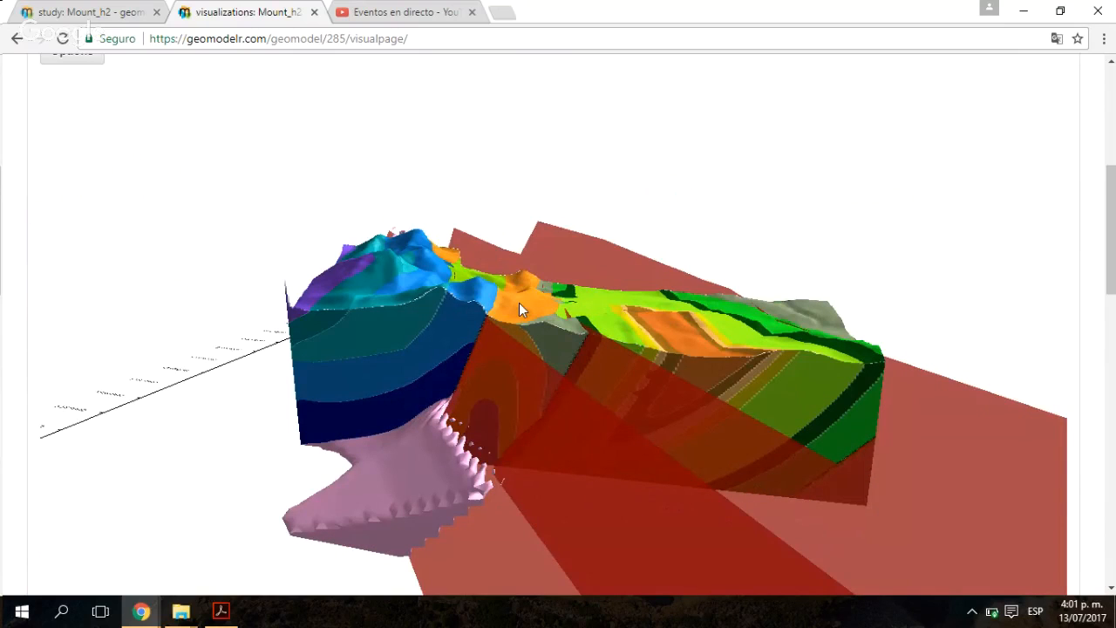
left_click_drag(519, 309, 702, 334)
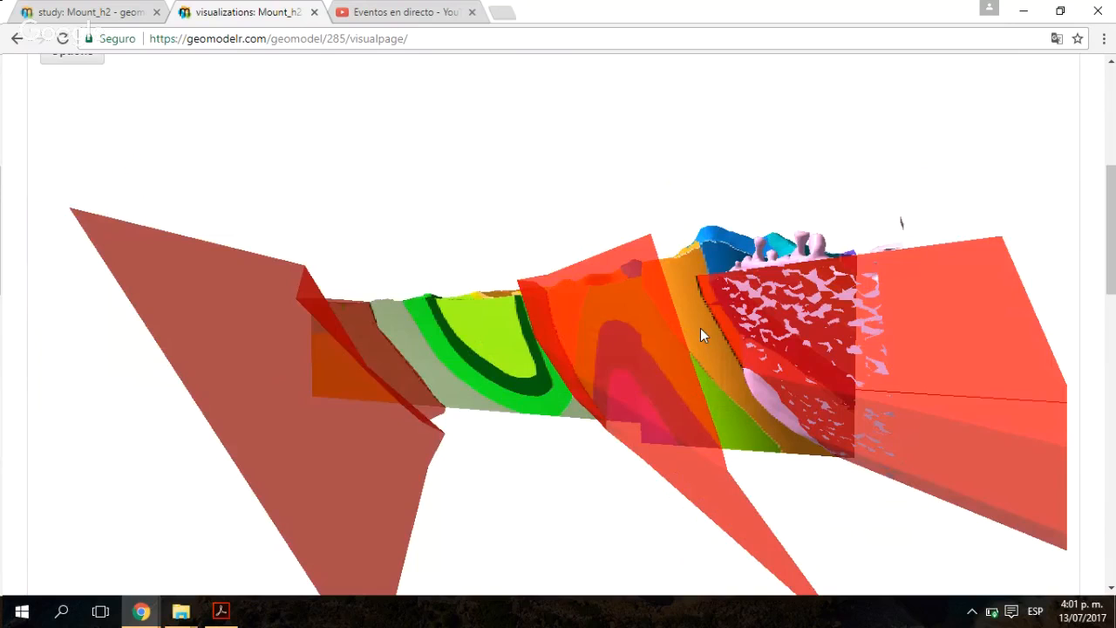
left_click_drag(703, 335, 664, 342)
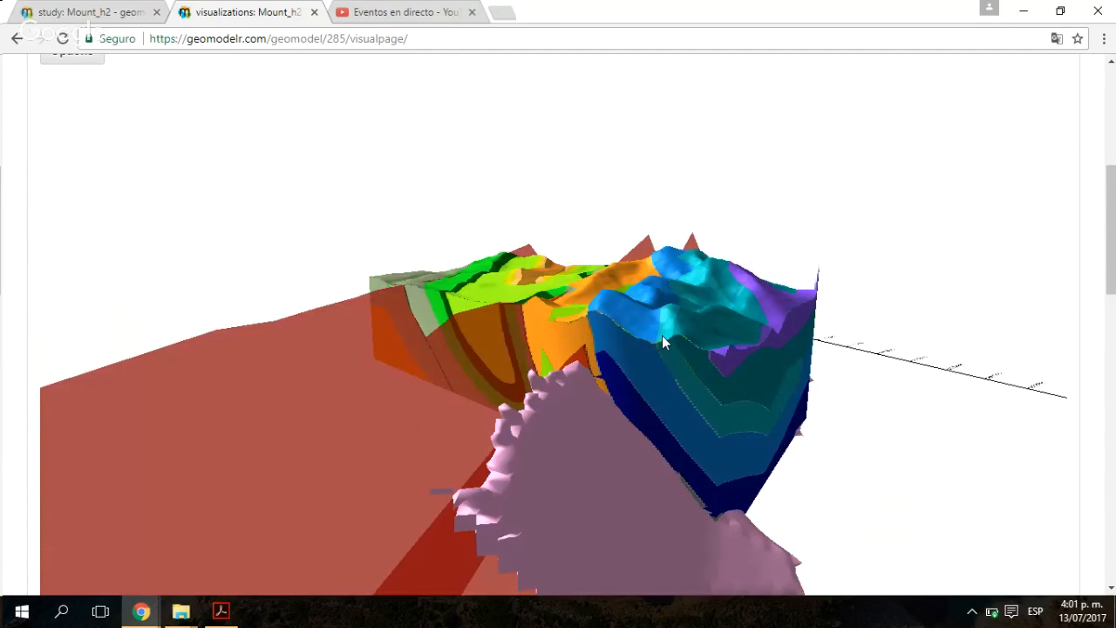
left_click_drag(661, 337, 546, 186)
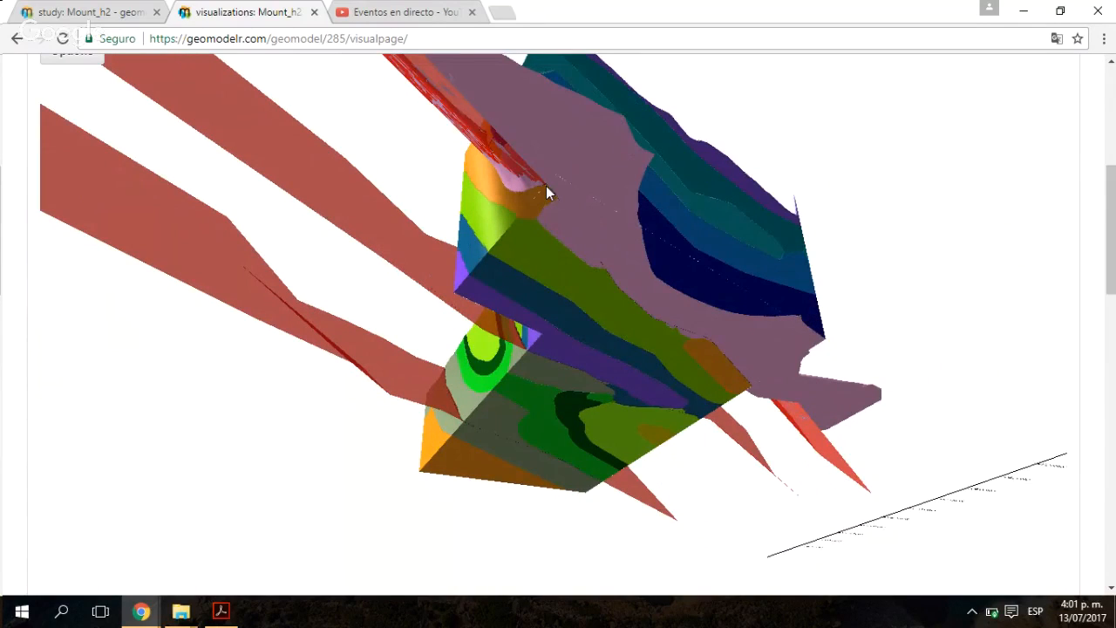